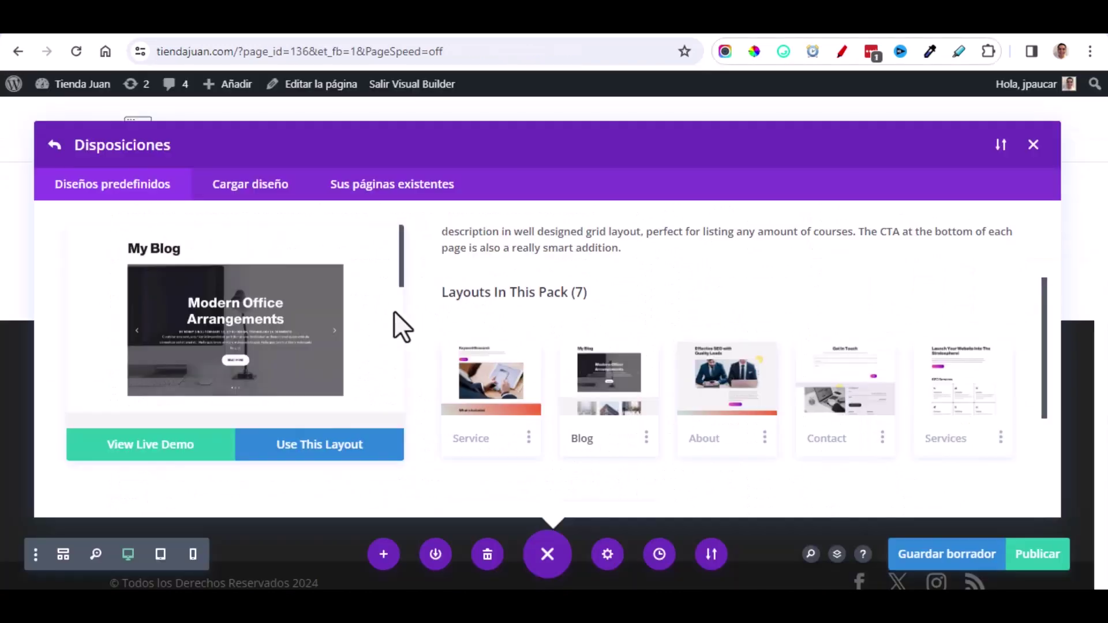
Open the live demo of the Blog layout and look through its post grid.
click(157, 452)
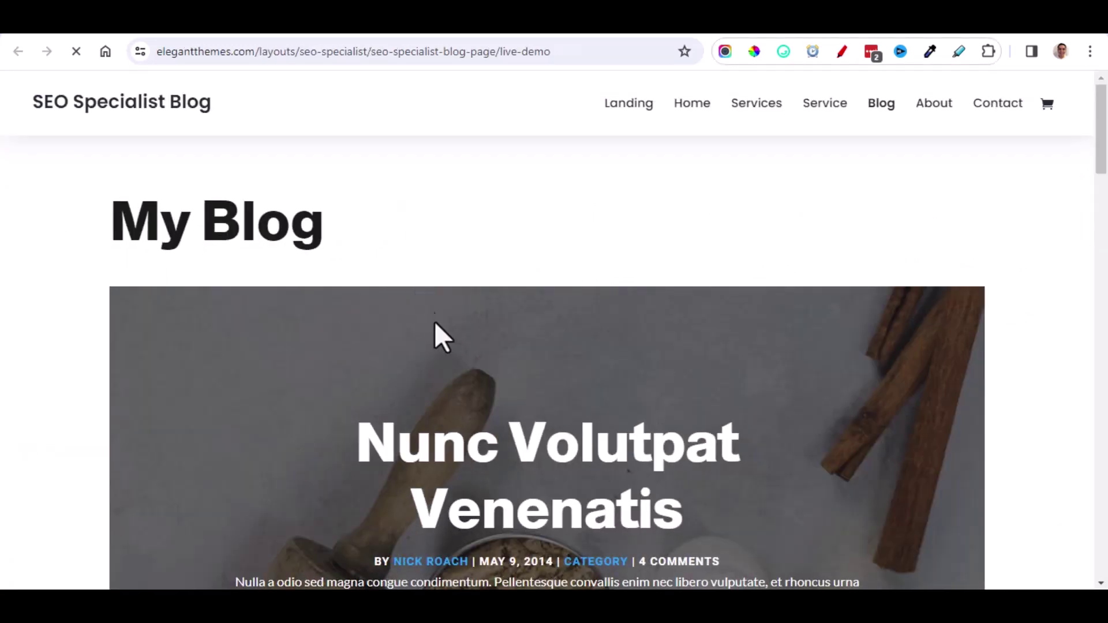
scroll(442, 362, down, 6)
scroll(441, 367, down, 20)
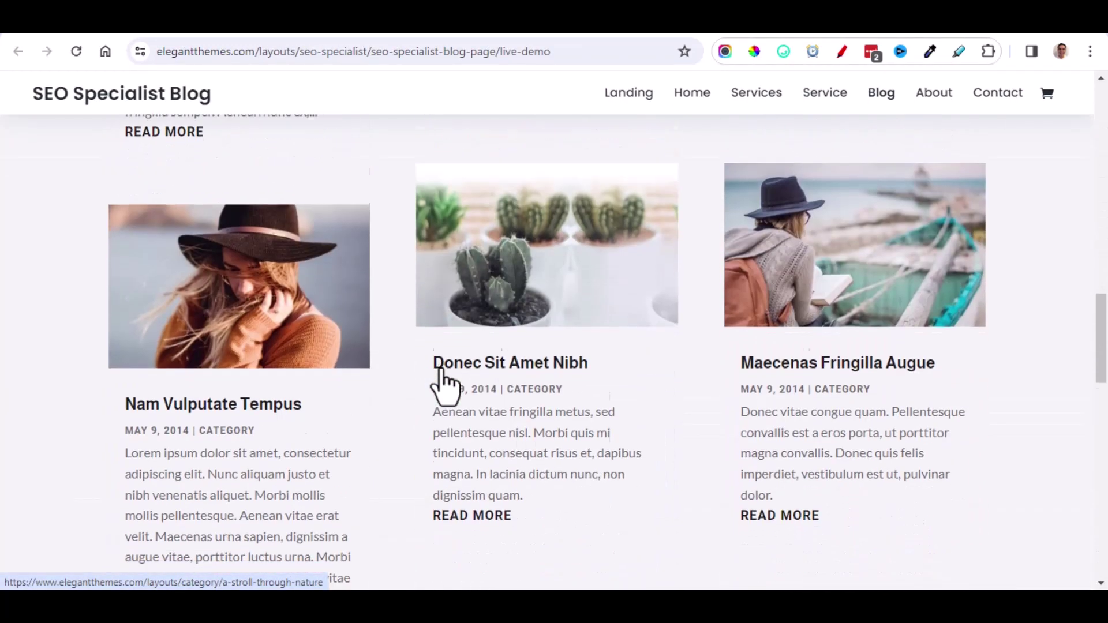
scroll(441, 374, down, 3)
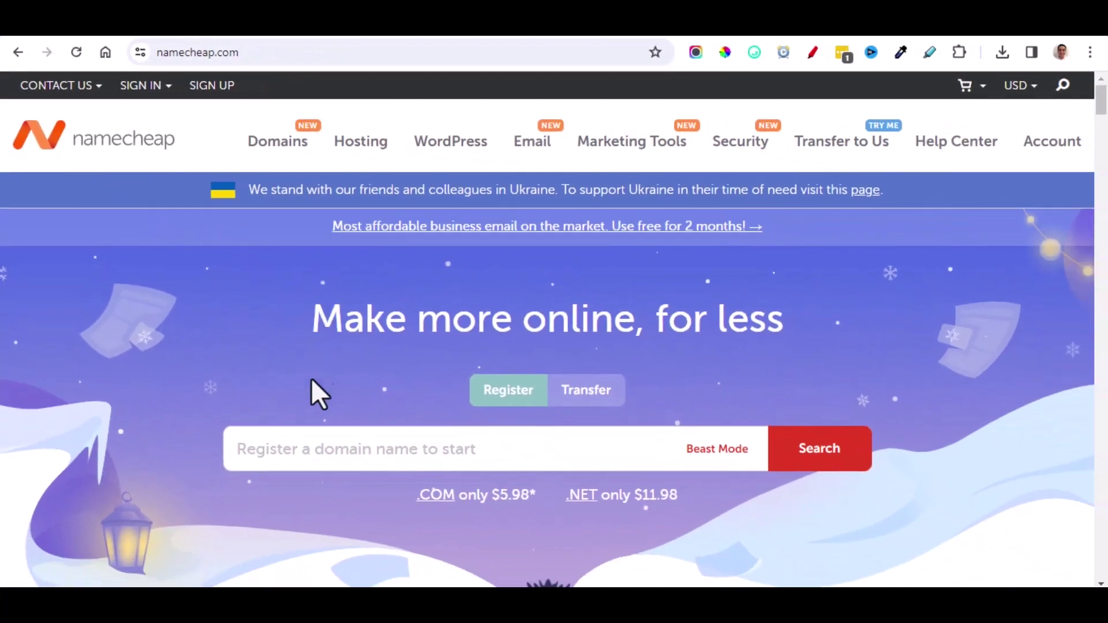
Search Namecheap for the domain name tutorialestube and add tutorialestube.com to the cart.
right_click(257, 455)
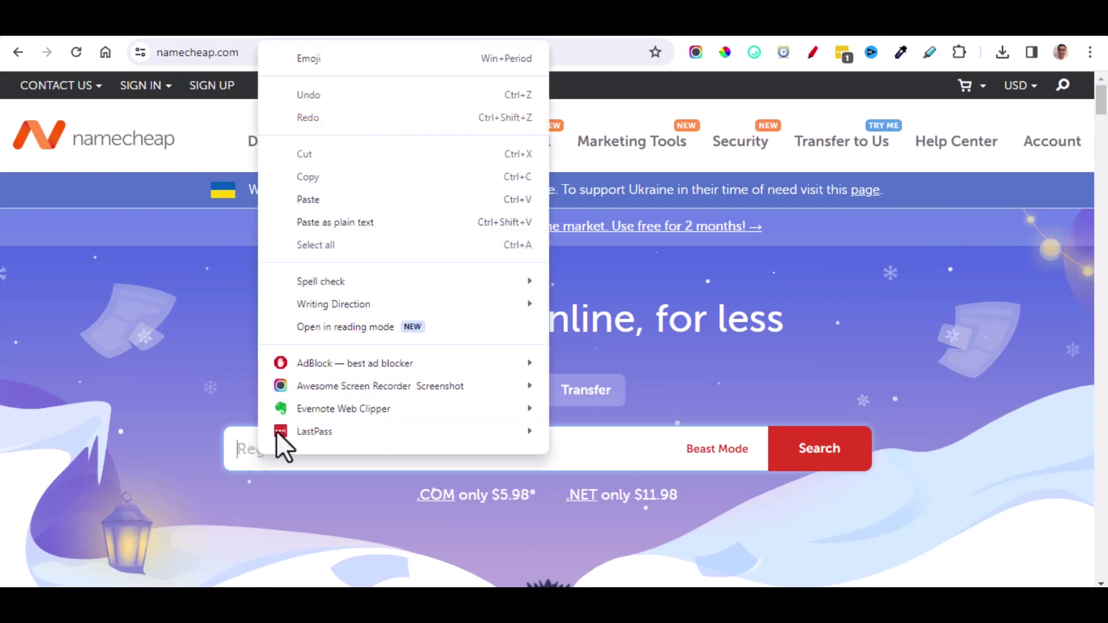
click(317, 202)
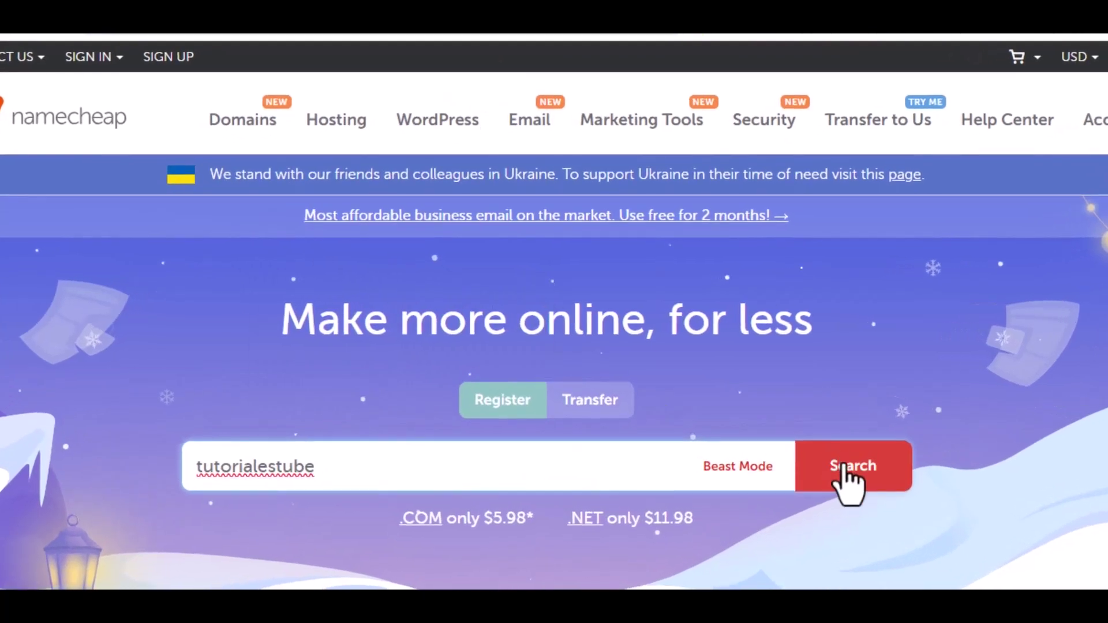
click(777, 448)
scroll(311, 433, down, 3)
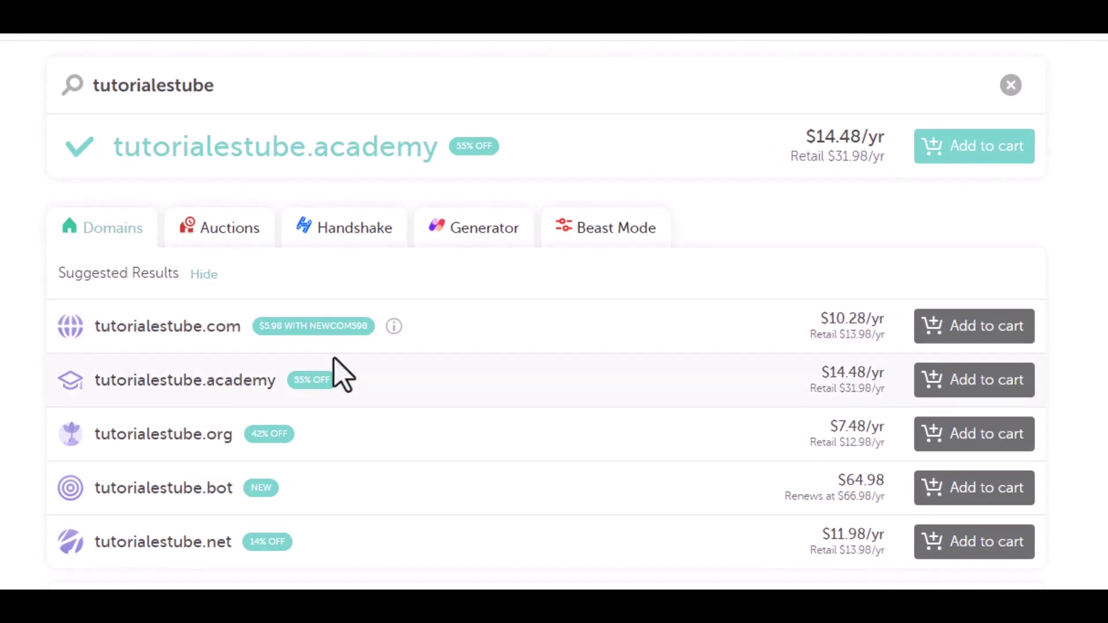
click(963, 340)
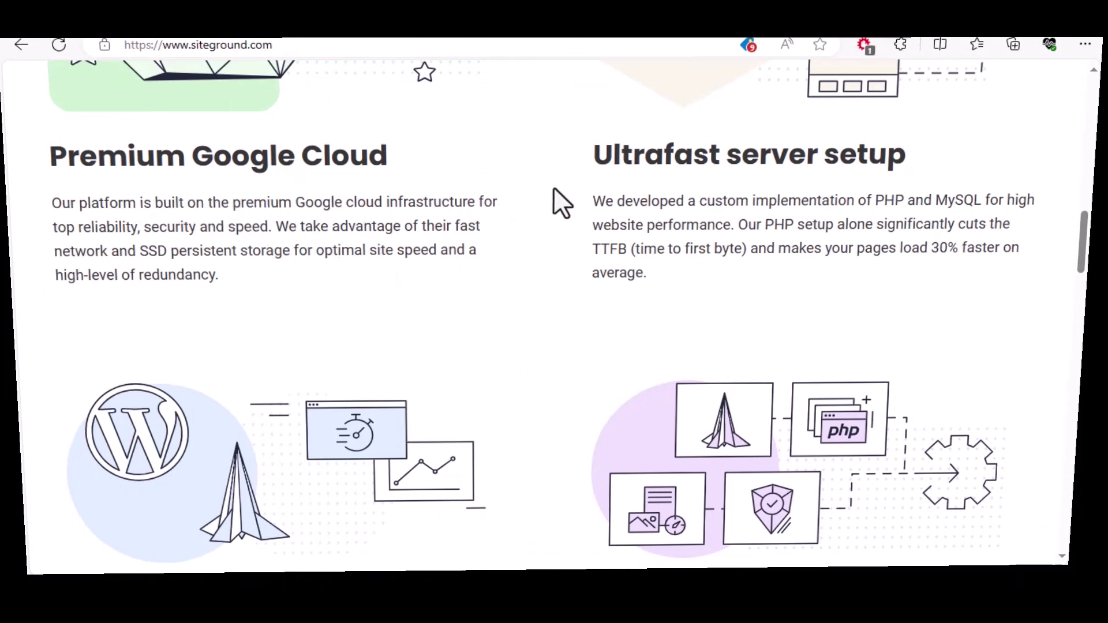
On SiteGround, compare the web hosting plans and choose the GrowBig plan.
scroll(533, 330, down, 4)
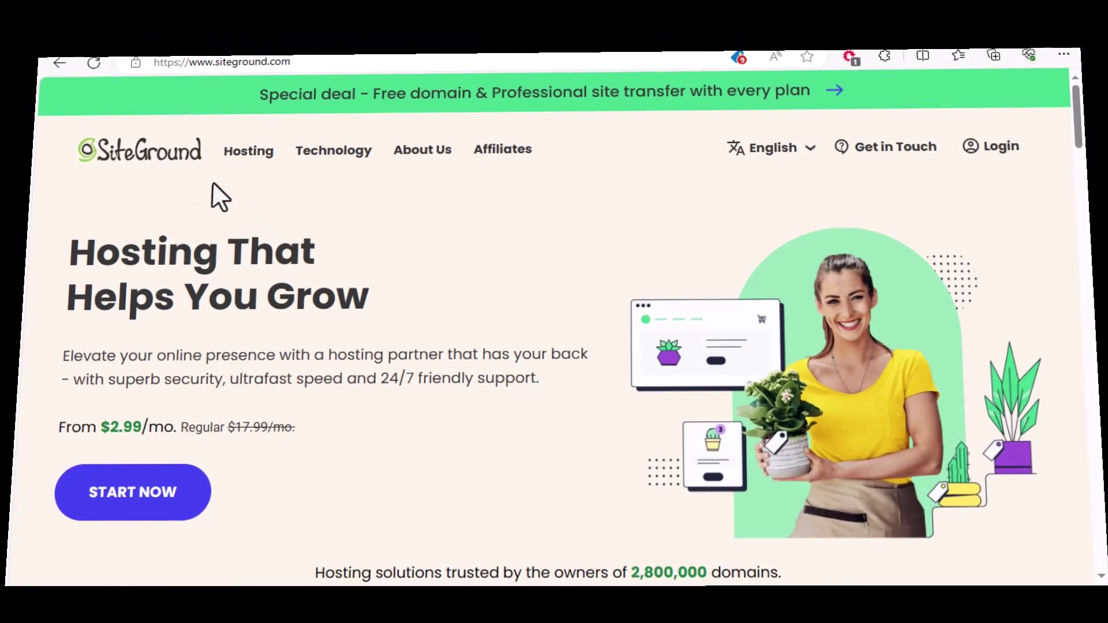
mouse_move(239, 157)
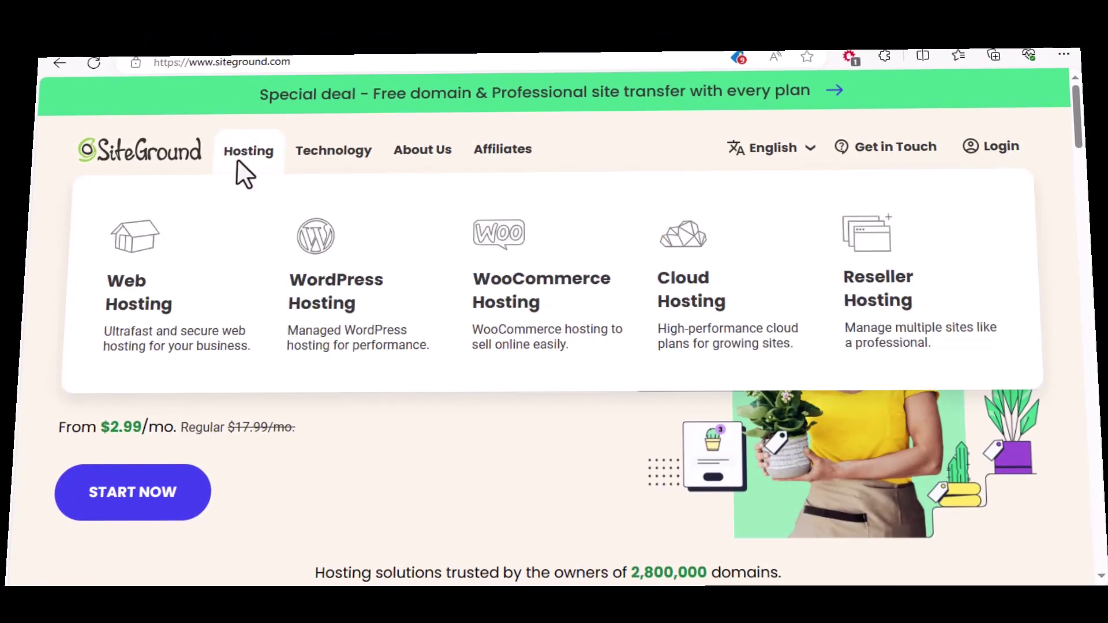
click(140, 294)
scroll(381, 357, down, 6)
scroll(370, 354, down, 1)
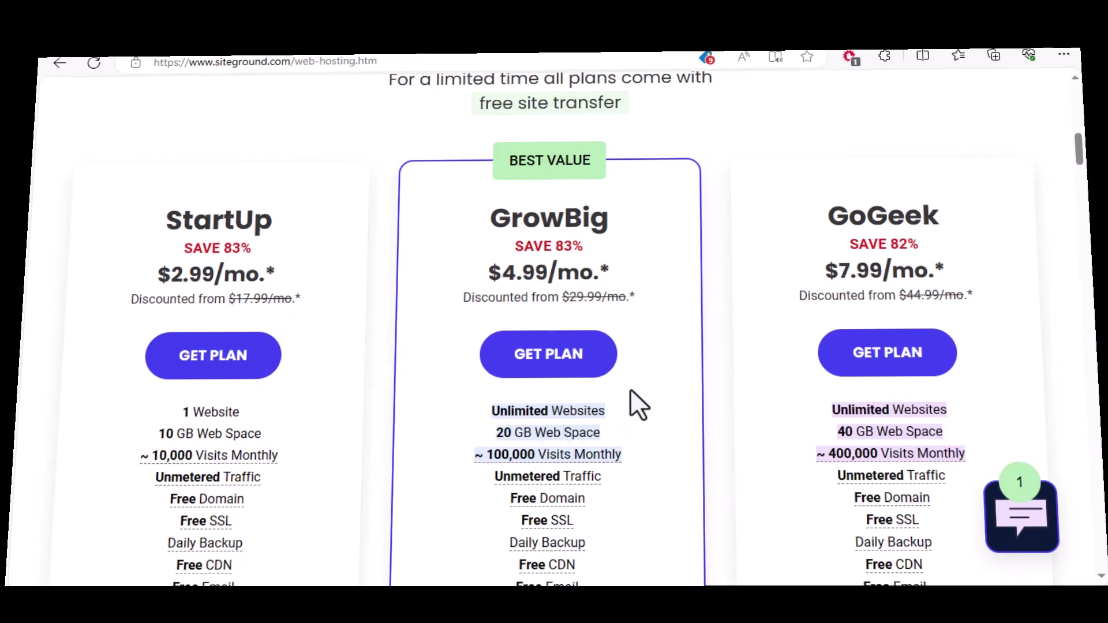
scroll(623, 300, up, 3)
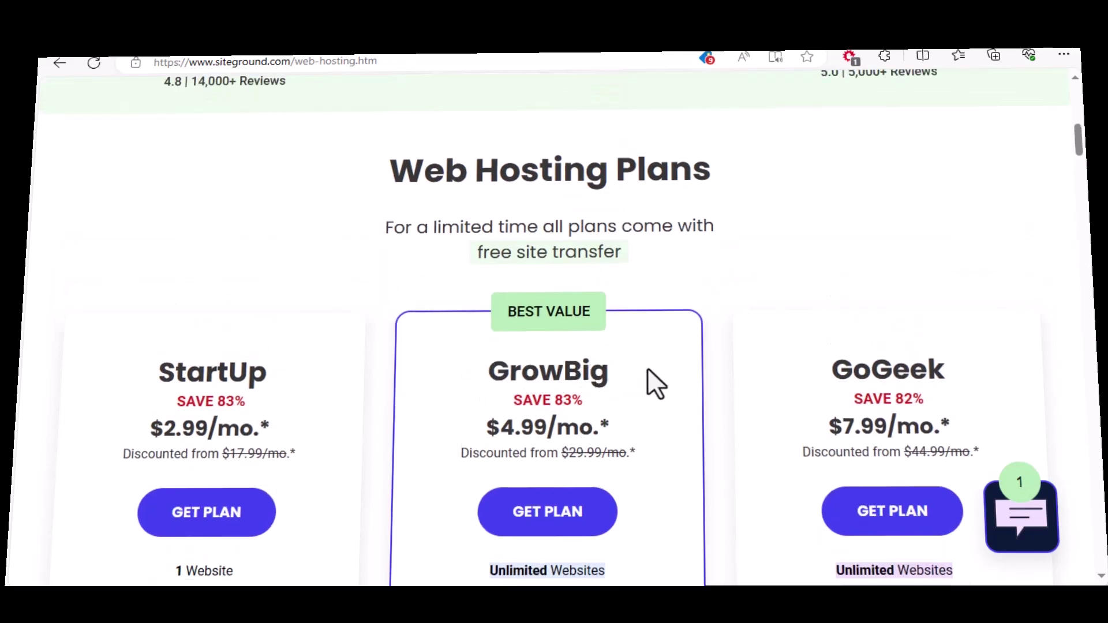
scroll(647, 381, down, 3)
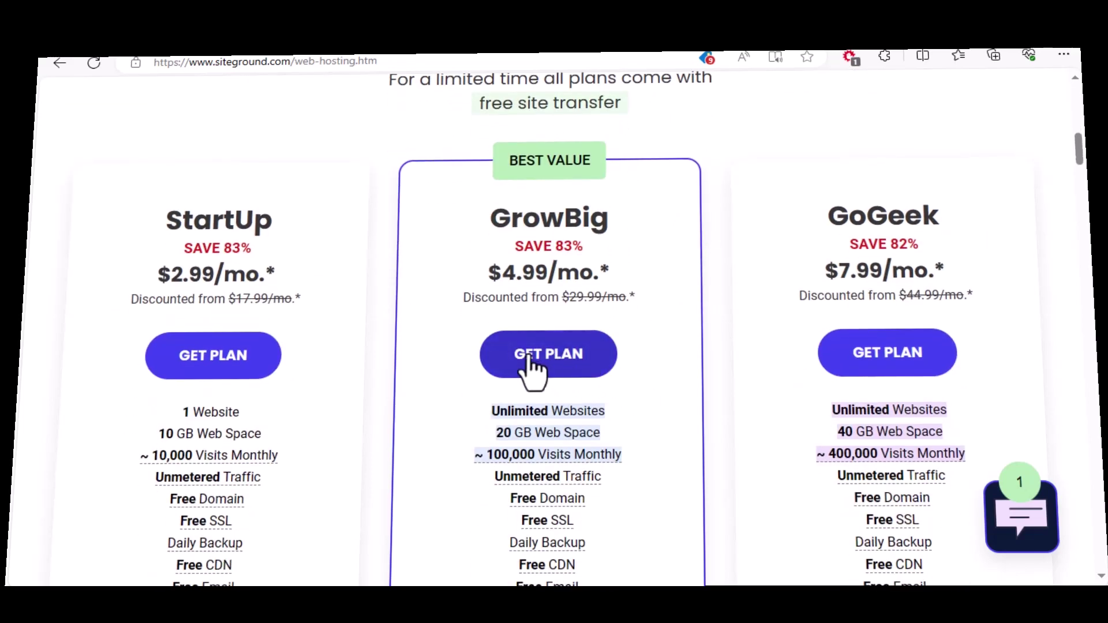
click(529, 356)
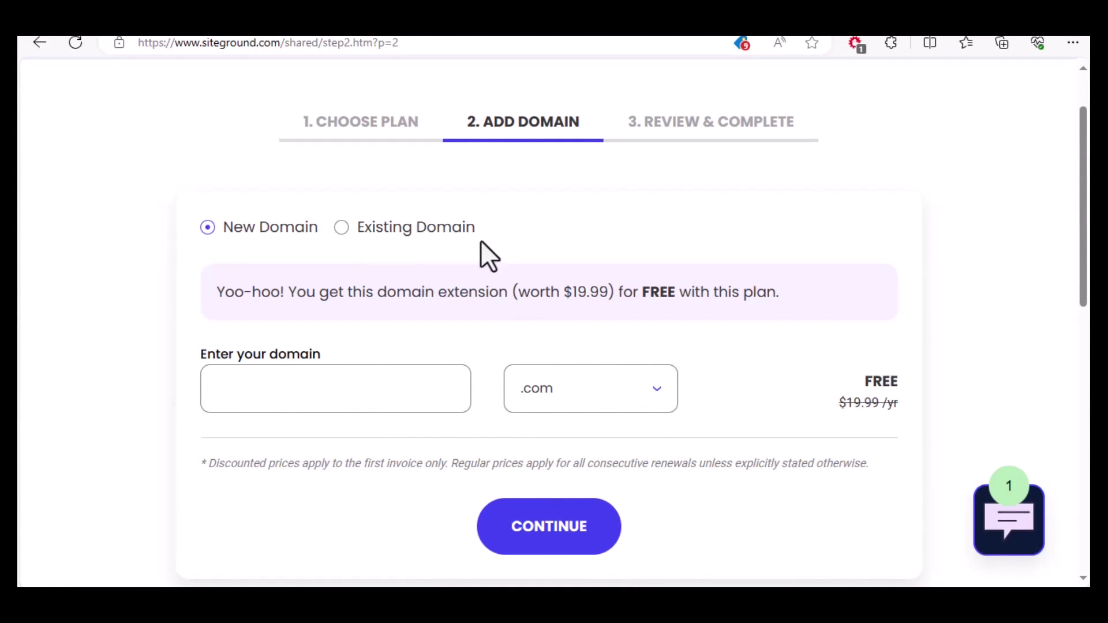
Use the existing domain tutorialestube.xyz for the hosting order and continue to the review stage.
click(341, 228)
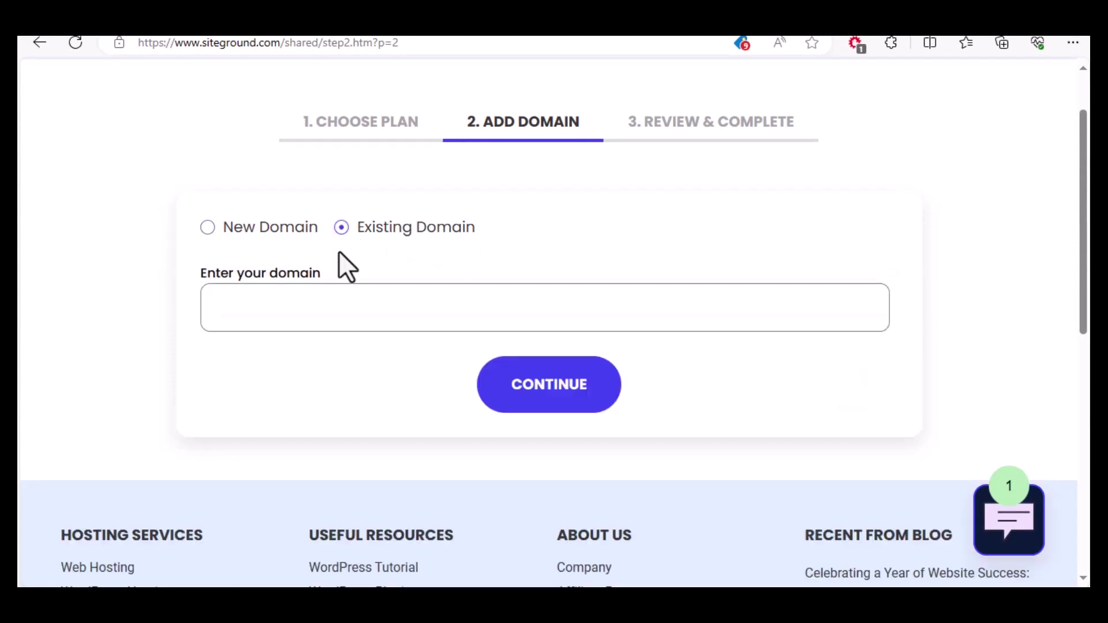
click(255, 312)
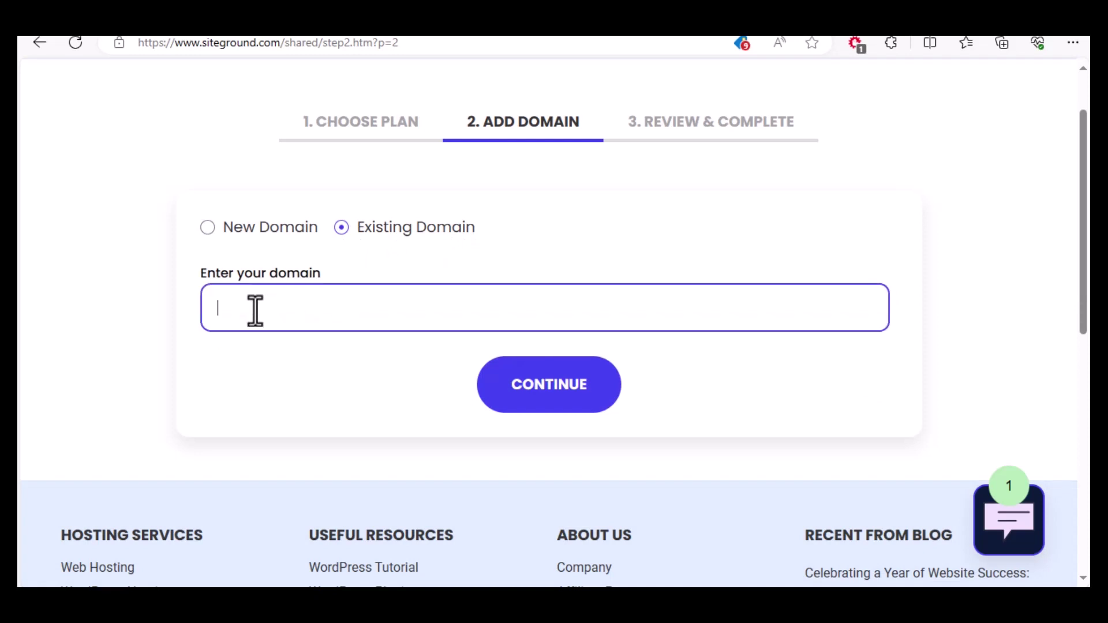
text(tutorialestube.xyz)
click(552, 398)
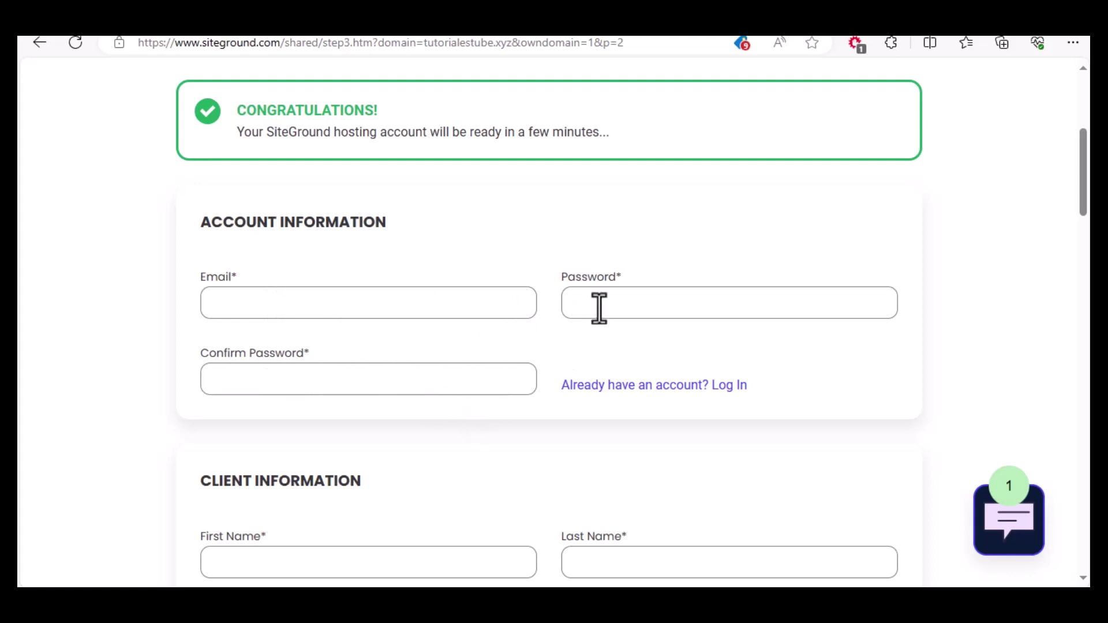
In the purchase information, make the GrowBig plan editable and select USA, Virginia as the data center.
scroll(396, 284, down, 5)
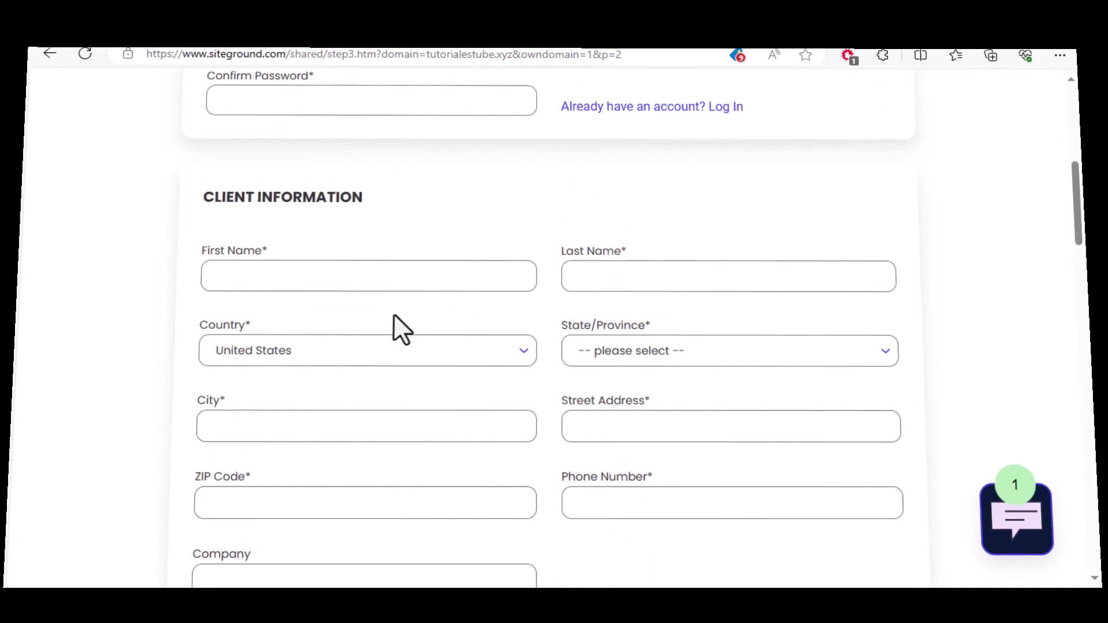
scroll(560, 386, down, 3)
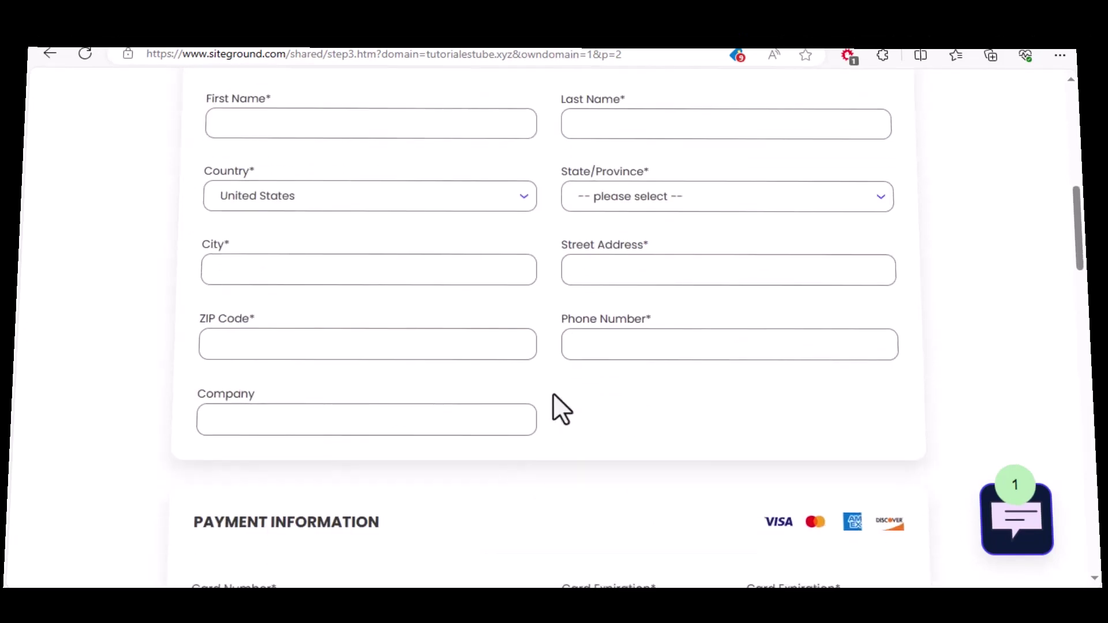
scroll(552, 392, down, 5)
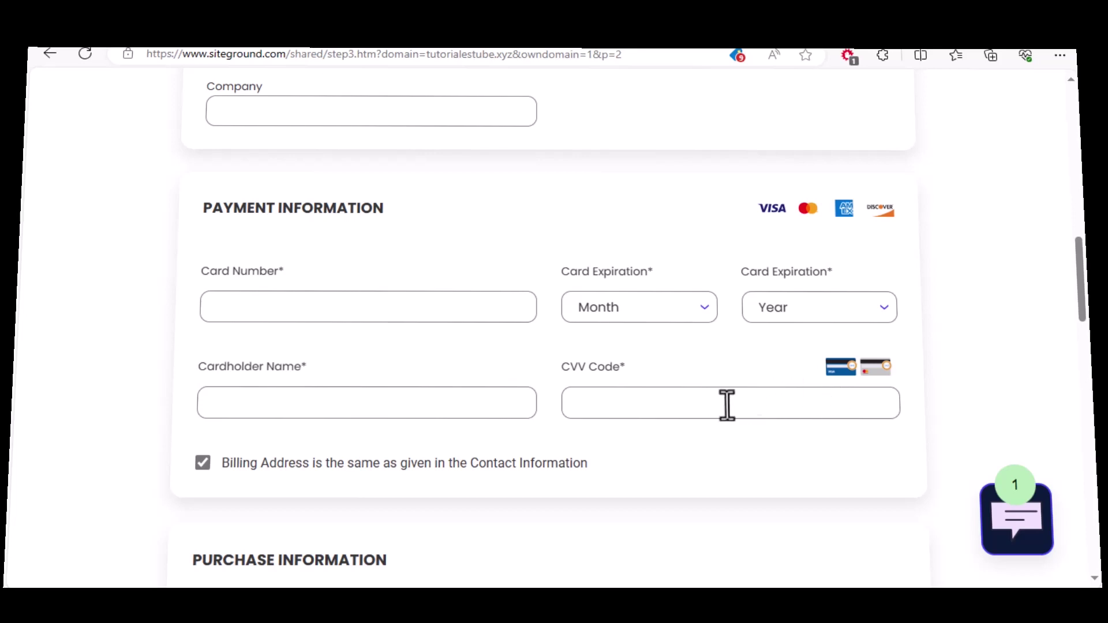
scroll(442, 381, down, 5)
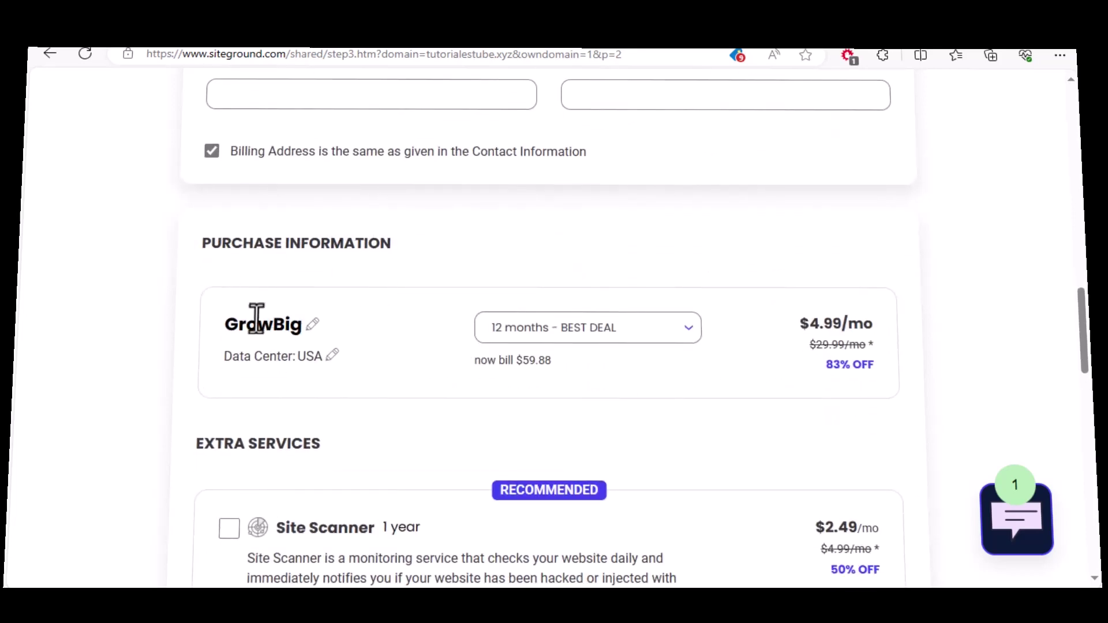
click(313, 326)
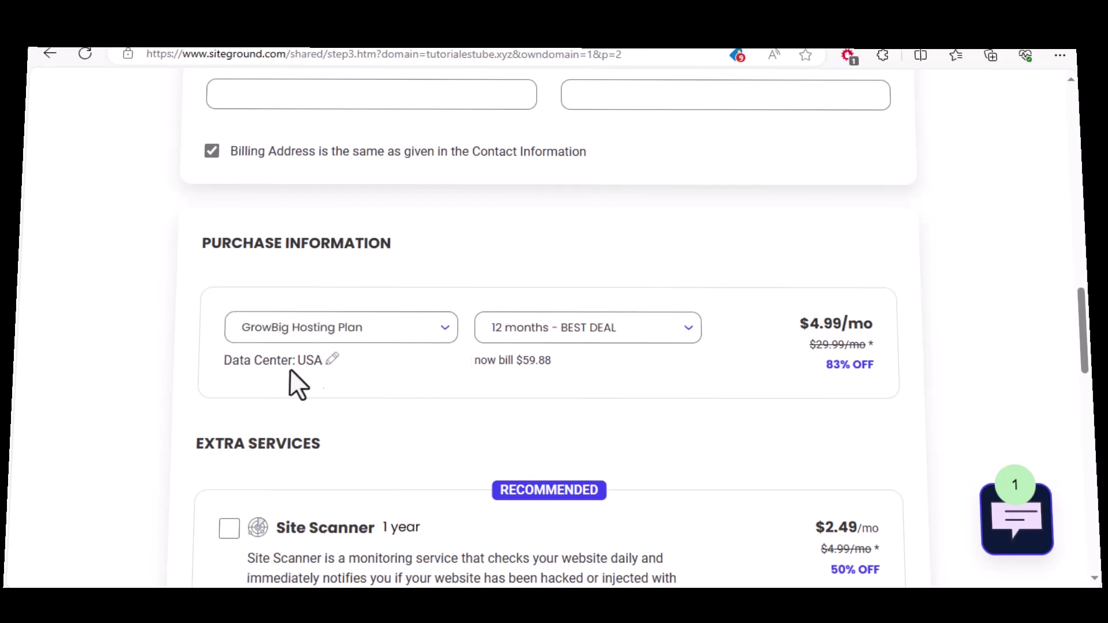
click(335, 360)
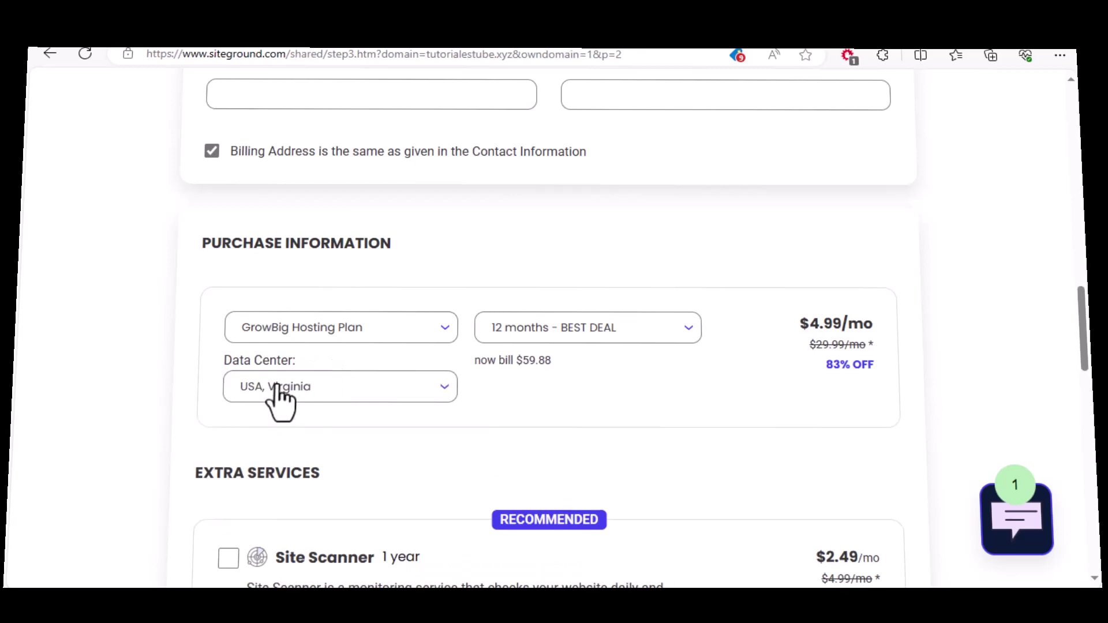
click(416, 398)
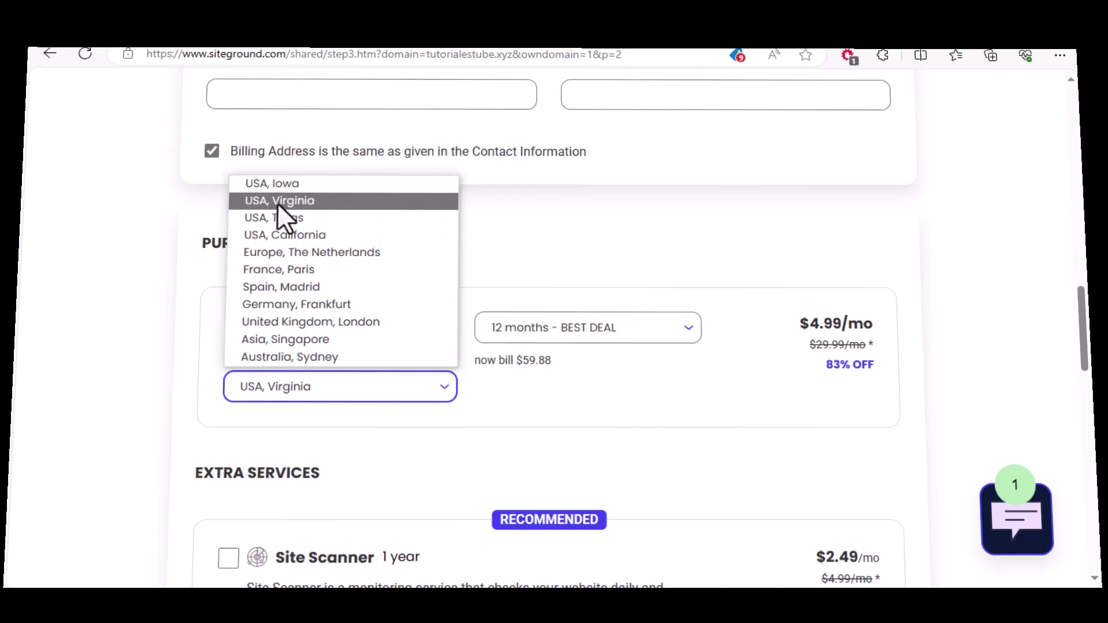
click(320, 202)
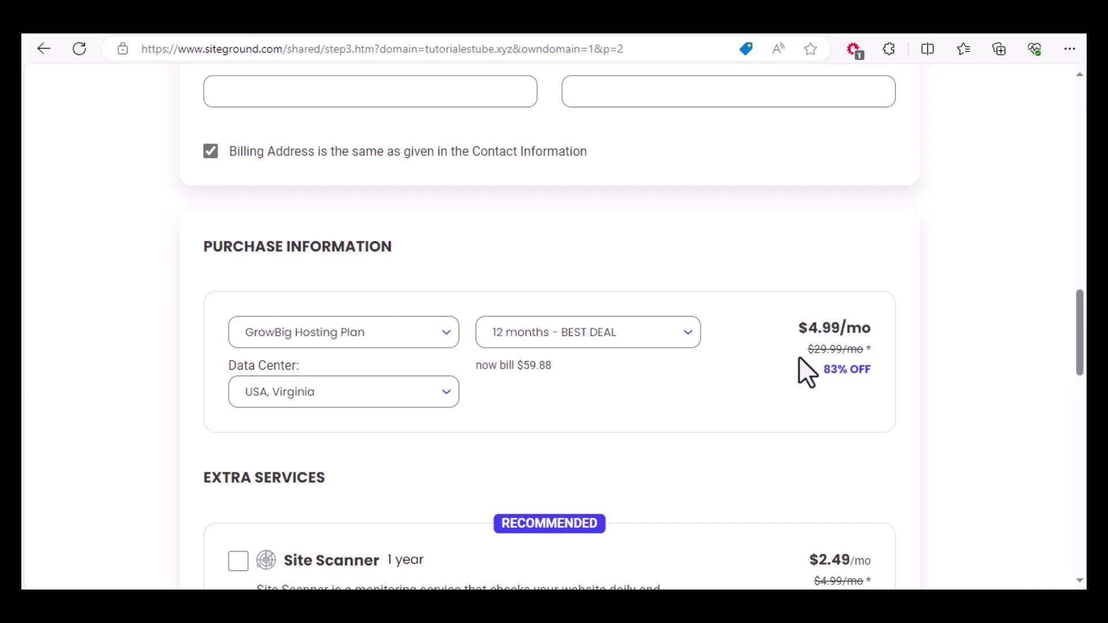
Review the extra services and order total, accept the Terms of Service and Privacy Policy, and opt in to email updates.
scroll(770, 384, down, 3)
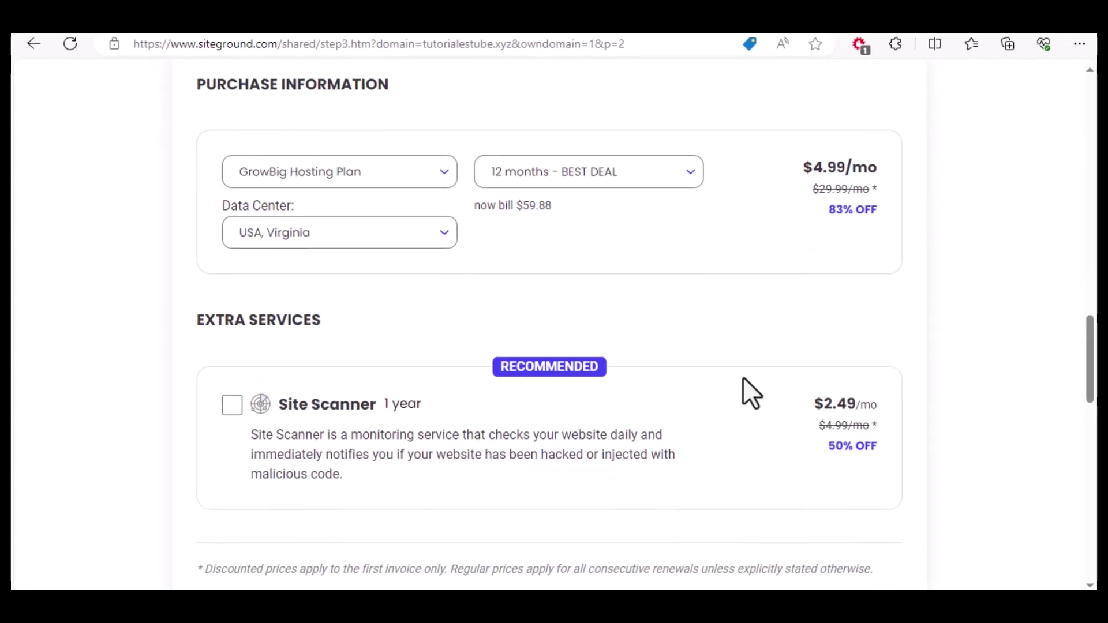
scroll(745, 380, down, 2)
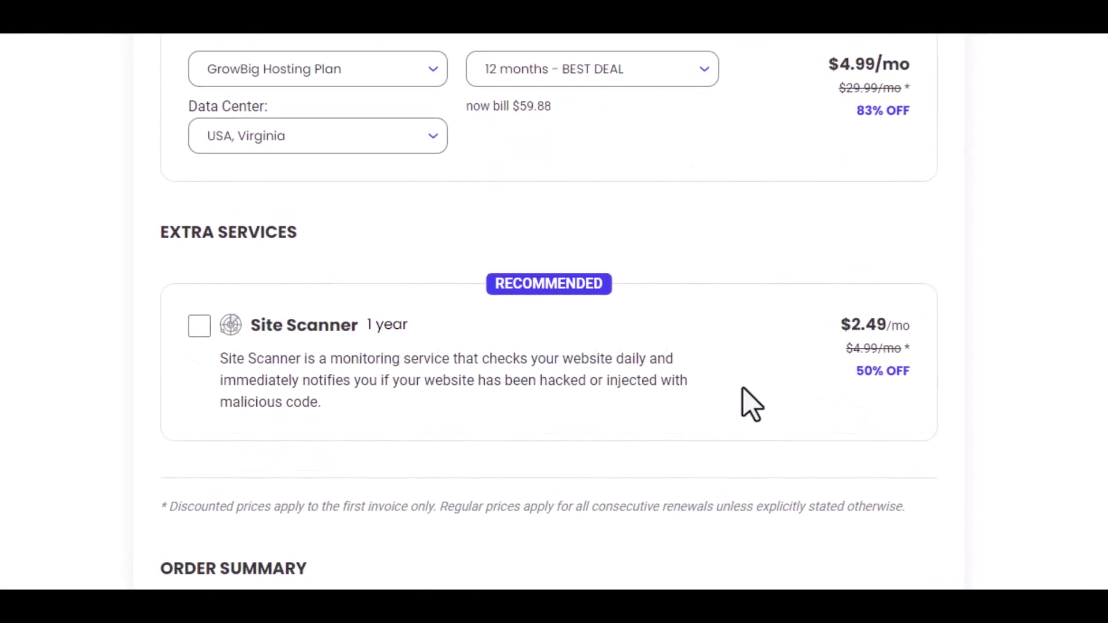
scroll(683, 388, down, 2)
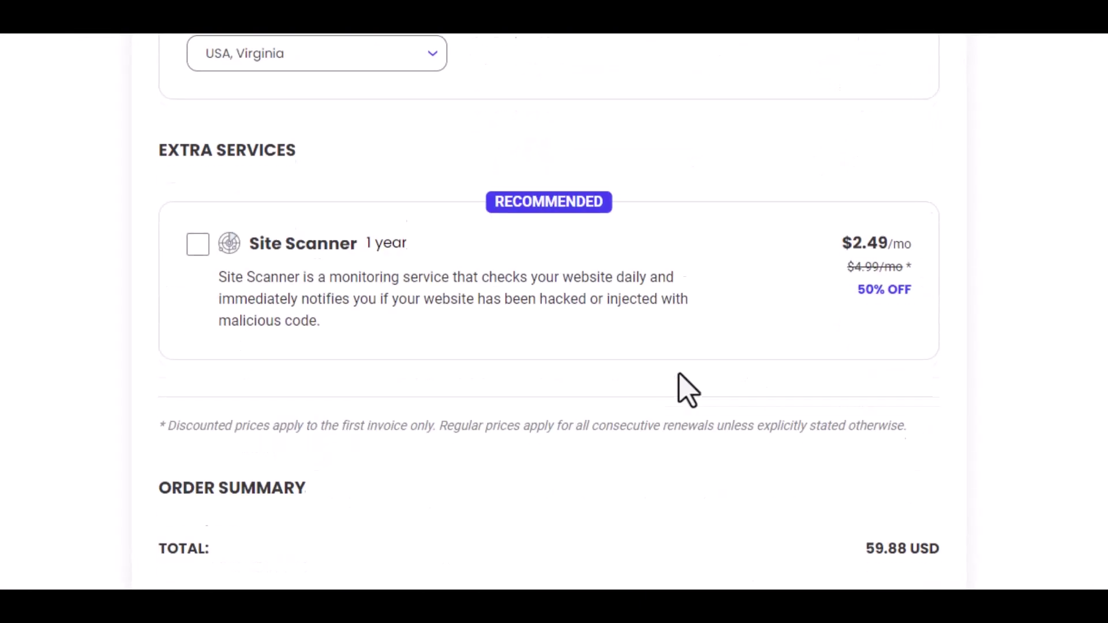
scroll(678, 374, down, 5)
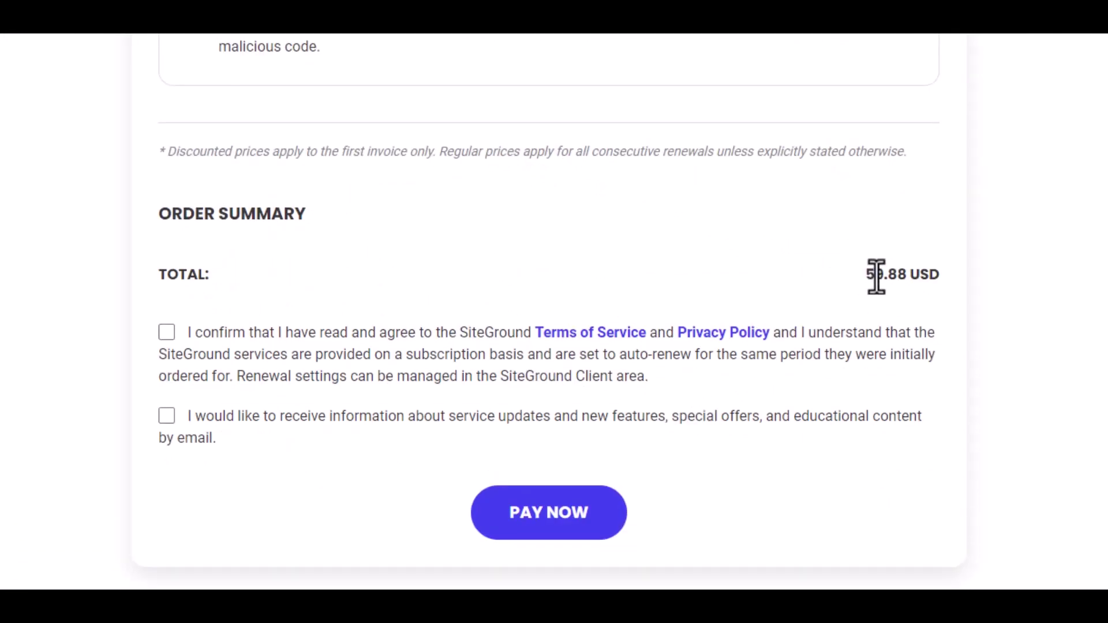
drag(865, 276, 905, 277)
click(394, 330)
click(166, 420)
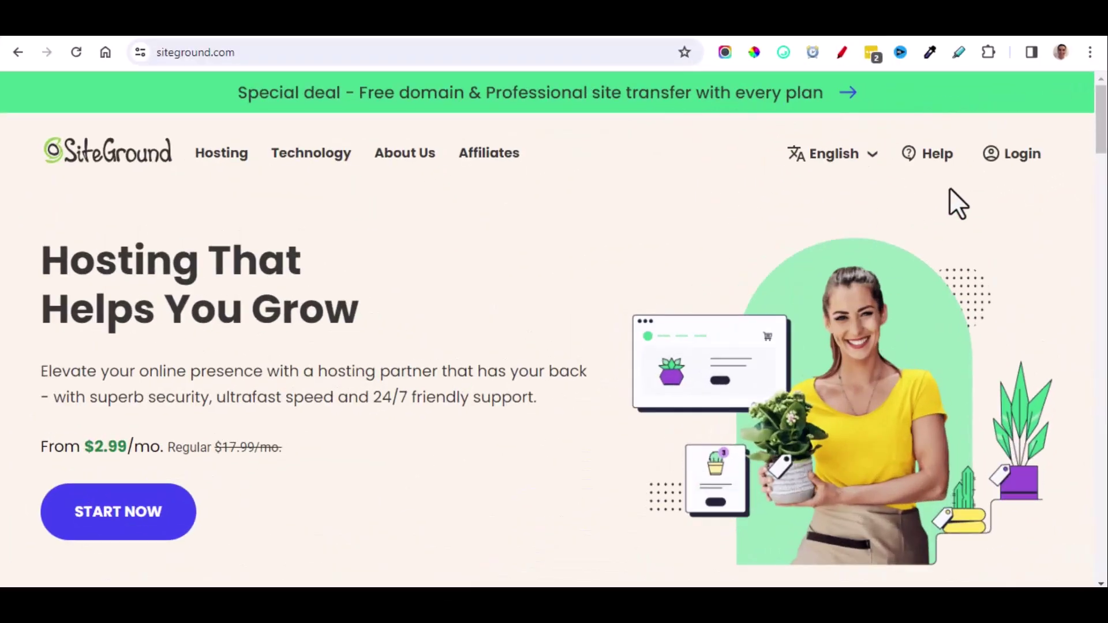
Log in to the SiteGround client area with the account username.
click(1018, 165)
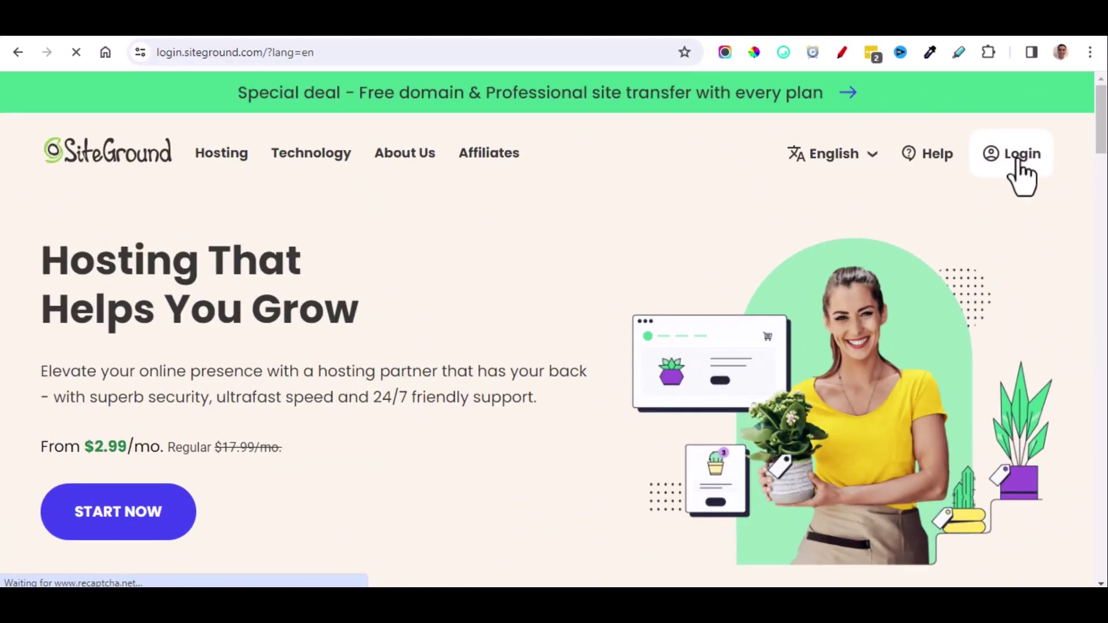
text(j)
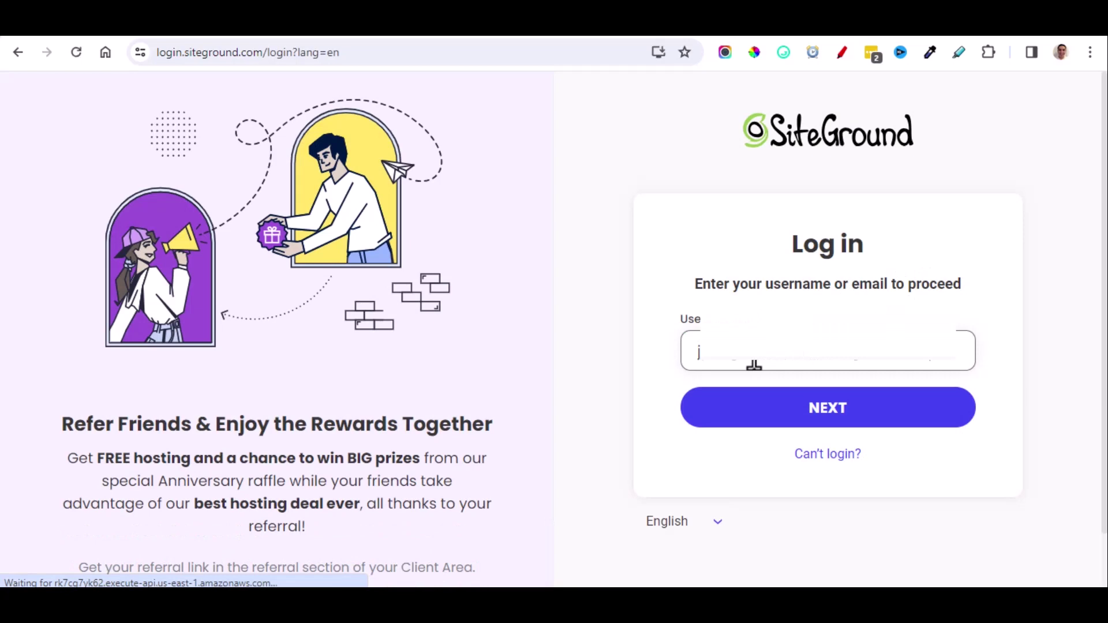
click(842, 406)
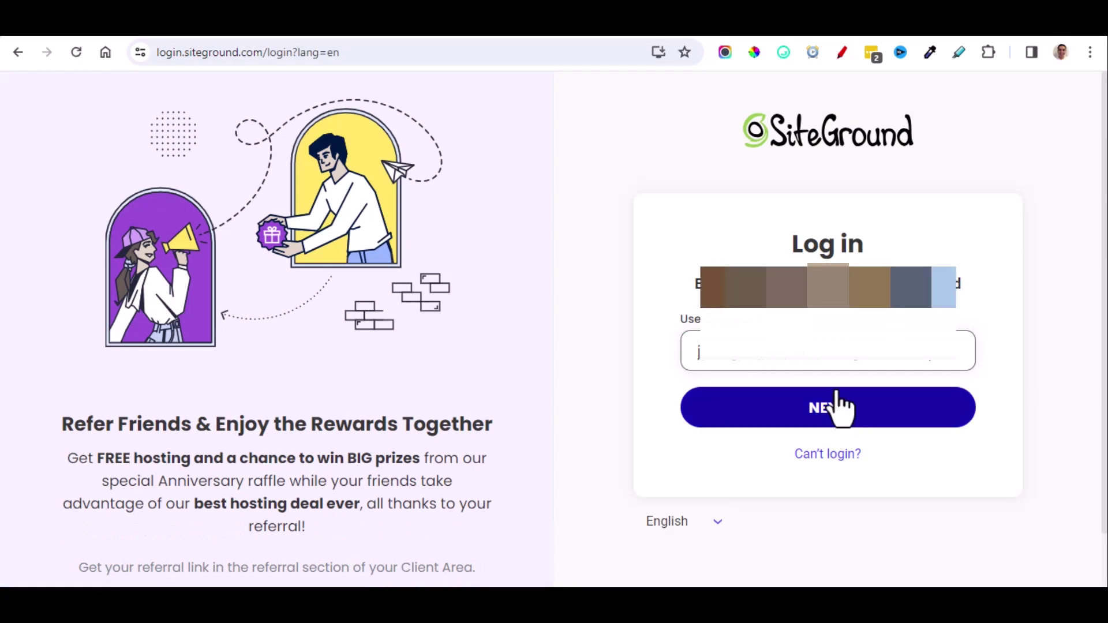
click(819, 416)
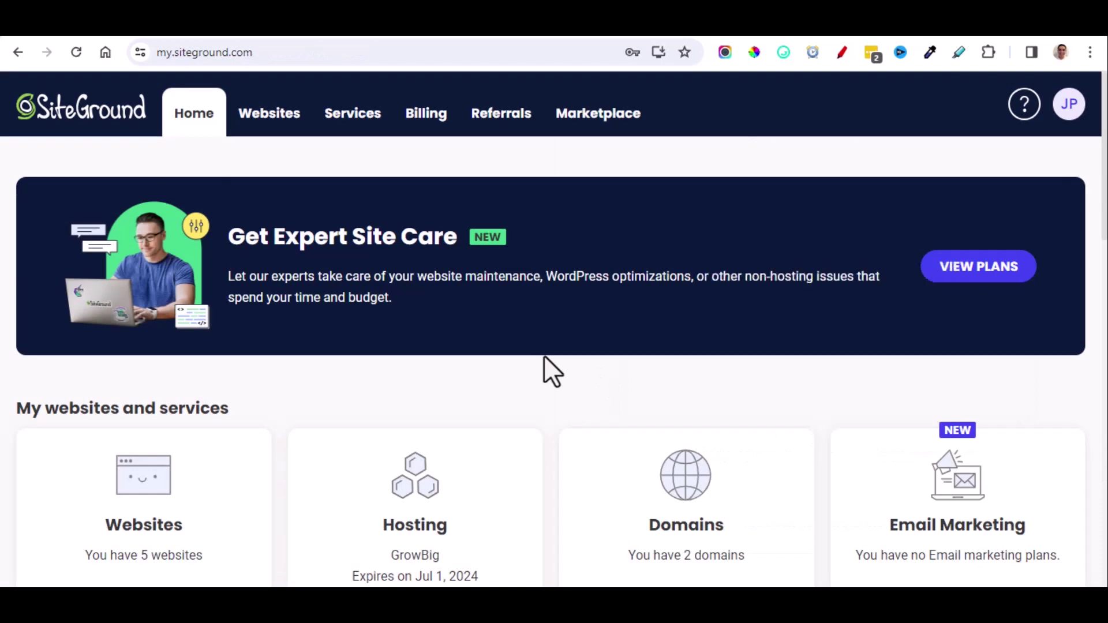
Start adding a new website in the client area, using the existing domain tutorialestube.xyz.
click(293, 123)
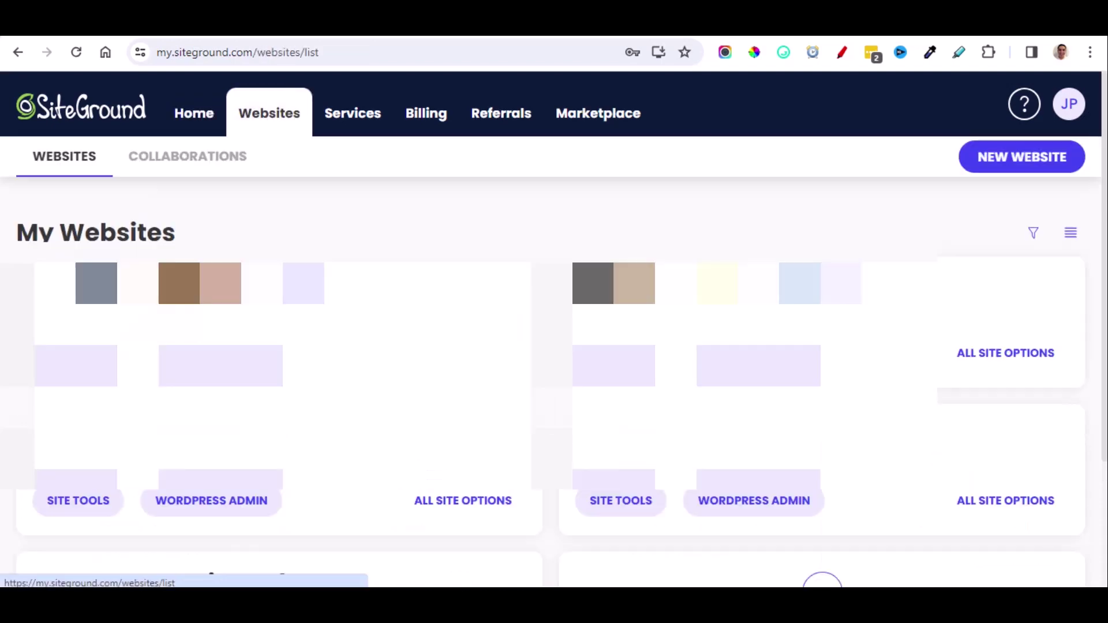
click(1022, 160)
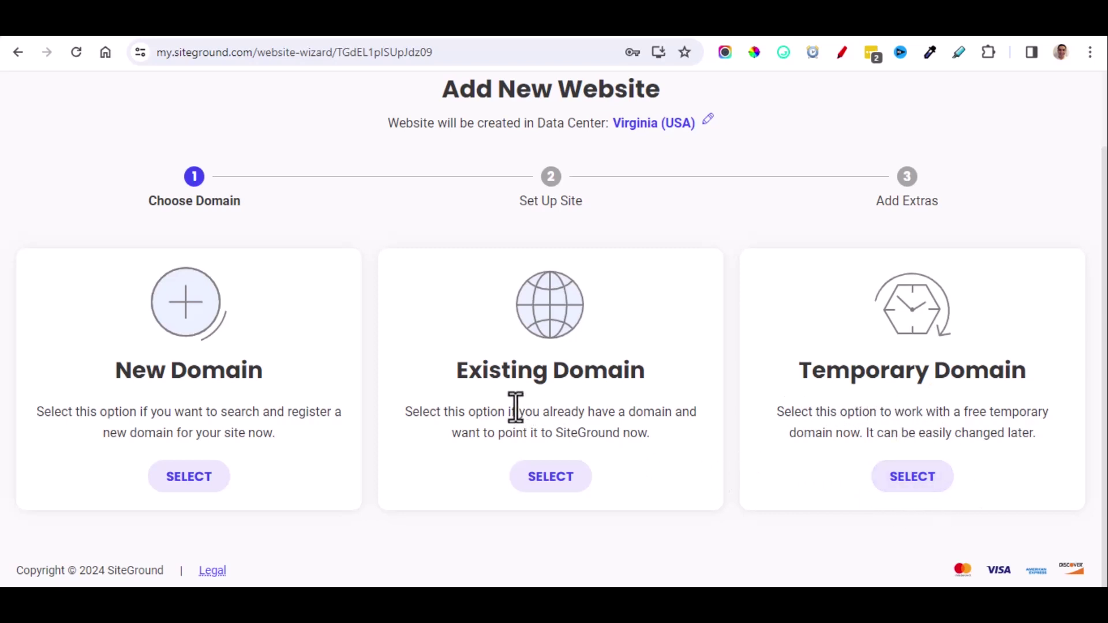
click(558, 475)
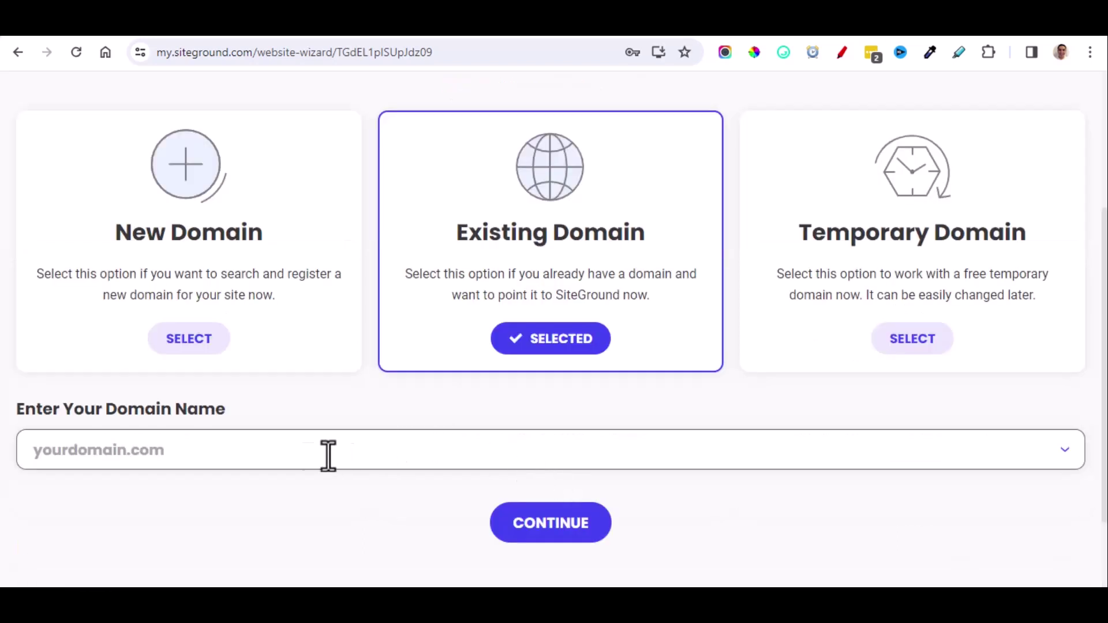
click(223, 455)
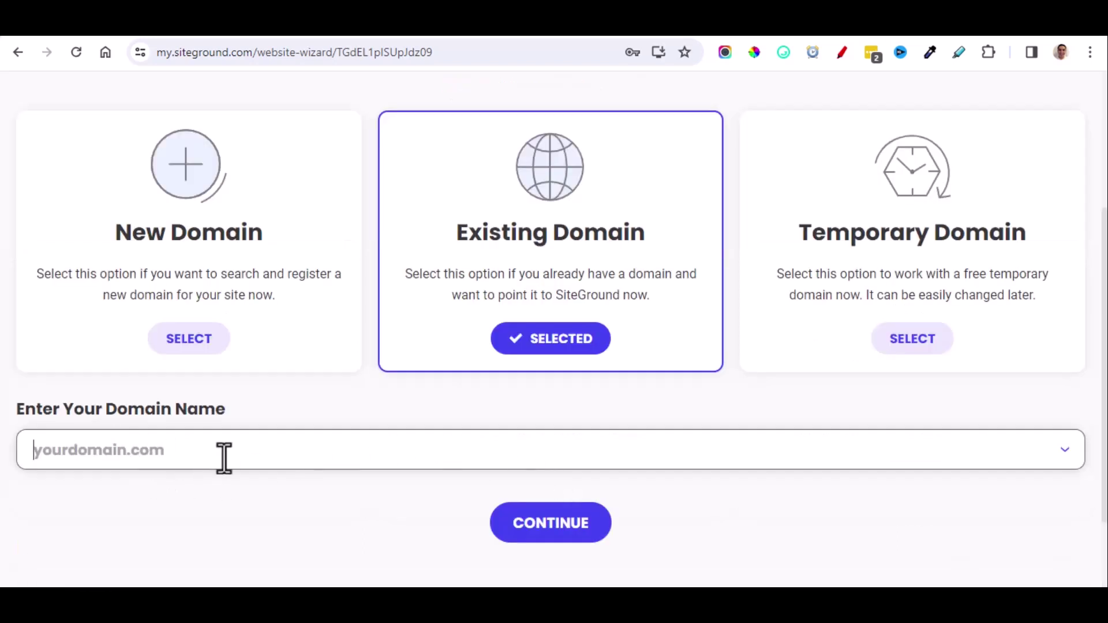
text(tutorialestube.xyz)
click(566, 522)
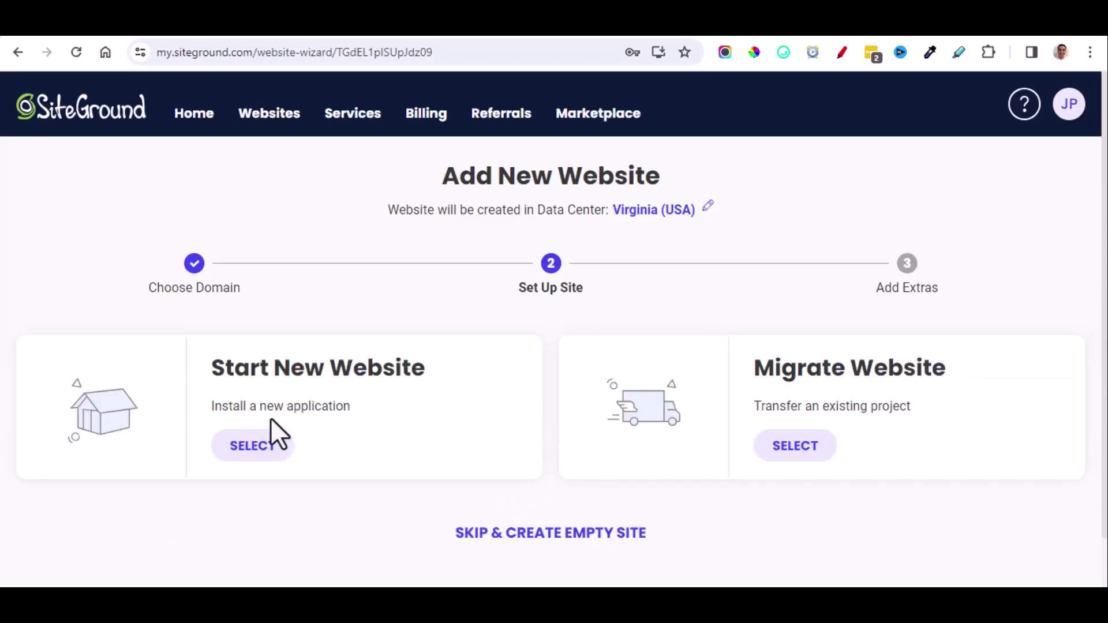
Set the site up as a new website with WordPress and finish the wizard without adding Site Scanner.
click(271, 444)
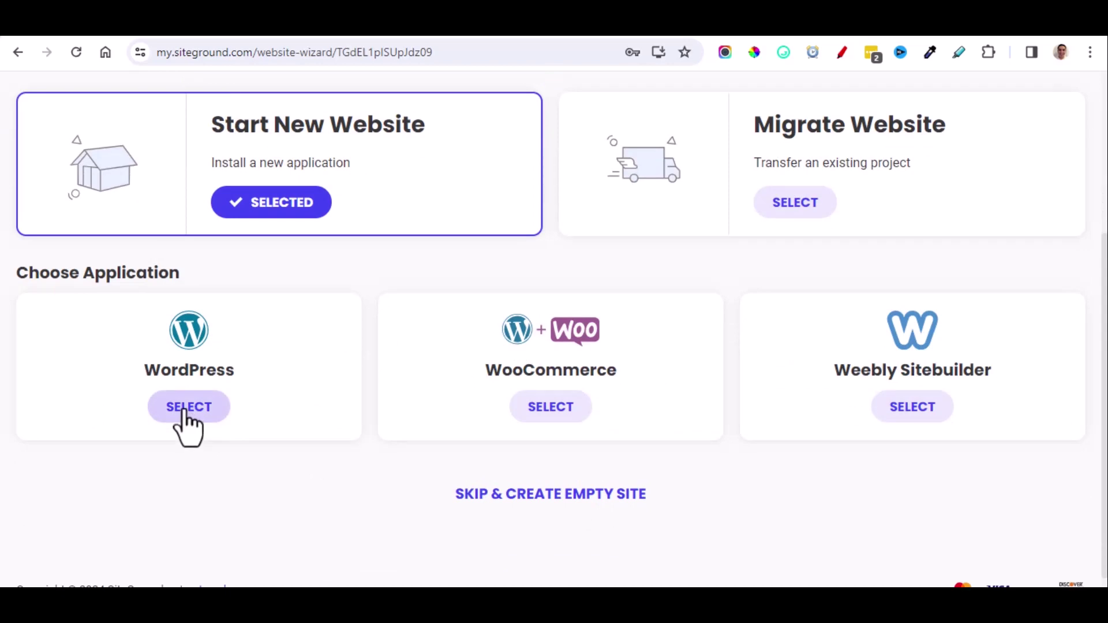
click(186, 411)
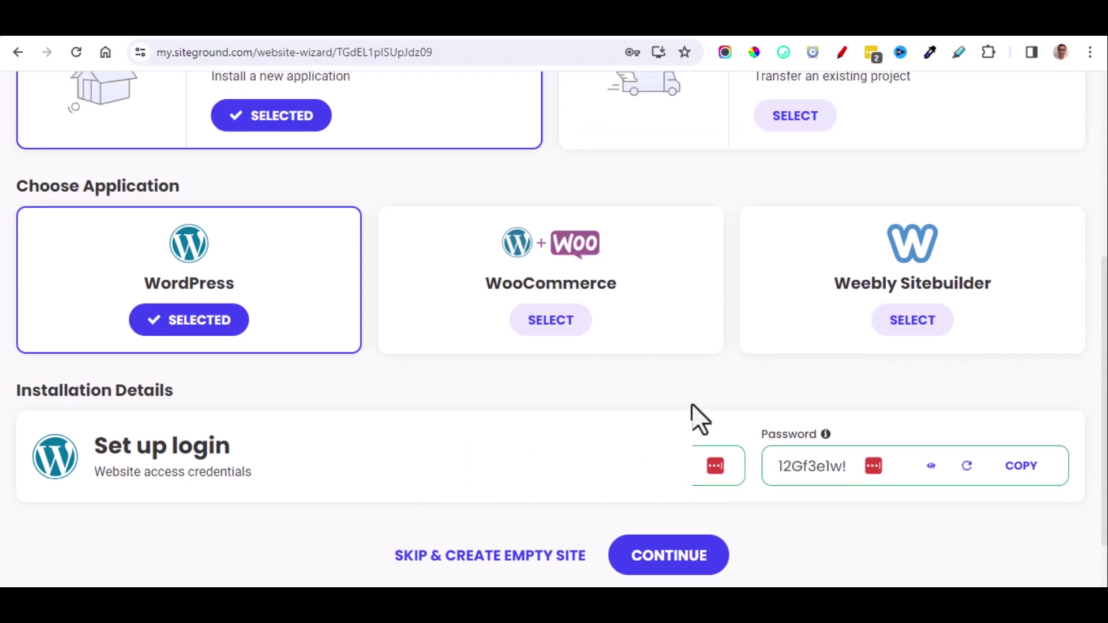
click(683, 555)
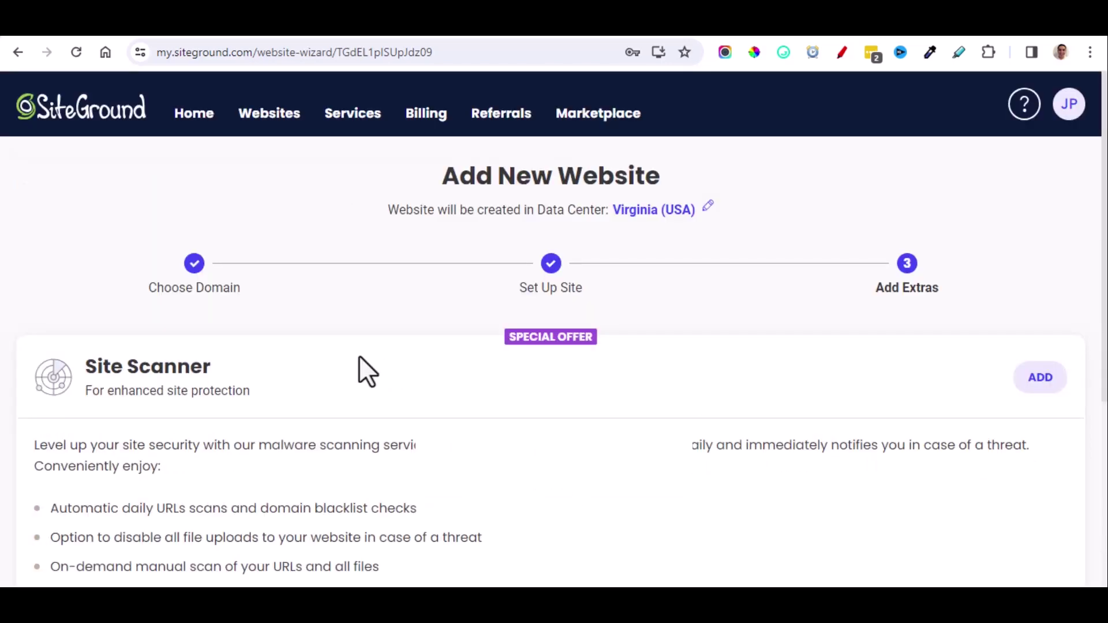
scroll(359, 356, down, 3)
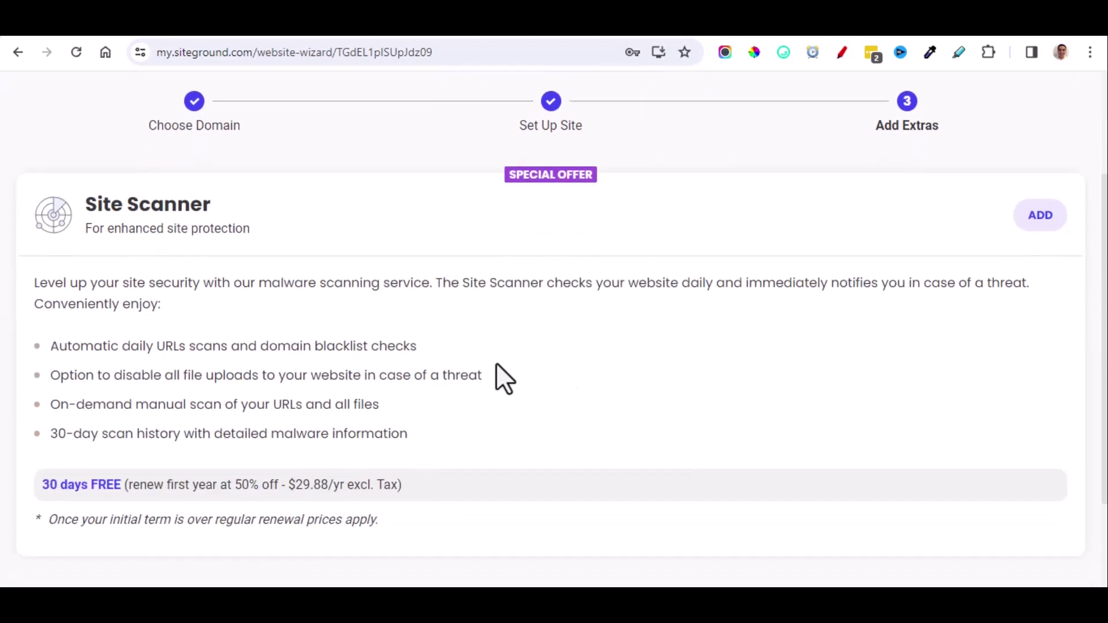
scroll(554, 377, down, 2)
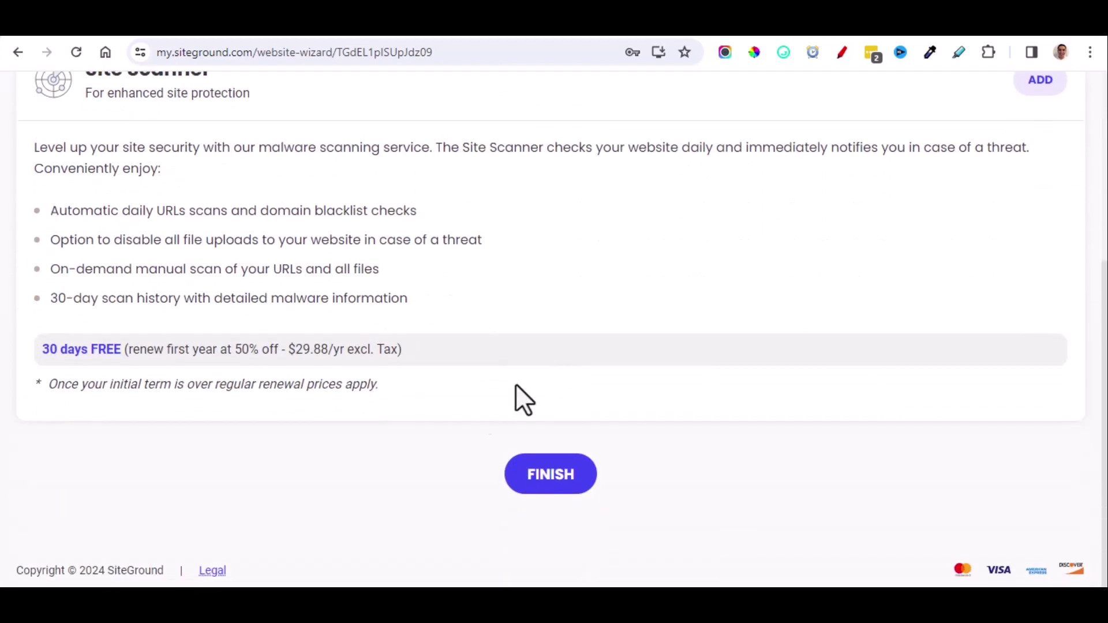
click(548, 484)
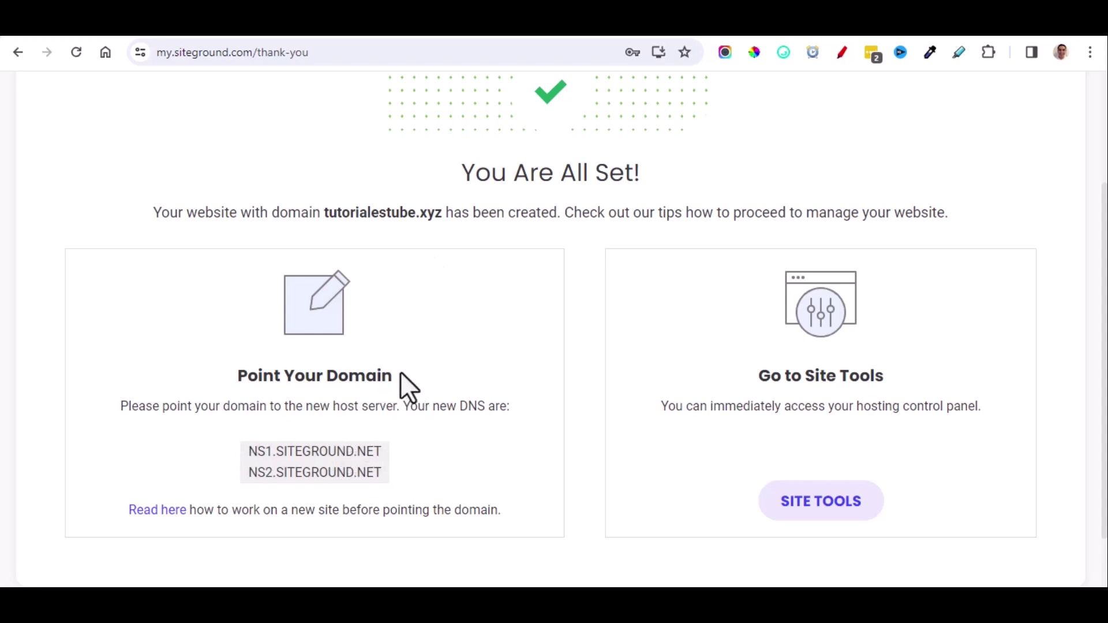
Switch to Namecheap, manage the domain tutorialestube.xyz and set its nameservers option to Custom DNS.
mouse_move(349, 126)
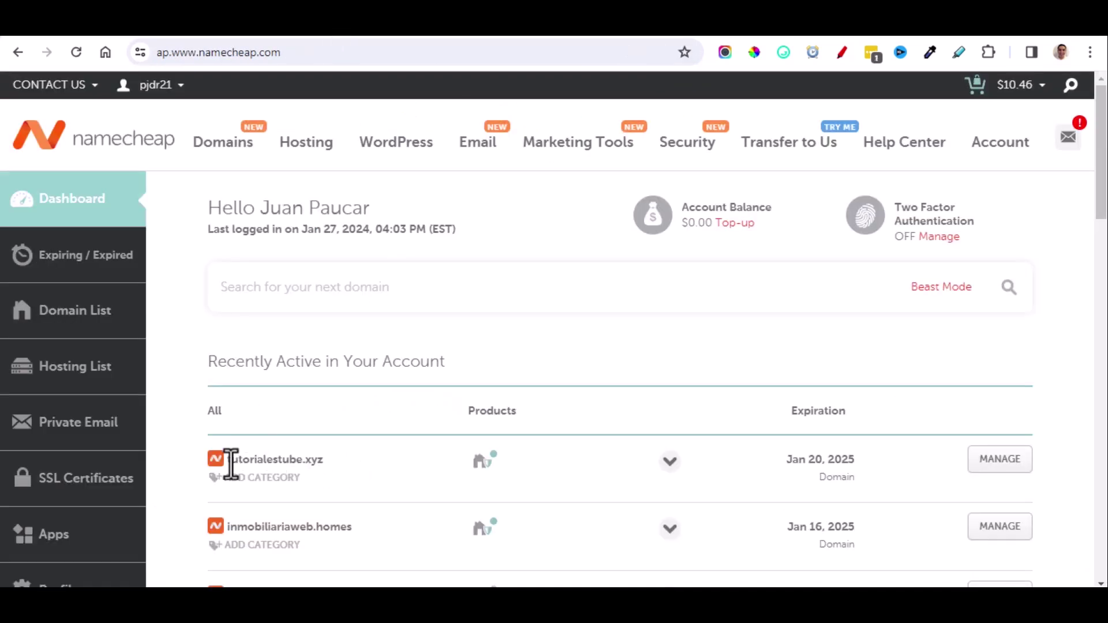
click(1001, 468)
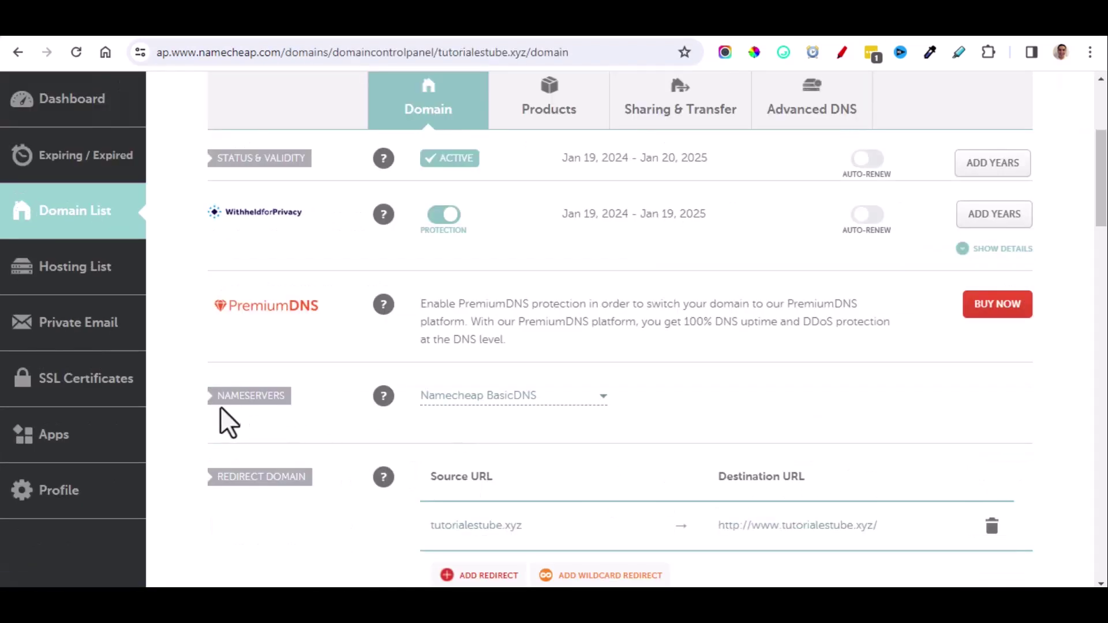
click(603, 398)
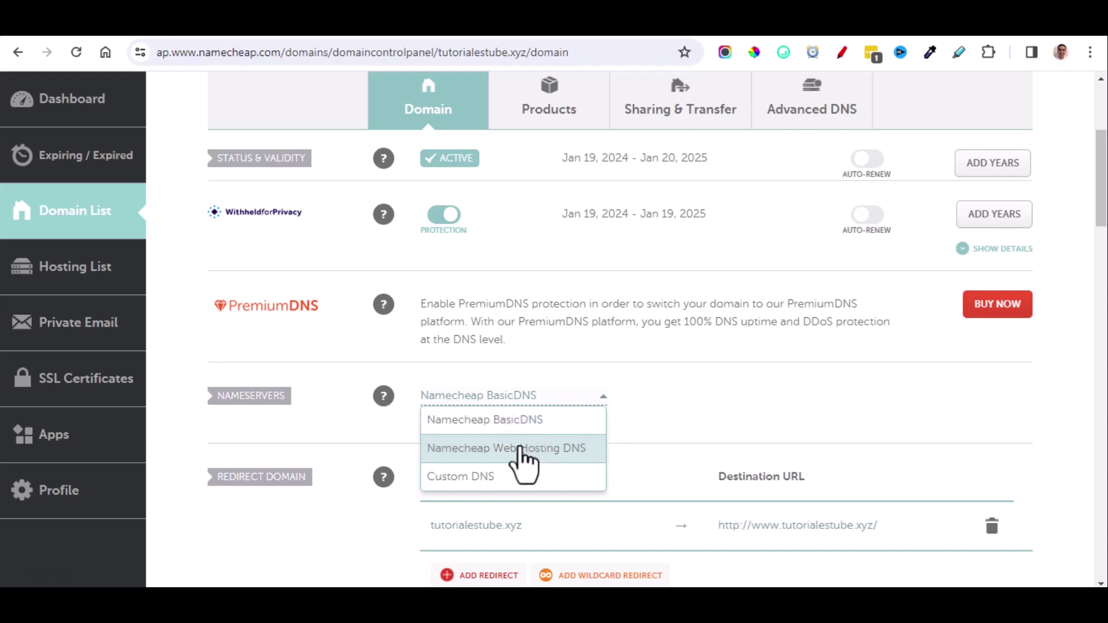
click(462, 479)
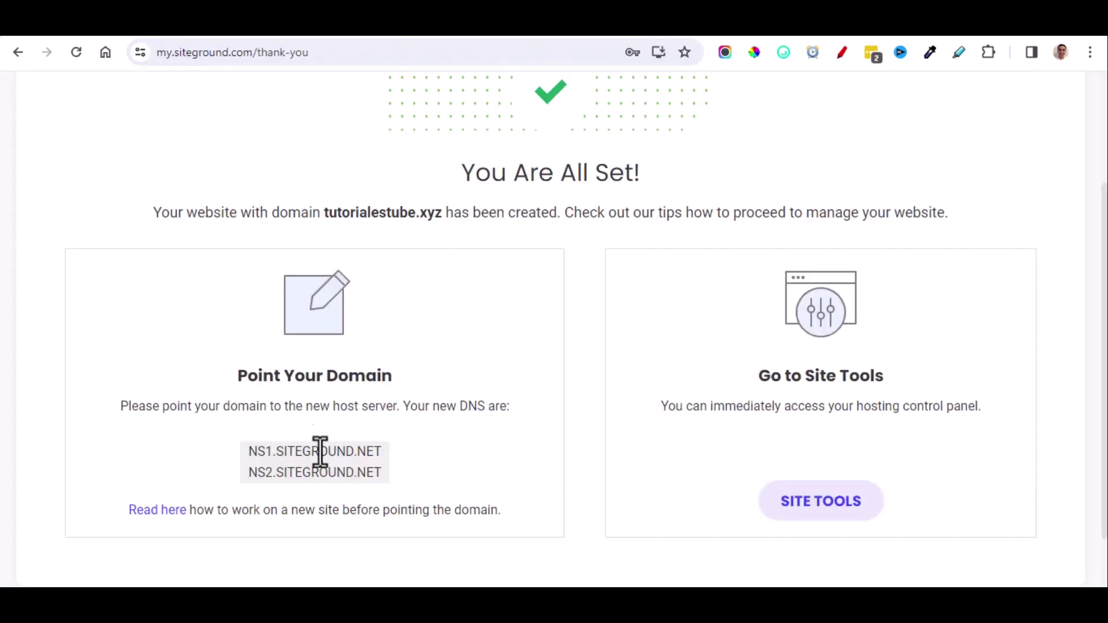
Copy SiteGround's nameservers NS1.SITEGROUND.NET and NS2.SITEGROUND.NET into the domain's Custom DNS entries in Namecheap and save them.
triple_click(321, 451)
click(318, 34)
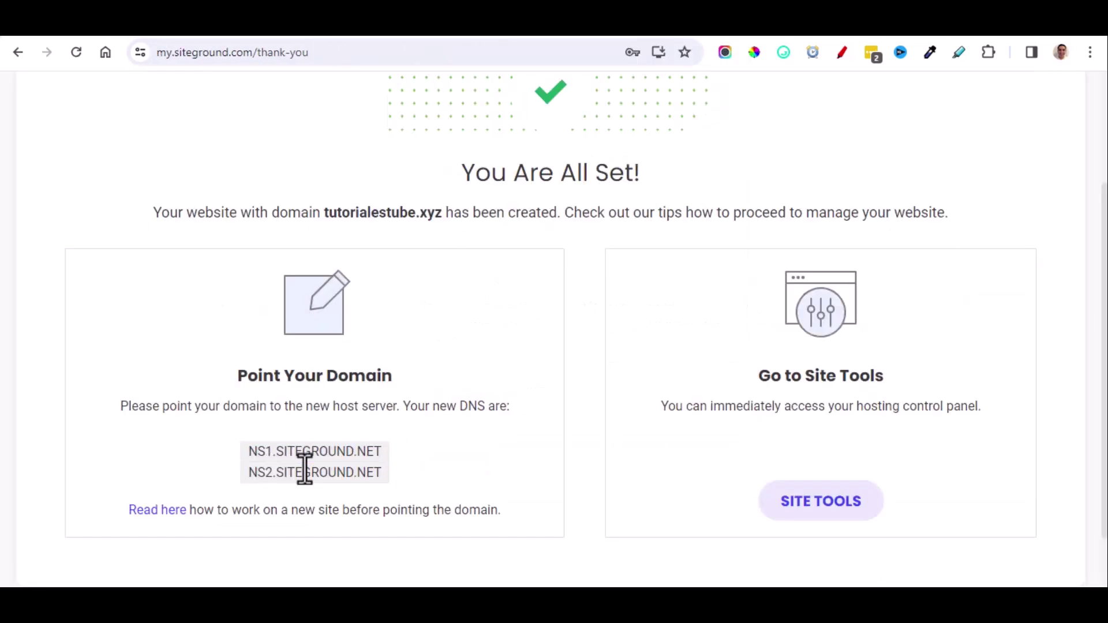
triple_click(304, 472)
key(ctrl+c)
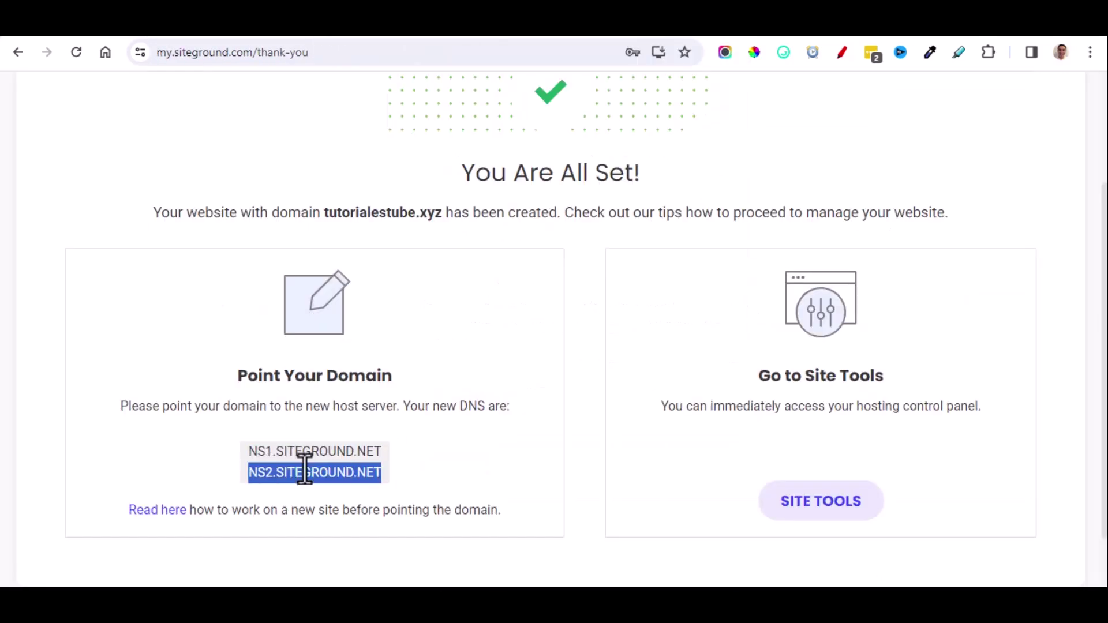
right_click(304, 472)
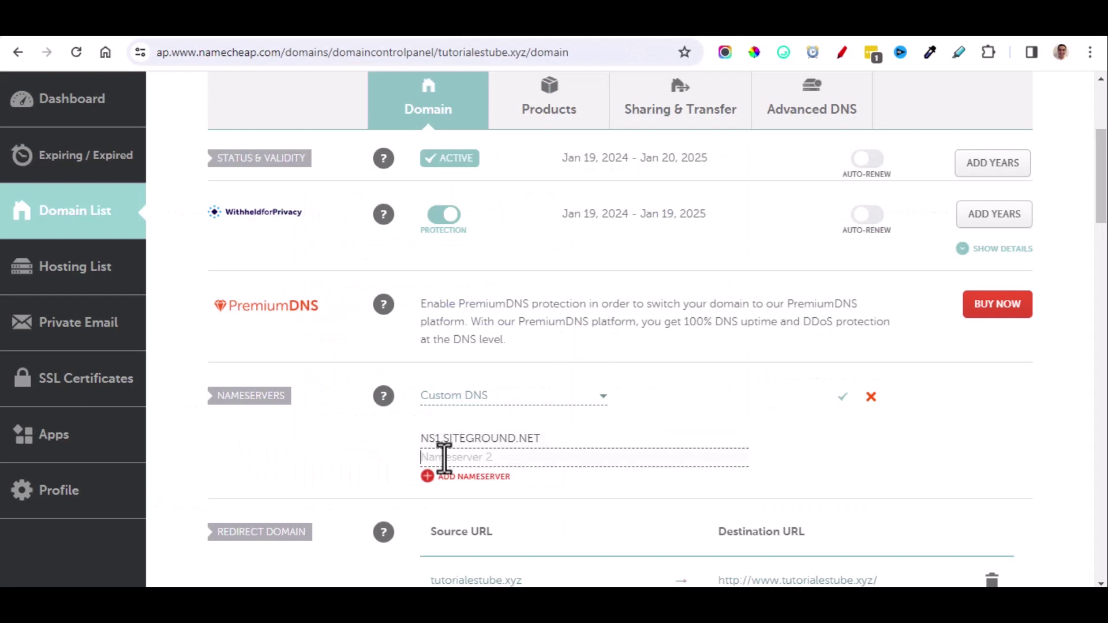
key(ctrl+v)
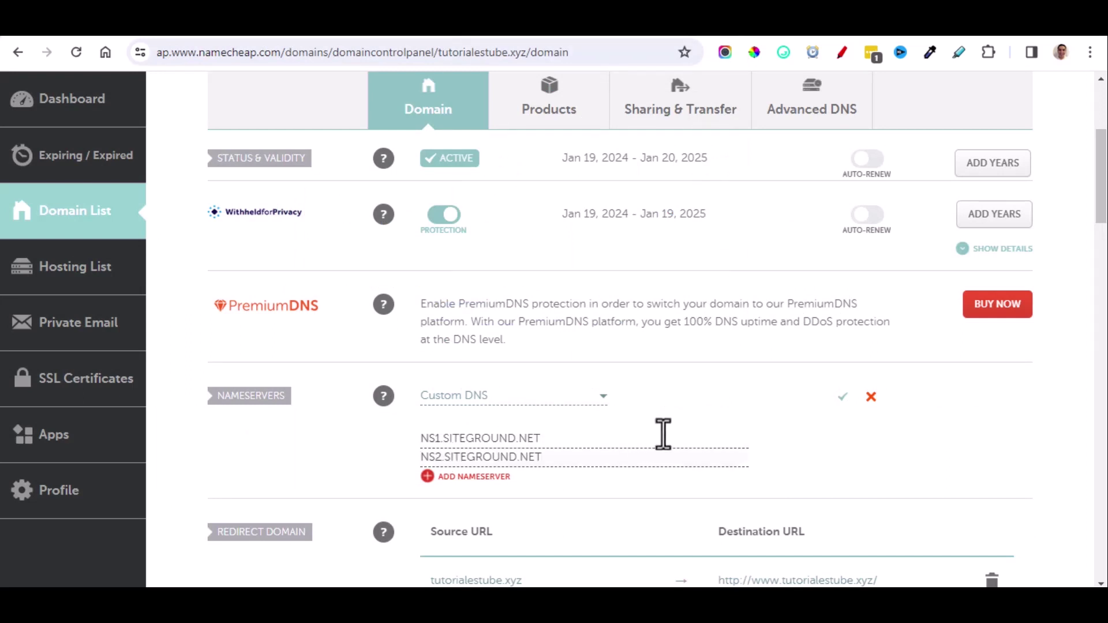
click(843, 401)
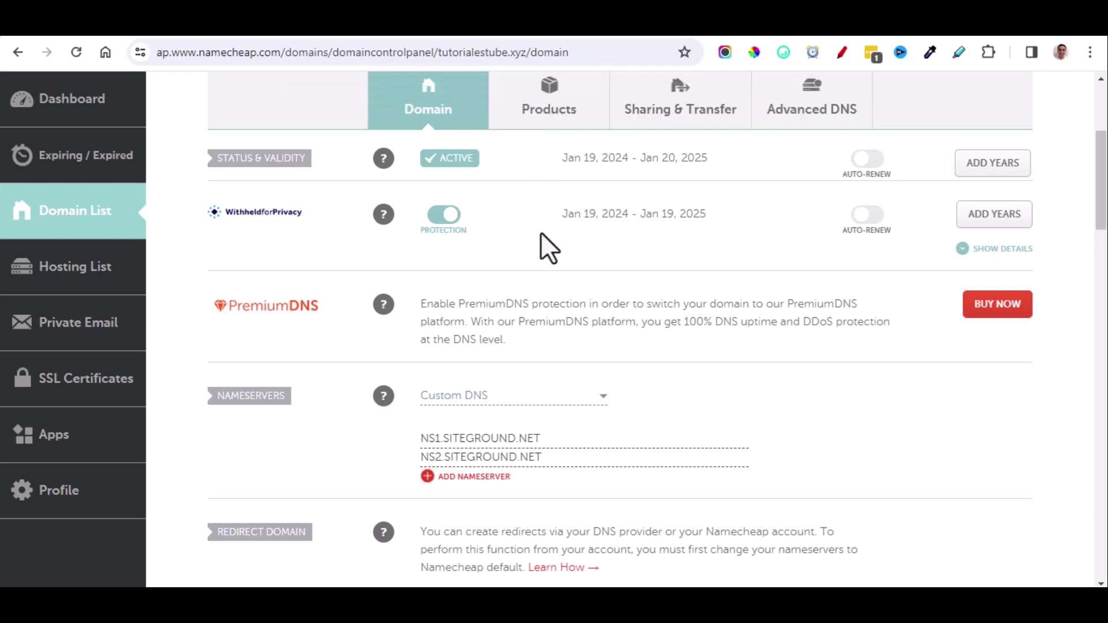
Open tutorialestube.xyz in a new browser tab and look over the default WordPress home page.
scroll(548, 407, up, 1)
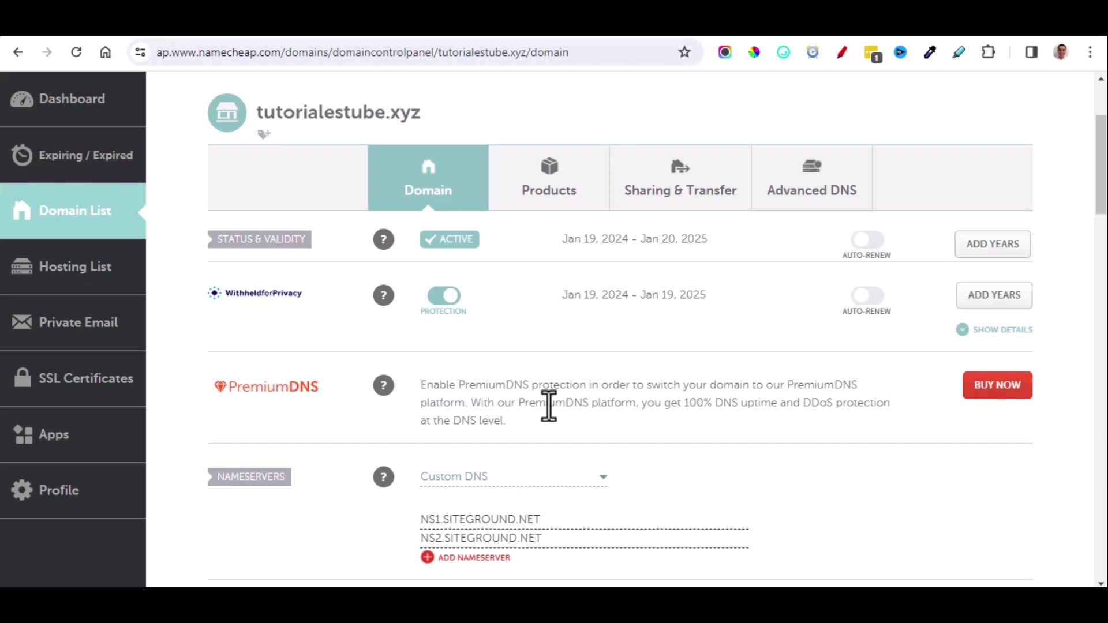
click(427, 34)
click(417, 49)
right_click(416, 50)
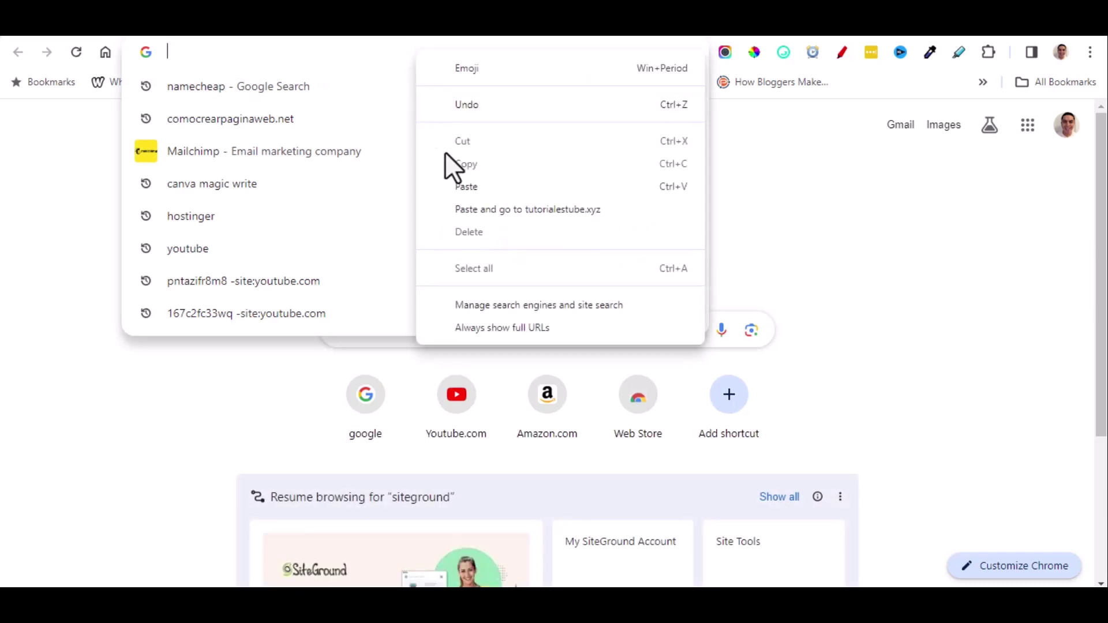
click(459, 183)
key(Return)
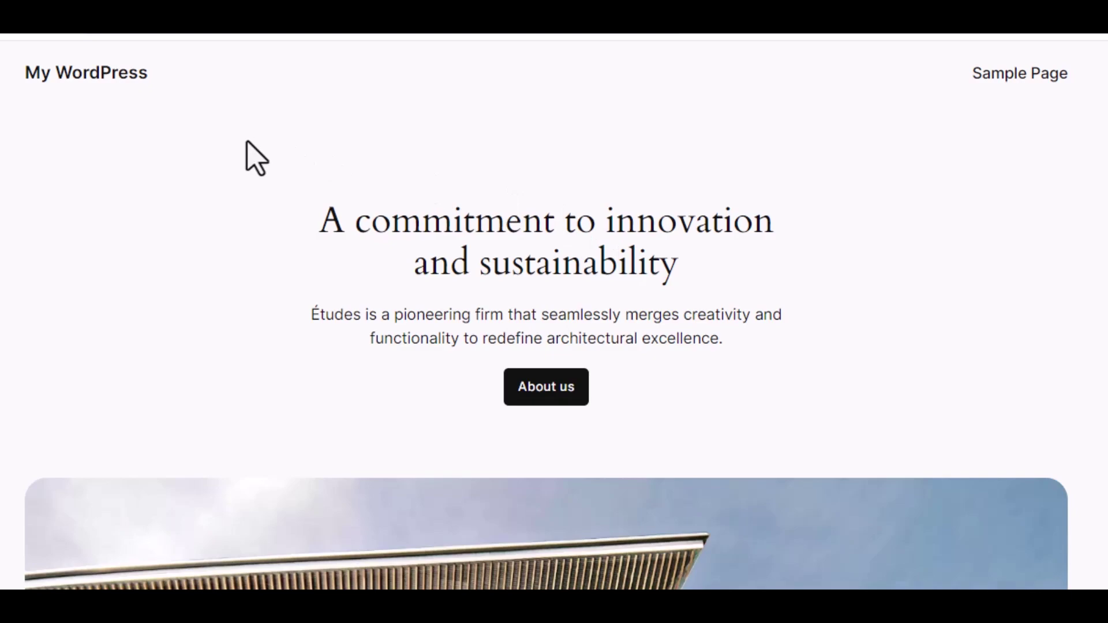
scroll(888, 262, down, 3)
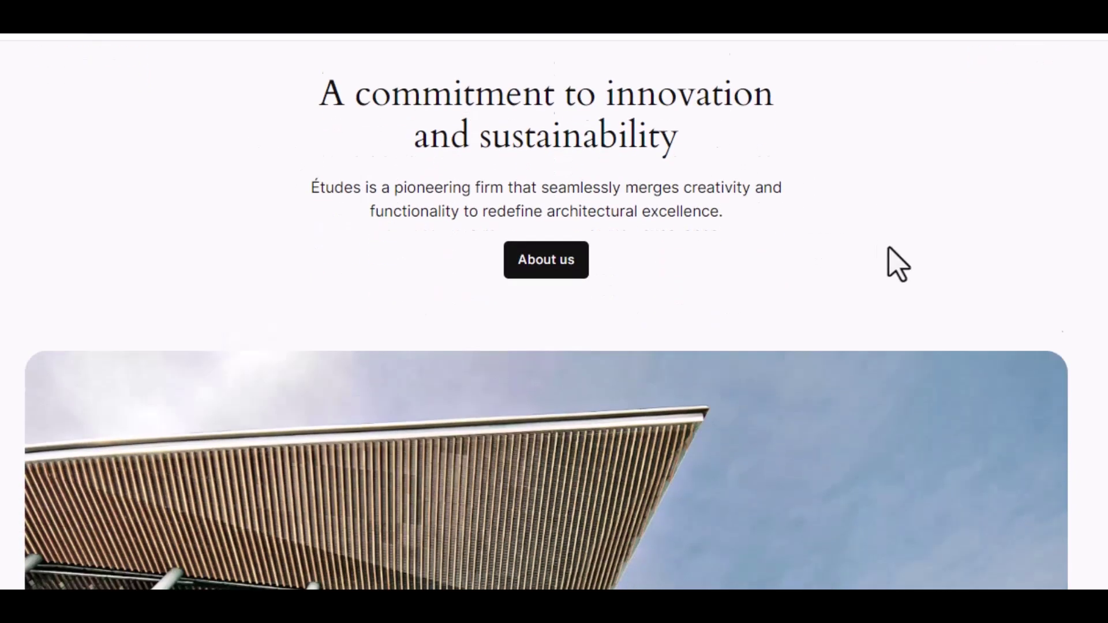
scroll(889, 261, down, 5)
scroll(731, 346, down, 5)
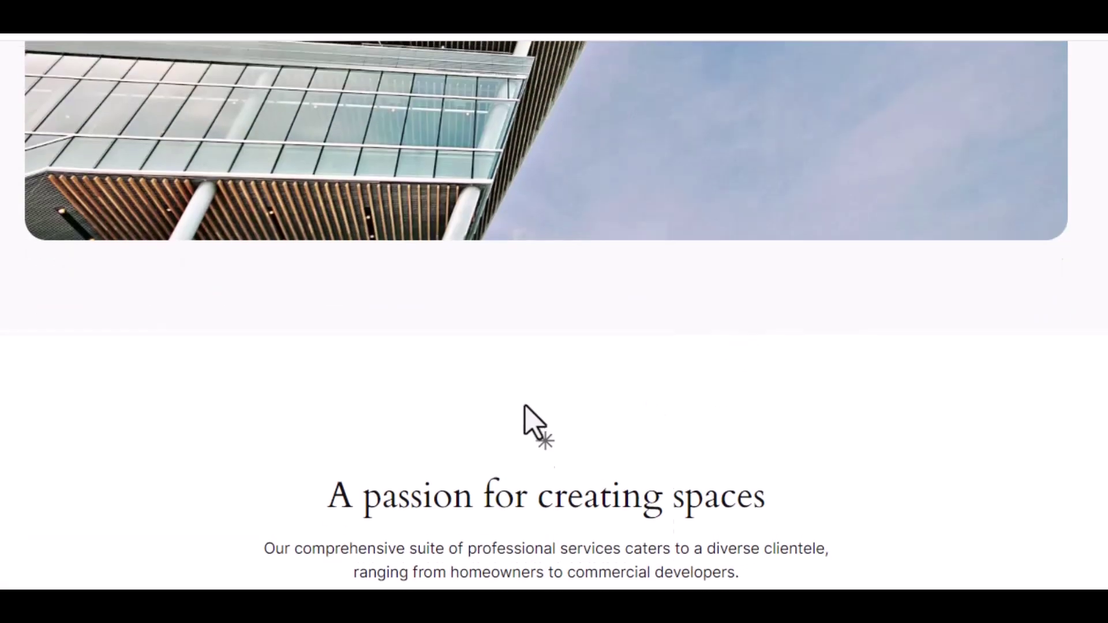
scroll(526, 416, up, 12)
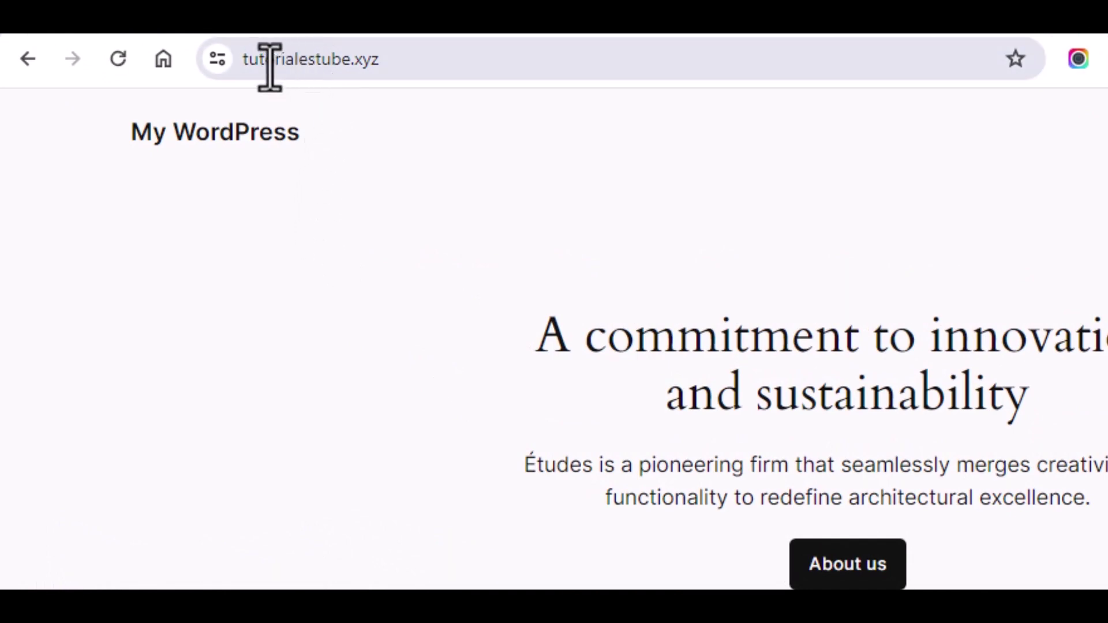
click(390, 58)
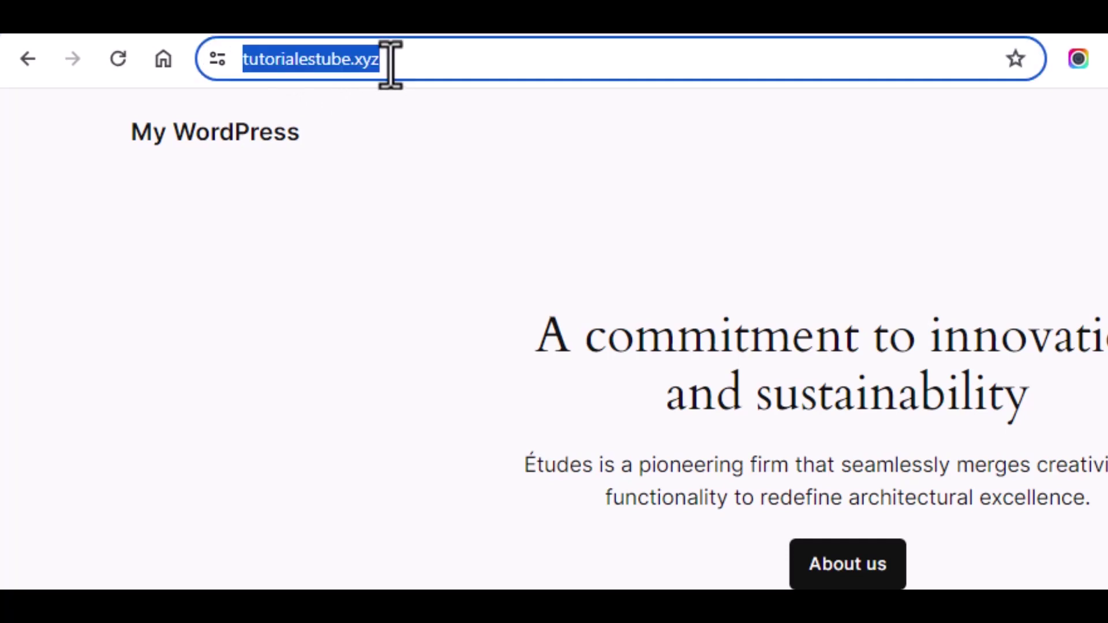
key(End)
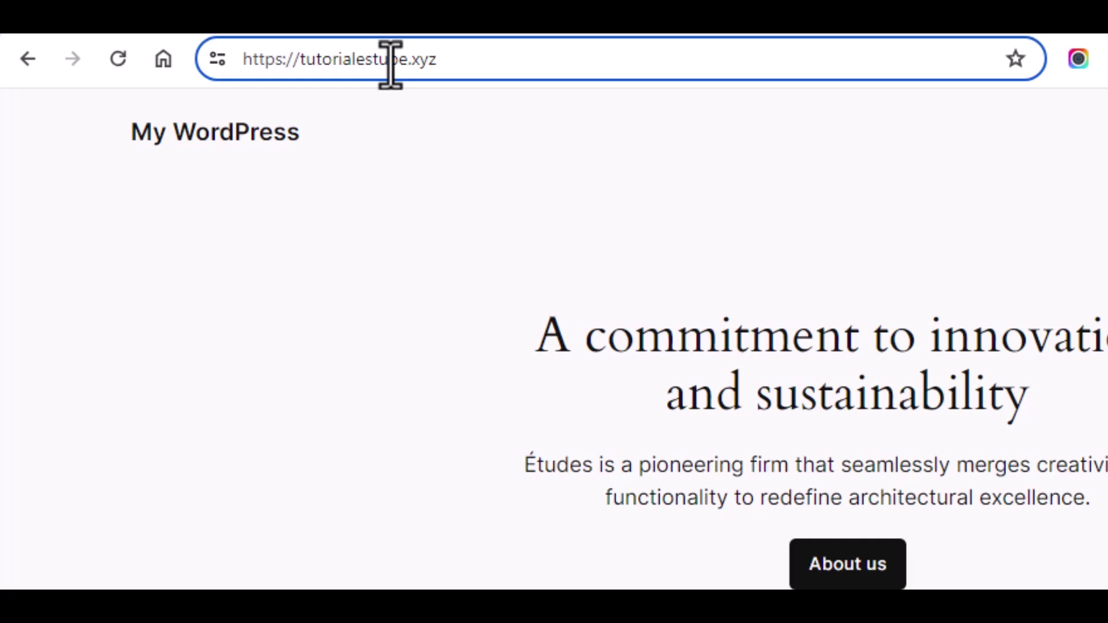
text(/wp-admin)
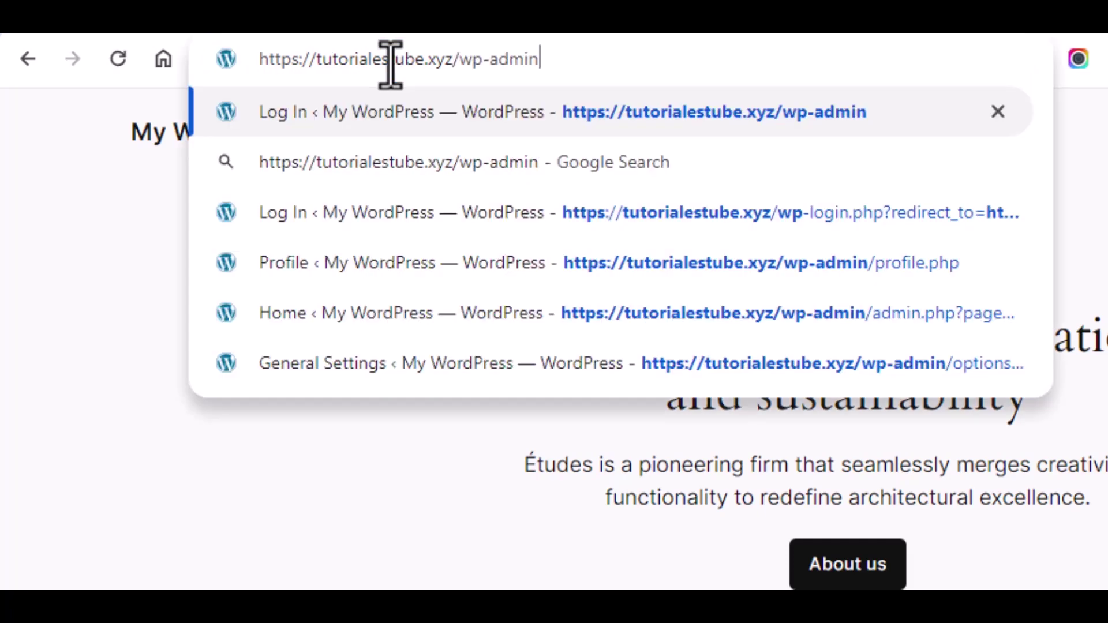
key(Return)
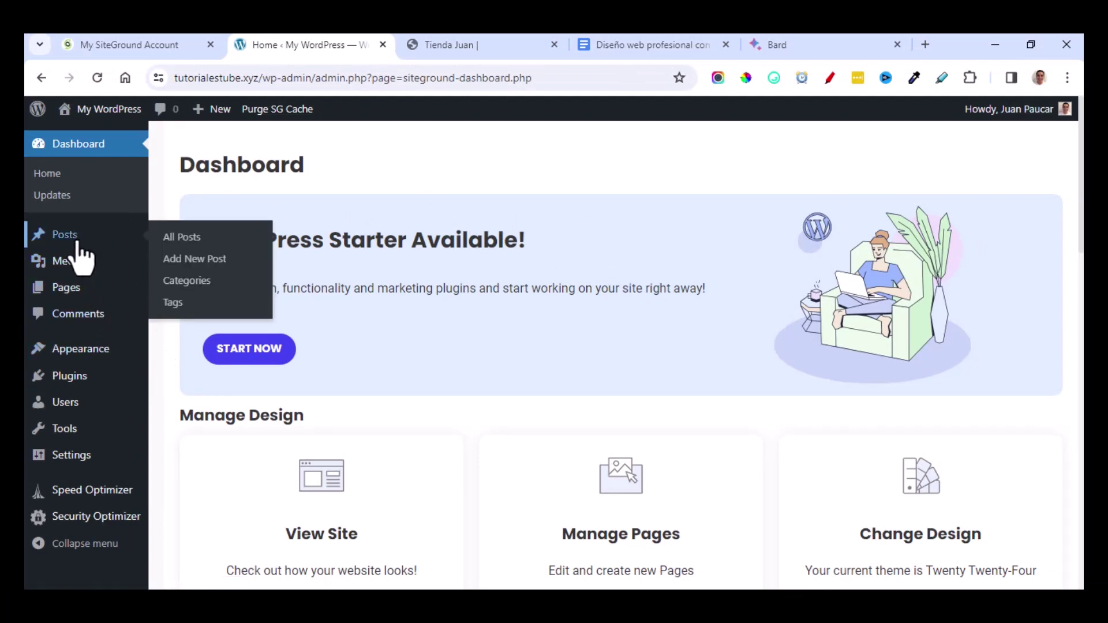
In the WordPress General settings, set the site language to Español.
mouse_move(60, 457)
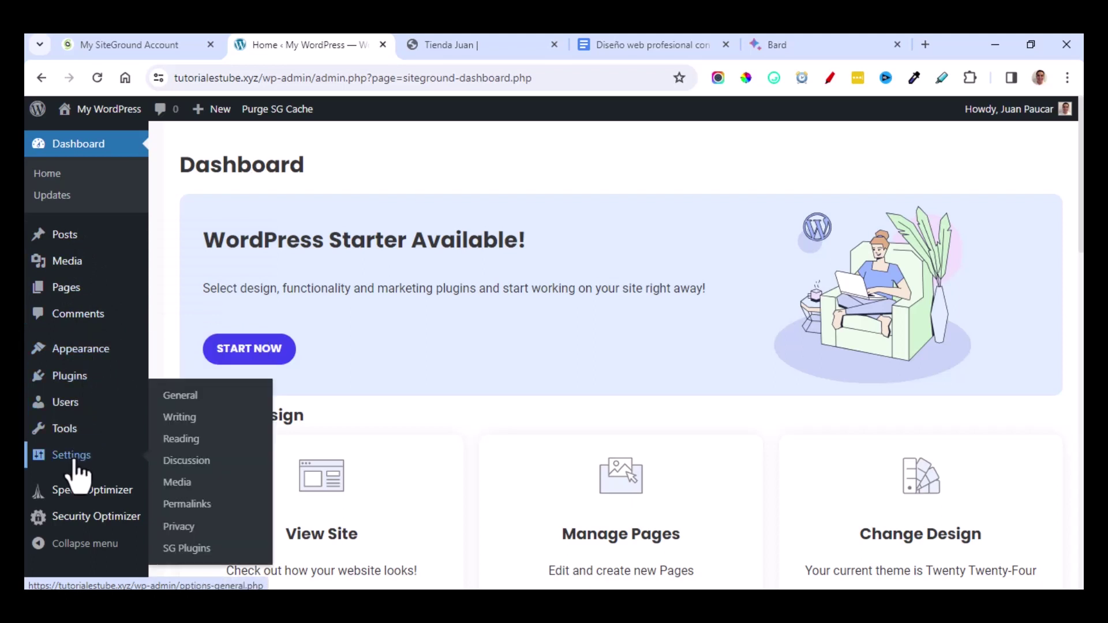
click(203, 403)
scroll(296, 454, down, 3)
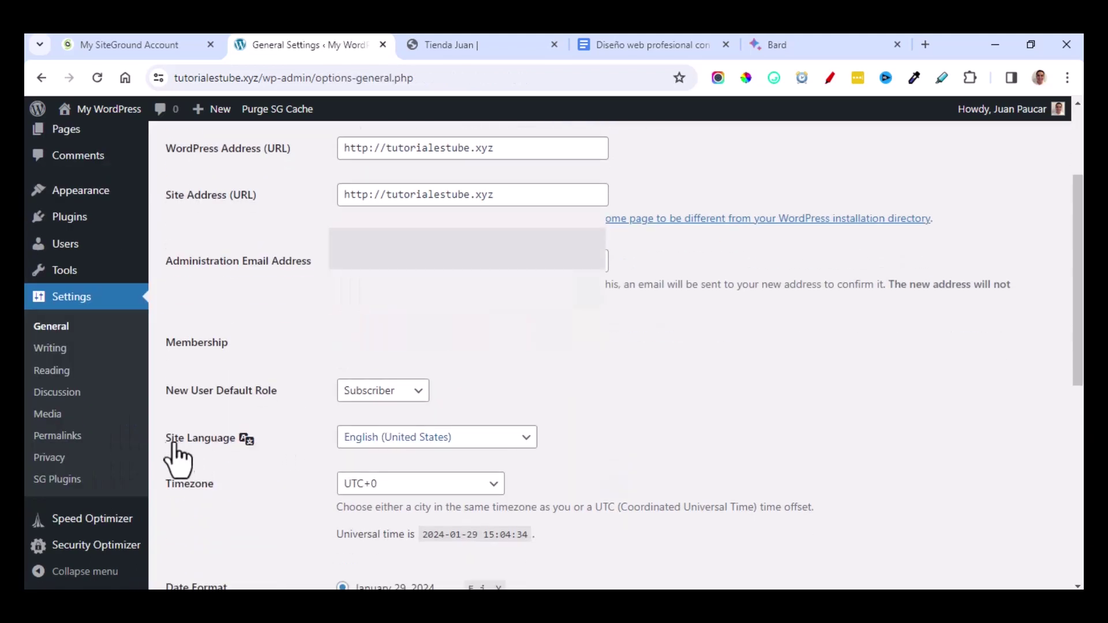
click(455, 456)
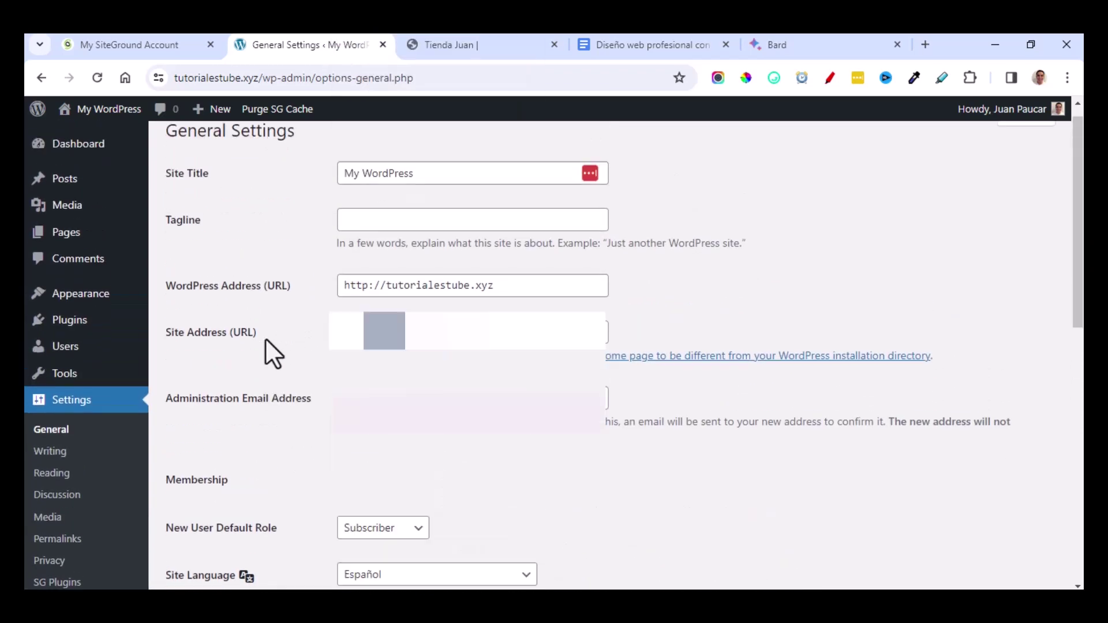
scroll(265, 338, up, 1)
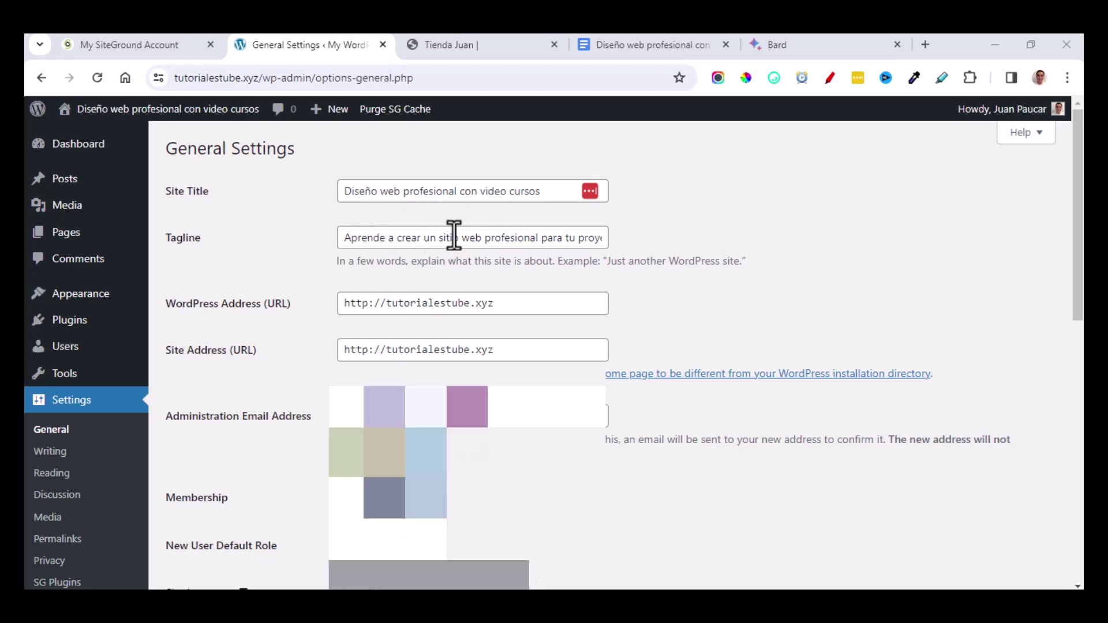
click(367, 304)
text(s)
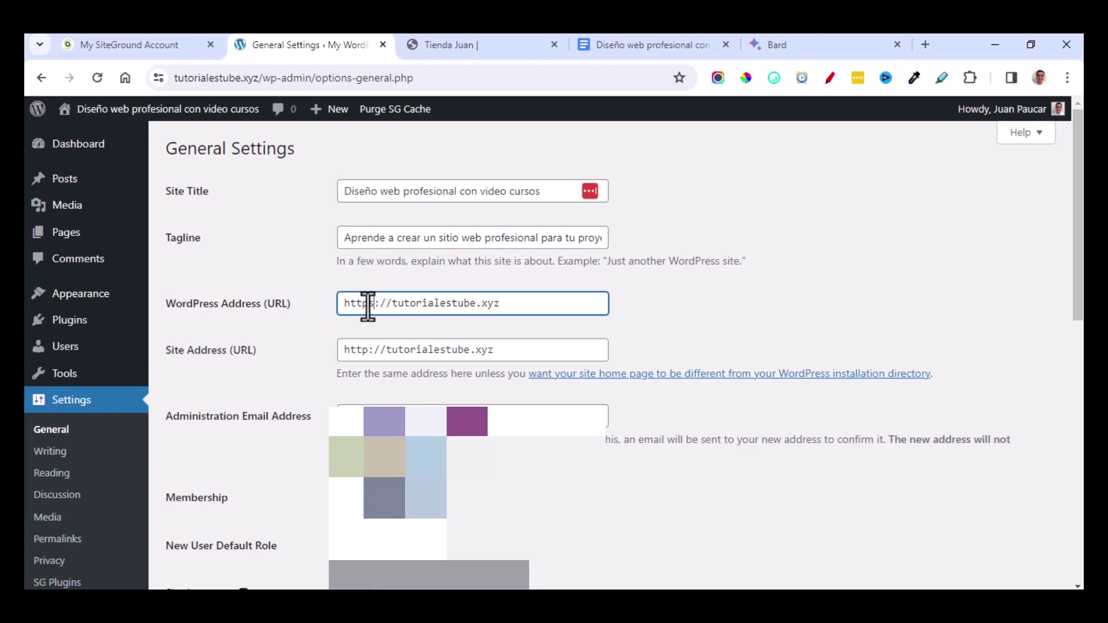
click(367, 350)
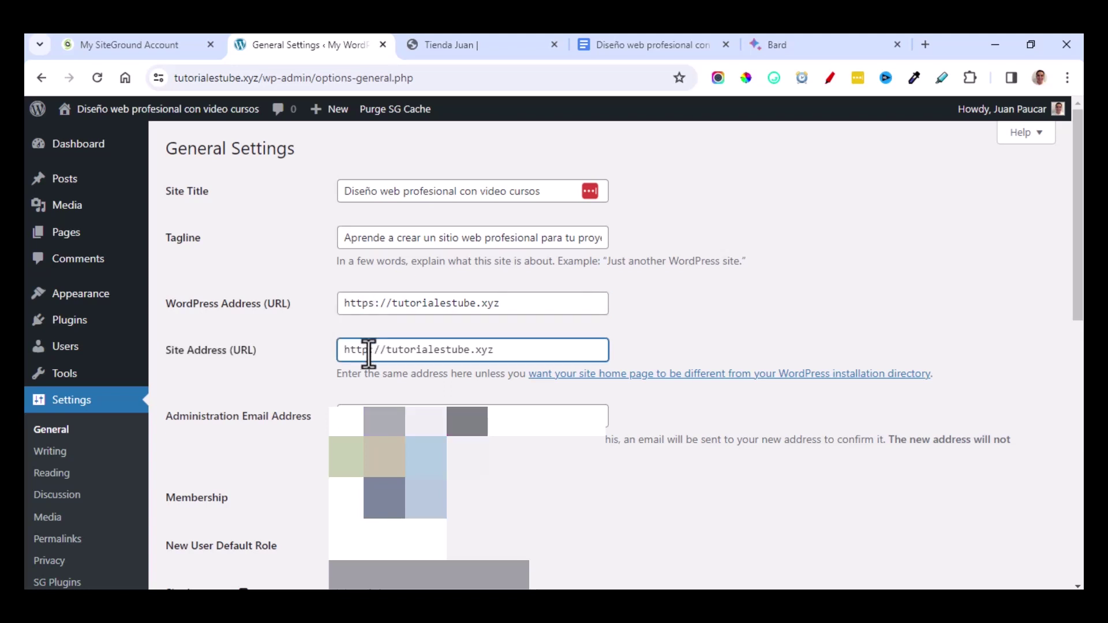
scroll(305, 369, down, 2)
scroll(303, 386, down, 8)
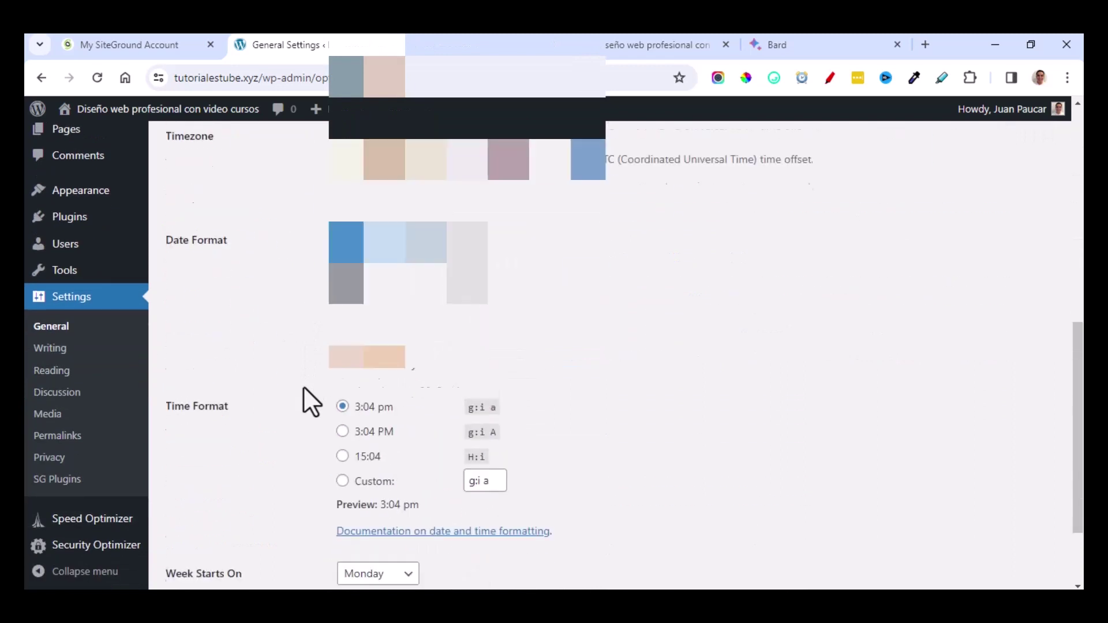
click(168, 519)
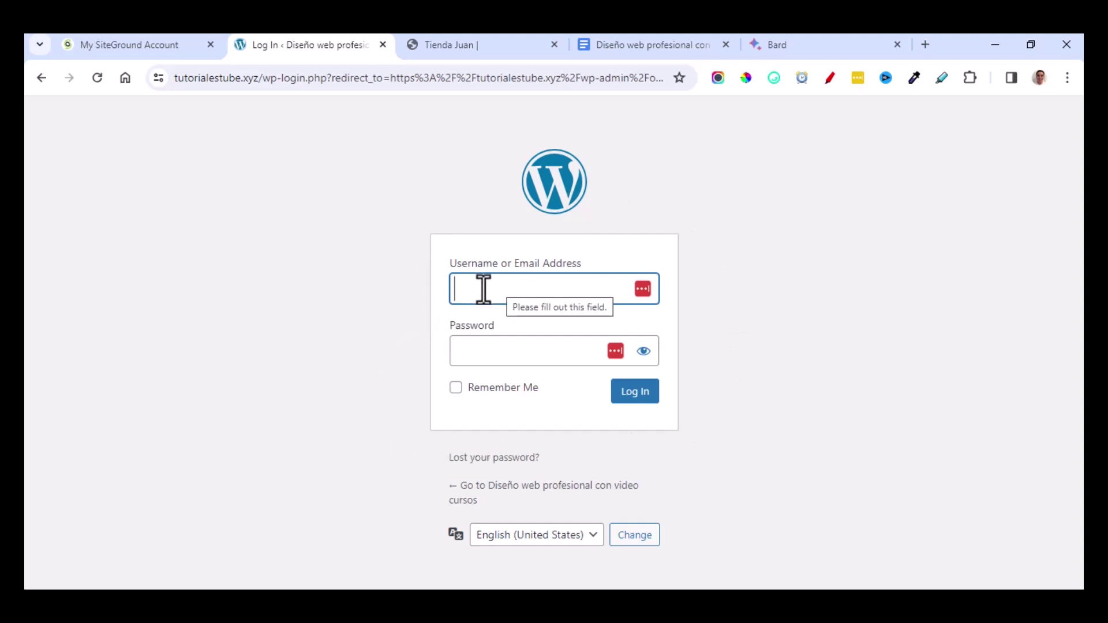
Log back in to the WordPress administration area with the account username and password.
click(468, 356)
click(632, 395)
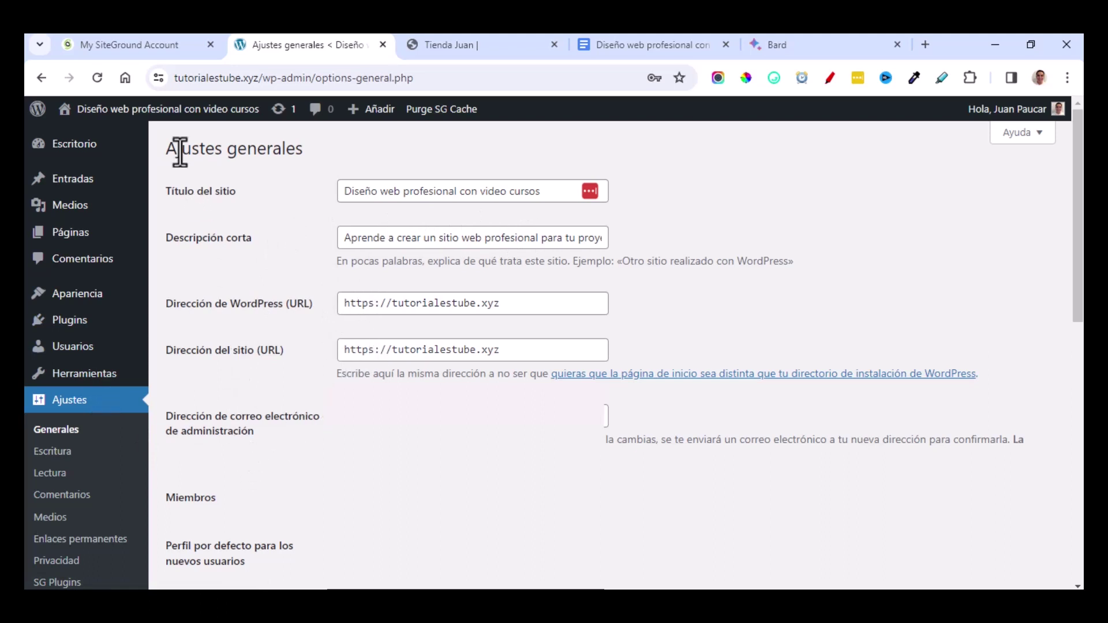
Switch to SiteGround and open the SSL Manager in the site tools of tutorialestube.xyz.
click(151, 48)
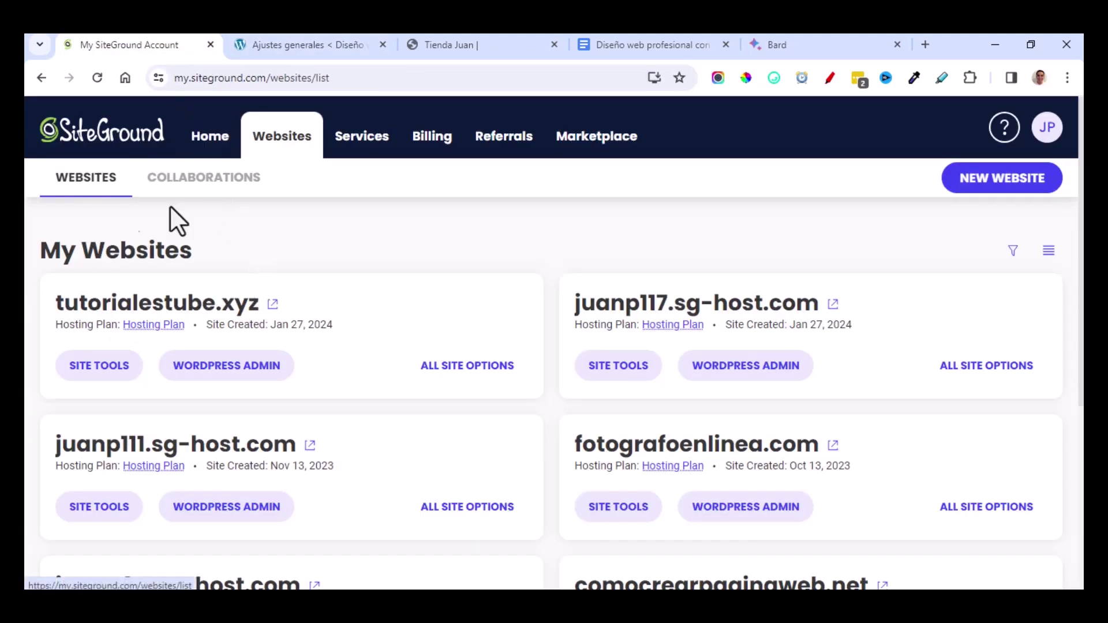
click(94, 369)
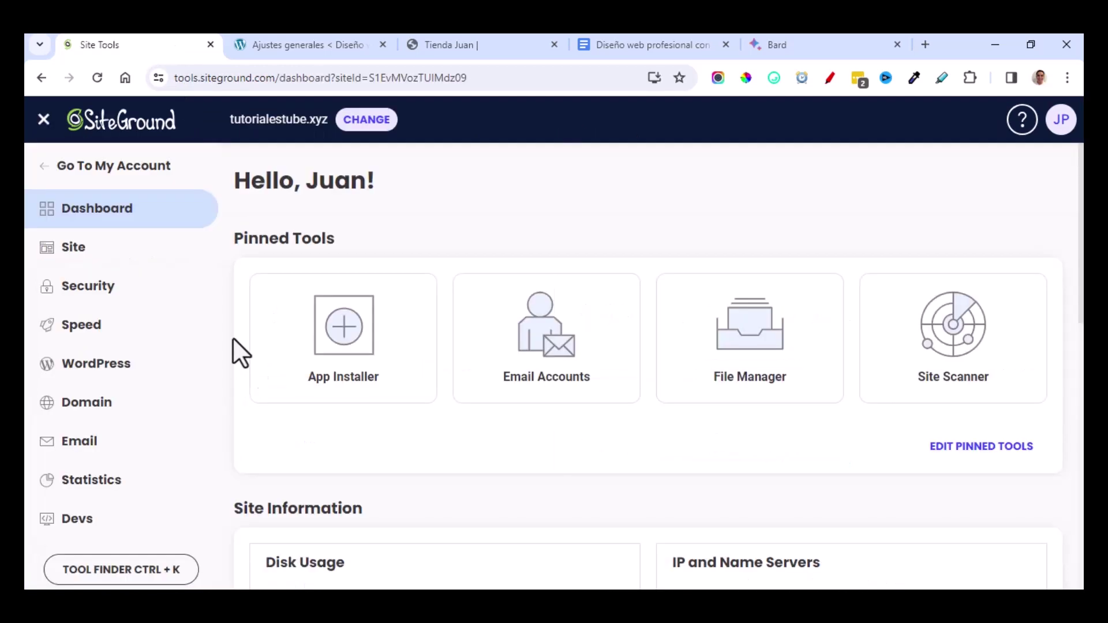
click(86, 292)
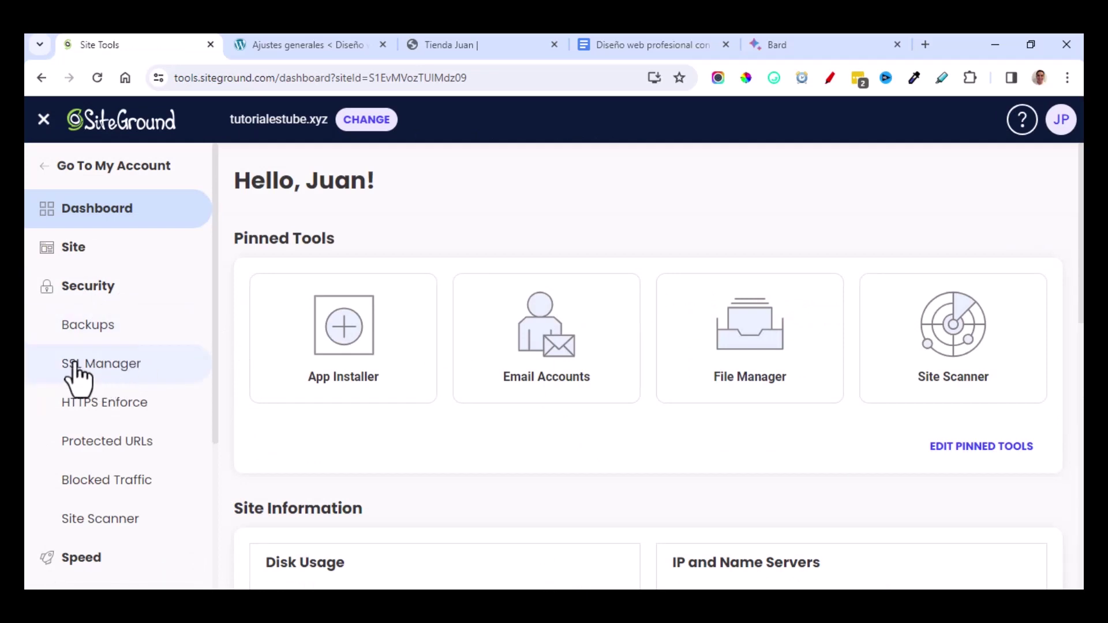
click(95, 375)
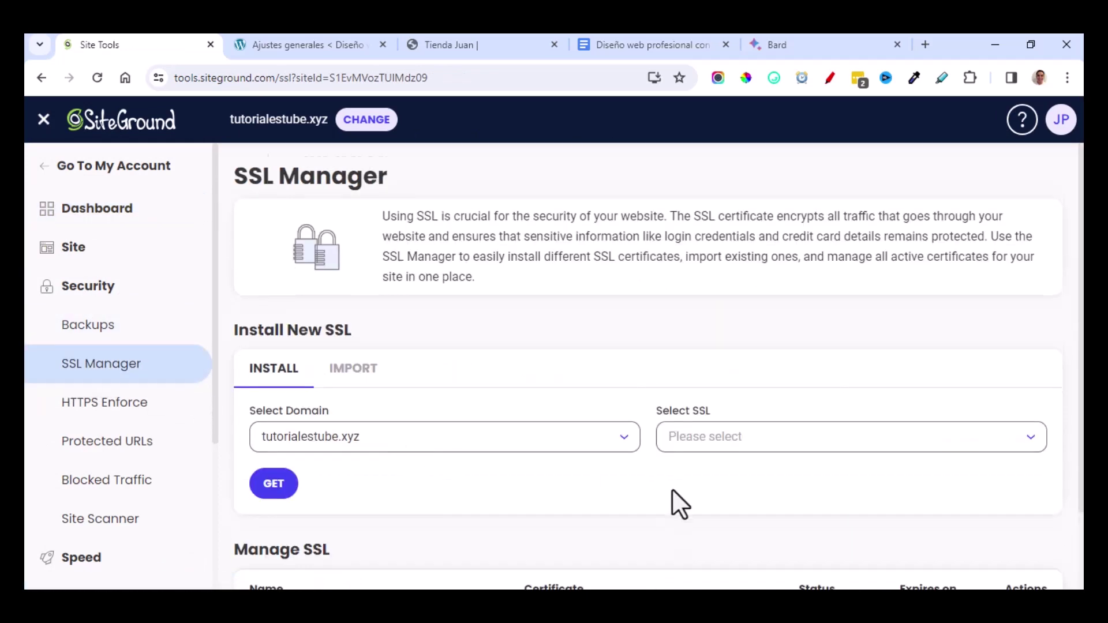
Install a Let's Encrypt SSL certificate for the domain tutorialestube.xyz.
scroll(679, 502, down, 1)
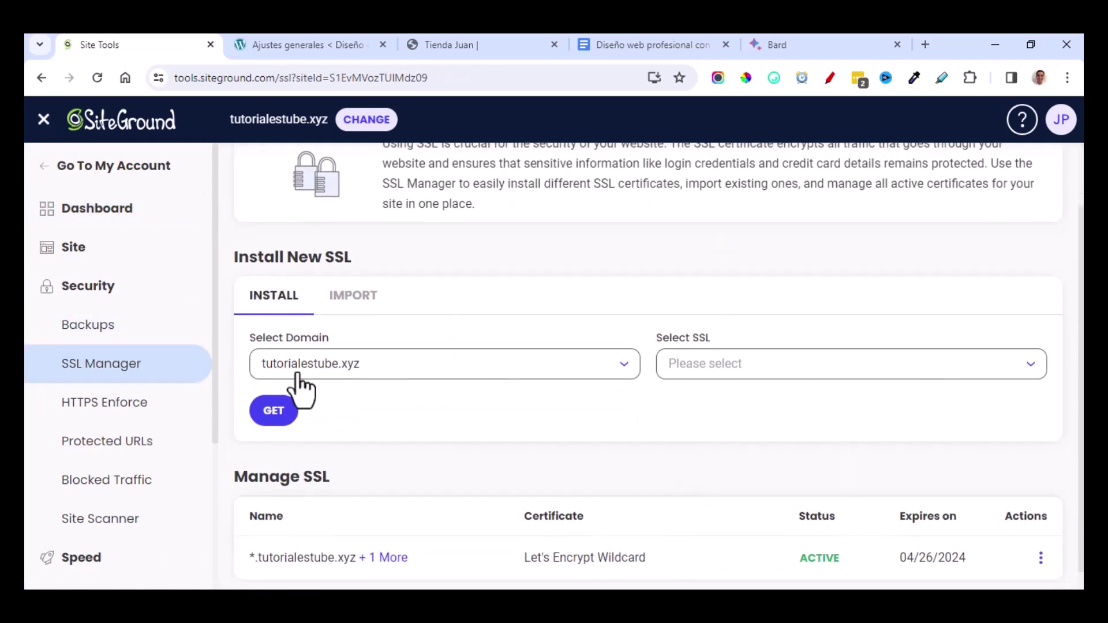
click(1027, 381)
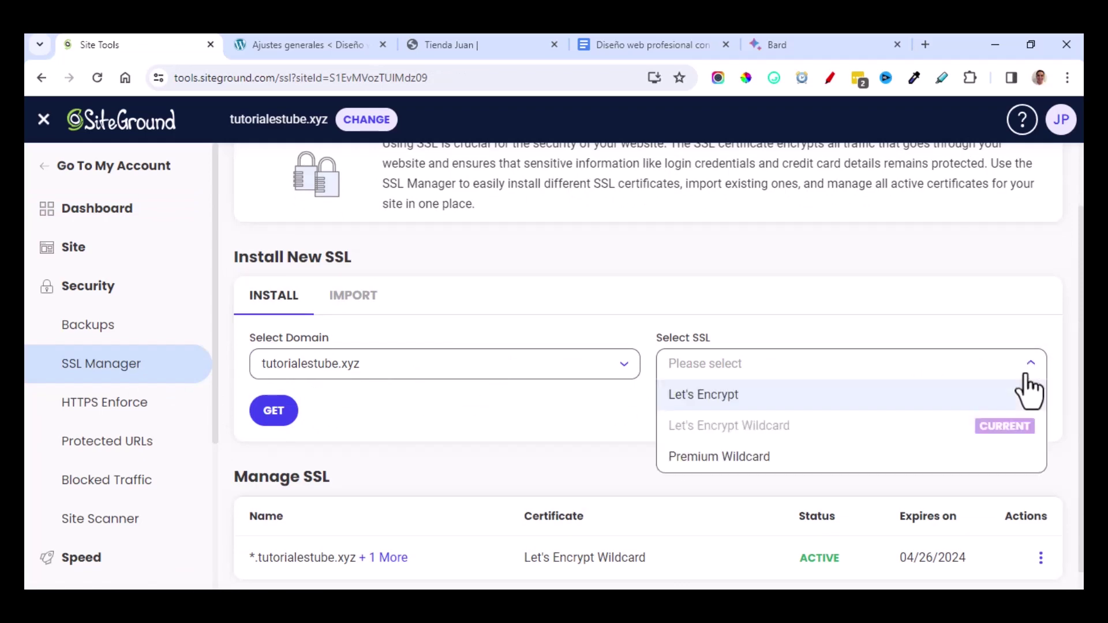
click(712, 404)
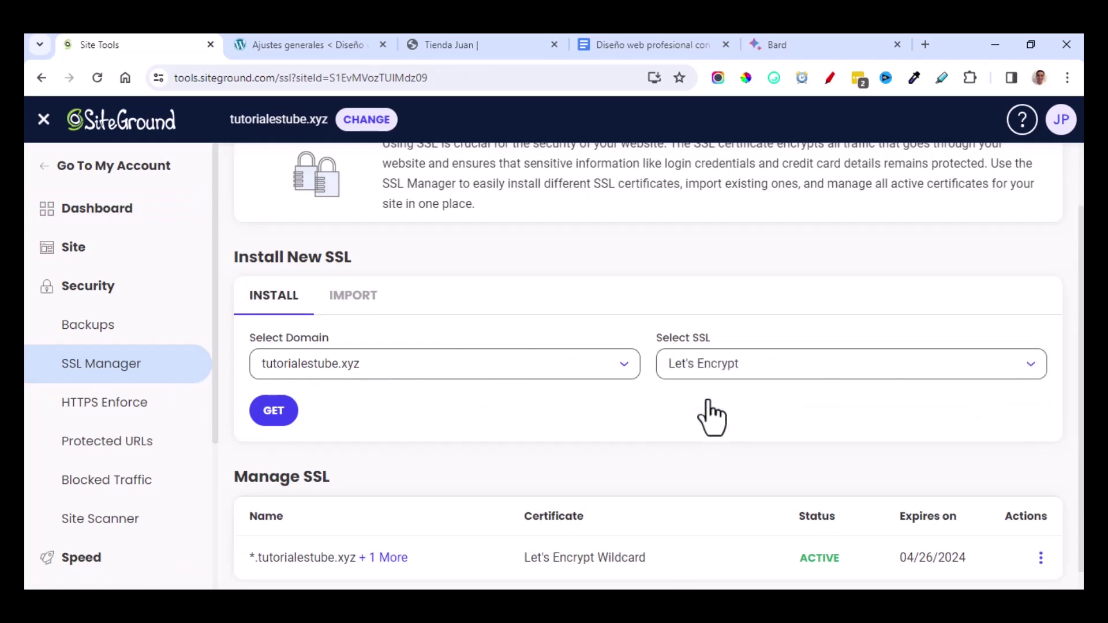
scroll(346, 427, down, 1)
click(281, 396)
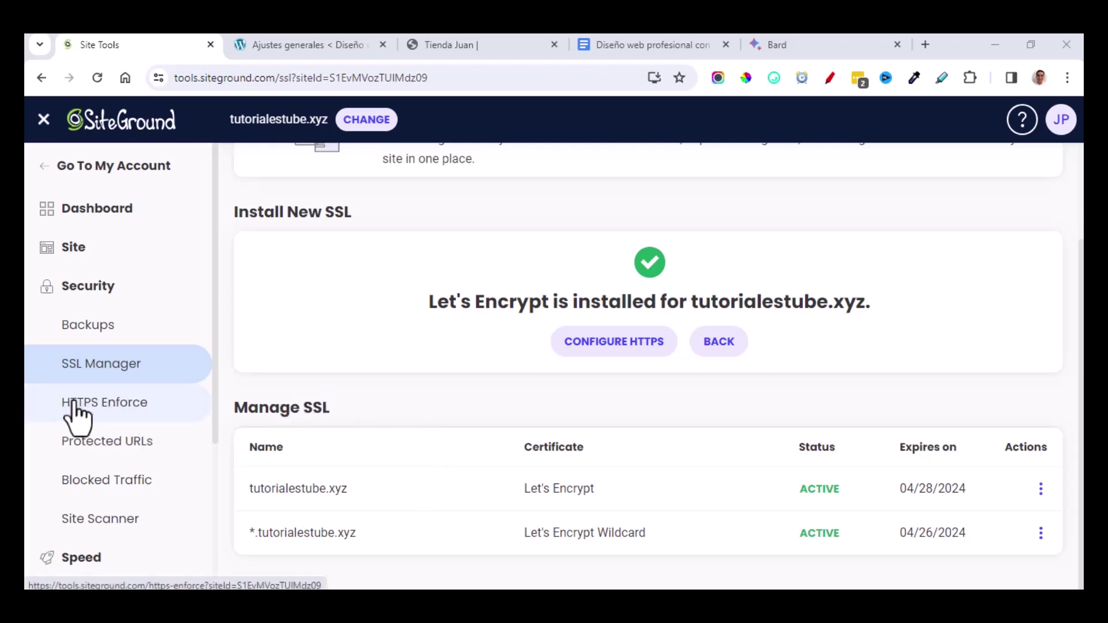
Turn on HTTPS Enforce for tutorialestube.xyz.
click(122, 403)
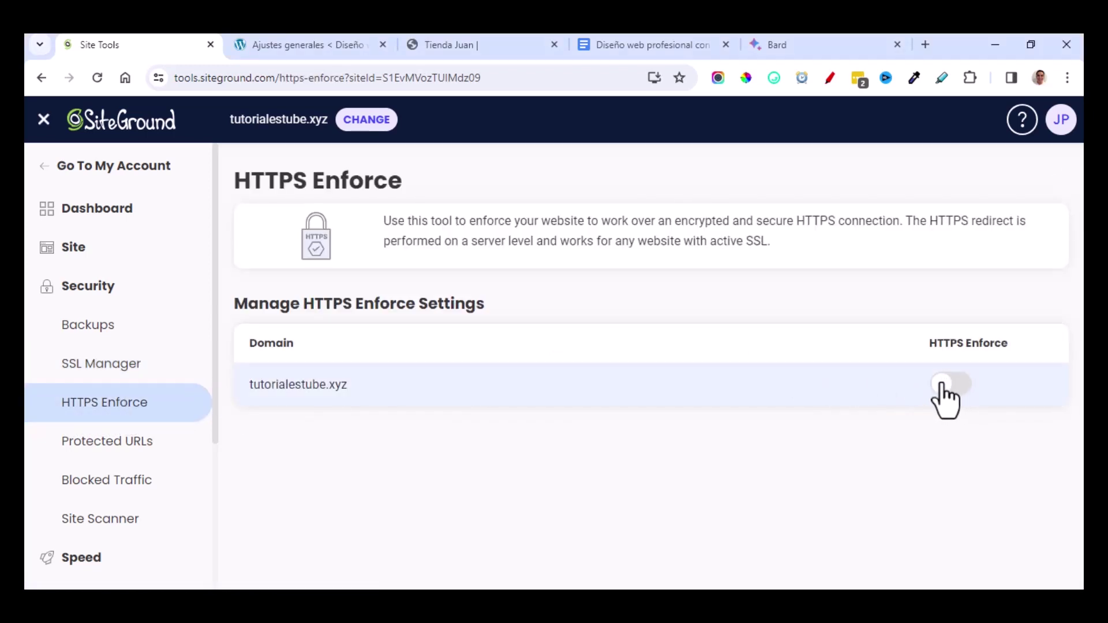
click(941, 385)
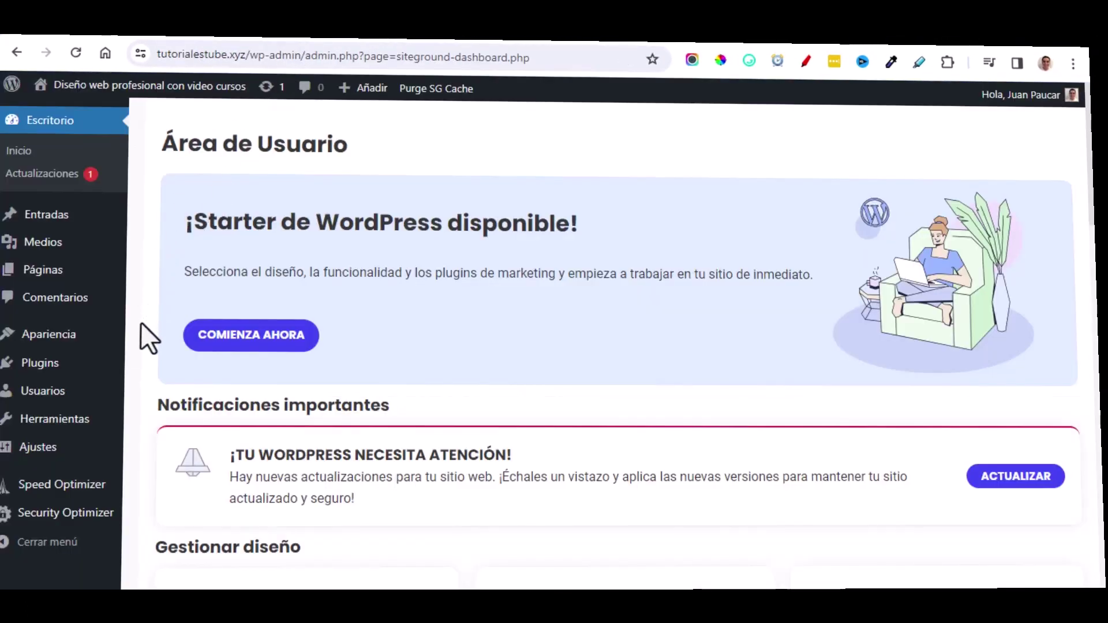
In the WordPress permalink settings, keep the Nombre de la entrada structure and save the changes.
mouse_move(52, 456)
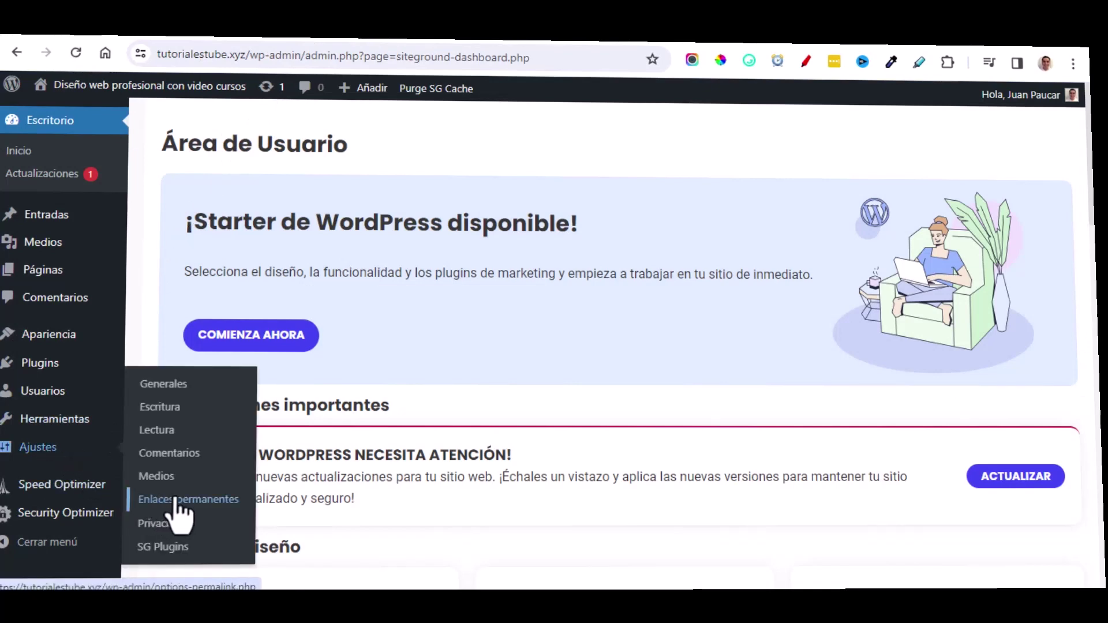
click(204, 501)
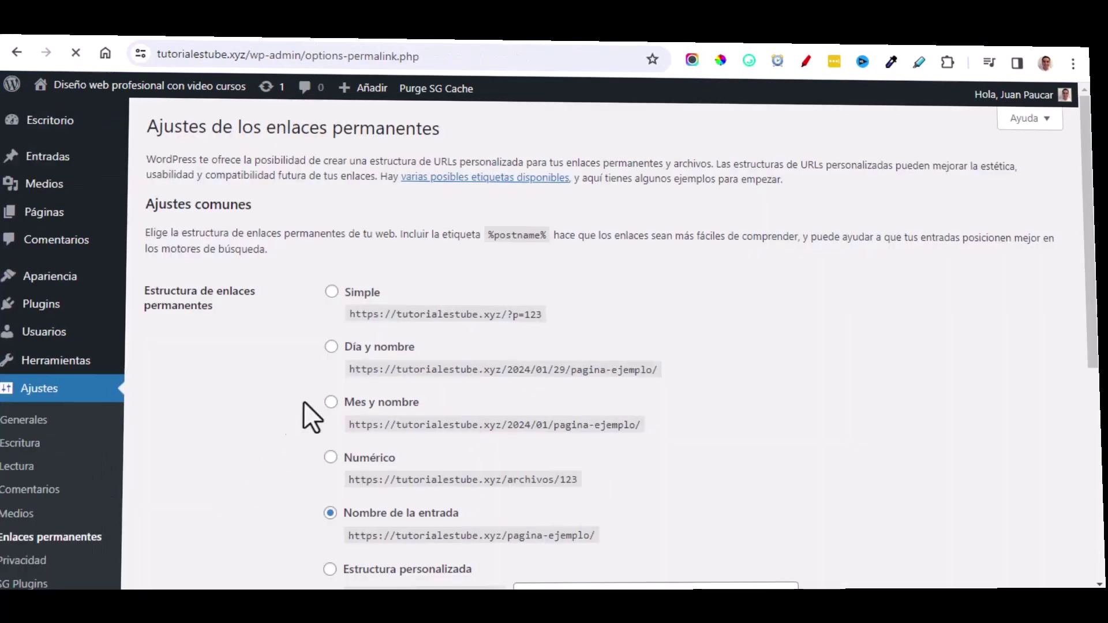
scroll(303, 400, down, 3)
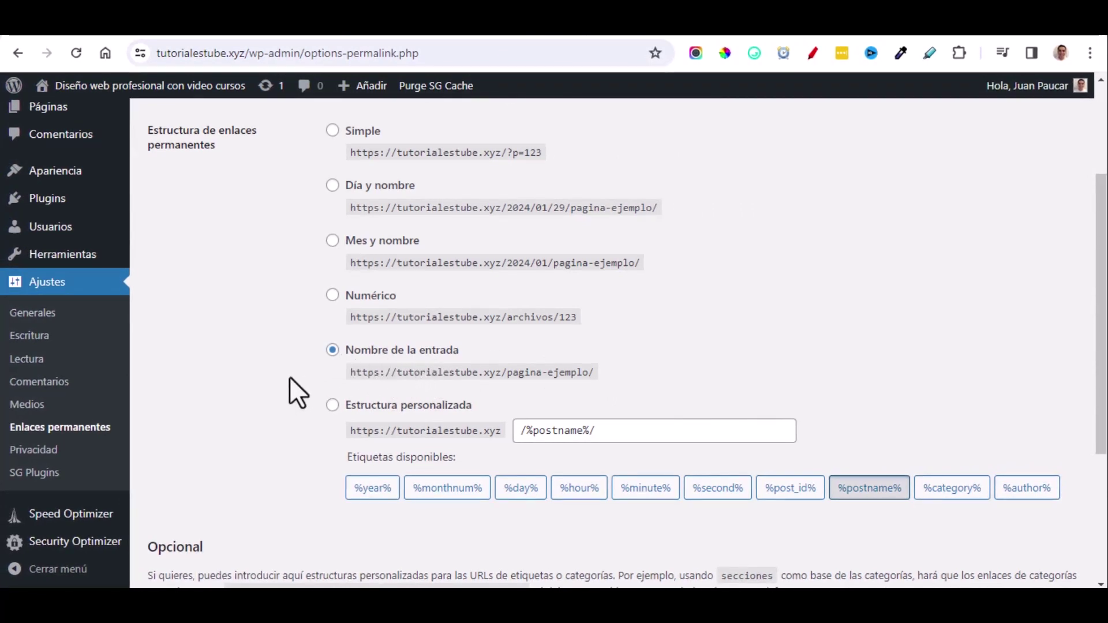
scroll(251, 388, down, 4)
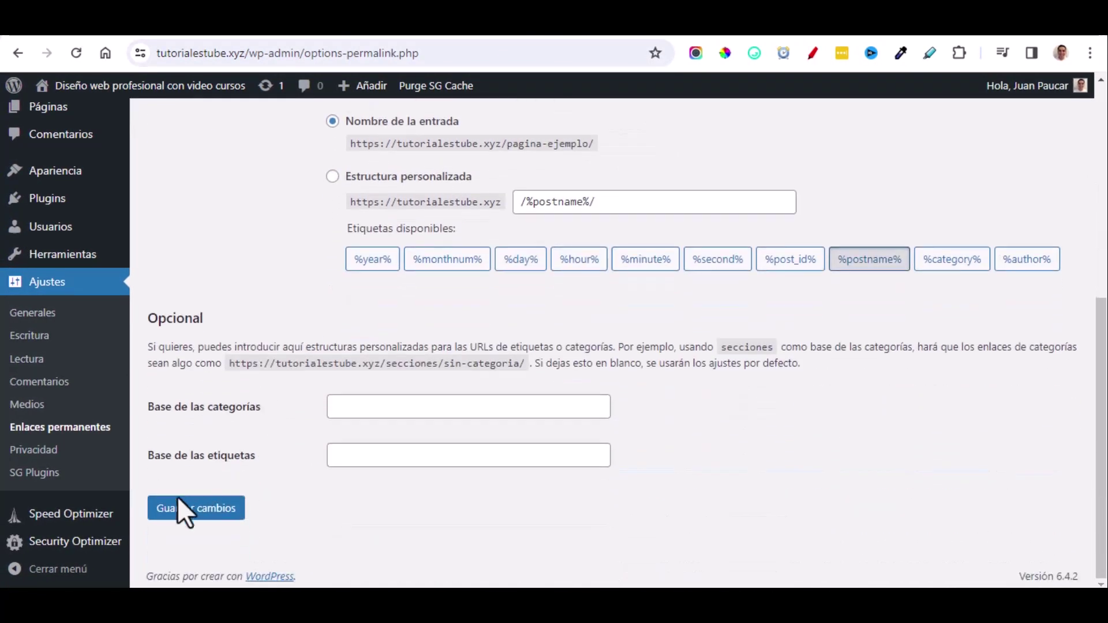
click(195, 509)
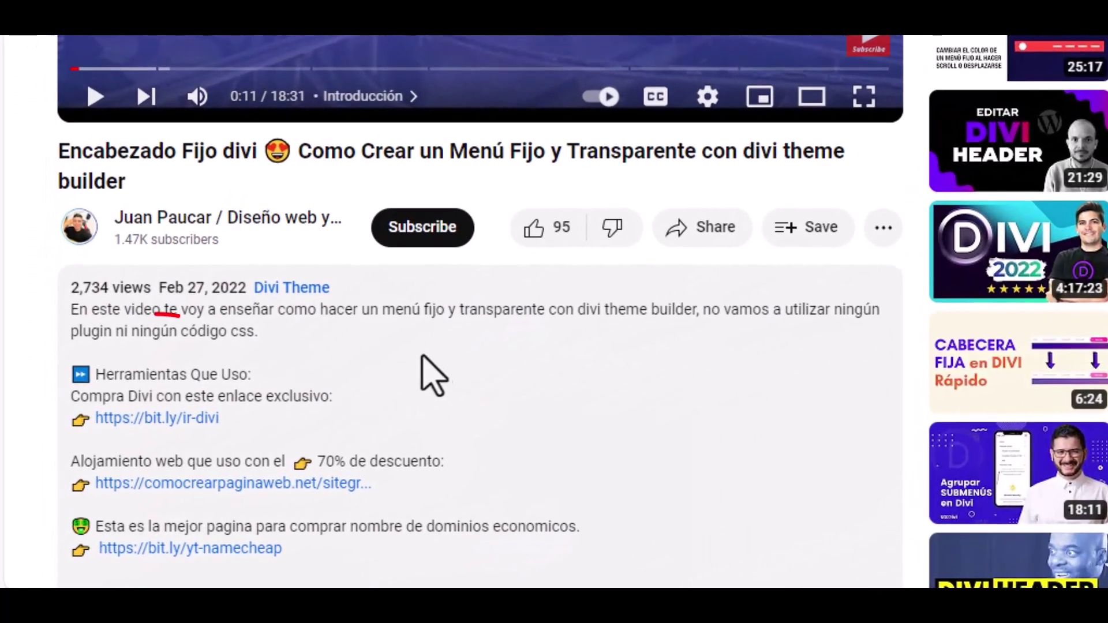
Open the Divi discount link from the YouTube video description and review the yearly Divi and Divi Pro prices.
click(161, 419)
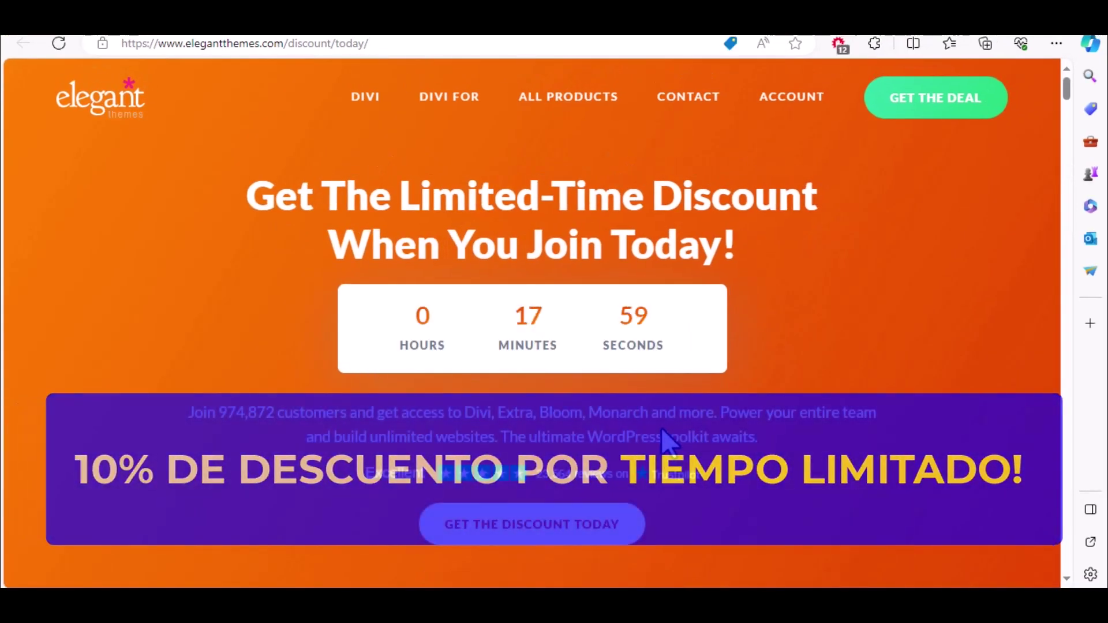
scroll(662, 440, down, 4)
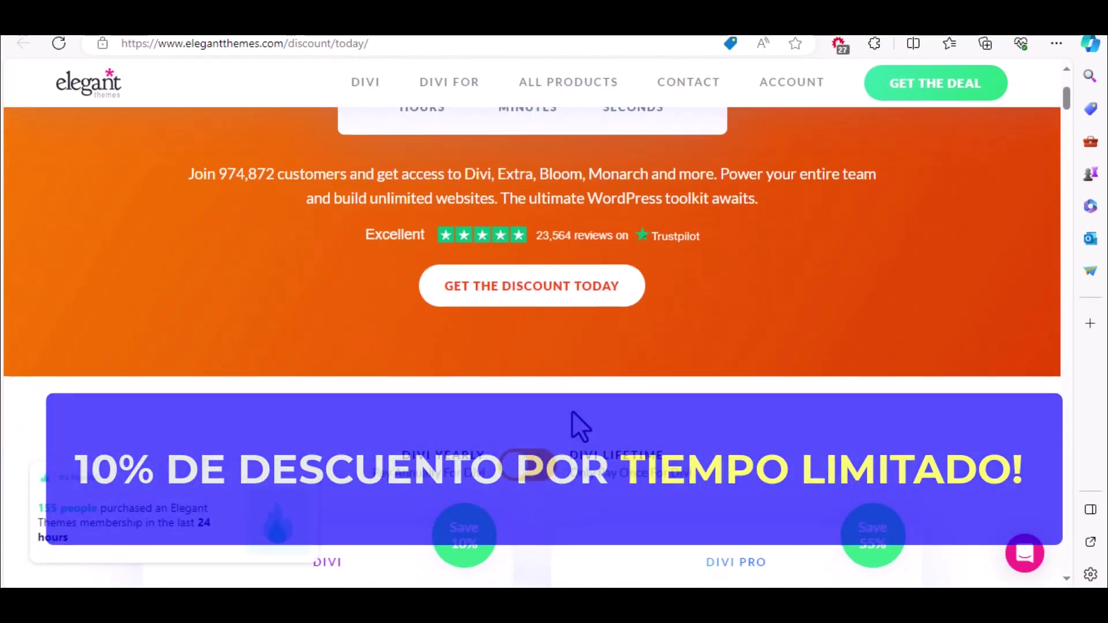
scroll(571, 424, down, 1)
scroll(538, 434, down, 2)
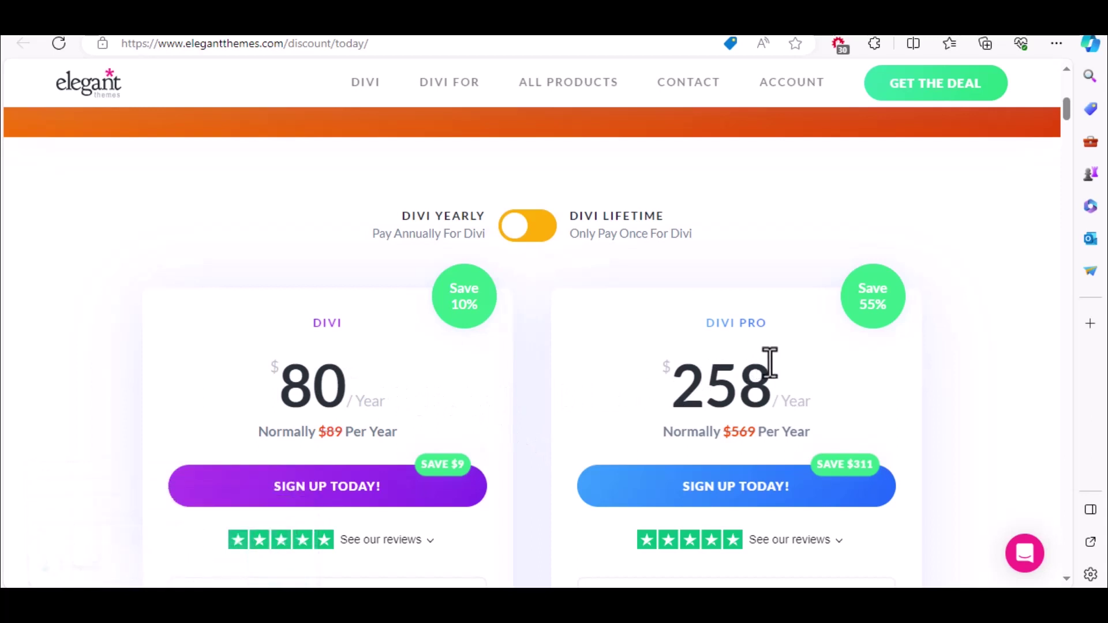
scroll(508, 398, down, 1)
scroll(520, 407, up, 1)
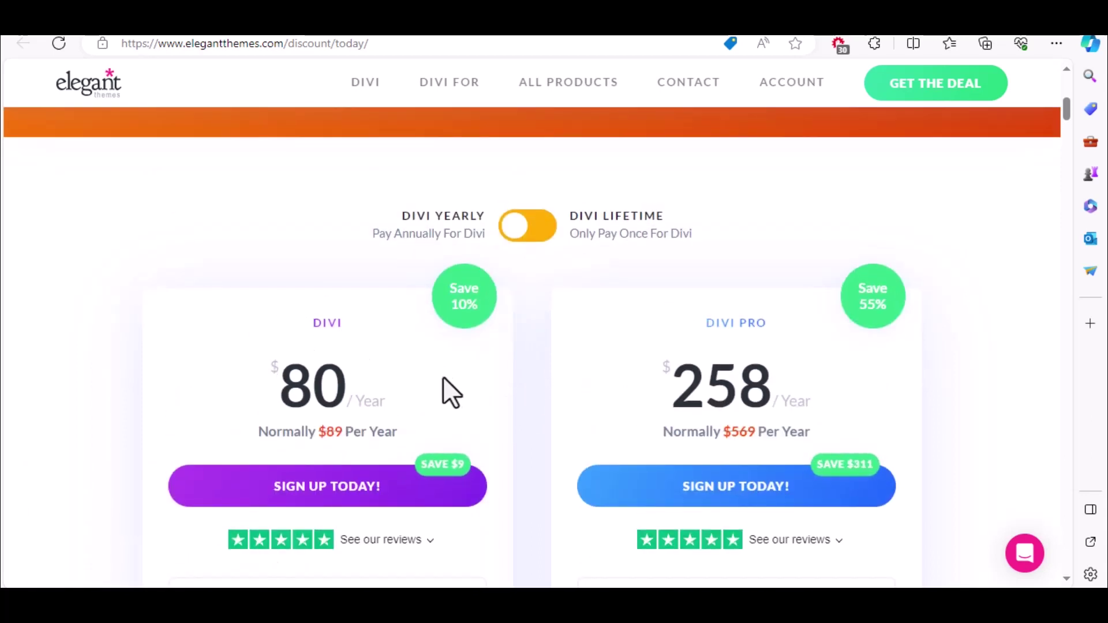
scroll(445, 378, down, 1)
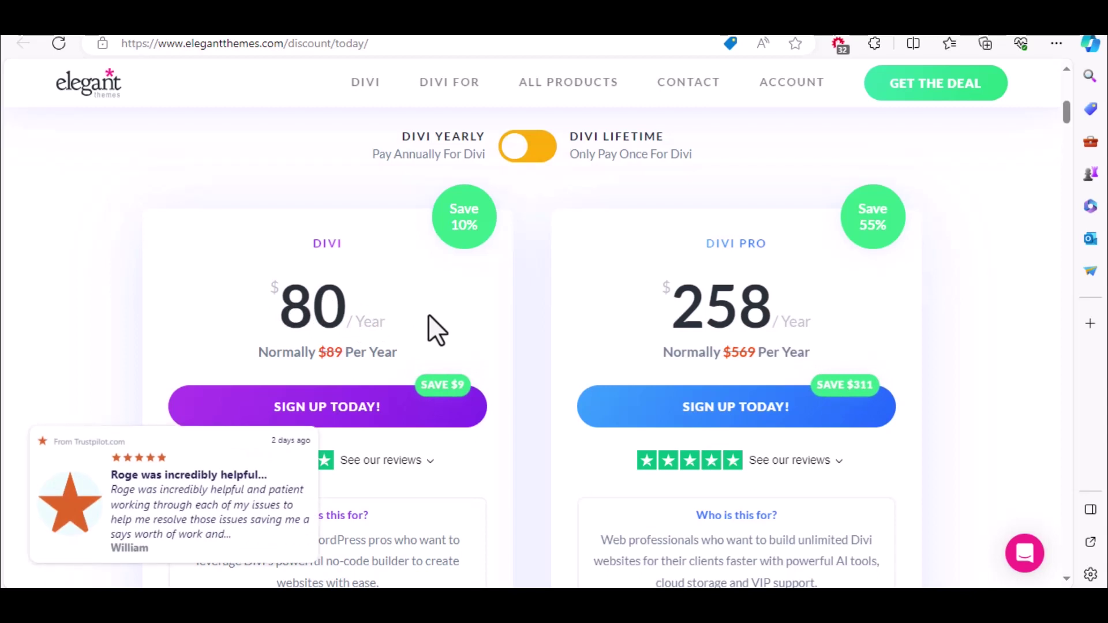
Show the Divi Lifetime pricing and examine what the Divi Lifetime plan includes, from website packs to support and extra plugins.
click(524, 150)
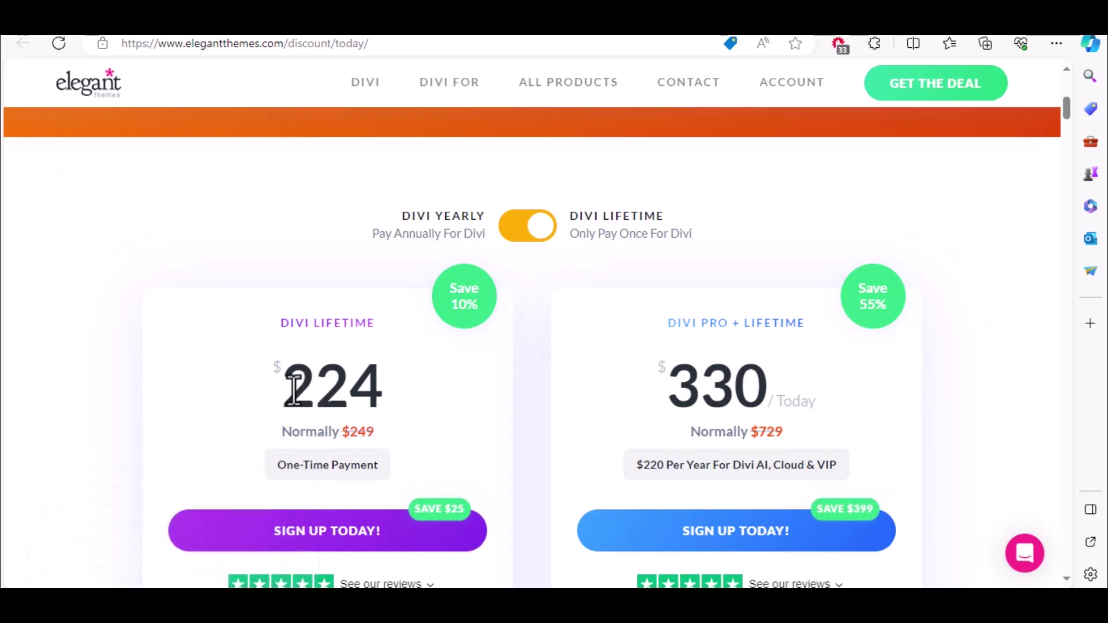
scroll(459, 390, down, 3)
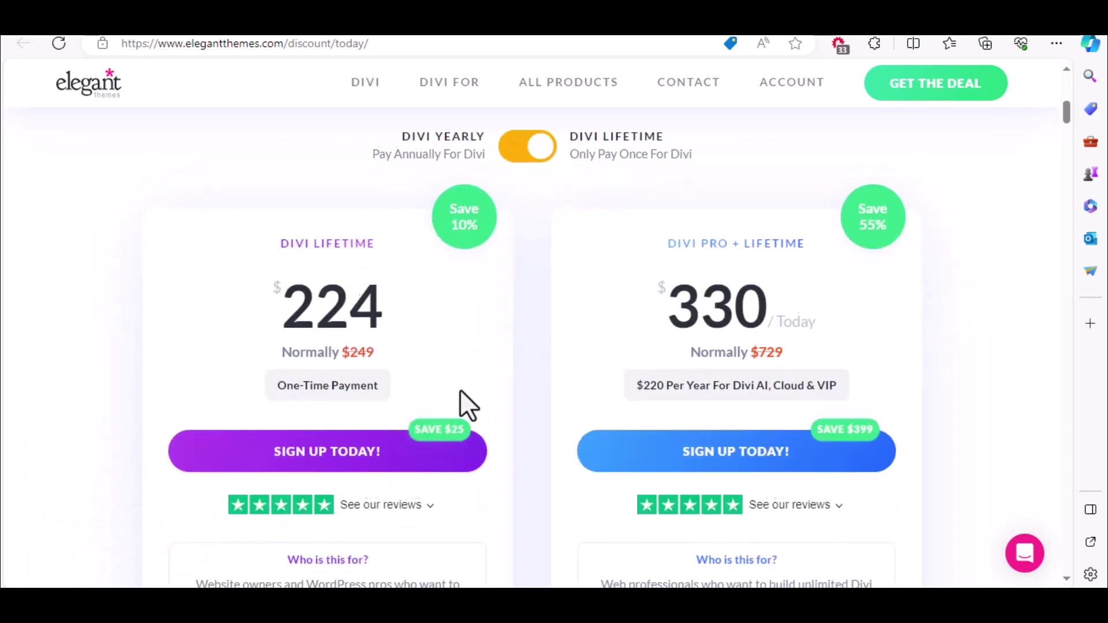
scroll(467, 405, down, 2)
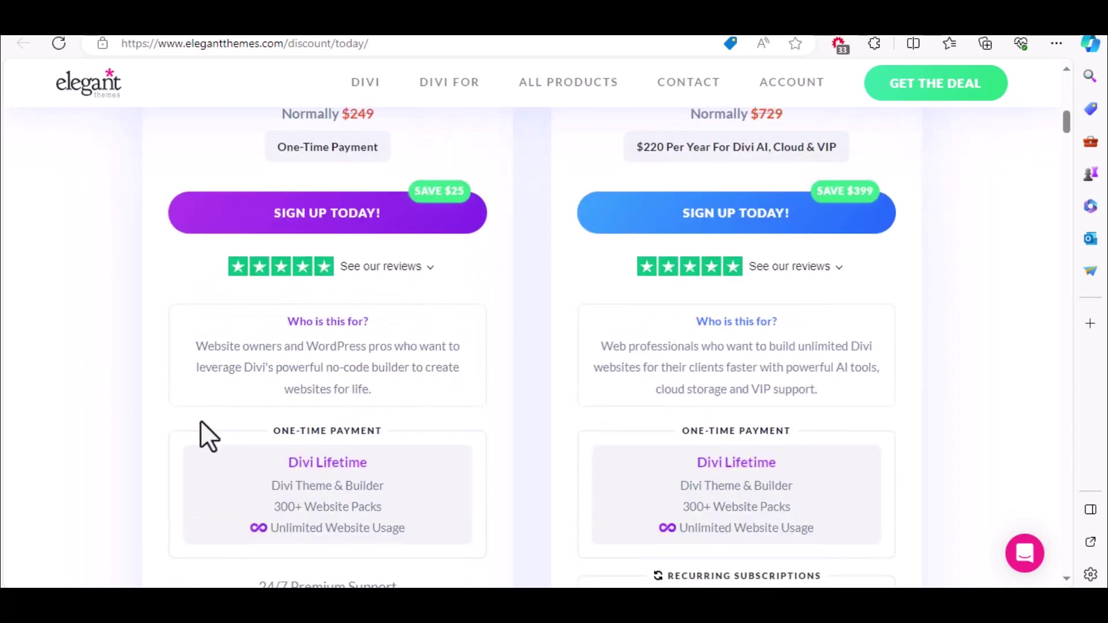
scroll(200, 420, down, 3)
mouse_move(313, 333)
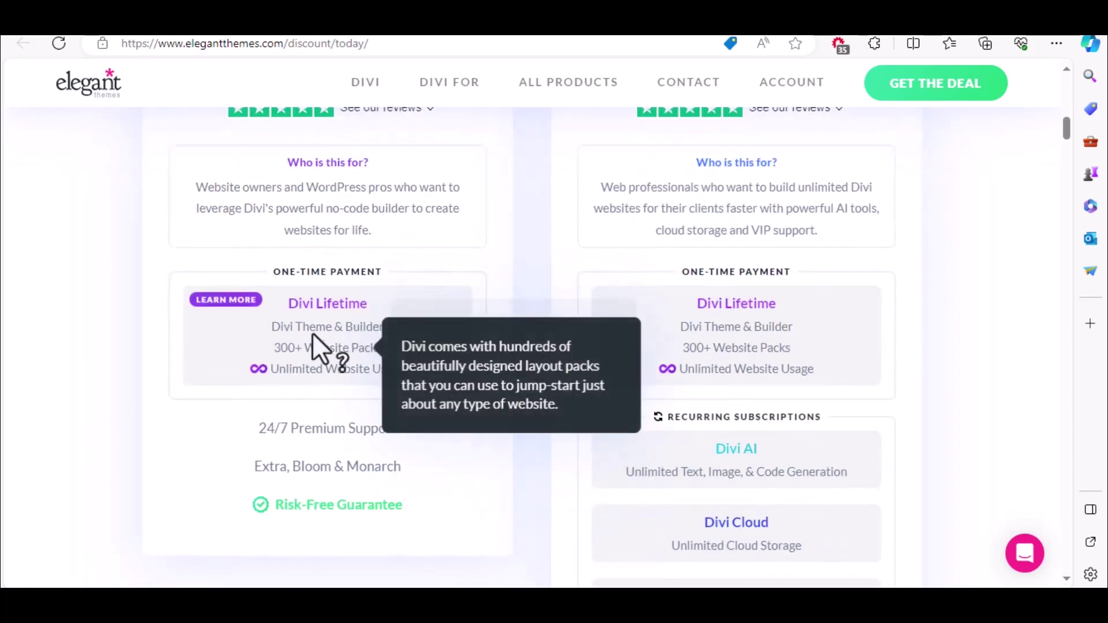
mouse_move(300, 365)
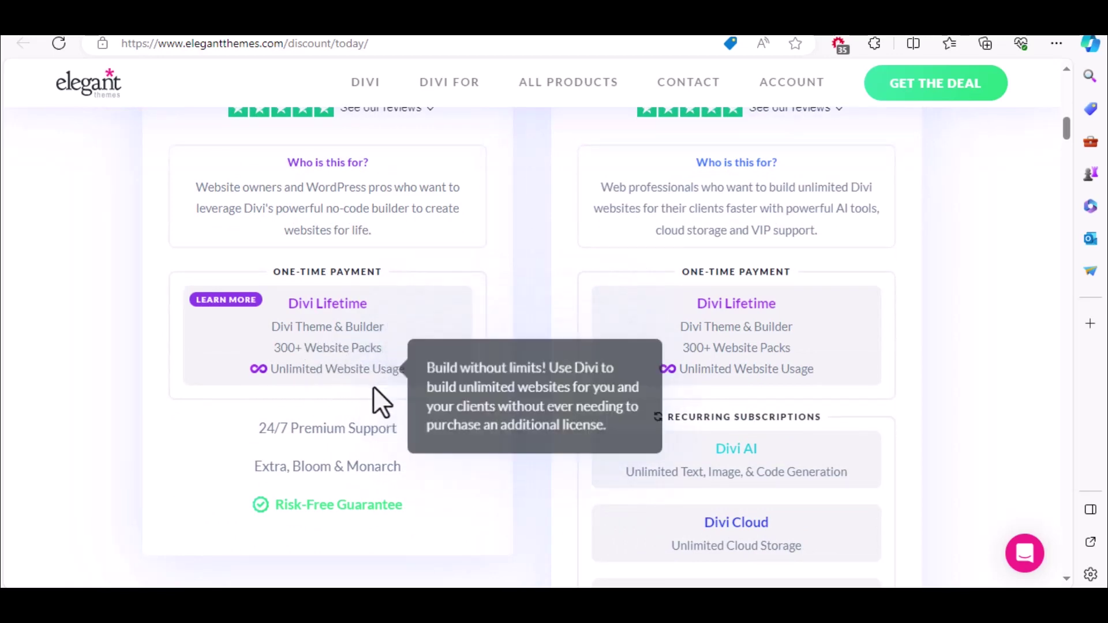
mouse_move(317, 433)
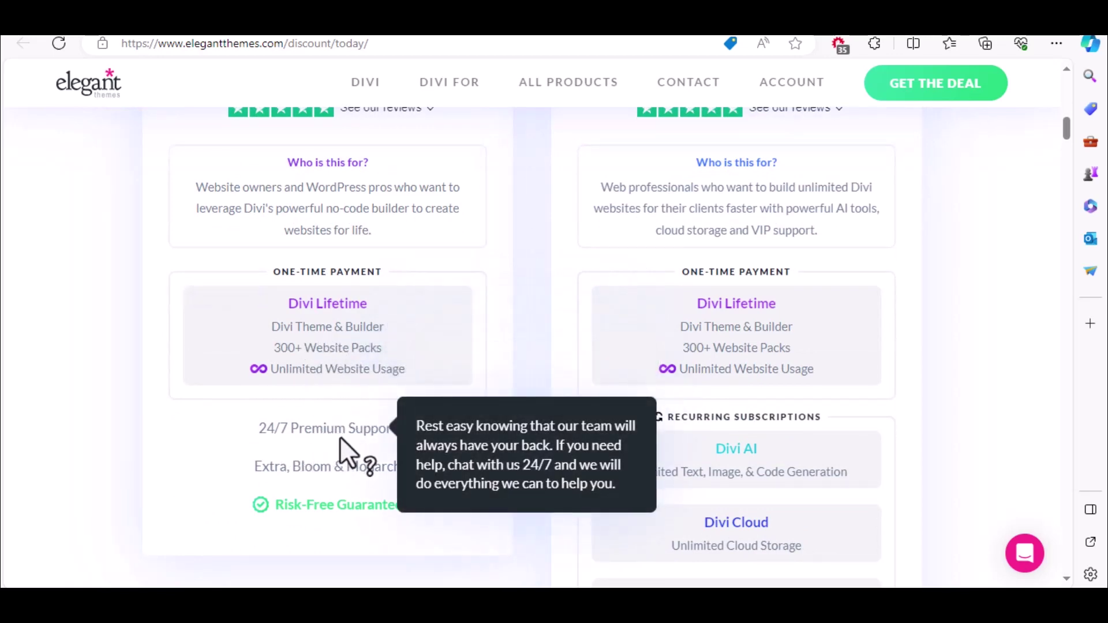
mouse_move(263, 480)
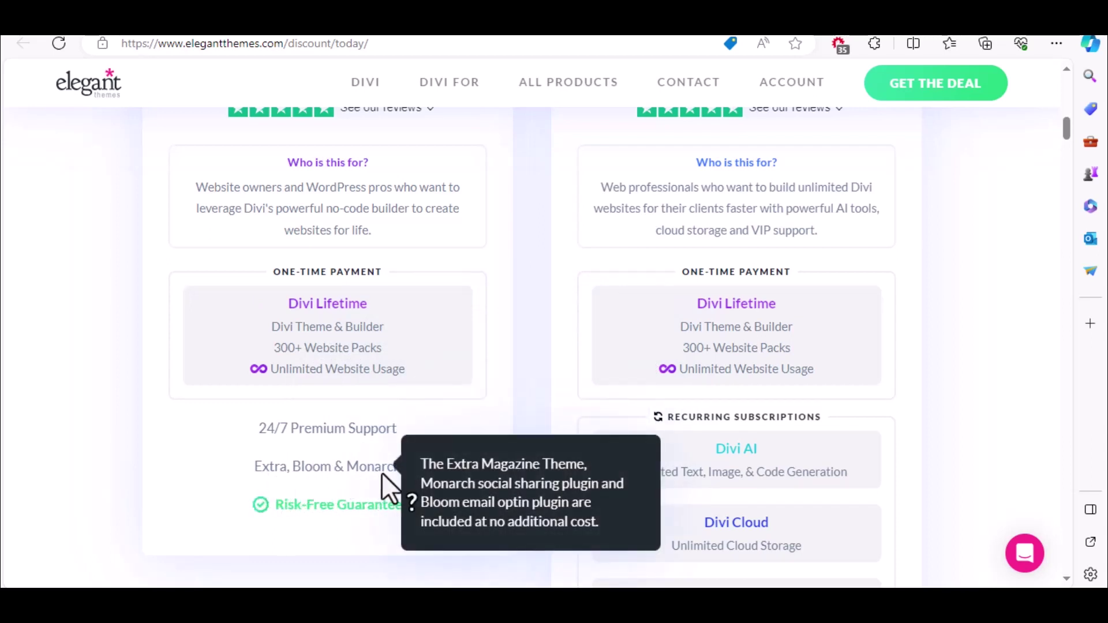
mouse_move(355, 343)
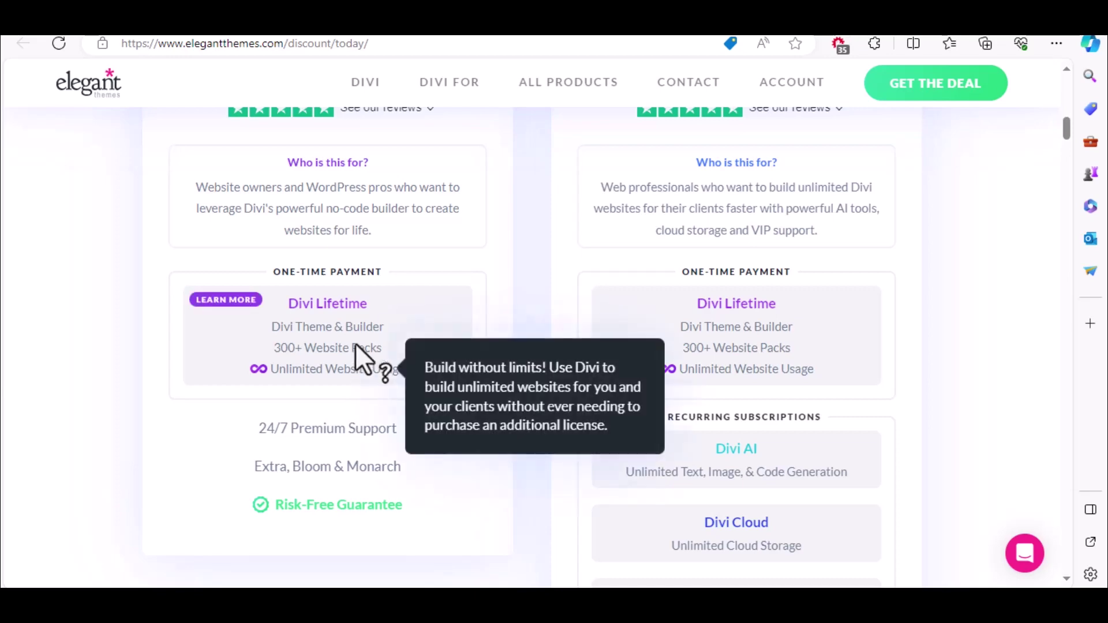
Return the pricing to Divi Yearly and examine what the yearly Divi plan includes.
scroll(444, 264, up, 1)
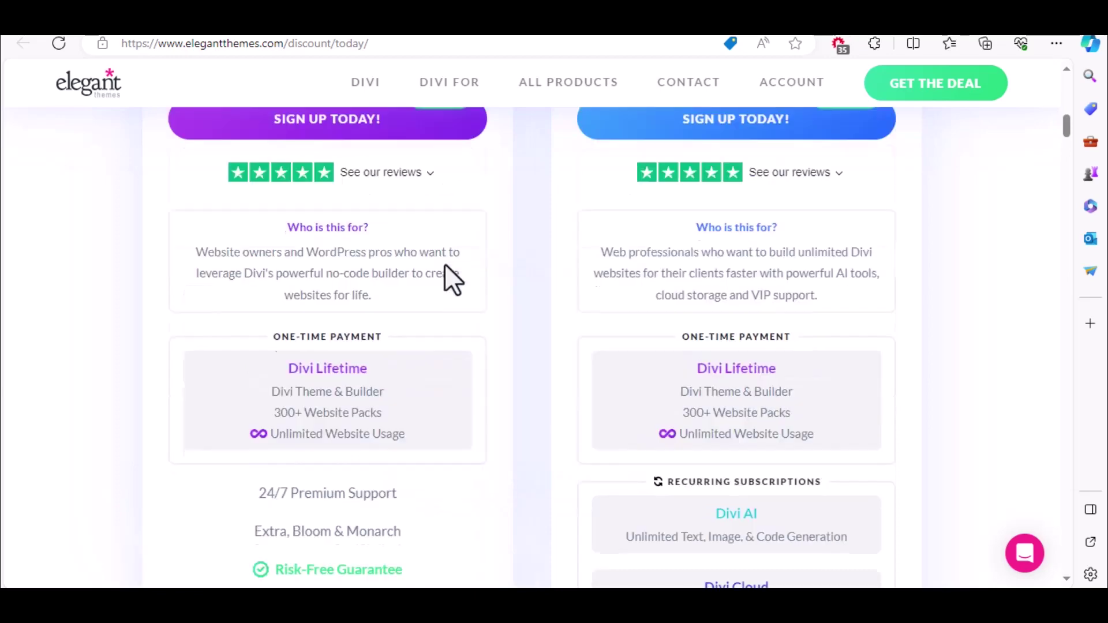
scroll(444, 264, up, 5)
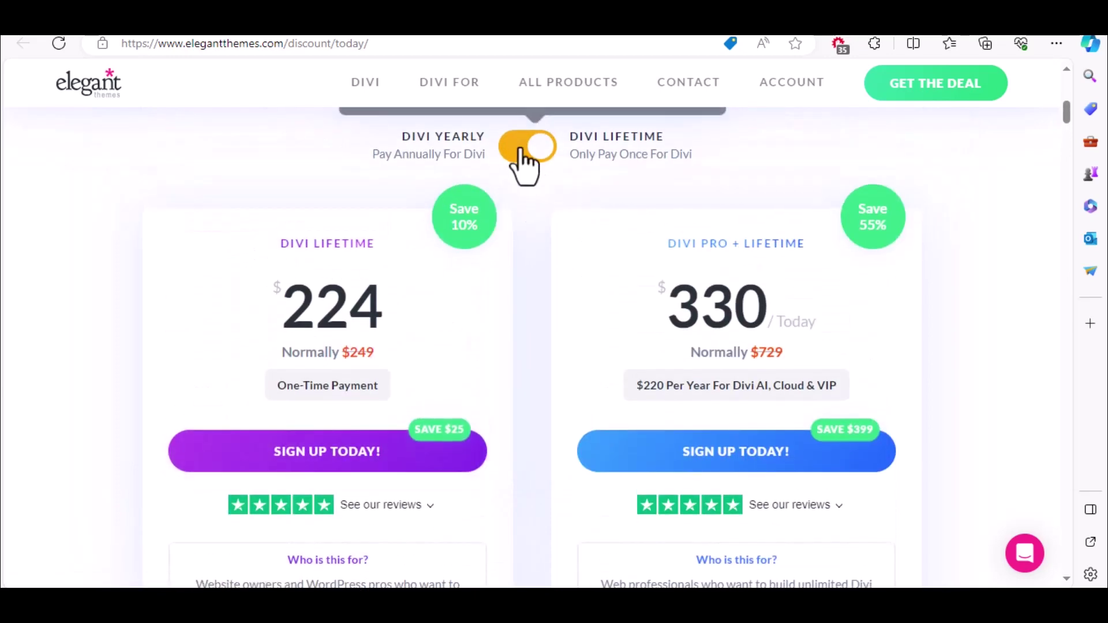
click(521, 151)
scroll(351, 417, down, 5)
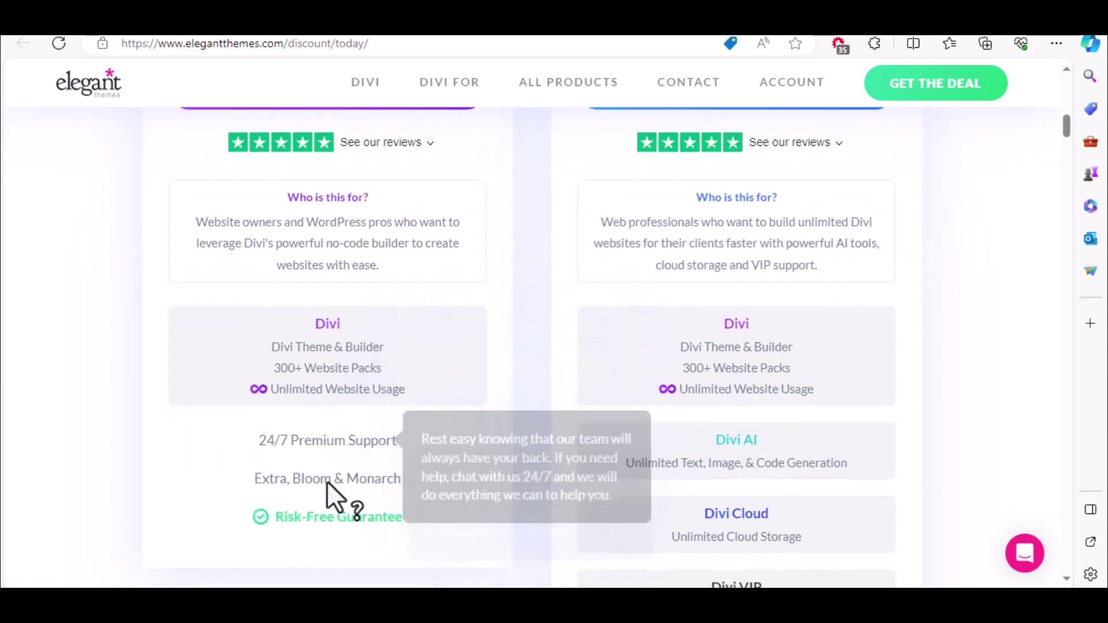
Examine what the yearly Divi Pro plan includes, covering its price, Divi AI, Divi Cloud and Divi VIP.
scroll(521, 404, up, 5)
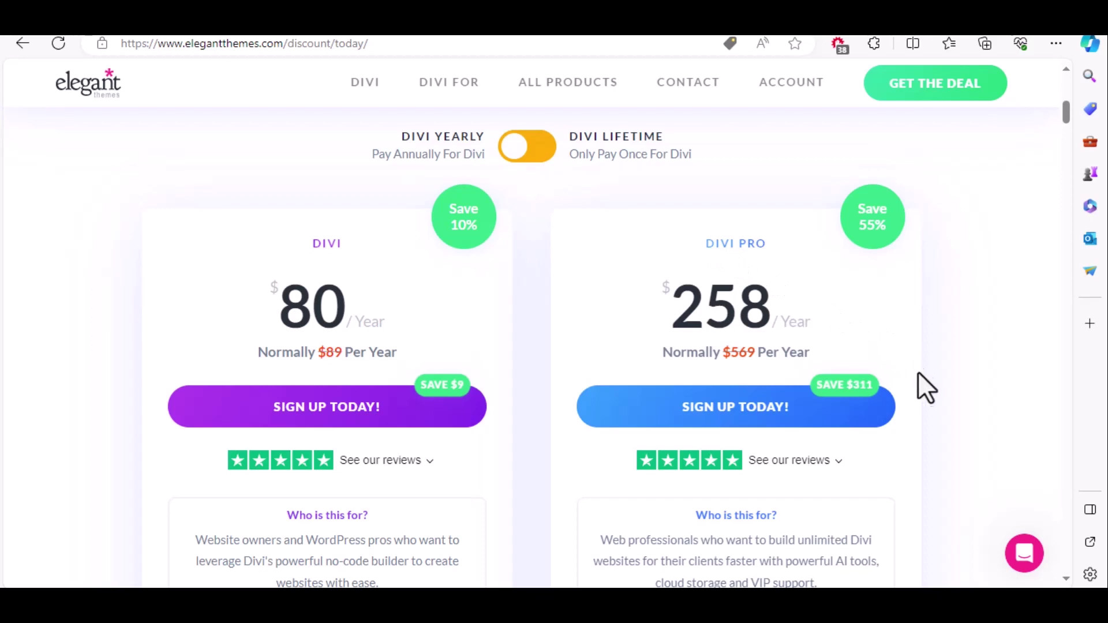
scroll(913, 404, down, 3)
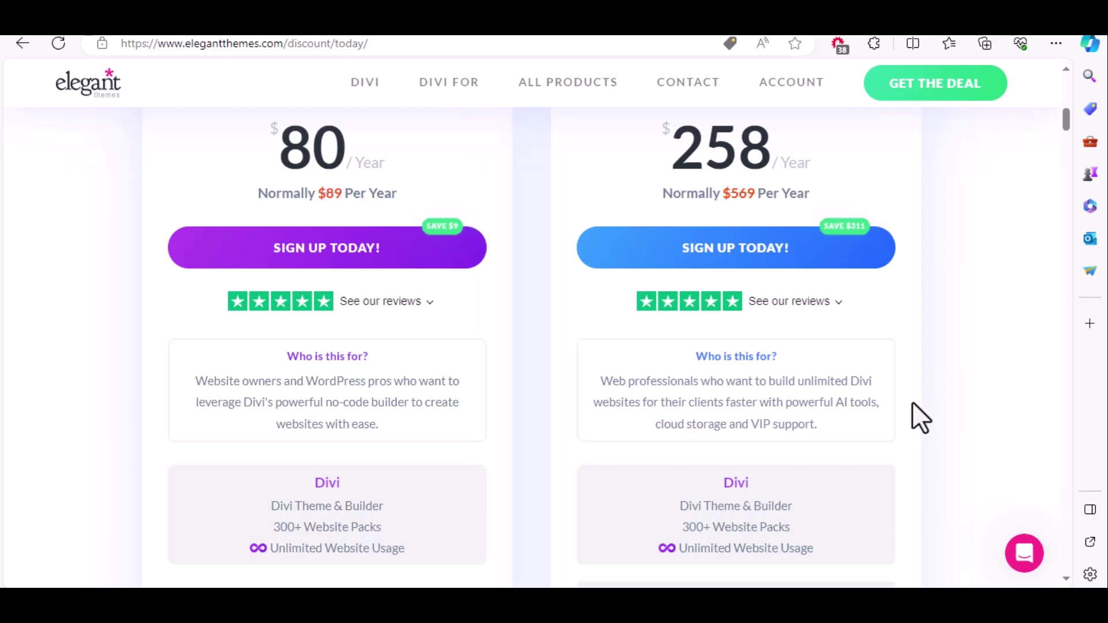
scroll(864, 443, down, 1)
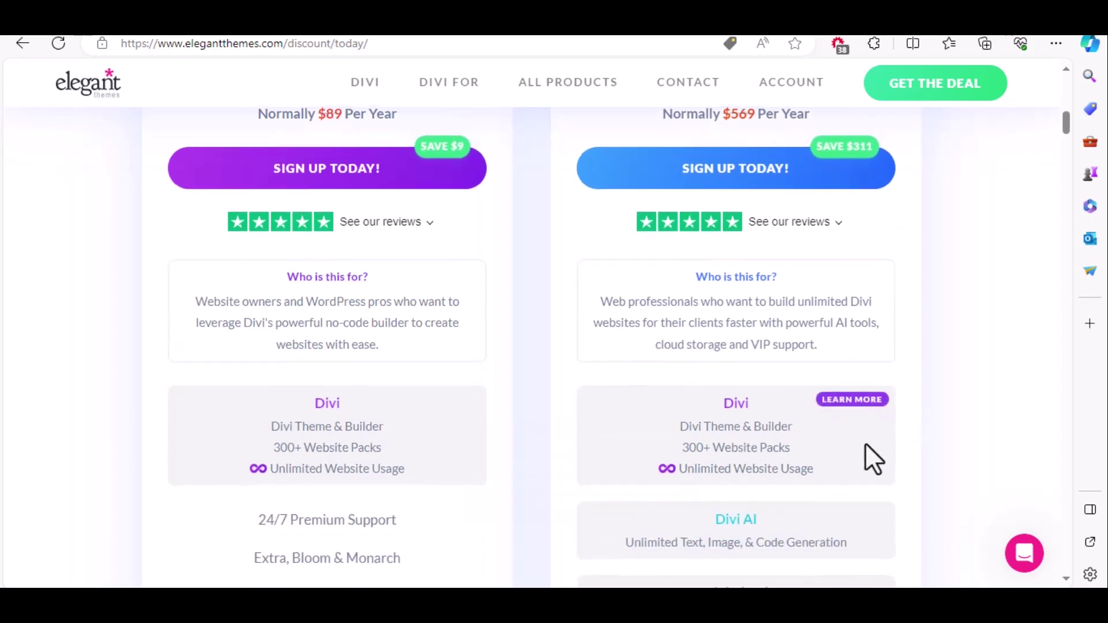
mouse_move(816, 455)
scroll(816, 455, down, 1)
mouse_move(766, 459)
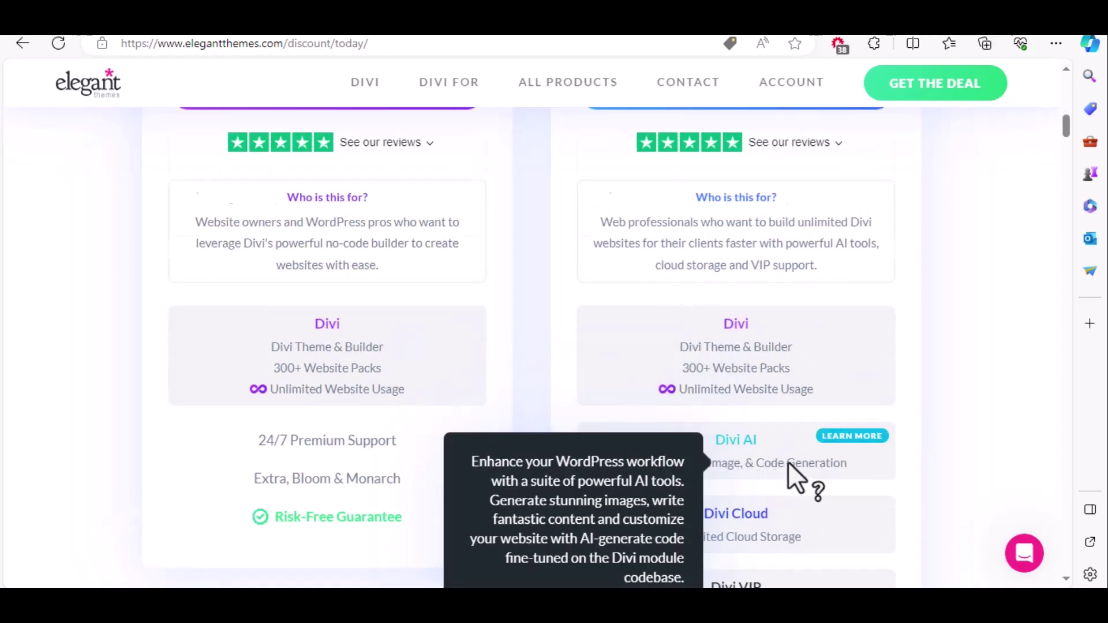
scroll(790, 470, down, 1)
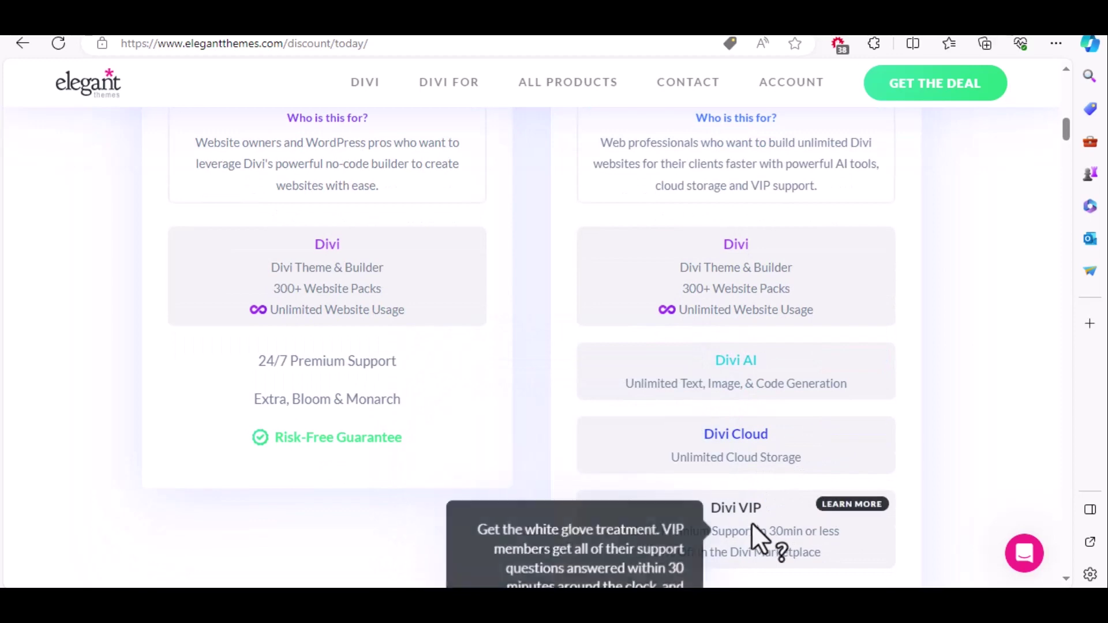
scroll(921, 495, up, 1)
Switch the pricing to Divi Lifetime and compare the Divi Lifetime and Divi Pro + Lifetime plans.
scroll(922, 495, up, 4)
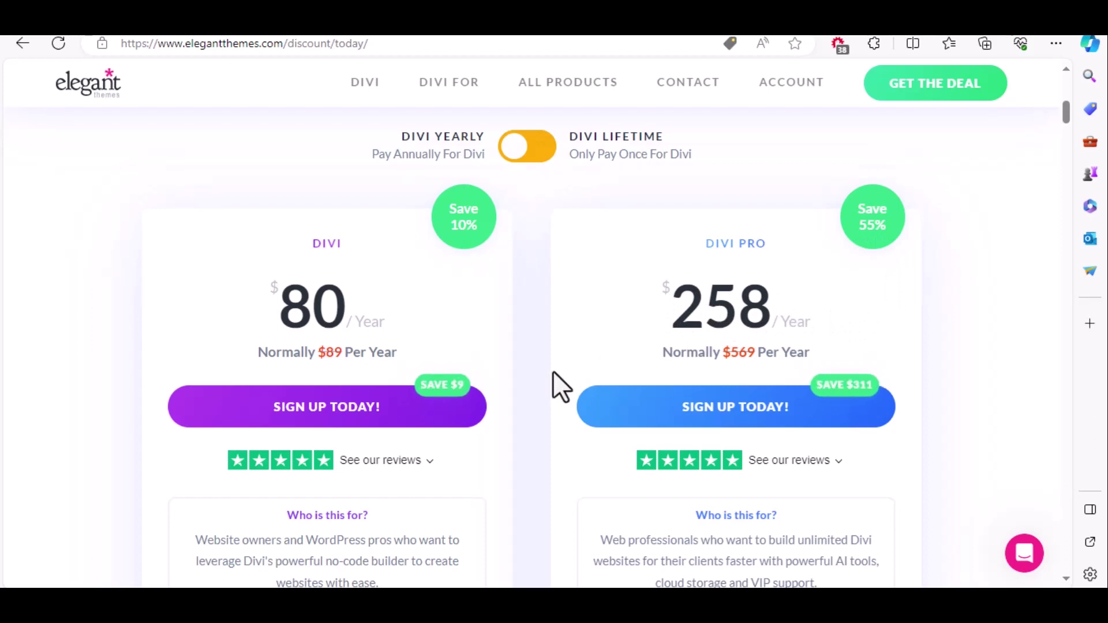
click(533, 159)
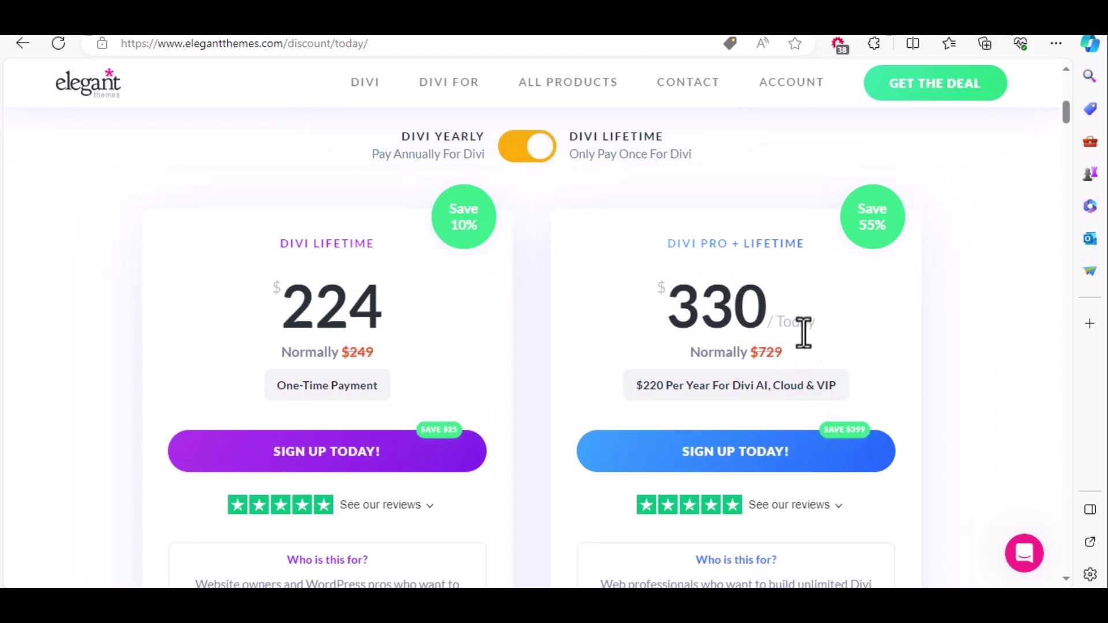
mouse_move(652, 394)
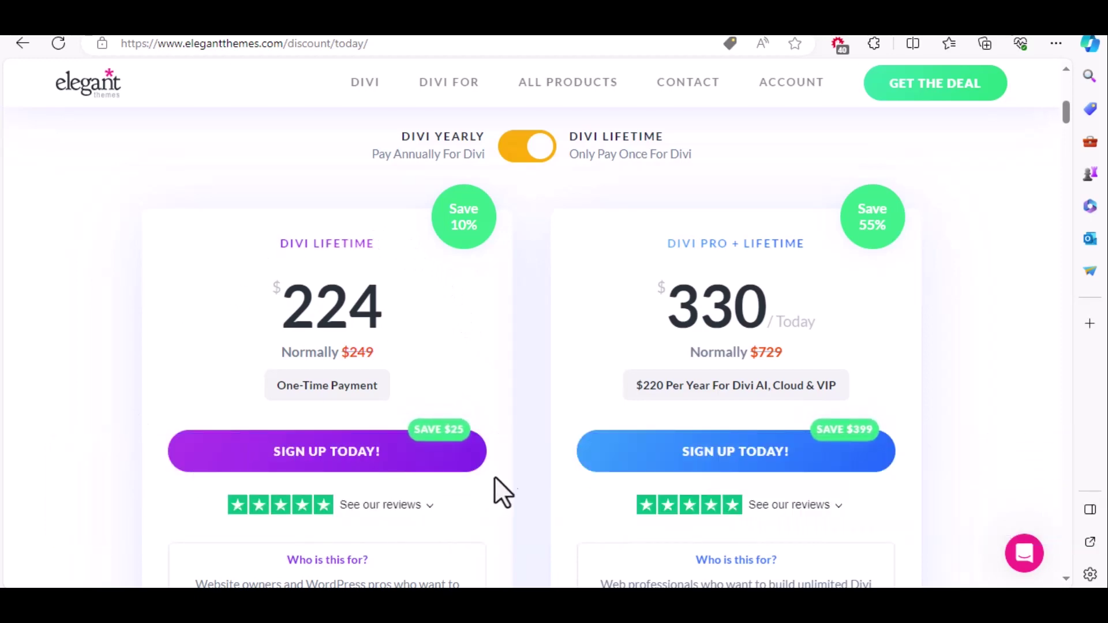
scroll(494, 479, down, 2)
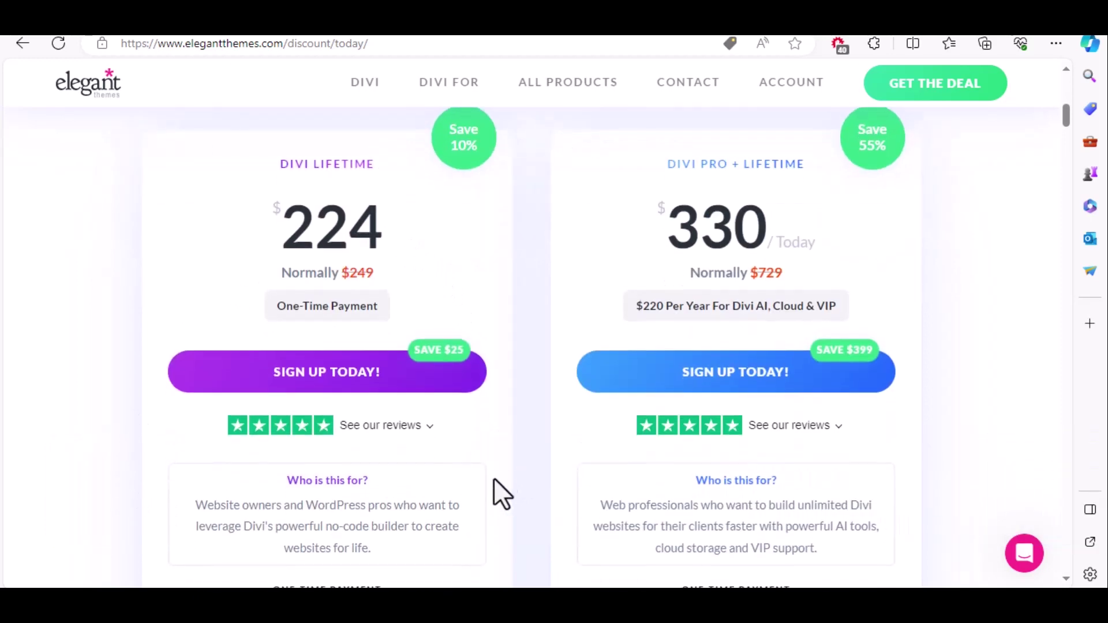
scroll(452, 534, up, 2)
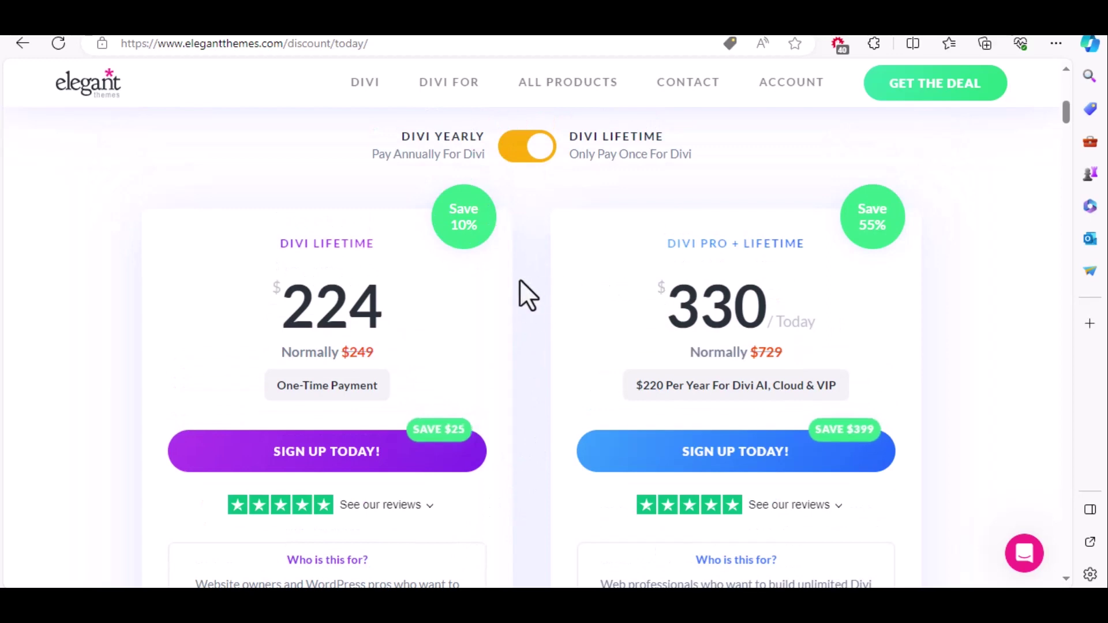
Sign up for the Divi Lifetime plan, review the account and card fields, and agree to the Terms of Service.
click(315, 455)
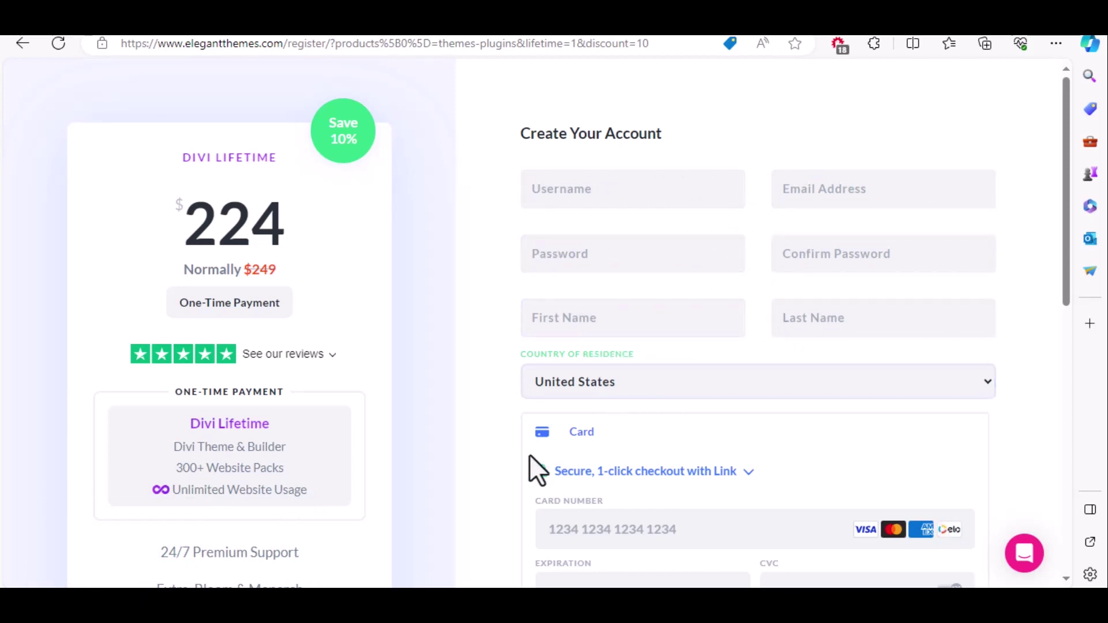
scroll(529, 455, down, 3)
click(562, 381)
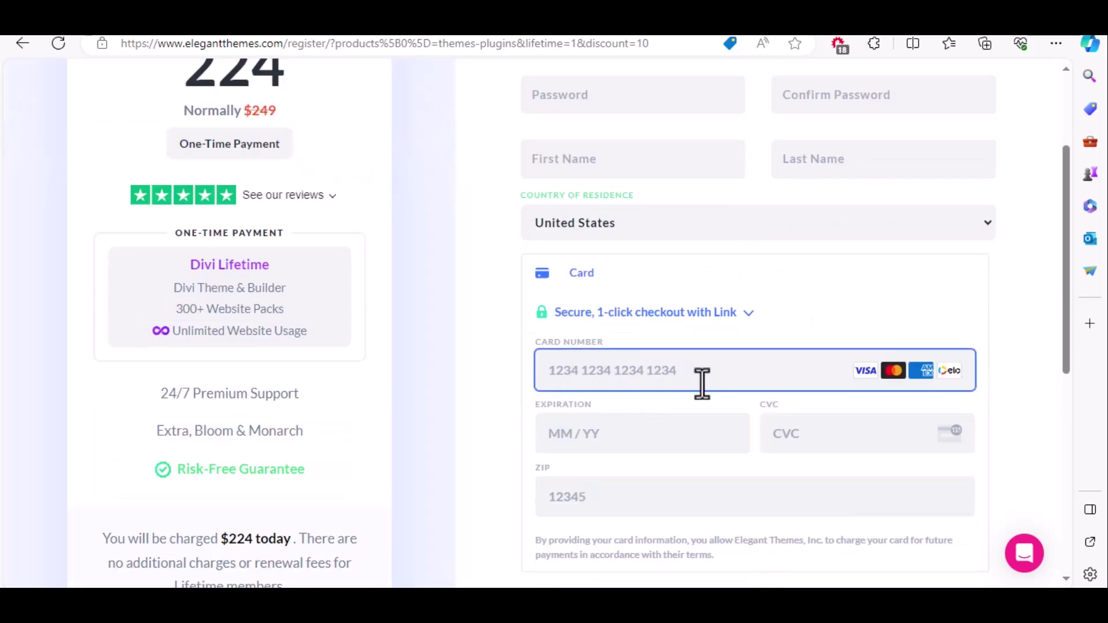
scroll(662, 462, down, 3)
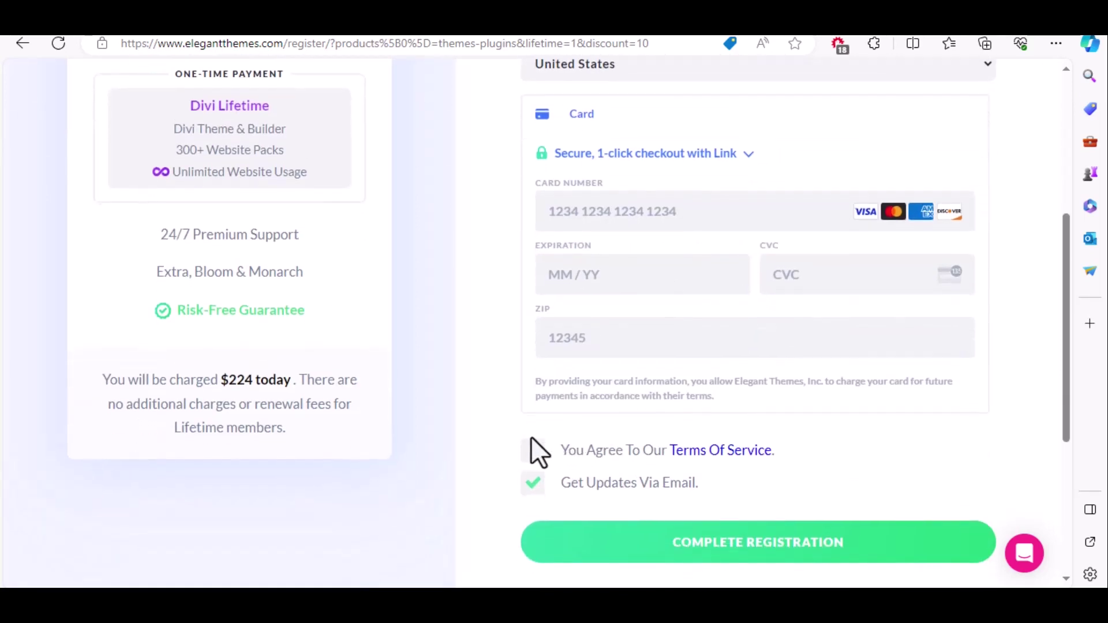
scroll(507, 440, down, 2)
click(532, 371)
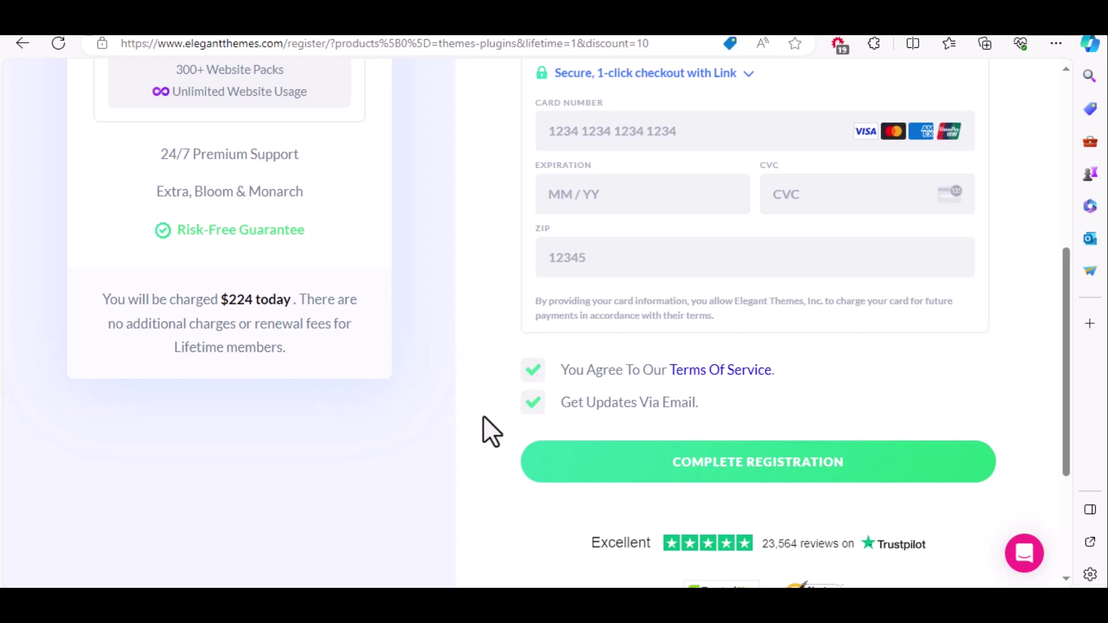
scroll(483, 417, up, 4)
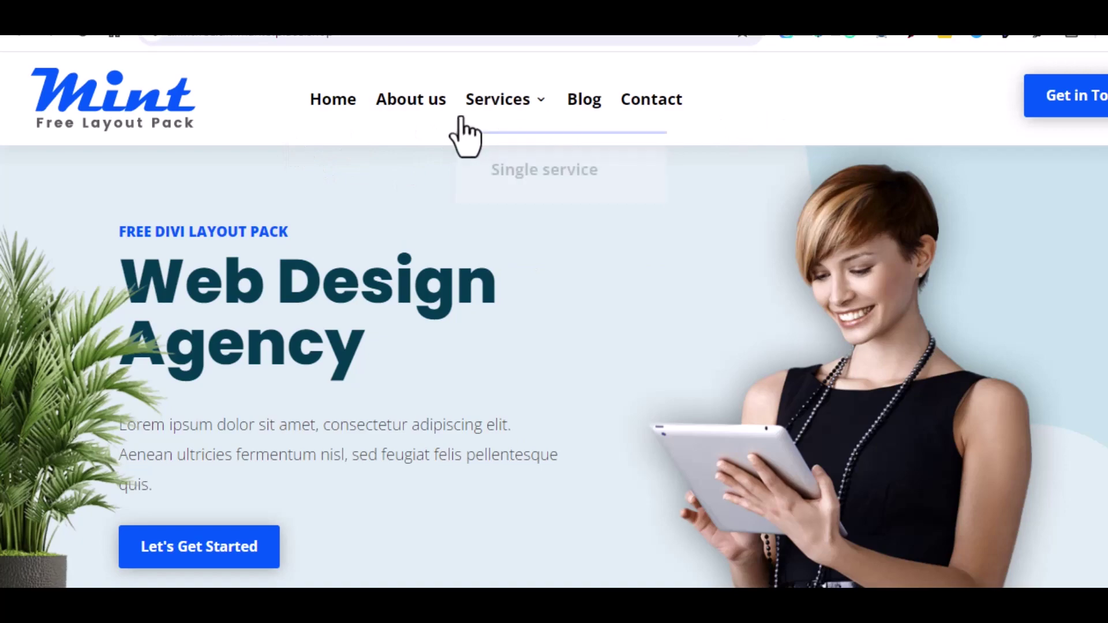
Look through the Mint Free Layout Pack demo home page from the hero section down to the footer.
scroll(517, 294, down, 10)
scroll(517, 300, down, 15)
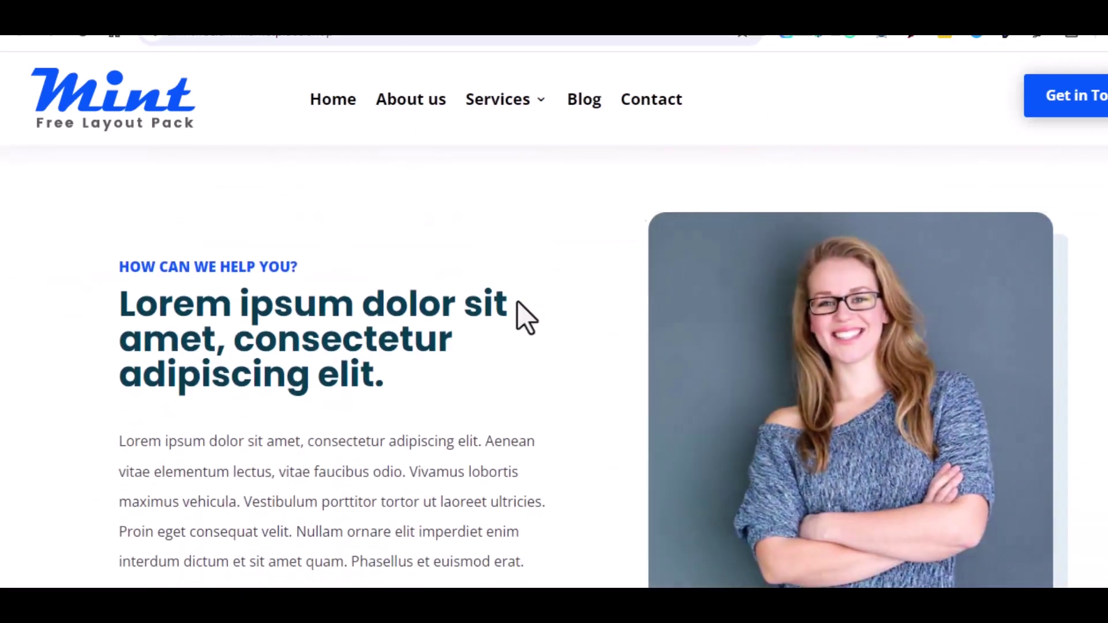
scroll(519, 303, down, 8)
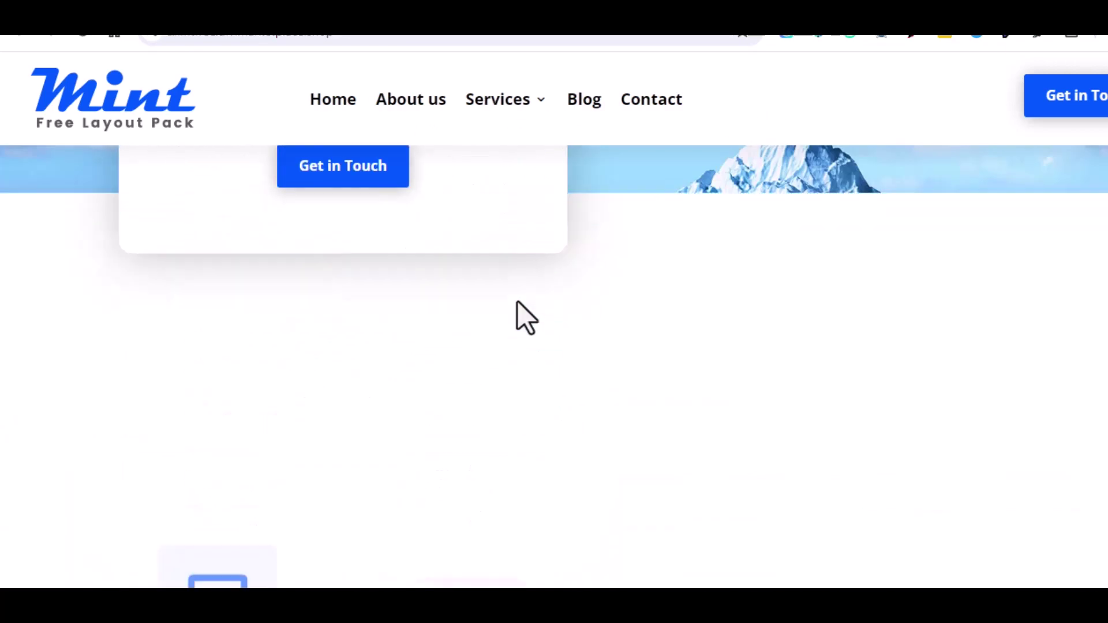
scroll(560, 356, down, 5)
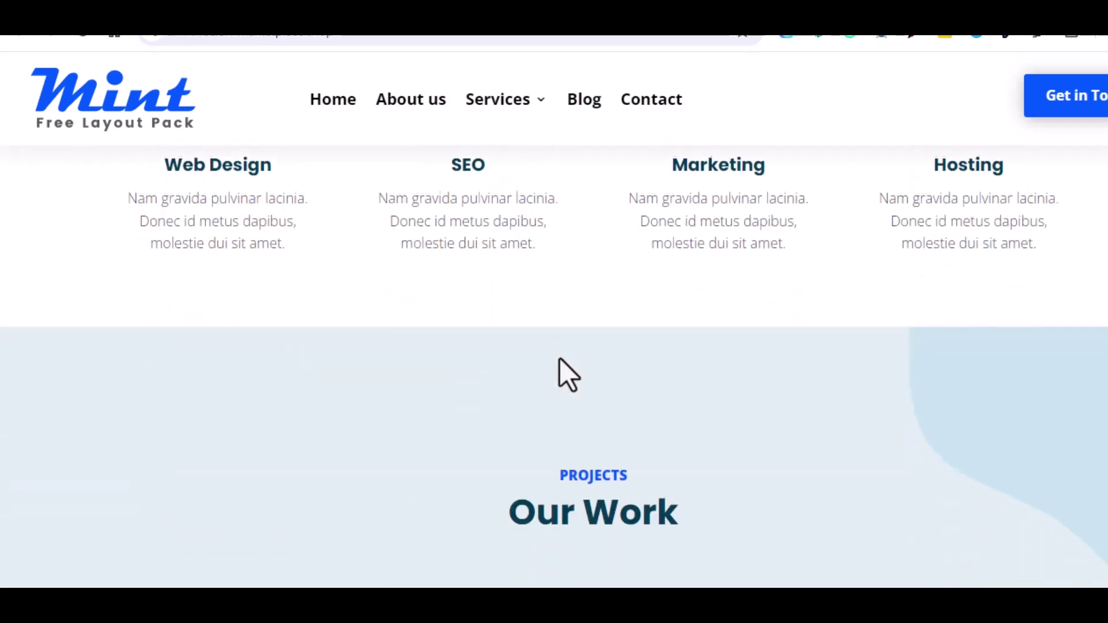
scroll(441, 382, down, 10)
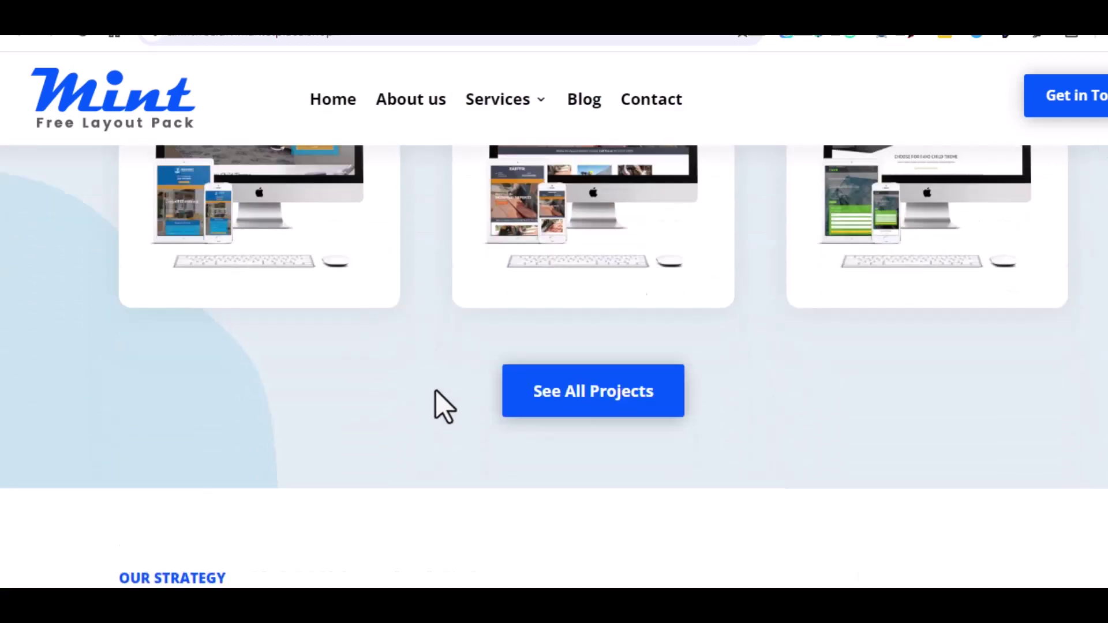
scroll(507, 461, down, 10)
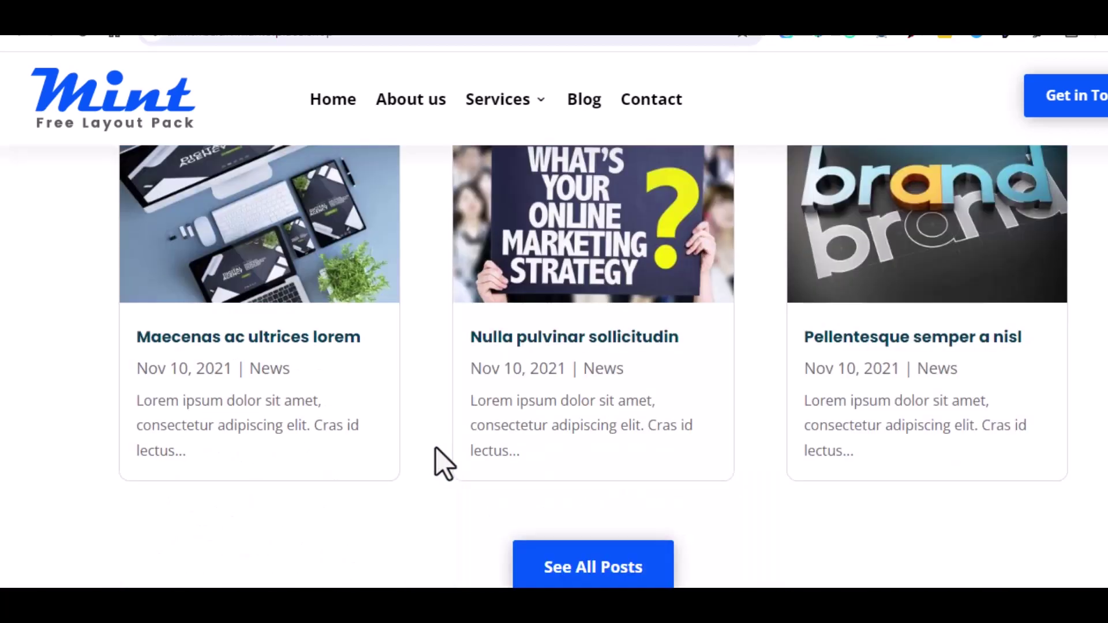
scroll(435, 448, down, 8)
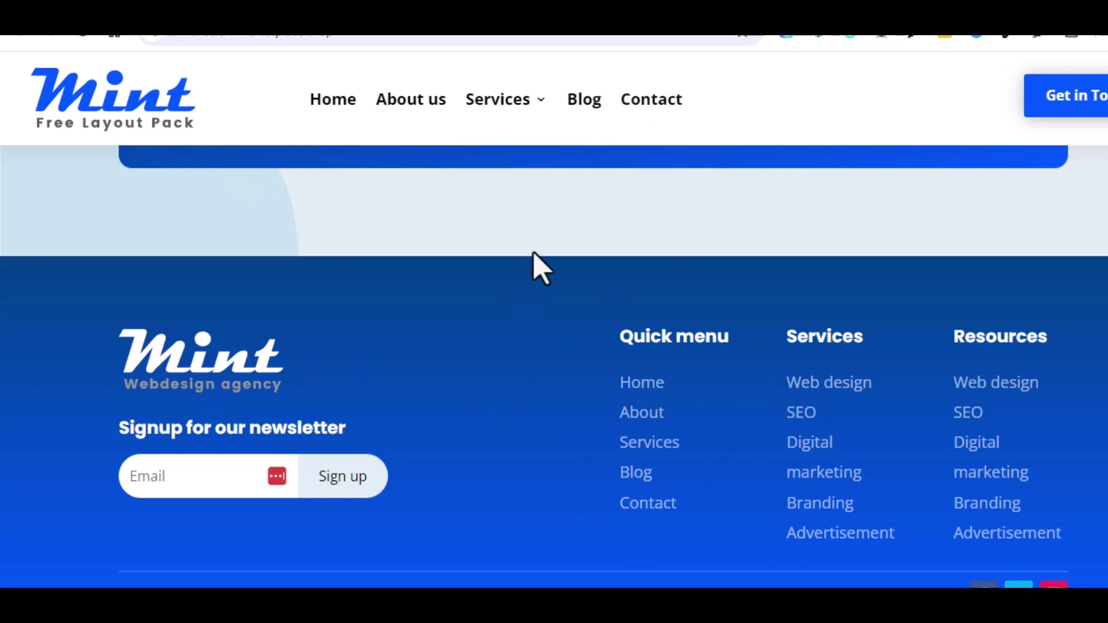
scroll(404, 269, up, 2)
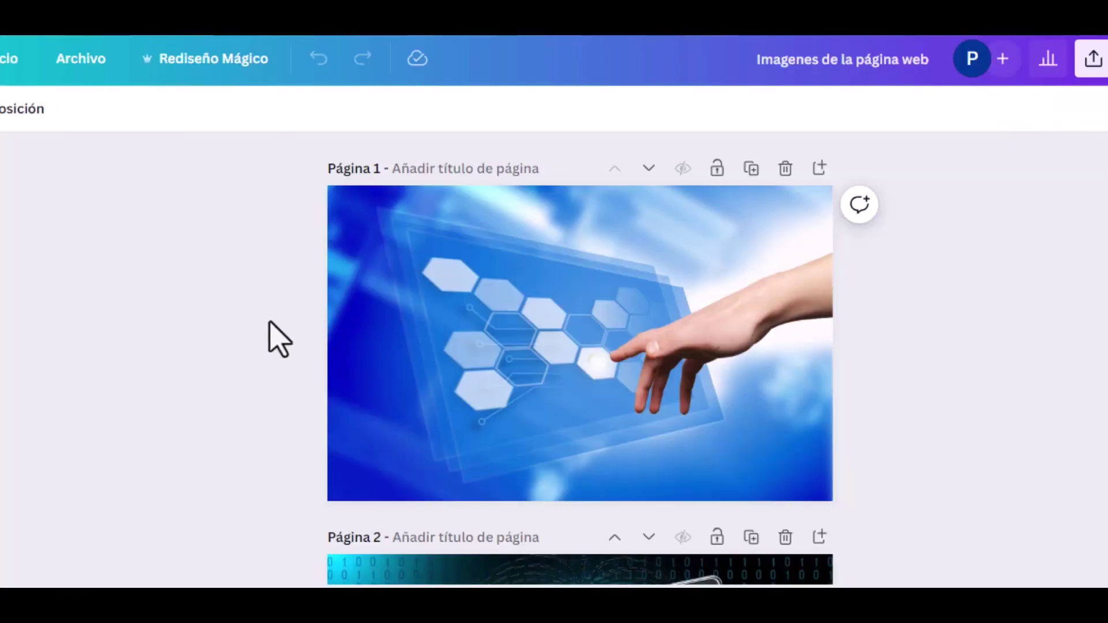
Look through the image pages of the Imagenes de la página web design in Canva.
scroll(279, 339, down, 5)
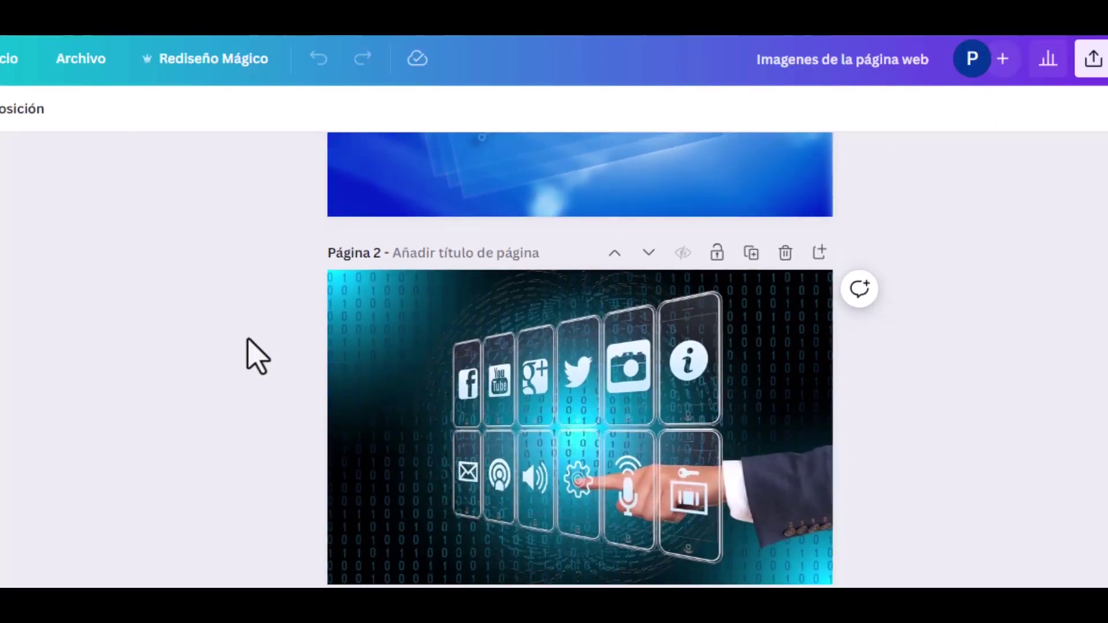
scroll(261, 362, down, 2)
middle_click(231, 334)
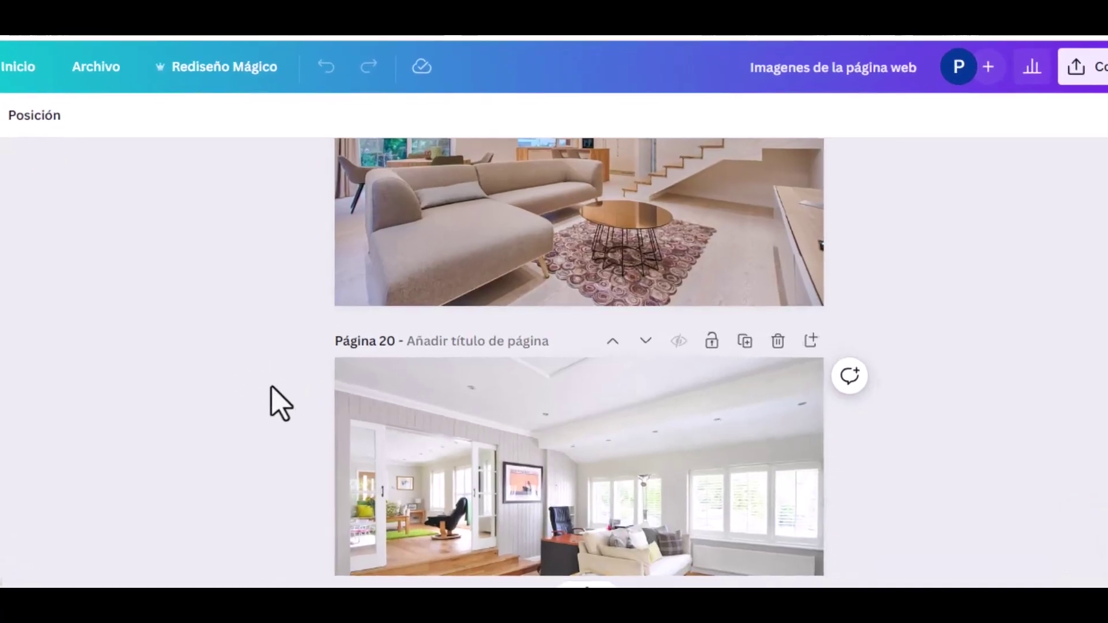
middle_click(262, 390)
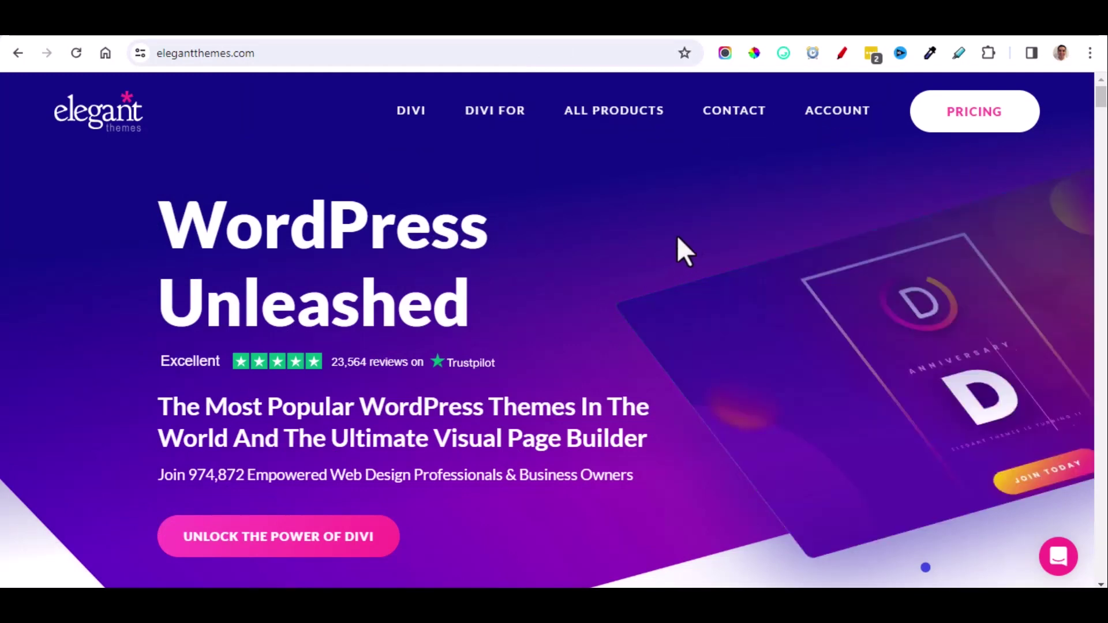
Log in to the Elegant Themes members area with the prefilled account credentials and bring the Divi downloads into view.
mouse_move(844, 112)
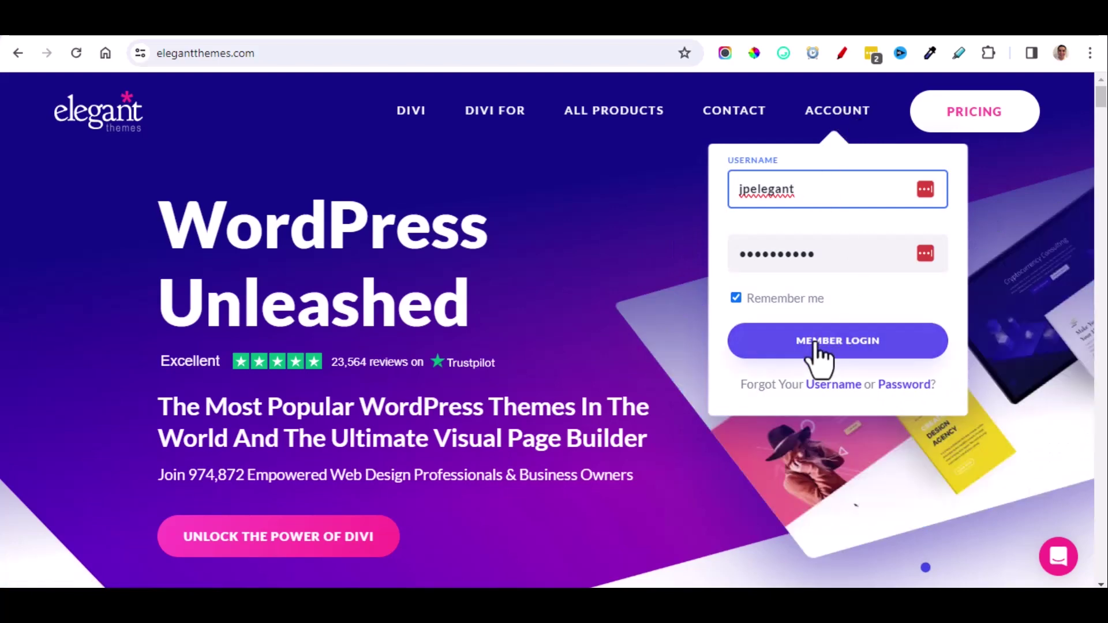
click(815, 343)
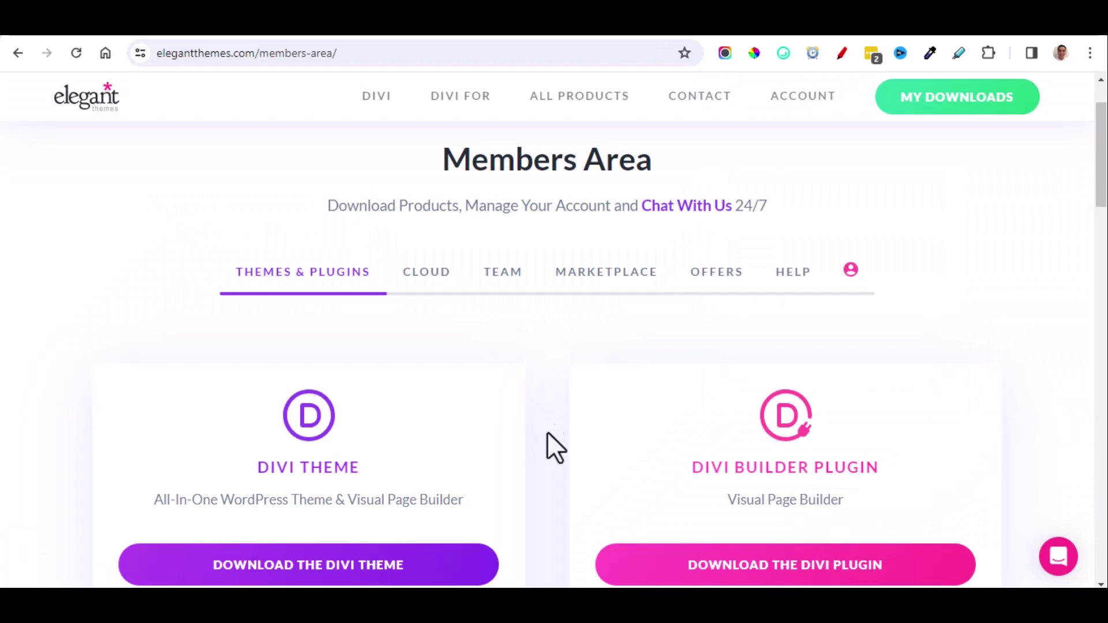
scroll(547, 435, down, 3)
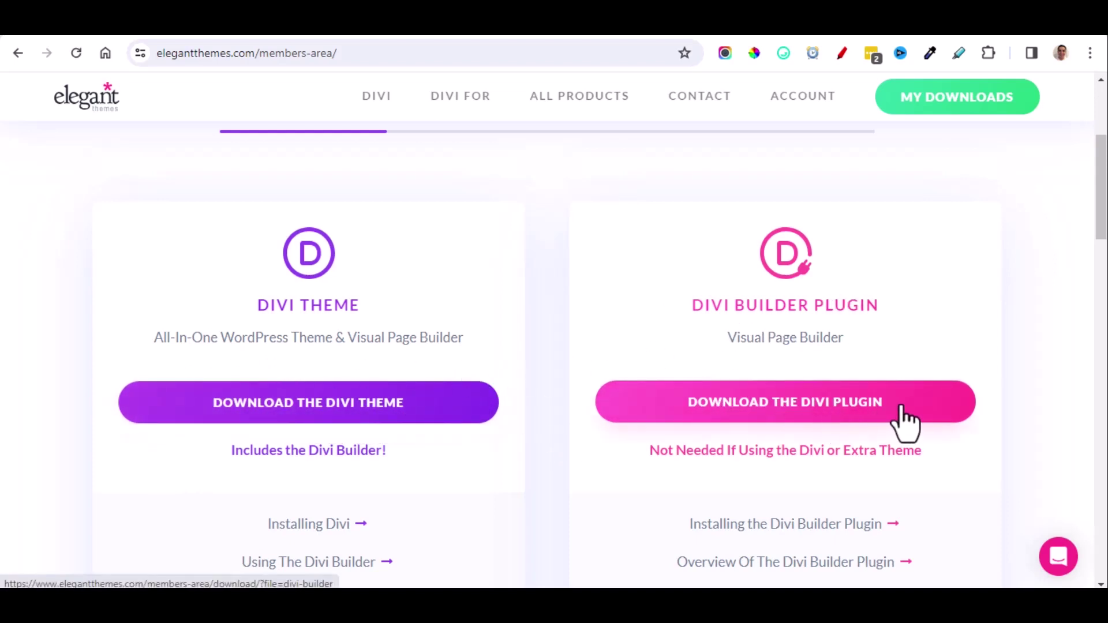
Review the Extra, Bloom and Monarch products in the members area, and download the Divi theme.
scroll(674, 398, down, 10)
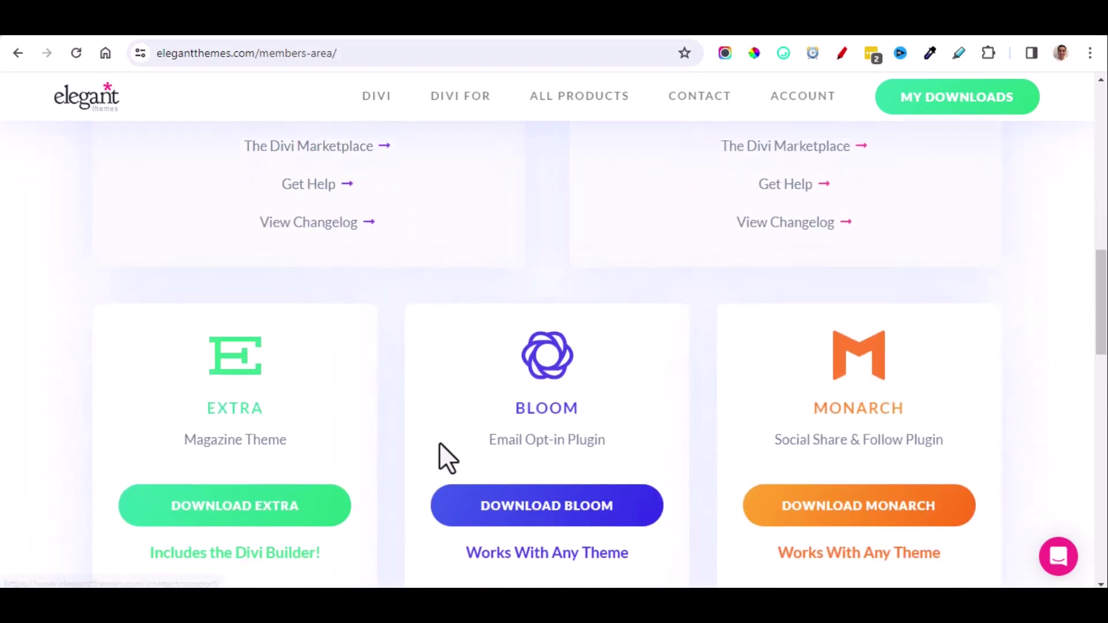
scroll(367, 469, down, 3)
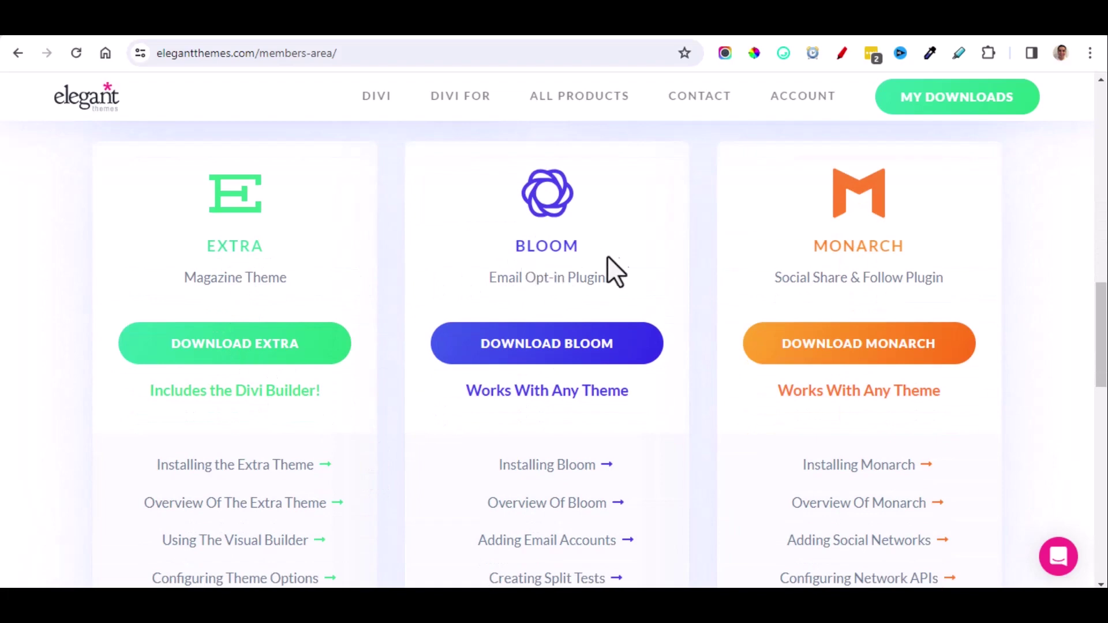
scroll(382, 369, up, 3)
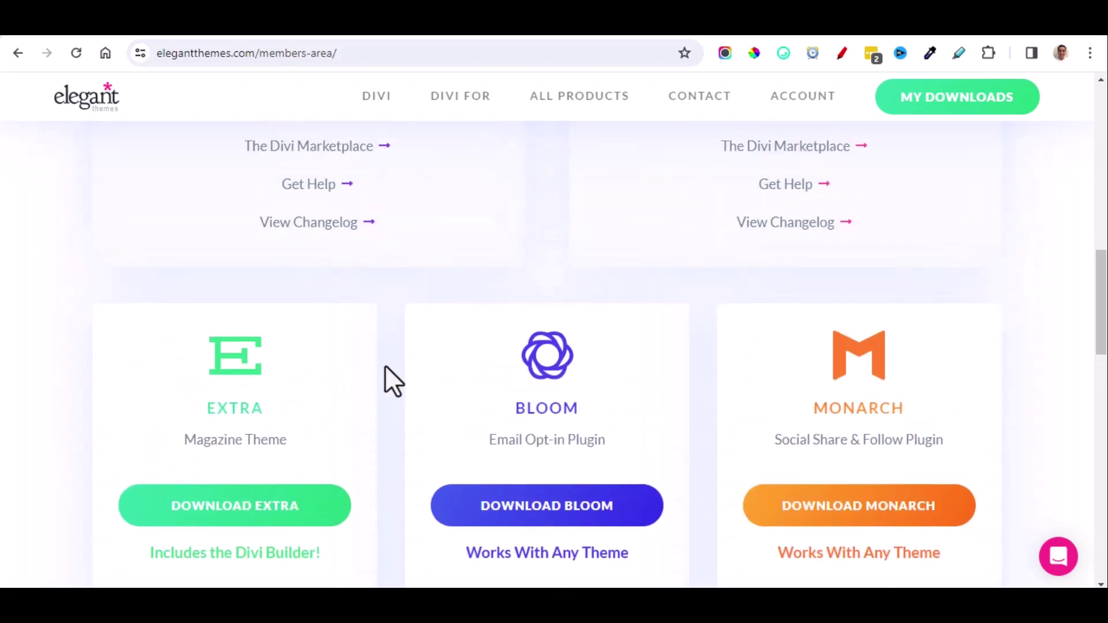
scroll(398, 400, up, 10)
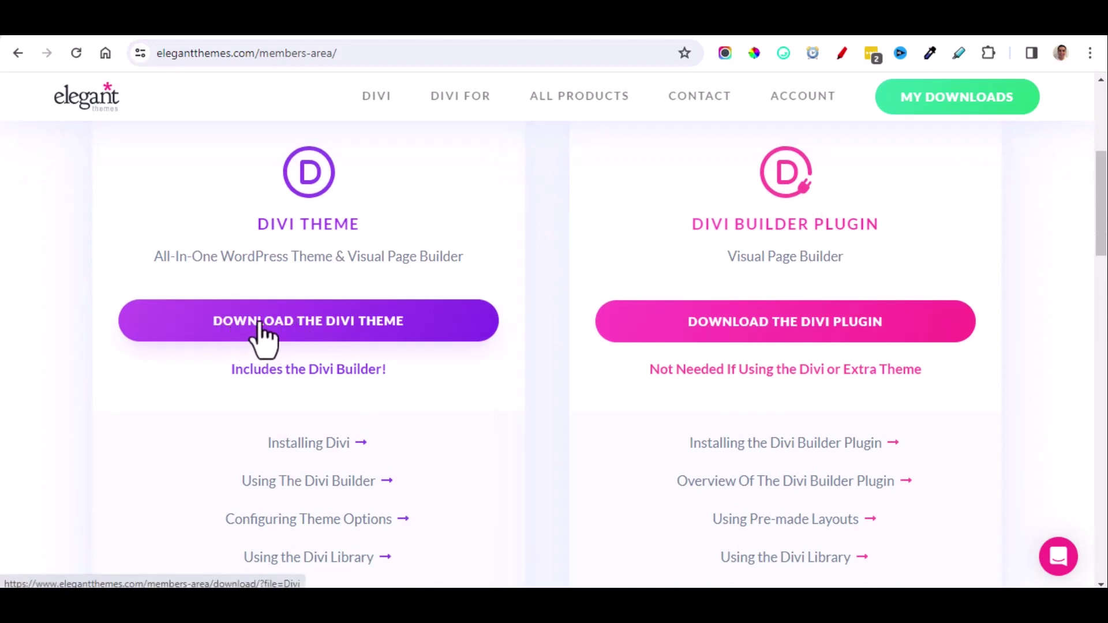
click(327, 331)
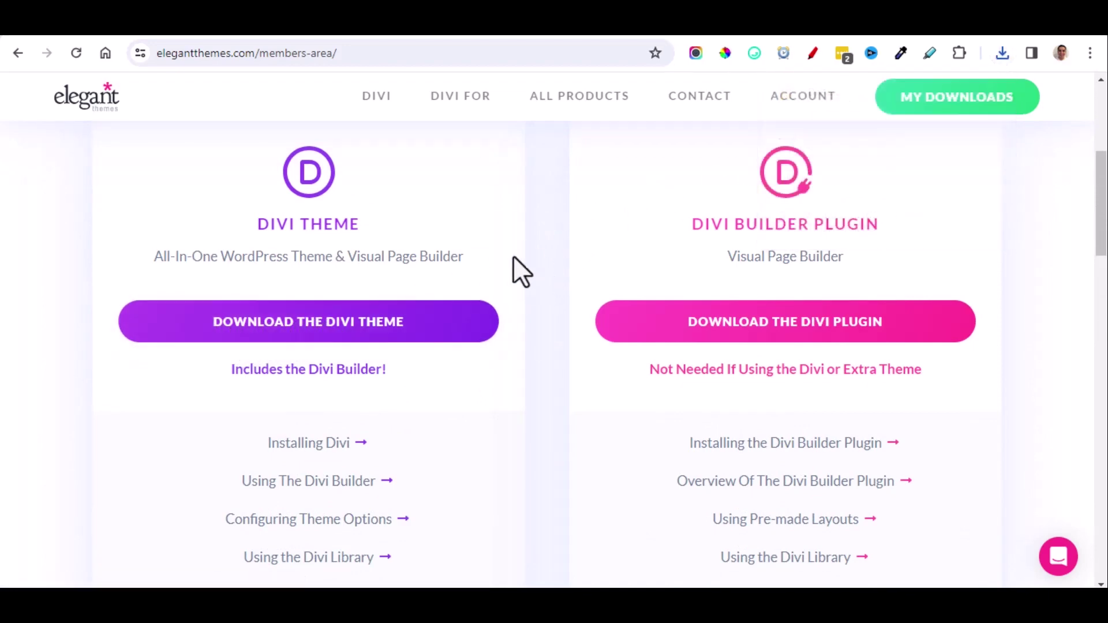
Switch to the WordPress dashboard of tutorialestube.xyz and open the page for adding a new theme.
click(149, 31)
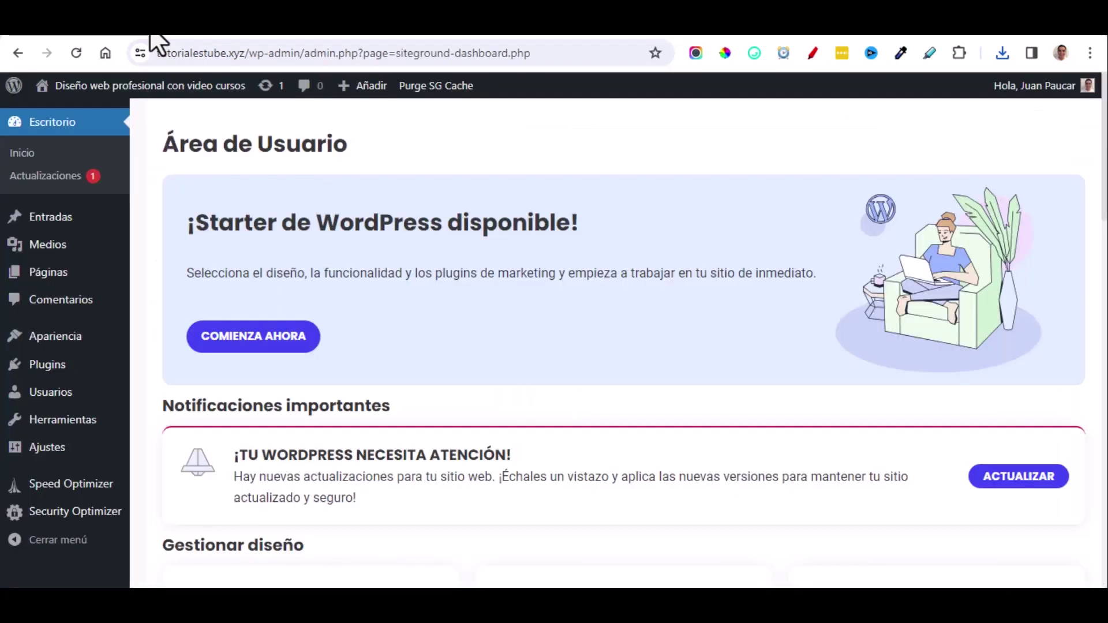
mouse_move(47, 346)
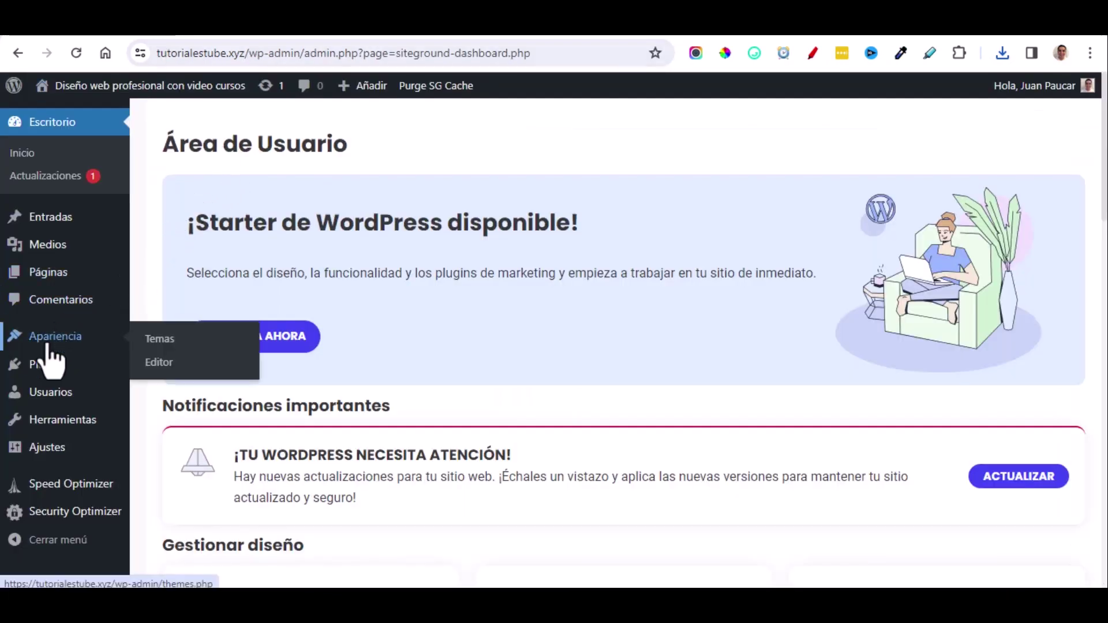
click(157, 340)
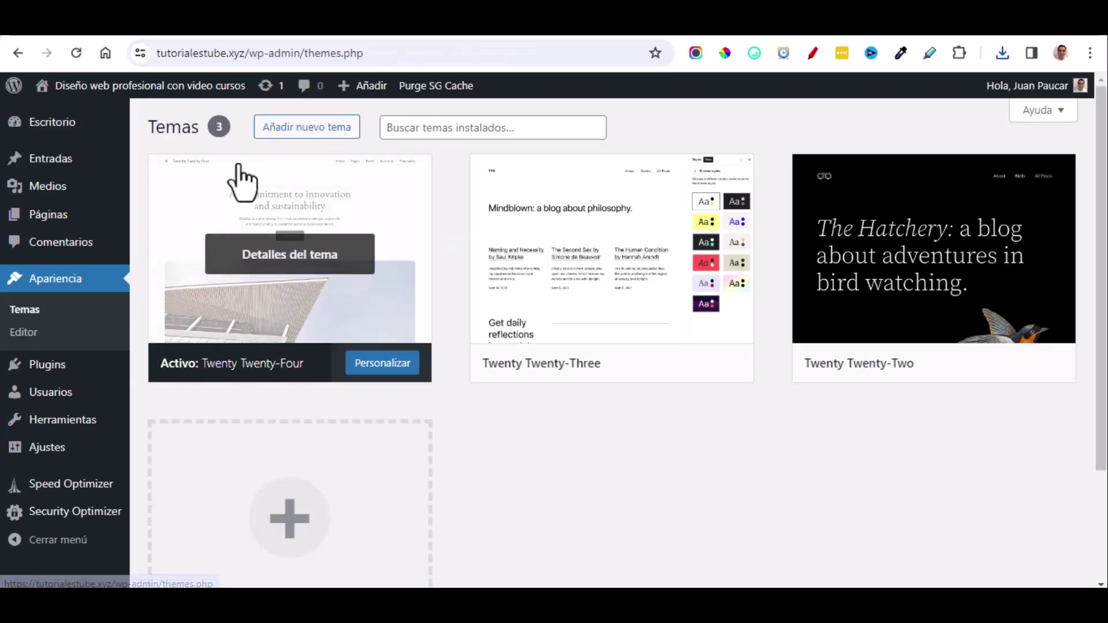
click(316, 131)
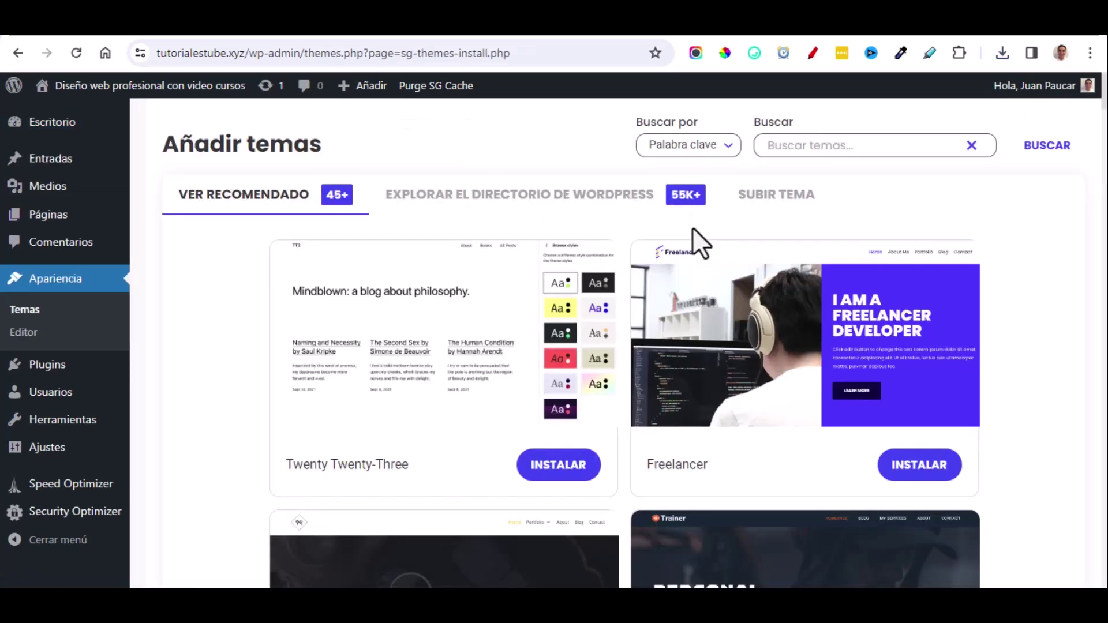
Visit the tutorialestube.xyz site and look over its current home page design.
mouse_move(144, 87)
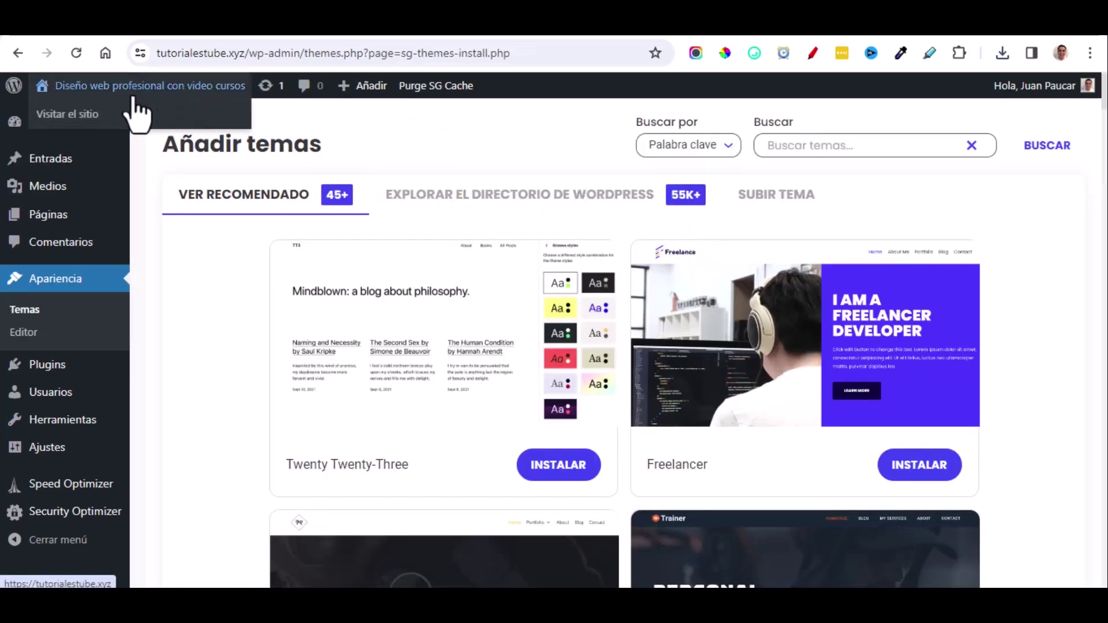
click(80, 115)
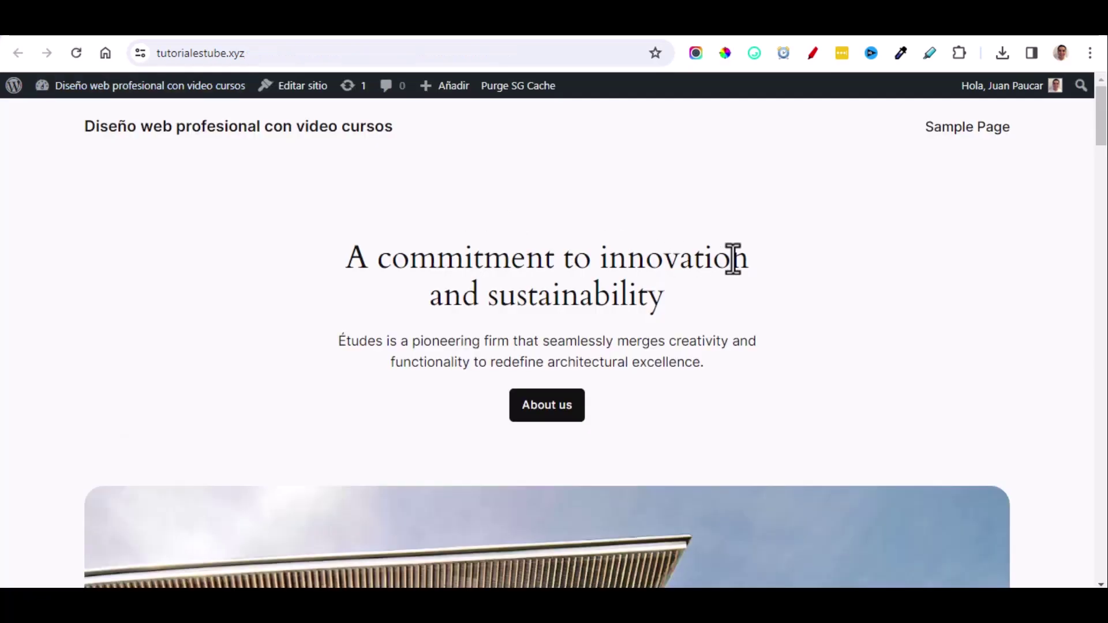
scroll(799, 327, down, 10)
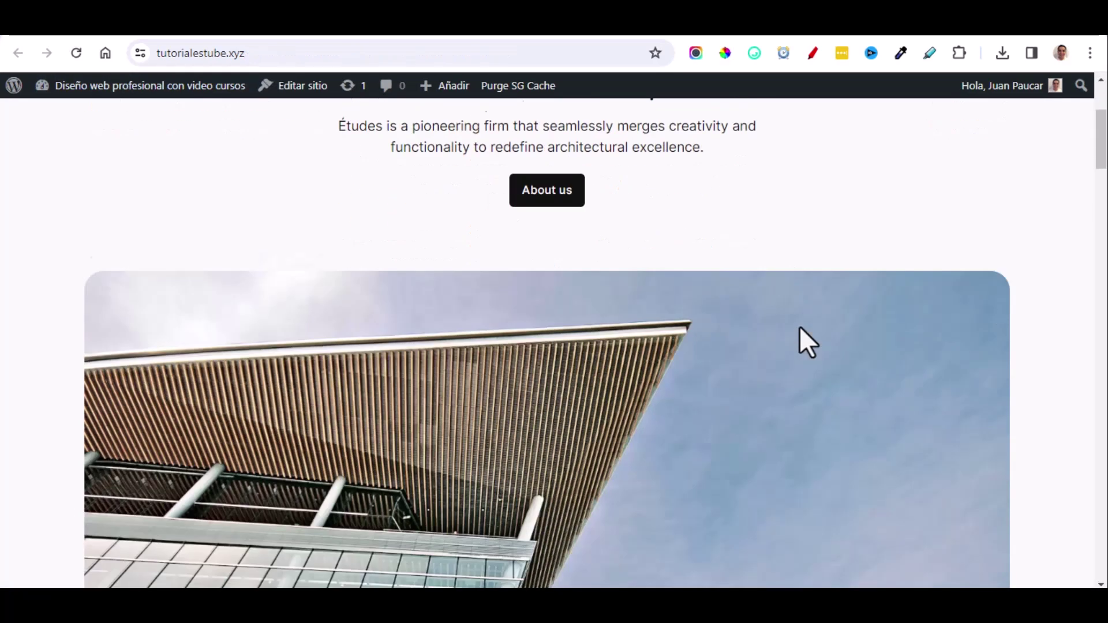
scroll(710, 385, up, 10)
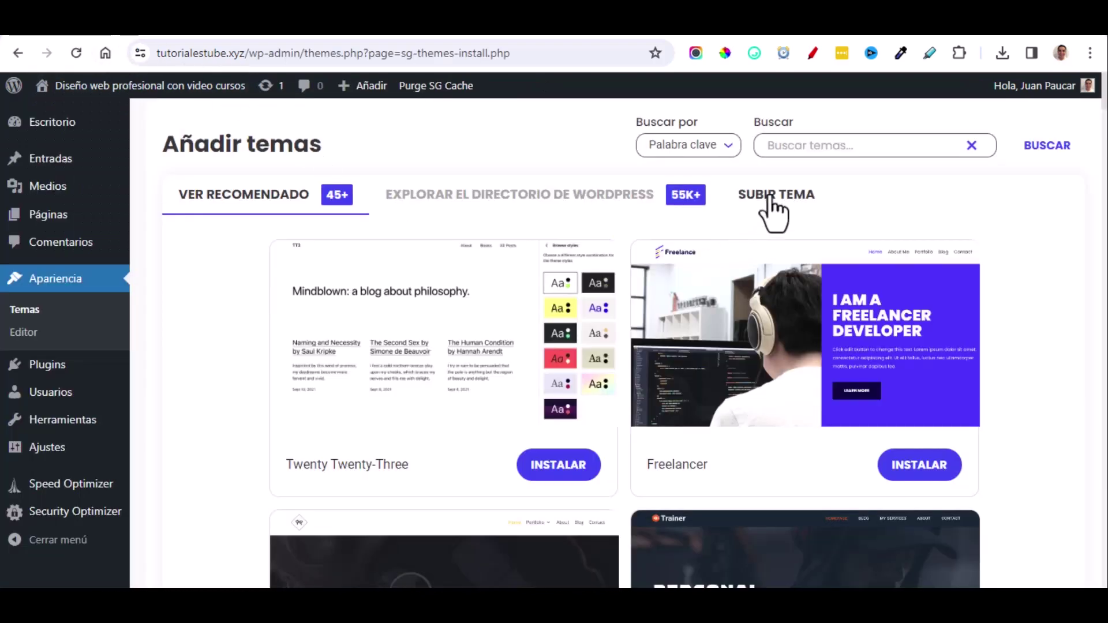
Upload Divi.zip from the Downloads folder as a new theme, then install and activate it.
click(772, 201)
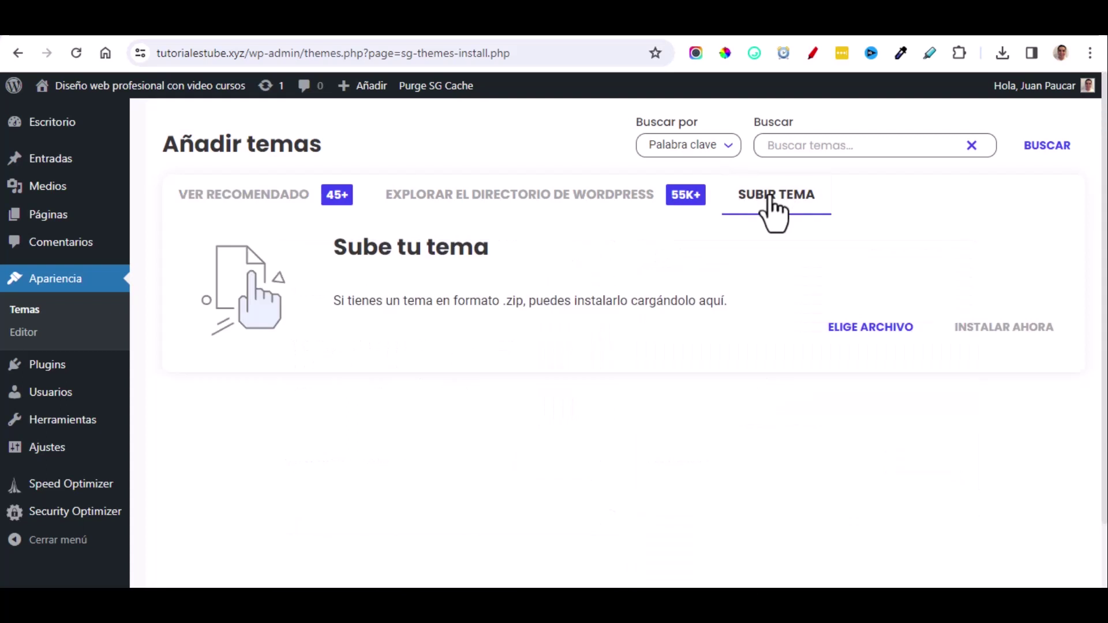
click(865, 346)
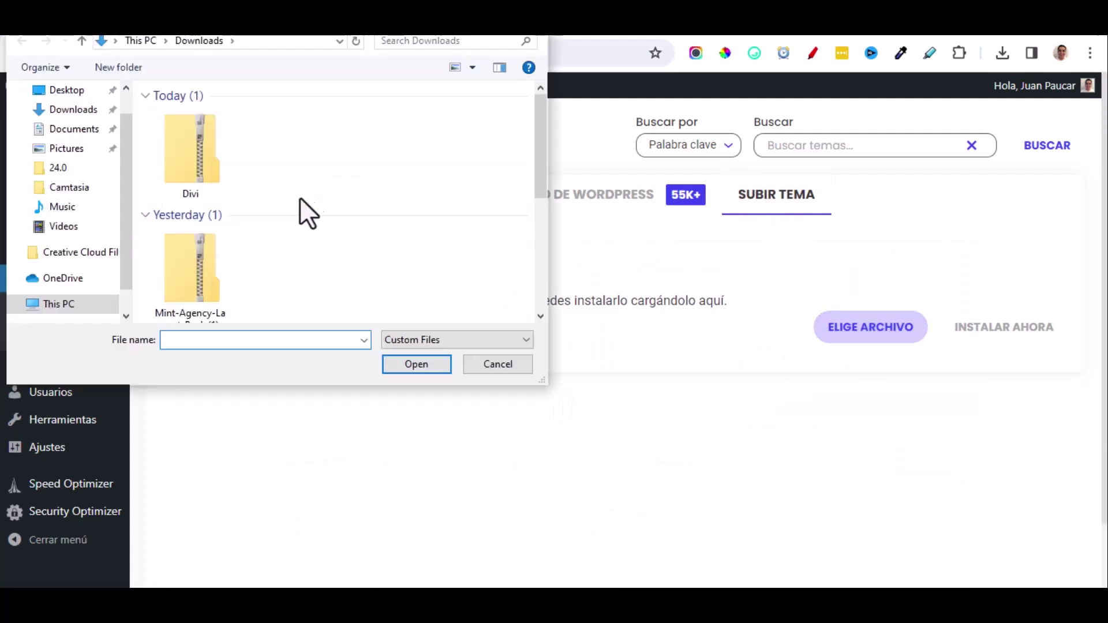
click(189, 140)
click(415, 364)
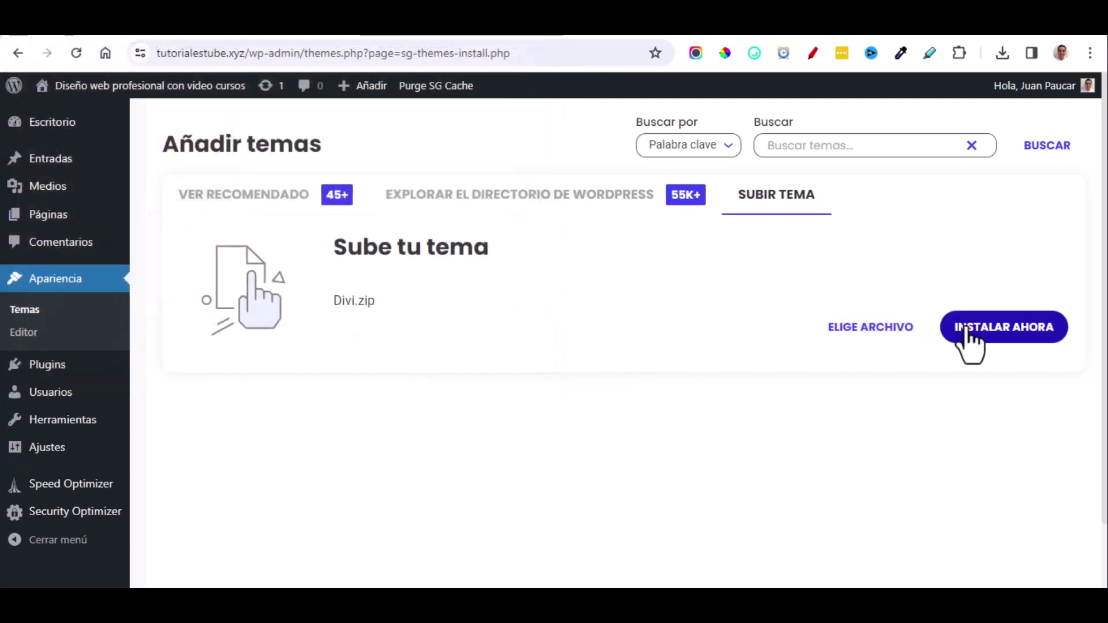
click(1005, 335)
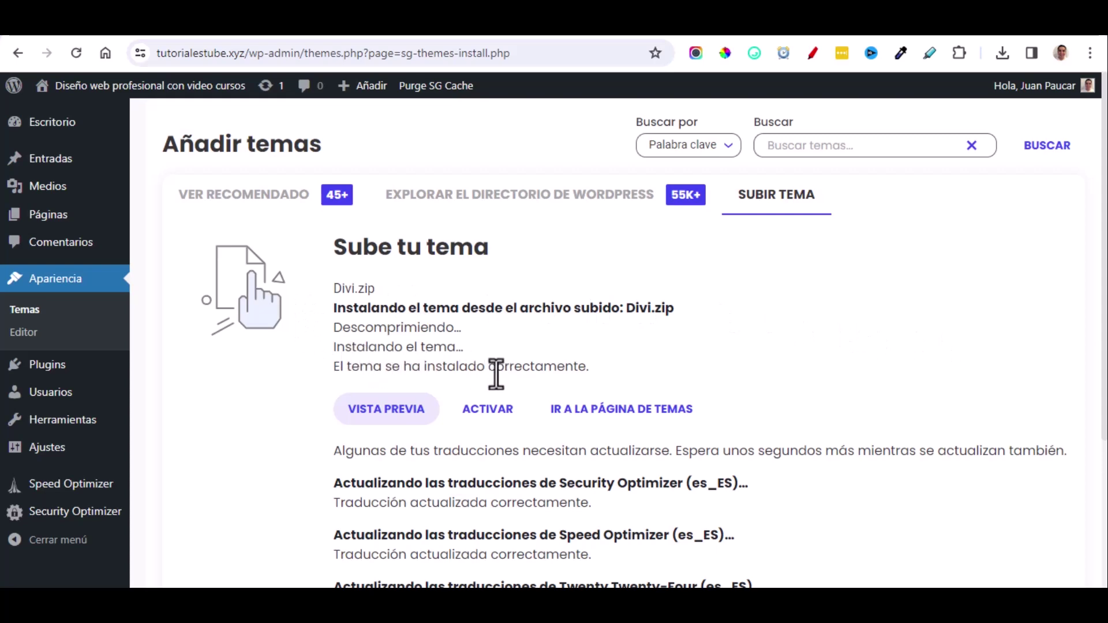
click(499, 418)
Open the Divi theme options at the Actualizaciones settings.
mouse_move(300, 366)
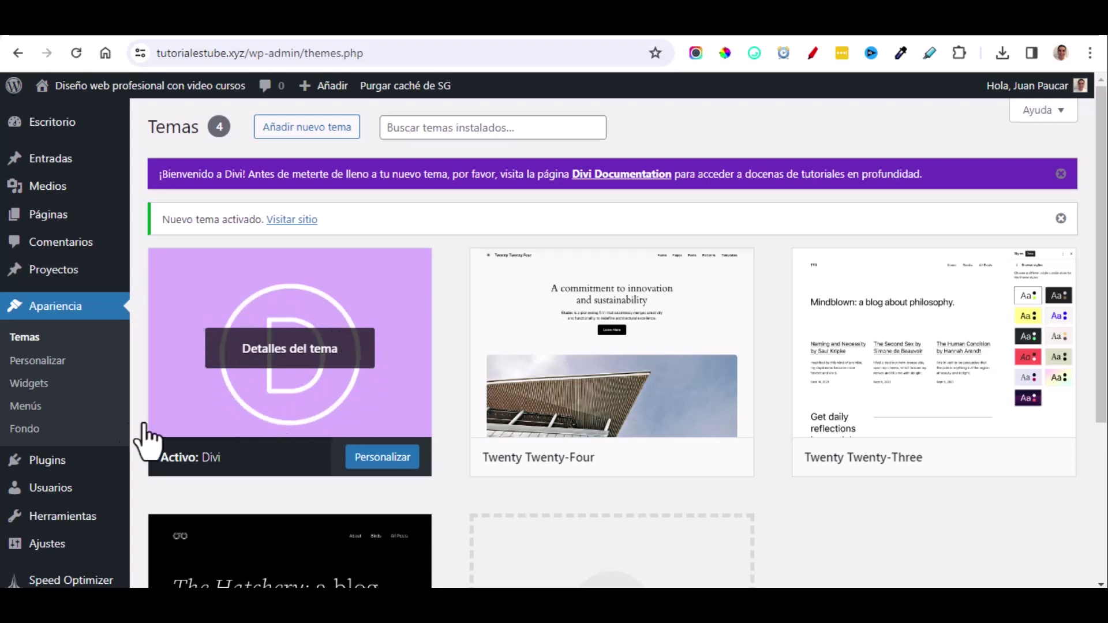
scroll(69, 478, down, 2)
scroll(69, 479, down, 2)
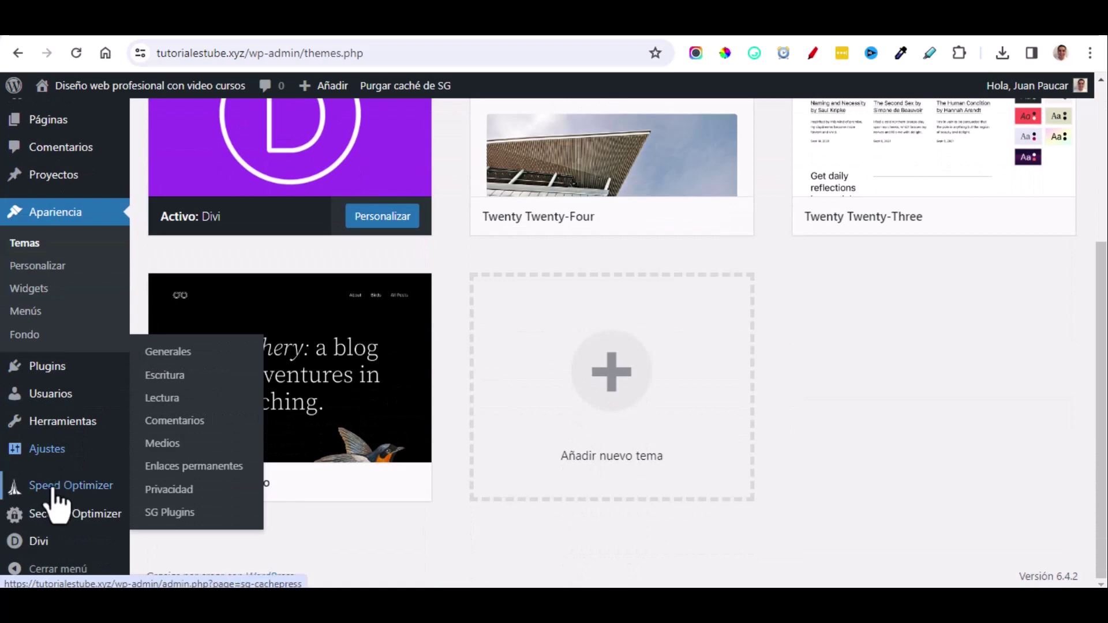
mouse_move(44, 539)
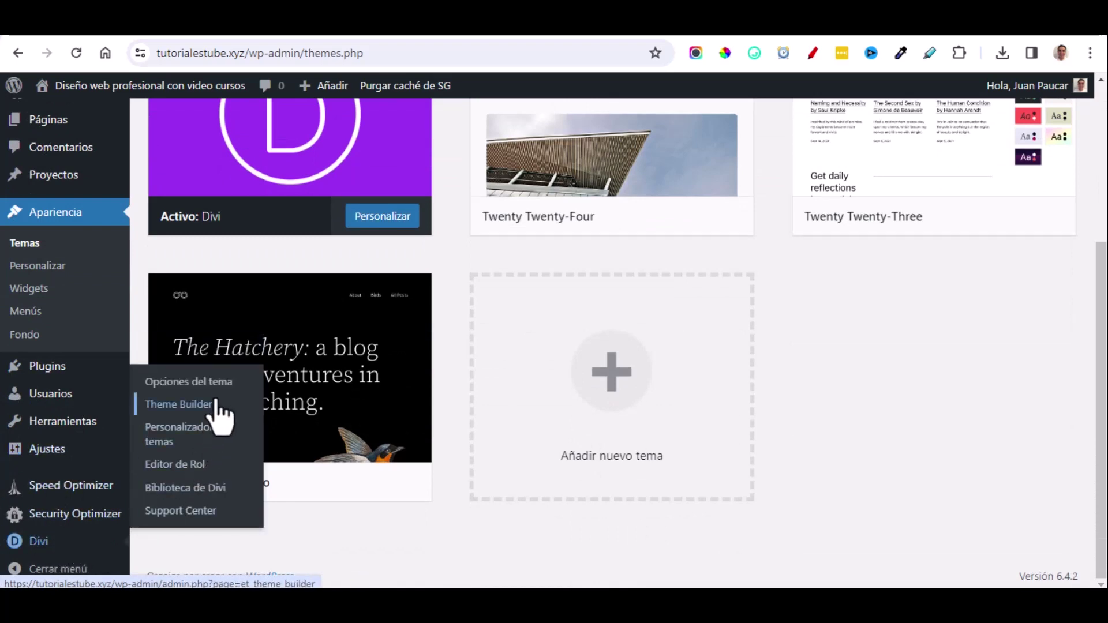
click(189, 382)
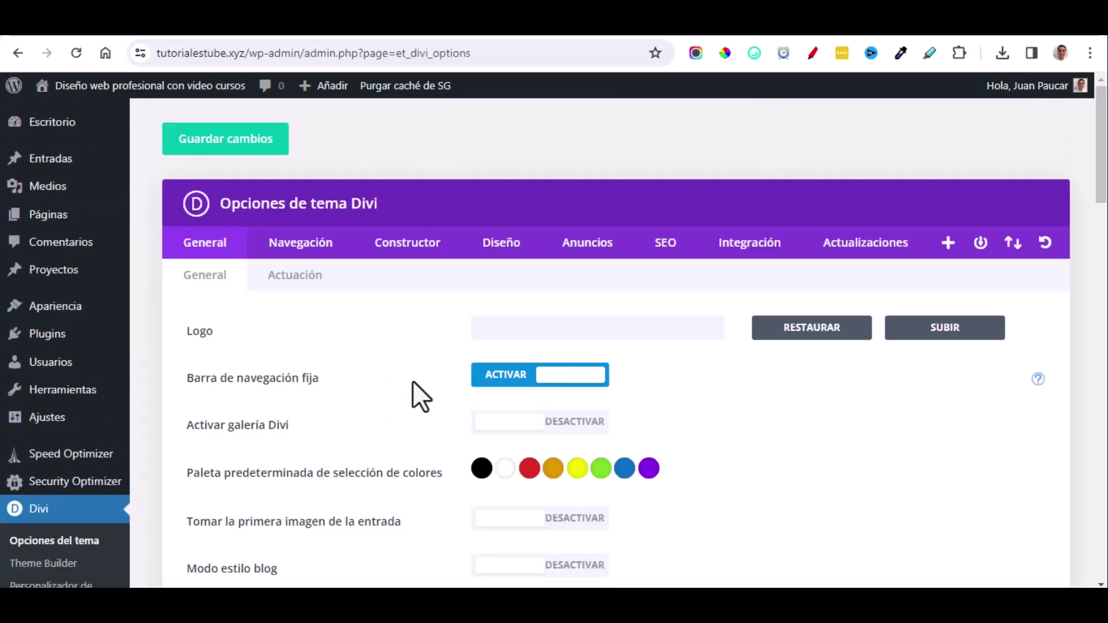
click(869, 254)
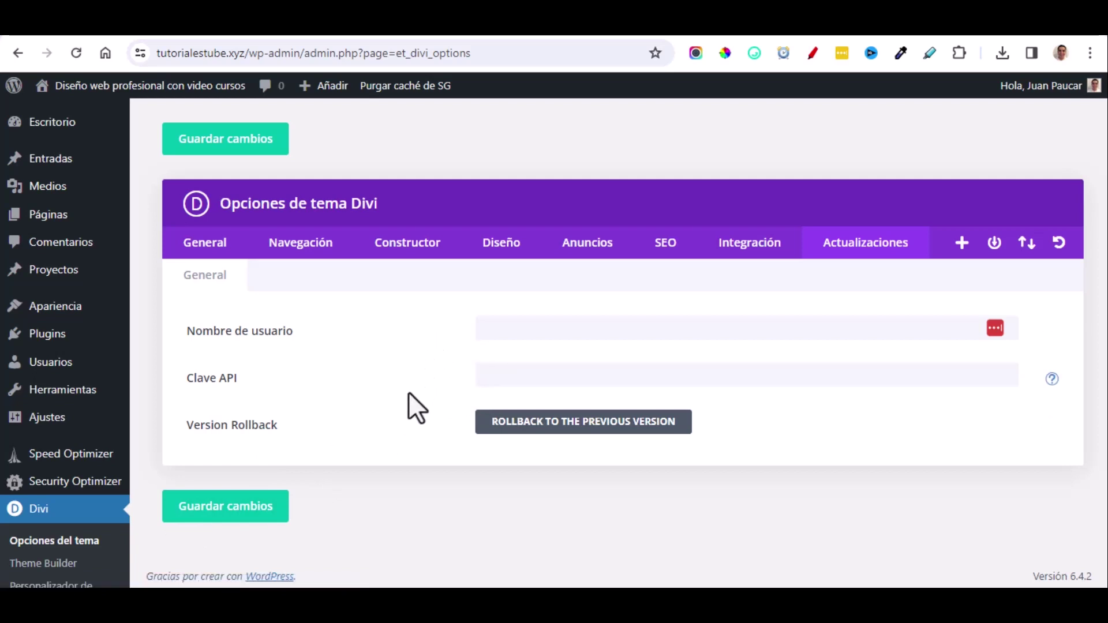
Copy the account username from the Elegant Themes API keys page into Nombre de usuario in the Divi update settings.
click(396, 34)
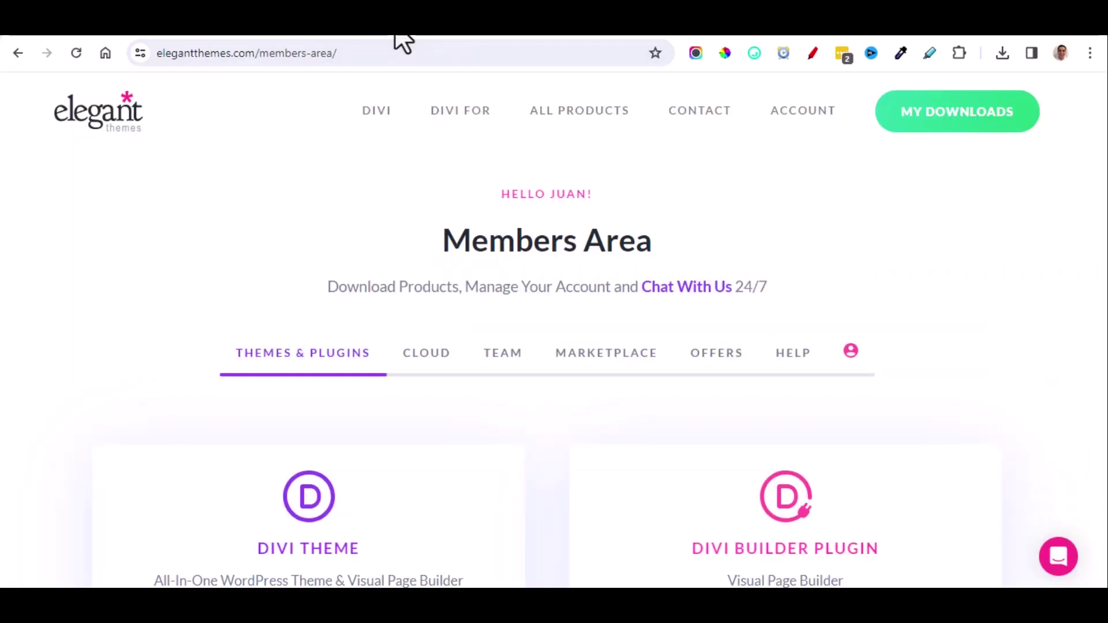
click(850, 353)
scroll(241, 444, down, 3)
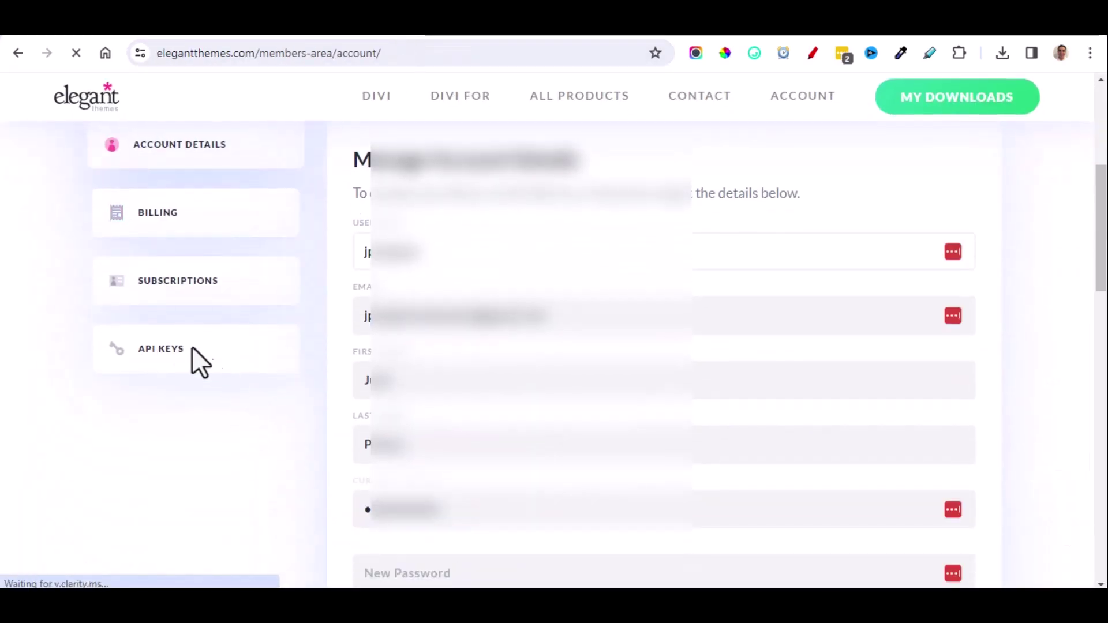
click(245, 415)
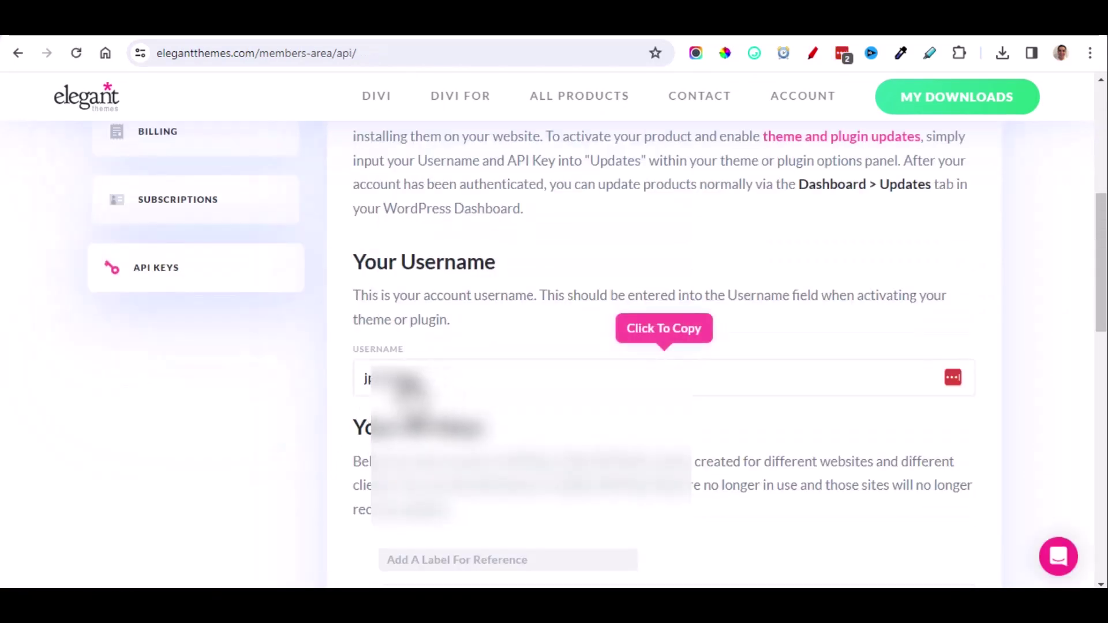
click(409, 381)
click(73, 35)
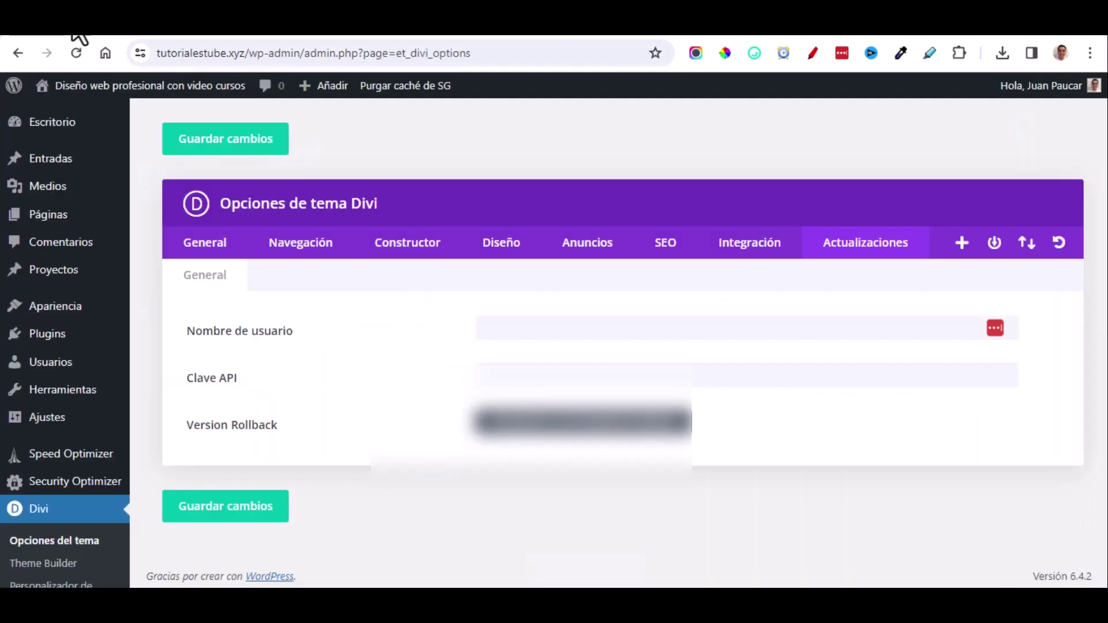
click(511, 326)
key(ctrl+v)
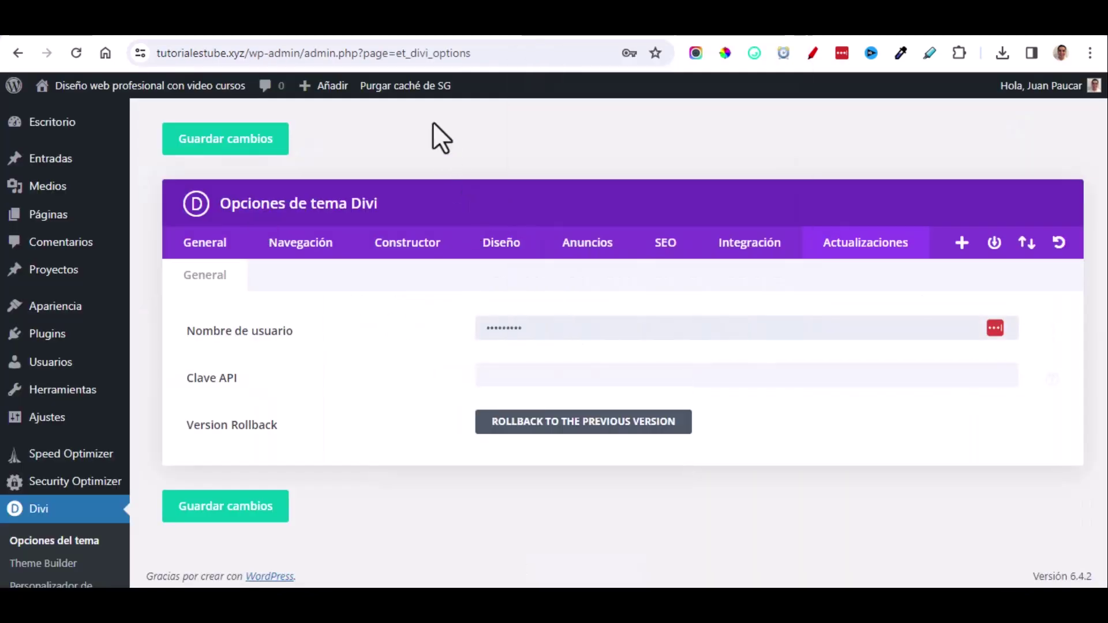
Copy the Elegant Themes API key into Clave API in the Divi update settings and save the changes.
click(417, 37)
scroll(444, 323, down, 3)
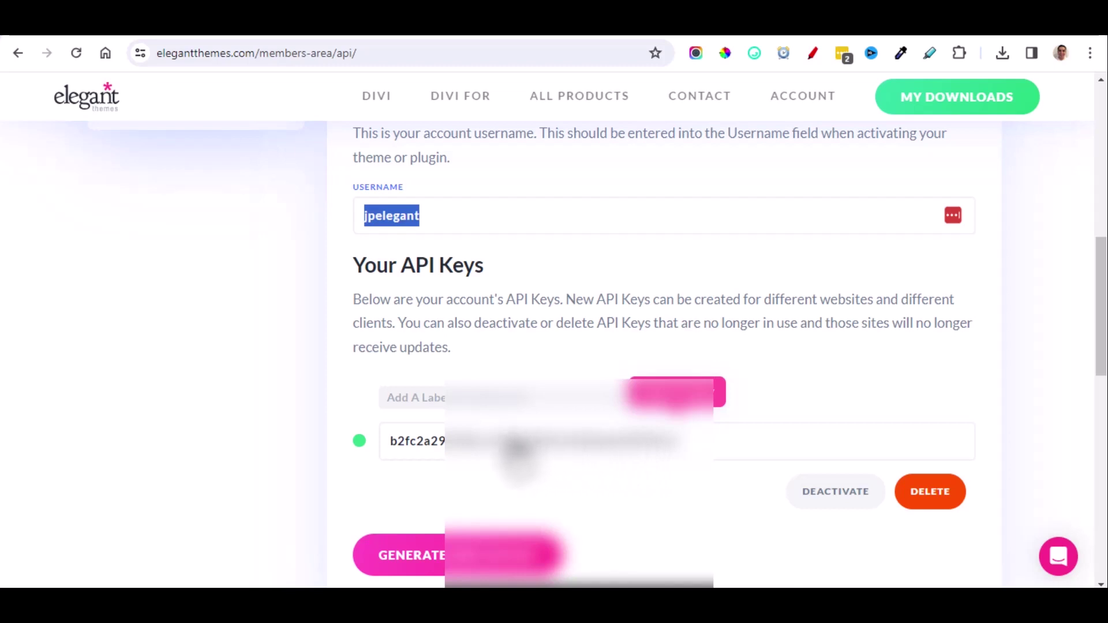
click(178, 37)
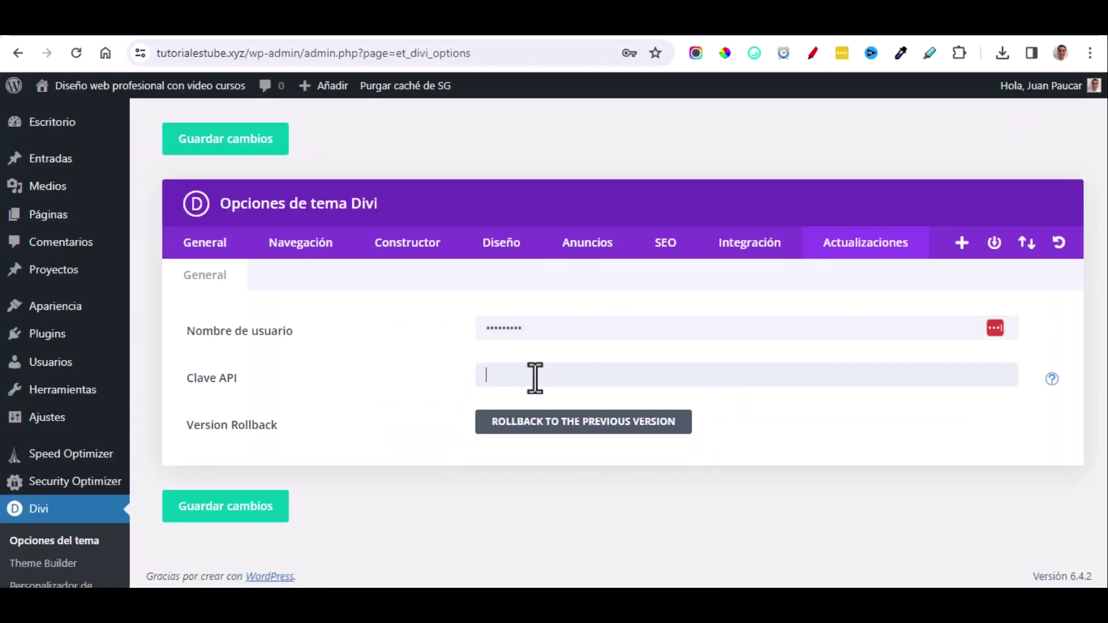
right_click(534, 378)
click(577, 257)
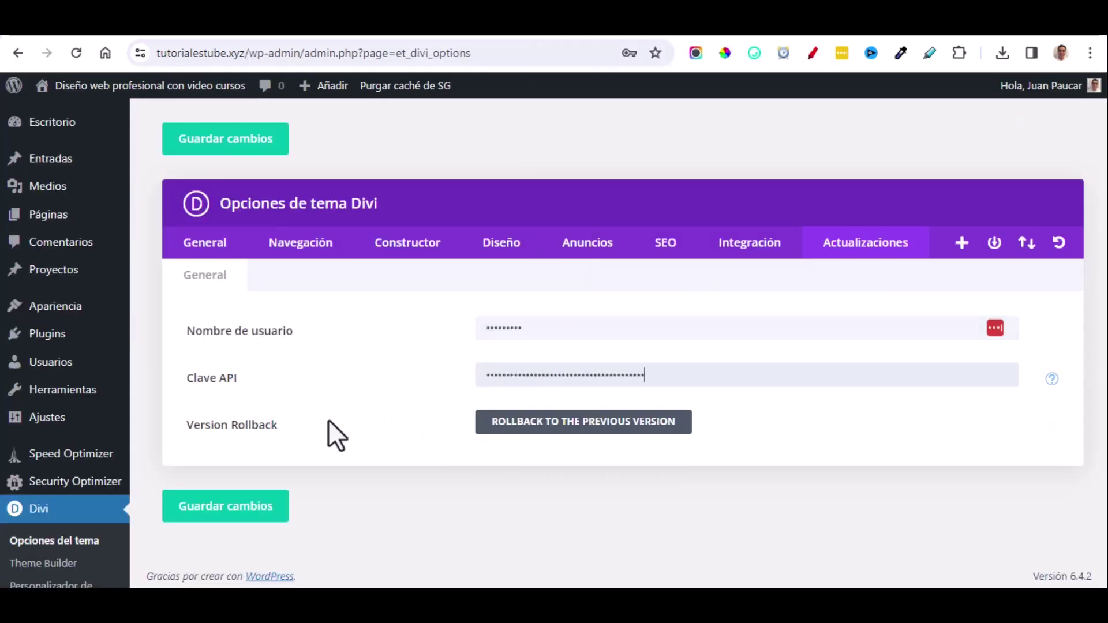
click(199, 511)
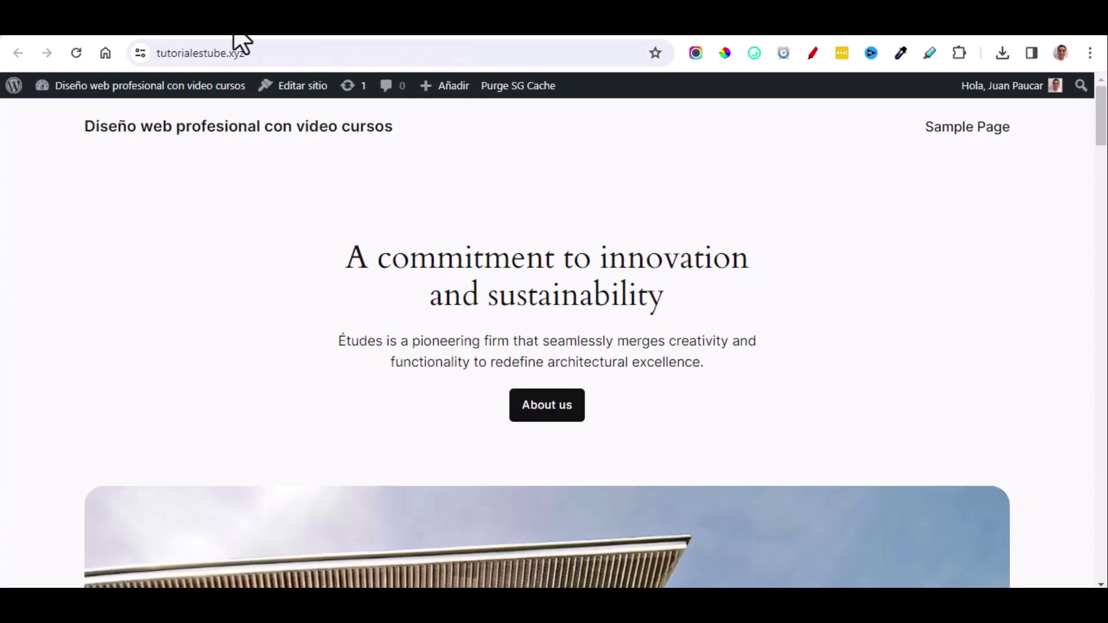
Reload the tutorialestube.xyz home page to check the Divi theme, and look through the Video Curso sample site.
click(76, 52)
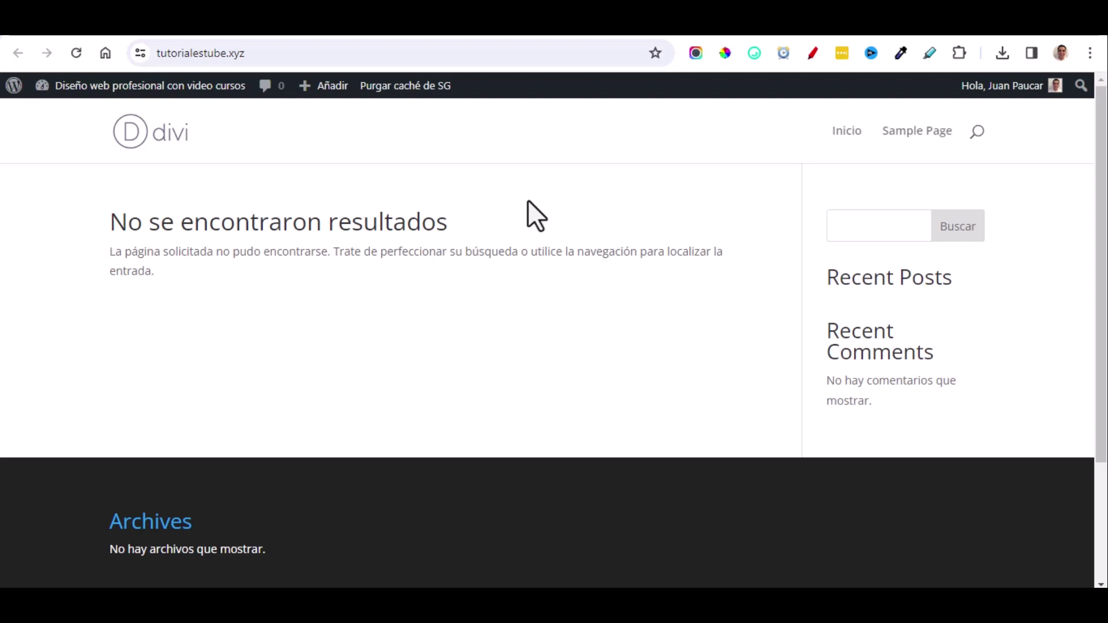
click(392, 31)
scroll(521, 319, down, 10)
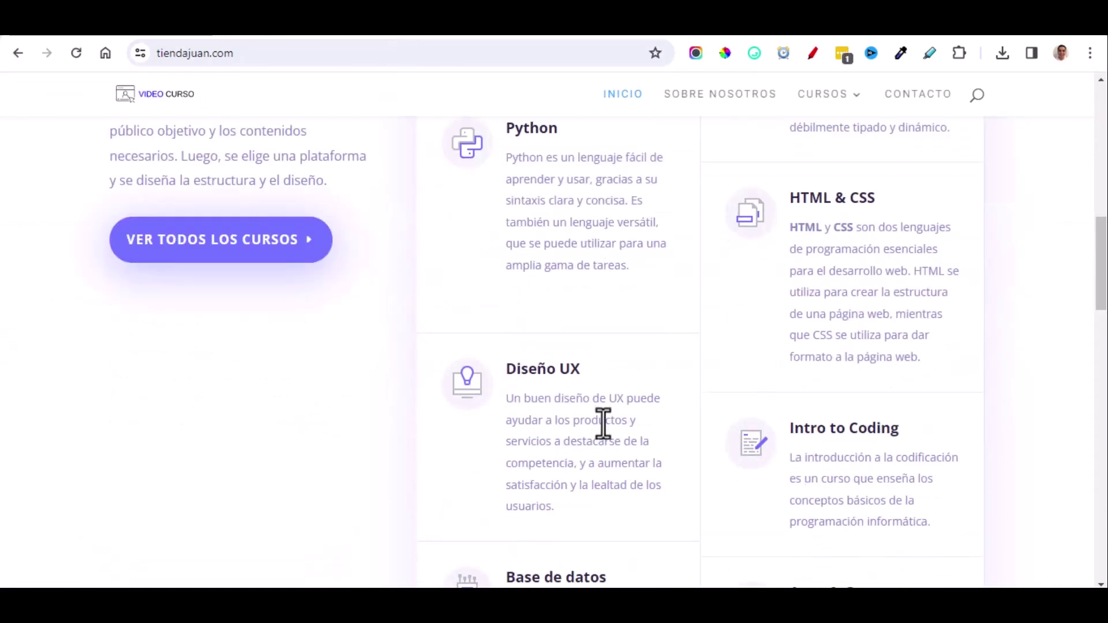
scroll(601, 425, up, 10)
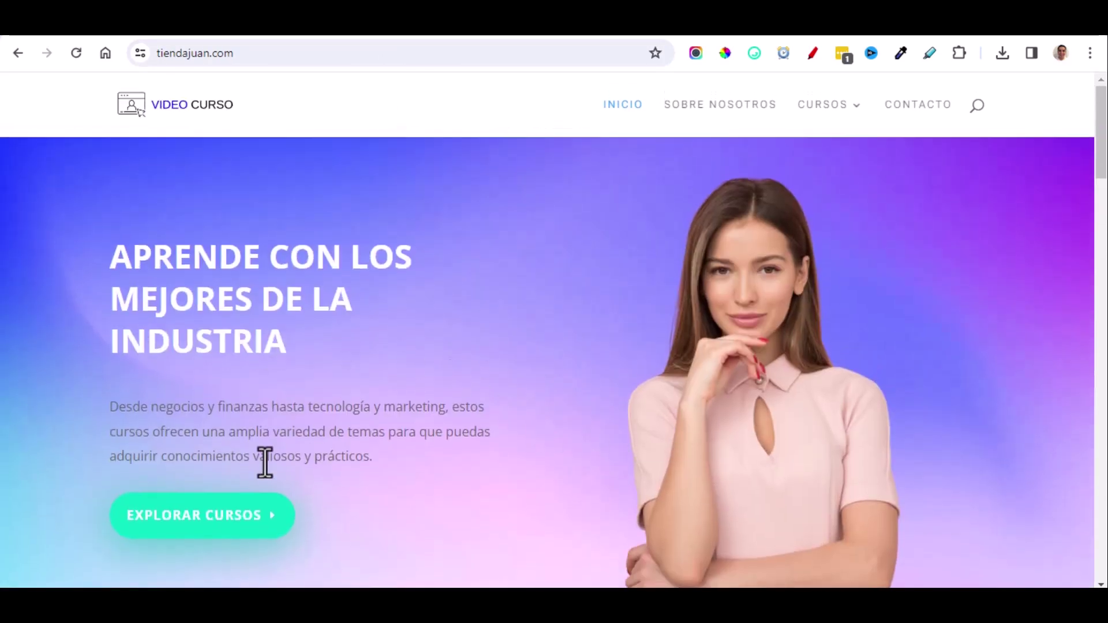
scroll(264, 462, down, 5)
scroll(562, 420, up, 5)
Create and publish a new WordPress page titled Inicio, and open it in the Divi Builder.
click(128, 36)
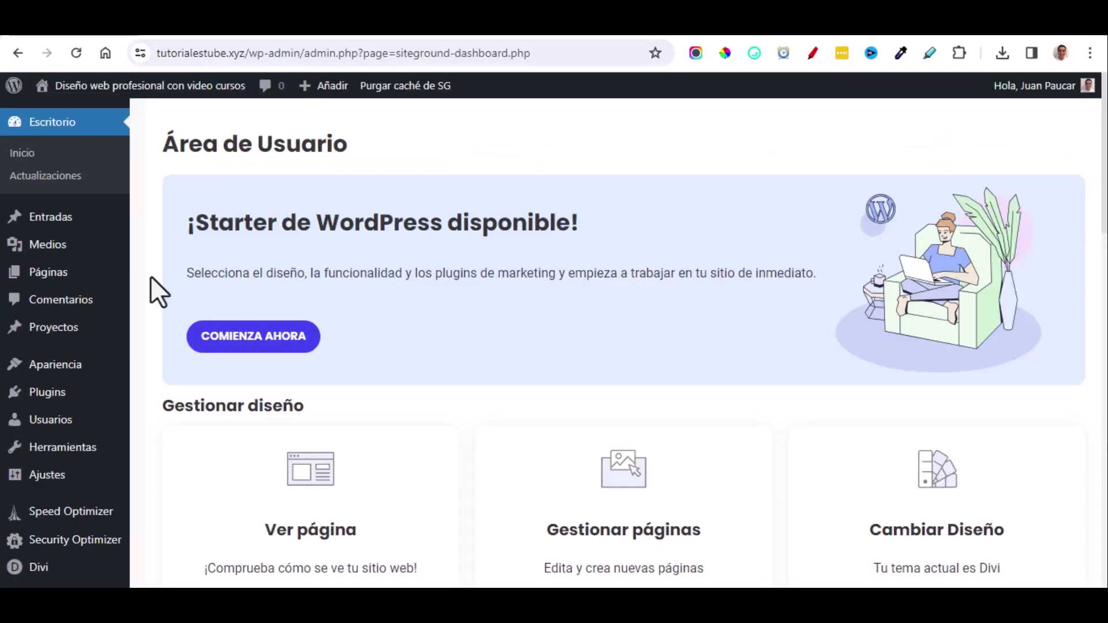
mouse_move(58, 279)
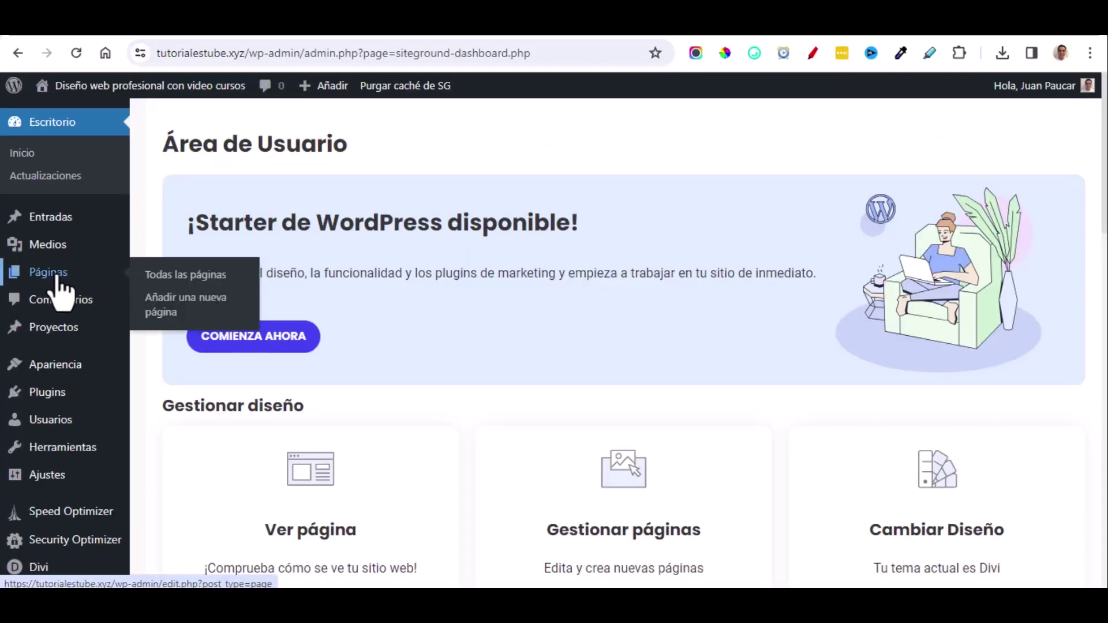
click(164, 315)
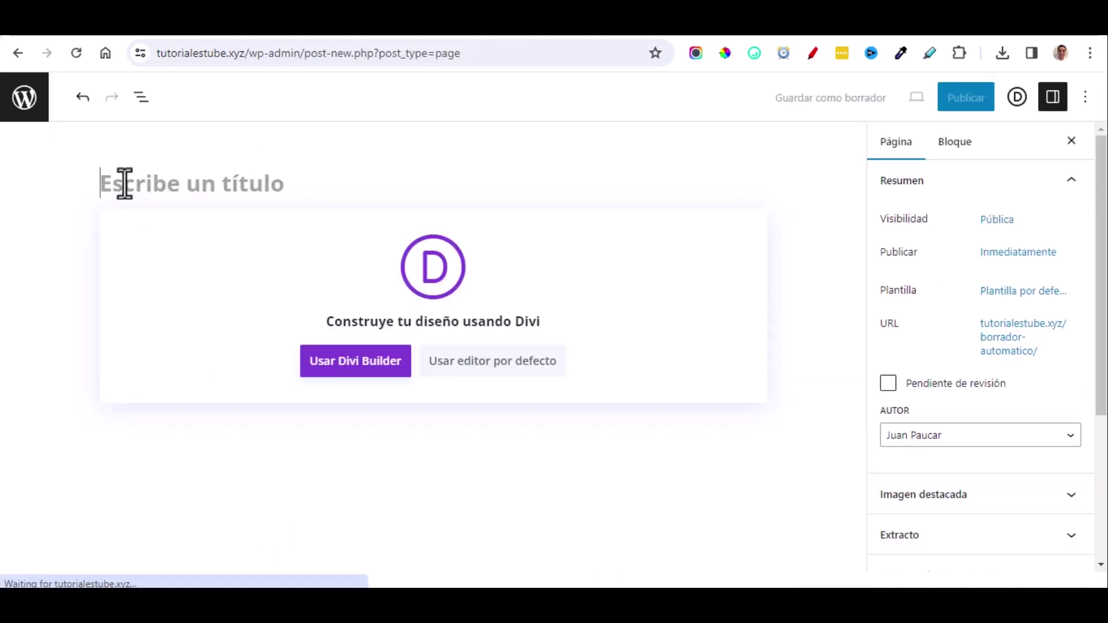
text(Inicio)
click(946, 99)
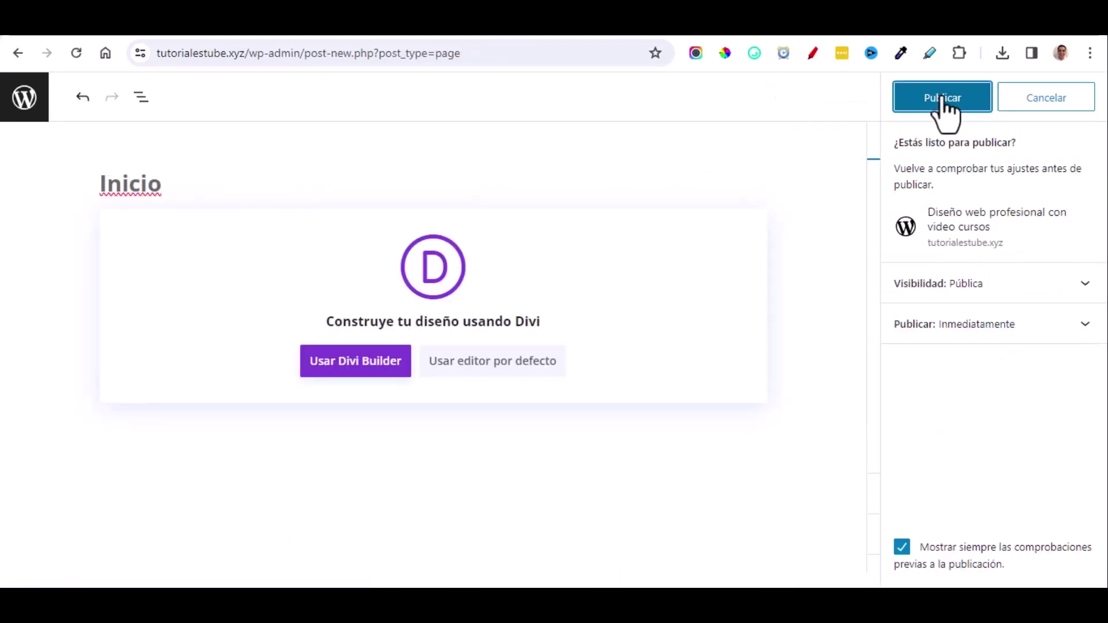
click(946, 99)
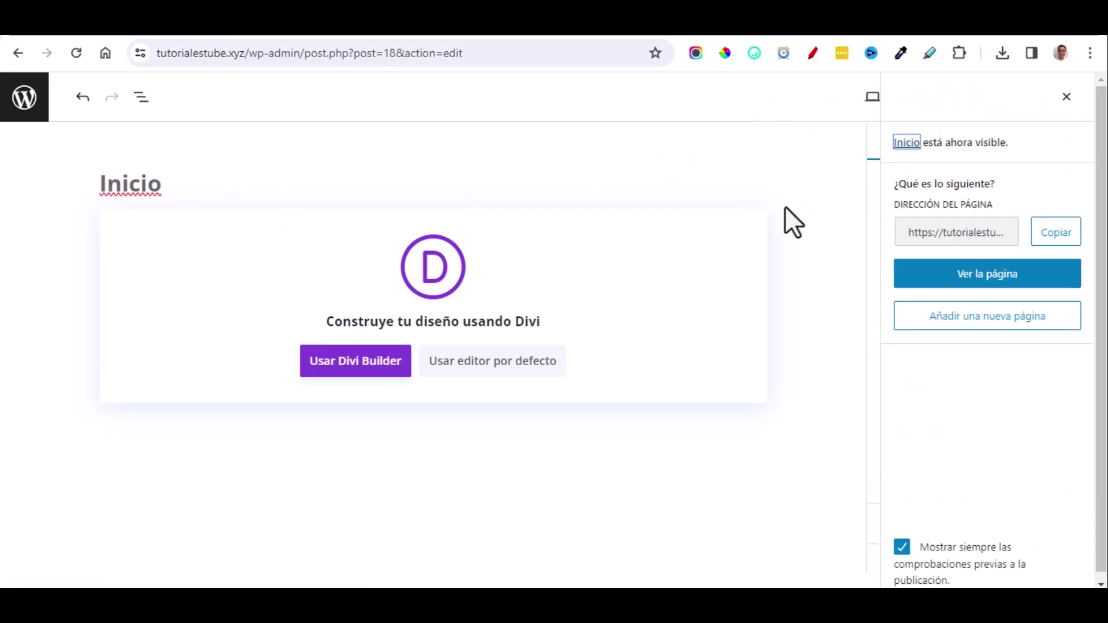
click(369, 364)
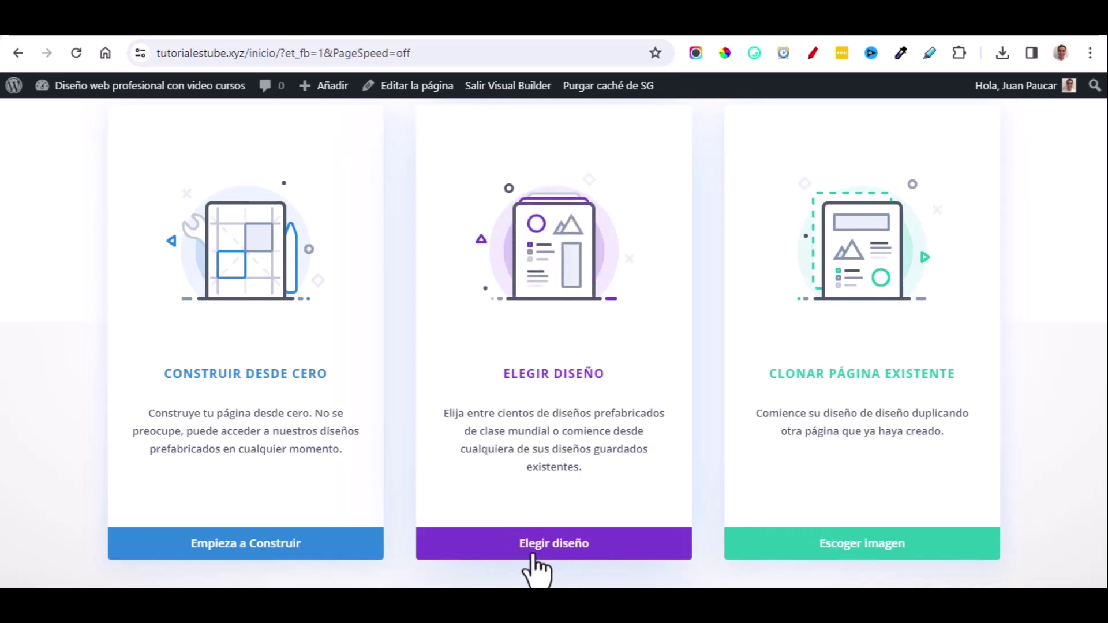
Start the page from a predefined design and filter the layout packs by the Education category.
click(577, 551)
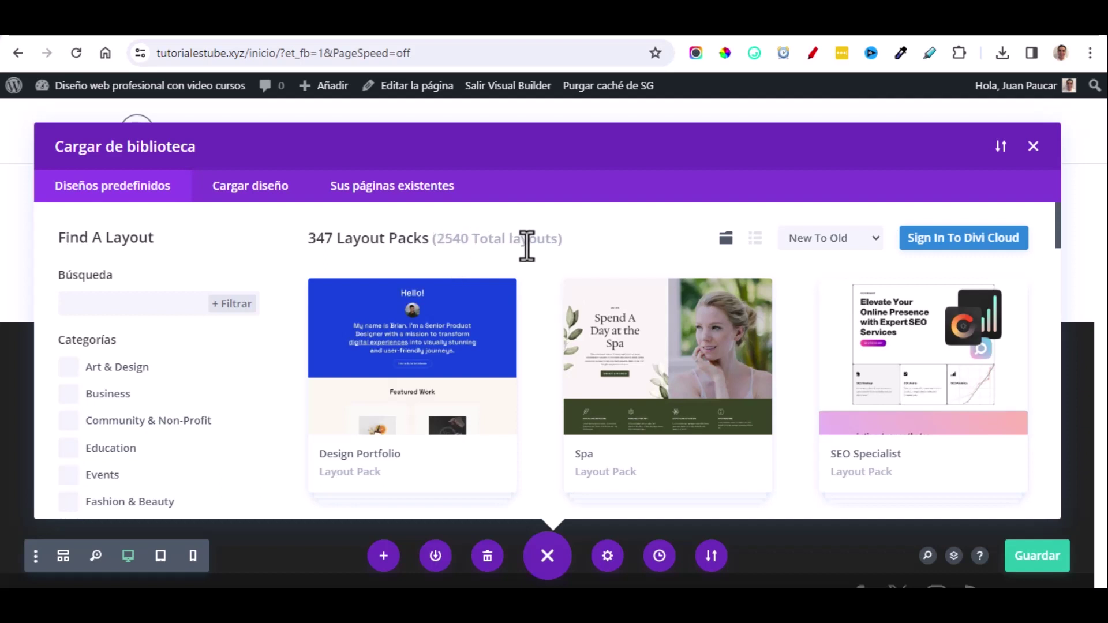
scroll(546, 339, down, 8)
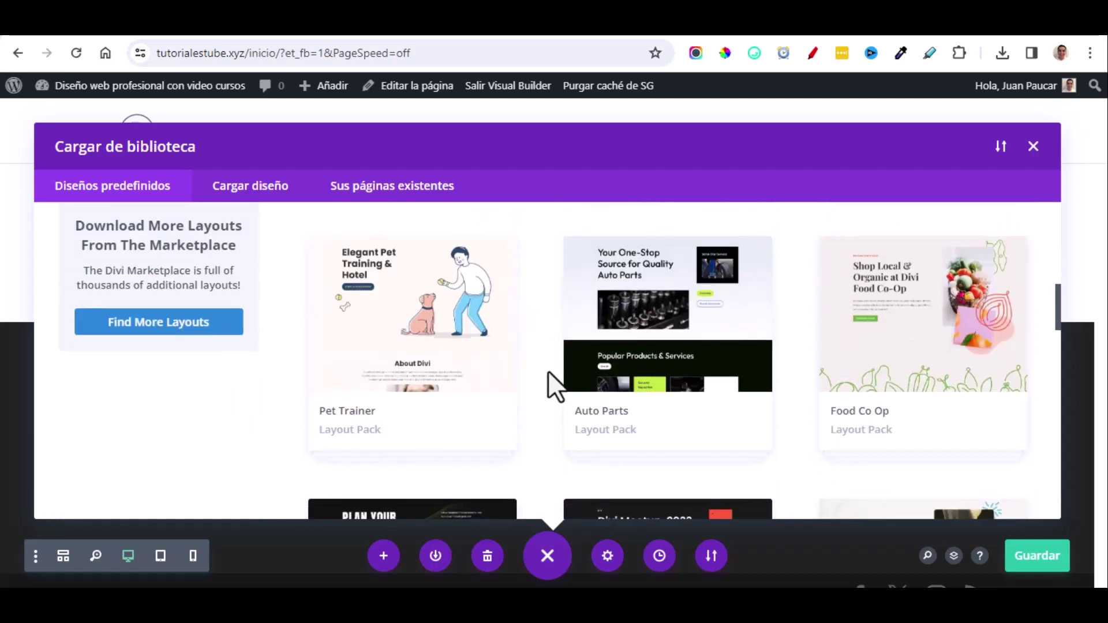
scroll(548, 370, down, 4)
scroll(548, 370, up, 12)
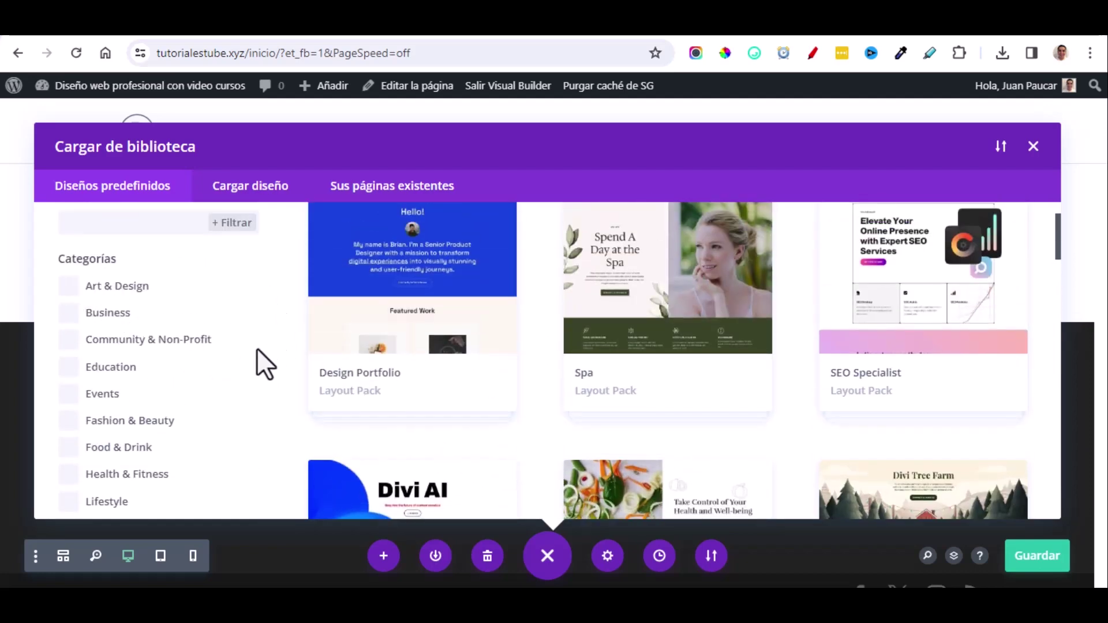
scroll(257, 348, down, 3)
scroll(257, 348, up, 1)
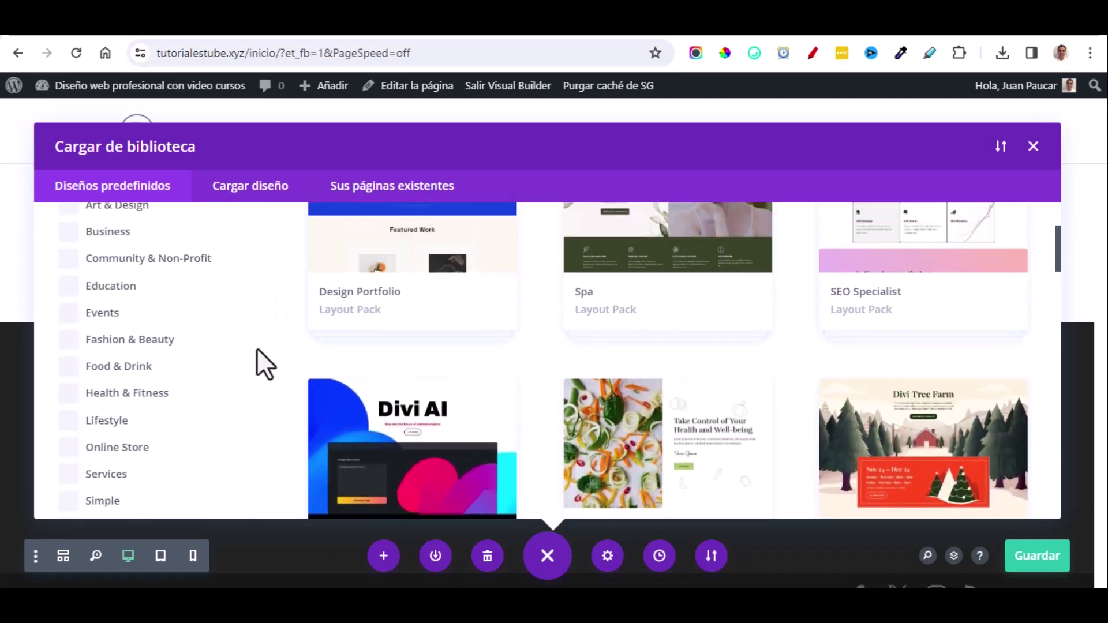
click(69, 287)
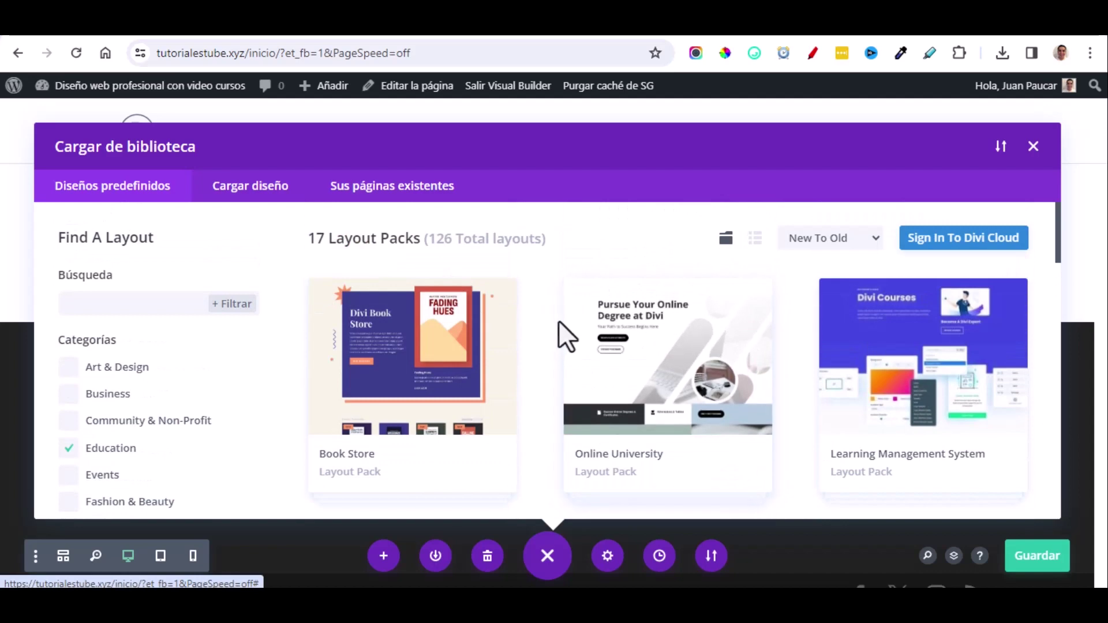
Open the Learning Management (LMS) layout pack and apply its LMS Home layout to the Inicio page.
scroll(542, 335, down, 4)
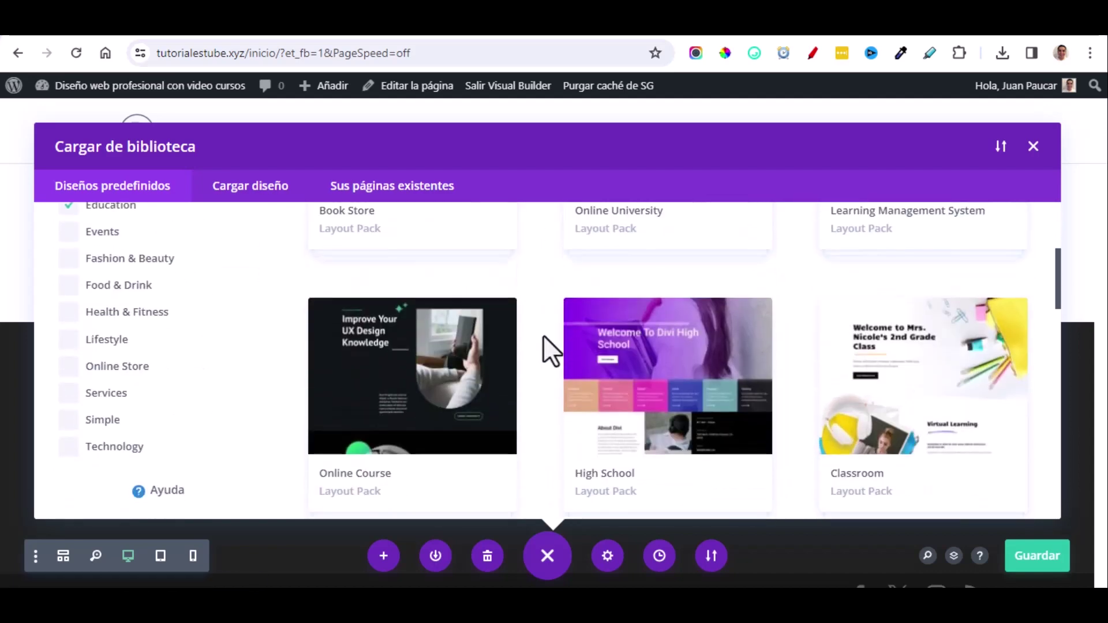
scroll(543, 334, down, 10)
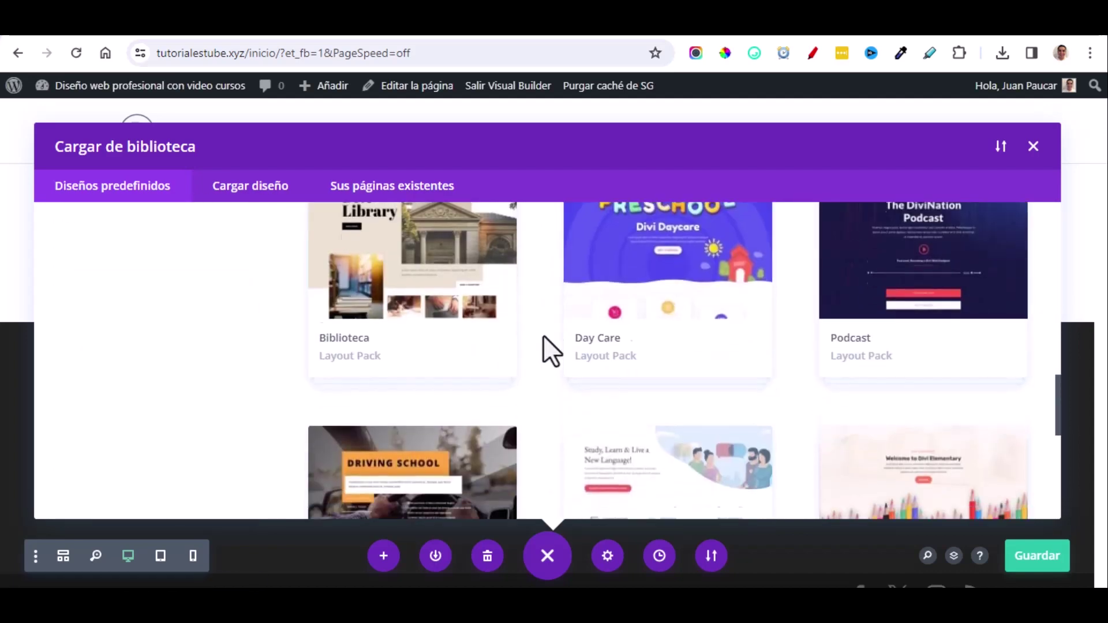
scroll(542, 336, down, 5)
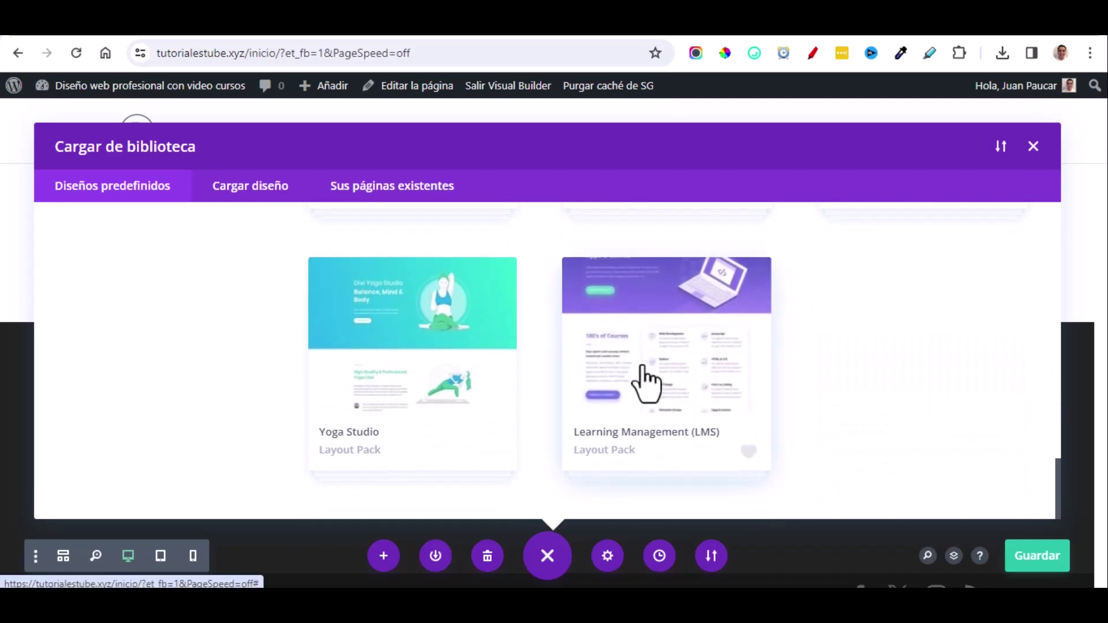
click(618, 372)
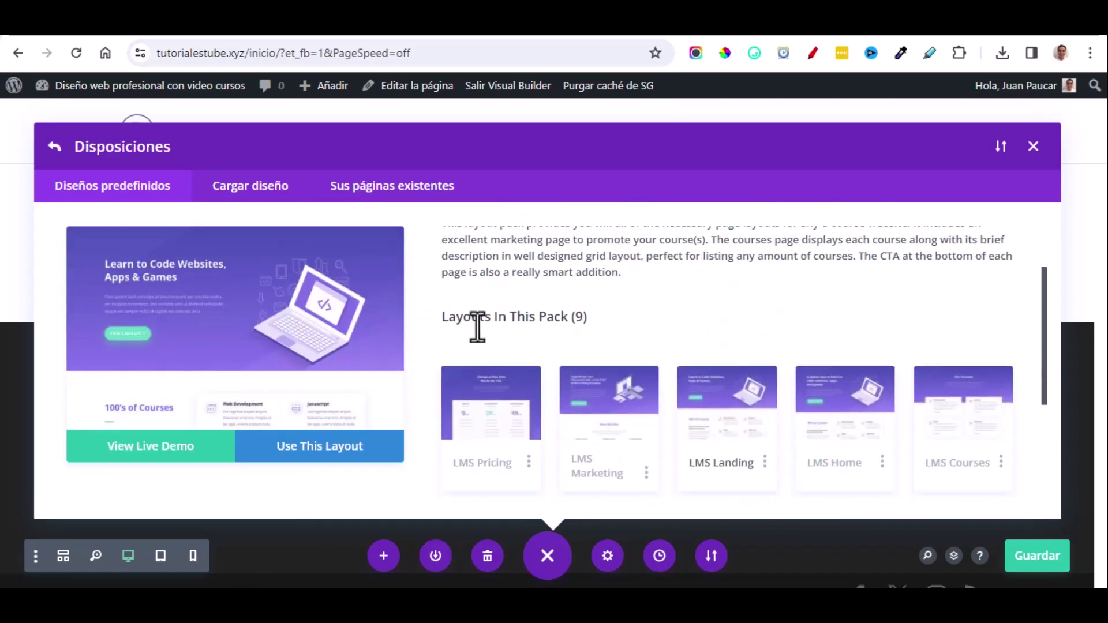
scroll(477, 327, down, 2)
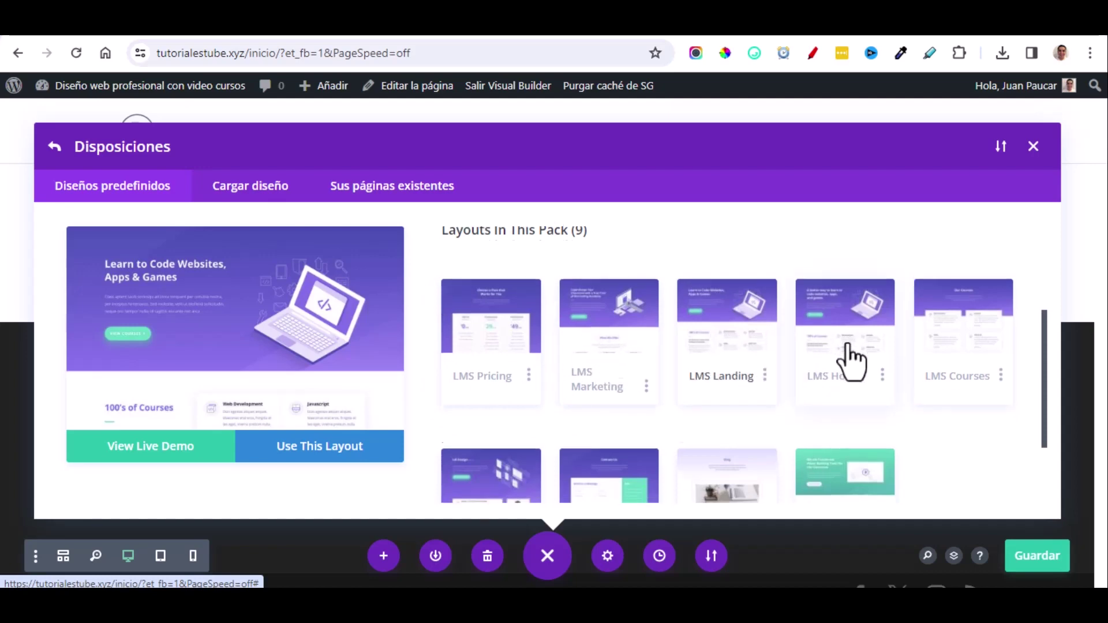
scroll(848, 358, down, 2)
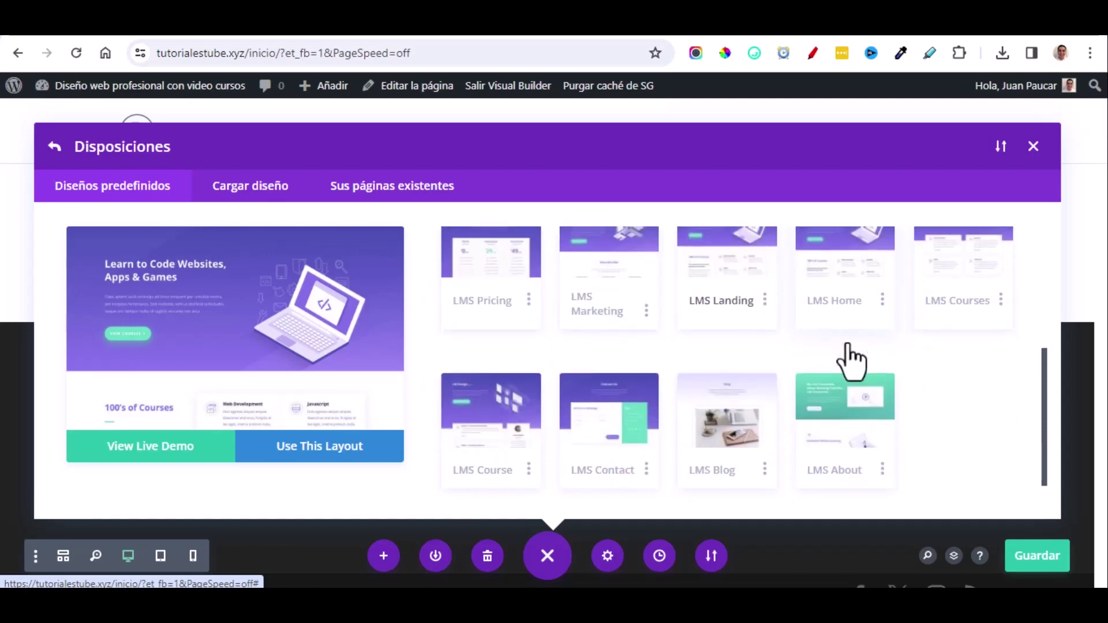
click(844, 292)
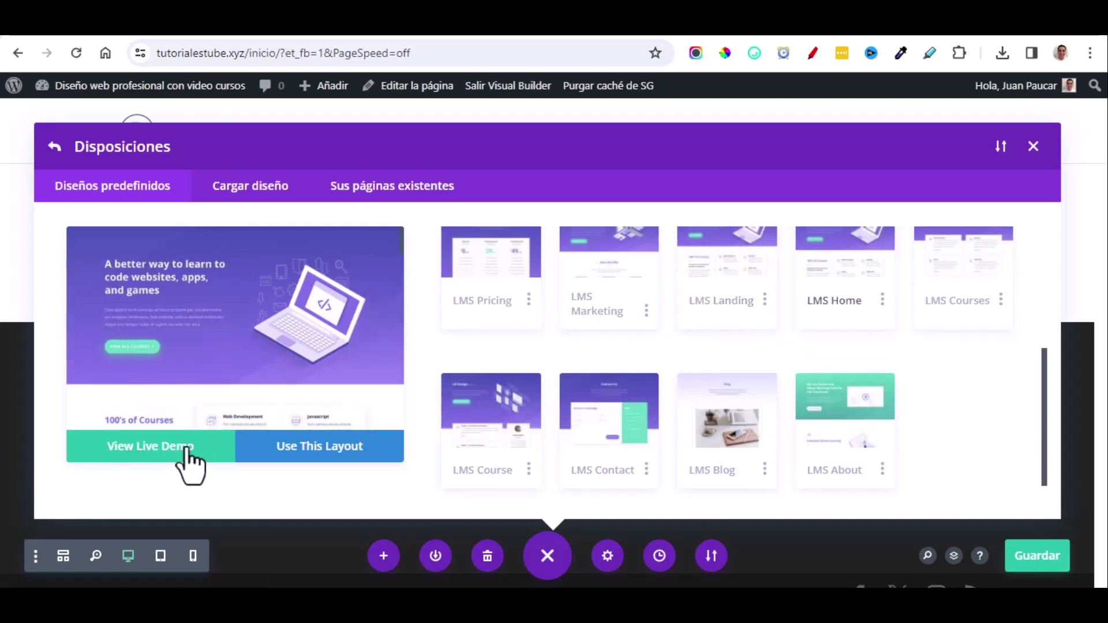
click(336, 453)
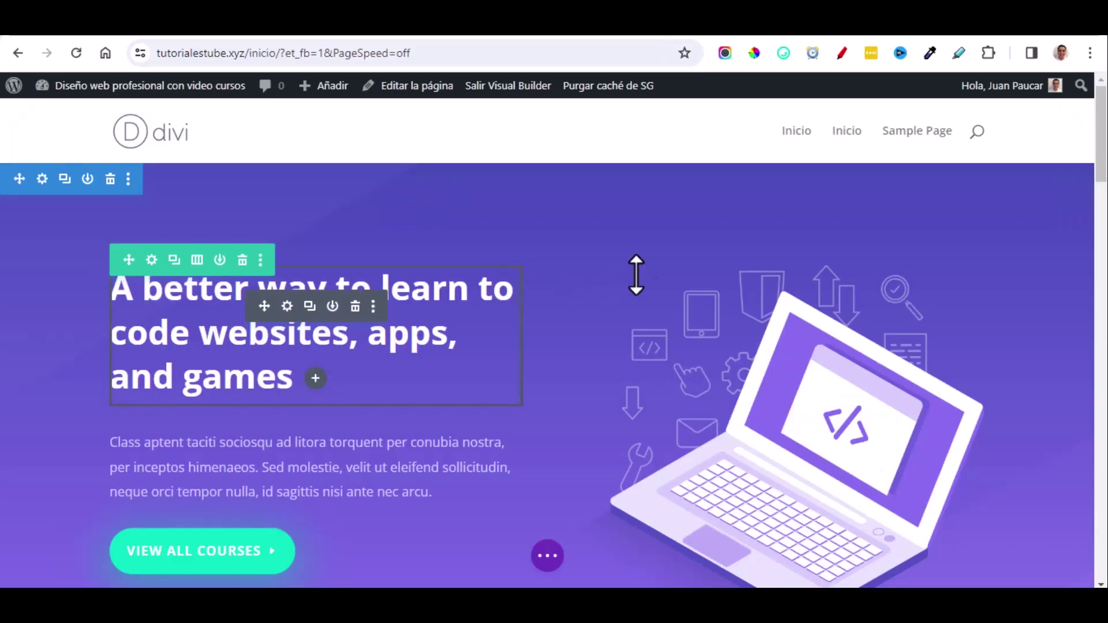
Open the background image chooser from the Fondo settings of the hero section.
scroll(544, 278, down, 13)
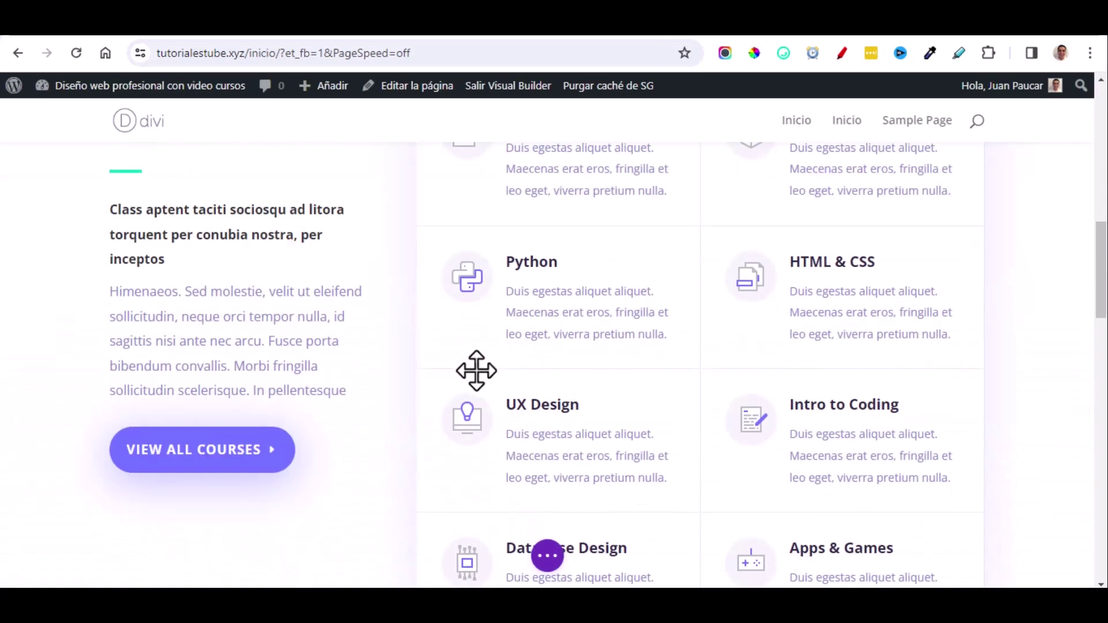
scroll(491, 404, down, 5)
scroll(773, 444, up, 5)
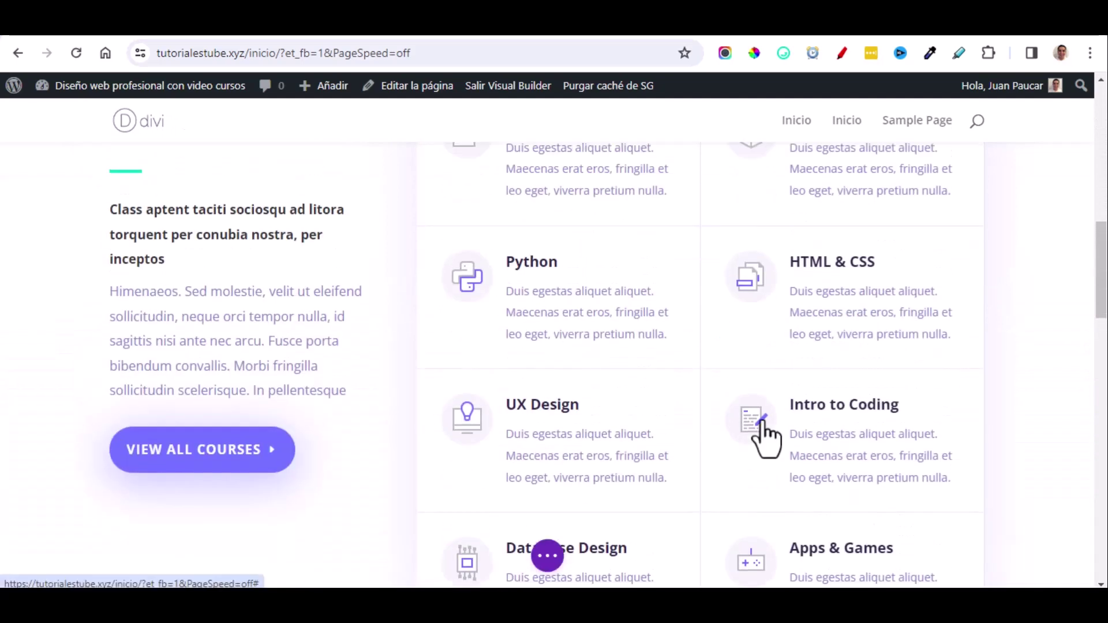
scroll(766, 438, up, 12)
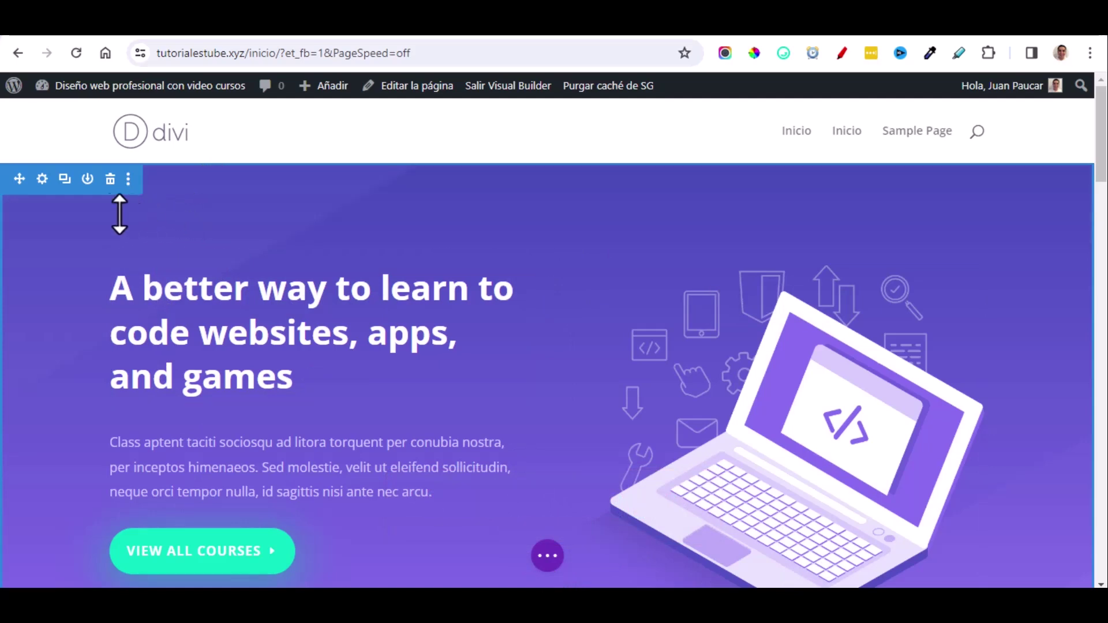
click(42, 180)
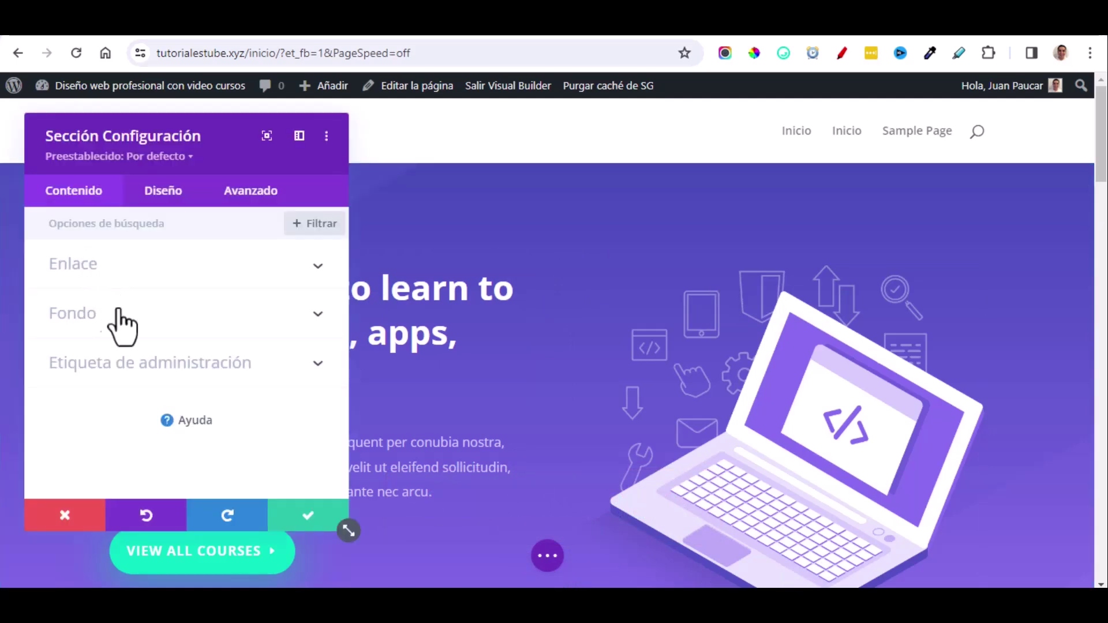
click(88, 323)
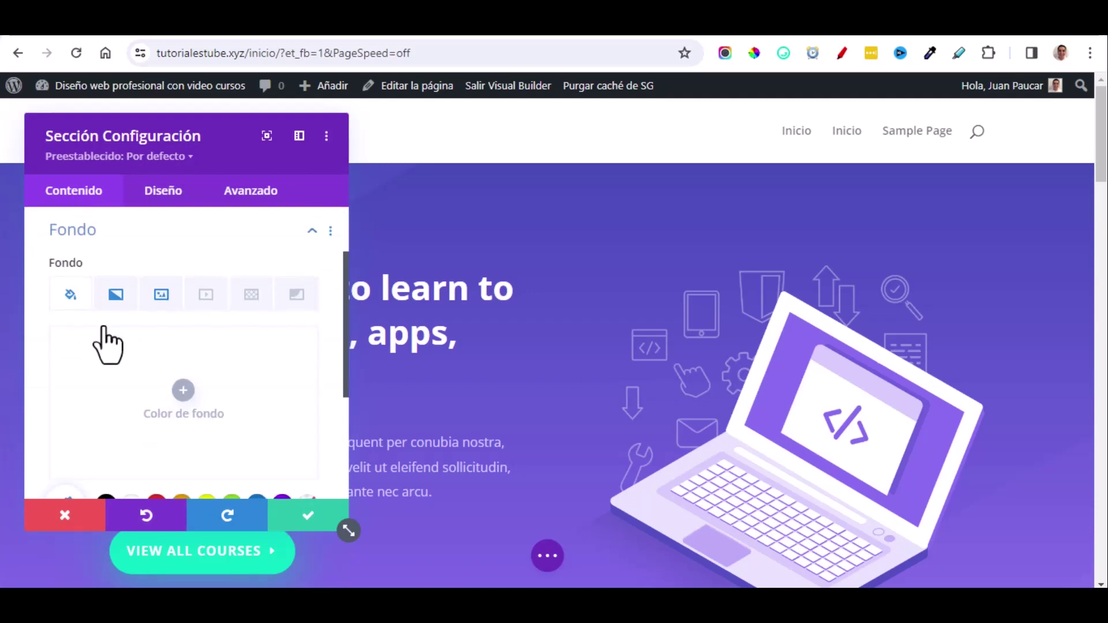
click(159, 296)
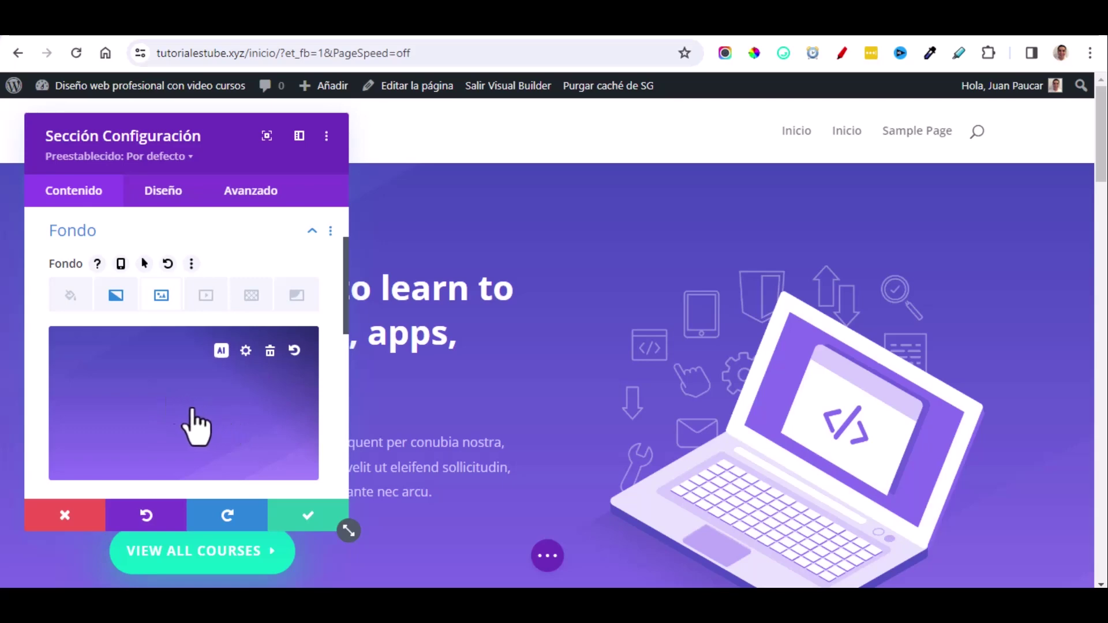
click(246, 351)
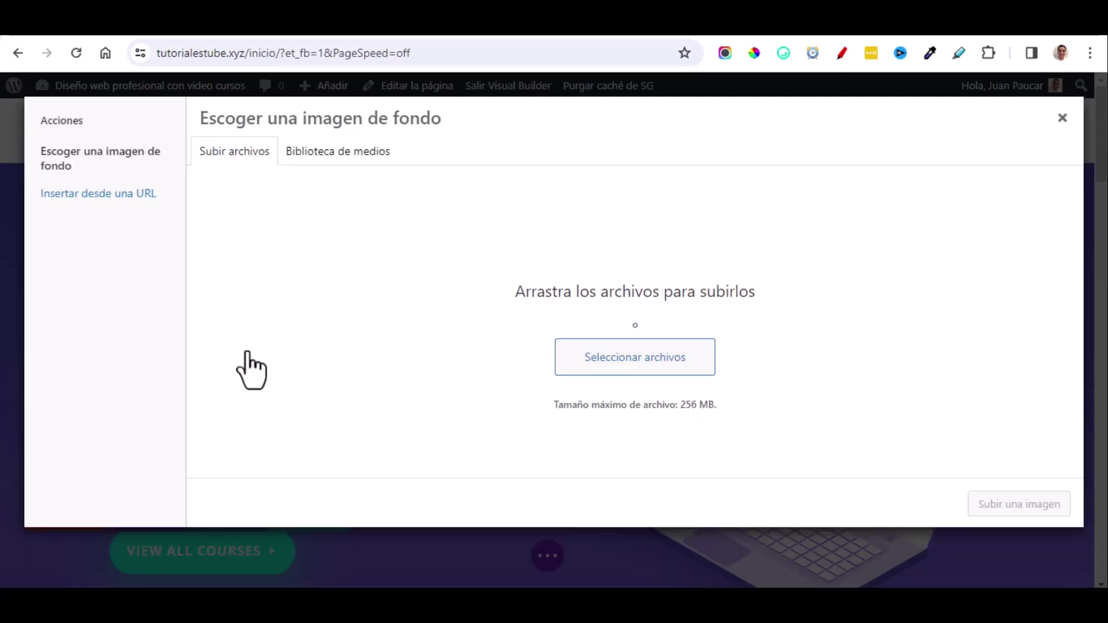
Upload all the images in the Fotos-imagenes DIVI folder within Downloads to the media library.
click(615, 360)
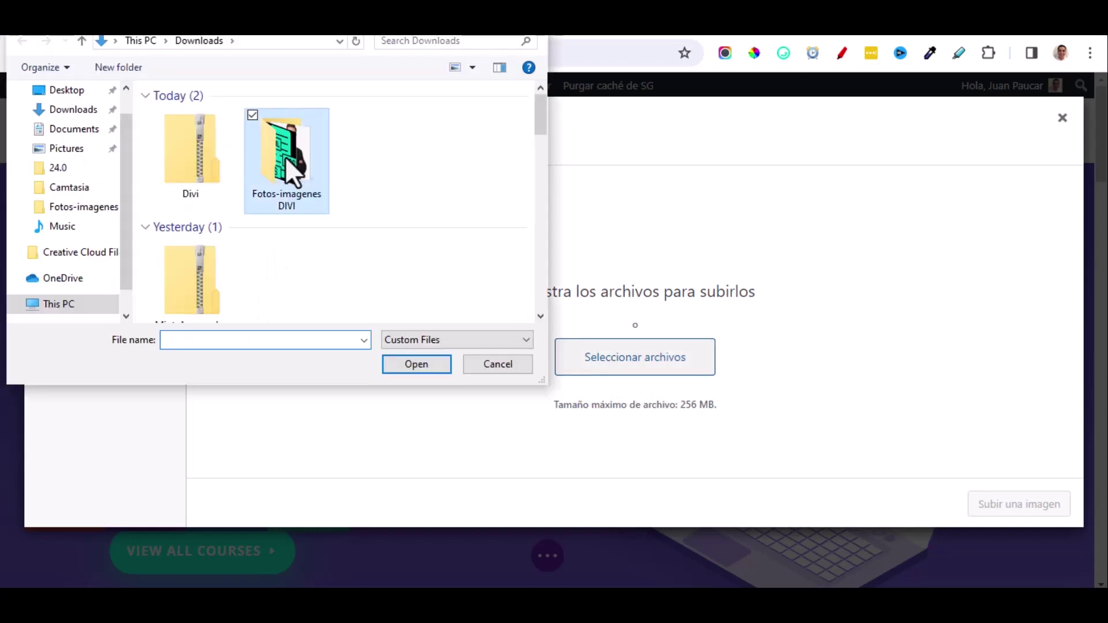
double_click(286, 159)
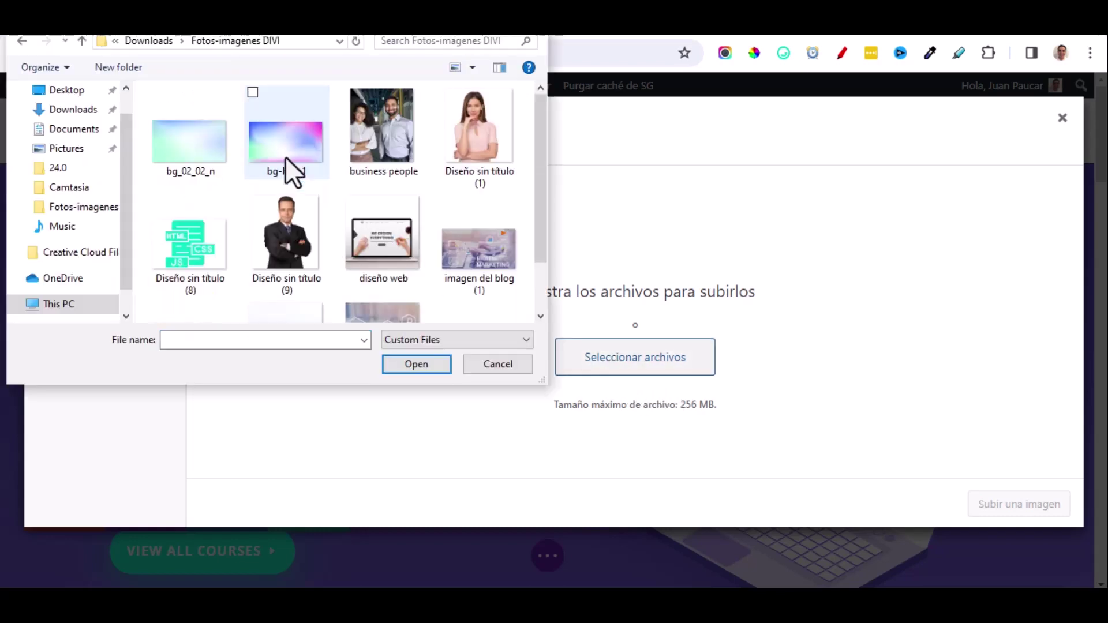
click(192, 136)
scroll(346, 230, down, 1)
shift+click(410, 275)
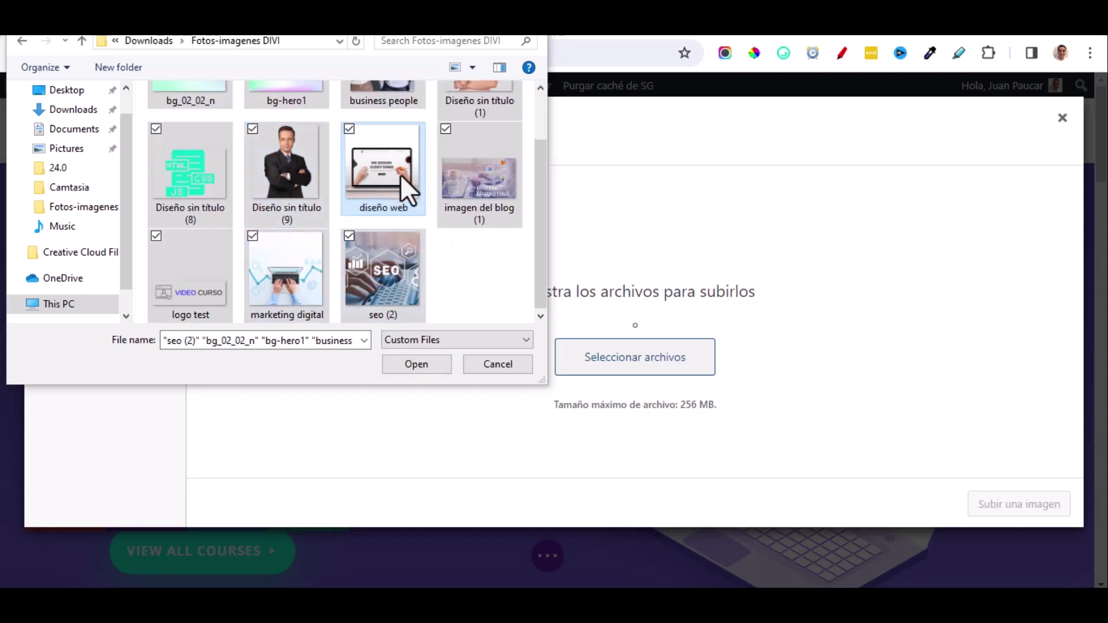
click(406, 369)
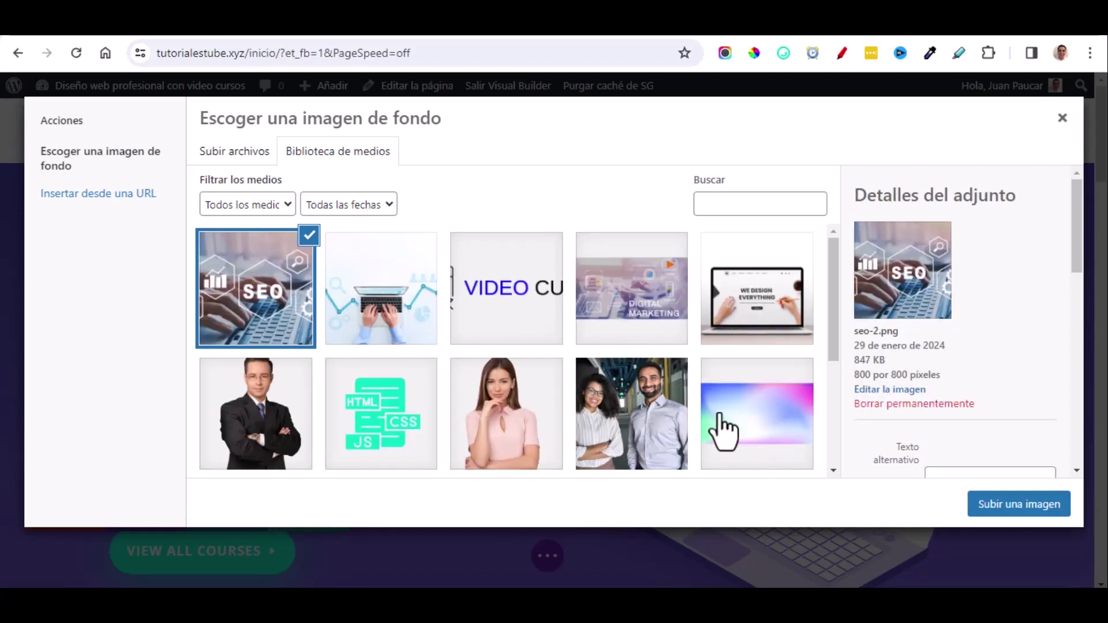
Set bg-hero1.png as the hero section's background image and save the section settings.
click(740, 430)
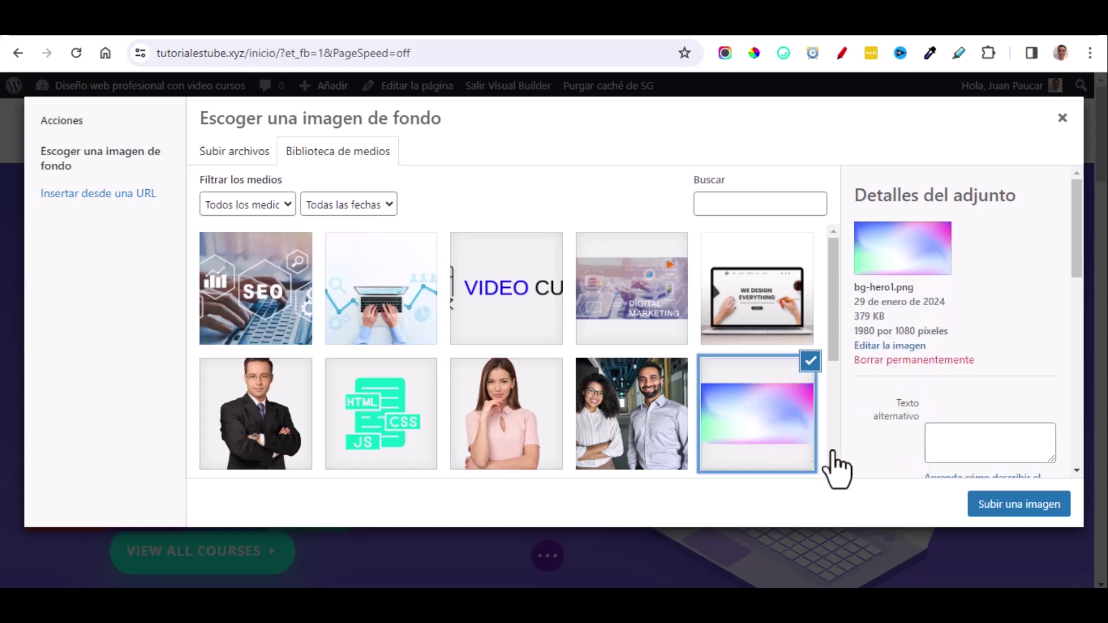
click(1013, 511)
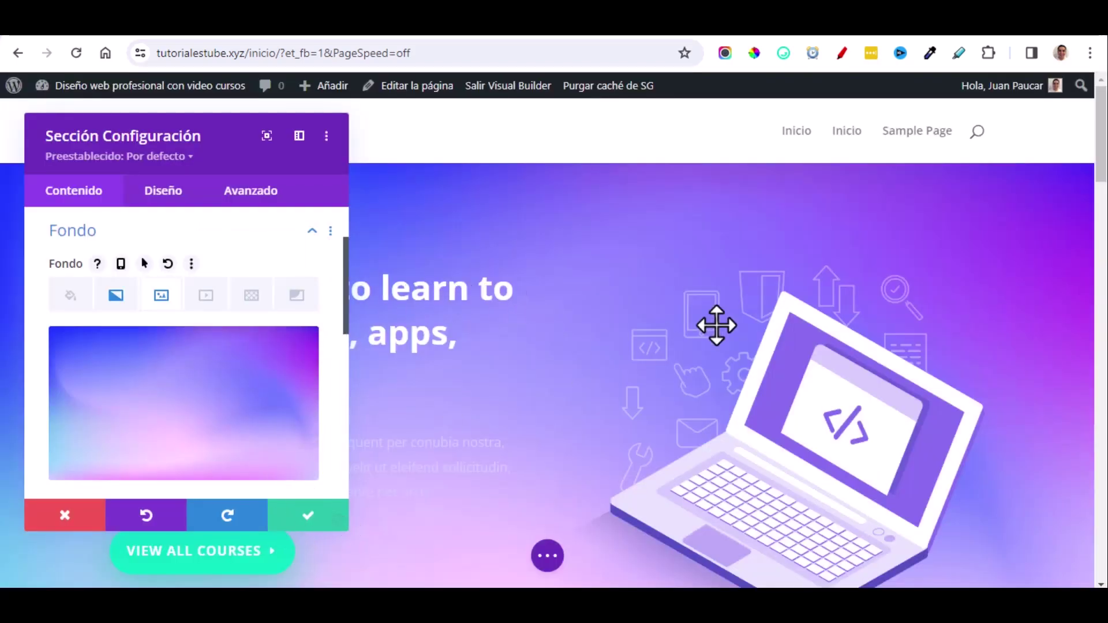
scroll(694, 316, down, 5)
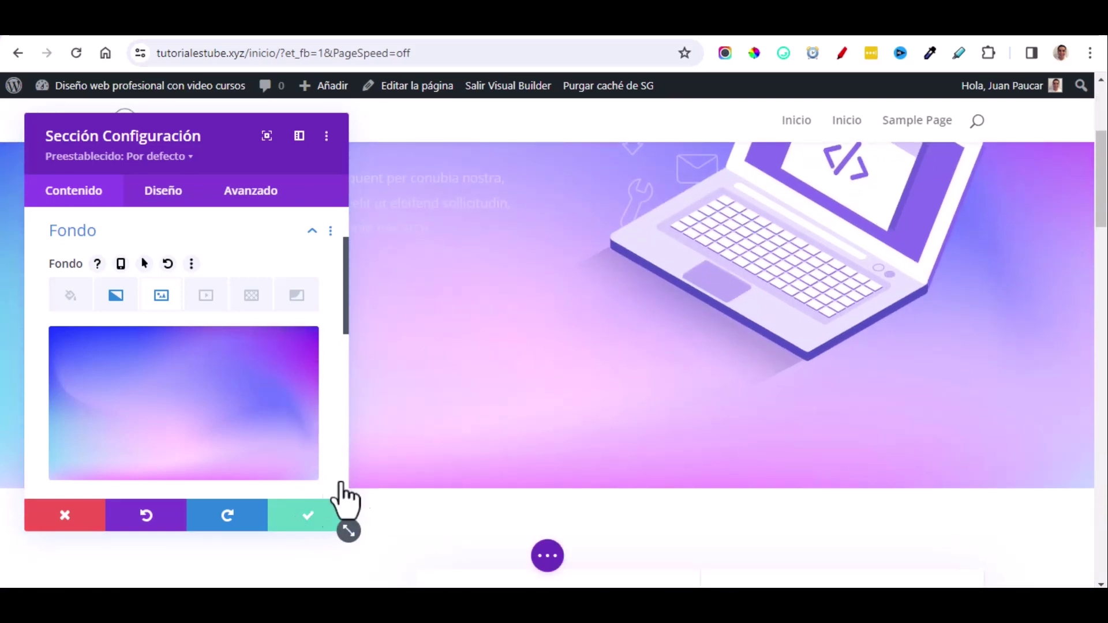
click(340, 511)
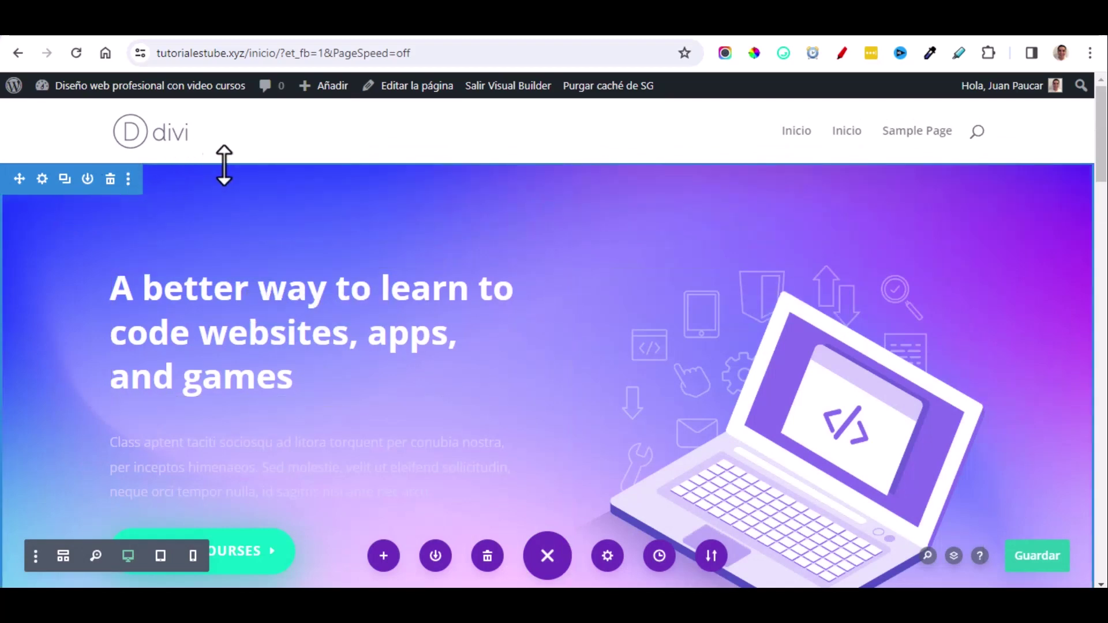
Examine the hero section's structure of section, row and modules in wireframe view and back in desktop view.
scroll(506, 370, down, 3)
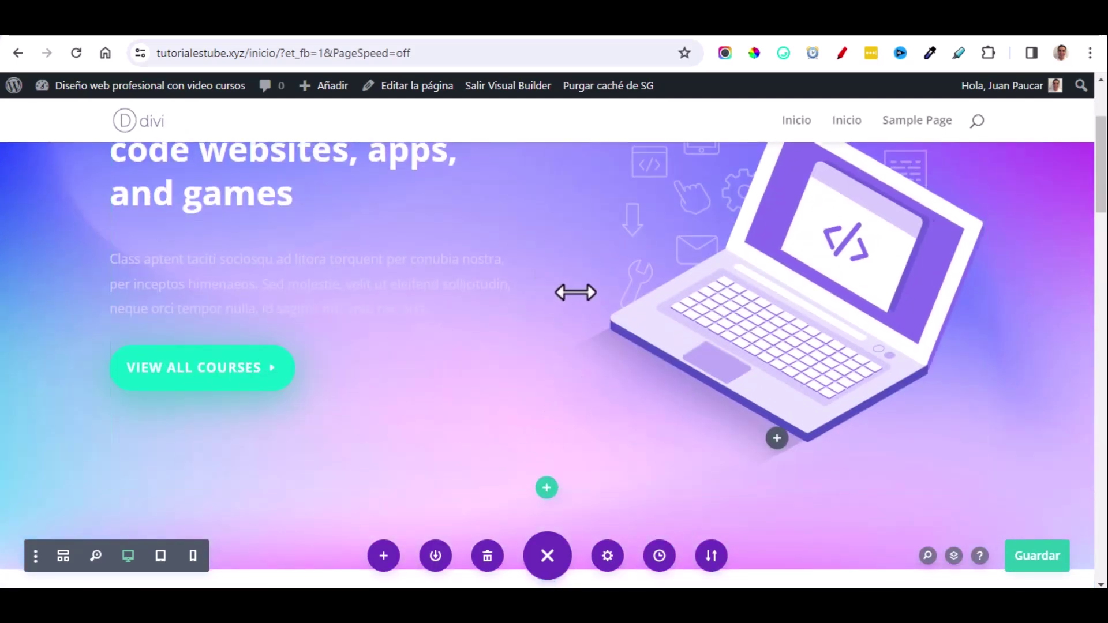
scroll(252, 247, up, 3)
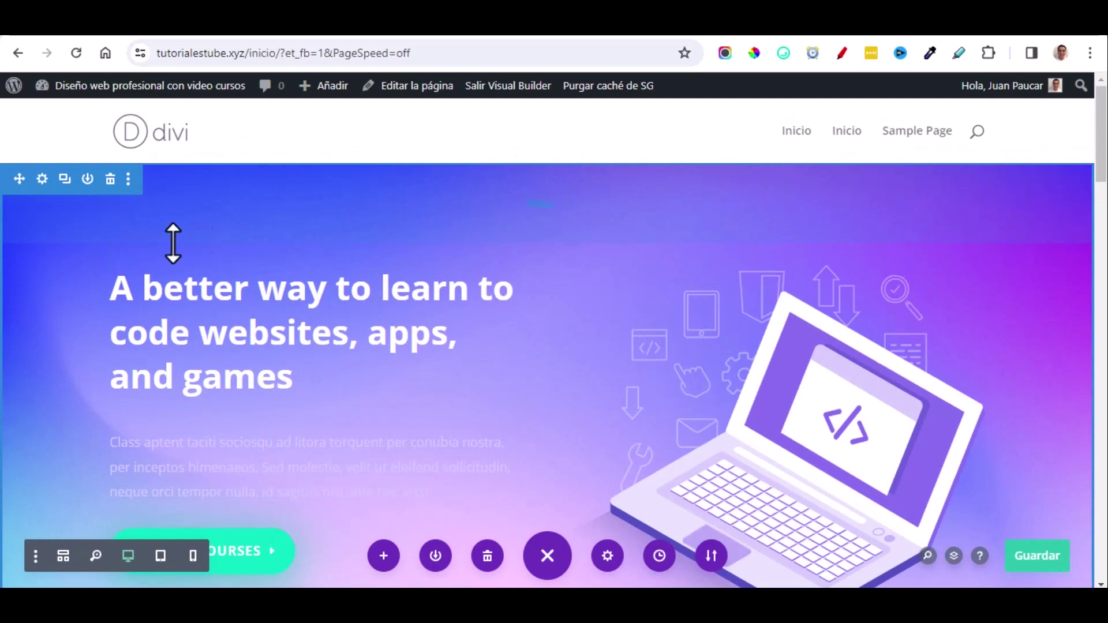
click(63, 556)
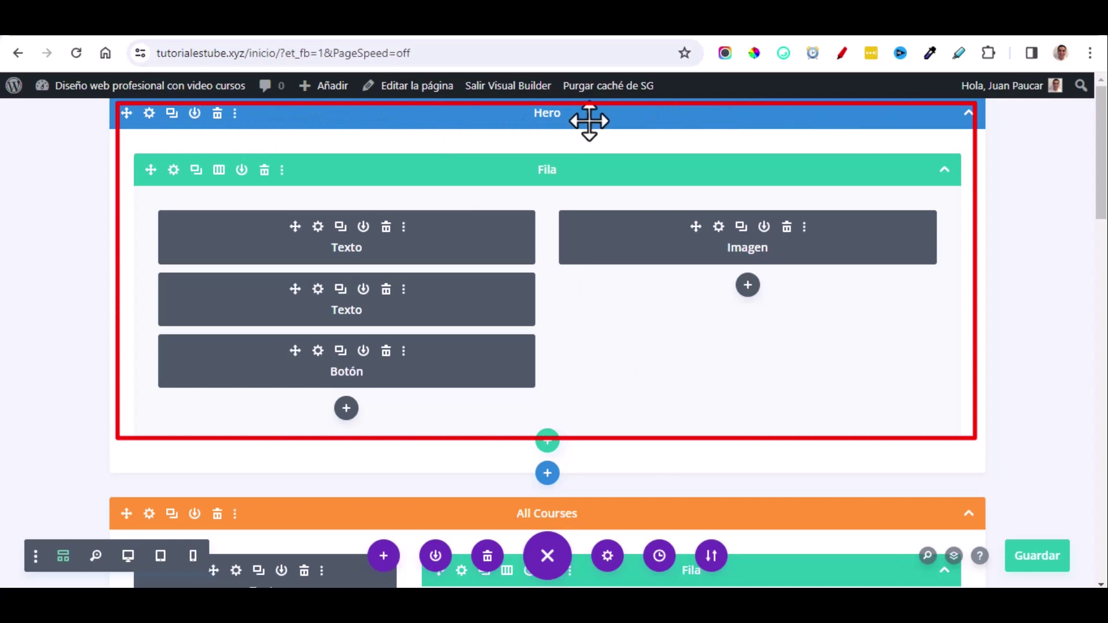
click(128, 555)
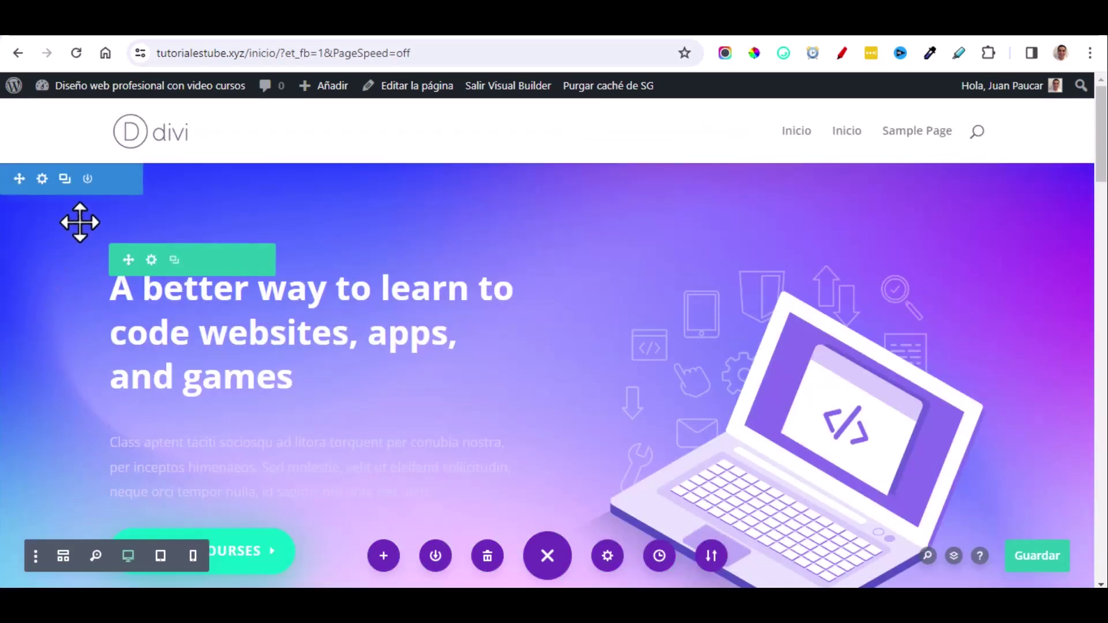
scroll(1046, 277, down, 5)
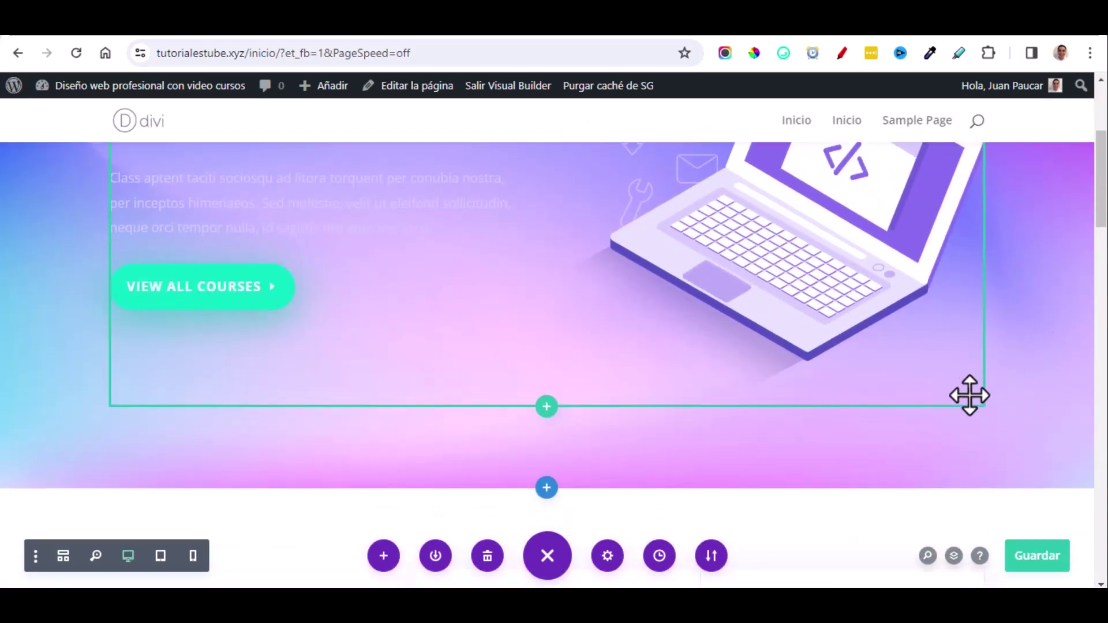
scroll(969, 395, up, 3)
scroll(956, 398, up, 2)
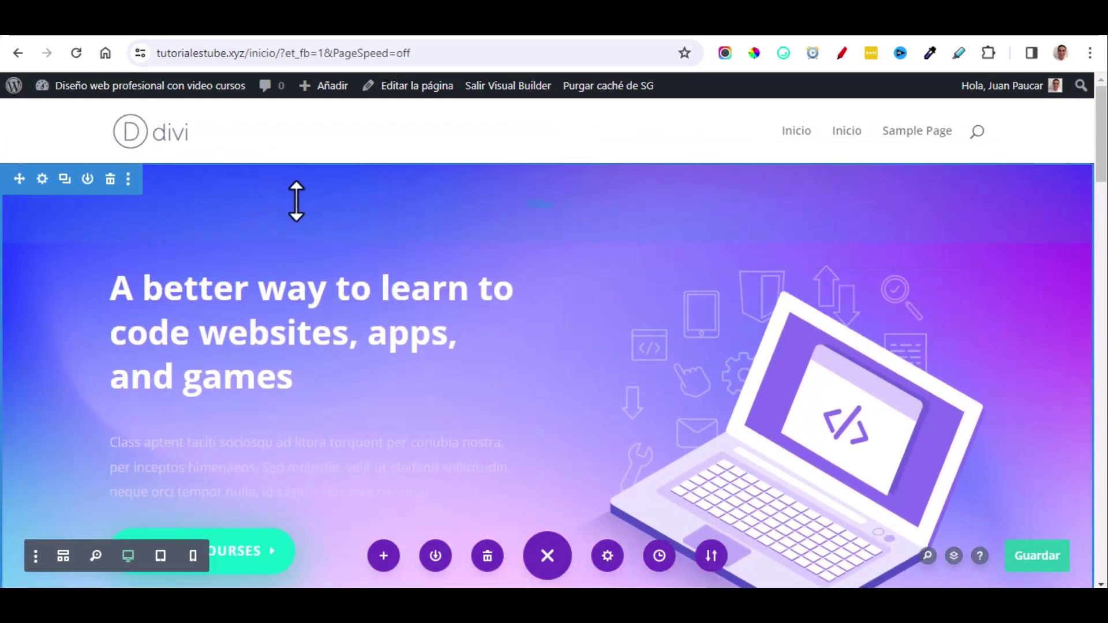
mouse_move(425, 254)
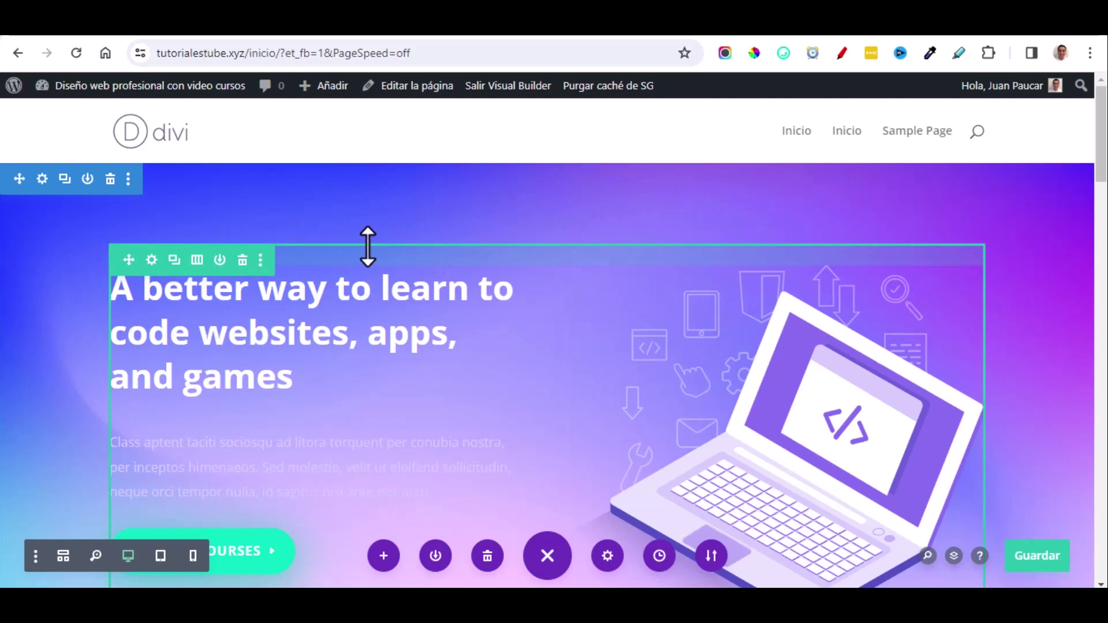
Compare the hero row's text, button and image modules in wireframe with the desktop view, down to the start of the courses section.
mouse_move(462, 246)
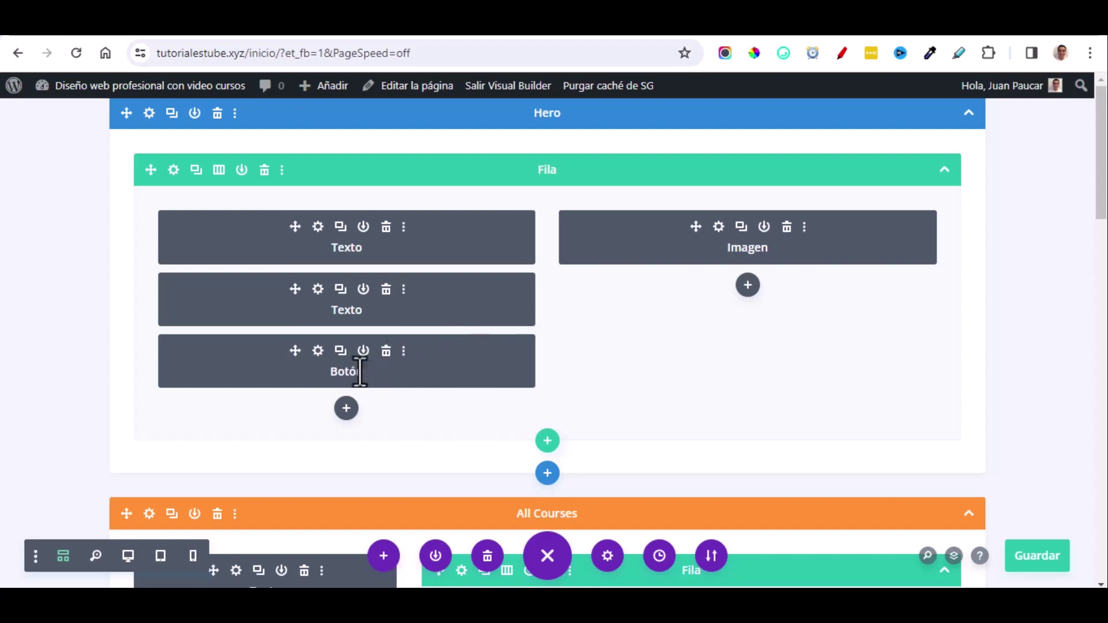
click(129, 556)
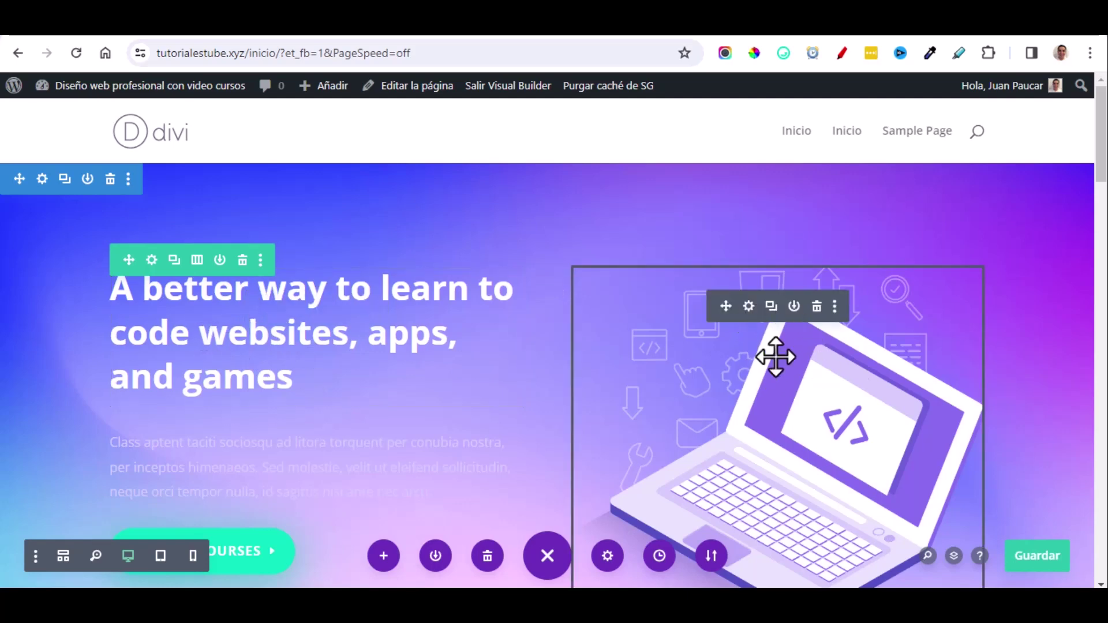
scroll(475, 388, down, 2)
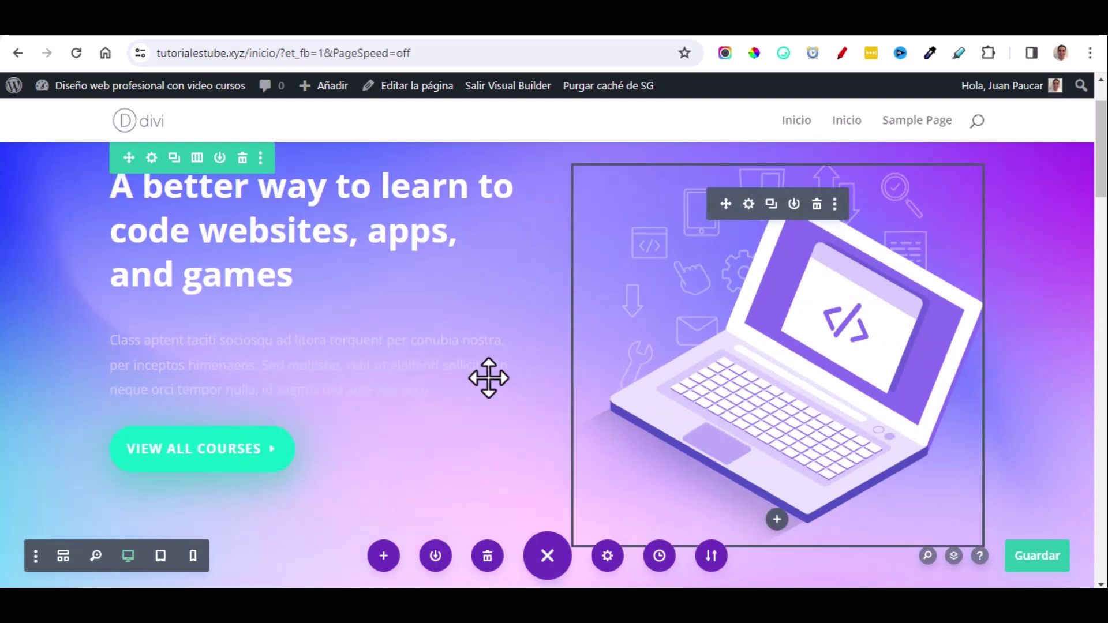
scroll(487, 376, down, 1)
scroll(479, 385, down, 1)
scroll(440, 401, down, 1)
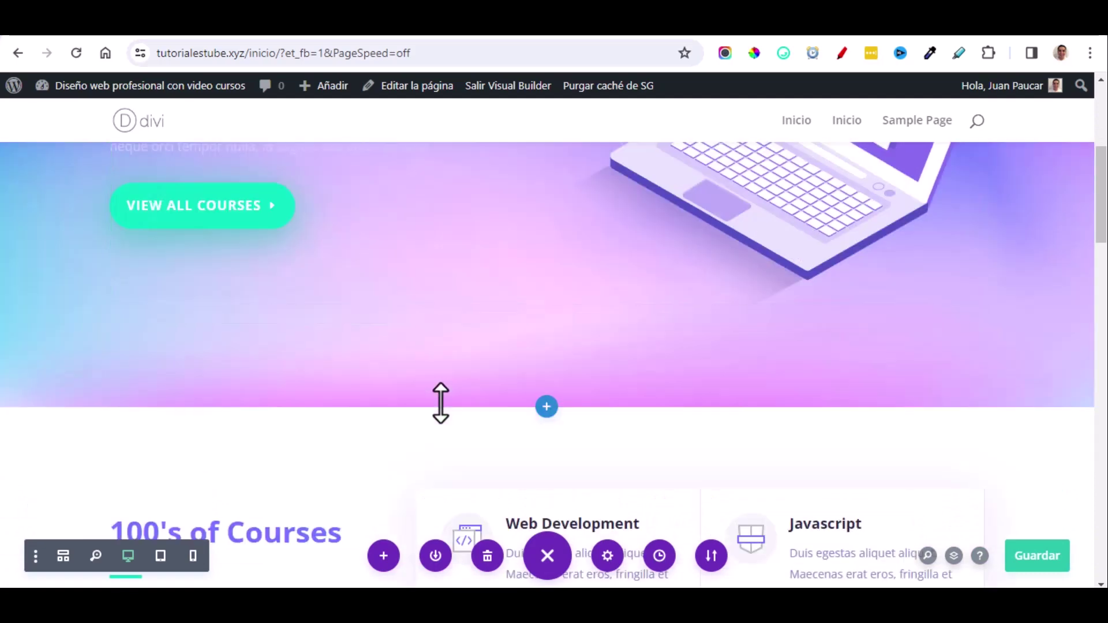
scroll(440, 402, up, 2)
scroll(440, 403, up, 3)
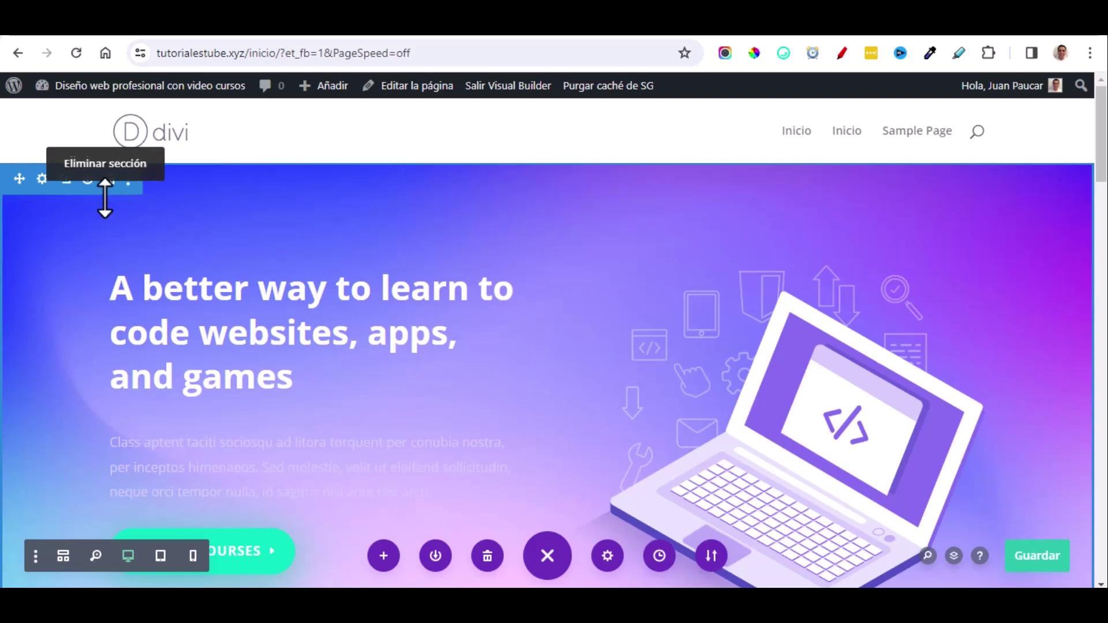
Examine the settings of the hero's heading module, its row and its section, closing each one unchanged.
mouse_move(168, 276)
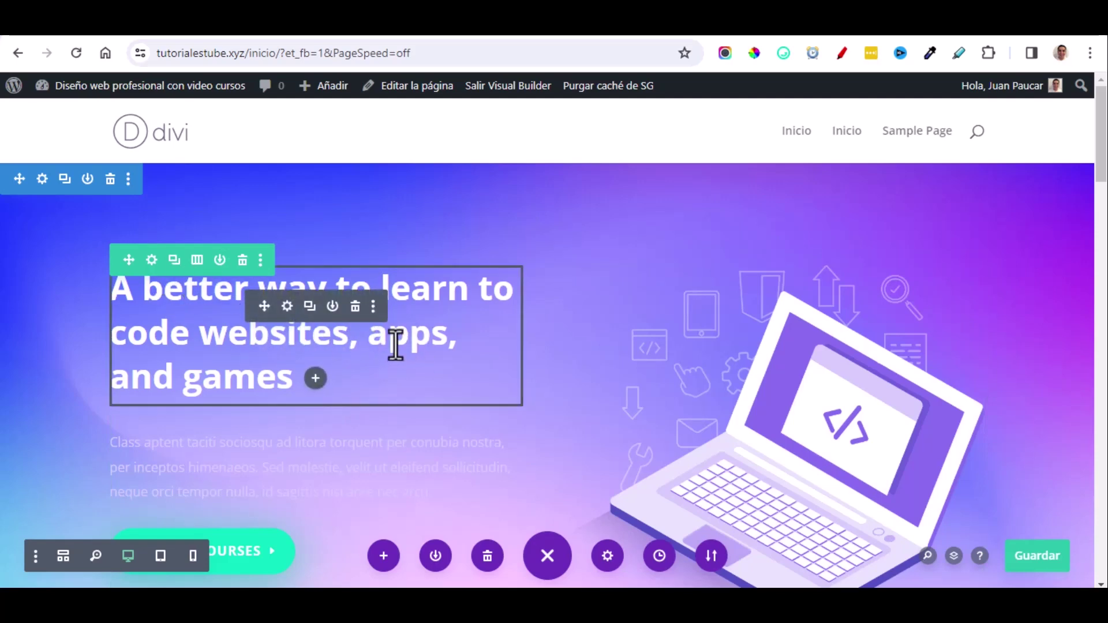
click(287, 307)
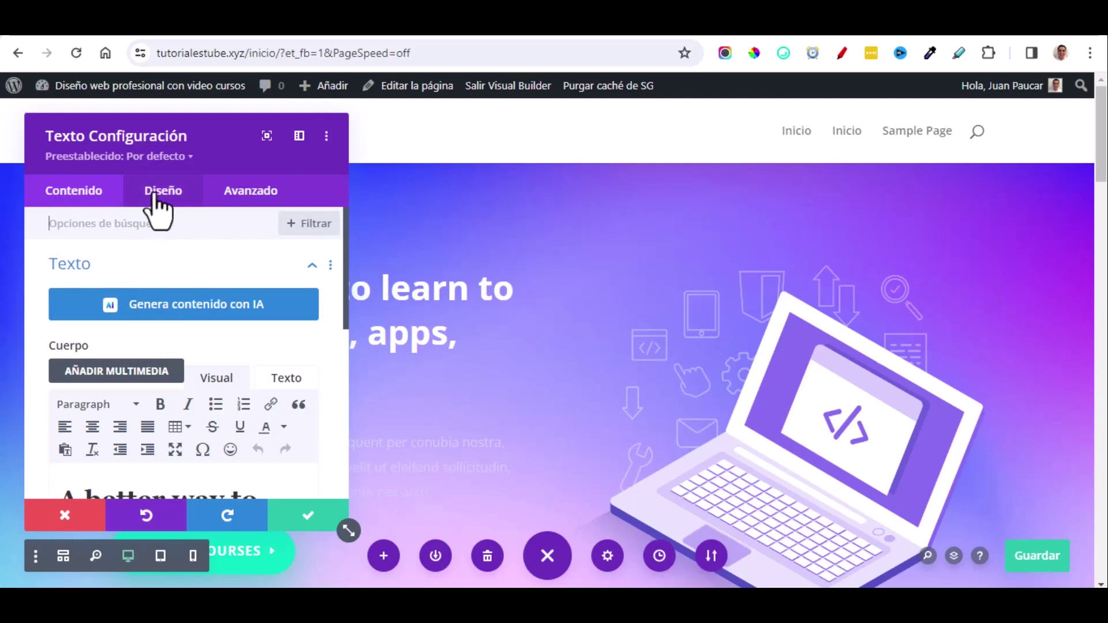
click(307, 515)
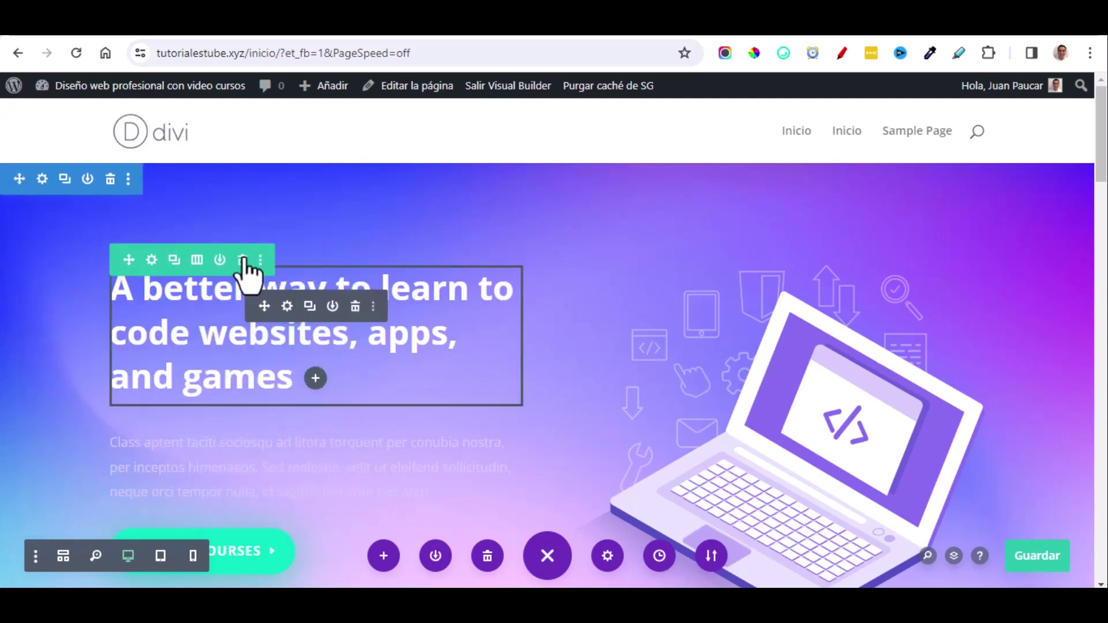
click(151, 260)
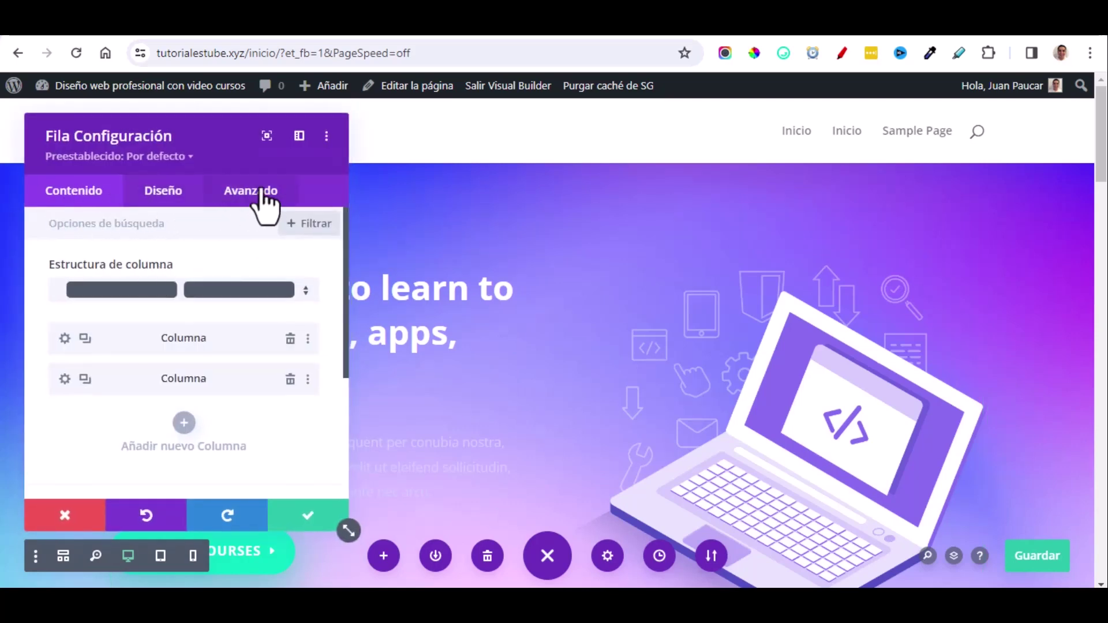
click(312, 523)
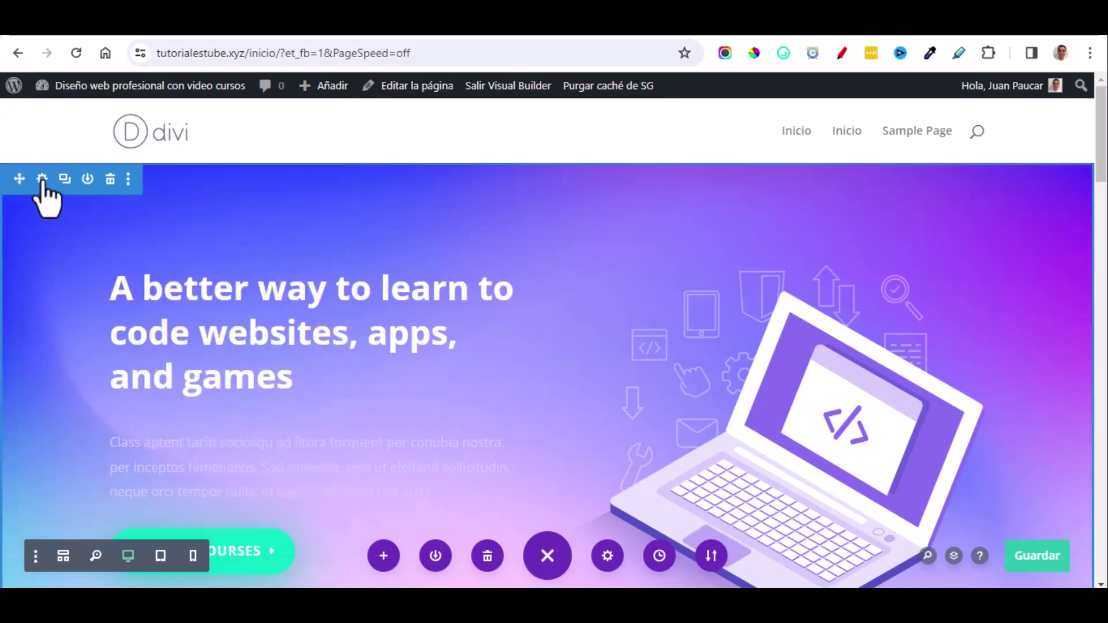
click(42, 179)
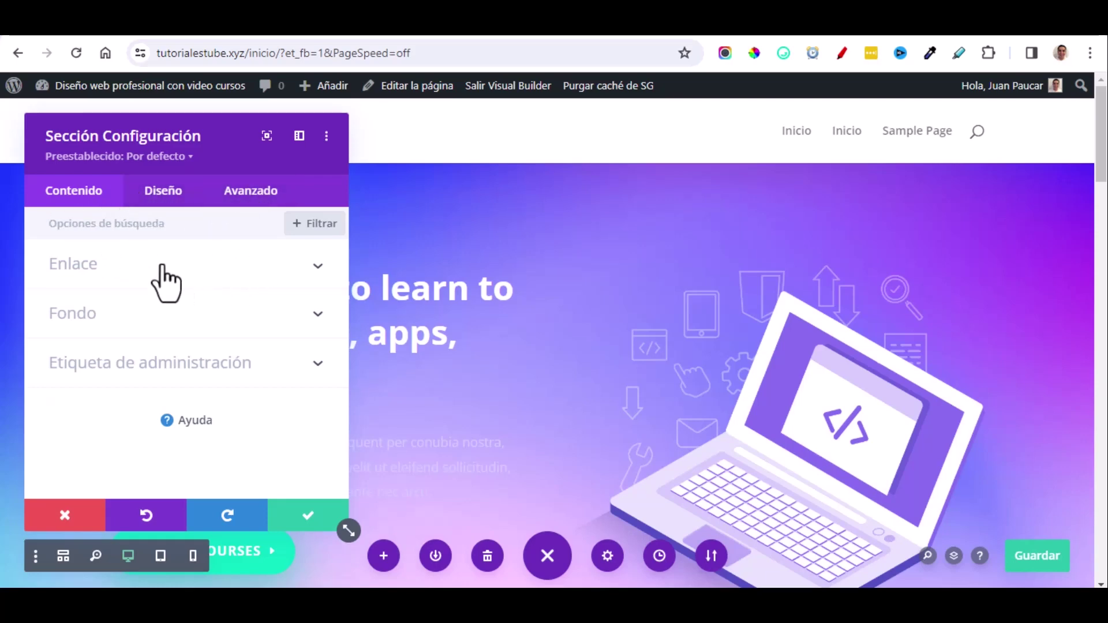
click(140, 225)
click(309, 519)
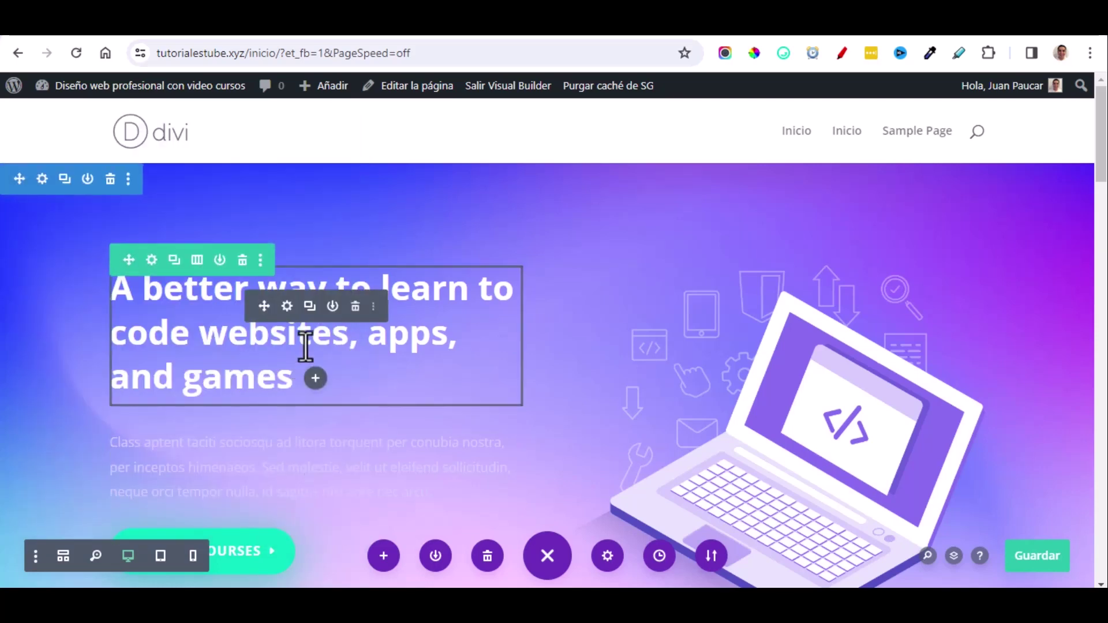
Replace the hero heading with "APRENDE CON LOS MEJORES DE LA INDUSTRIA", copied from the Video Curso sample on tiendajuan.com.
click(286, 307)
scroll(258, 330, down, 2)
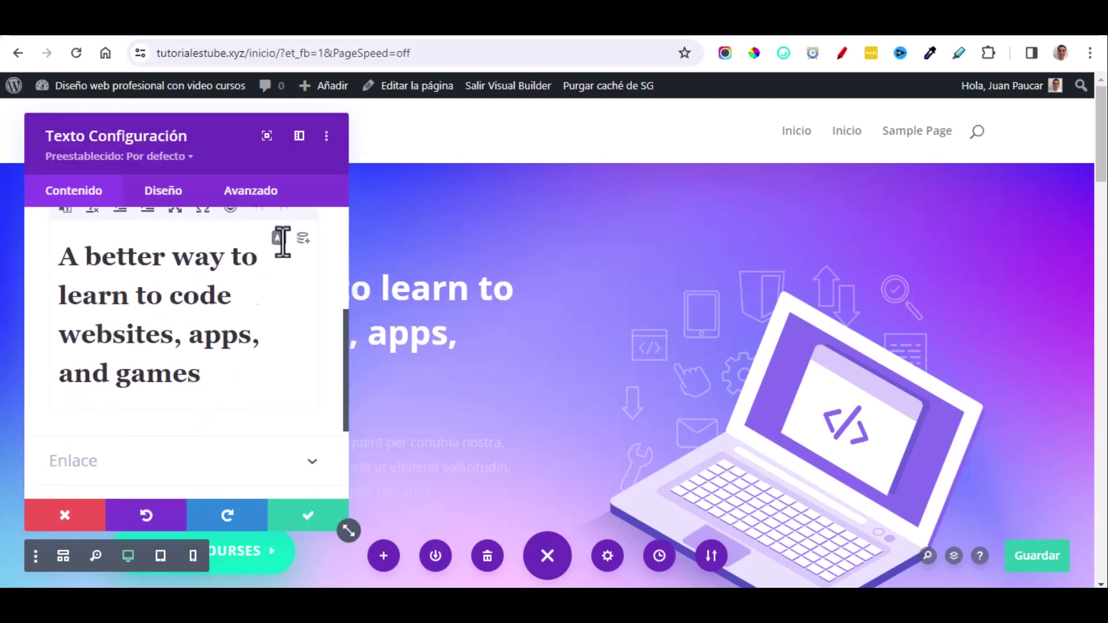
click(383, 36)
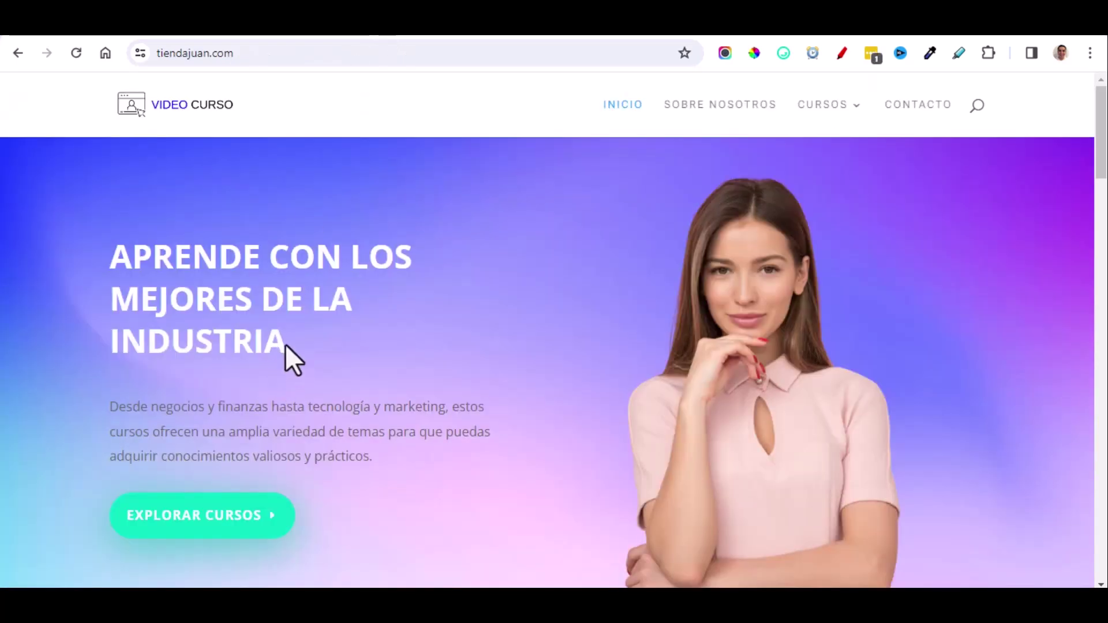
triple_click(326, 321)
key(ctrl+c)
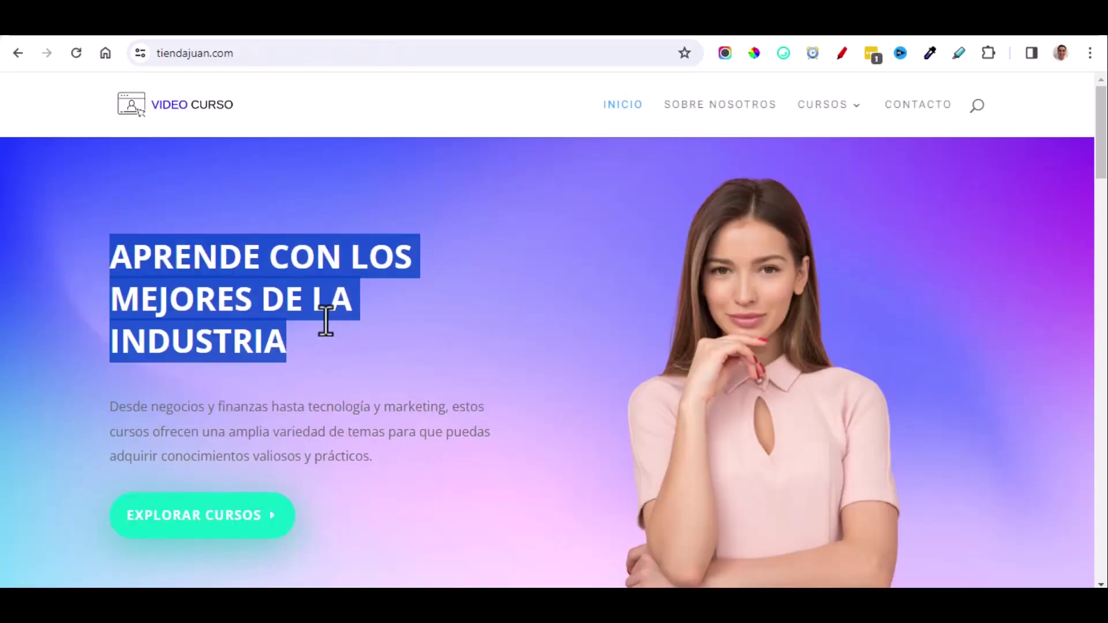
click(104, 35)
click(766, 396)
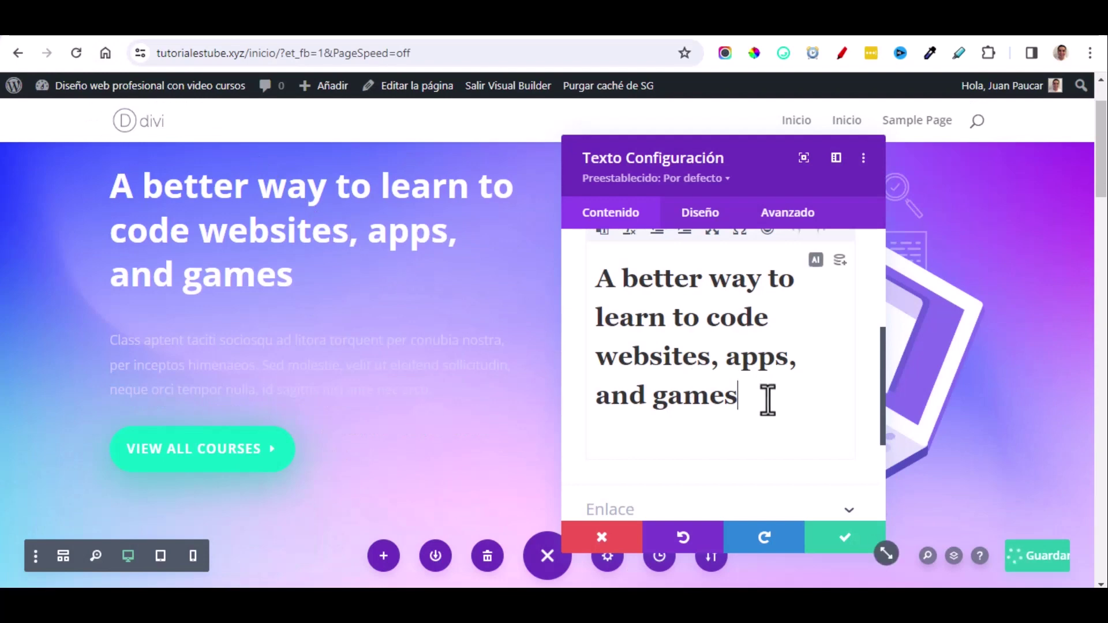
key(ctrl+a)
key(ctrl+v)
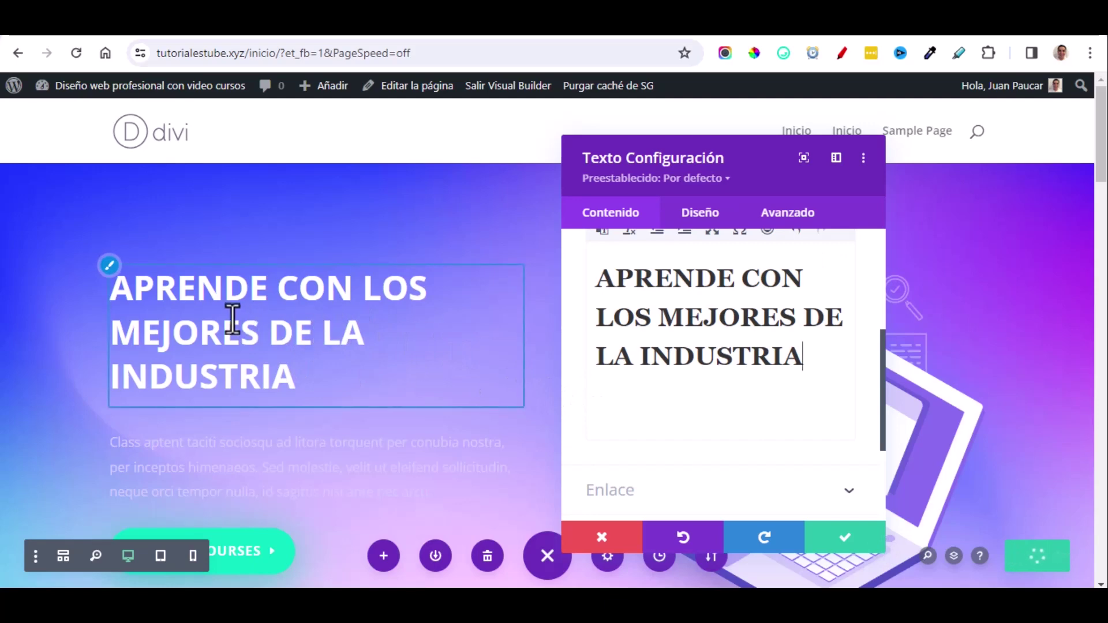
In the heading's H1 design settings, try centred text alignment and set it to left.
click(109, 266)
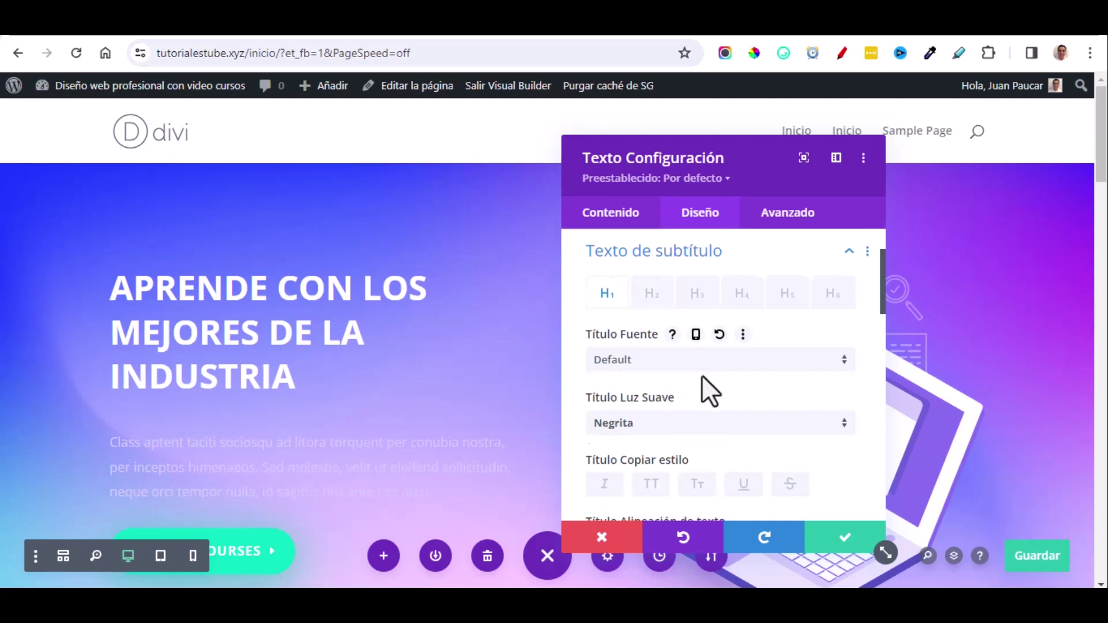
scroll(701, 375, down, 1)
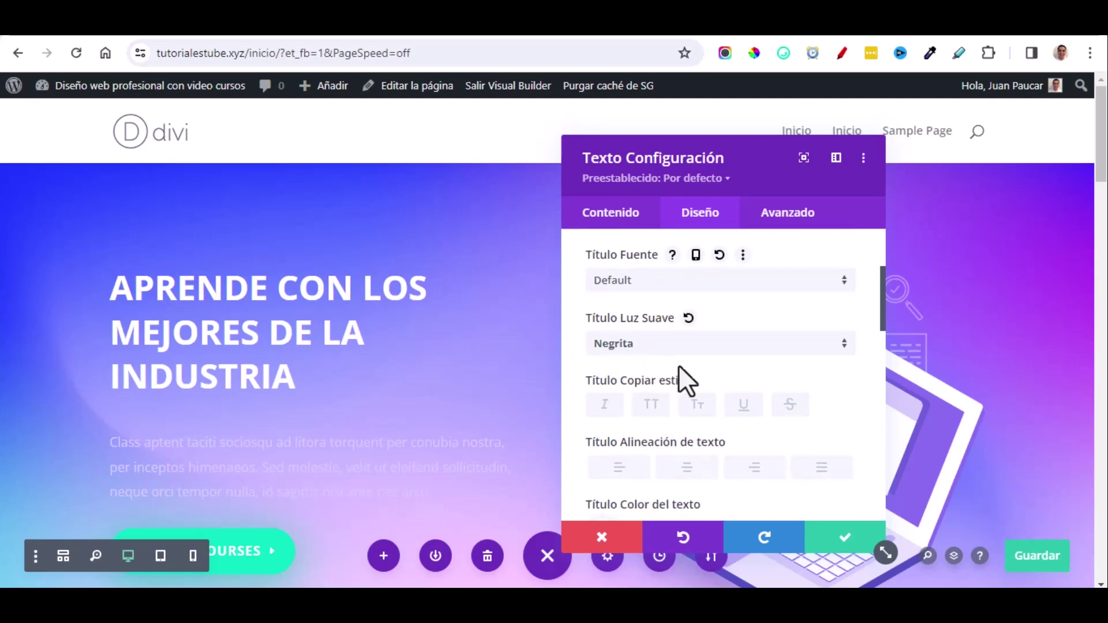
scroll(681, 370, down, 1)
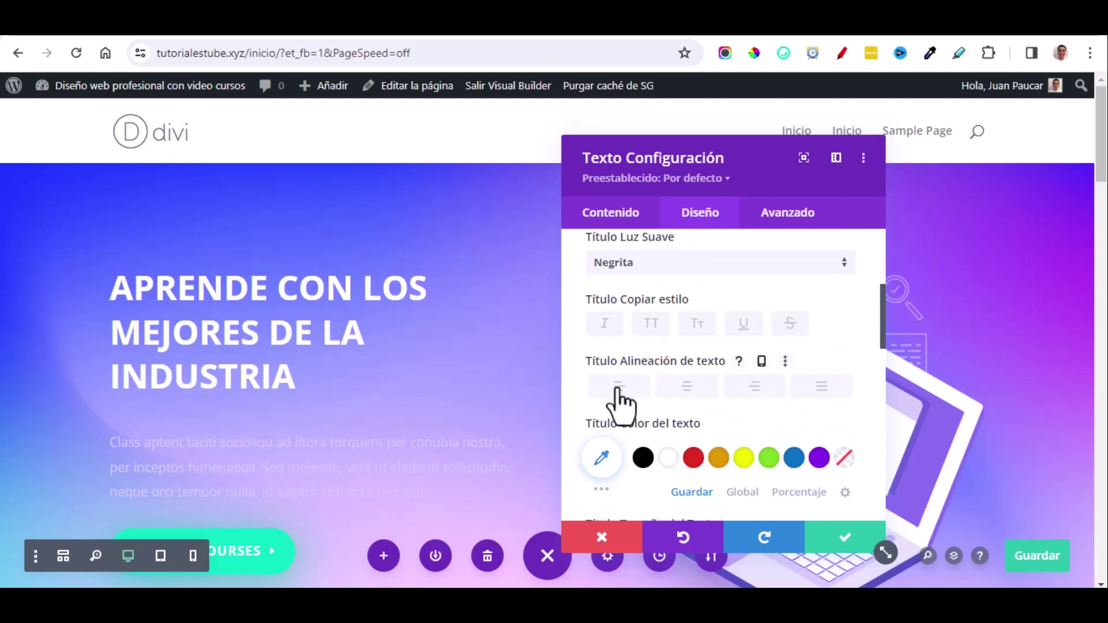
click(688, 386)
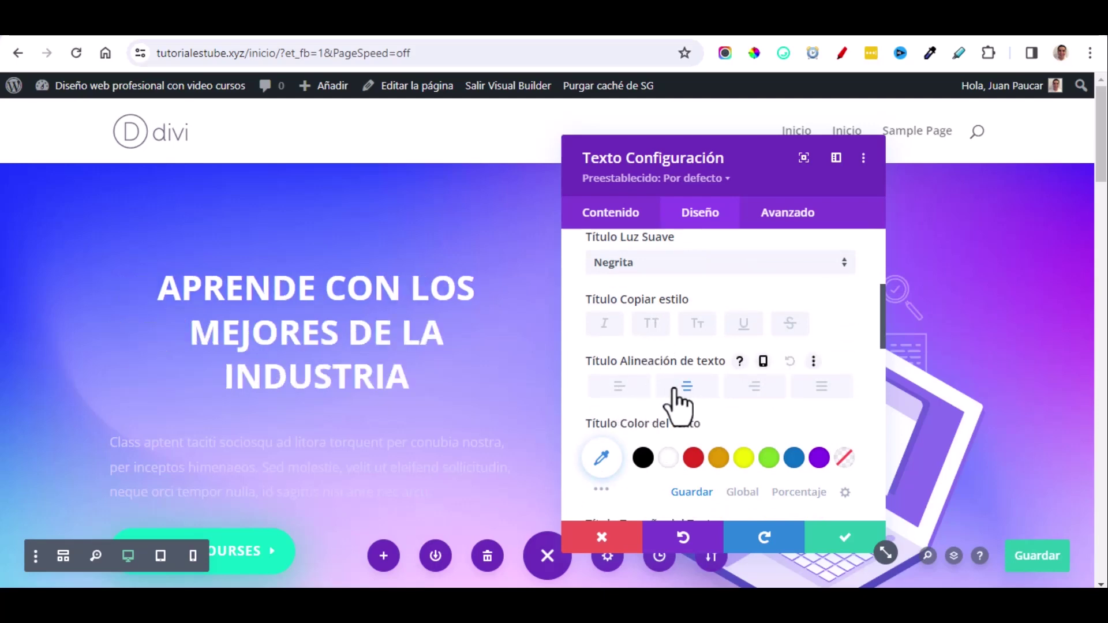
click(619, 386)
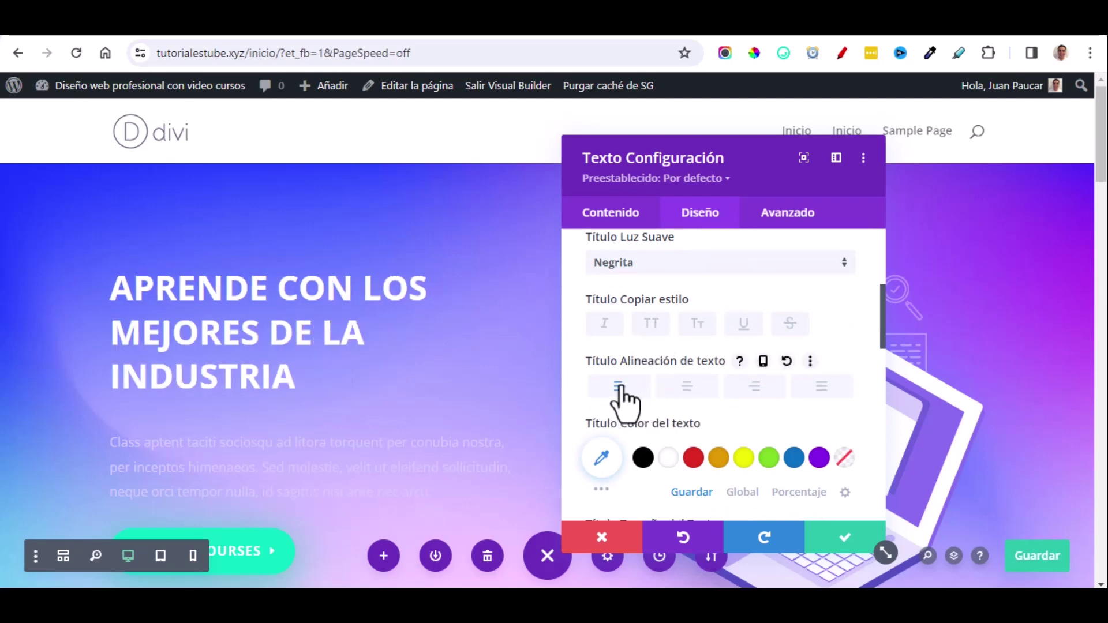
Try red for the heading text, set its colour to white (#ffffff), and set its size to 41px.
scroll(635, 398, down, 2)
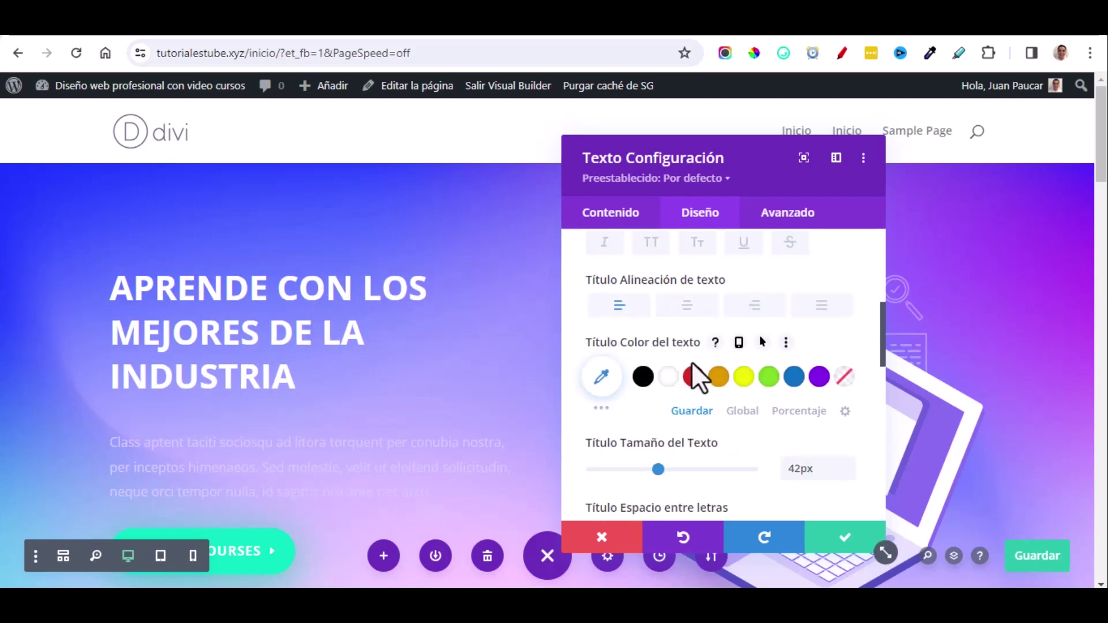
click(693, 377)
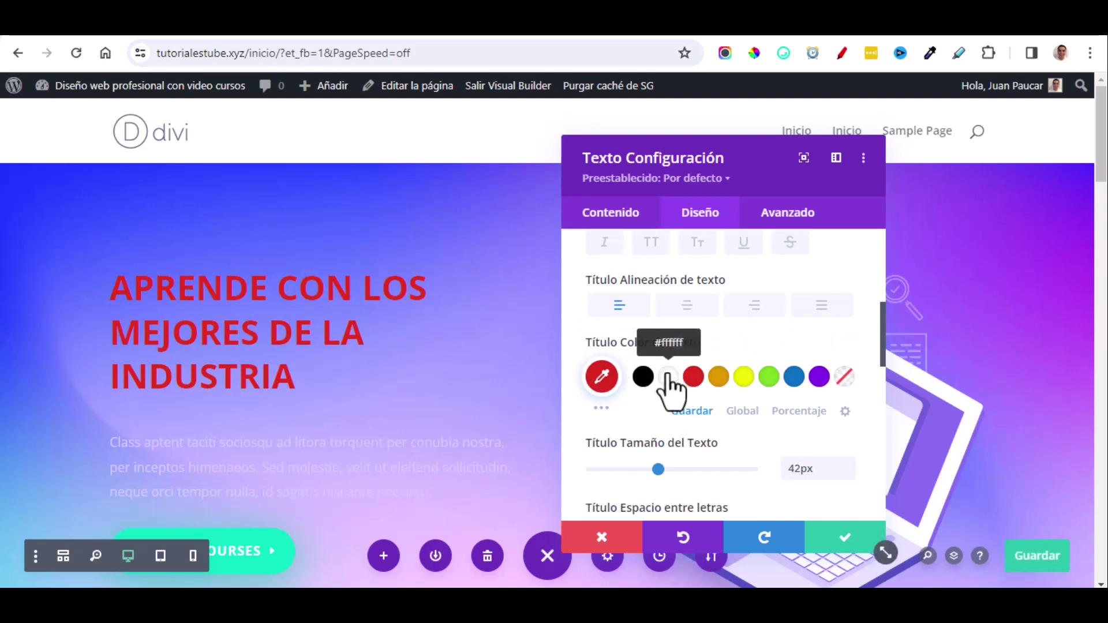
click(668, 378)
scroll(709, 404, down, 1)
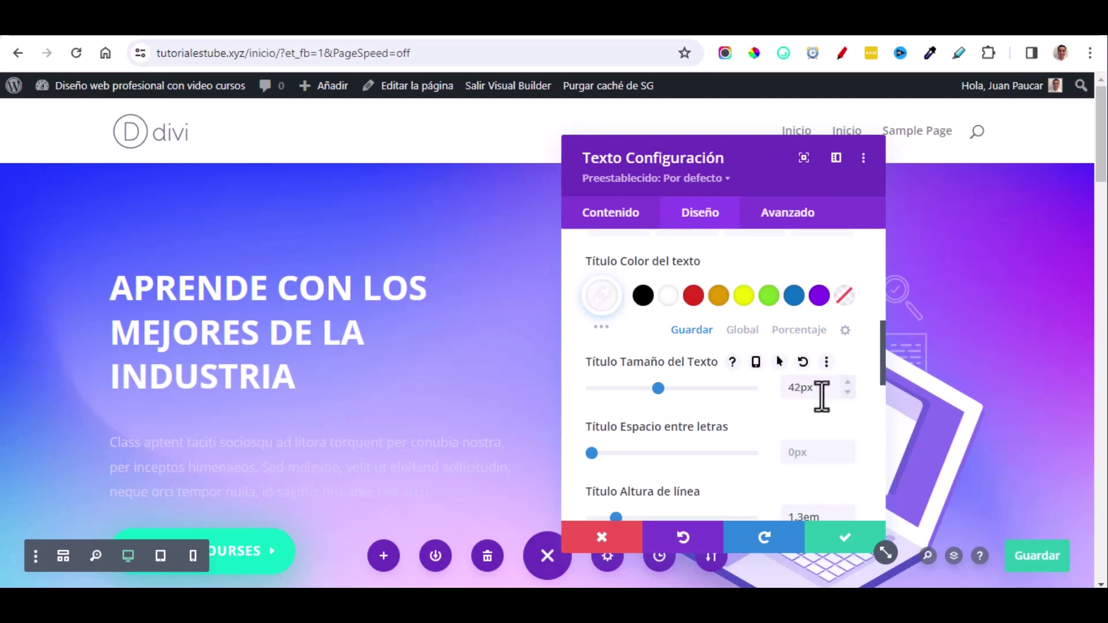
click(847, 391)
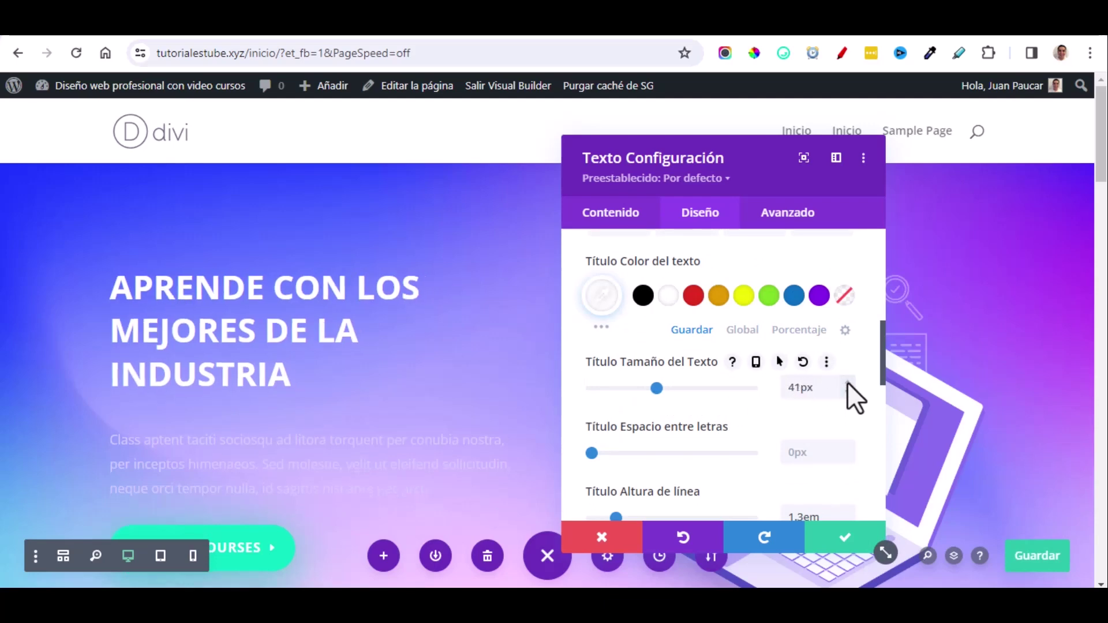
Review the heading's letter spacing, line height, shadow, size, separation and border options, and save the module settings.
scroll(646, 379, down, 1)
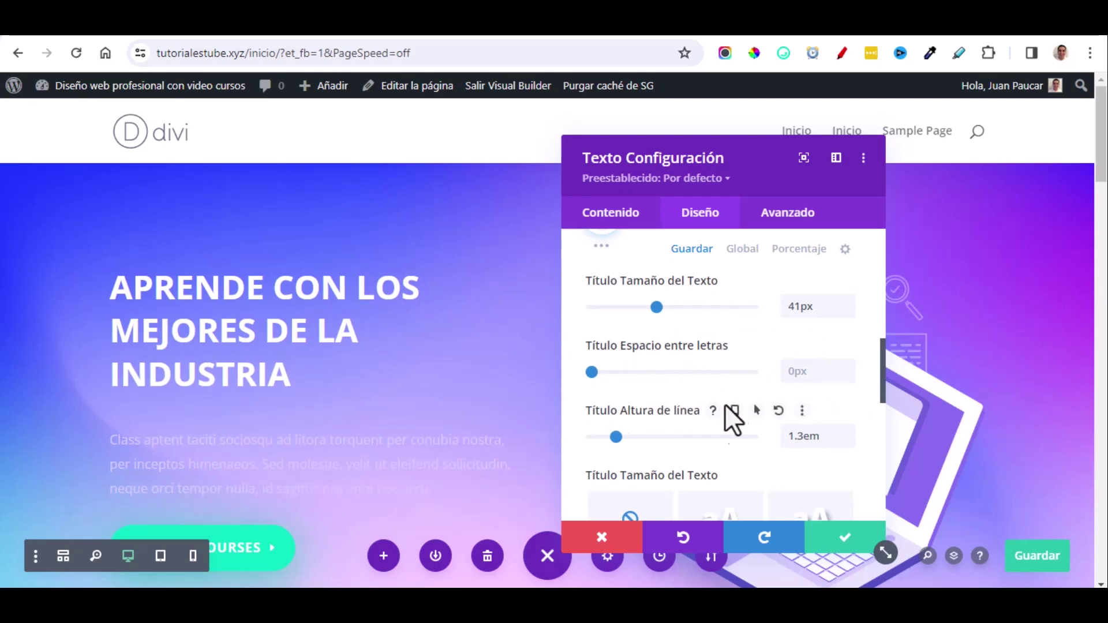
scroll(744, 427, down, 1)
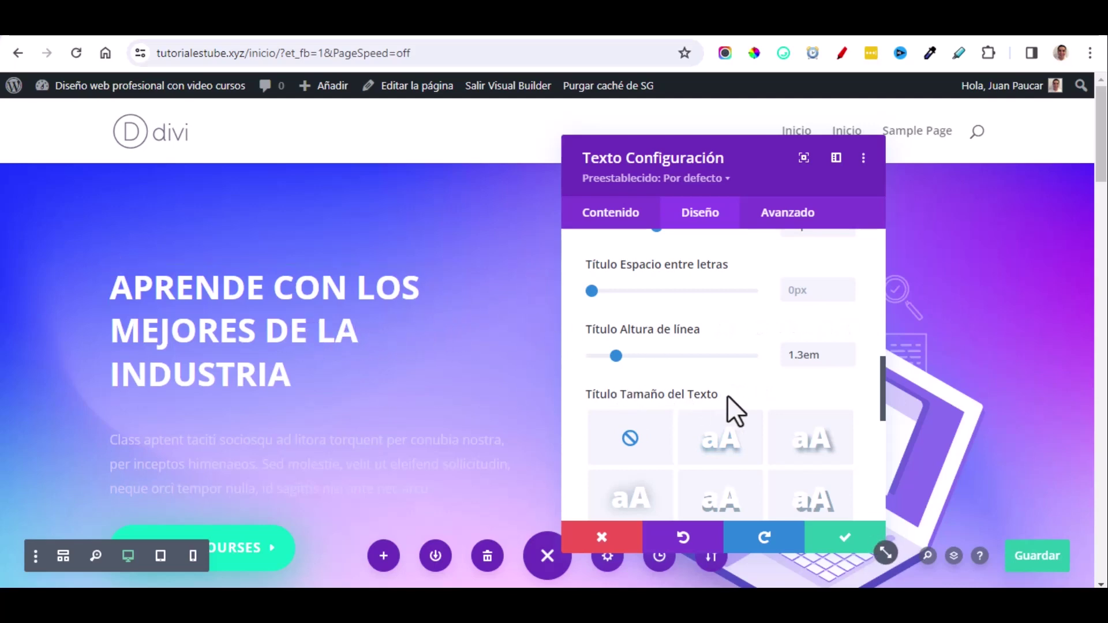
scroll(733, 411, down, 2)
scroll(731, 416, up, 1)
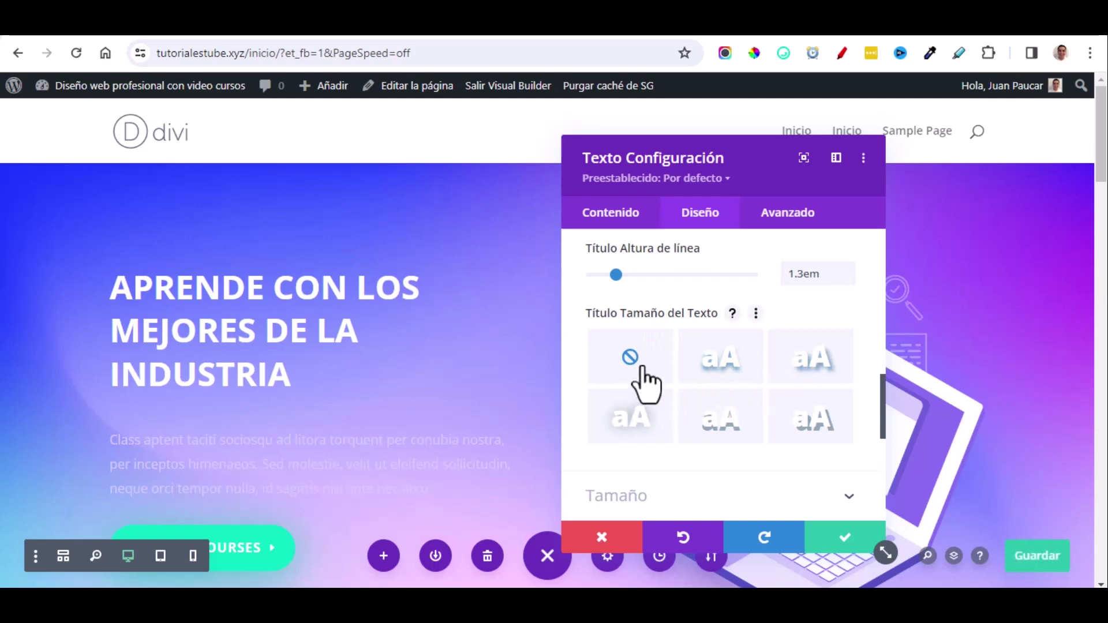
scroll(656, 440, down, 2)
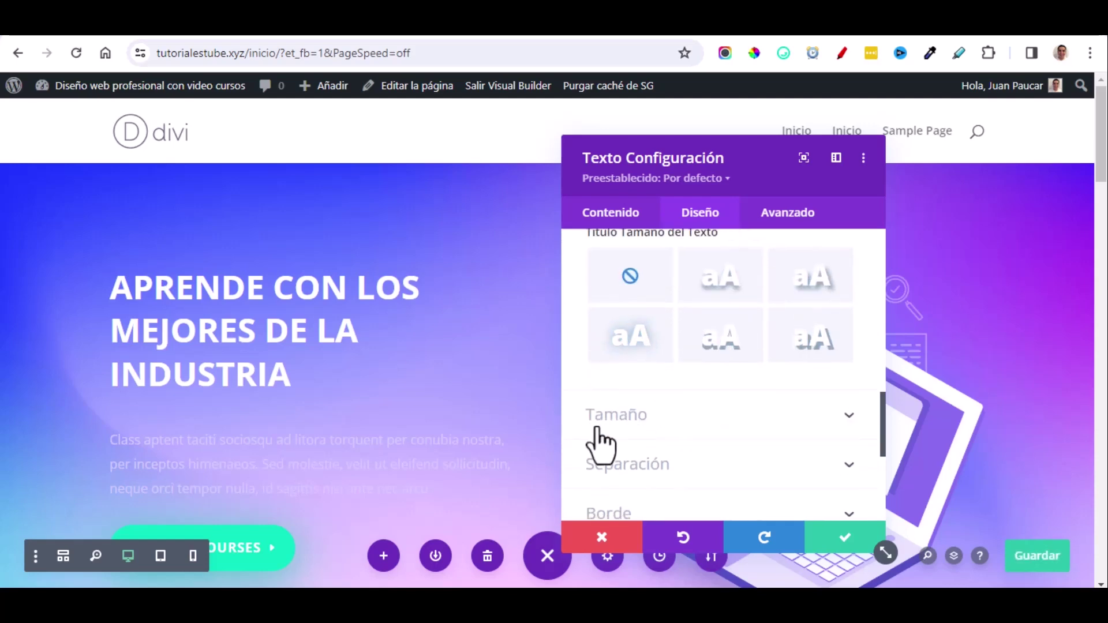
scroll(736, 447, down, 2)
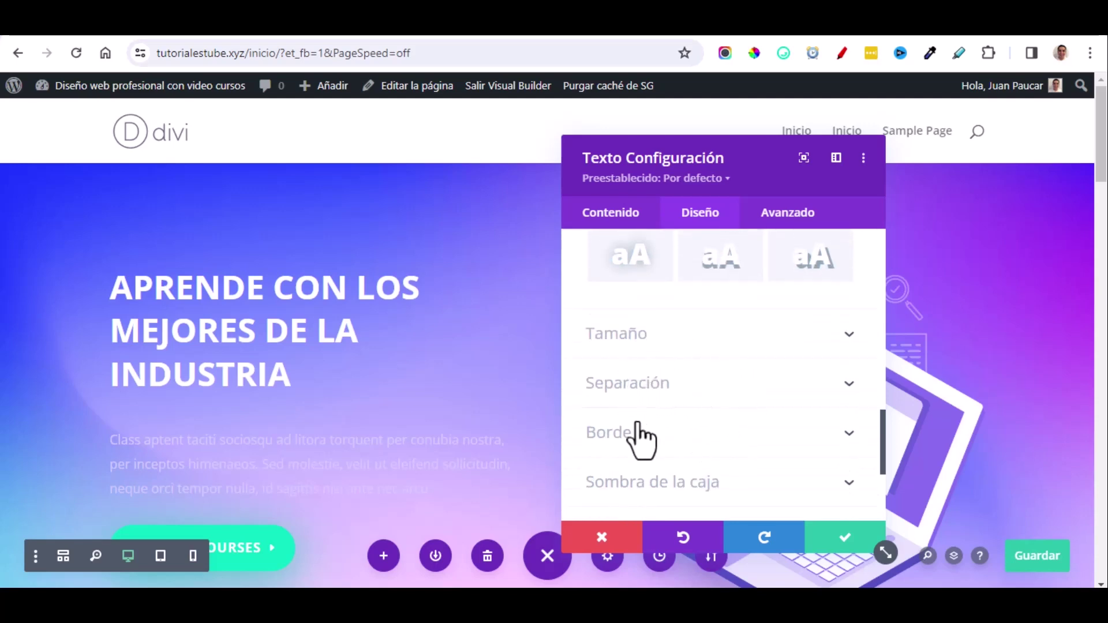
scroll(639, 436, down, 2)
scroll(731, 444, up, 1)
scroll(731, 443, up, 2)
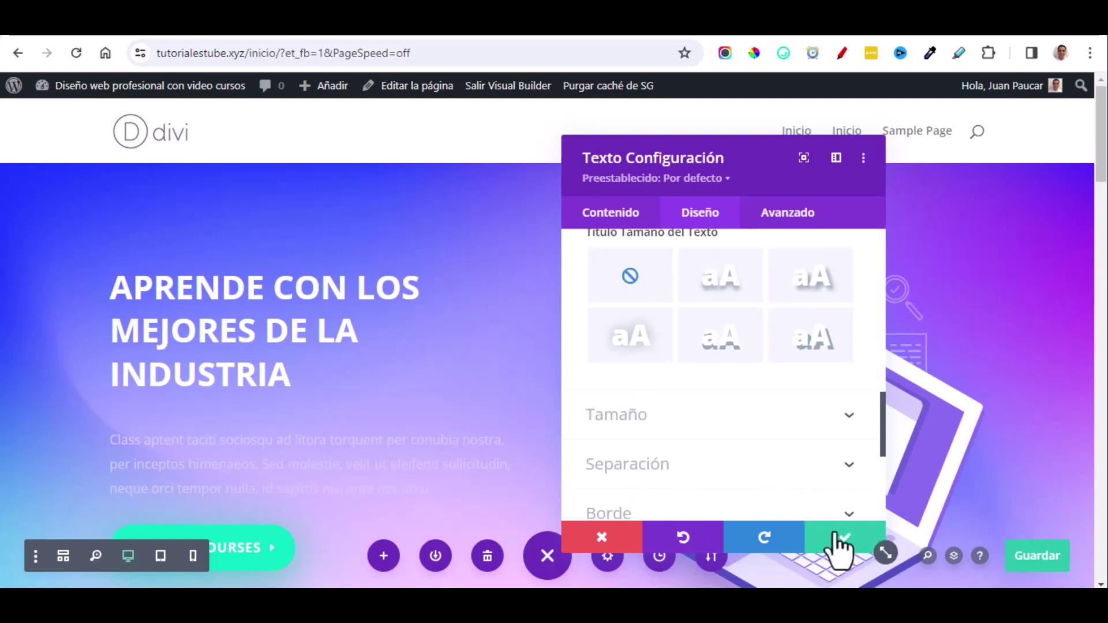
click(825, 553)
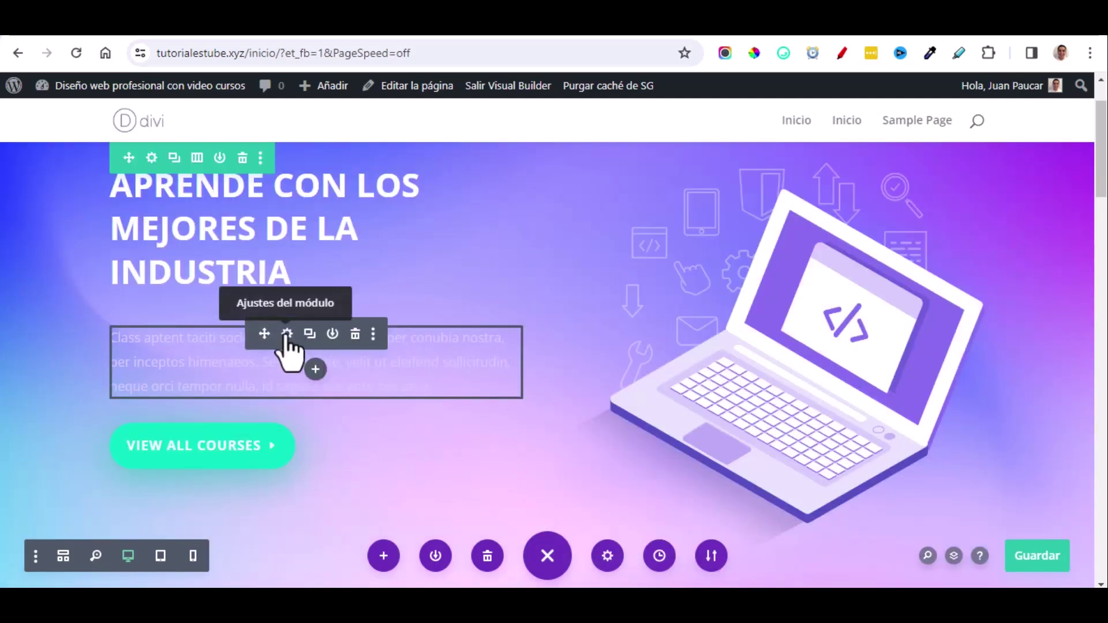
Replace the hero paragraph with the "Desde negocios y finanzas hasta tecnología y marketing..." text copied from the Video Curso sample on tiendajuan.com.
click(287, 335)
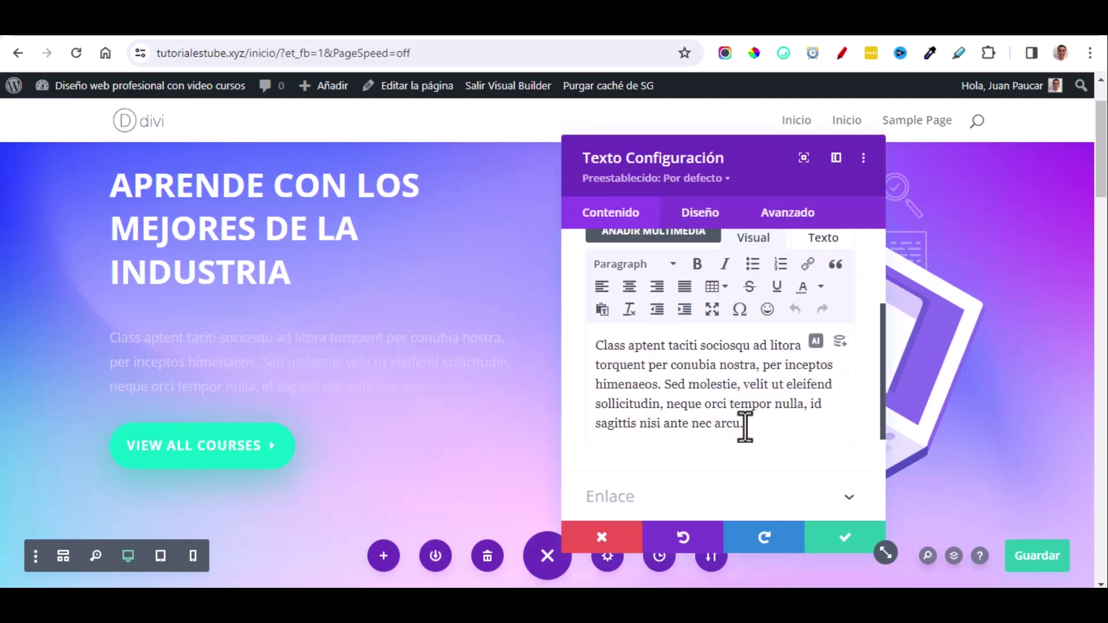
click(228, 26)
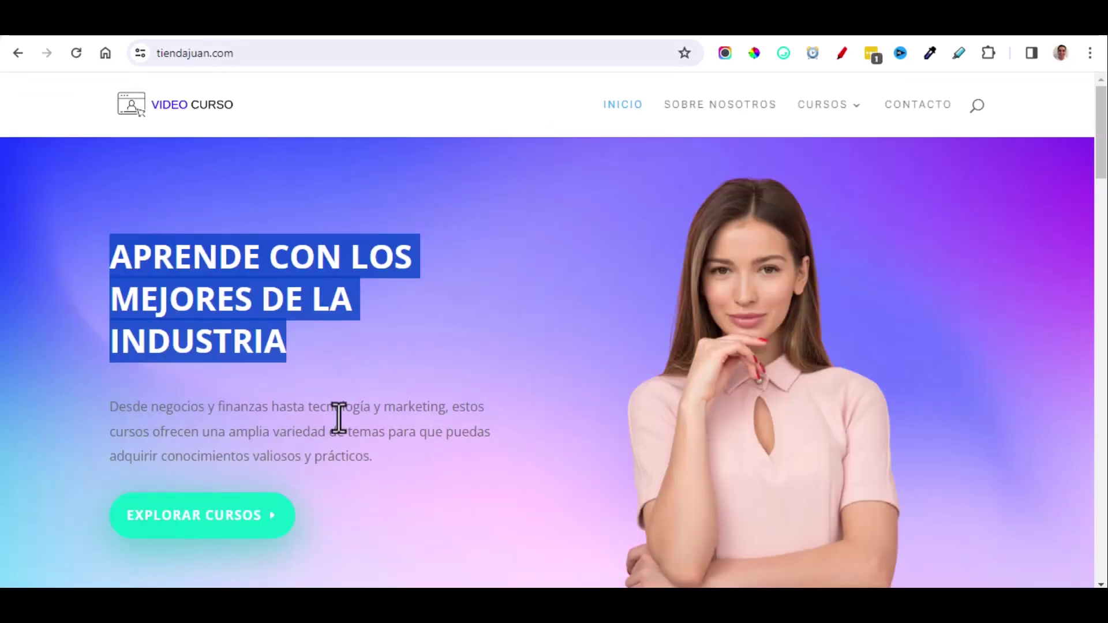
click(372, 456)
triple_click(373, 456)
key(ctrl+c)
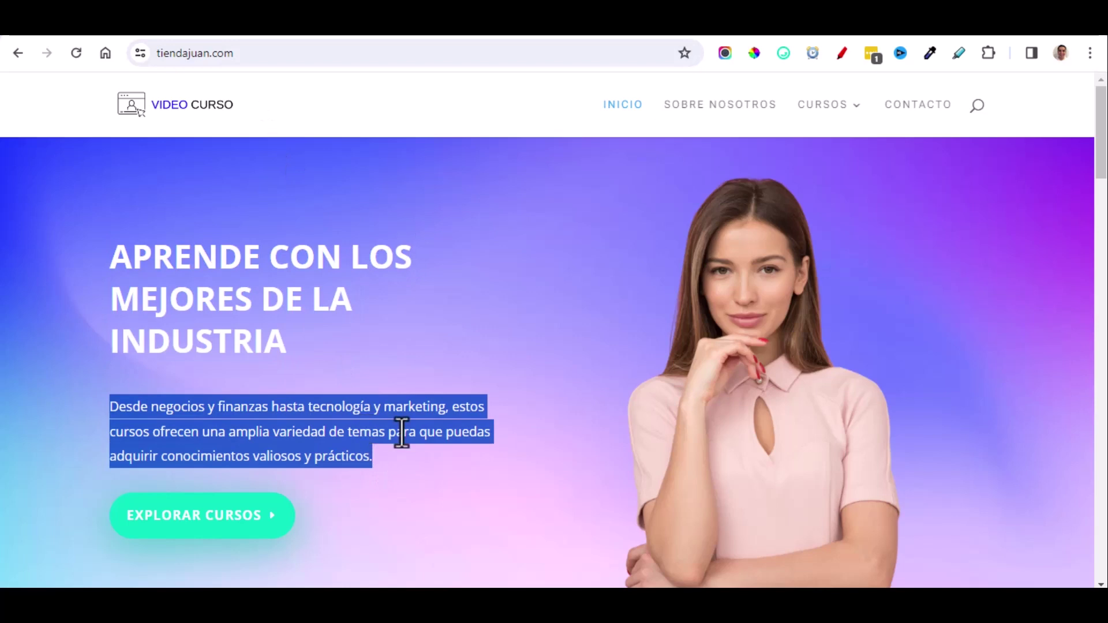
key(ctrl+shift+Tab)
key(ctrl+a)
key(ctrl+v)
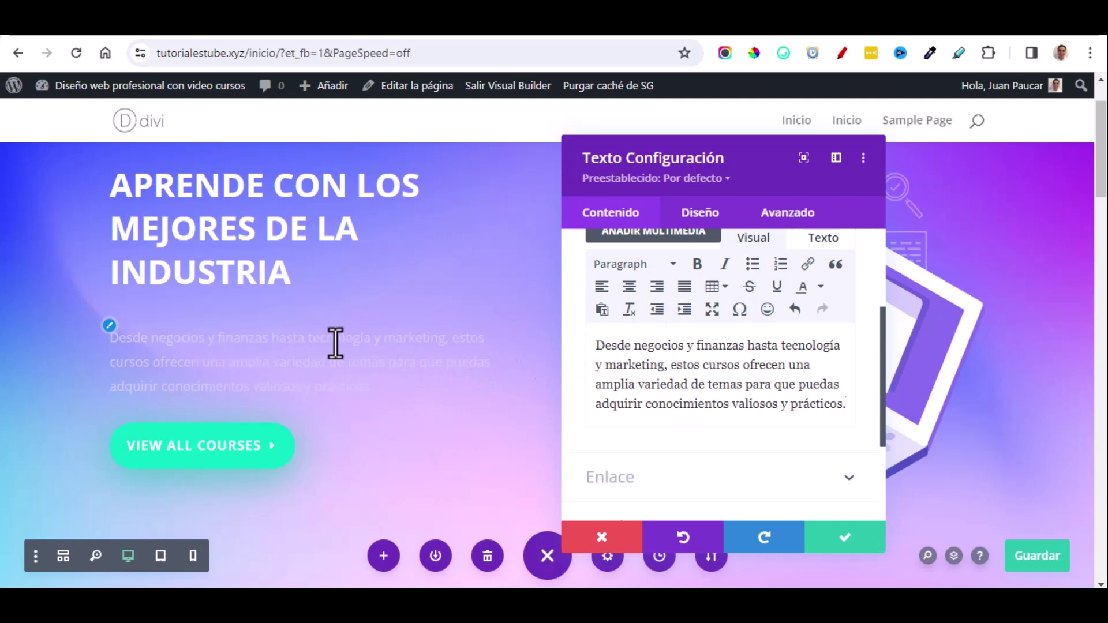
Review the hero paragraph's font, style, colour, size and letter spacing options, and save the module settings.
click(113, 340)
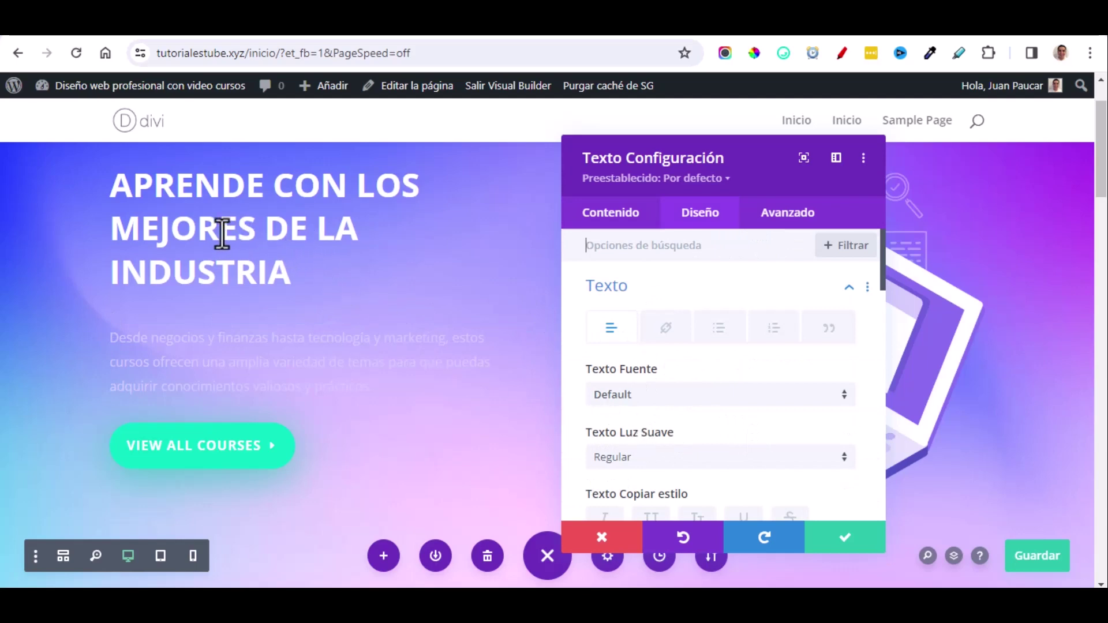
scroll(681, 346, down, 2)
scroll(708, 404, down, 2)
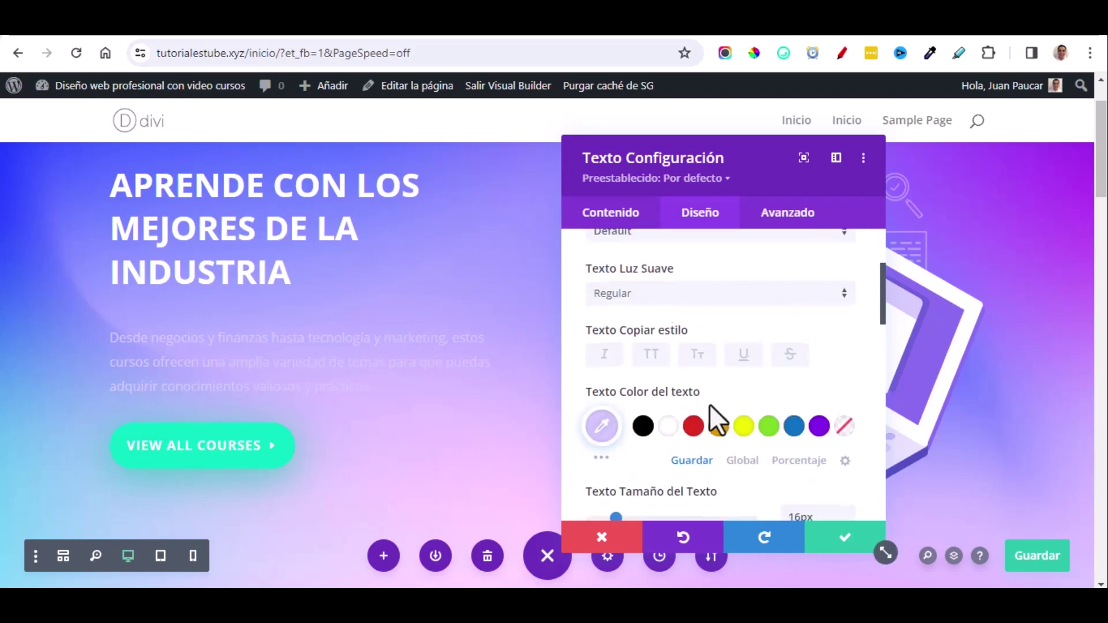
scroll(709, 404, down, 1)
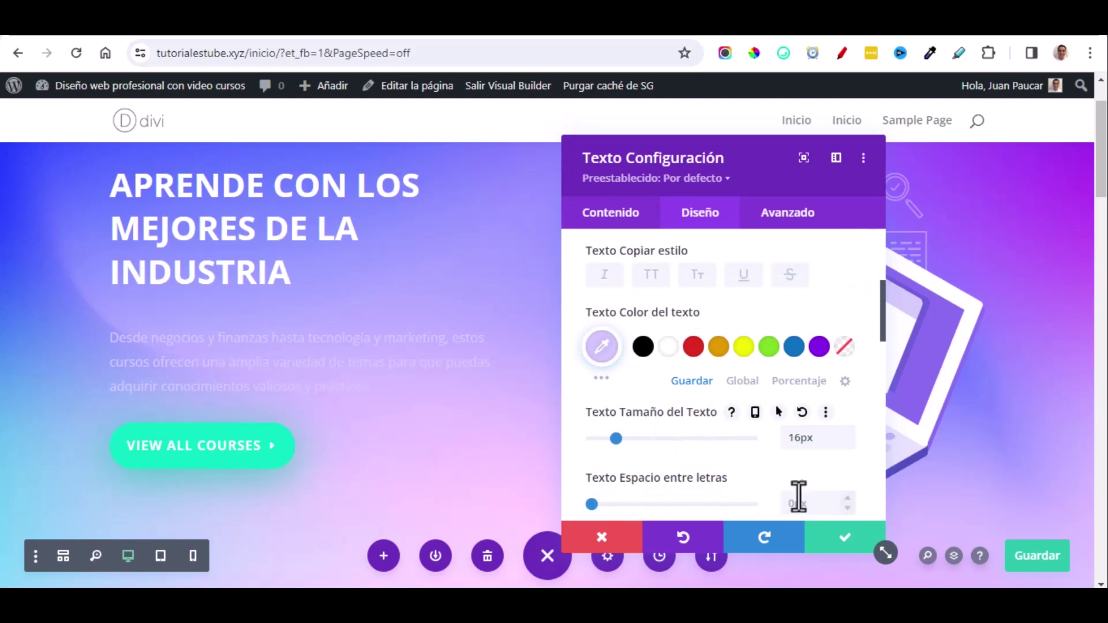
click(844, 540)
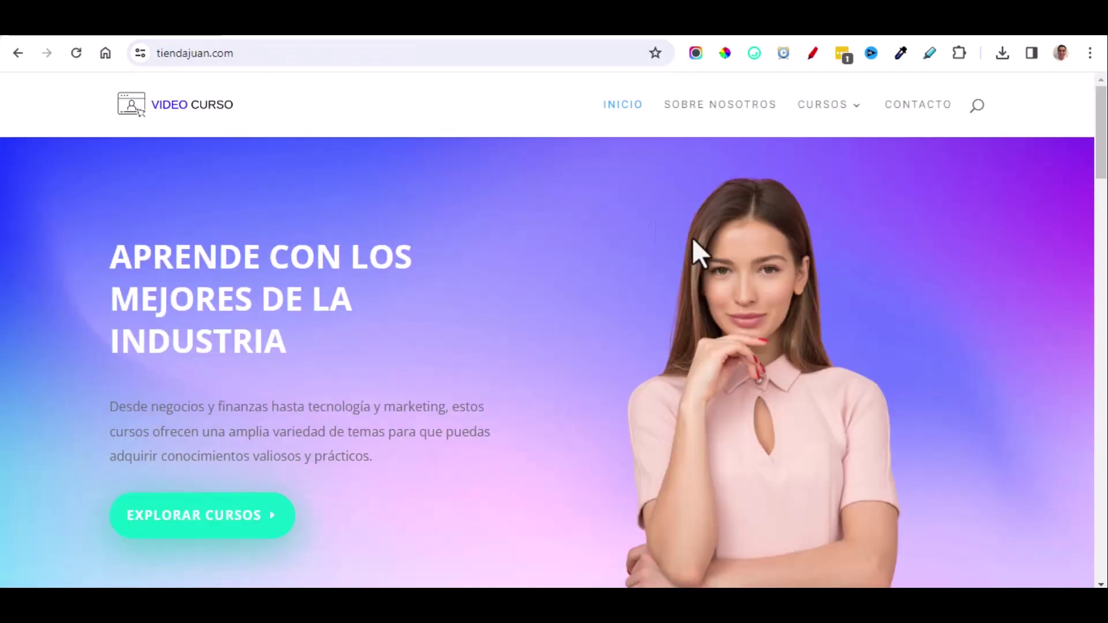
Check the sample's hero, replace the laptop image with Diseno-web-1.png from the media library, and save the image module.
scroll(749, 350, down, 2)
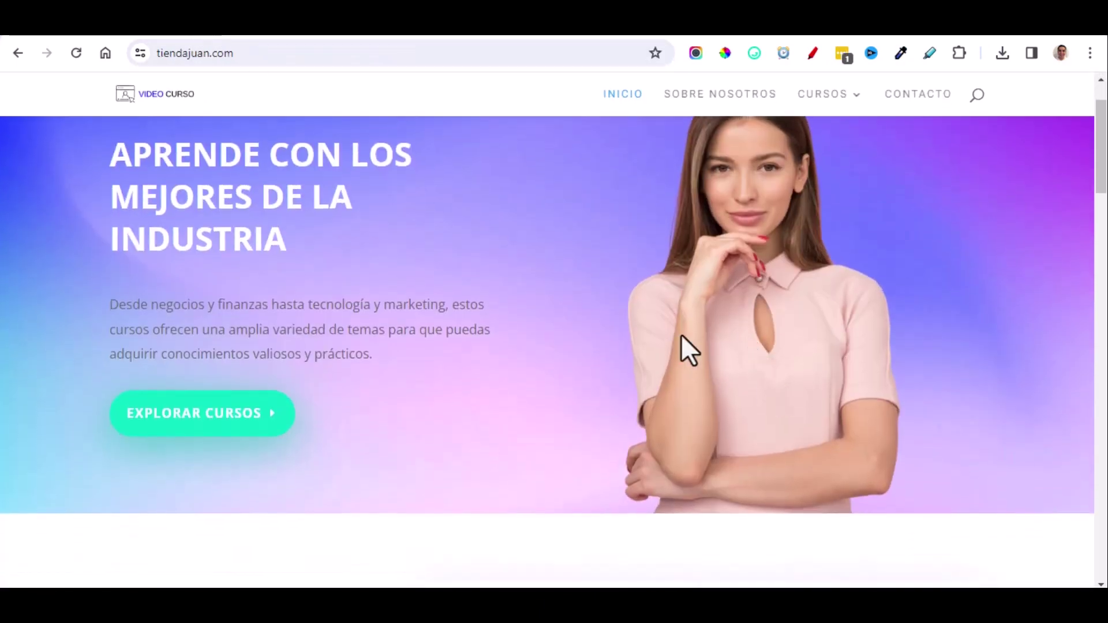
scroll(769, 334, up, 2)
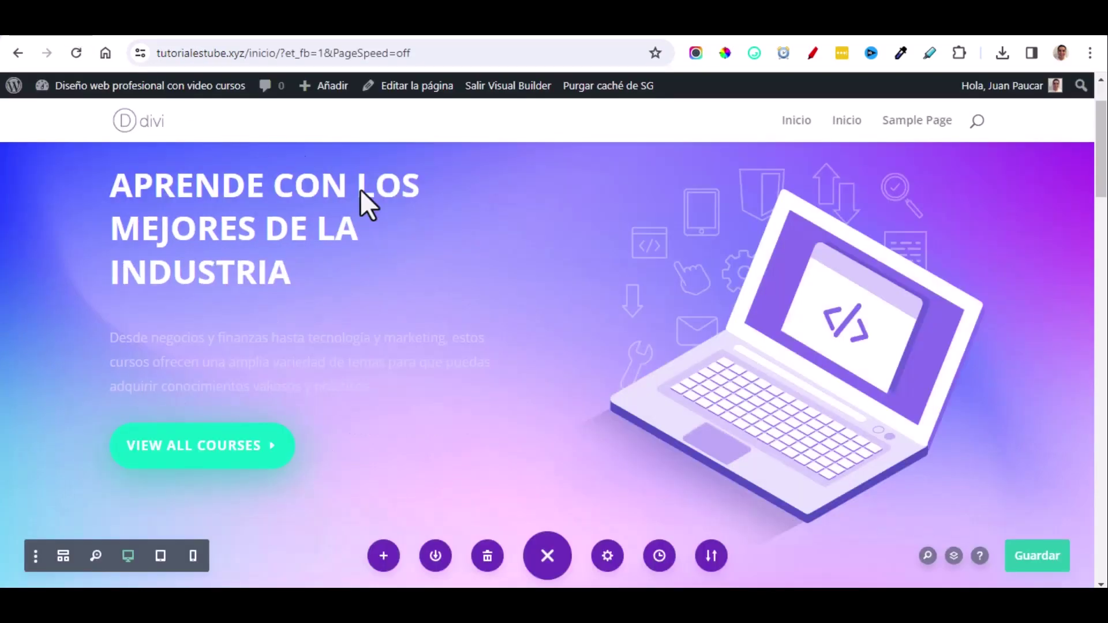
click(749, 205)
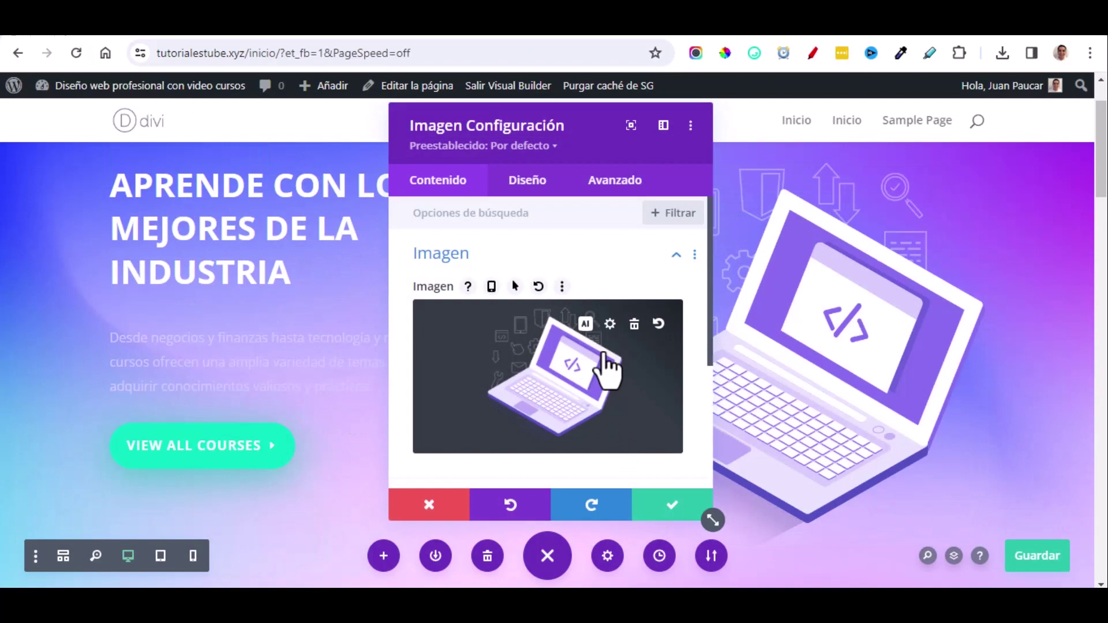
click(609, 324)
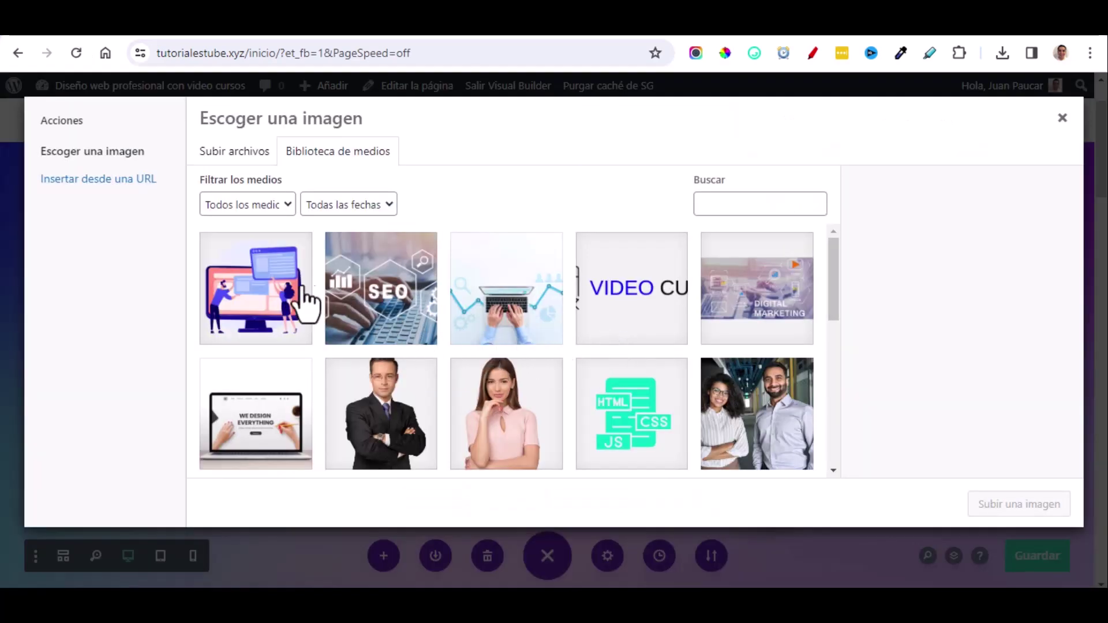
click(248, 297)
click(992, 507)
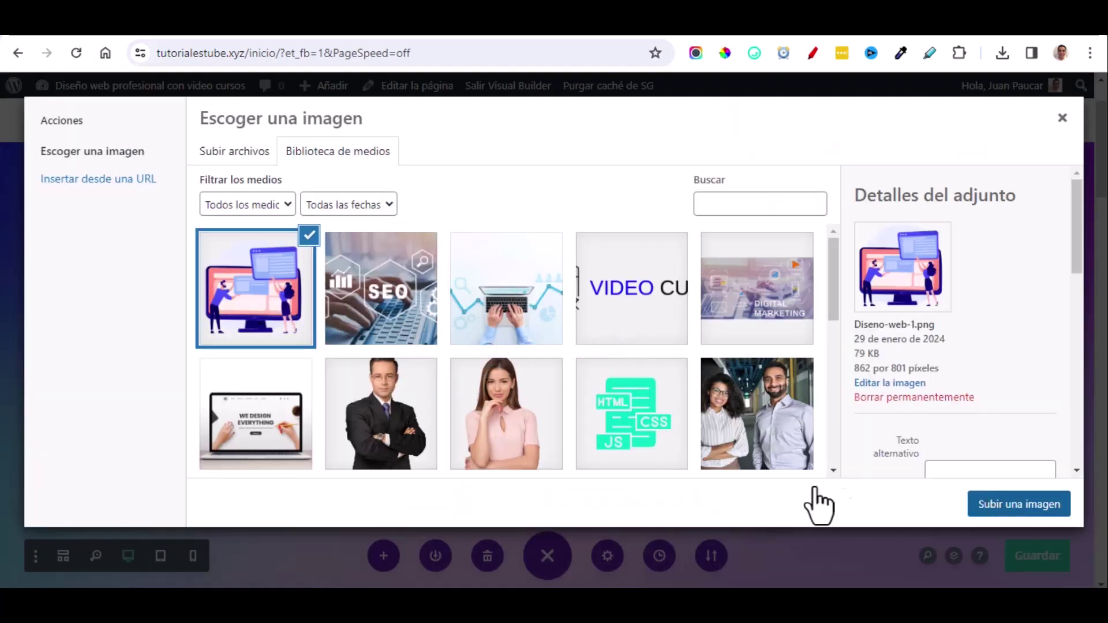
click(672, 510)
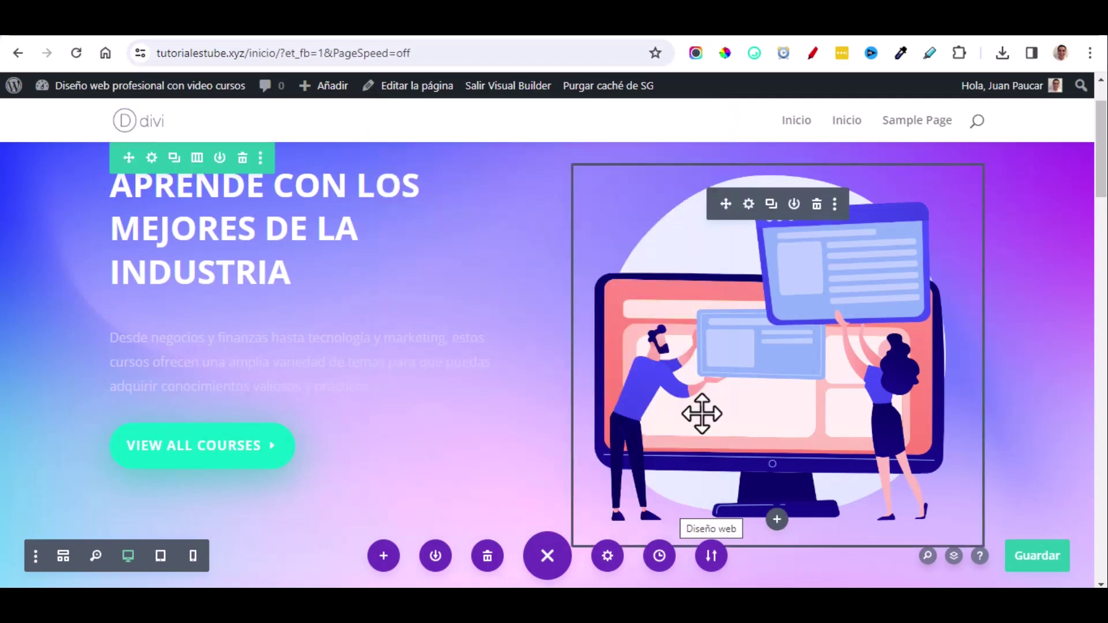
scroll(702, 413, down, 3)
scroll(782, 388, up, 3)
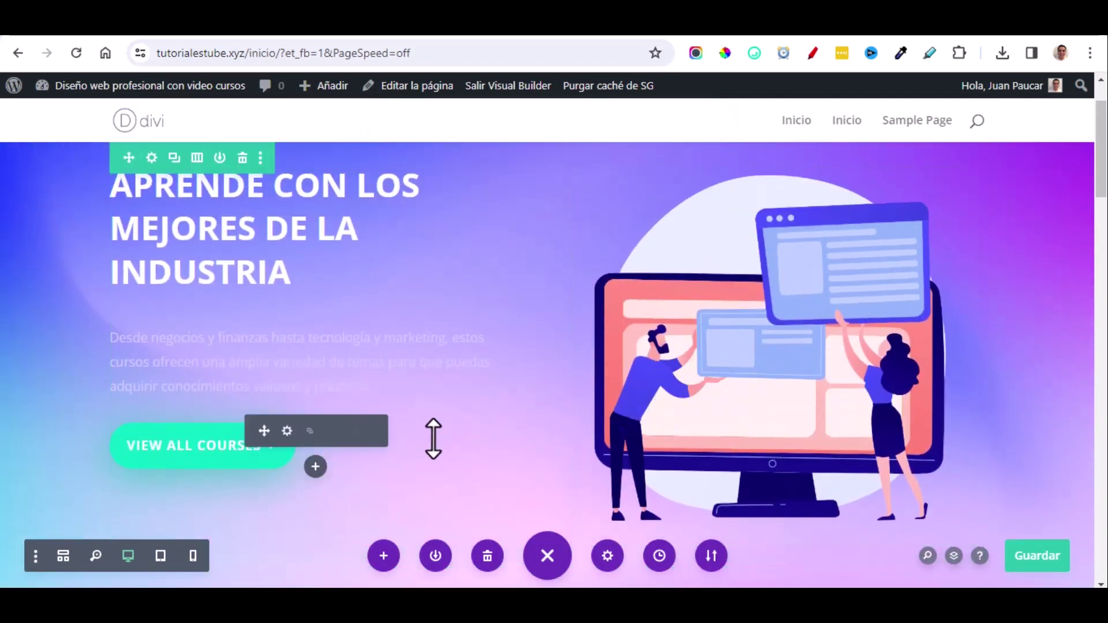
Try the label "Explorar Cursos" on the hero button and check its link URL and target options.
click(287, 432)
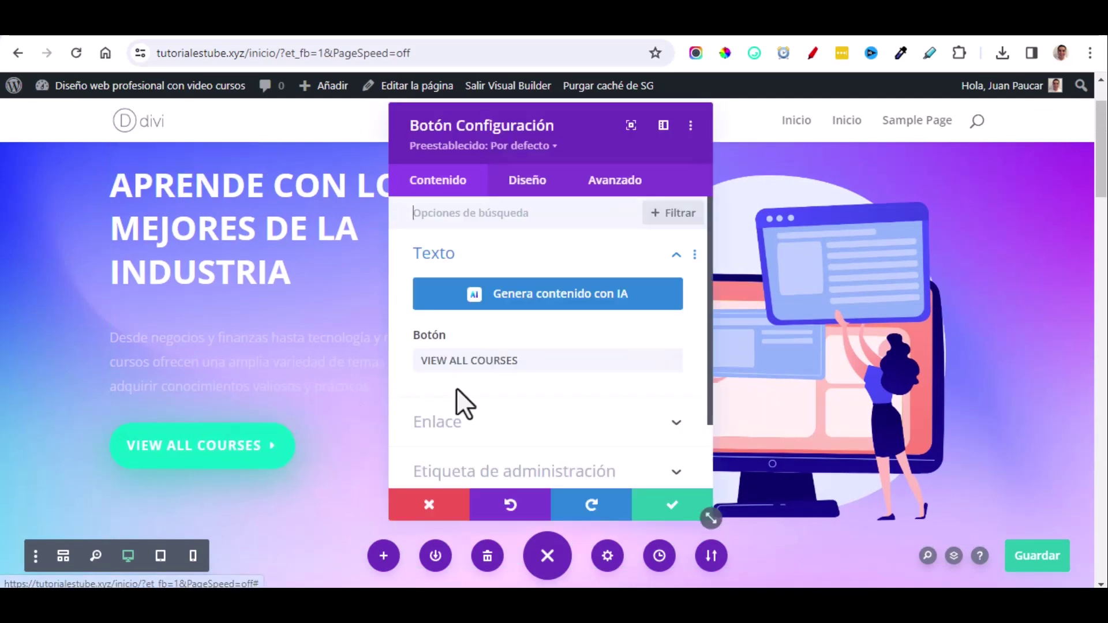
triple_click(520, 364)
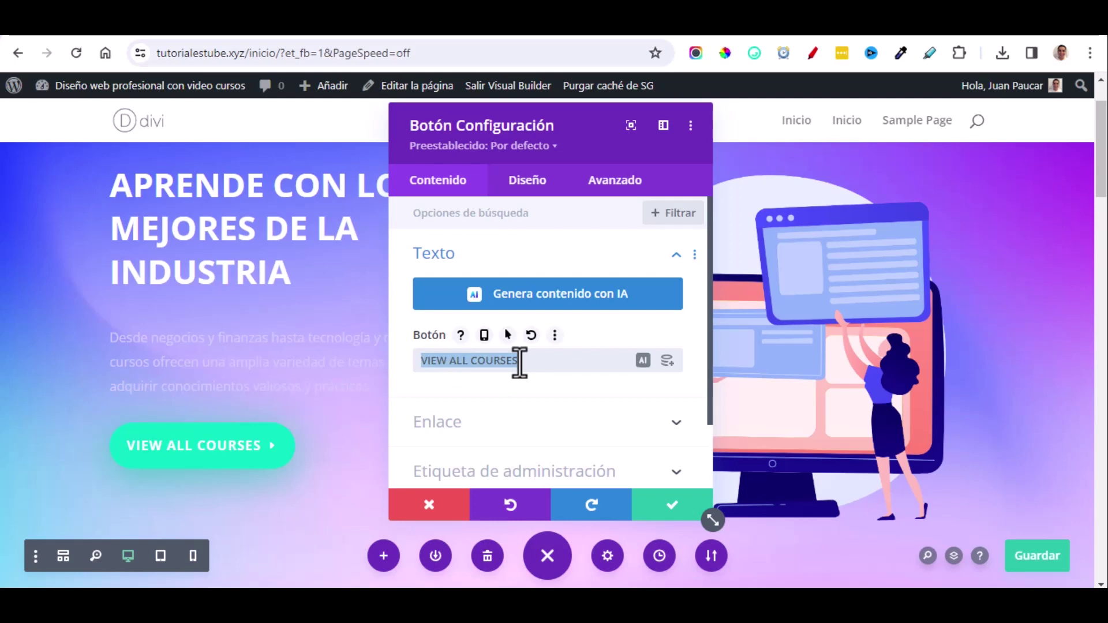
text(Explorar Cursos)
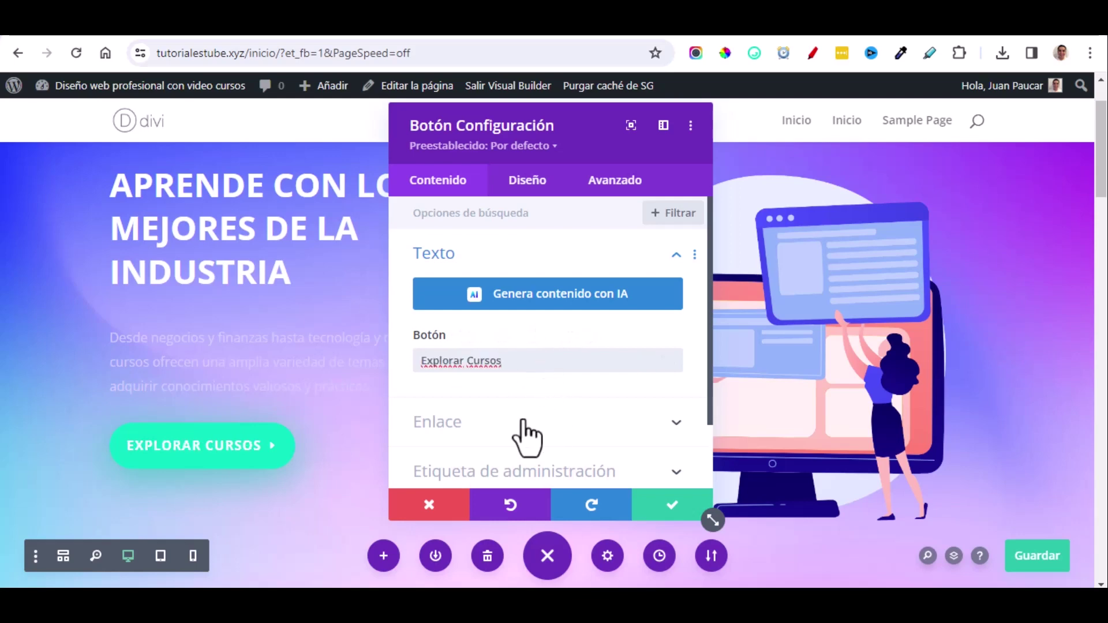
scroll(525, 427, down, 2)
click(462, 356)
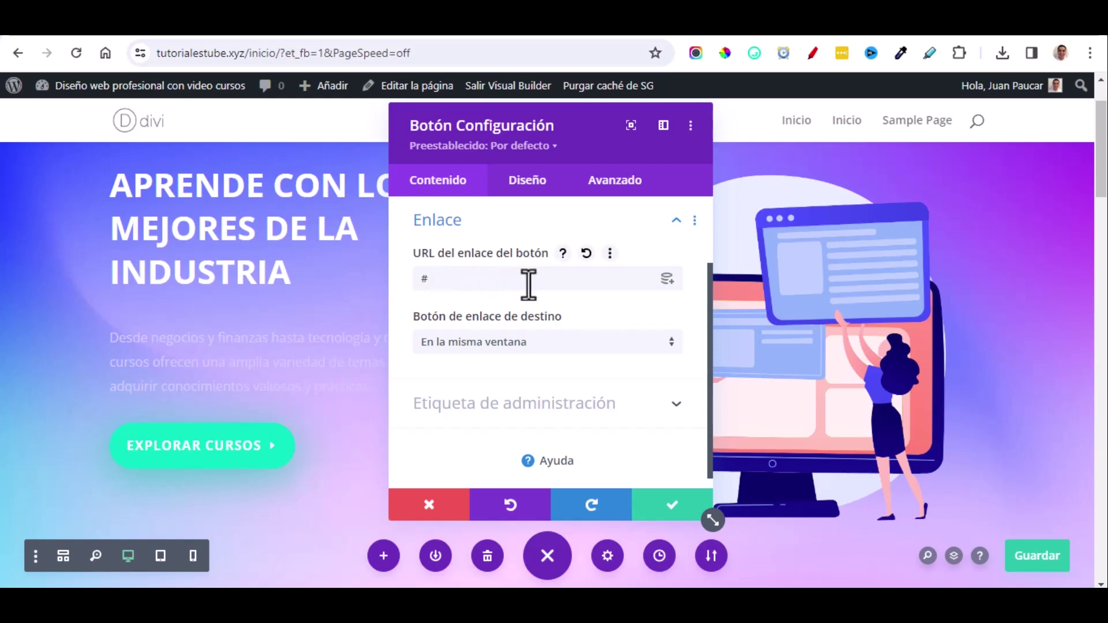
scroll(518, 291, up, 2)
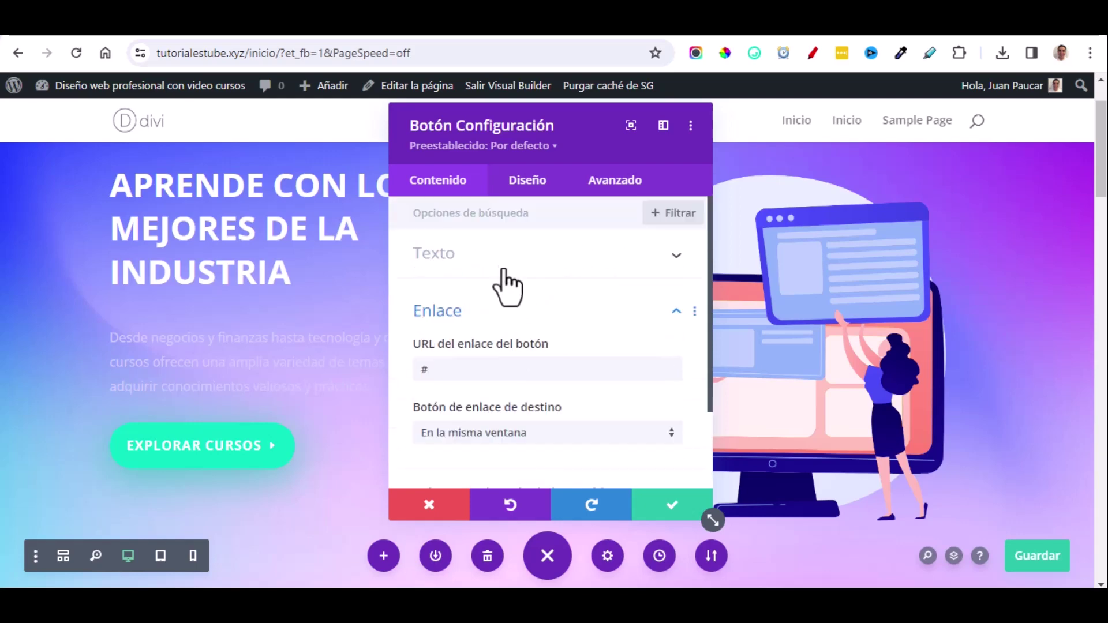
In the hero button's design settings, try another text size, black text (#000000) and white text (#ffffff).
click(527, 183)
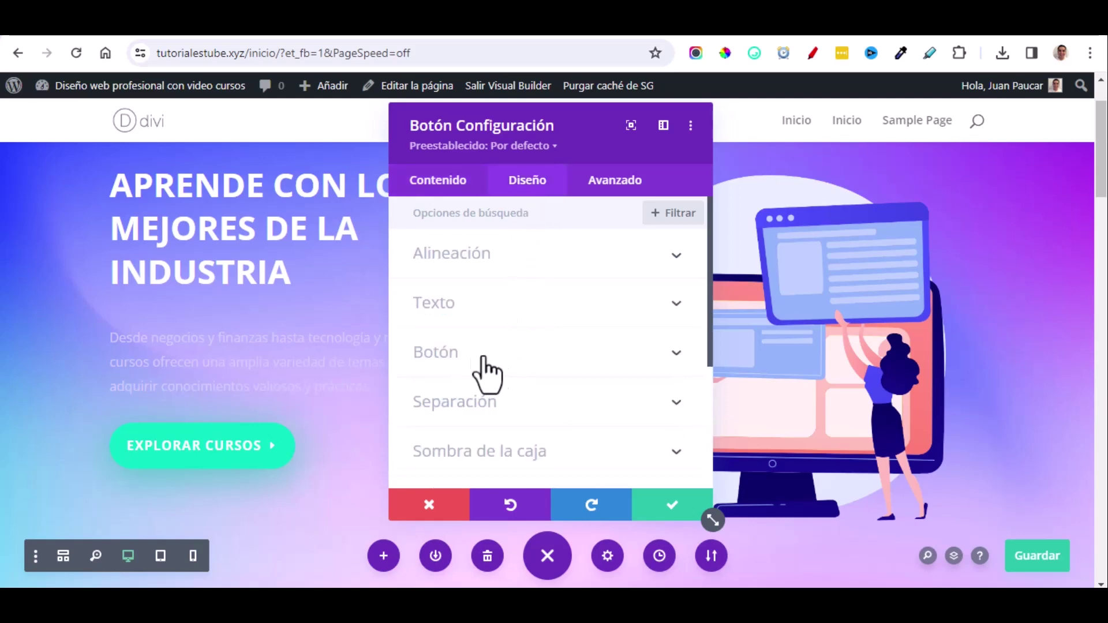
click(495, 370)
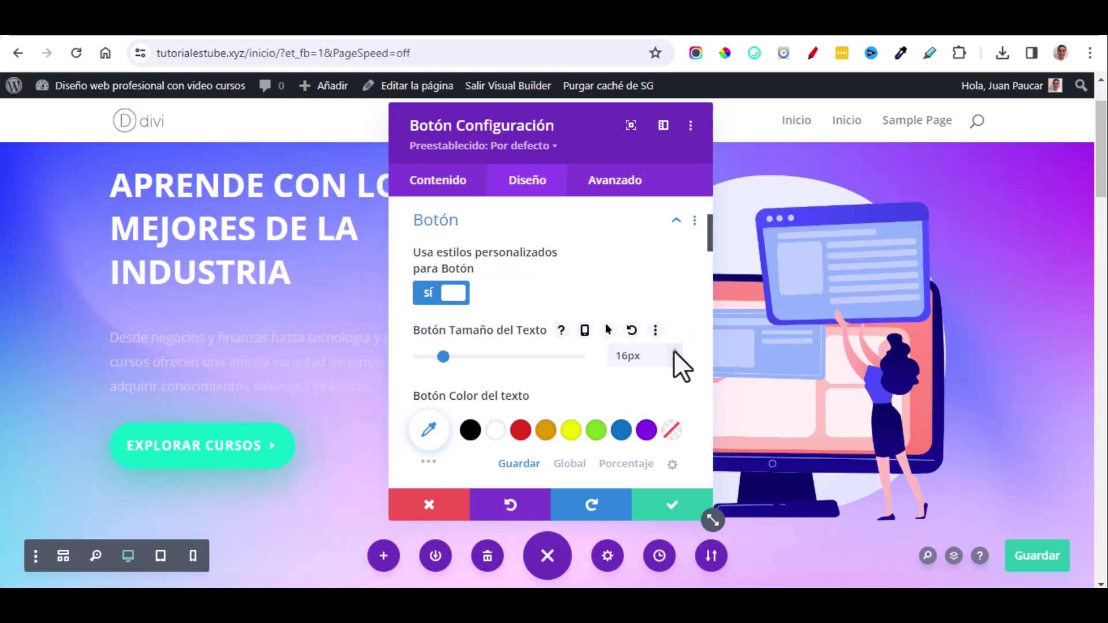
click(674, 350)
click(674, 362)
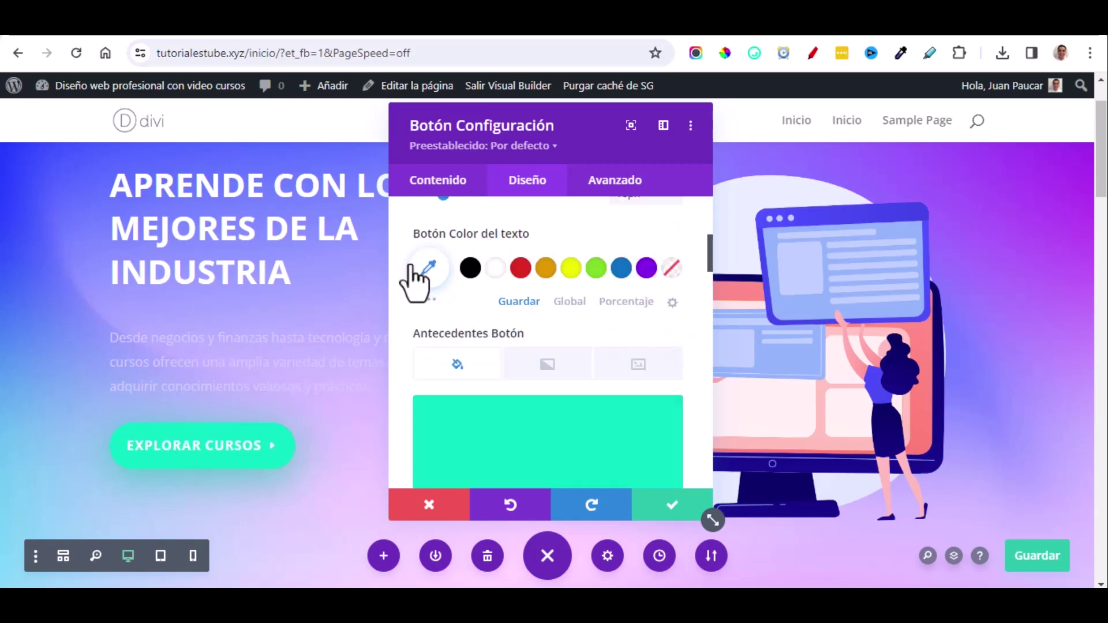
scroll(415, 277, down, 3)
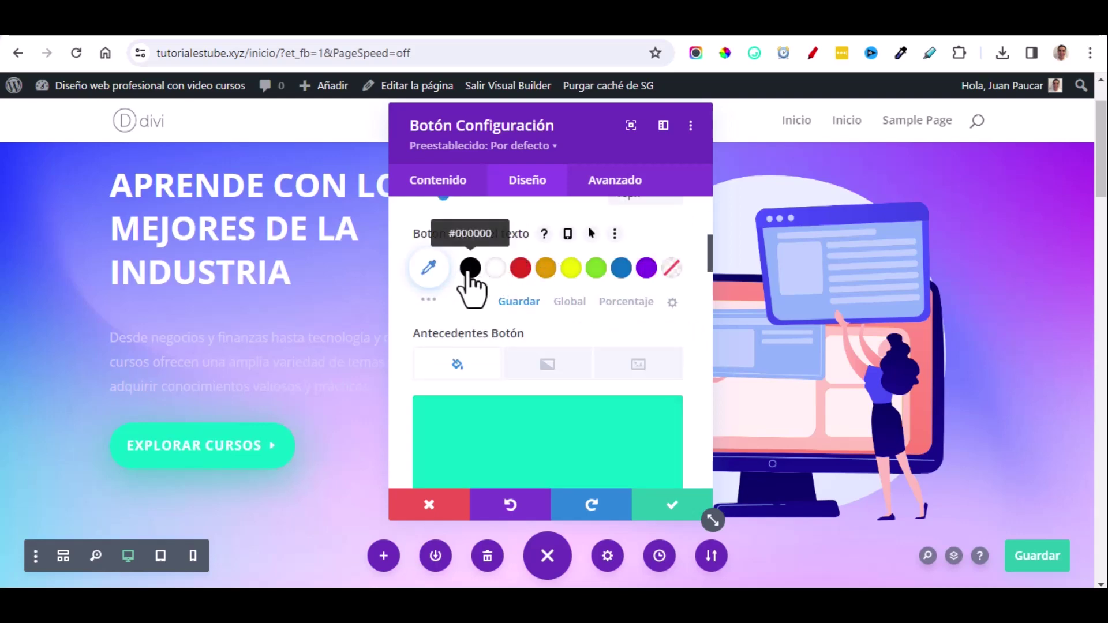
click(470, 269)
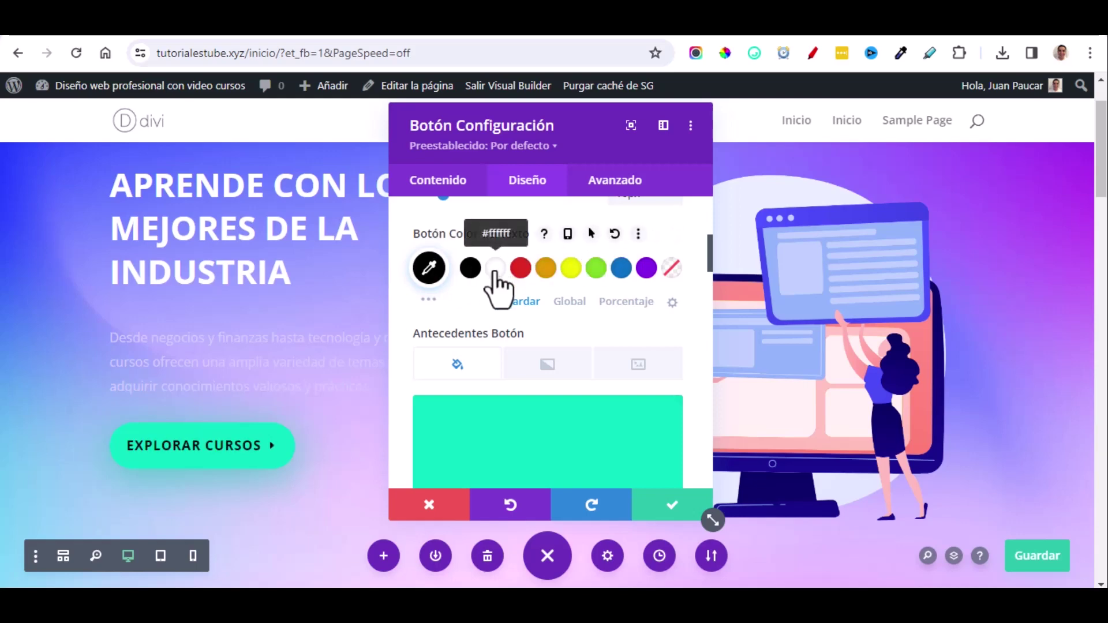
click(495, 269)
Try blue for the hero button's background and border colours, and discard the button changes.
scroll(594, 350, down, 3)
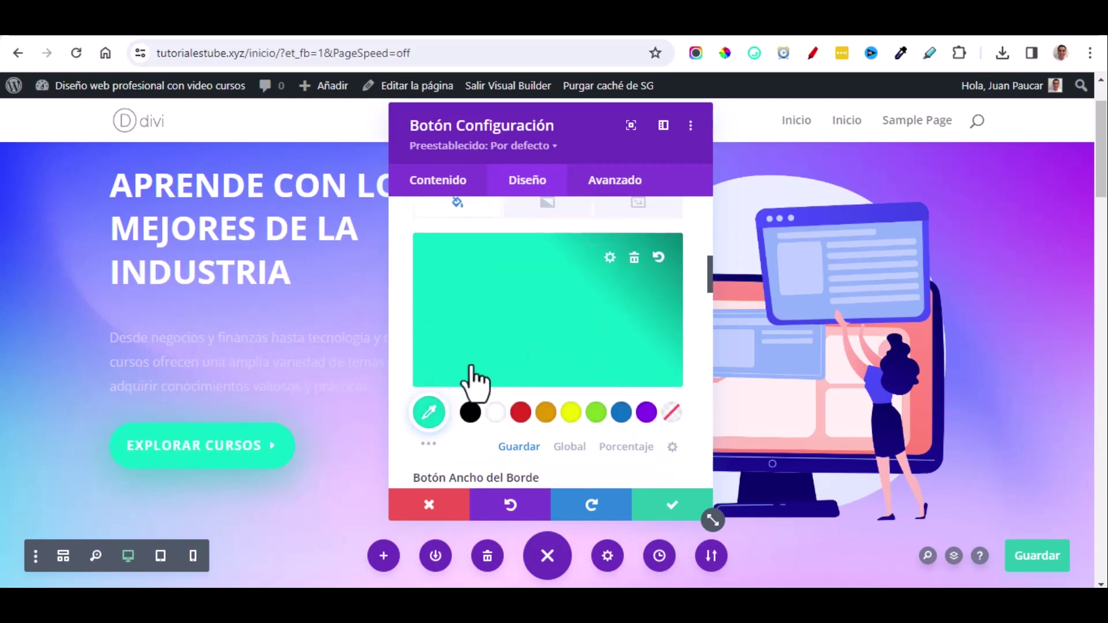
click(620, 413)
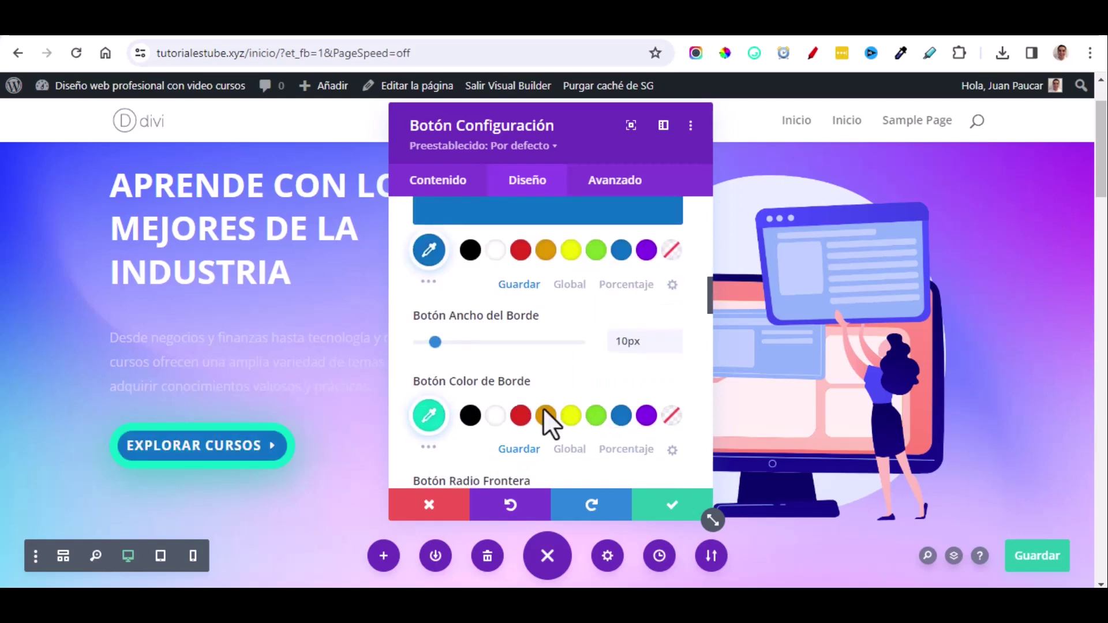
scroll(543, 407, down, 3)
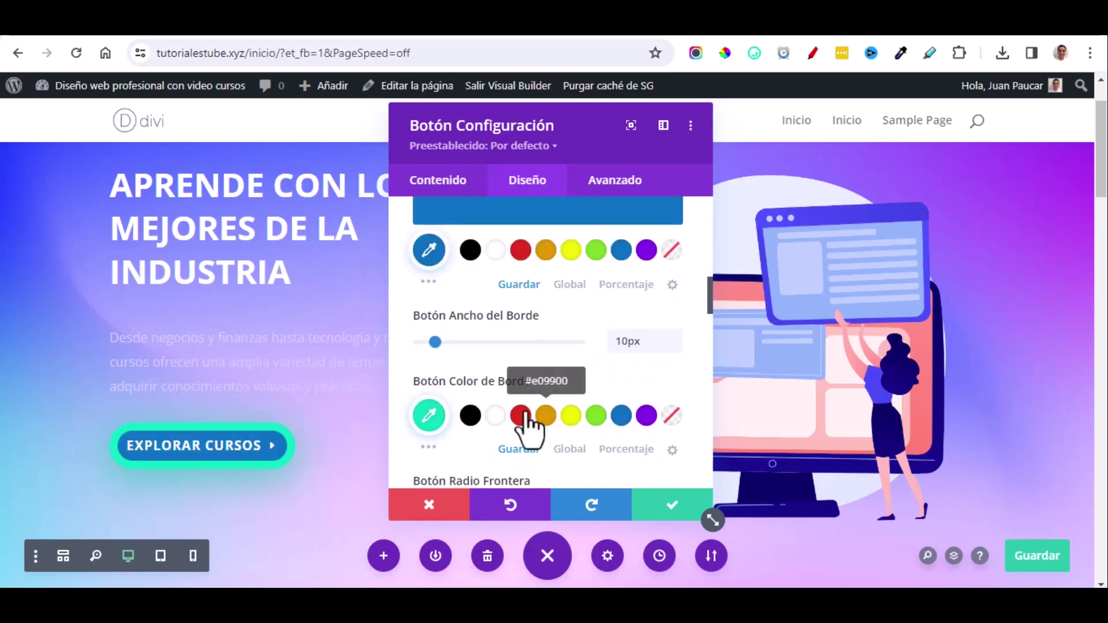
click(616, 418)
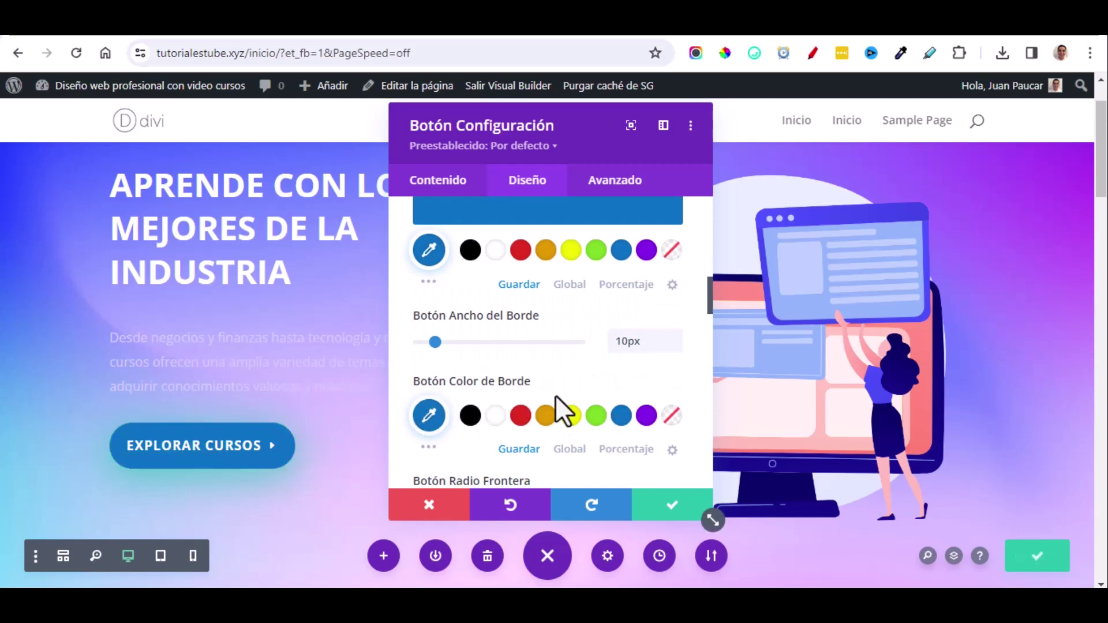
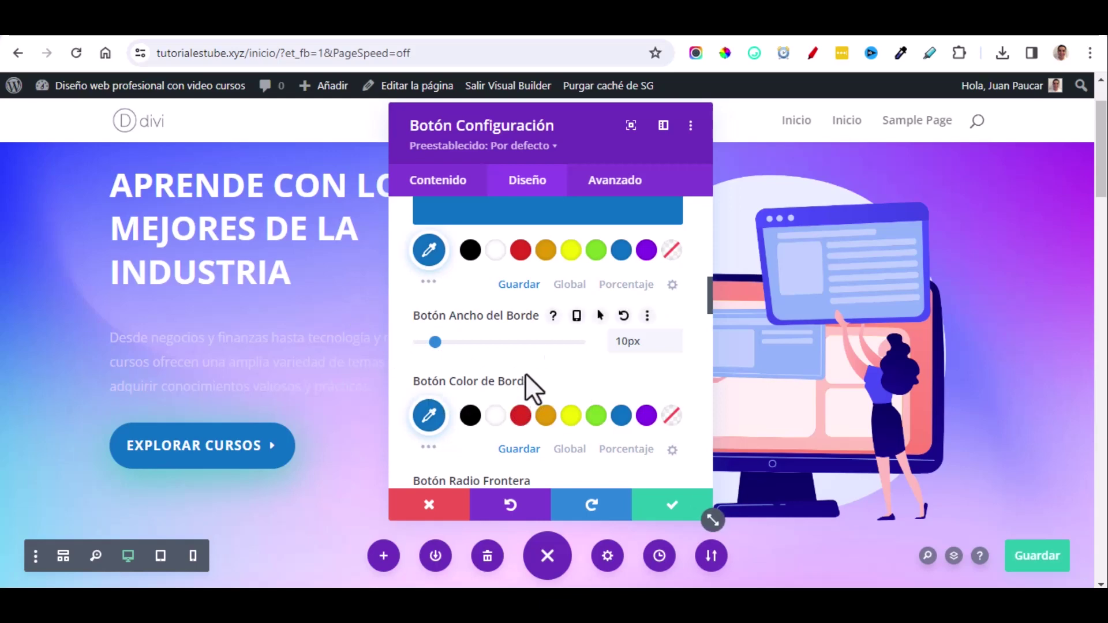
click(430, 505)
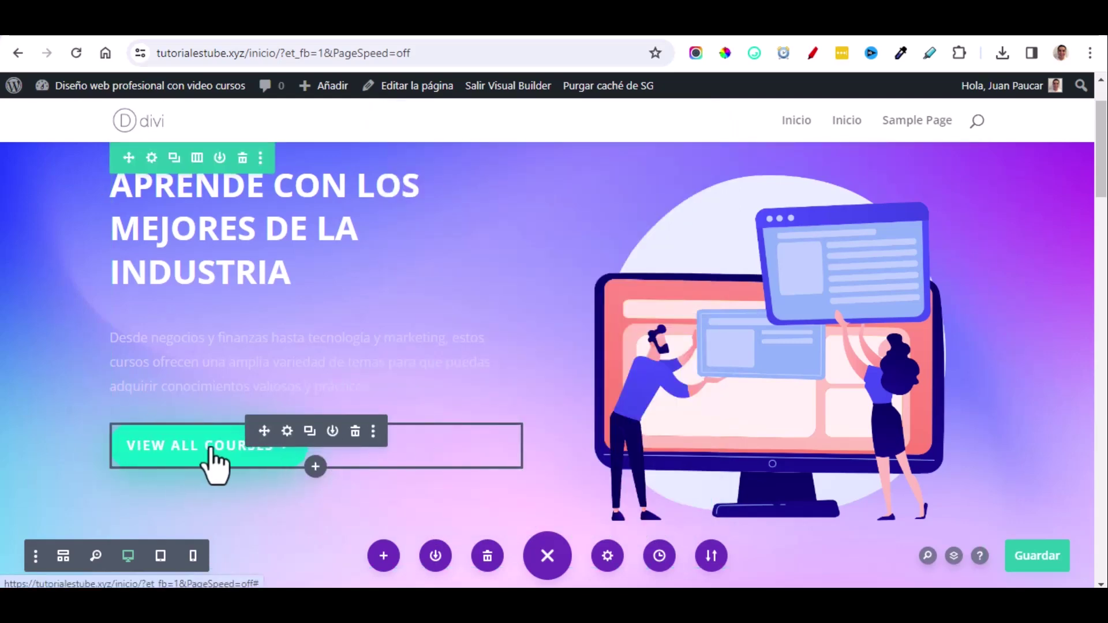
Set the hero button's label to "EXPLORAR CURSOS" and save the module settings.
click(287, 431)
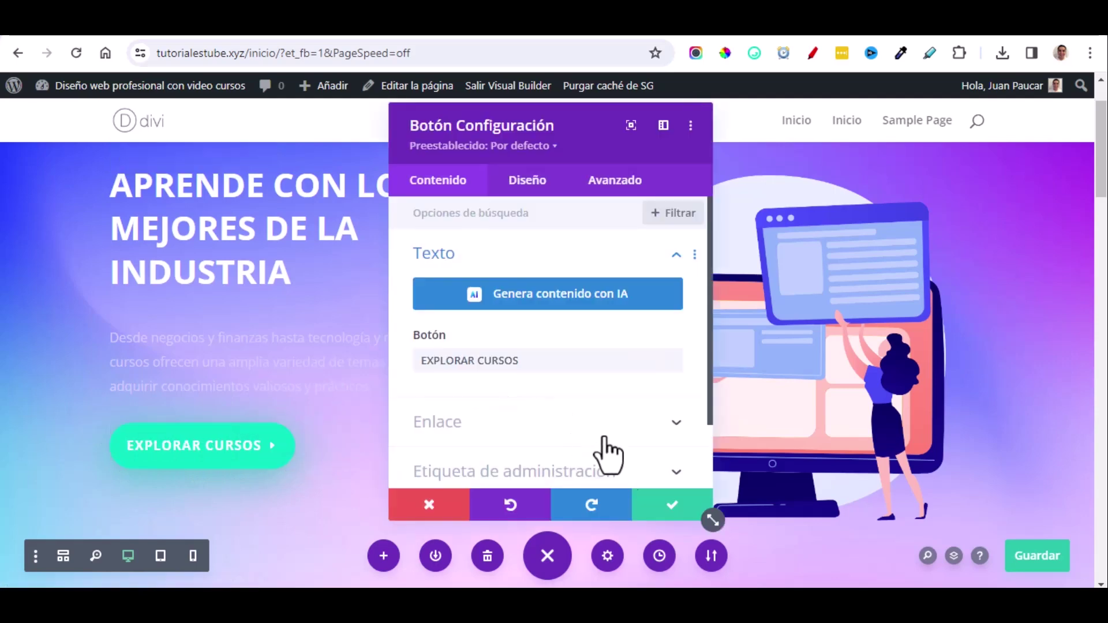
click(669, 508)
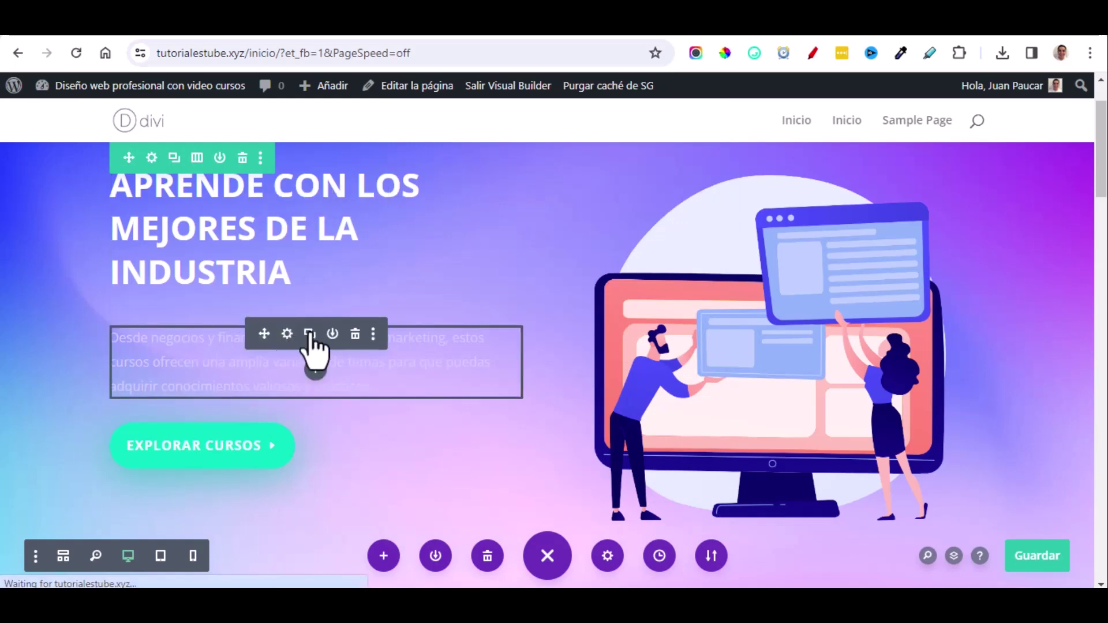
Set the hero paragraph's text colour to white and save the module settings.
click(286, 335)
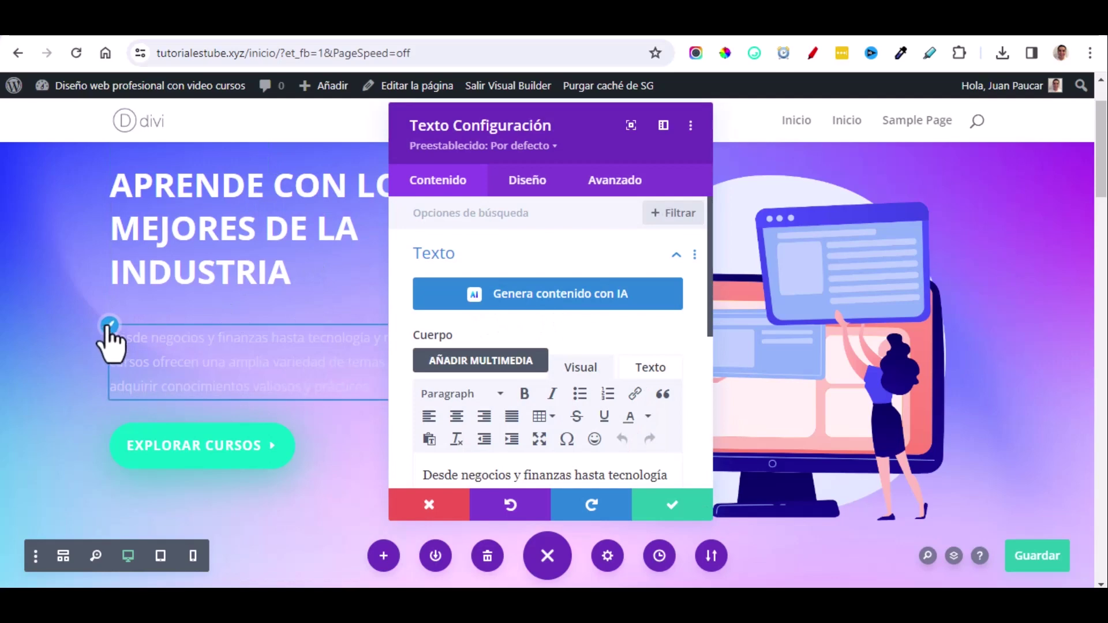
click(527, 180)
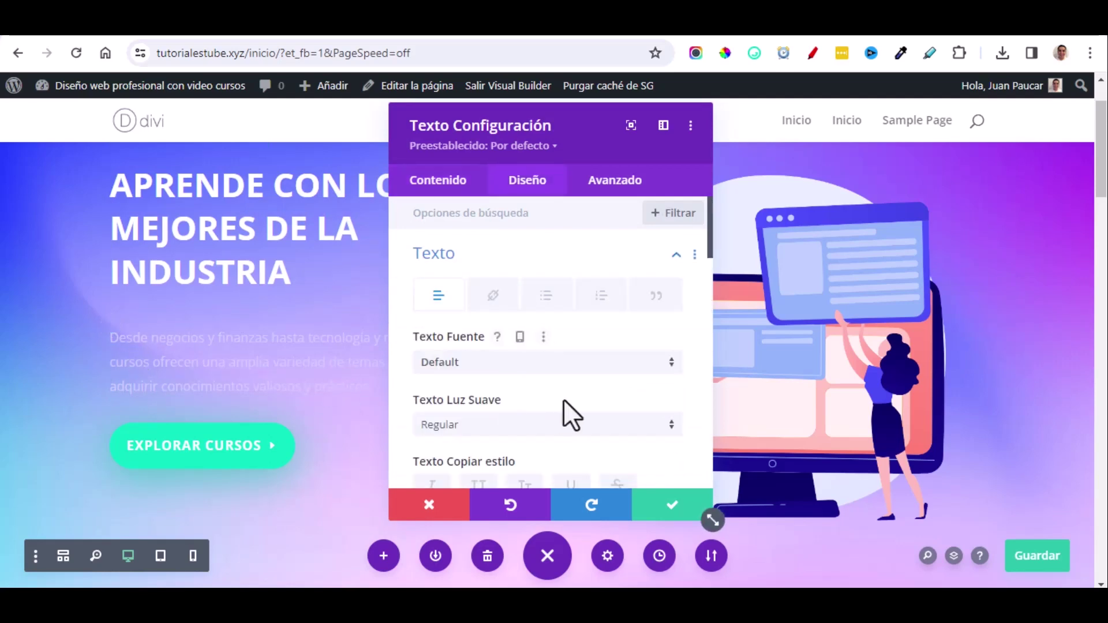
scroll(563, 400, down, 3)
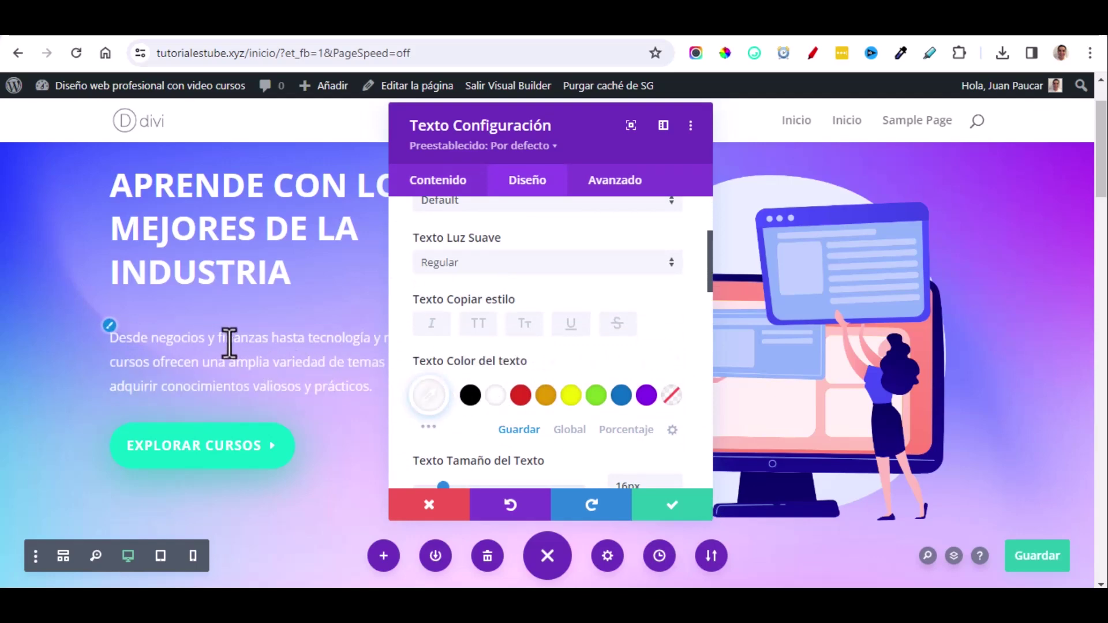
drag(583, 123, 754, 145)
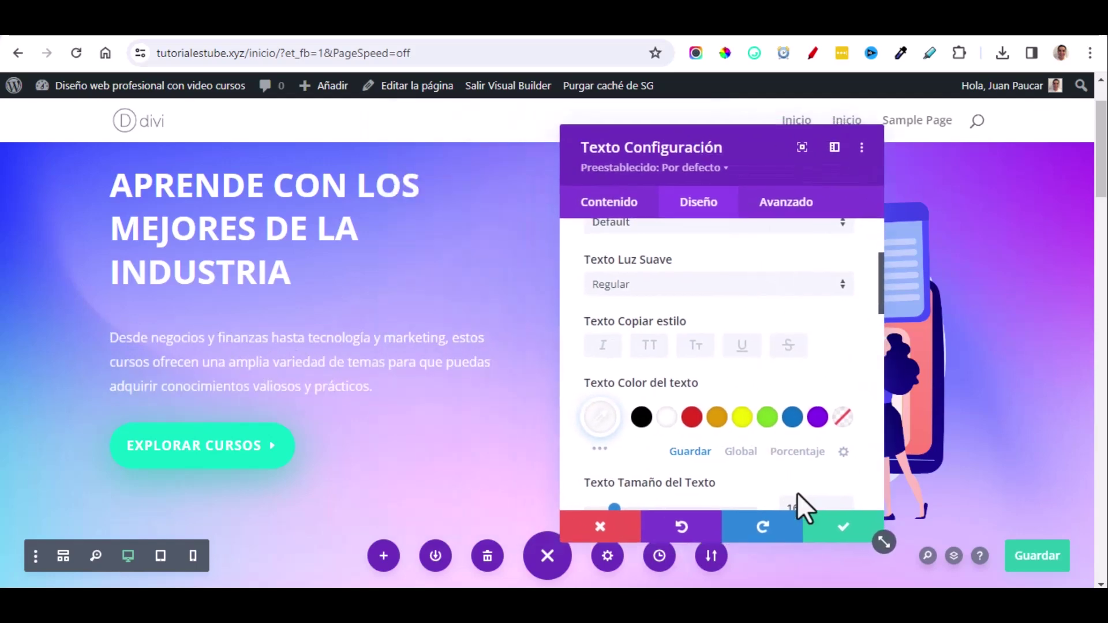
click(821, 530)
Review the hero section, then examine the "100's of Courses" section's heading, text, button and course list.
scroll(480, 306, down, 2)
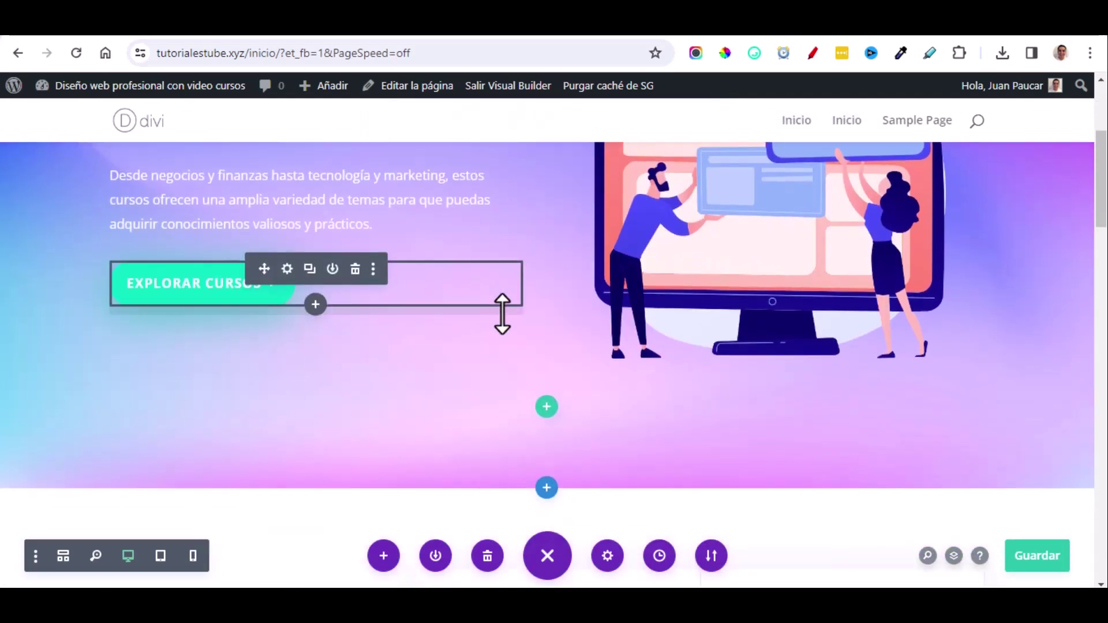
scroll(502, 312, up, 1)
scroll(501, 314, up, 3)
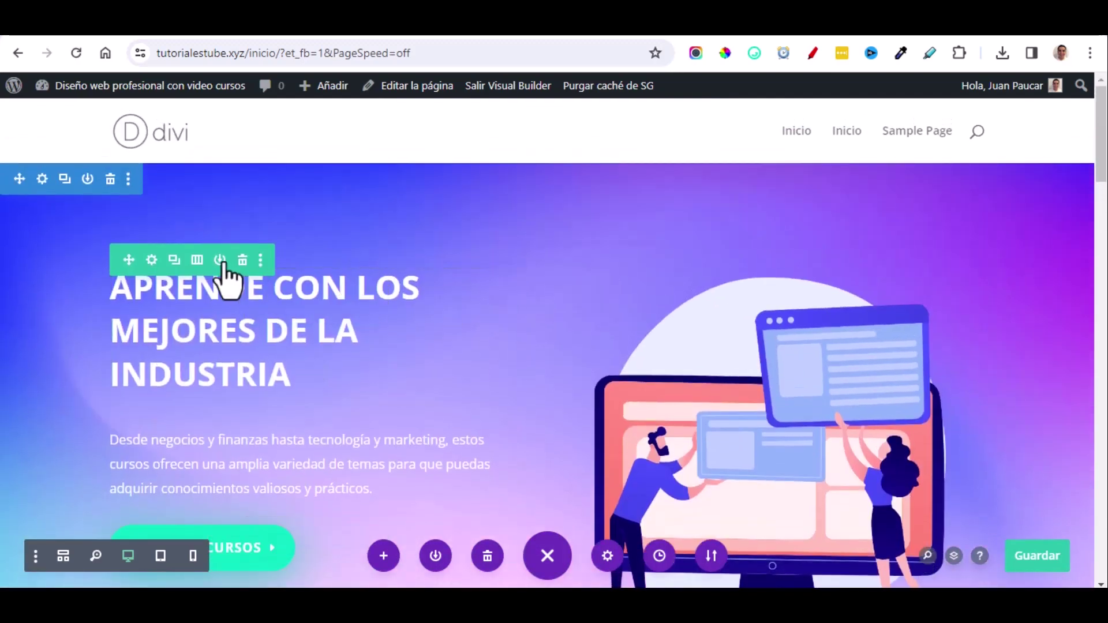
scroll(153, 425, down, 4)
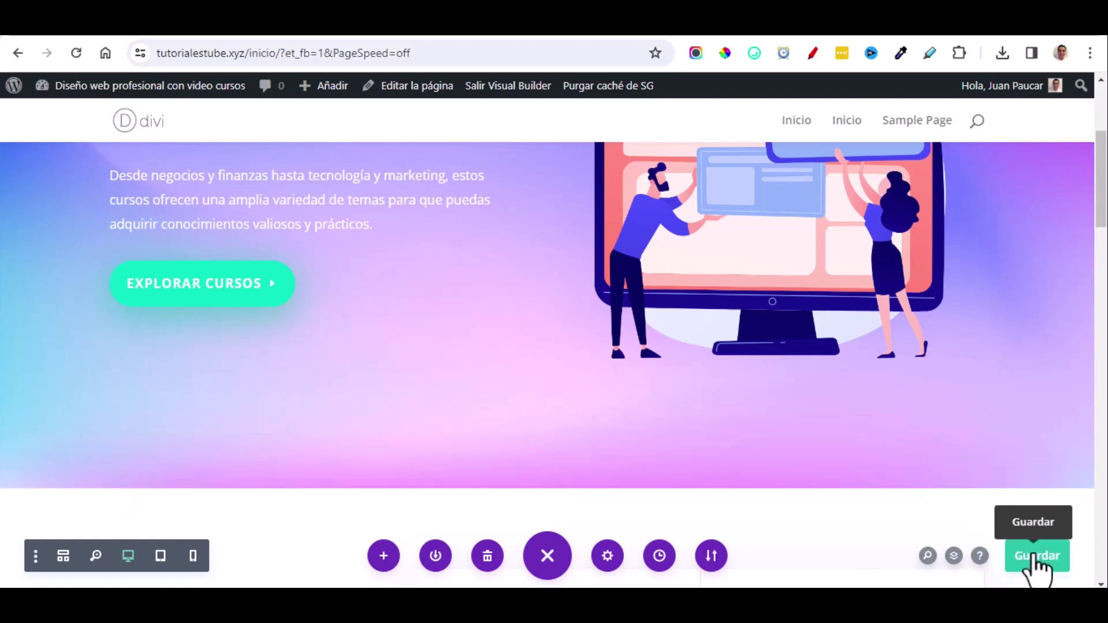
scroll(1032, 570, up, 3)
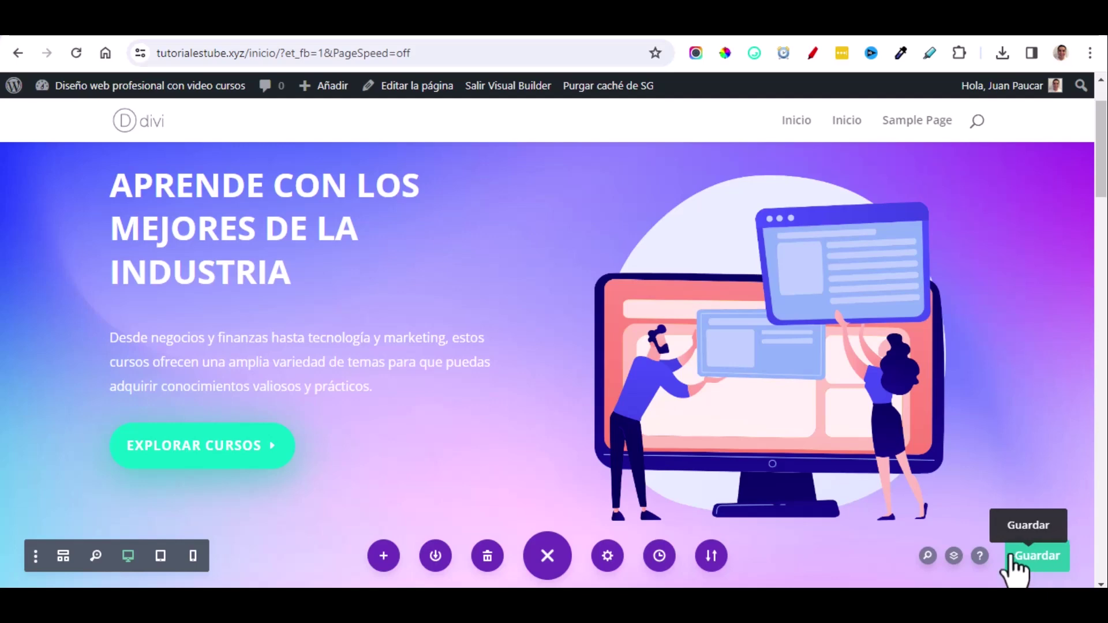
scroll(852, 514, down, 10)
scroll(853, 515, up, 3)
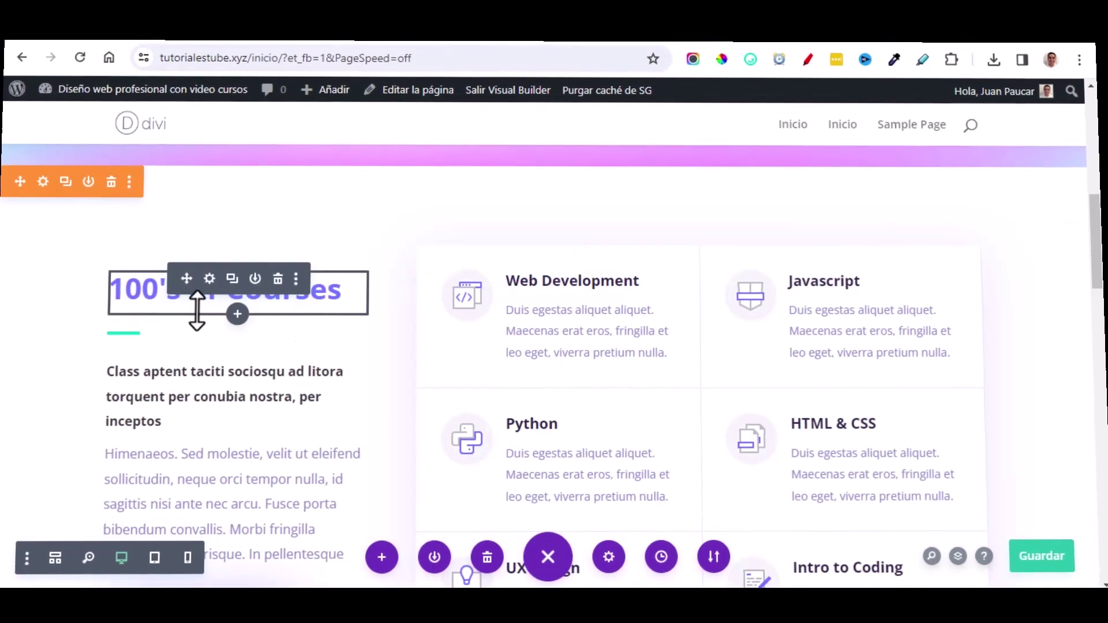
scroll(379, 346, down, 3)
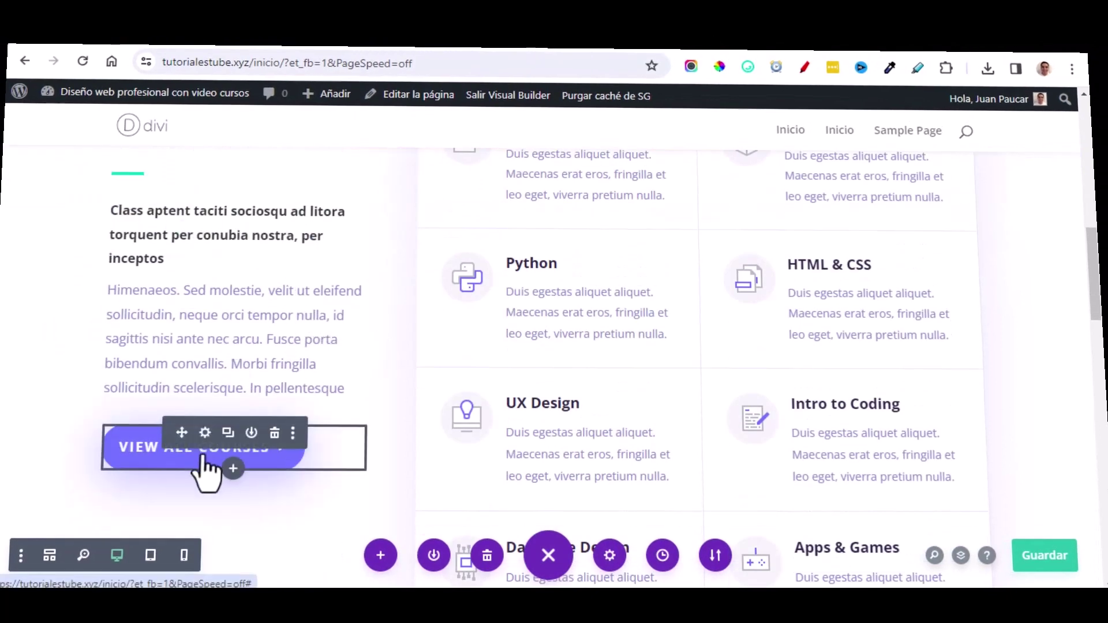
scroll(549, 339, up, 3)
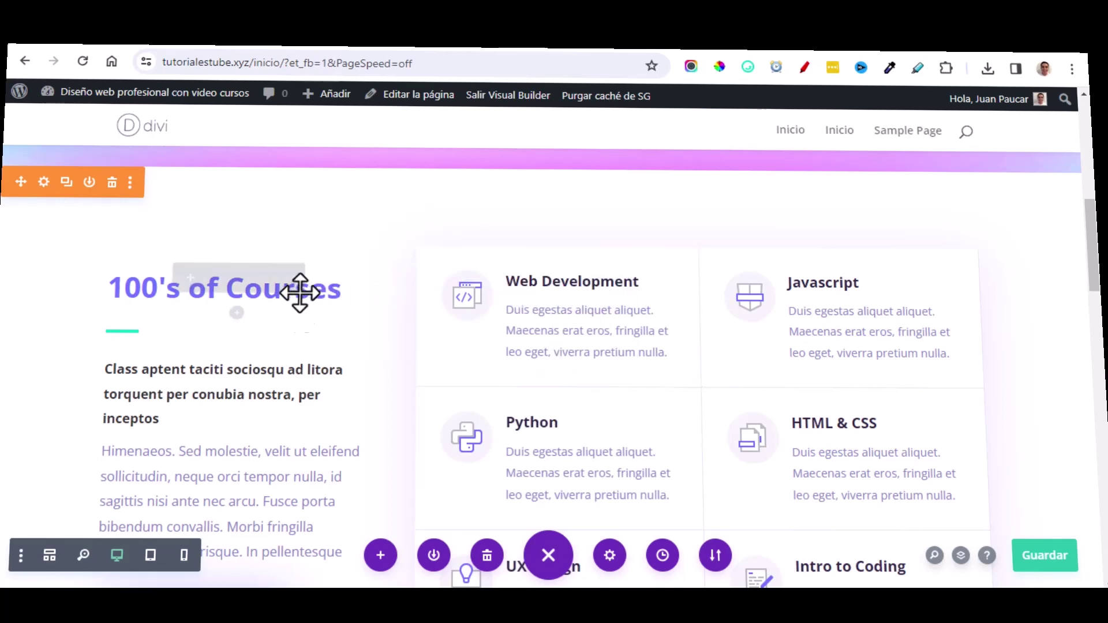
Replace the "100's of Courses" heading with "Cursos Y seciones", copied from the tiendajuan.com sample page.
click(209, 278)
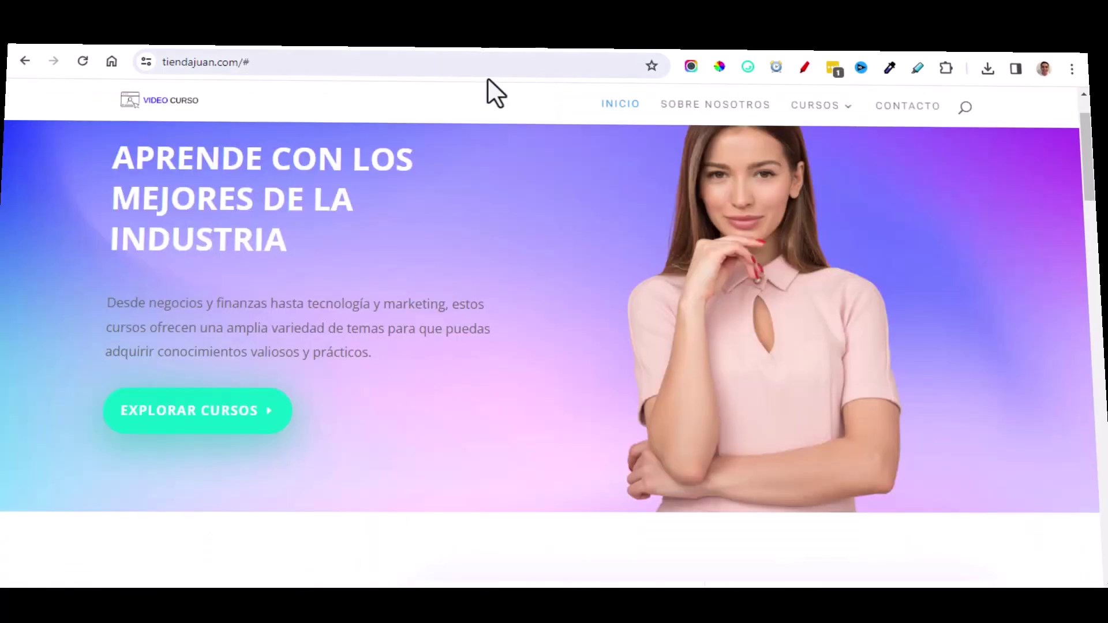
scroll(312, 441, down, 4)
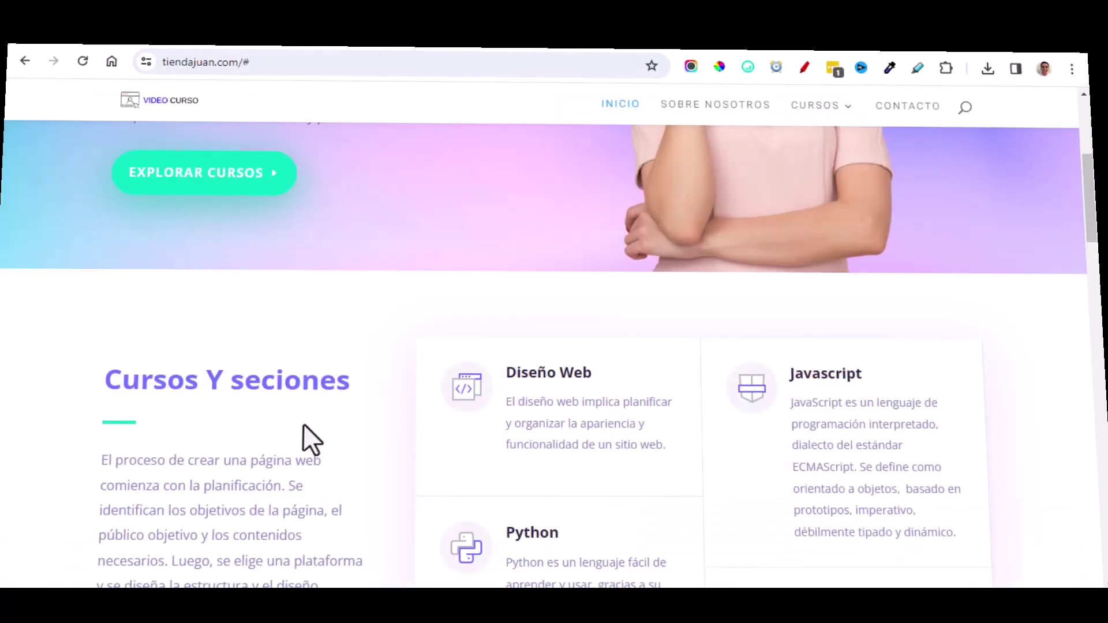
triple_click(242, 385)
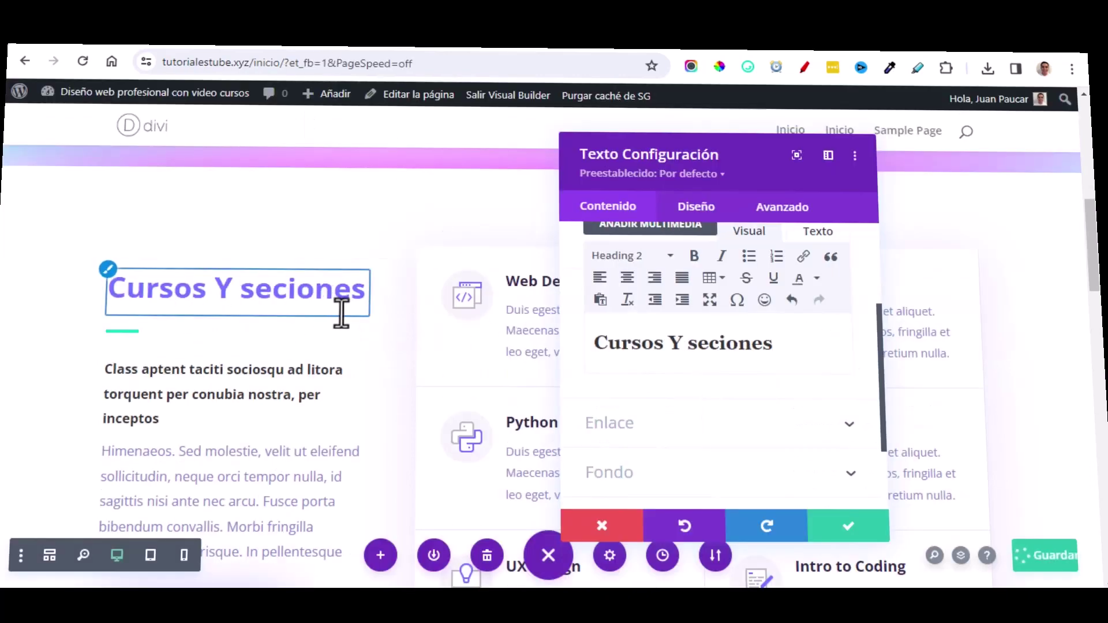
Set the "Cursos Y seciones" heading's text size to 35px and save the module settings.
click(697, 209)
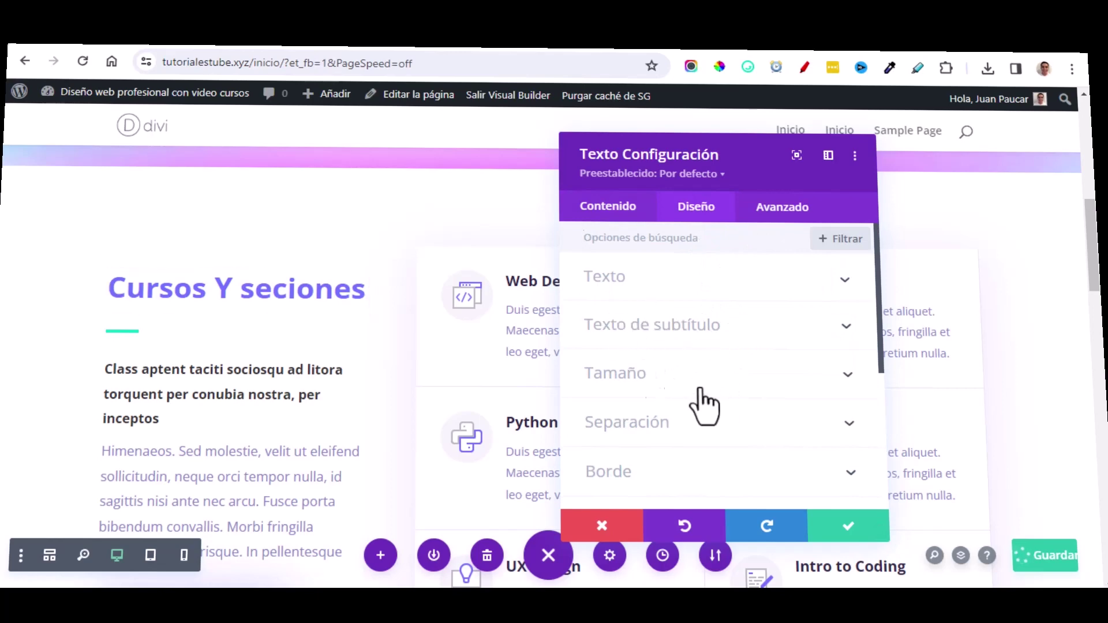
click(112, 288)
scroll(708, 368, down, 2)
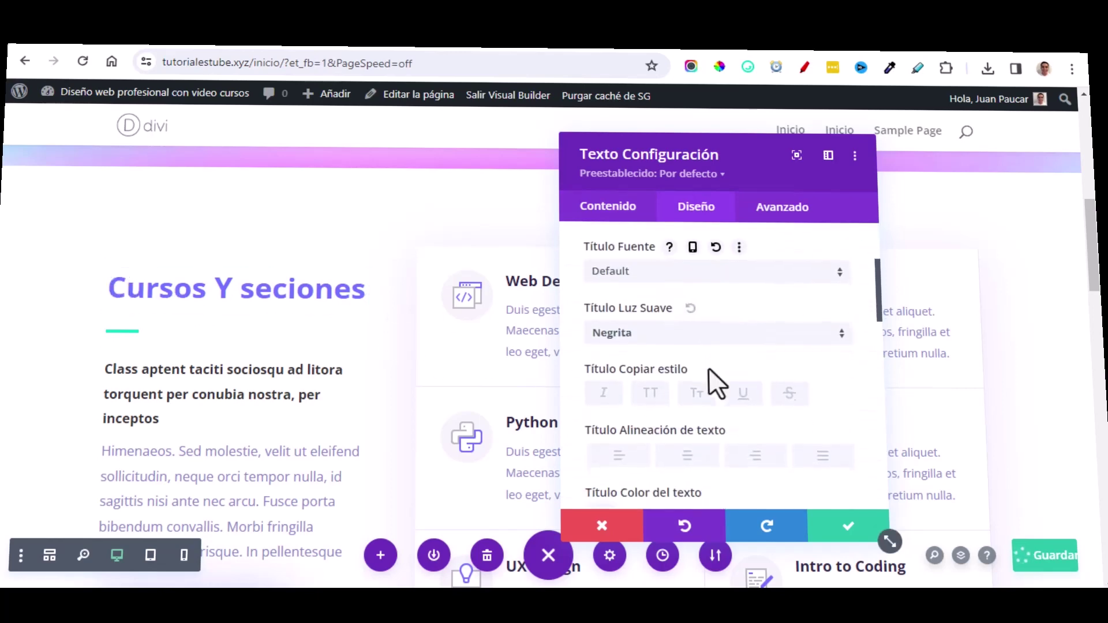
scroll(709, 372, down, 3)
scroll(643, 386, down, 2)
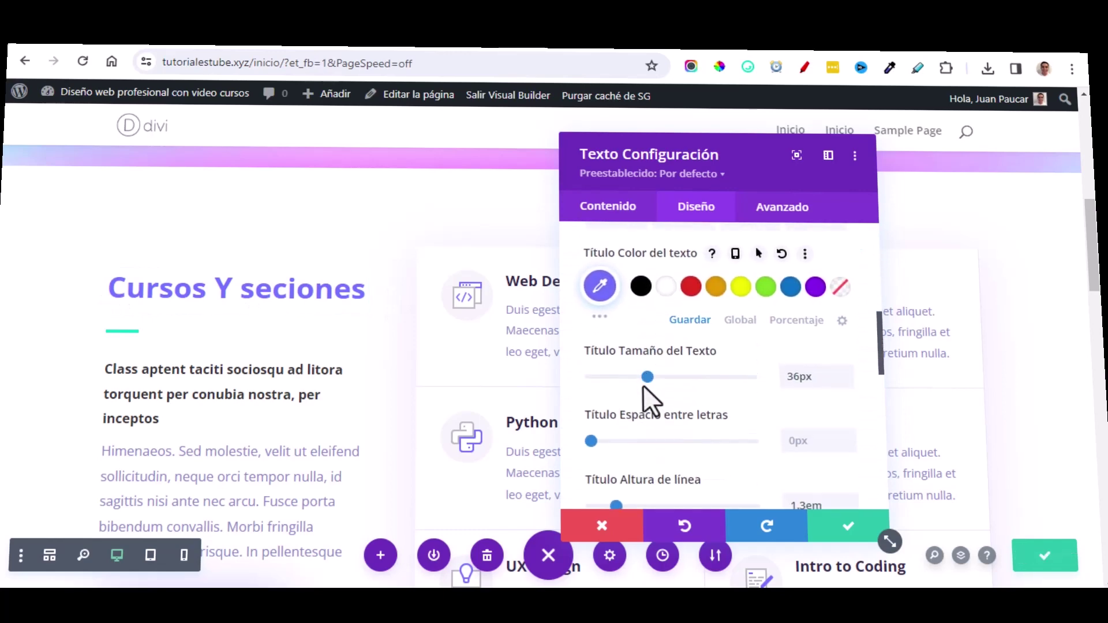
click(846, 381)
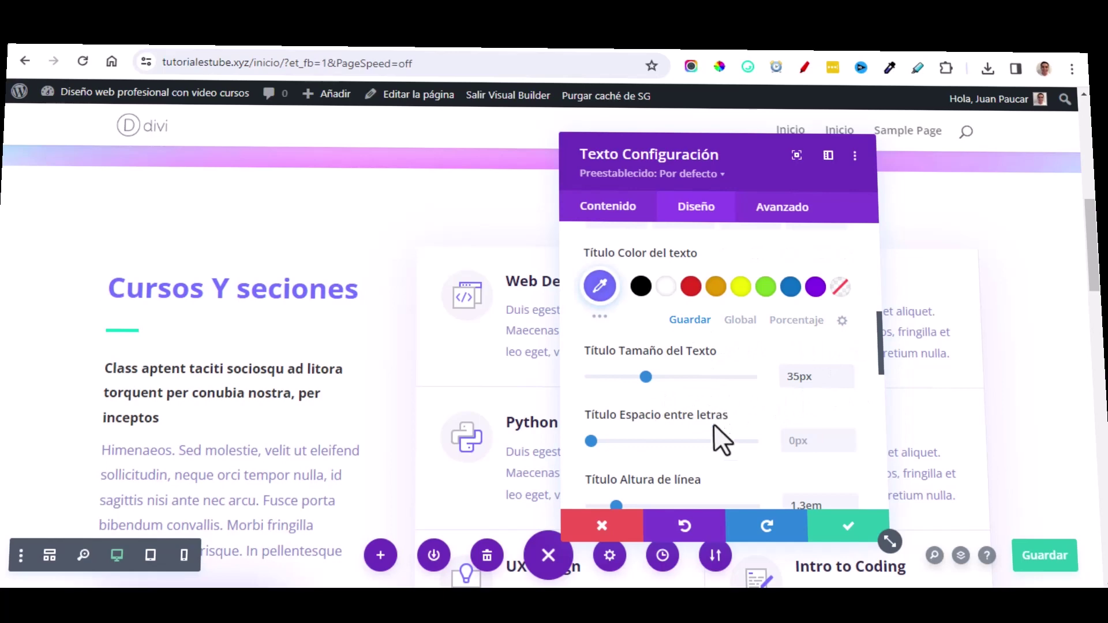
scroll(714, 425, down, 5)
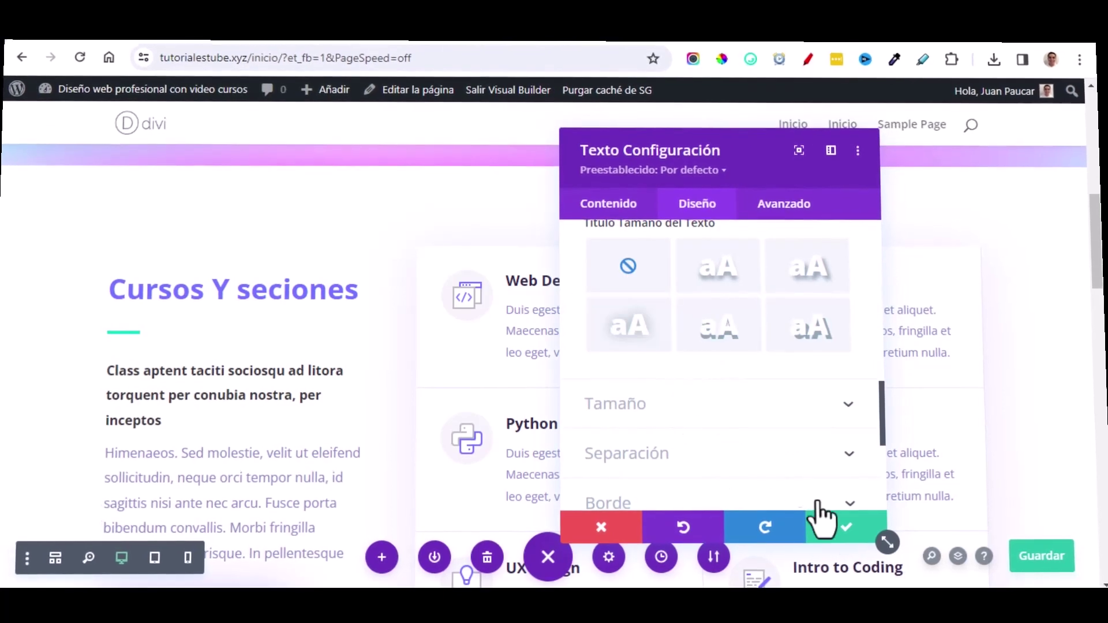
click(824, 522)
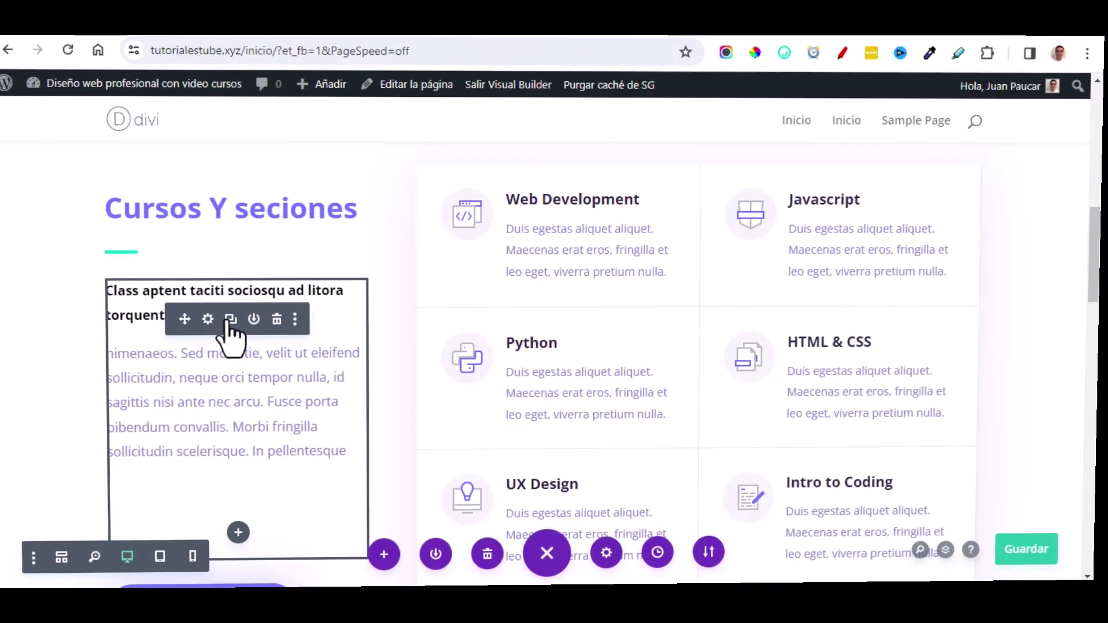
Replace the placeholder text under "Cursos Y seciones" with the sample page's paragraph beginning "El proceso de crear una página web".
click(207, 319)
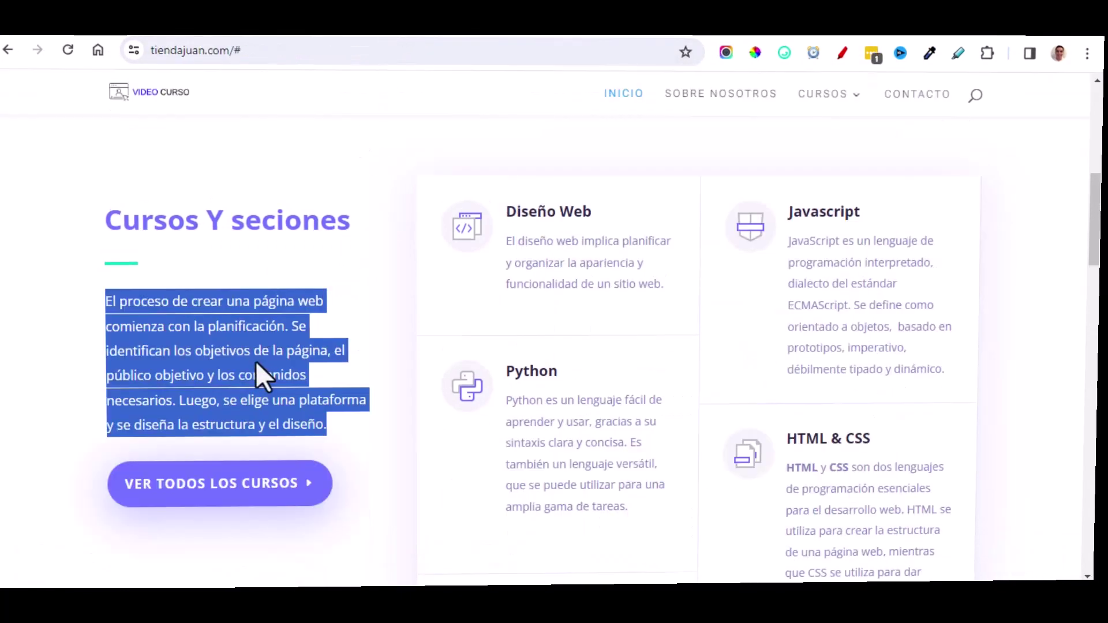
right_click(257, 357)
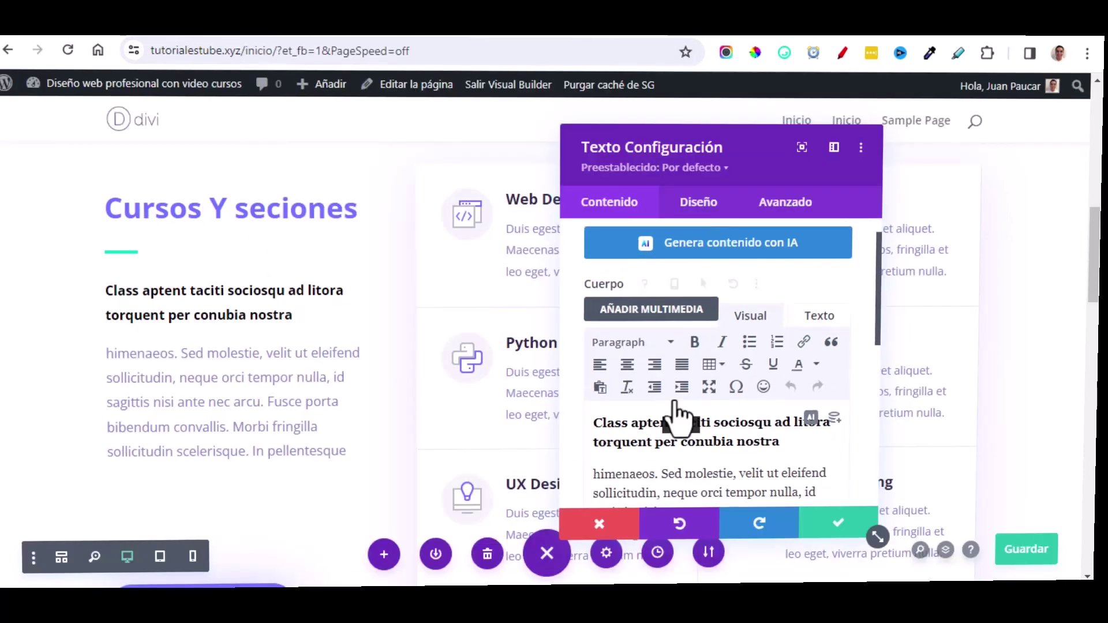
scroll(735, 389, down, 3)
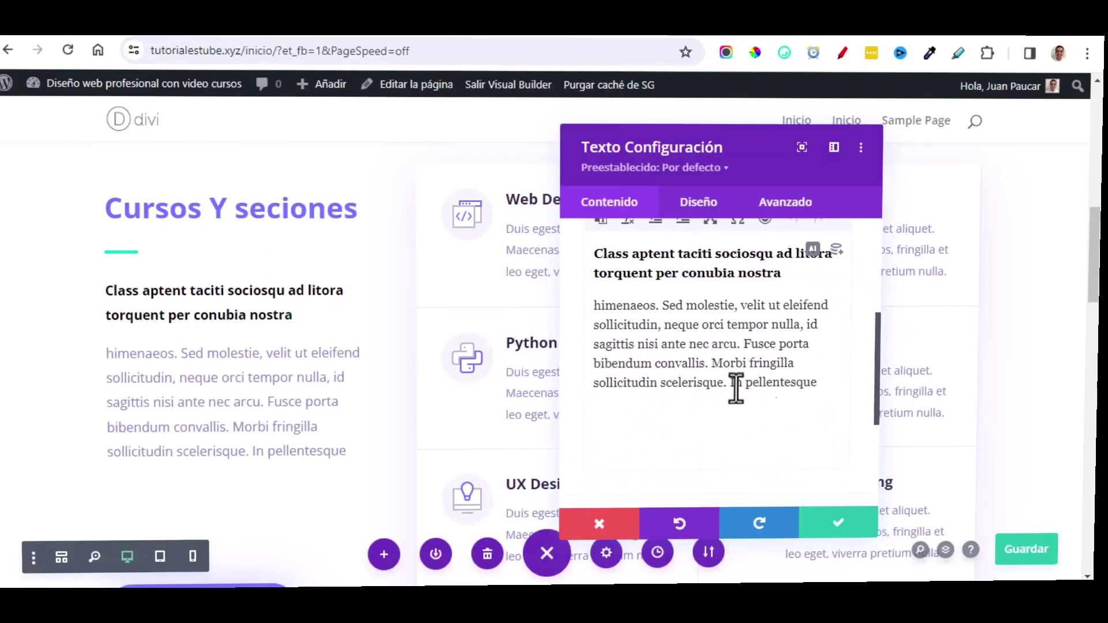
drag(812, 391, 620, 252)
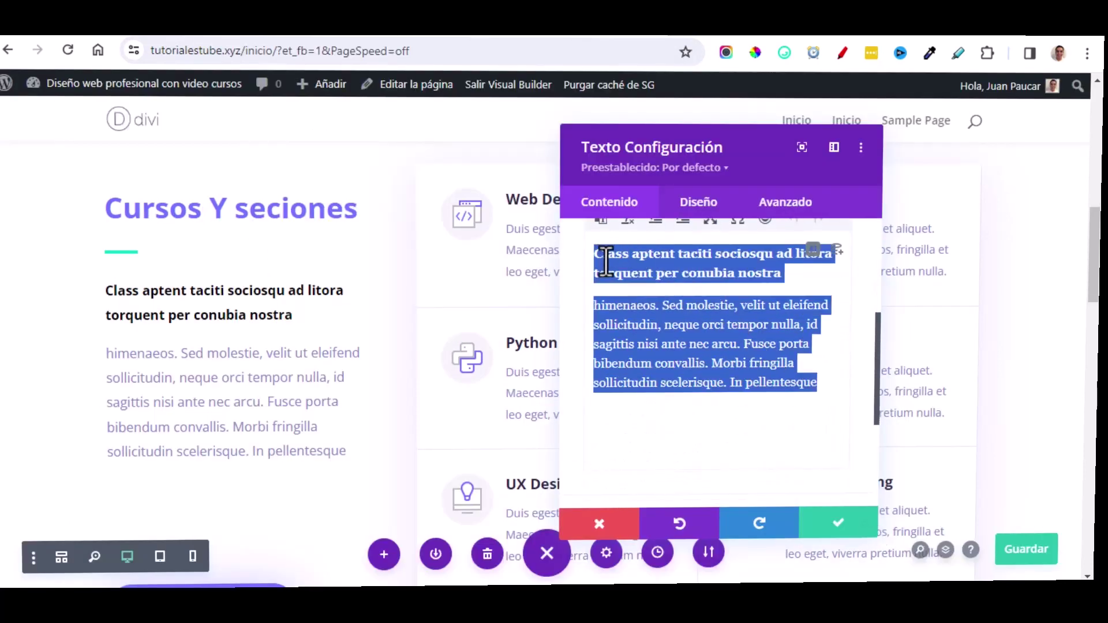
key(Delete)
right_click(613, 265)
click(663, 420)
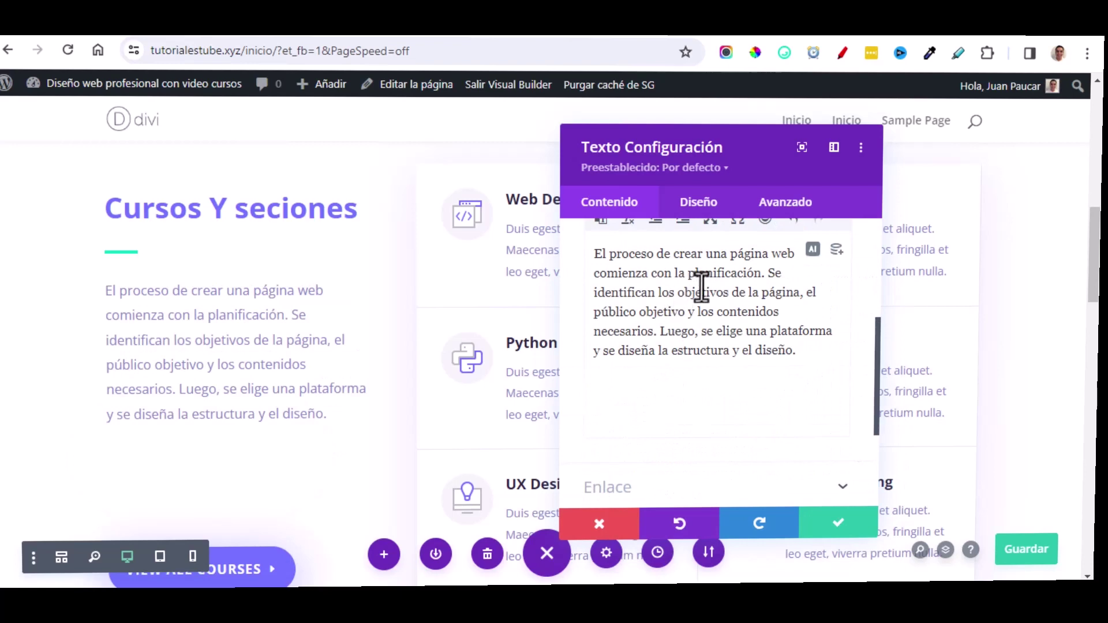
Try a 17px text size for the paragraph under "Cursos Y seciones", return it to 16px and check the line height.
click(700, 203)
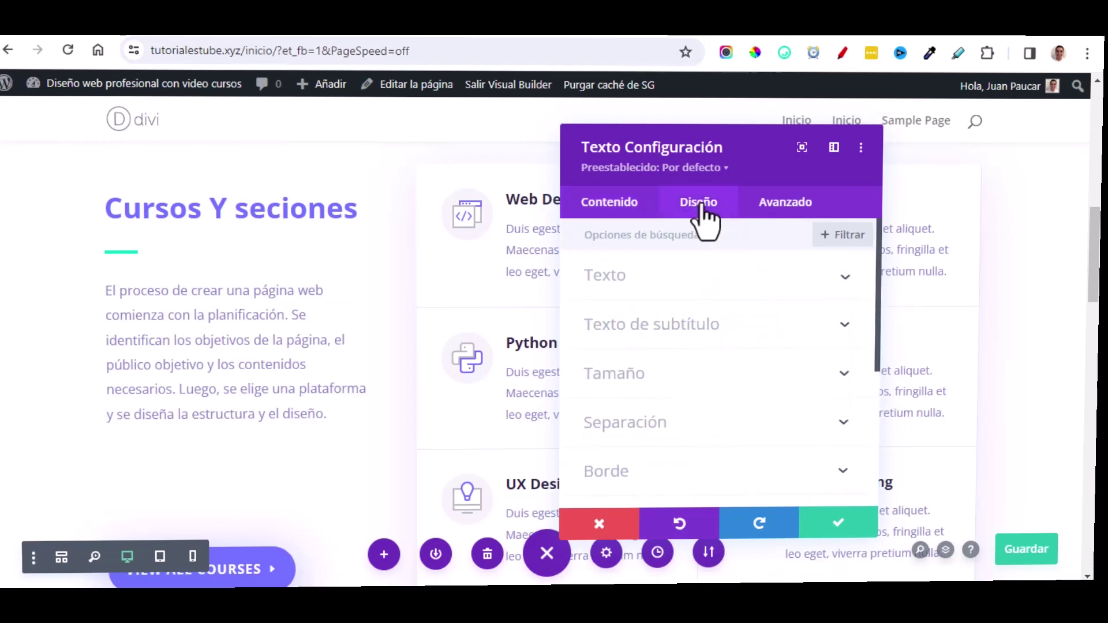
click(700, 280)
scroll(745, 382, down, 3)
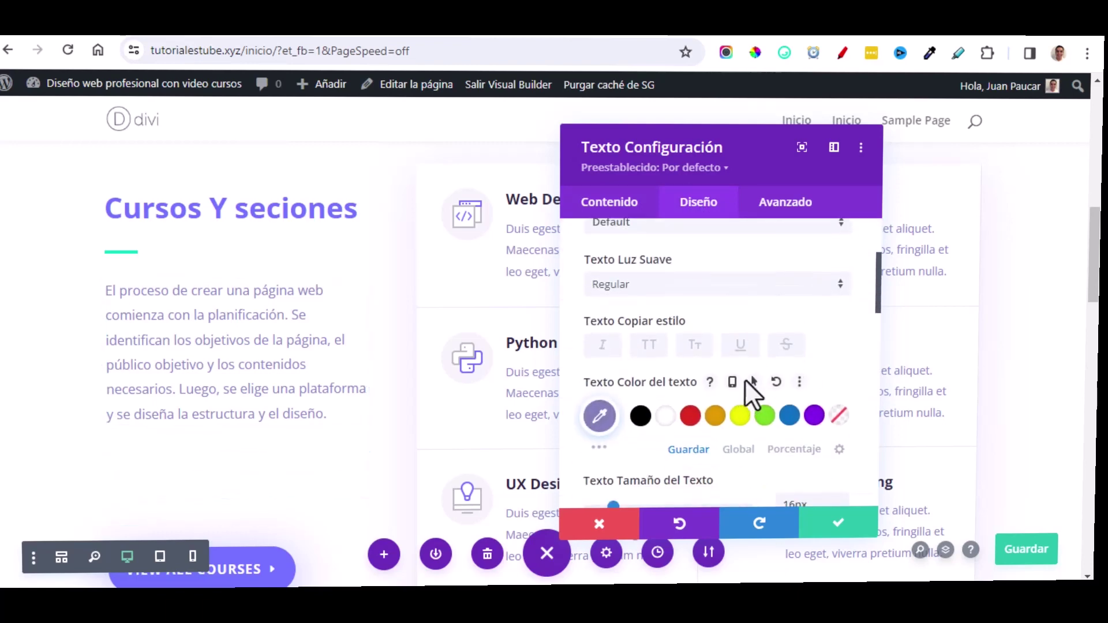
scroll(690, 433, down, 2)
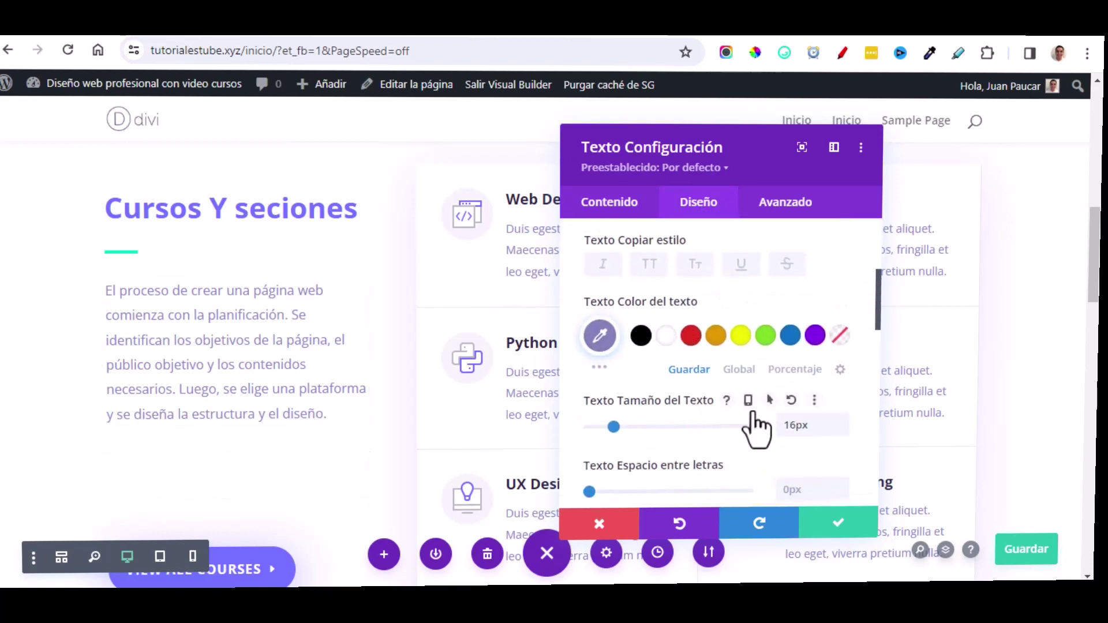
click(842, 421)
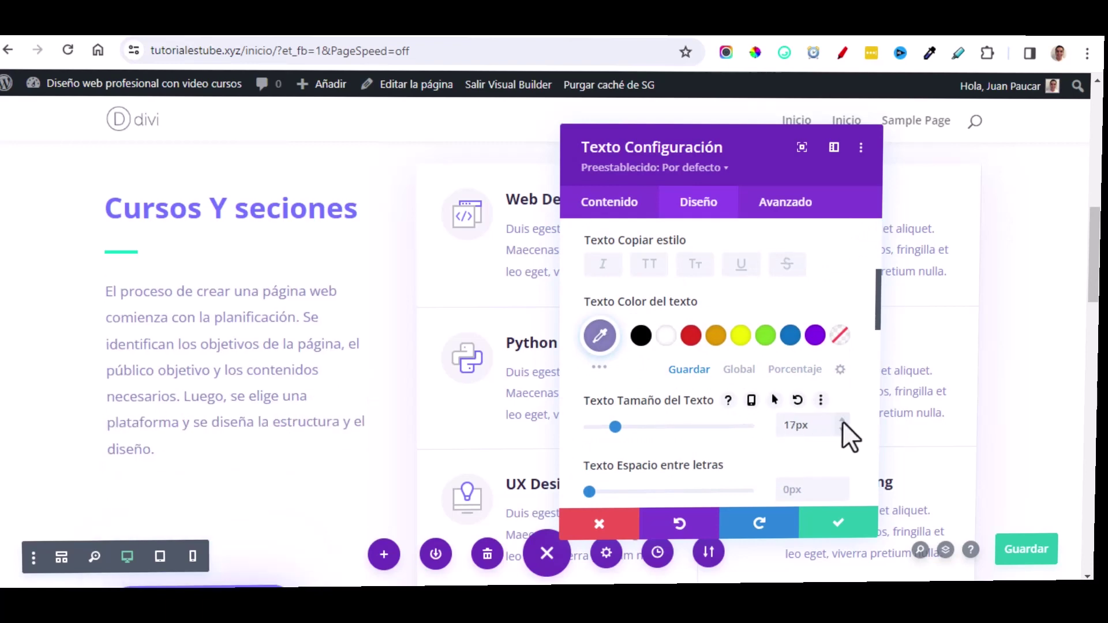
click(842, 430)
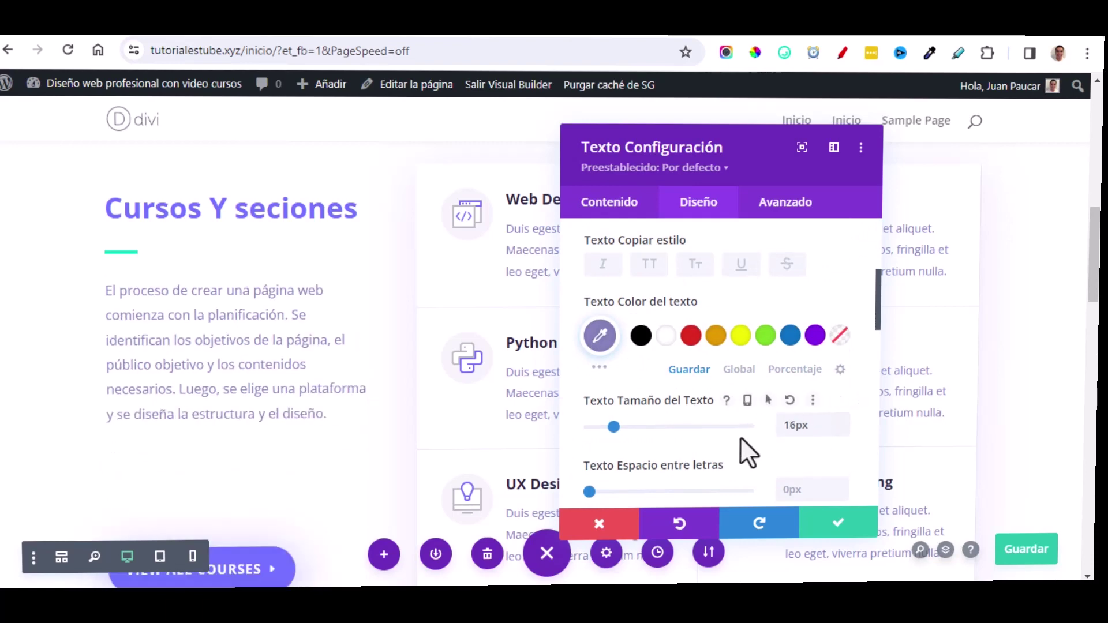
scroll(744, 452, down, 3)
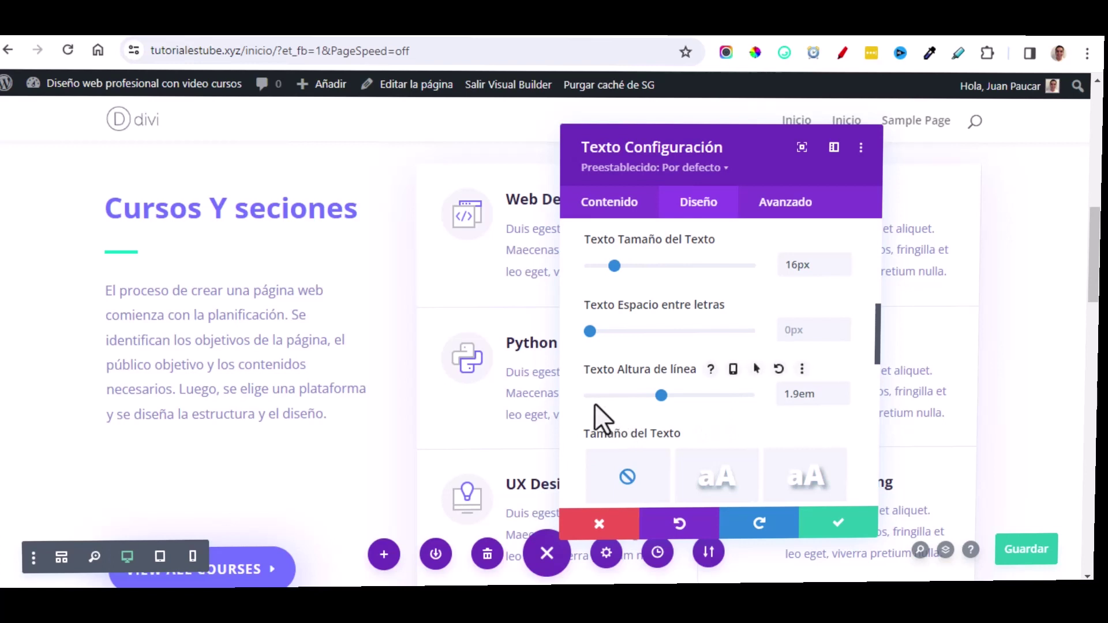
scroll(744, 444, up, 4)
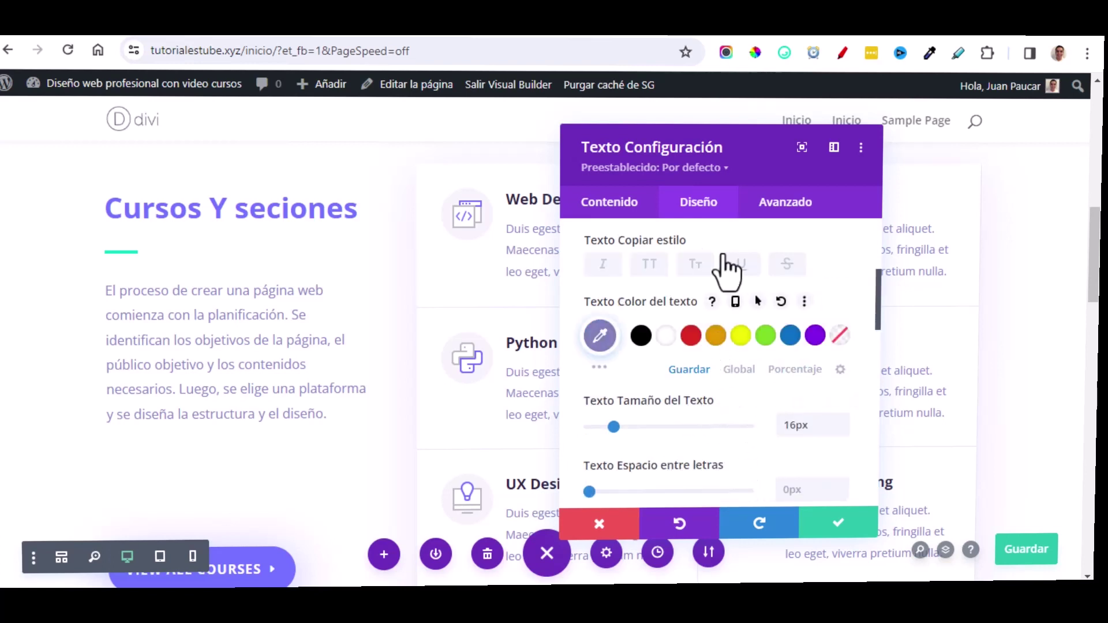
Remove the blank lines below the "El proceso de crear una página web" paragraph and save the text module.
click(611, 203)
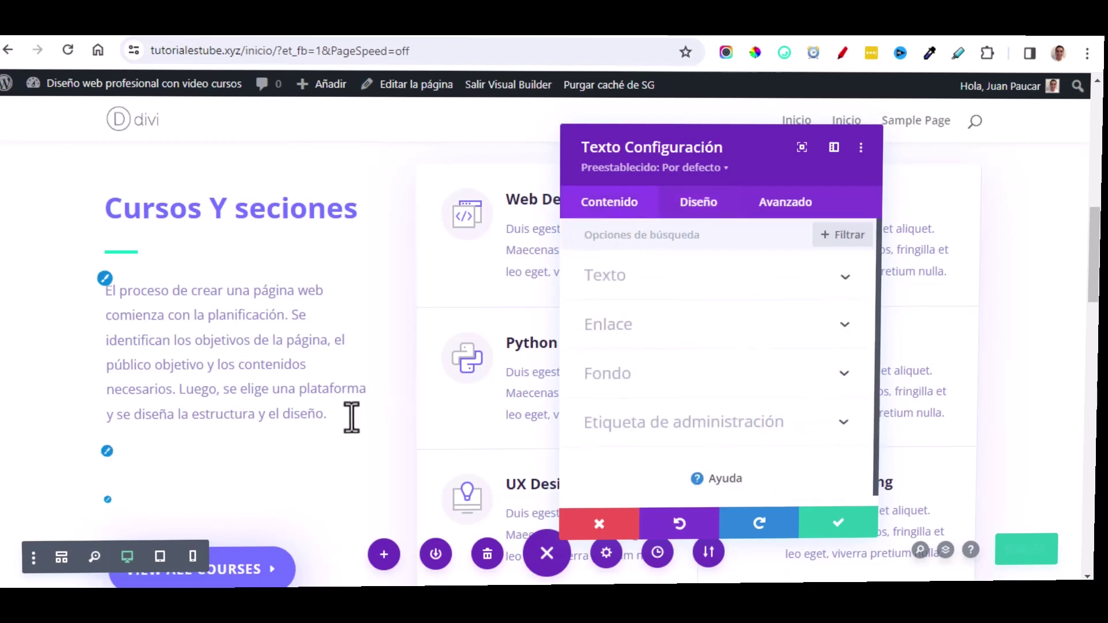
scroll(346, 413, down, 3)
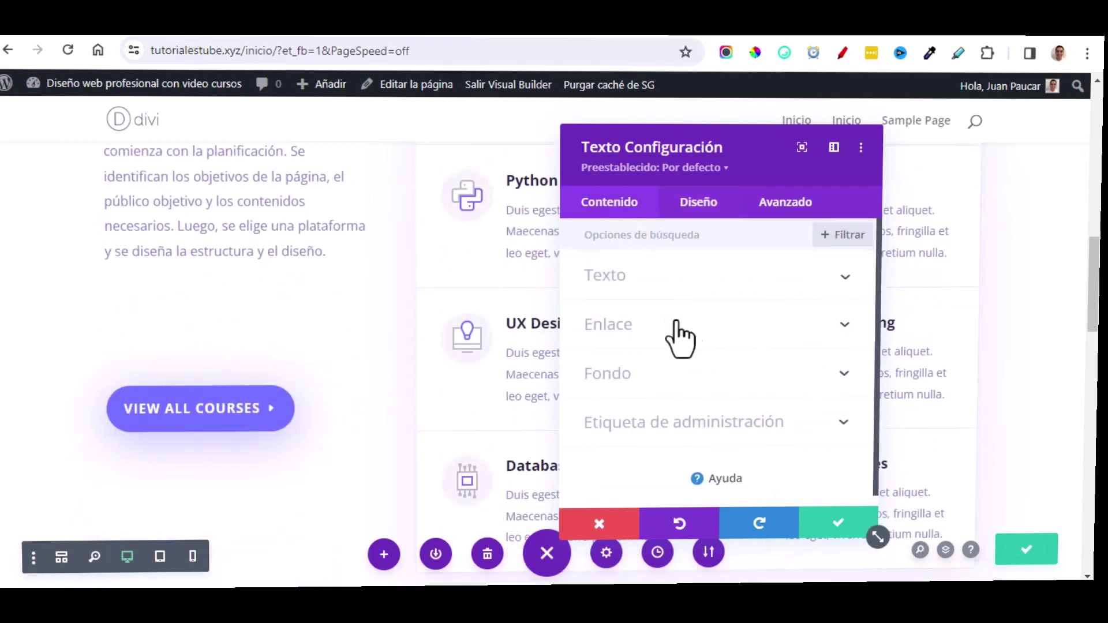
click(638, 282)
scroll(728, 442, down, 3)
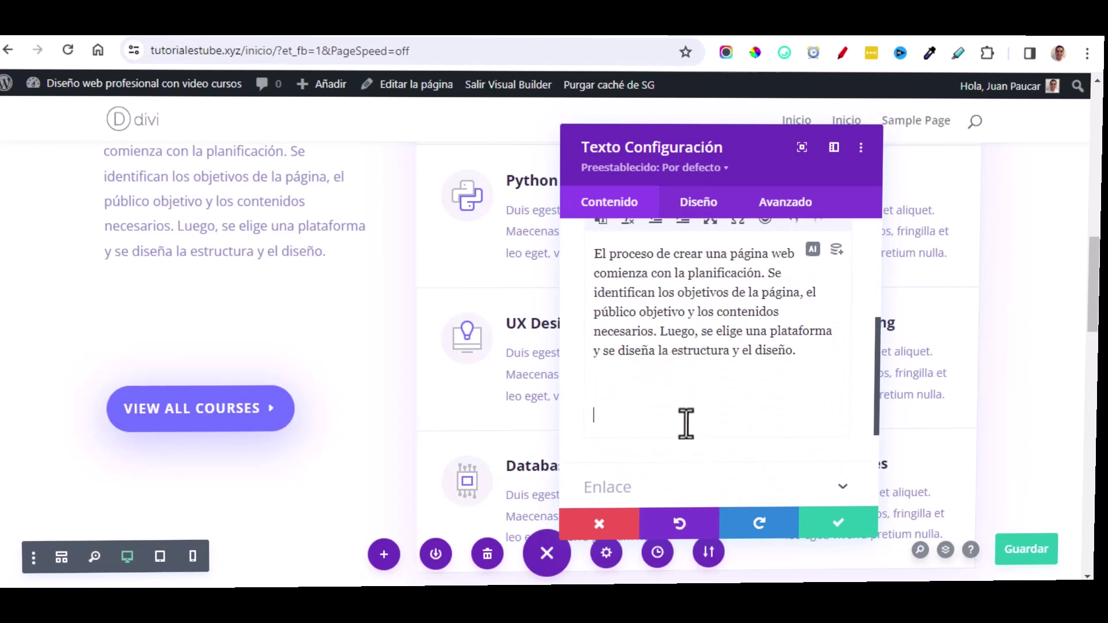
key(BackSpace)
key(BackSpace)
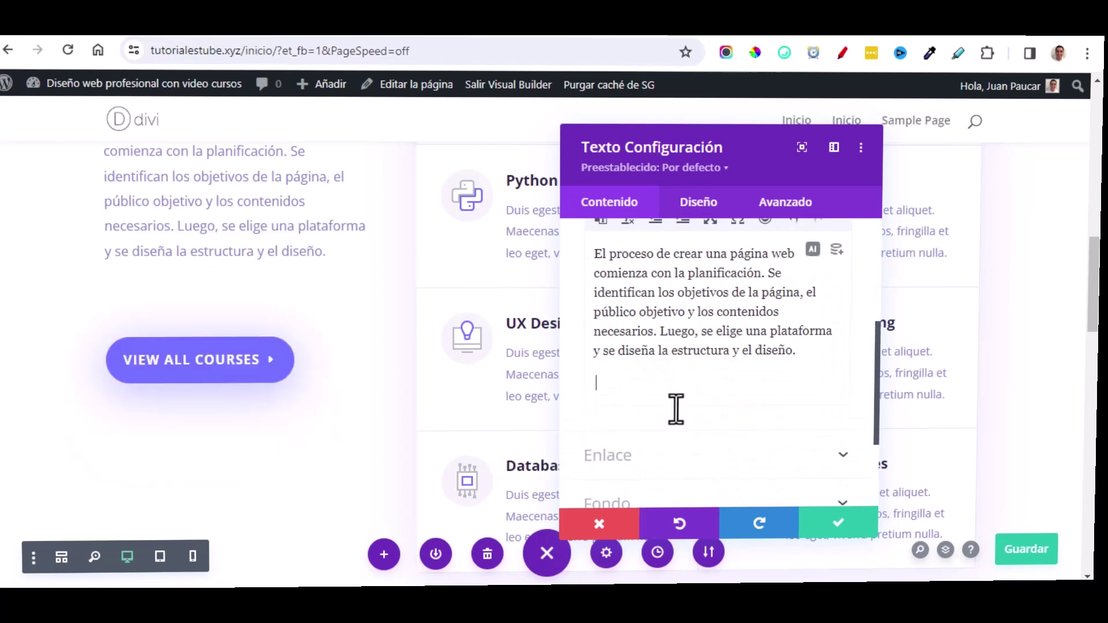
key(BackSpace)
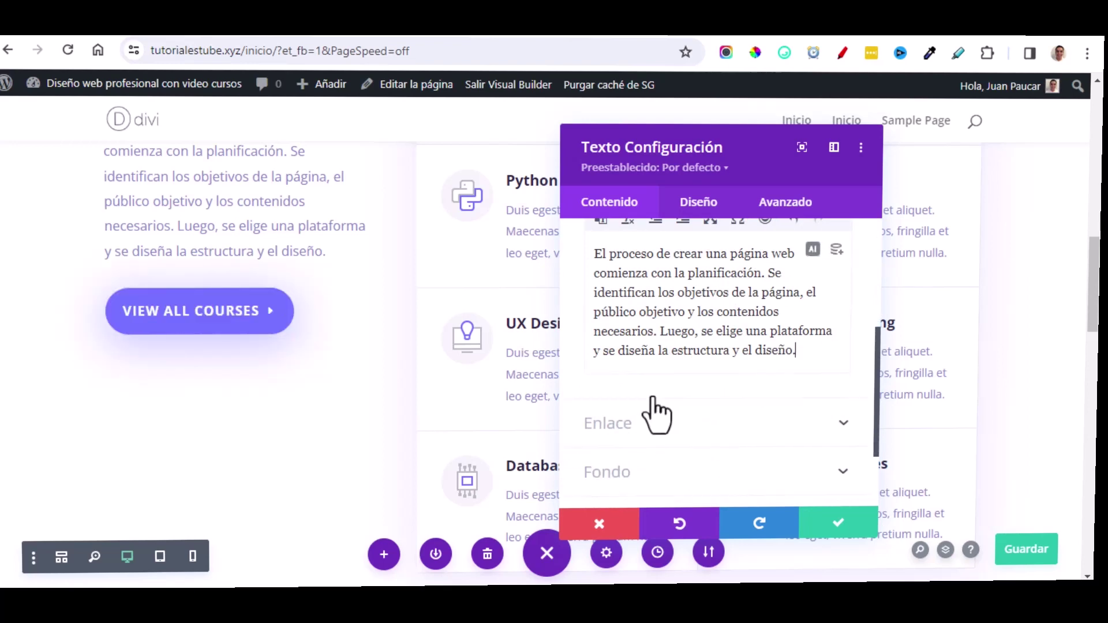
click(833, 525)
Change the "View All Courses" button text to "VER TODOS LOS CURSOS".
scroll(284, 321, up, 1)
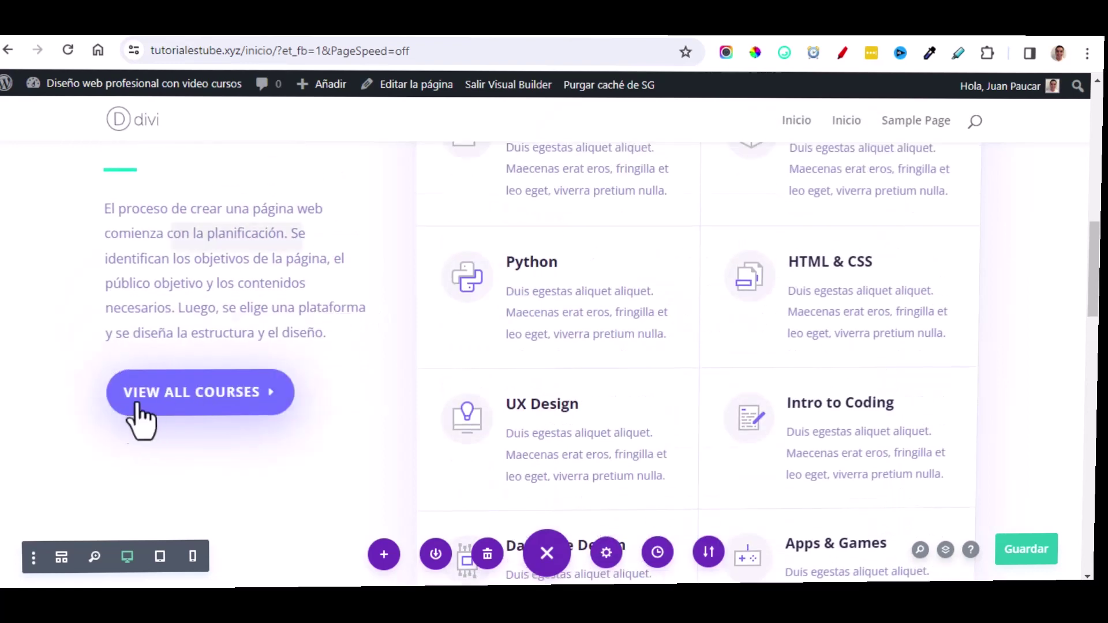
mouse_move(152, 414)
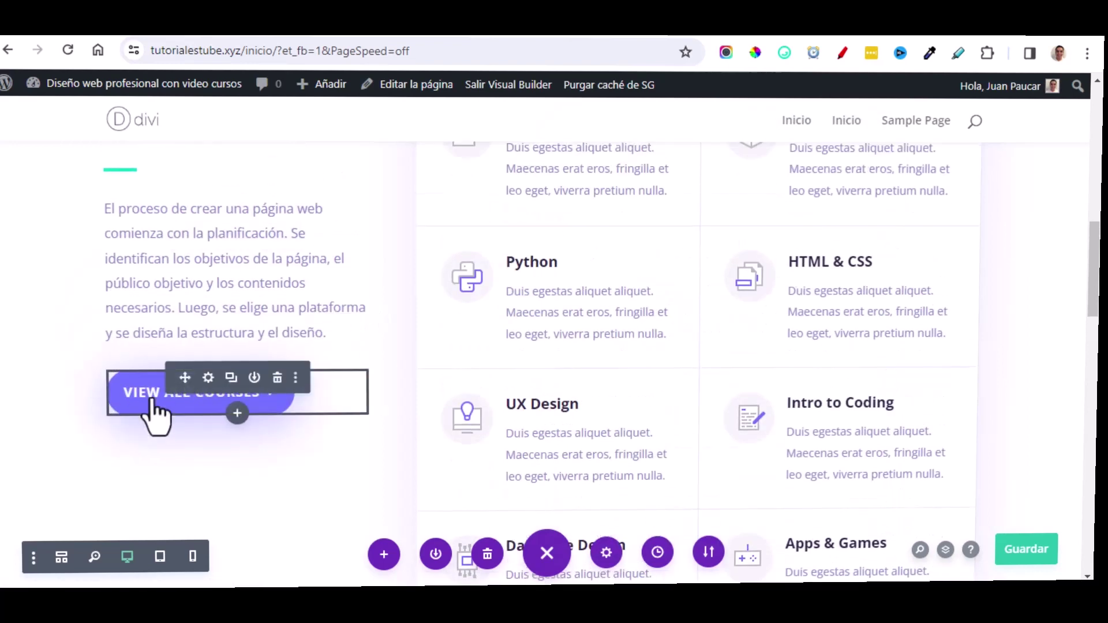
click(208, 378)
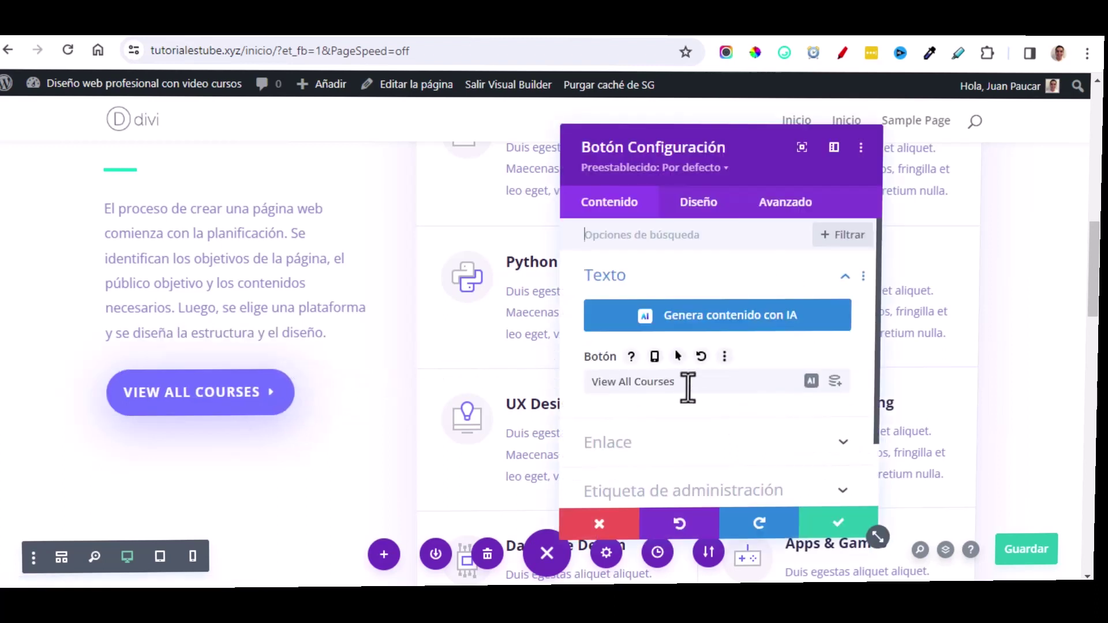
key(ctrl+a)
text(VER TODOS LOS CURSOS)
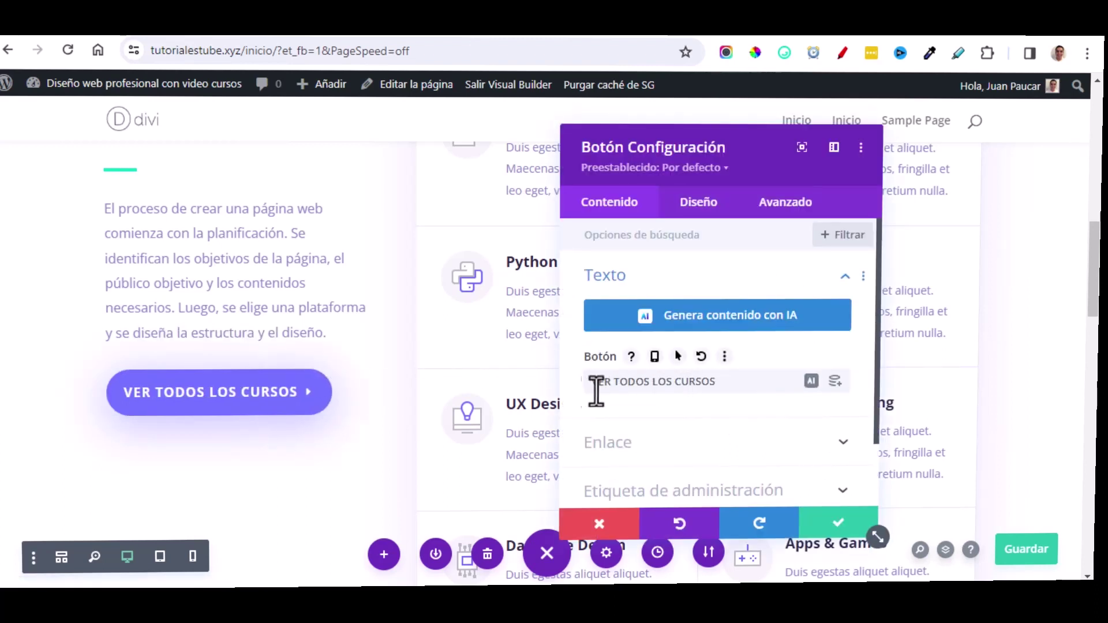
Check the "VER TODOS LOS CURSOS" button's link and design options, and save the button settings.
scroll(721, 454, down, 1)
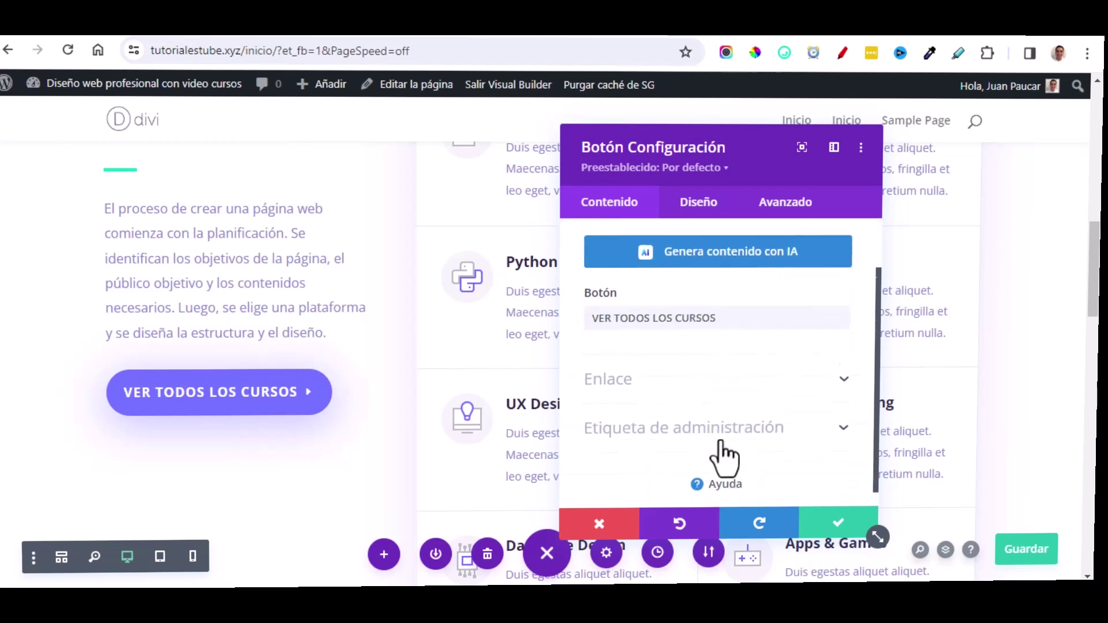
scroll(723, 456, down, 1)
click(714, 363)
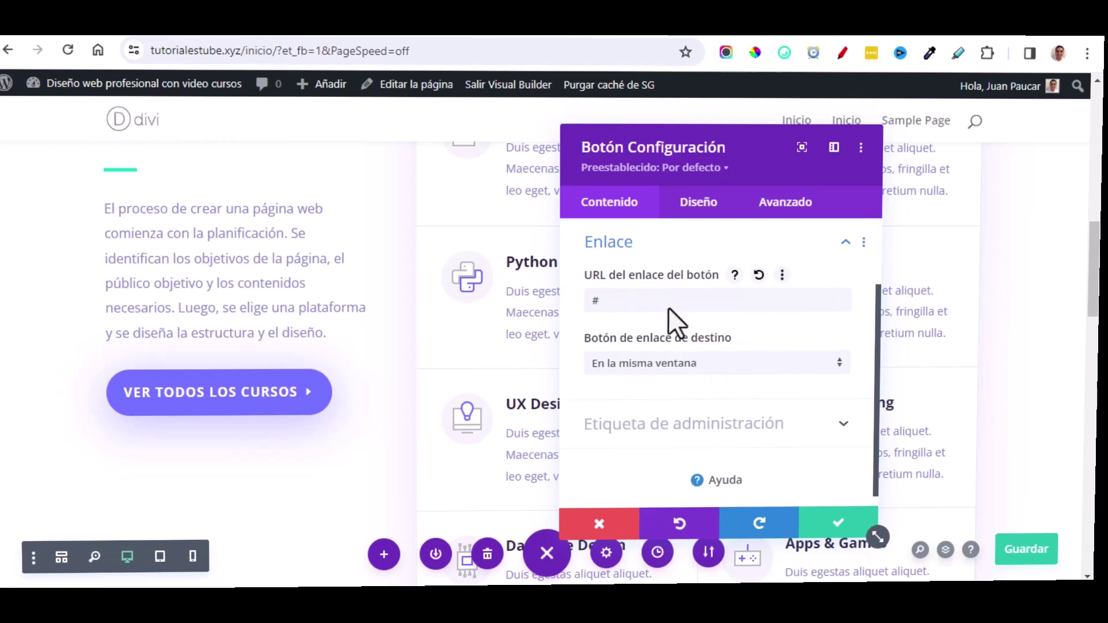
click(699, 203)
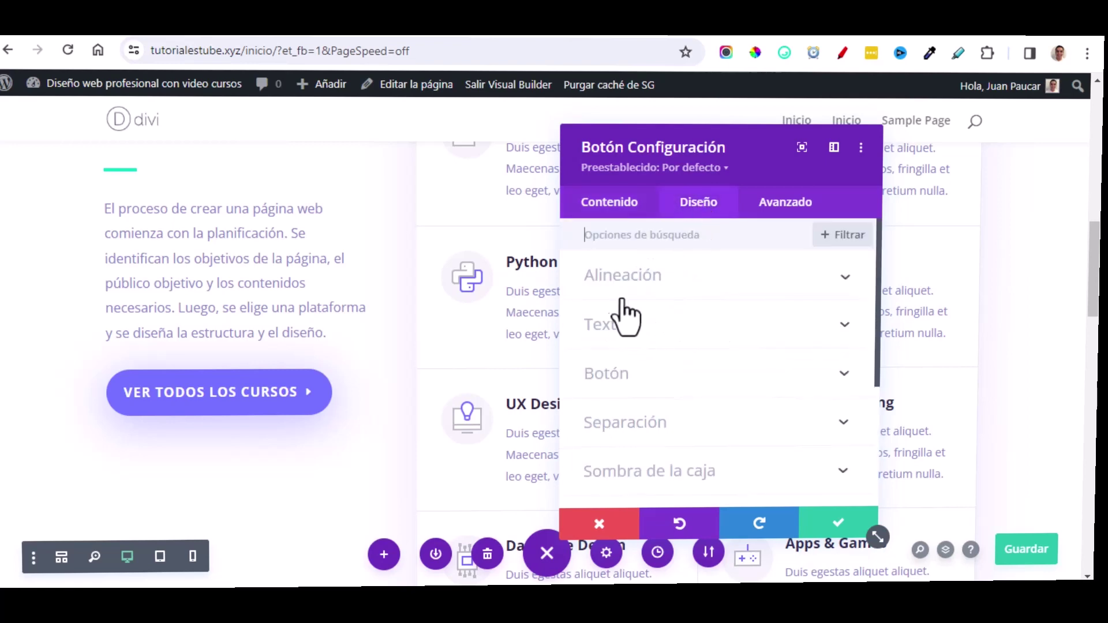
click(757, 392)
scroll(715, 398, down, 3)
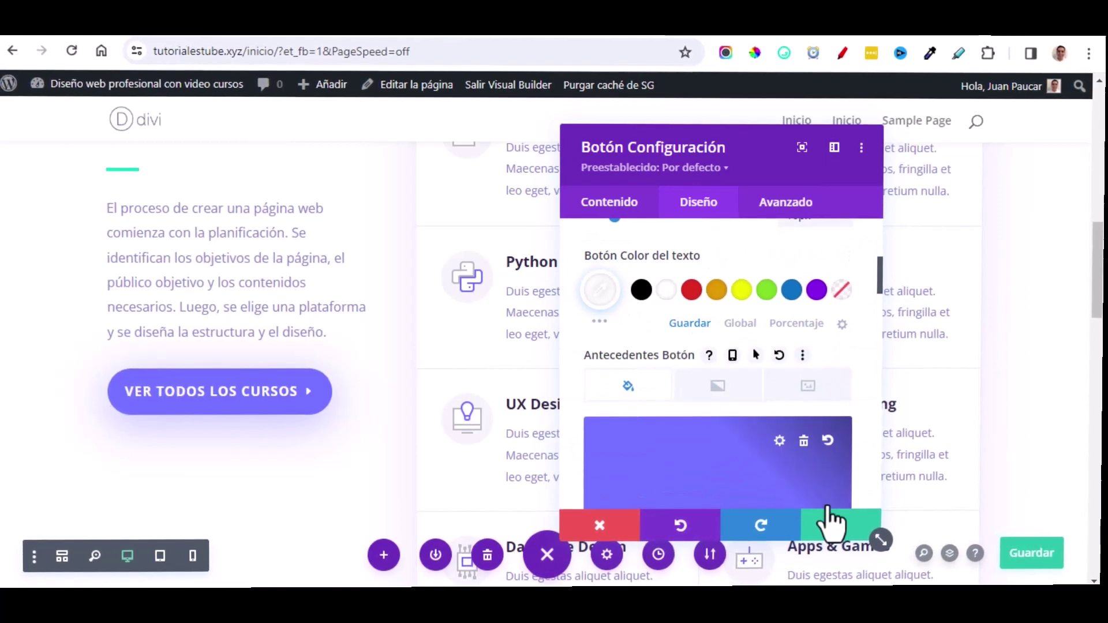
click(761, 522)
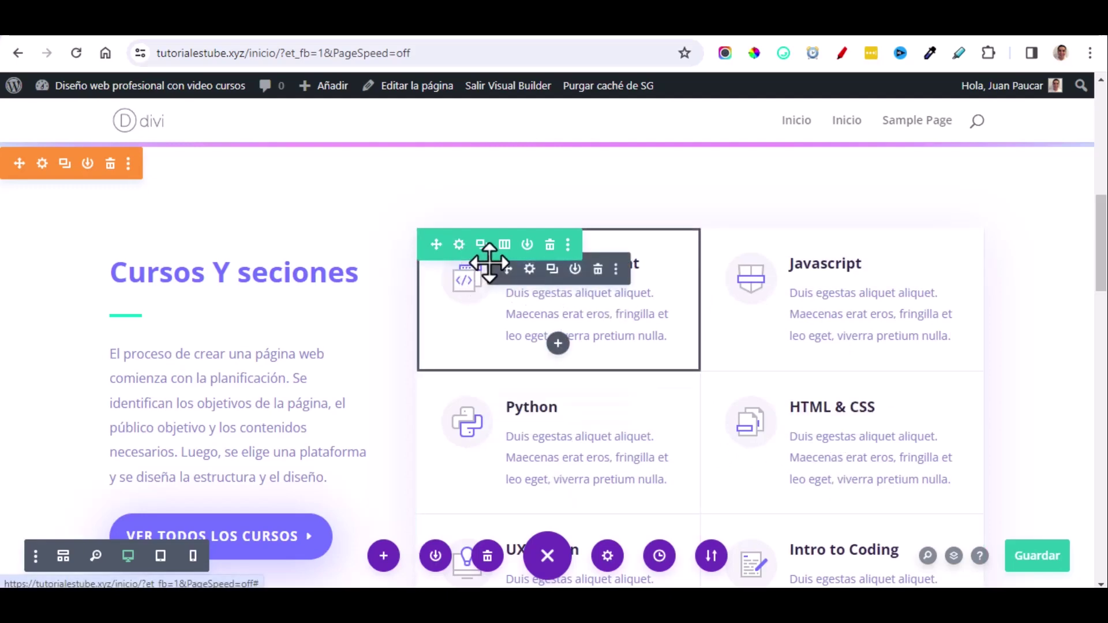
Replace the "Web Development" blurb's title with "Diseño Web".
click(539, 288)
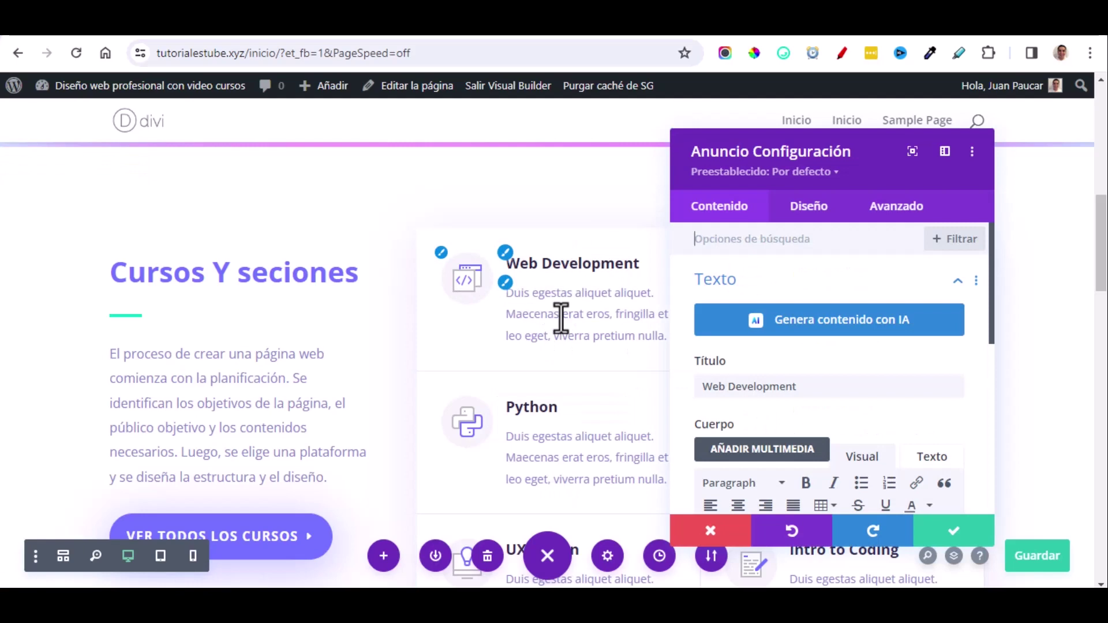
triple_click(743, 386)
key(BackSpace)
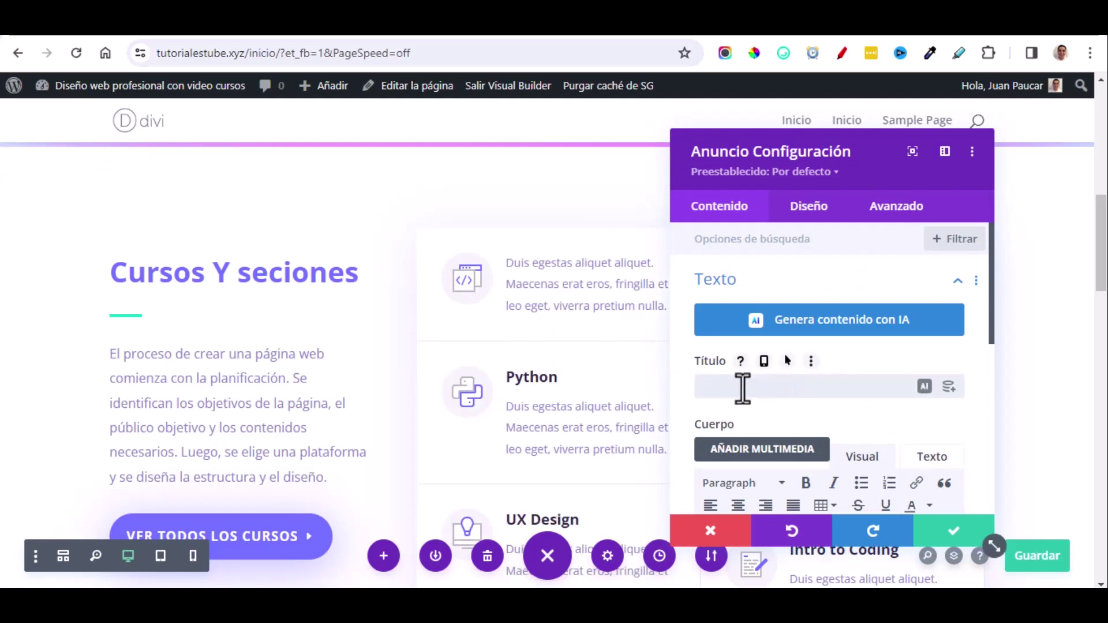
text(Diseño Web)
Replace the "Diseño Web" blurb's body with the sample page's text "El diseño web implica planificar y organizar la apariencia y funcionalidad de un sitio web.".
scroll(803, 408, down, 3)
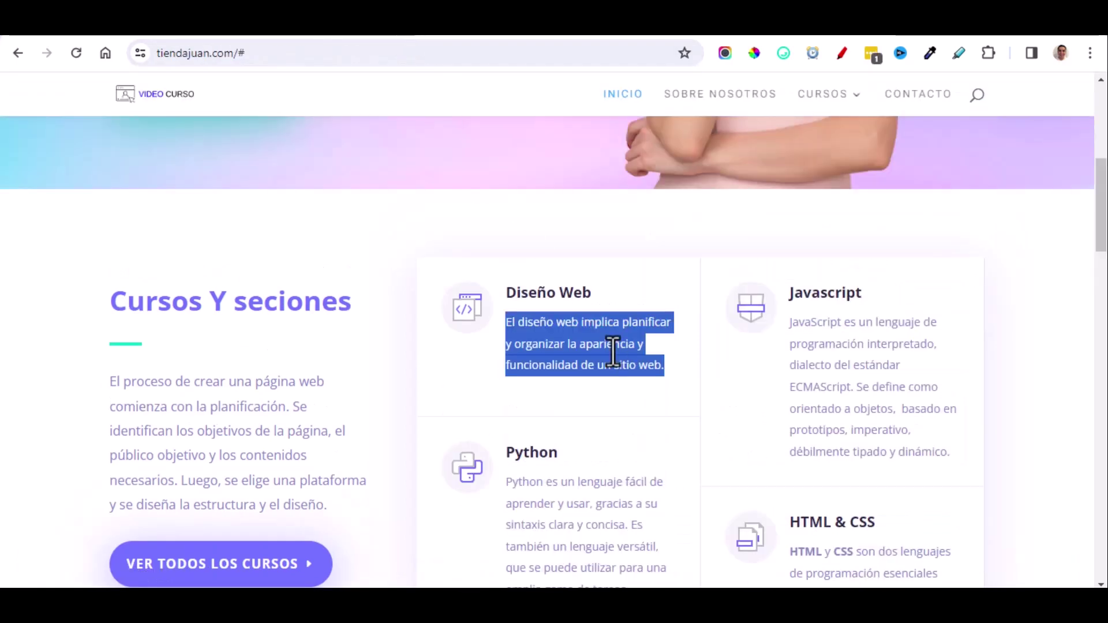
click(665, 366)
drag(664, 366, 545, 344)
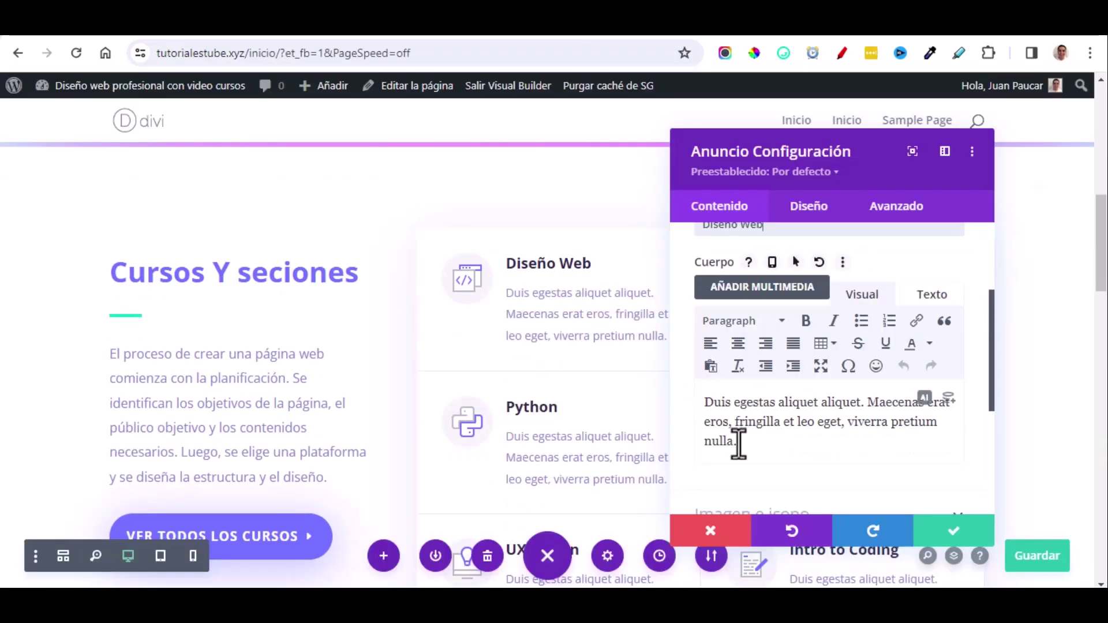
drag(734, 441, 705, 407)
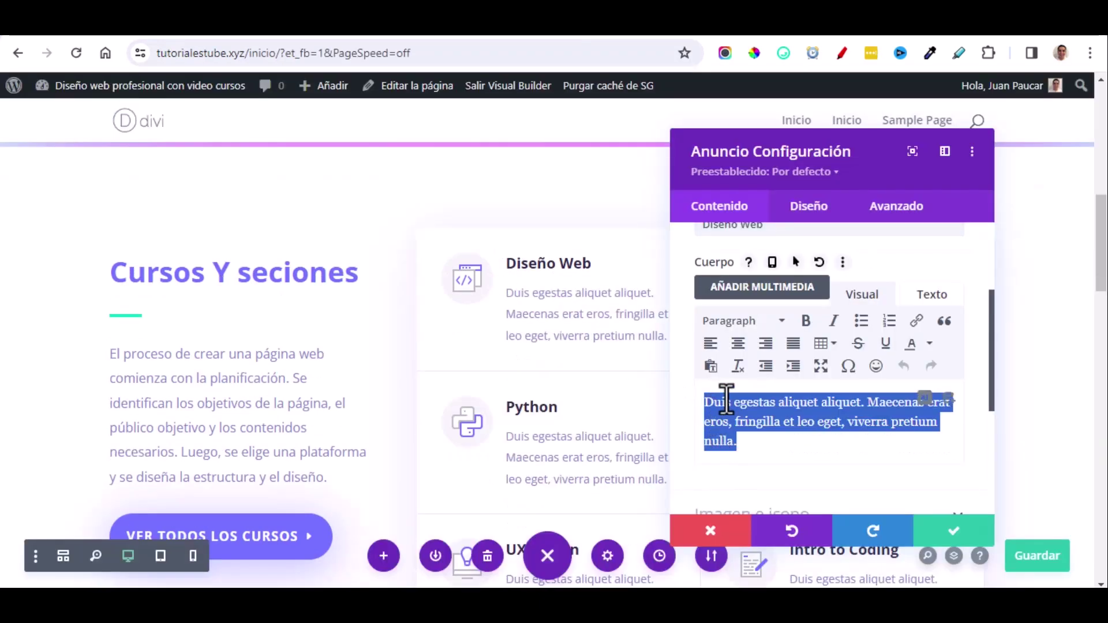
text(El diseño web implica planificar y organizar la apariencia y funcionalidad de un sitio web.)
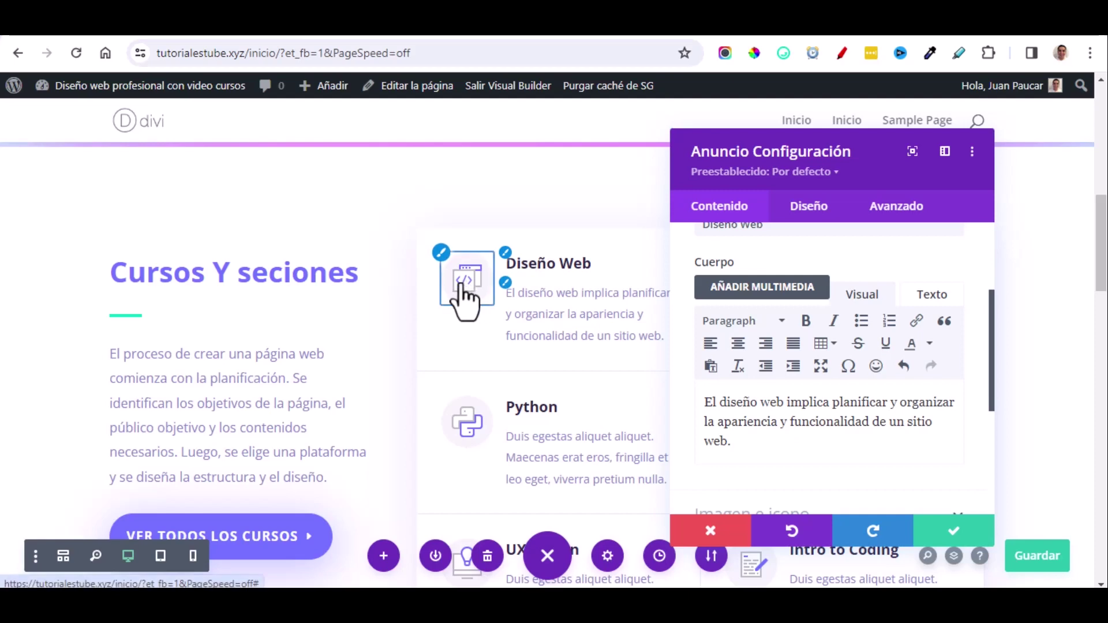
Set the "Diseño Web" blurb's image to the library illustration of a woman beside a monitor with a flowchart, and save the module and page.
scroll(810, 408, down, 3)
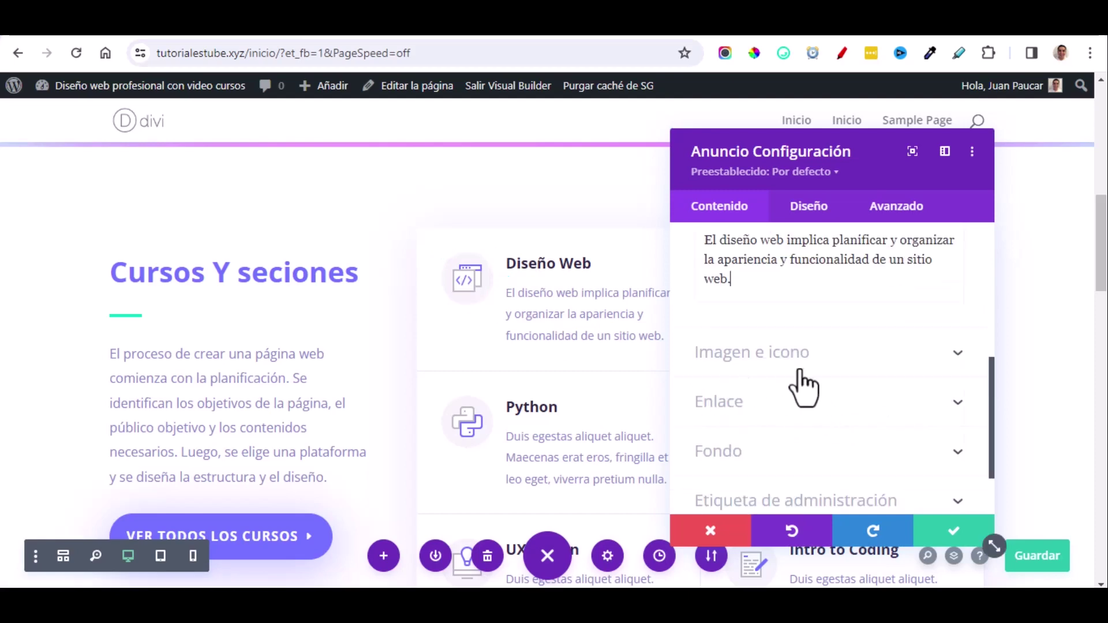
click(840, 359)
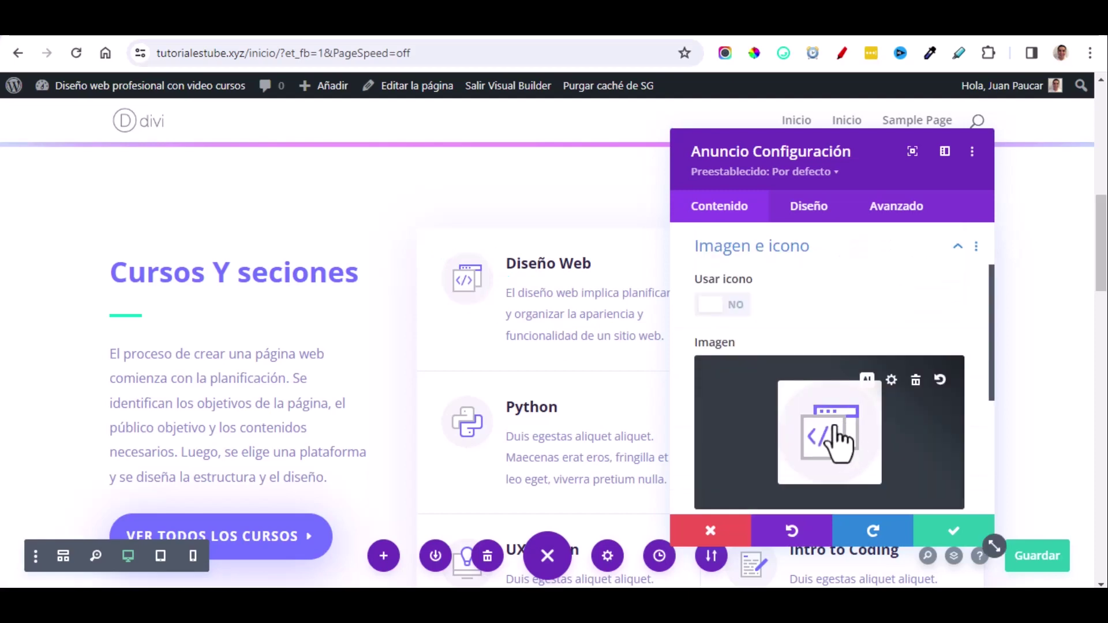
click(834, 428)
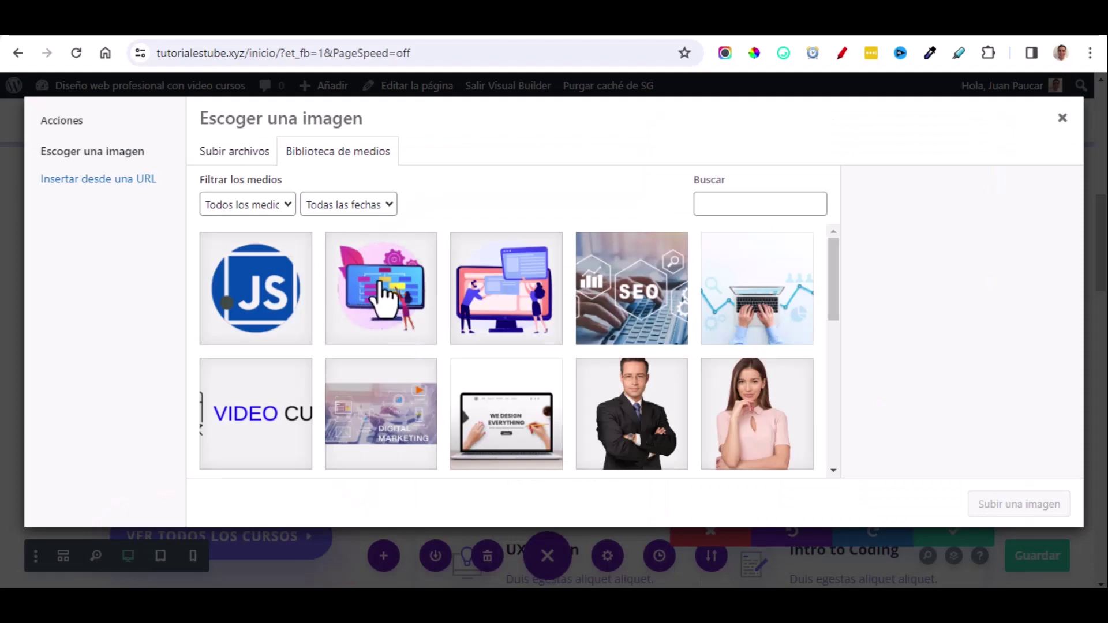
click(380, 285)
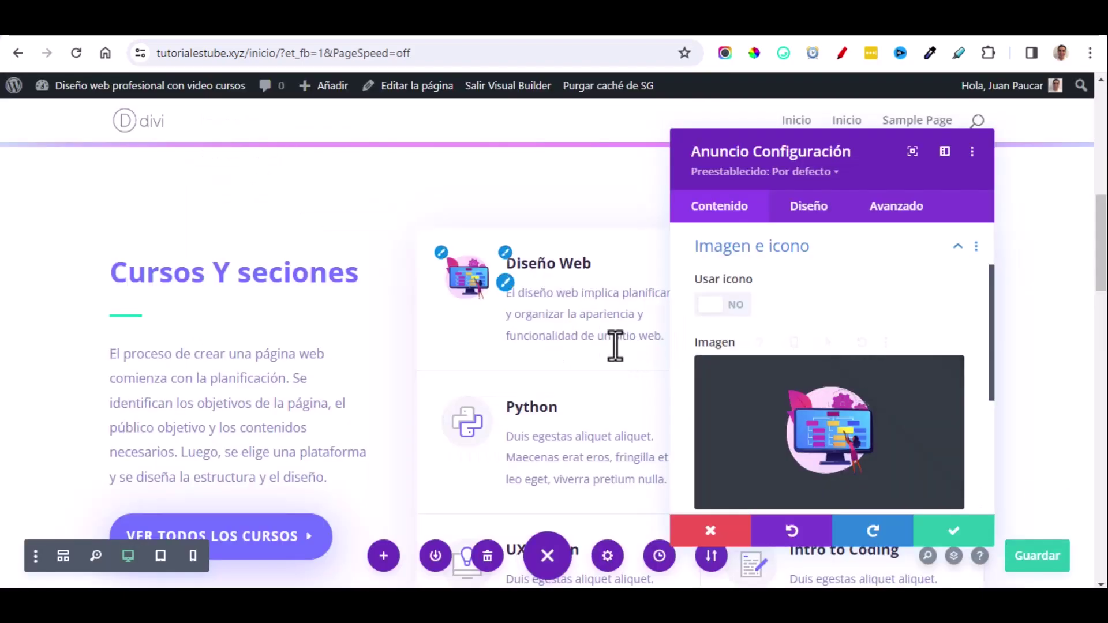
click(949, 526)
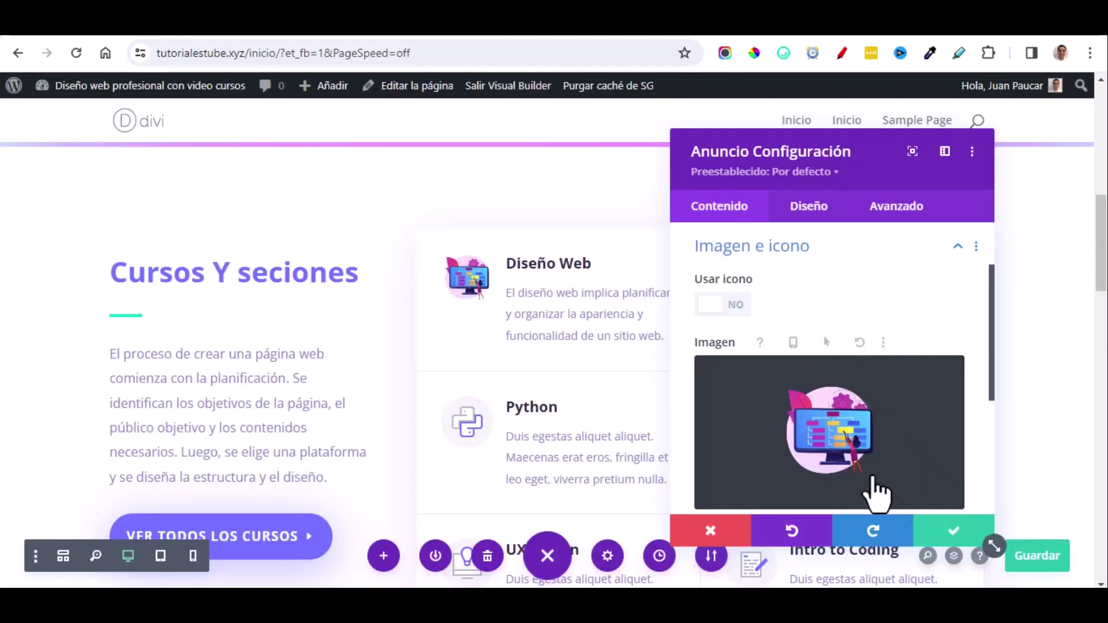
key(ctrl+s)
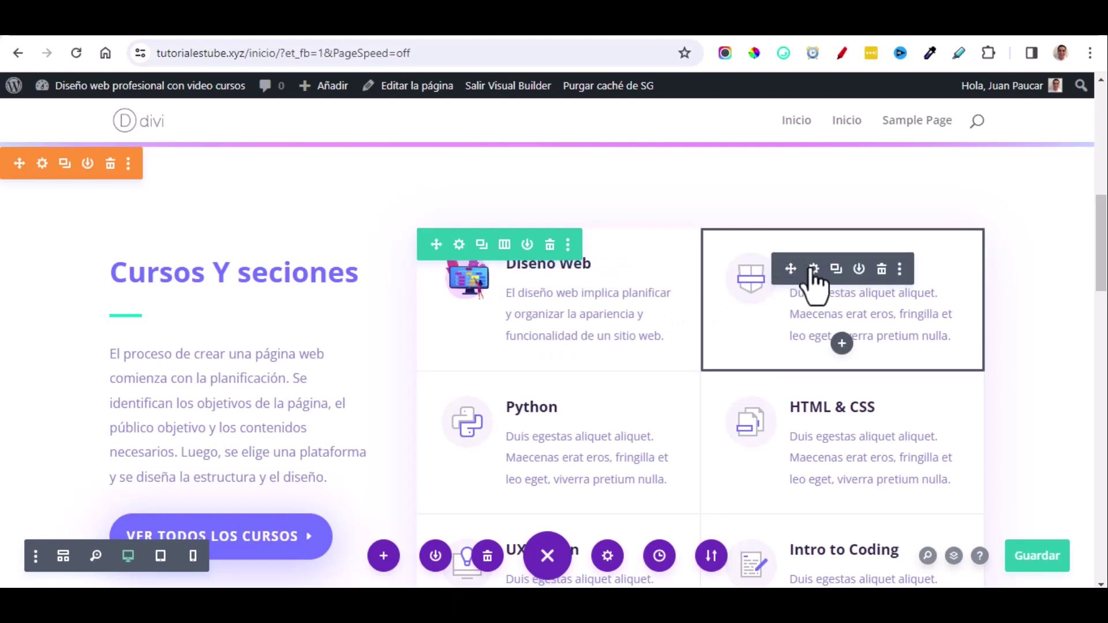
Replace the "Javascript" blurb's body with the sample page's paragraph beginning "JavaScript es un lenguaje de programación interpretado", and move the settings window clear of it.
click(813, 269)
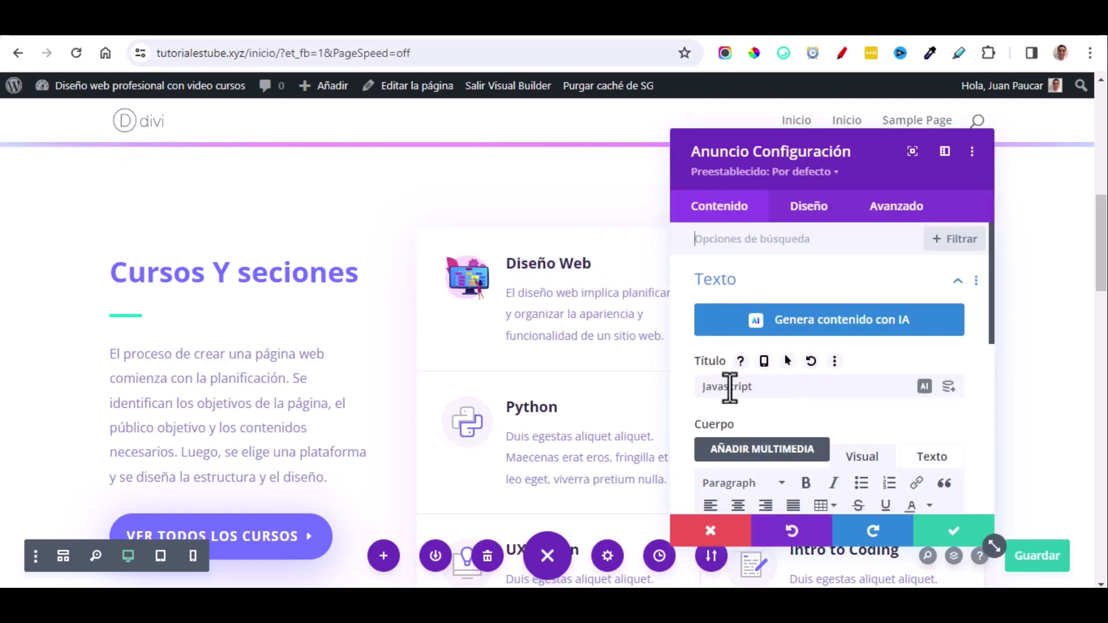
click(762, 391)
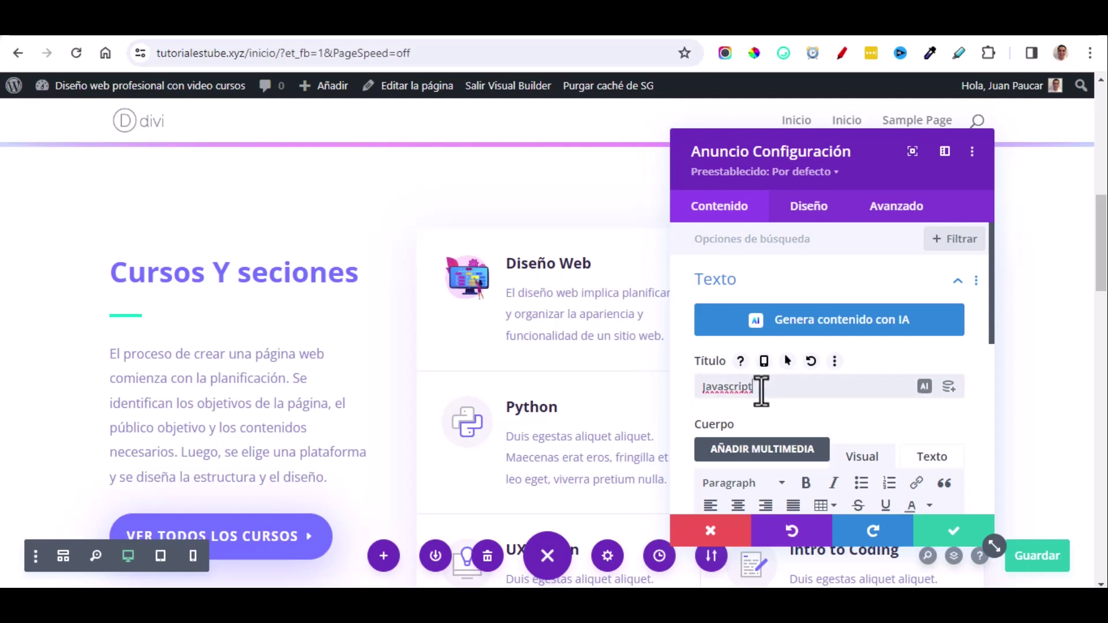
scroll(808, 404, down, 3)
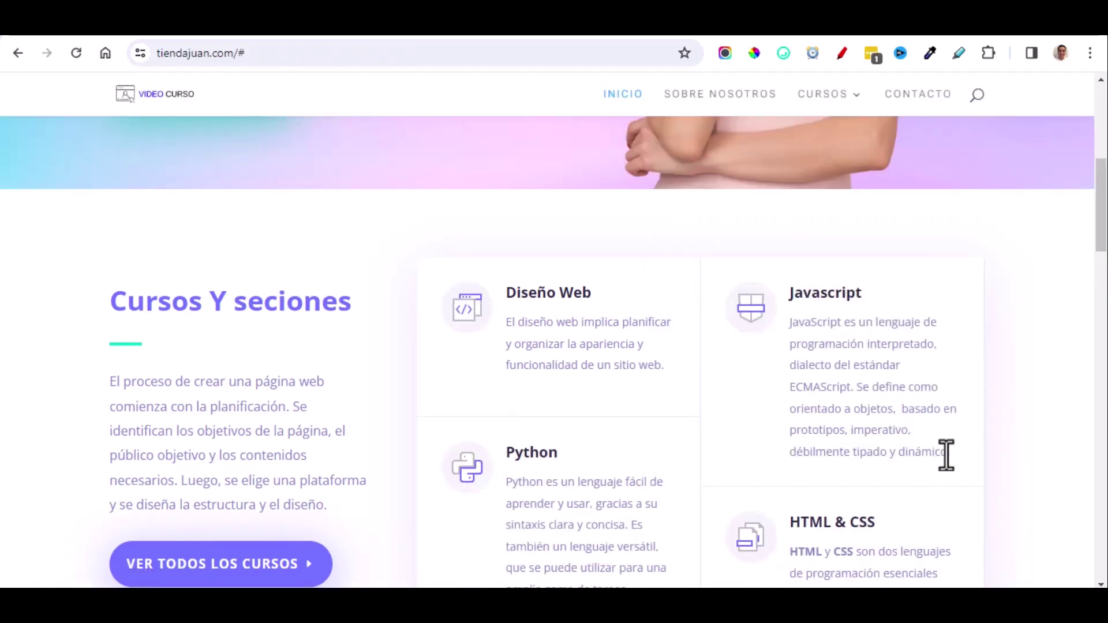
drag(949, 457, 892, 413)
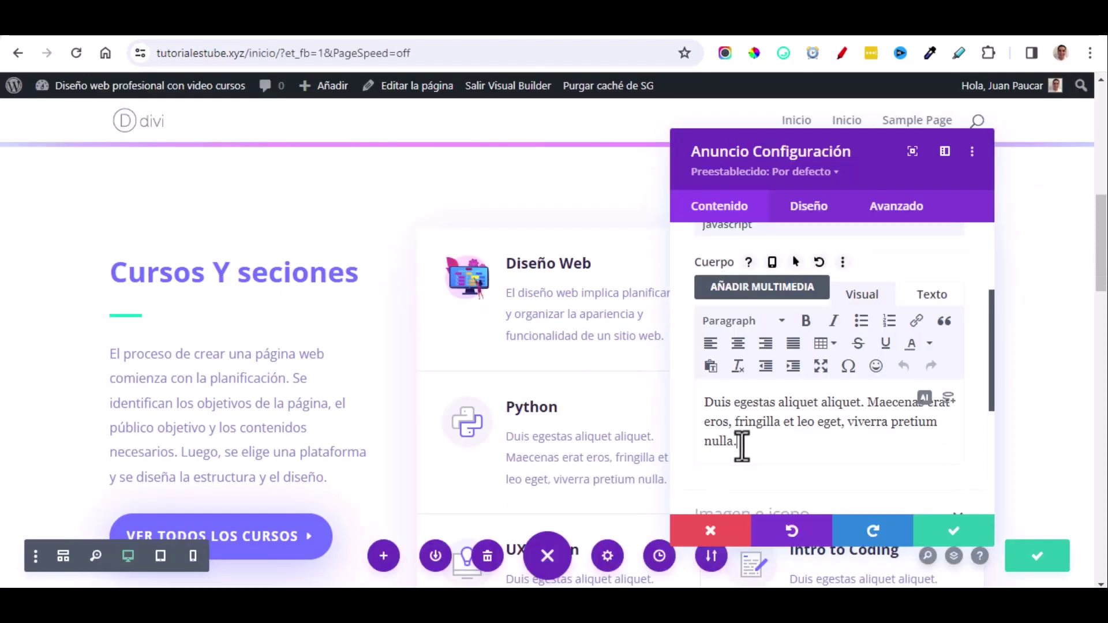
drag(742, 446, 710, 403)
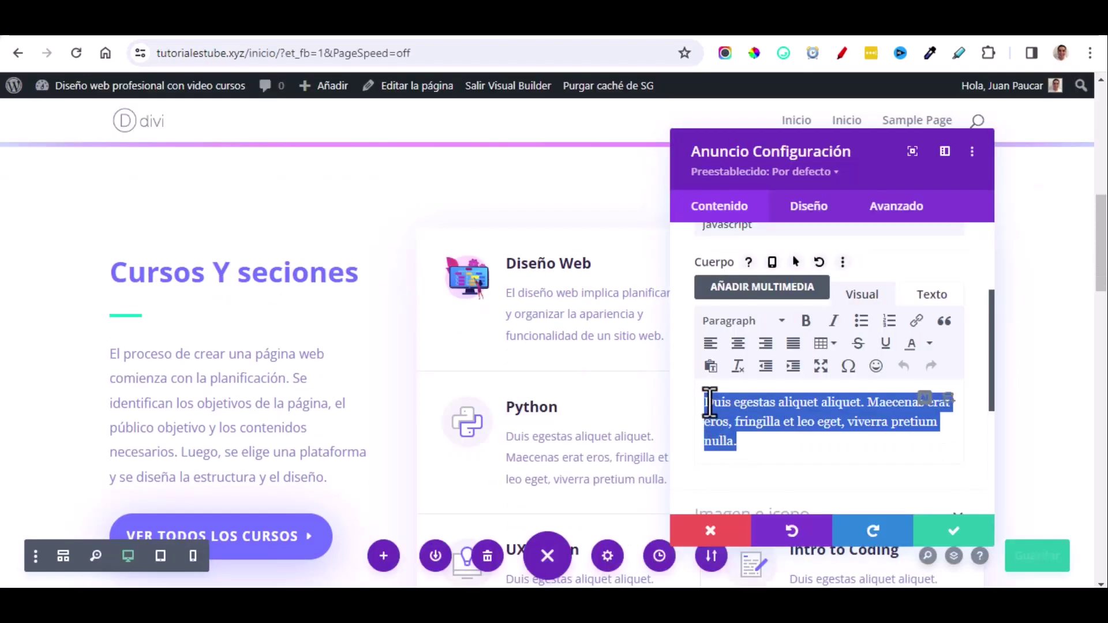
text(JavaScript es un lenguaje de programación interpretado, dialecto del estándar ECMAScript. Se define como orientado a objetos,  basado en prototipos, imperativo, débilmente tipado y dinámico.)
drag(871, 153, 430, 161)
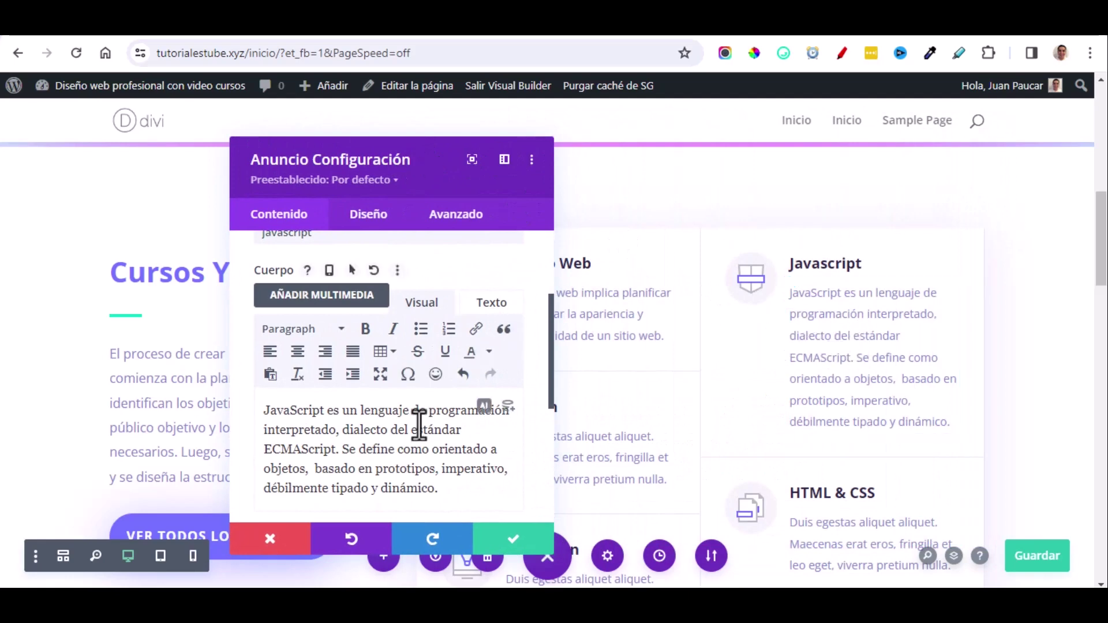
Set the "Javascript" blurb's image to the blue JS logo from the media library and save the module.
scroll(420, 427, down, 3)
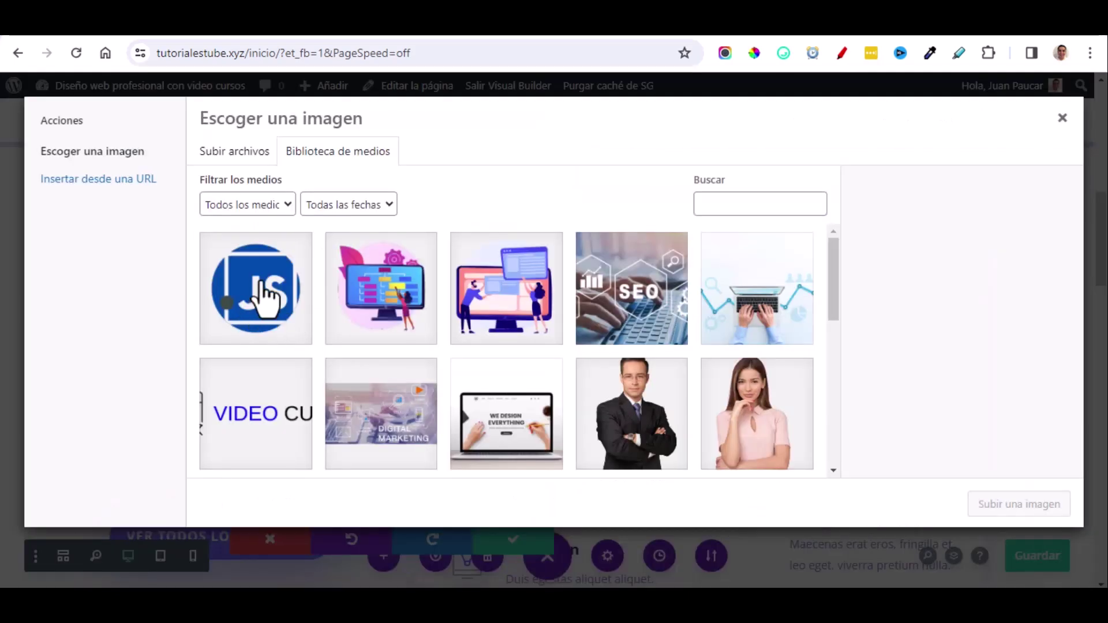
click(265, 293)
click(1016, 502)
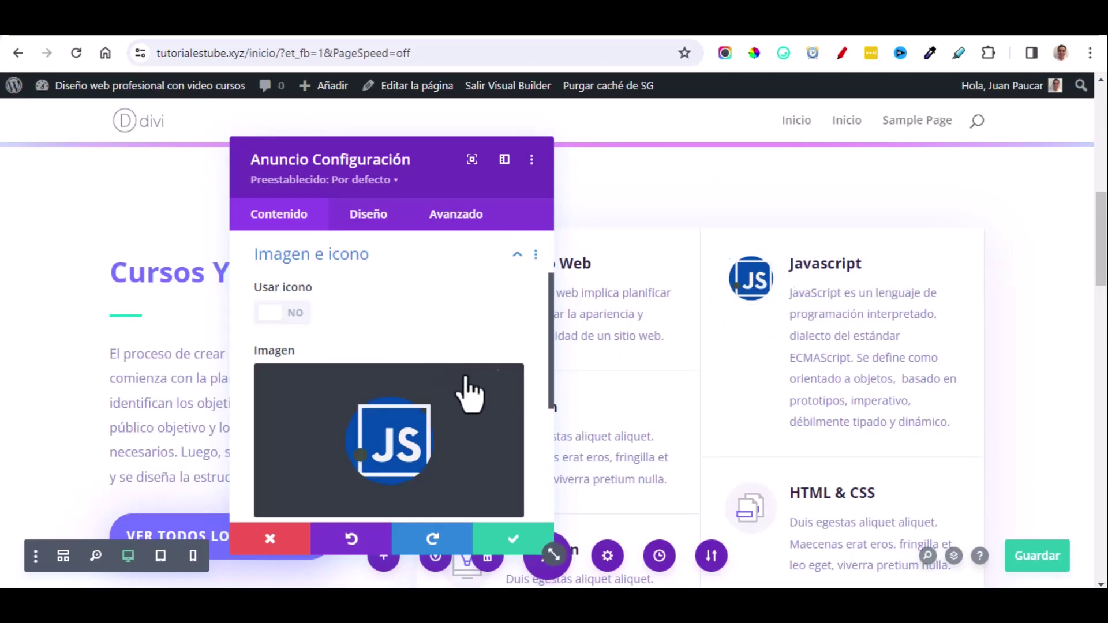
click(515, 539)
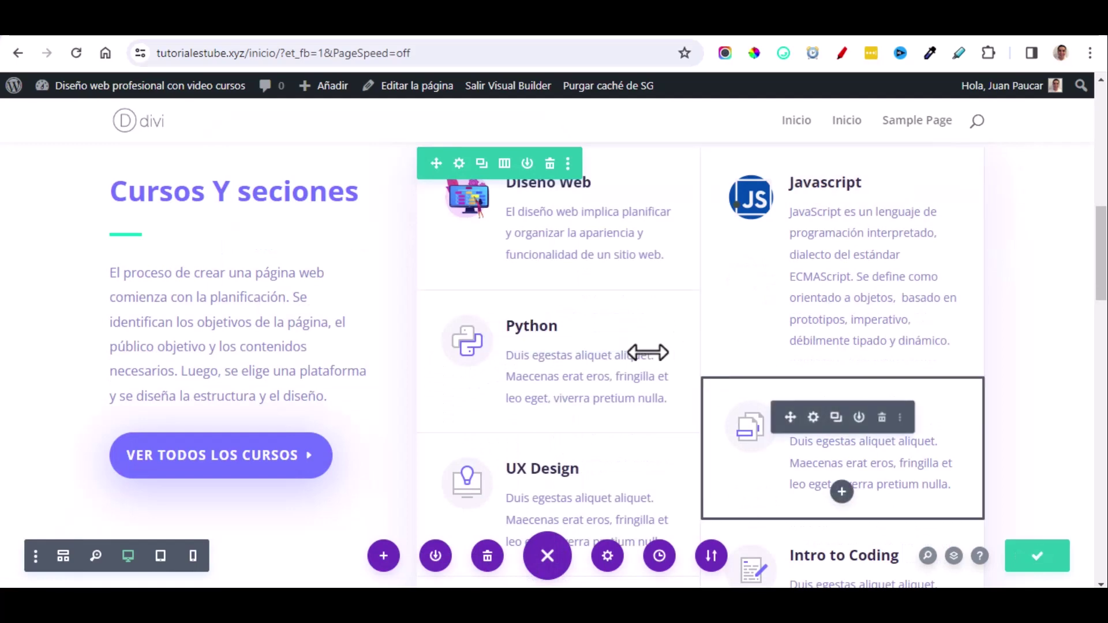
Delete the Apps & Games blurb from the courses section and save the page.
scroll(595, 416, down, 3)
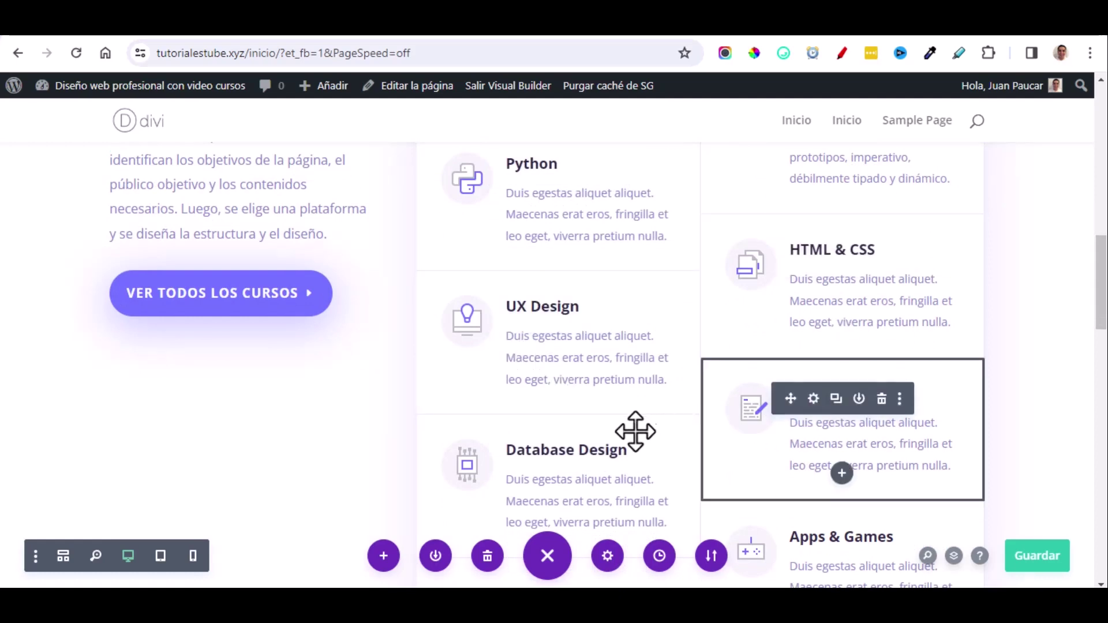
scroll(662, 457, down, 3)
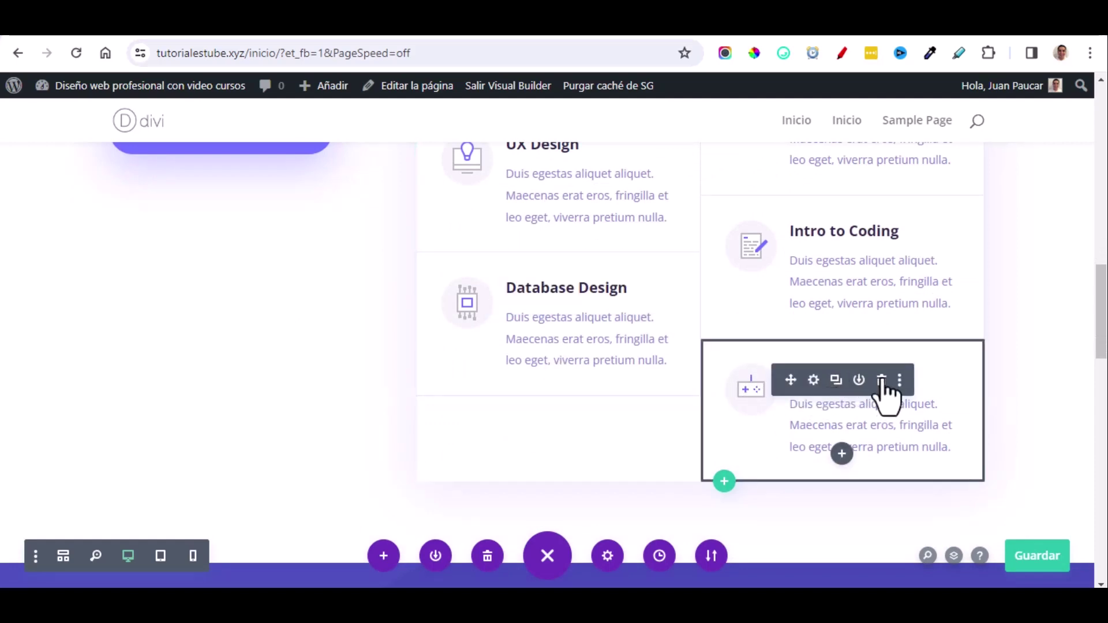
click(881, 380)
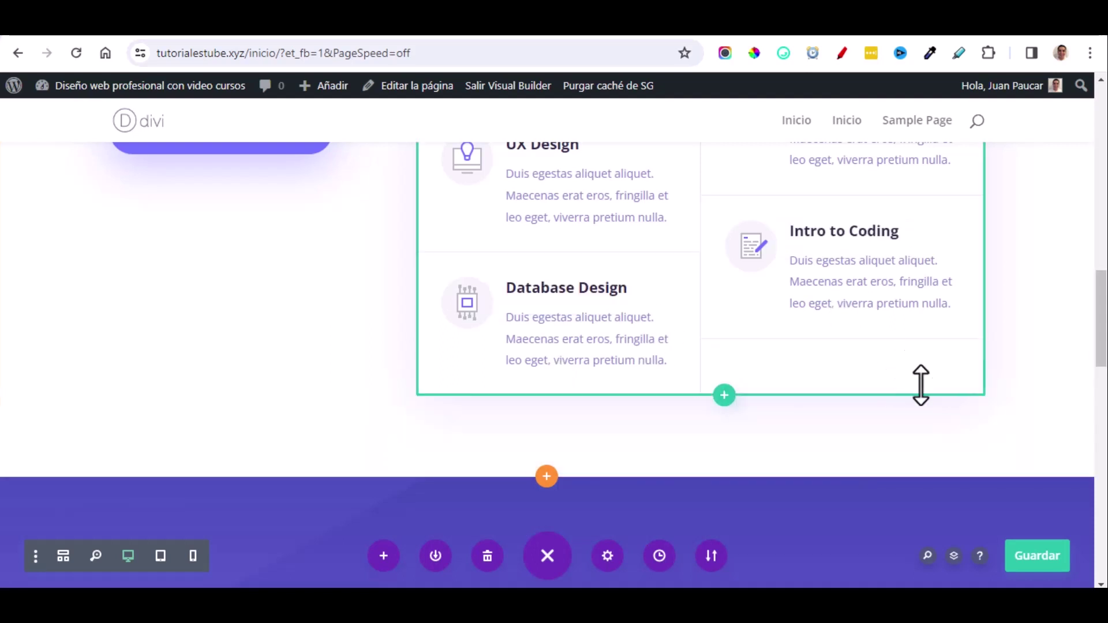
click(1036, 556)
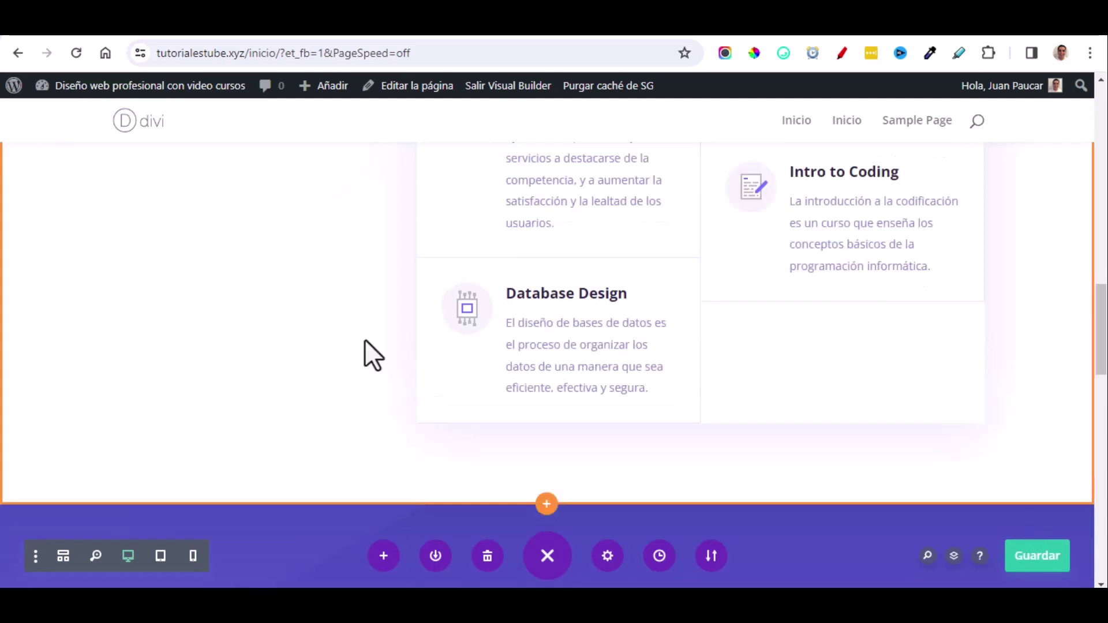
Replace the image beside the "Easy As 1...2...3..." heading with Diseno-sin-titulo-8.png from the media library.
scroll(349, 332, up, 1)
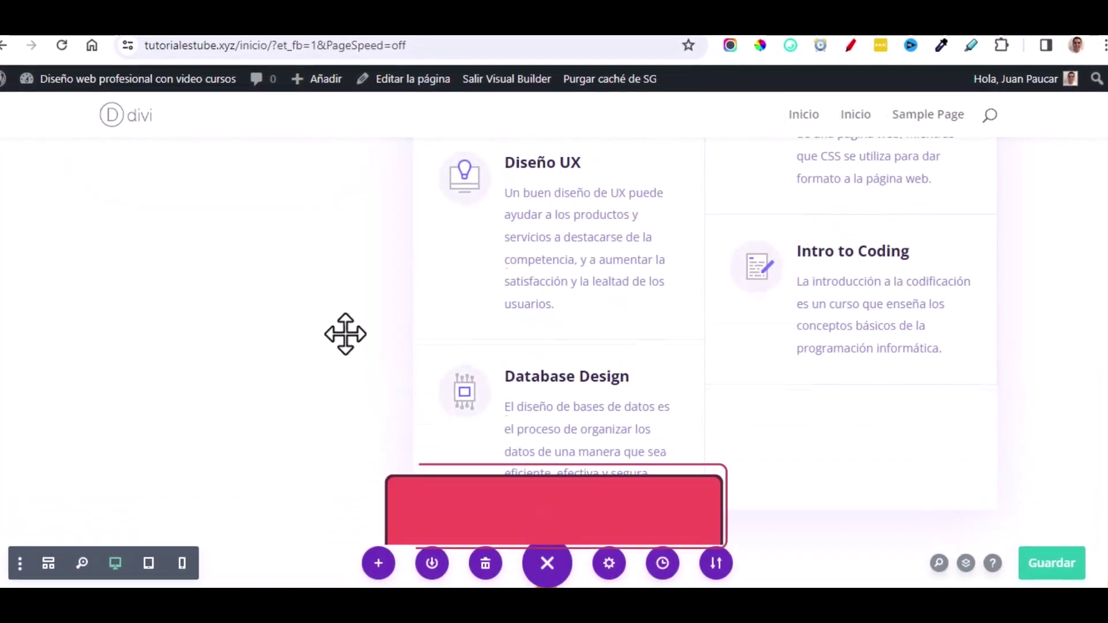
scroll(344, 334, up, 3)
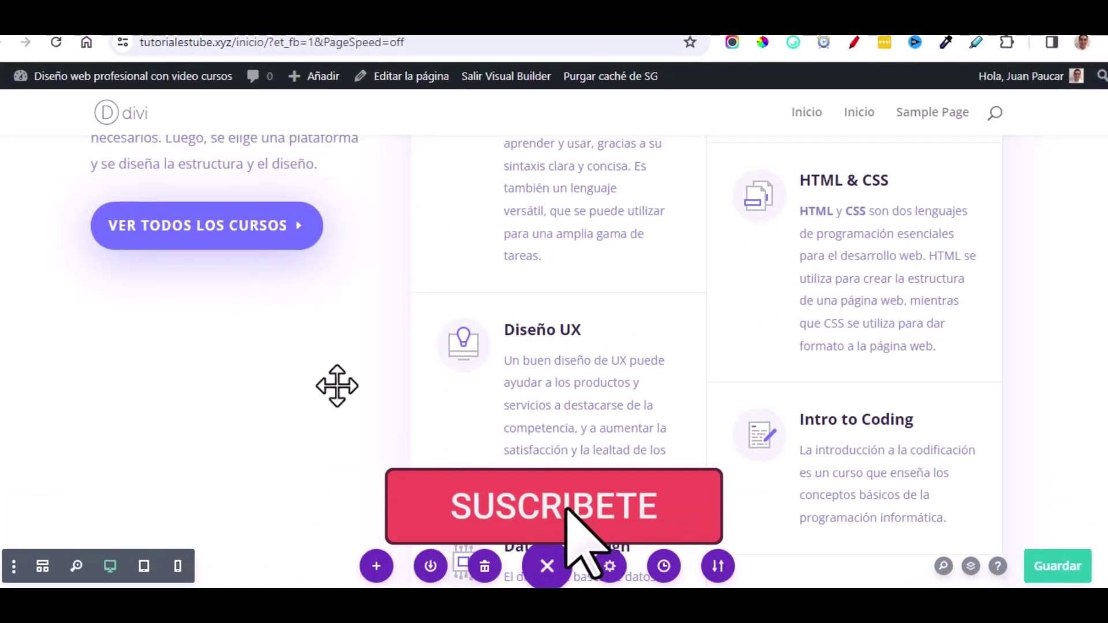
scroll(337, 386, down, 10)
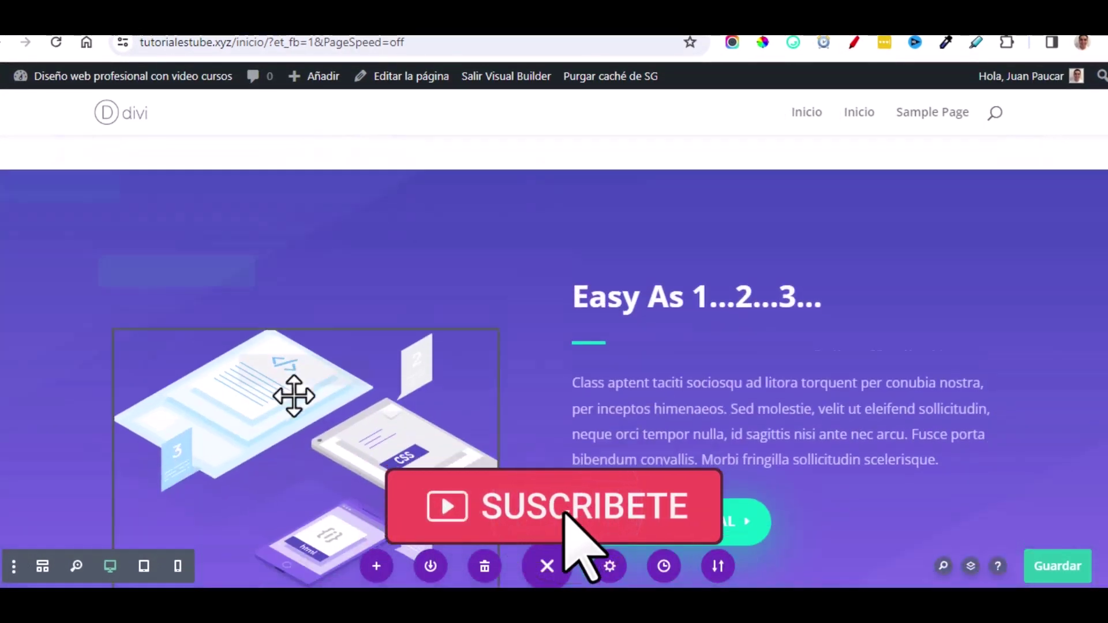
scroll(295, 392, down, 3)
scroll(346, 346, up, 1)
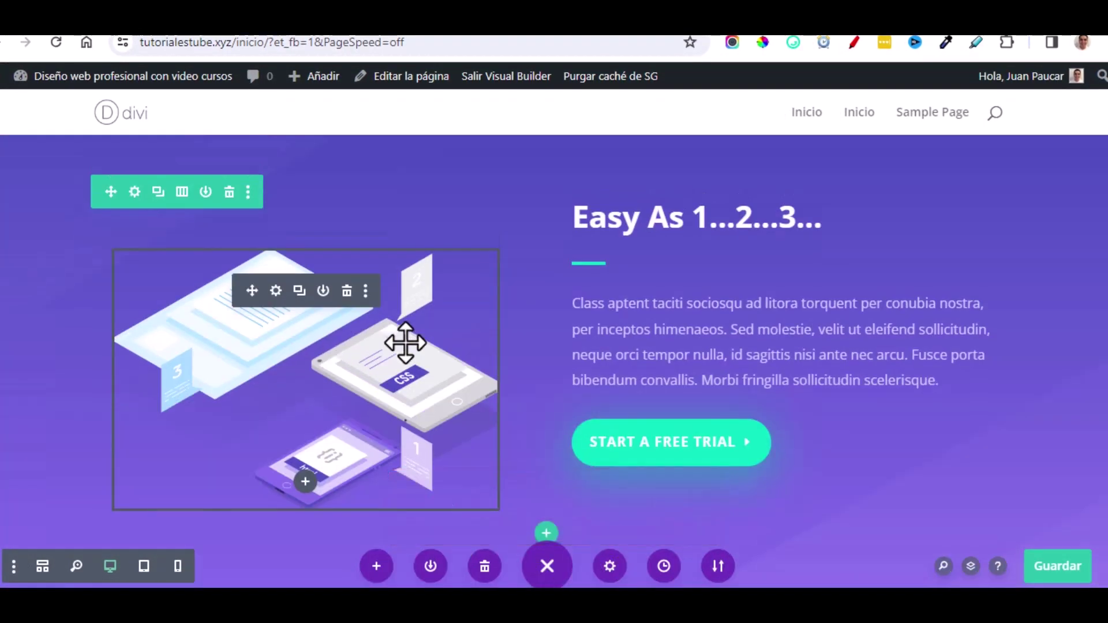
click(276, 290)
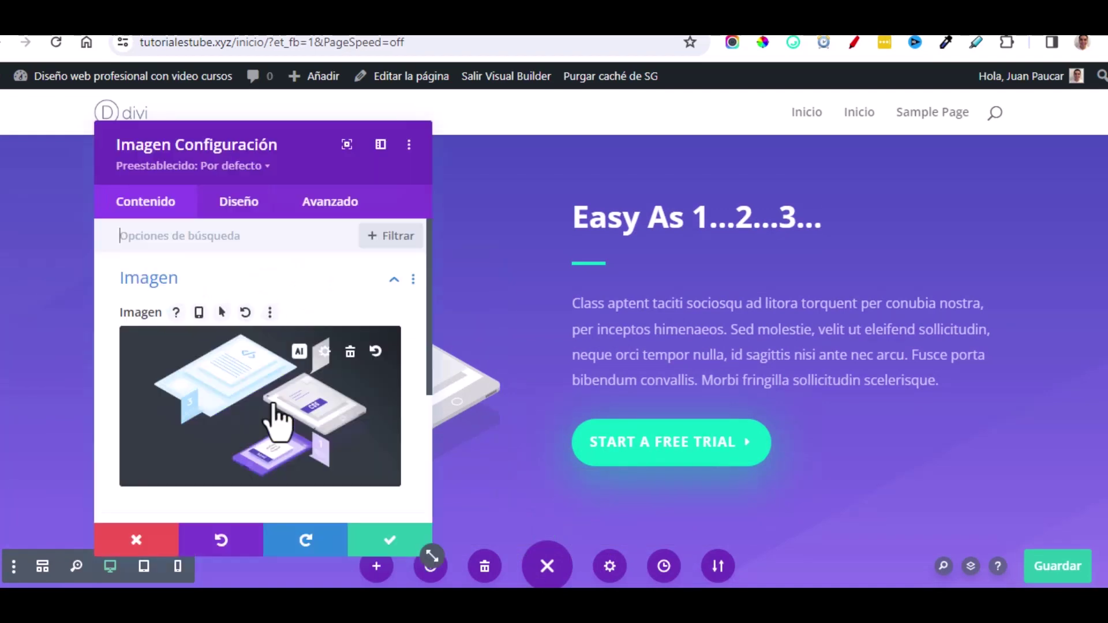
click(272, 402)
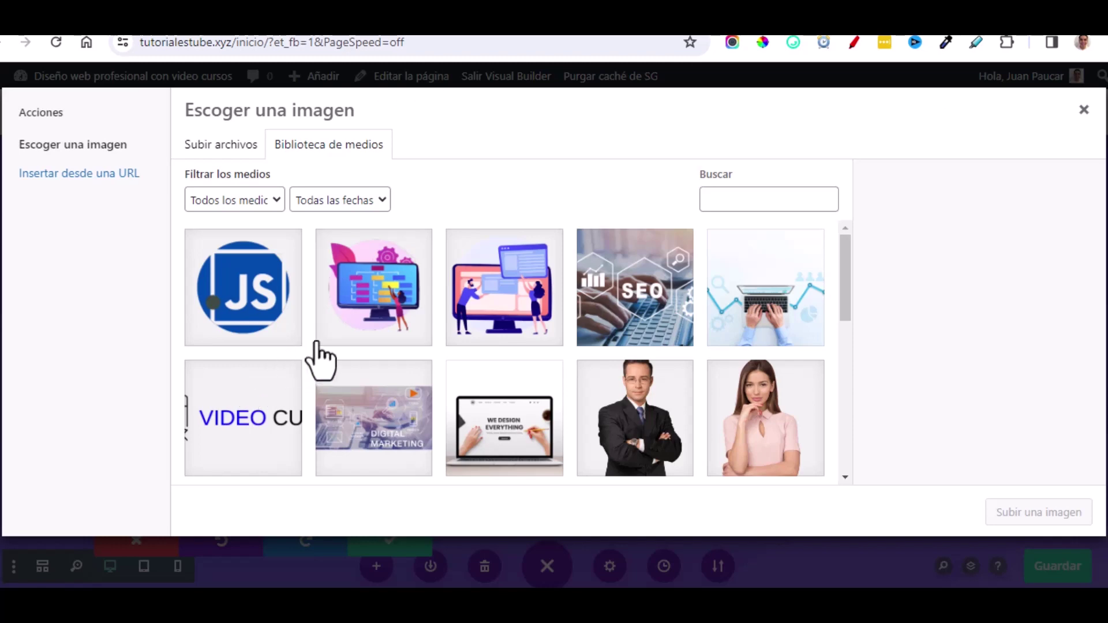
scroll(570, 344, down, 3)
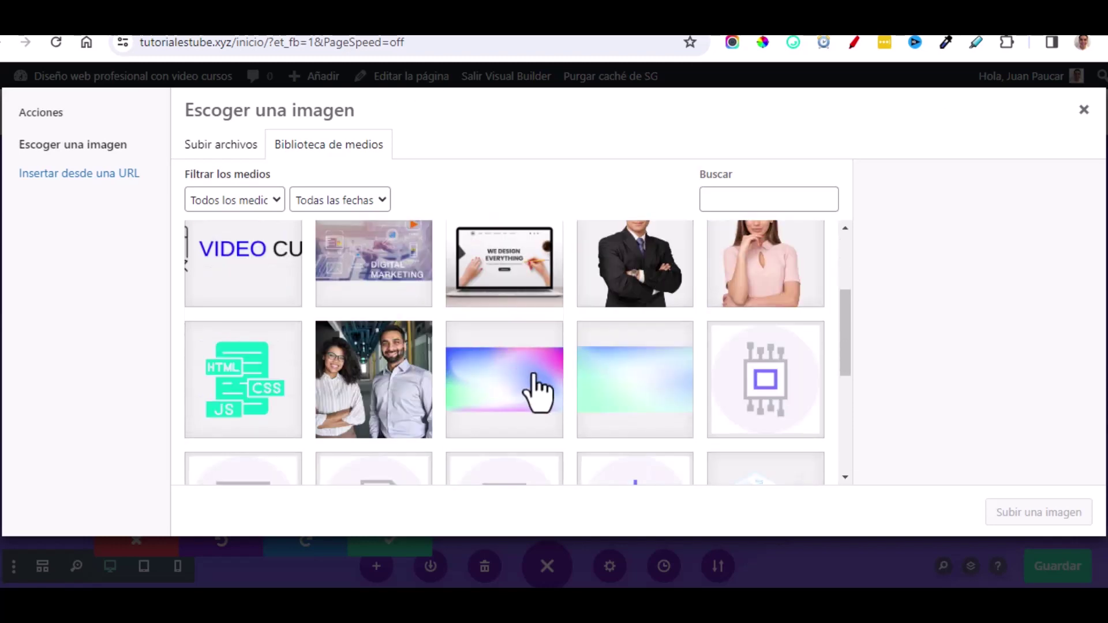
click(242, 389)
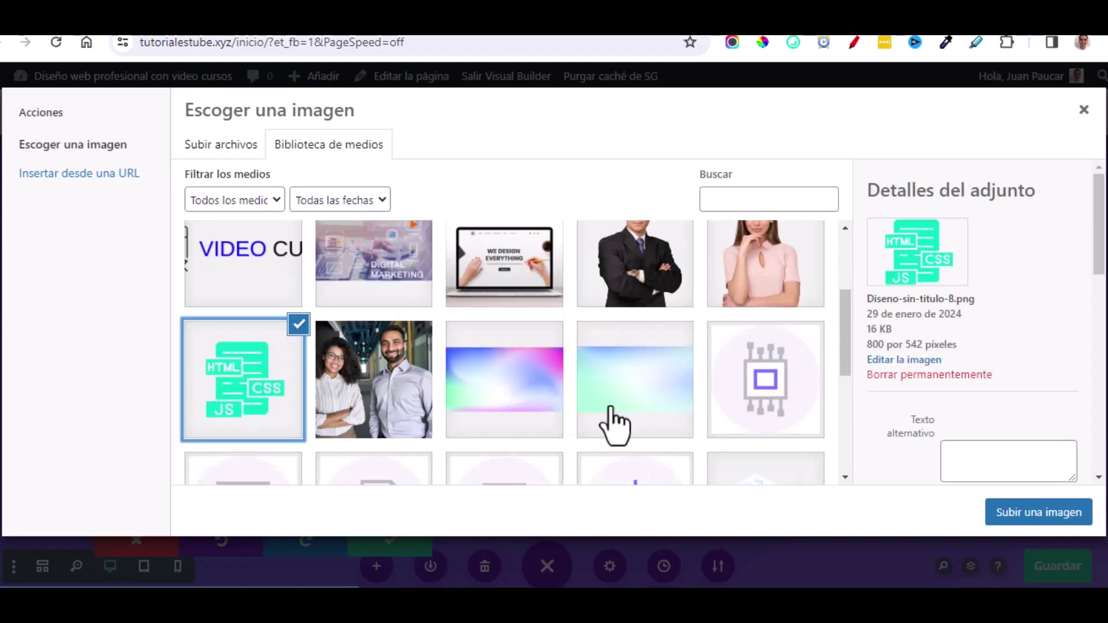
click(1021, 515)
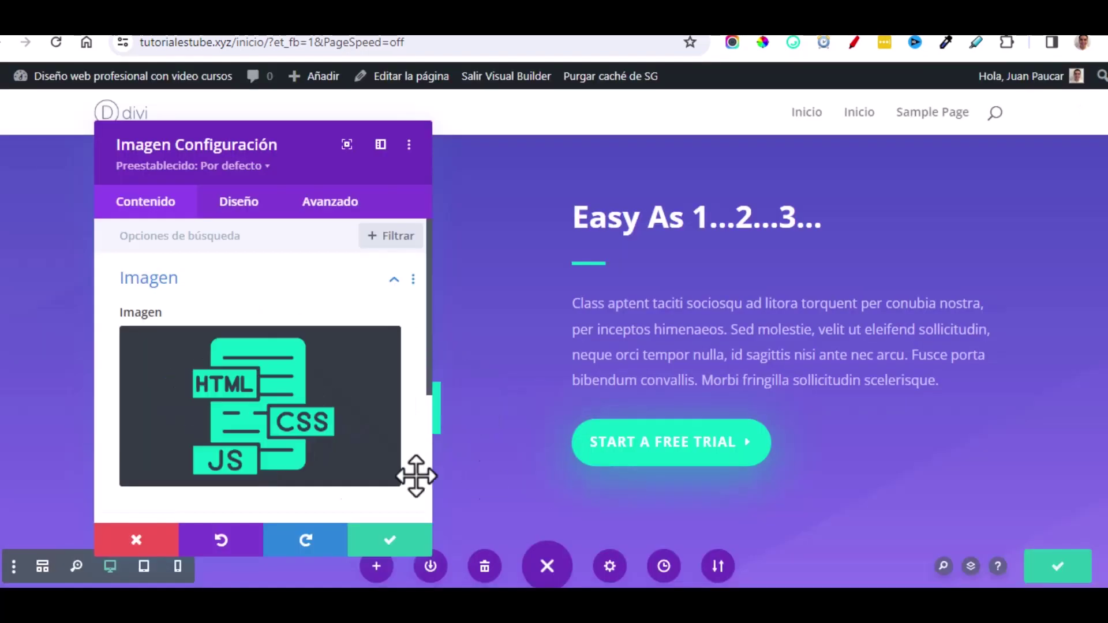
click(379, 543)
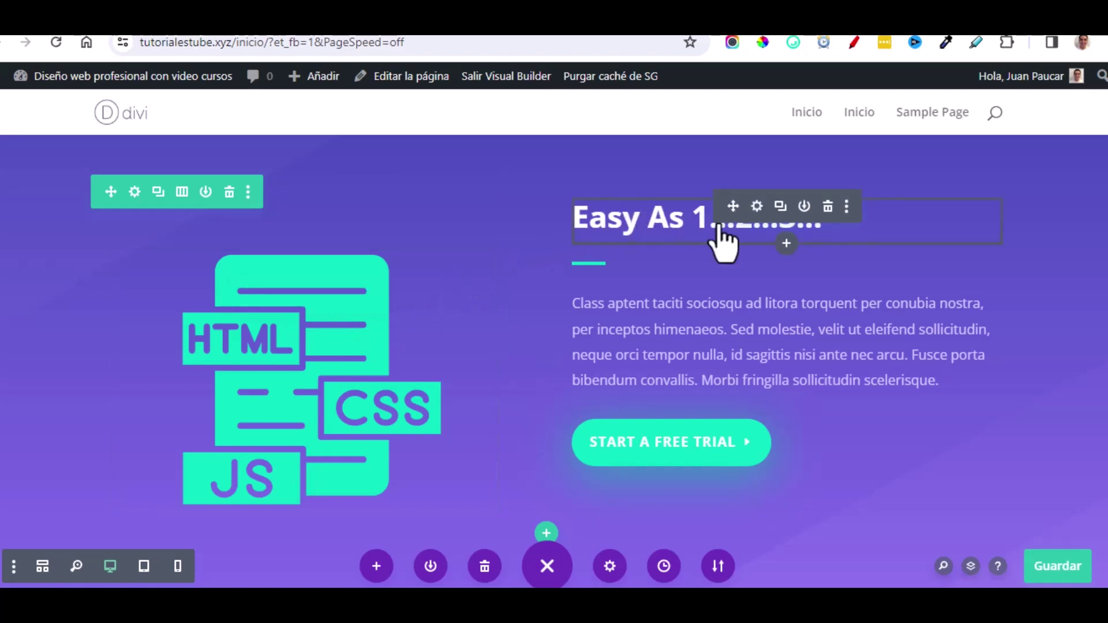
Change the "Easy As 1...2...3..." heading to "Tan fácil como 1...2...3...", copying the wording from the tiendajuan.com page.
click(756, 206)
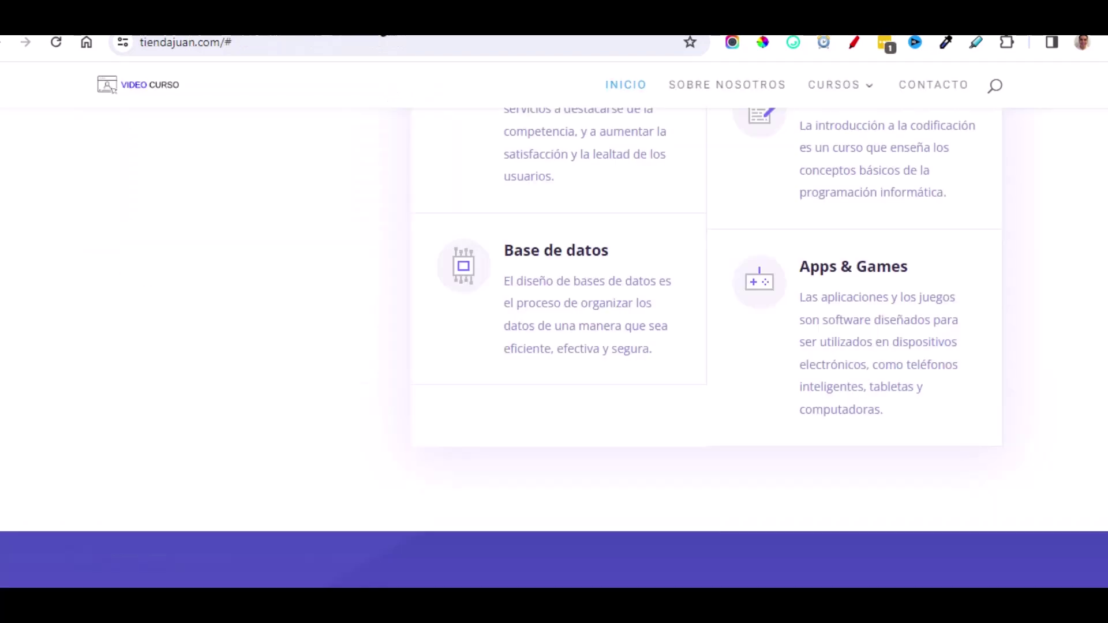
scroll(582, 396, down, 4)
triple_click(581, 398)
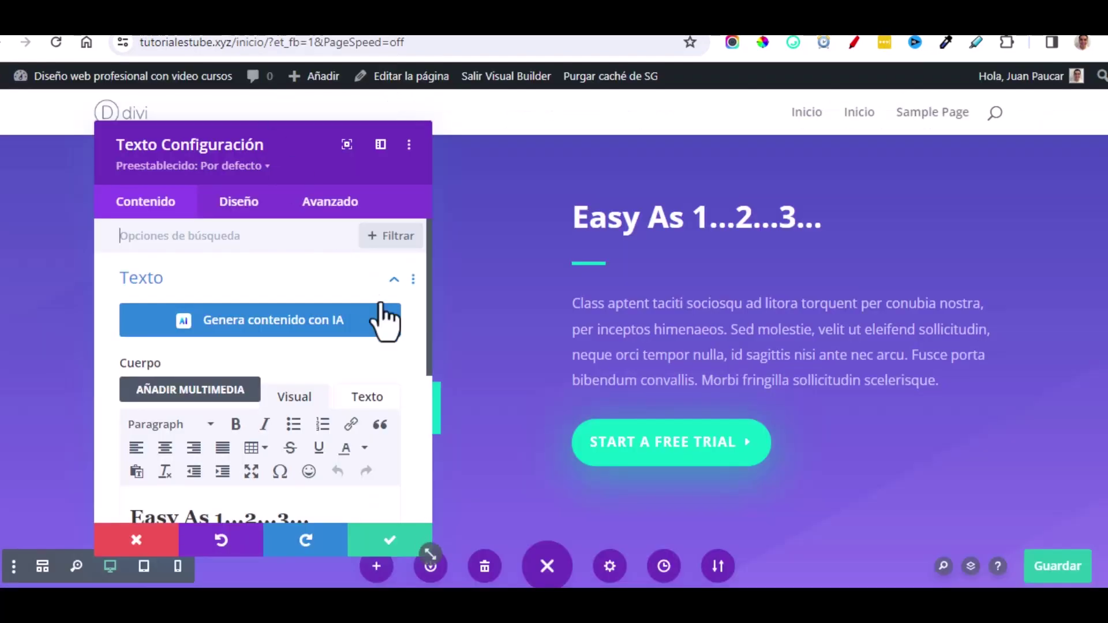
text(Tan fácil como 1...2...3...)
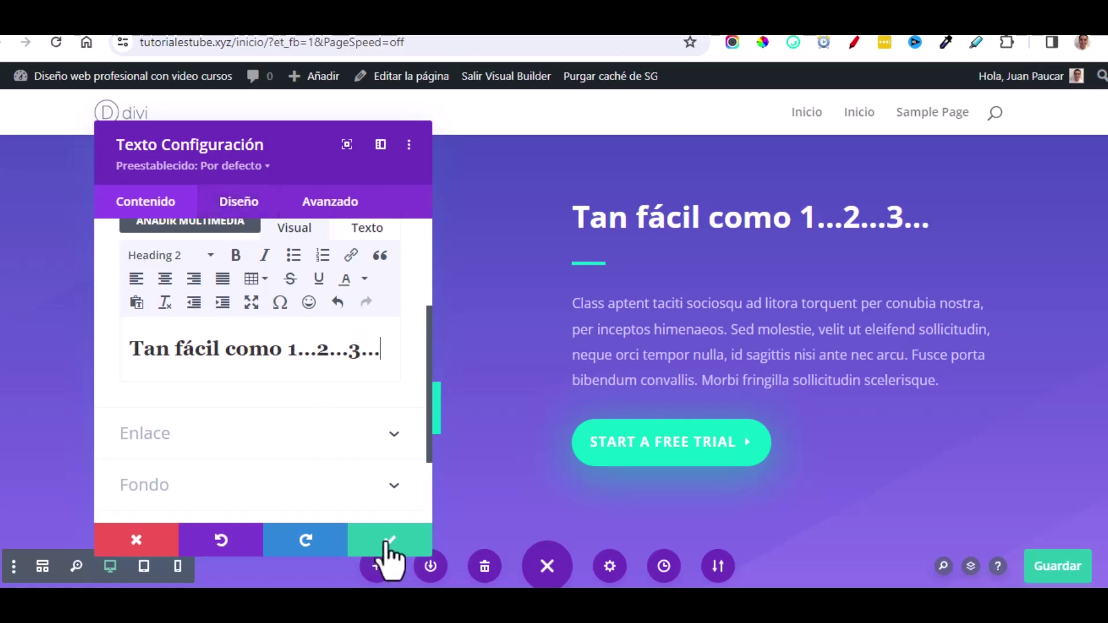
click(470, 493)
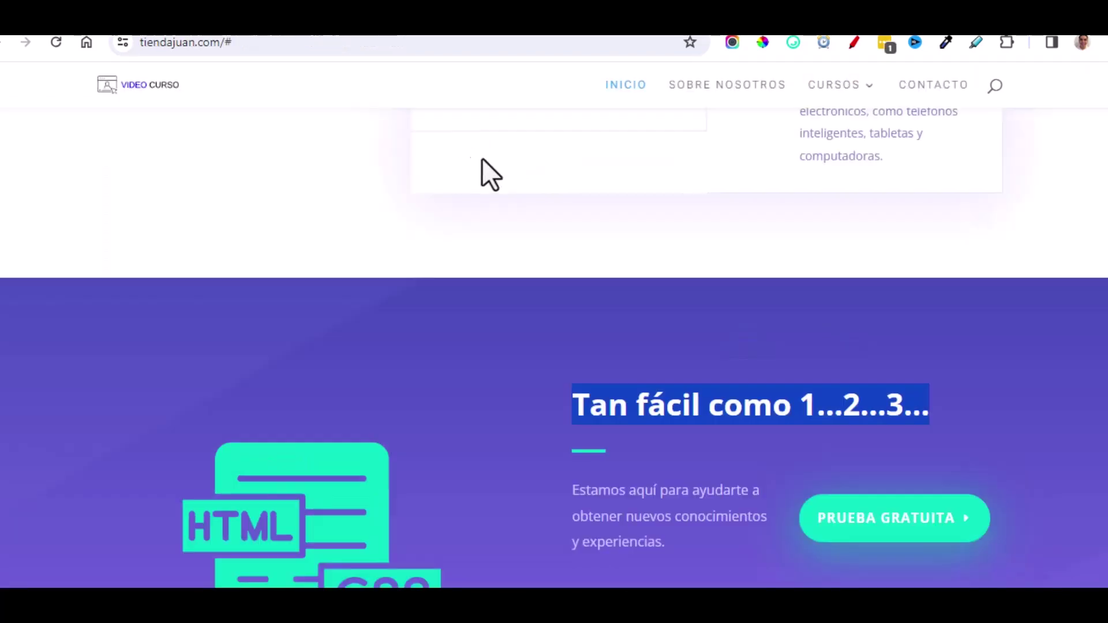
Replace the paragraph under the heading with "Estamos aquí para ayudarte a obtener nuevos conocimientos y experiencias." from the tiendajuan.com page.
scroll(628, 334, down, 3)
drag(669, 380, 512, 358)
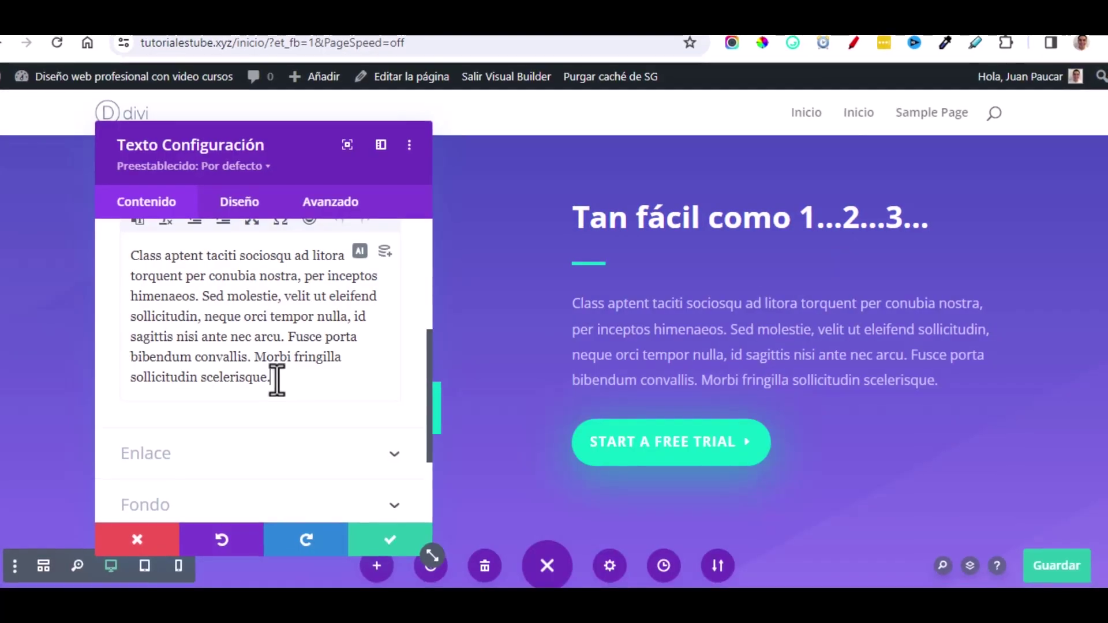
drag(277, 376, 133, 255)
text(Estamos aquí para ayudarte a obtener nuevos conocimientos y experiencias.)
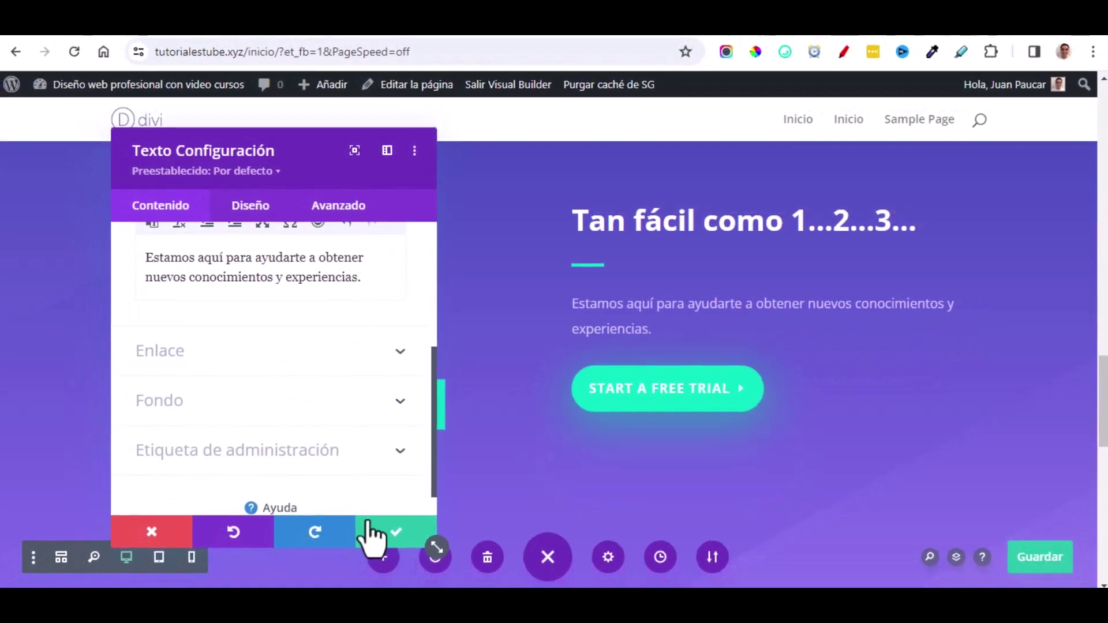
click(392, 537)
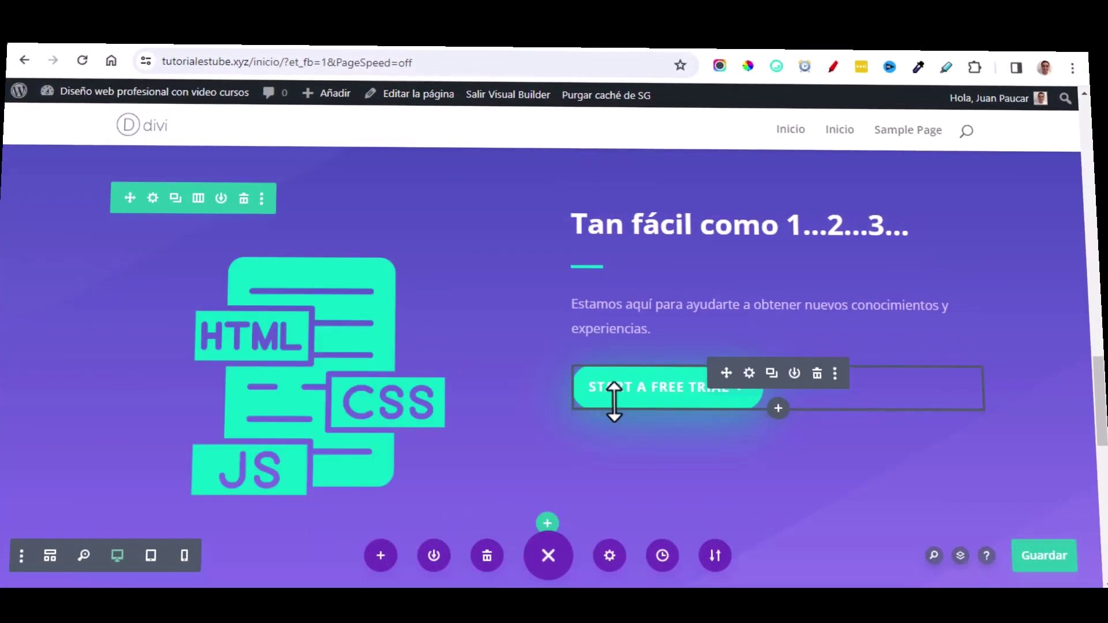
Change the text of the "Start a Free Trial" button to "PRUEBA GRATUITA".
click(748, 373)
double_click(240, 385)
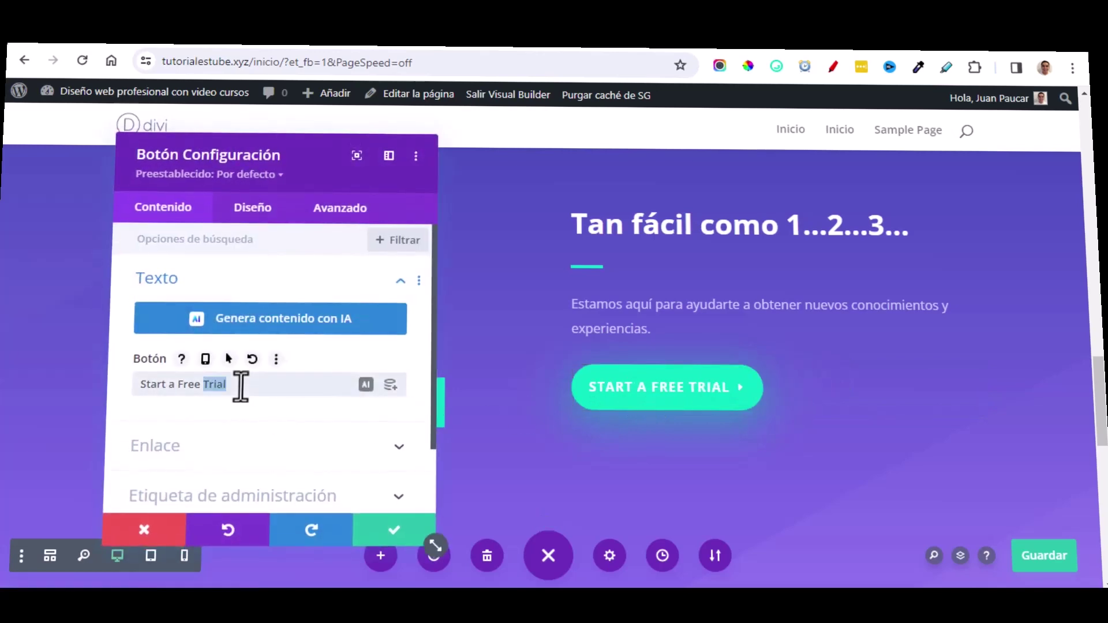
text(PRUEBA GRATUITA)
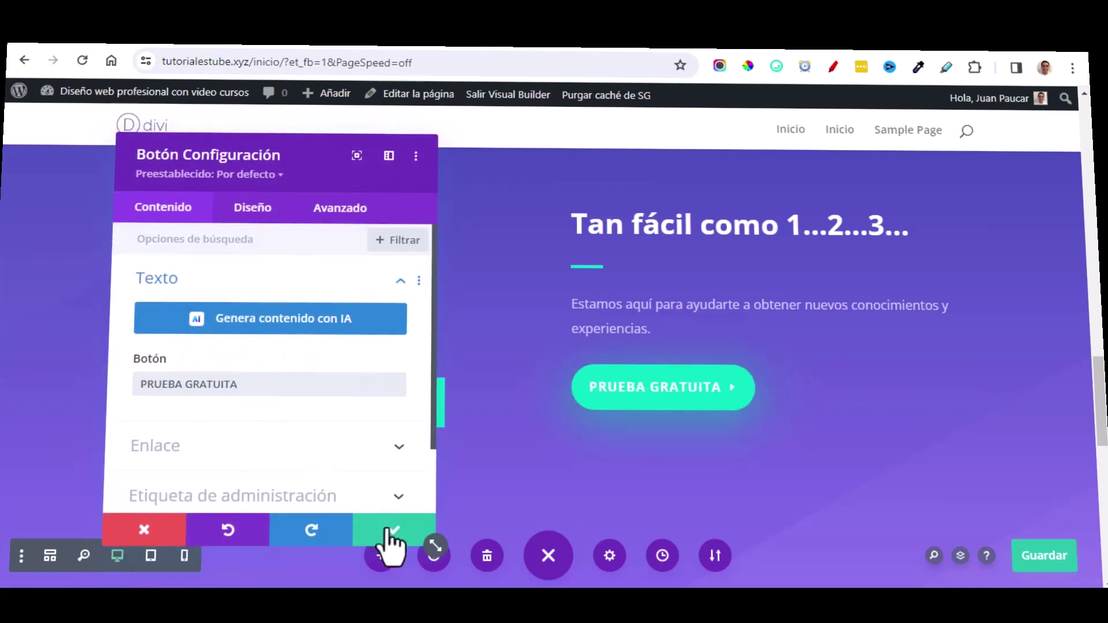
click(394, 529)
Change the title of the Free Courses blurb to "CURSOS PREMIUM".
scroll(730, 349, up, 2)
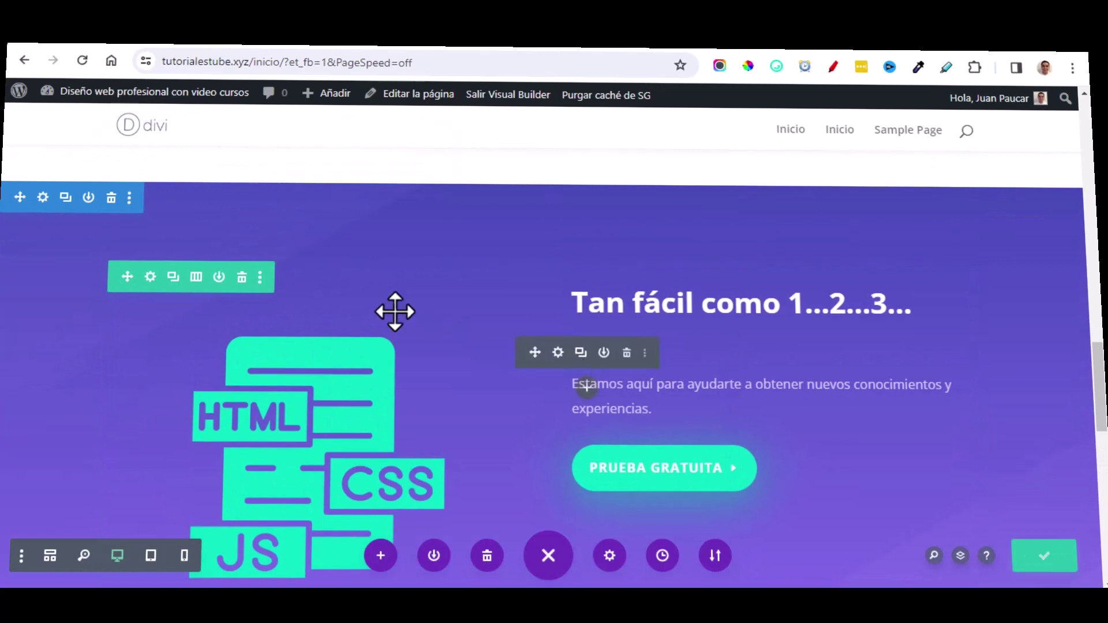
scroll(648, 371, down, 3)
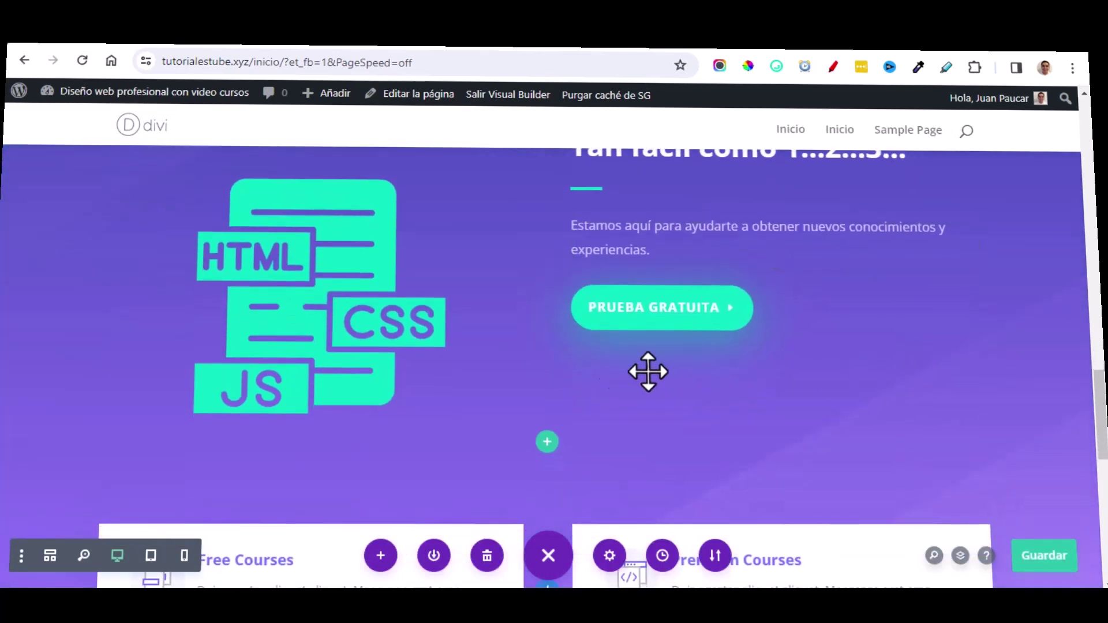
scroll(701, 472, down, 3)
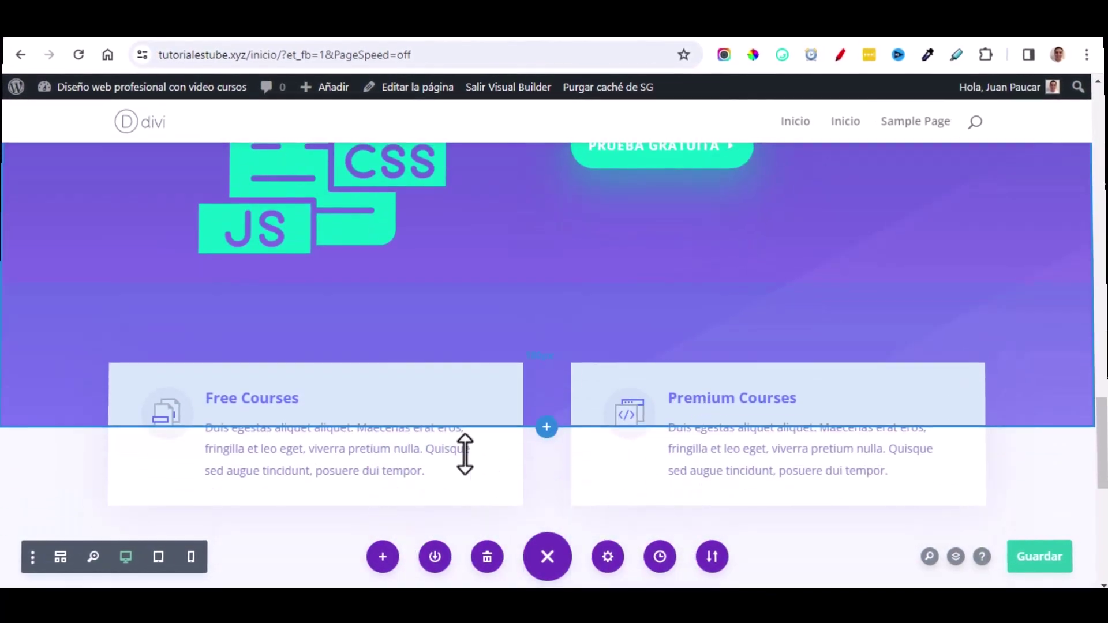
mouse_move(242, 438)
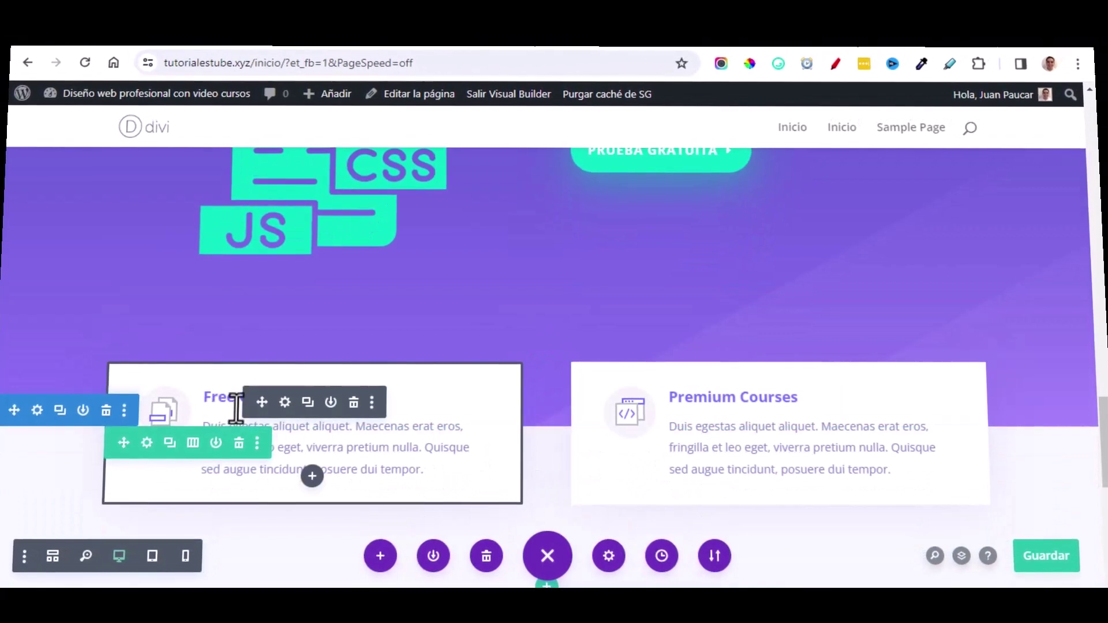
click(285, 402)
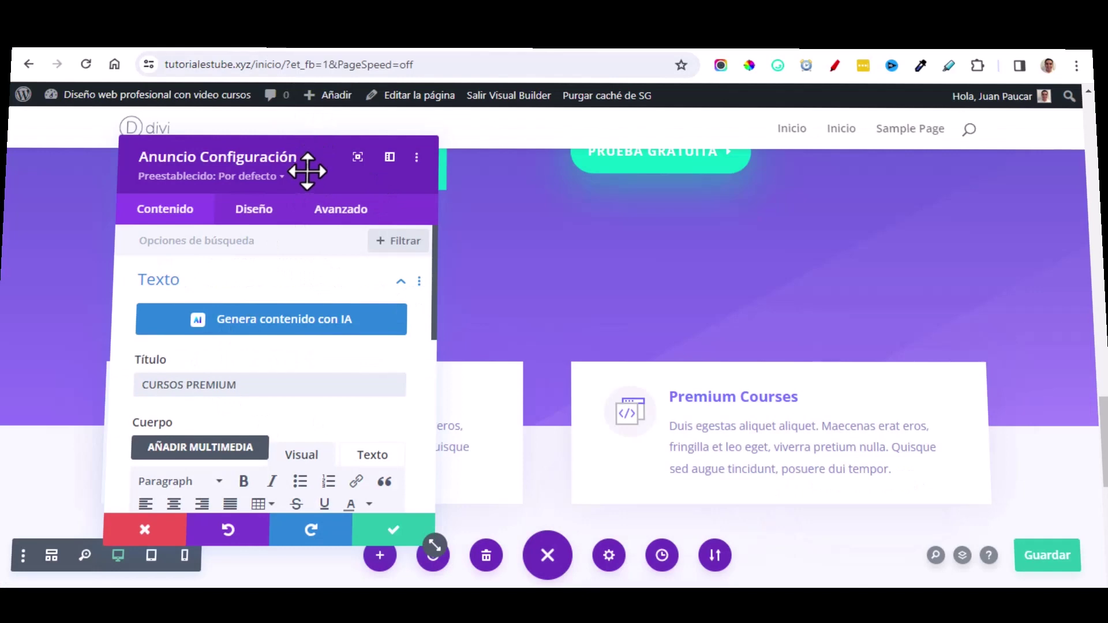
Set the body to "Los cursos premium son cursos de formación o educación que se ofrecen a un precio superior a los cursos gratuitos o de bajo coste.".
drag(304, 174, 675, 461)
scroll(675, 461, down, 3)
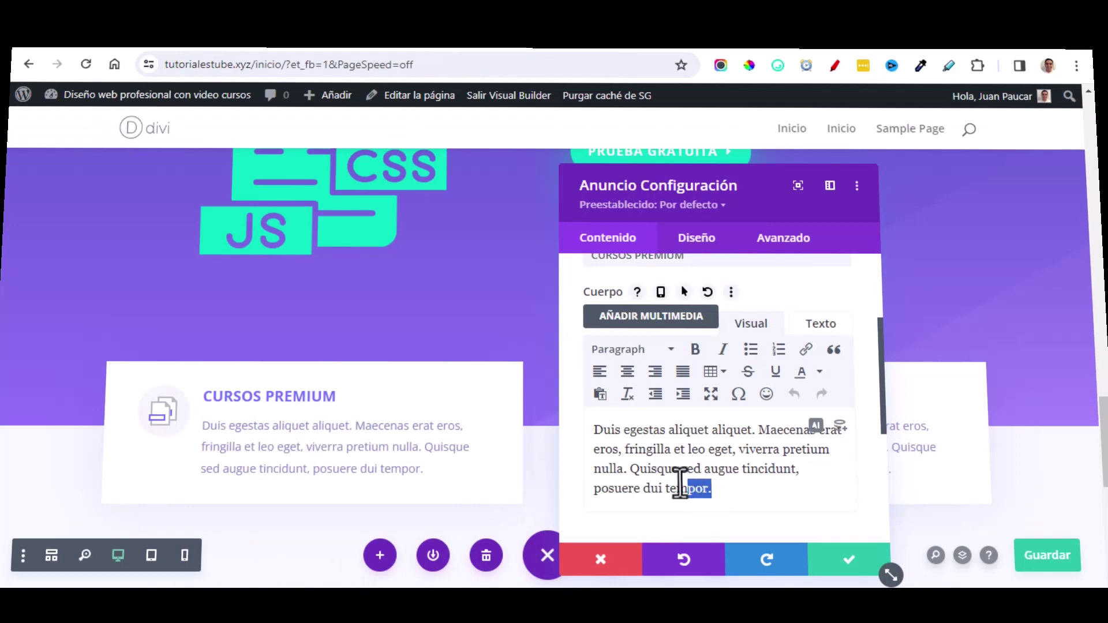
drag(679, 484, 600, 431)
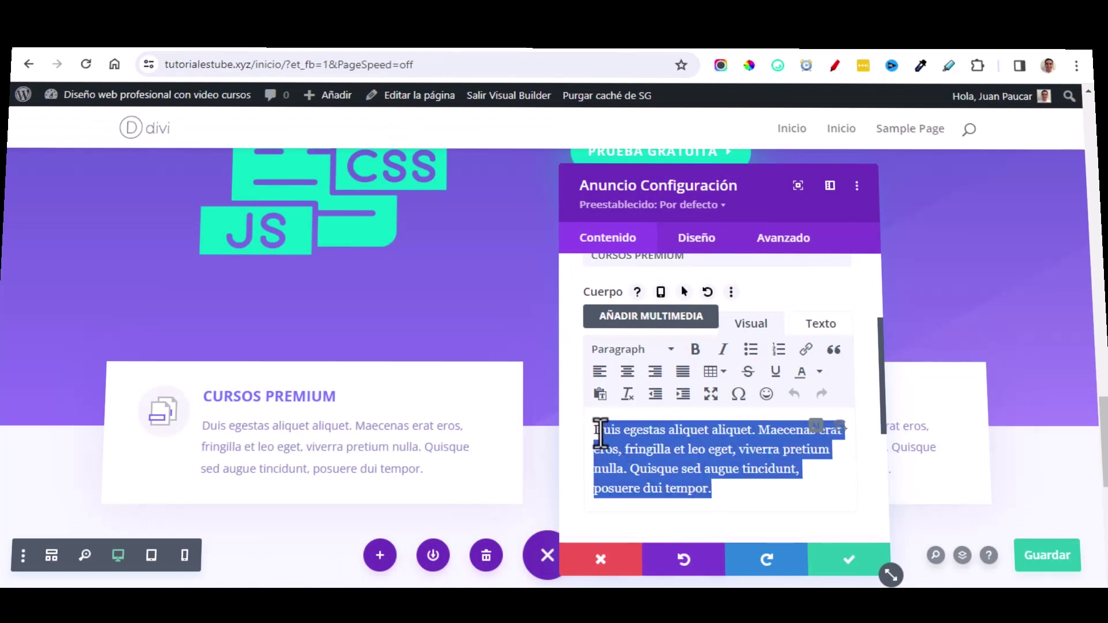
right_click(637, 448)
click(663, 144)
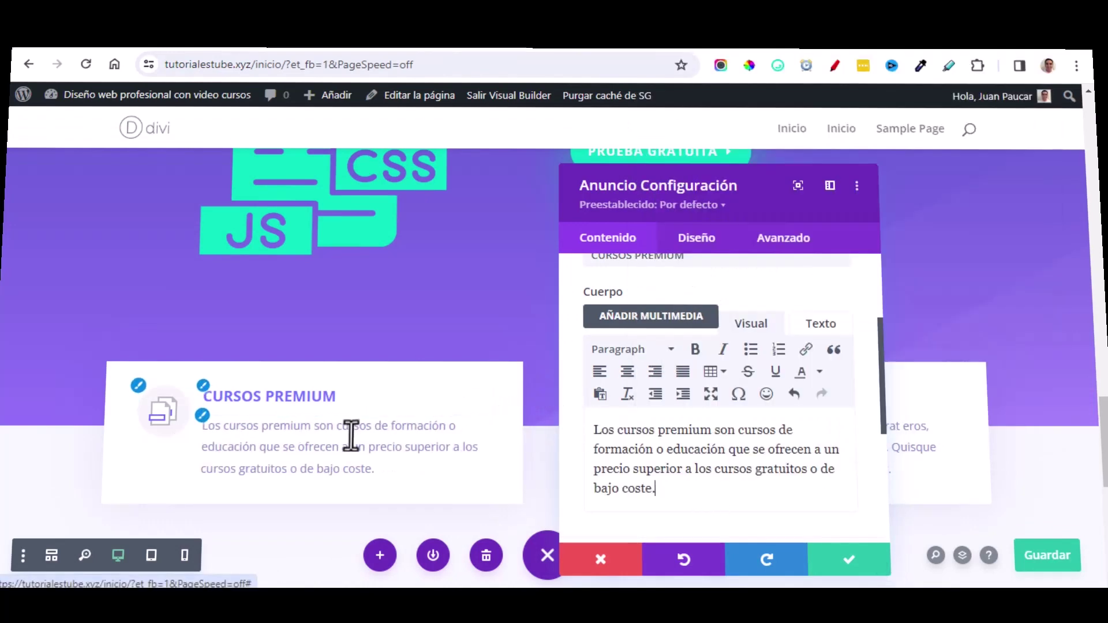
Replace the image of the CURSOS PREMIUM blurb with the tablet icon.
scroll(695, 433, down, 5)
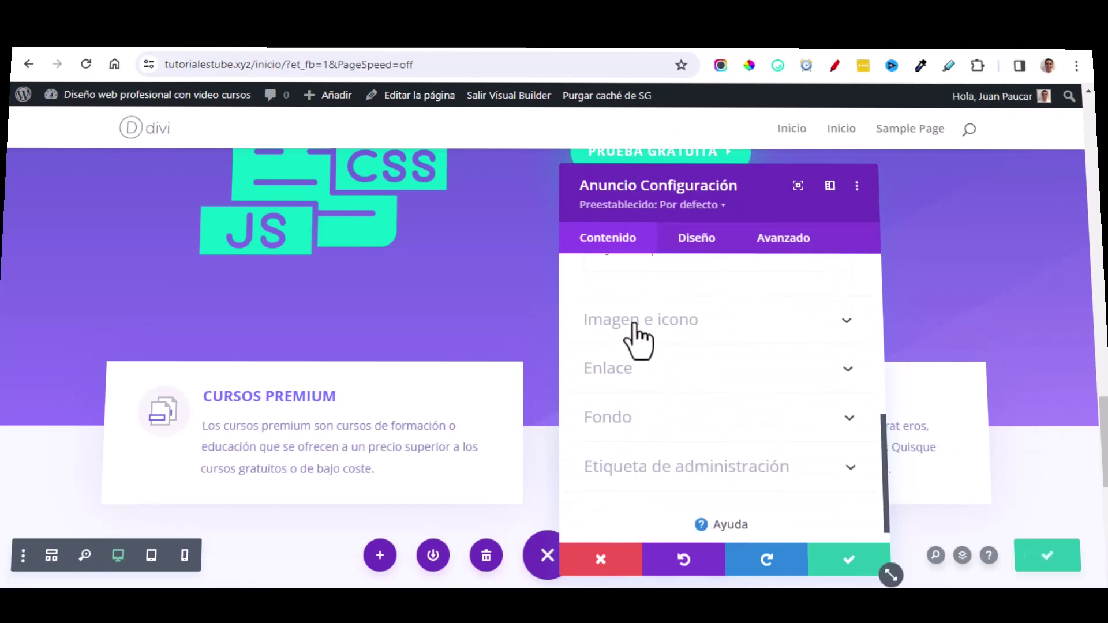
click(634, 326)
mouse_move(718, 456)
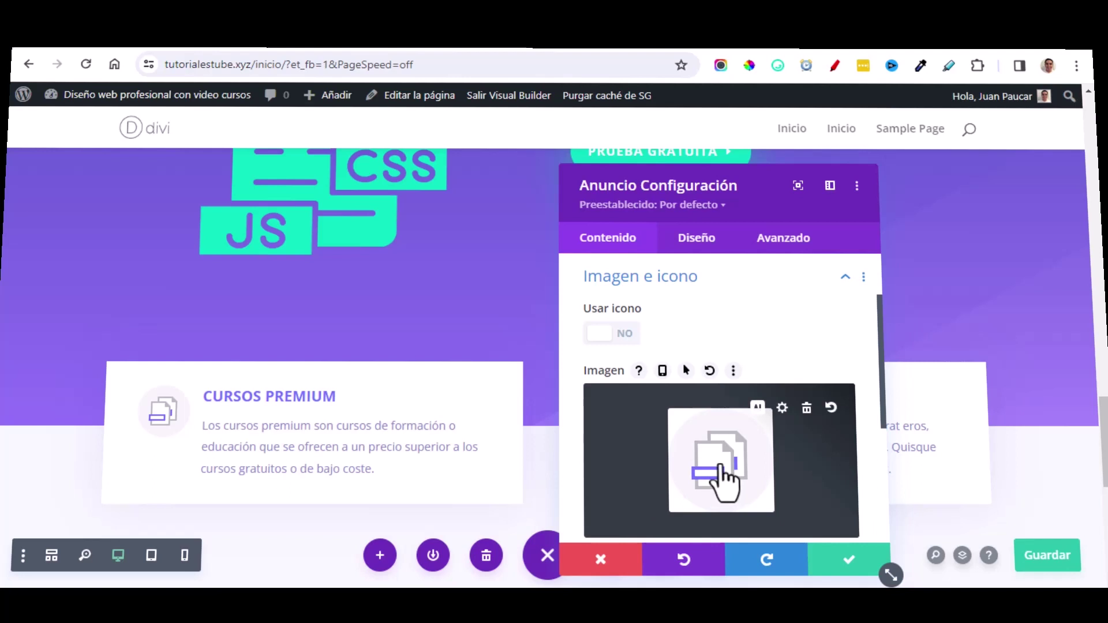
click(623, 347)
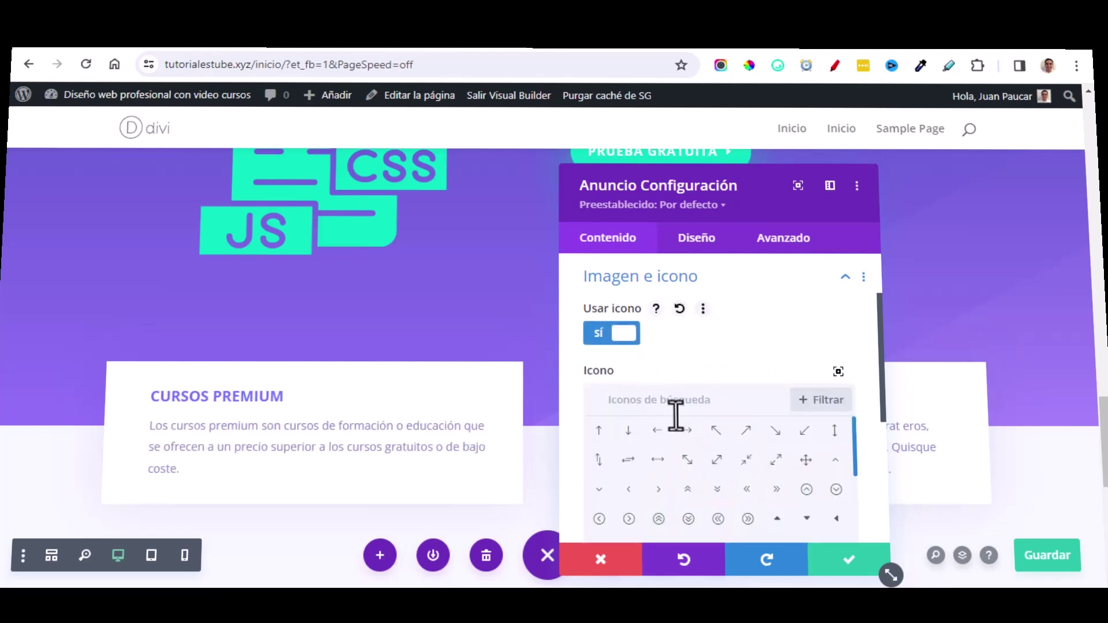
scroll(747, 453, down, 5)
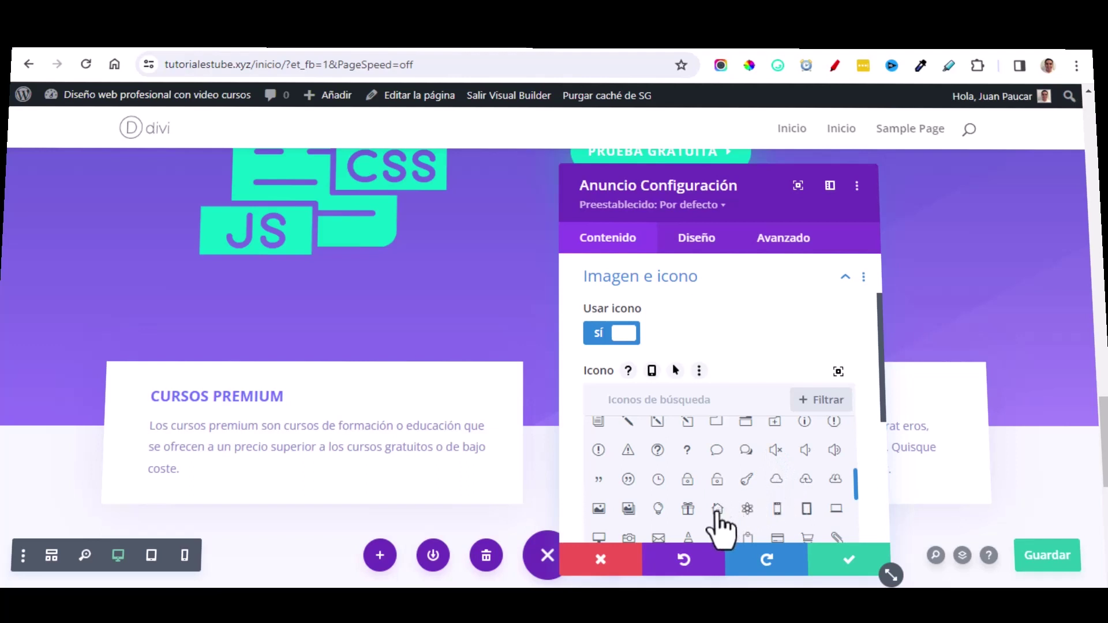
scroll(788, 465, down, 2)
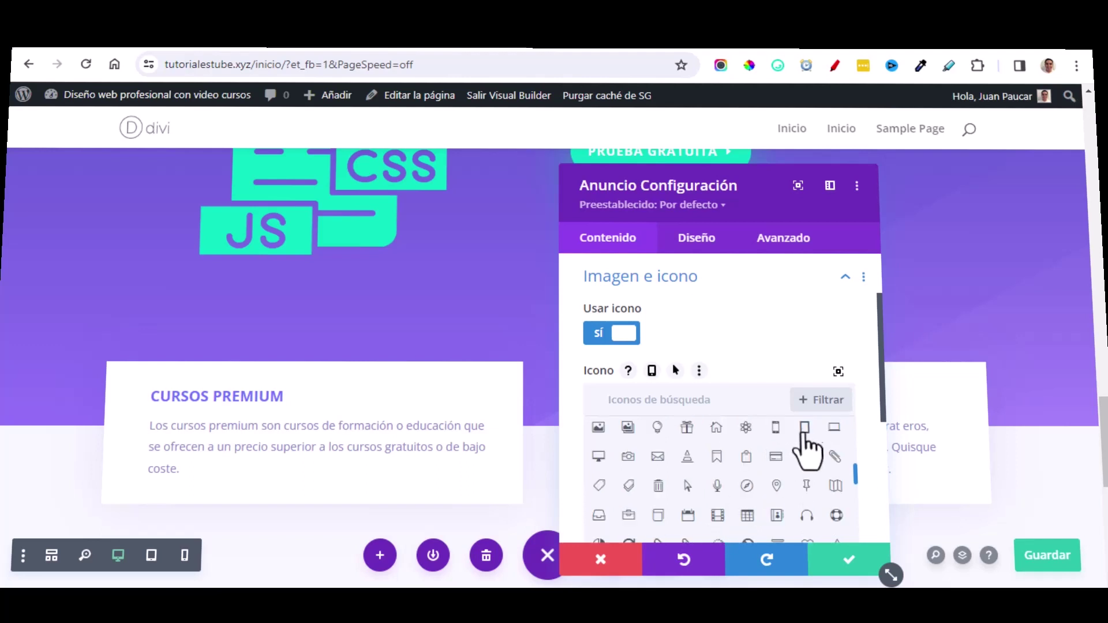
click(804, 428)
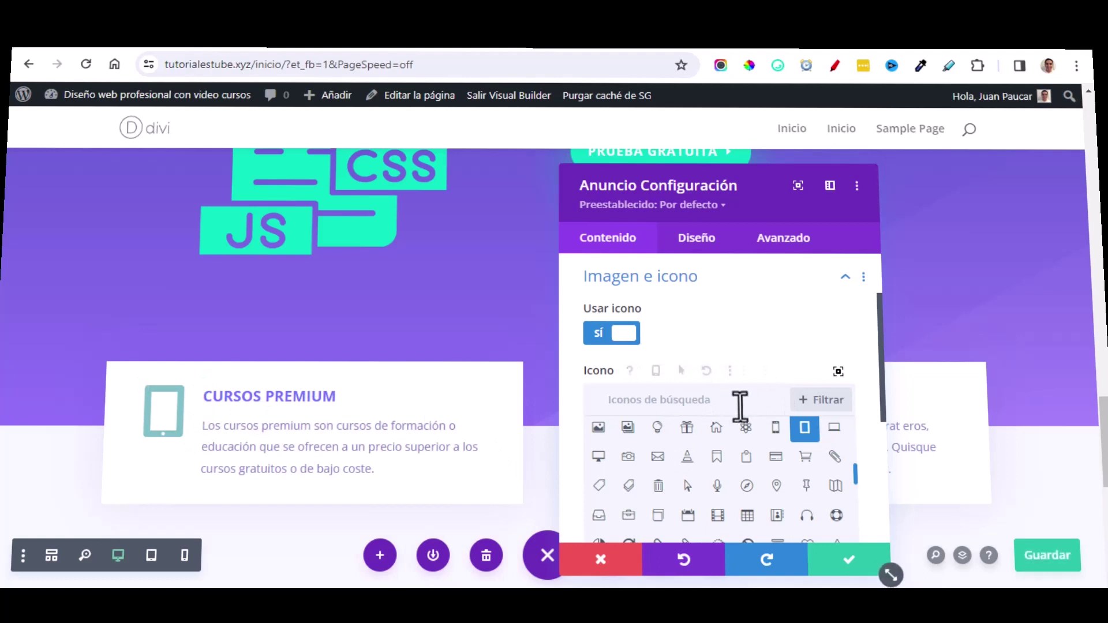
Set the tablet icon's colour to blue and save the CURSOS PREMIUM blurb settings.
scroll(750, 427, down, 5)
click(699, 243)
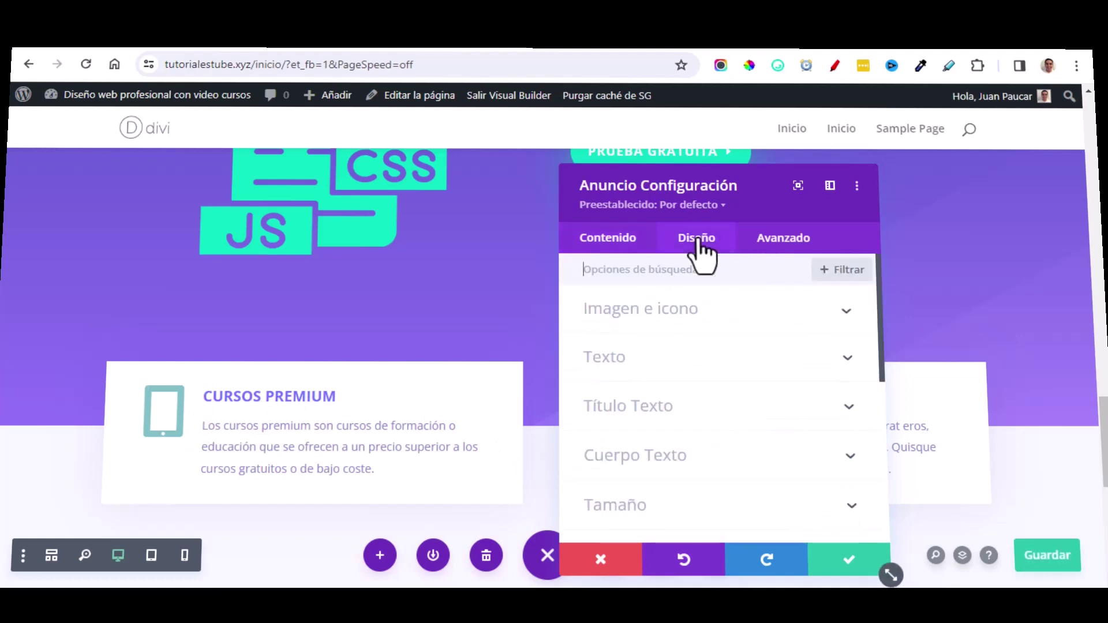
click(840, 316)
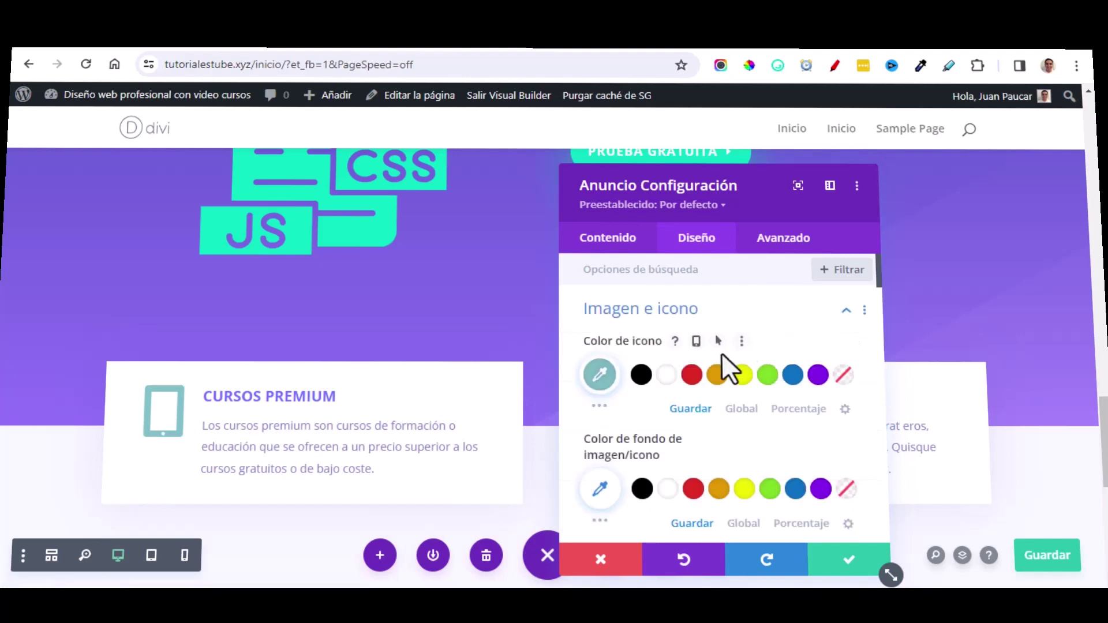
click(792, 376)
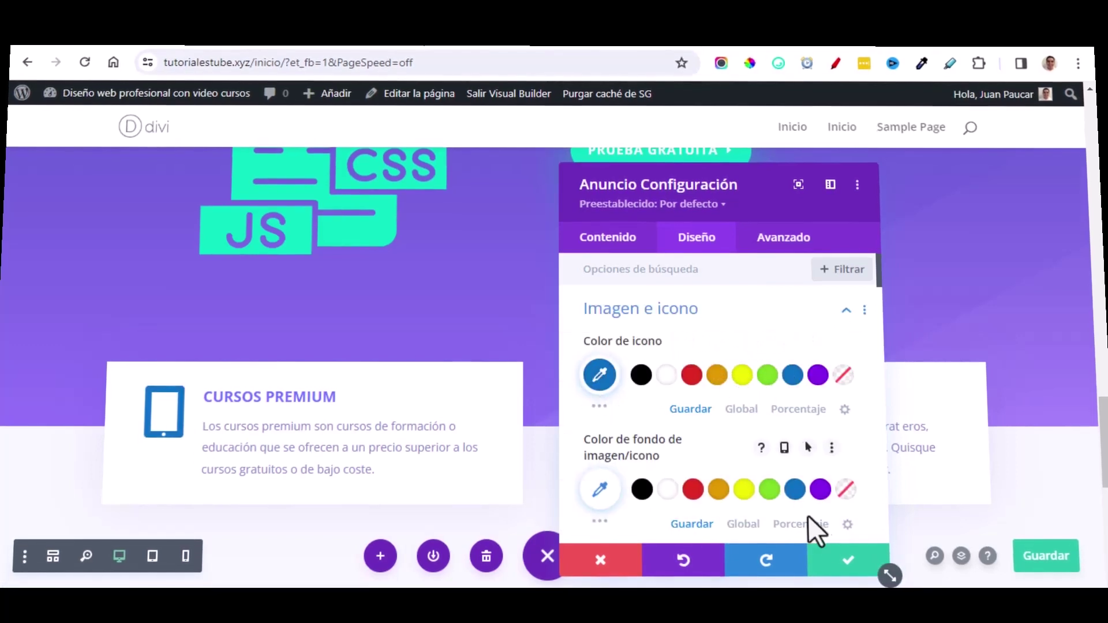
click(844, 561)
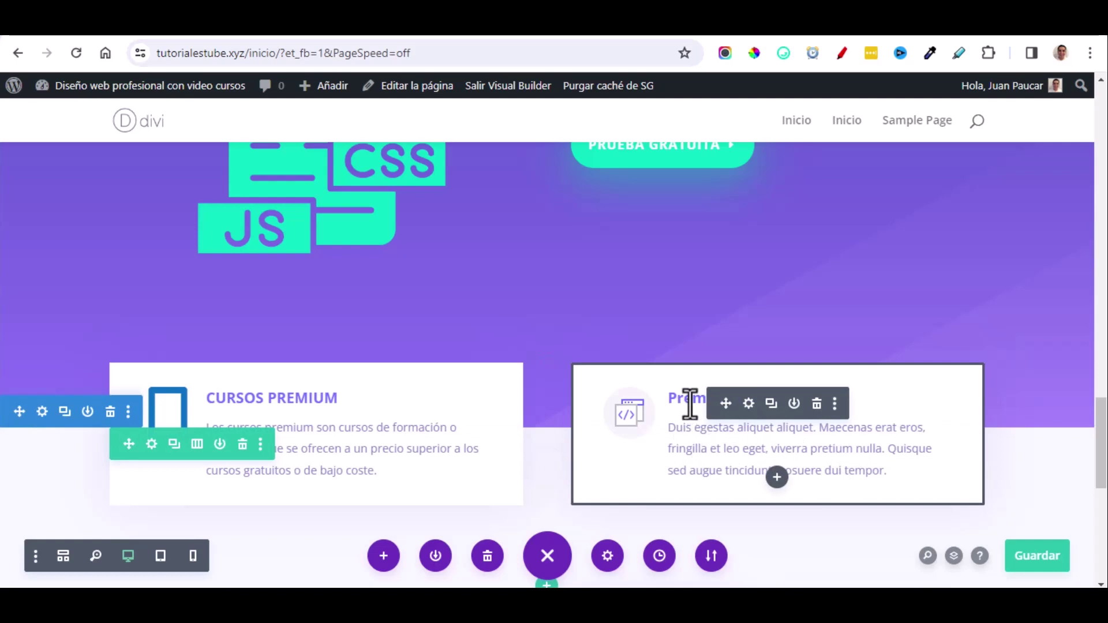
Change the title of the Premium Courses blurb to "SECIONES EN VIDEO".
click(748, 403)
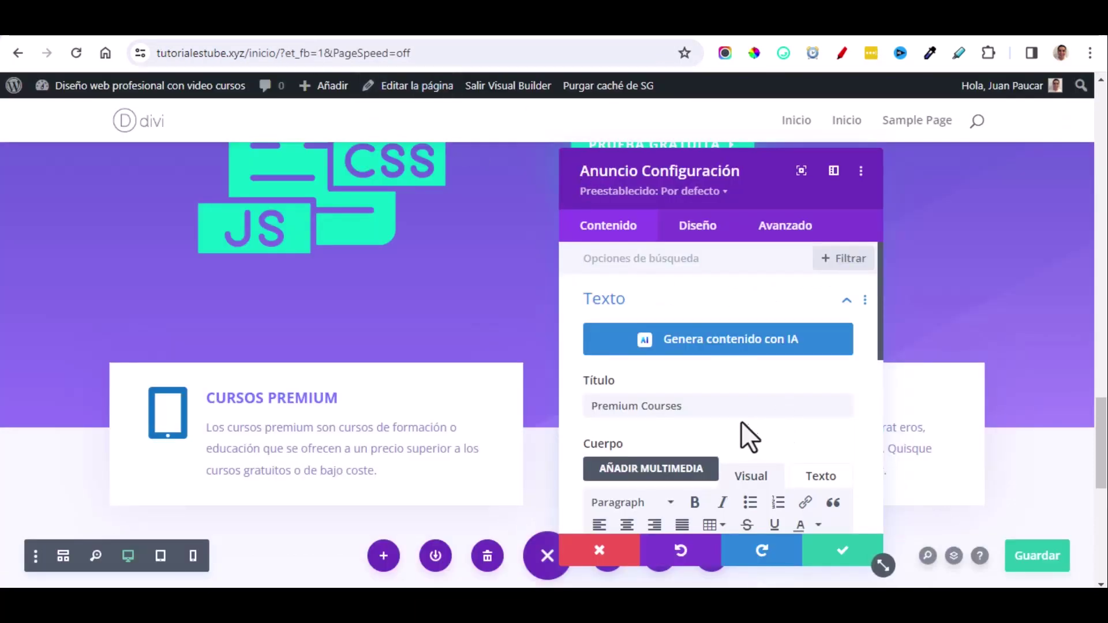
triple_click(698, 406)
text(SECIONES EN VIDEO)
Replace the body with "Cursos en video son cursos de formación o educación que se ofrecen en formato de vídeo." from the tiendajuan.com page.
scroll(721, 401, down, 3)
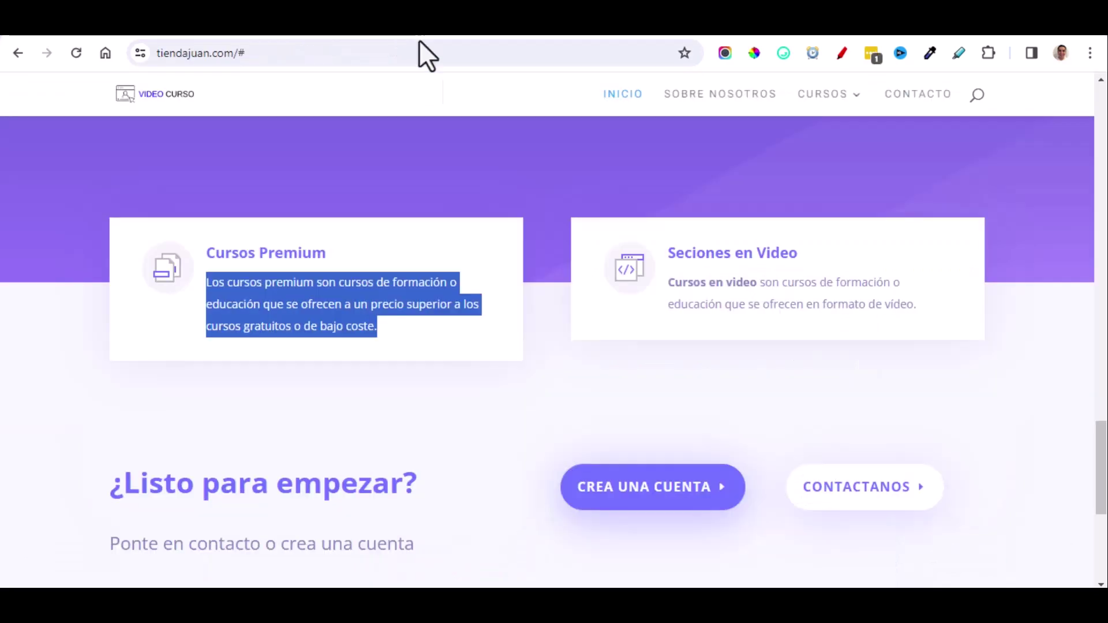
click(914, 310)
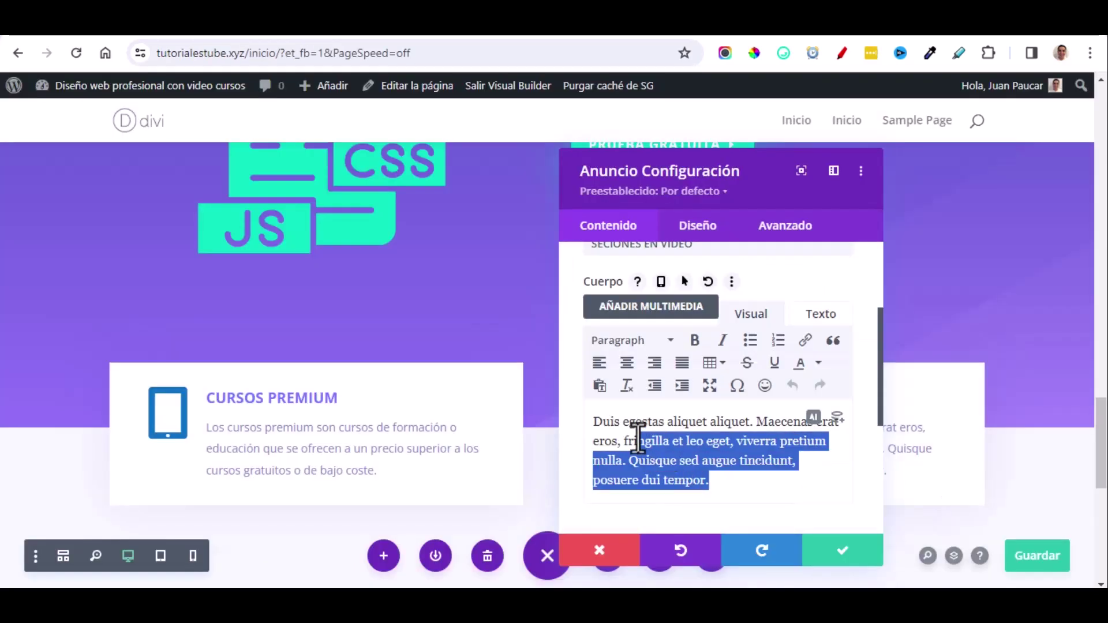
drag(635, 432, 591, 427)
text(Cursos en video son cursos de formación o educación que se ofrecen en formato de vídeo.)
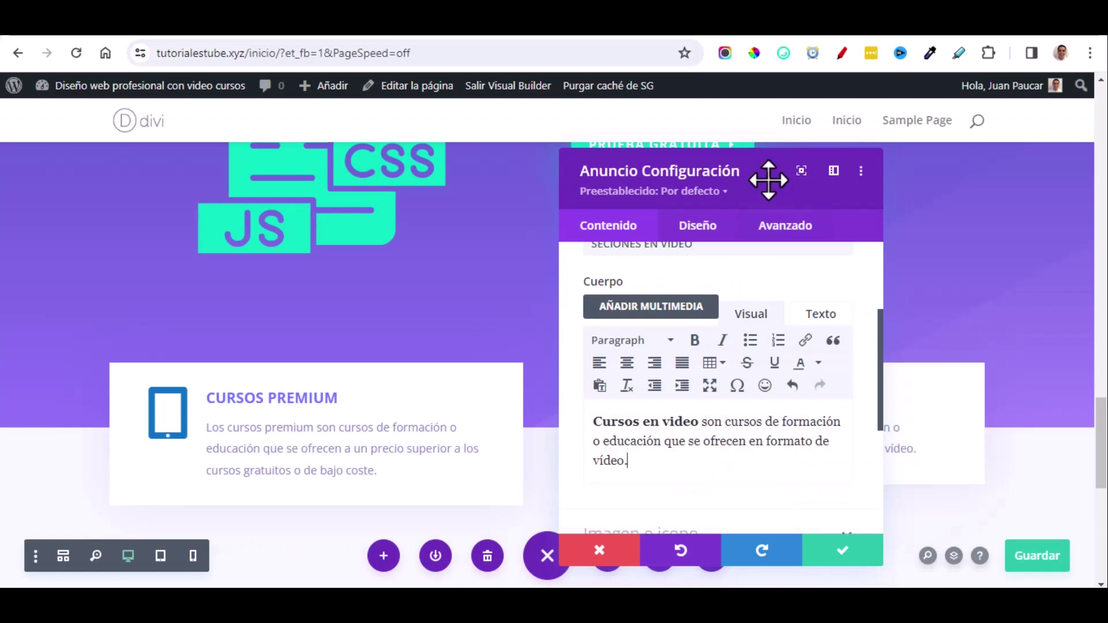
Replace the SECIONES EN VIDEO blurb's image with the rounded video play icon, found by searching the icons for "VIDEO".
drag(766, 177, 394, 190)
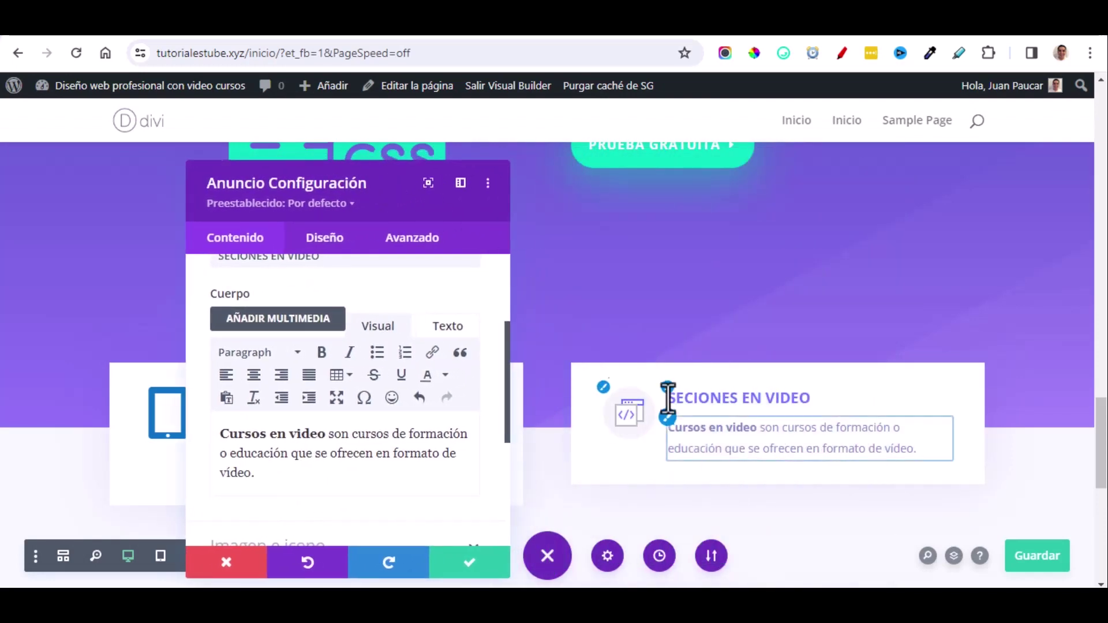
scroll(444, 438, down, 3)
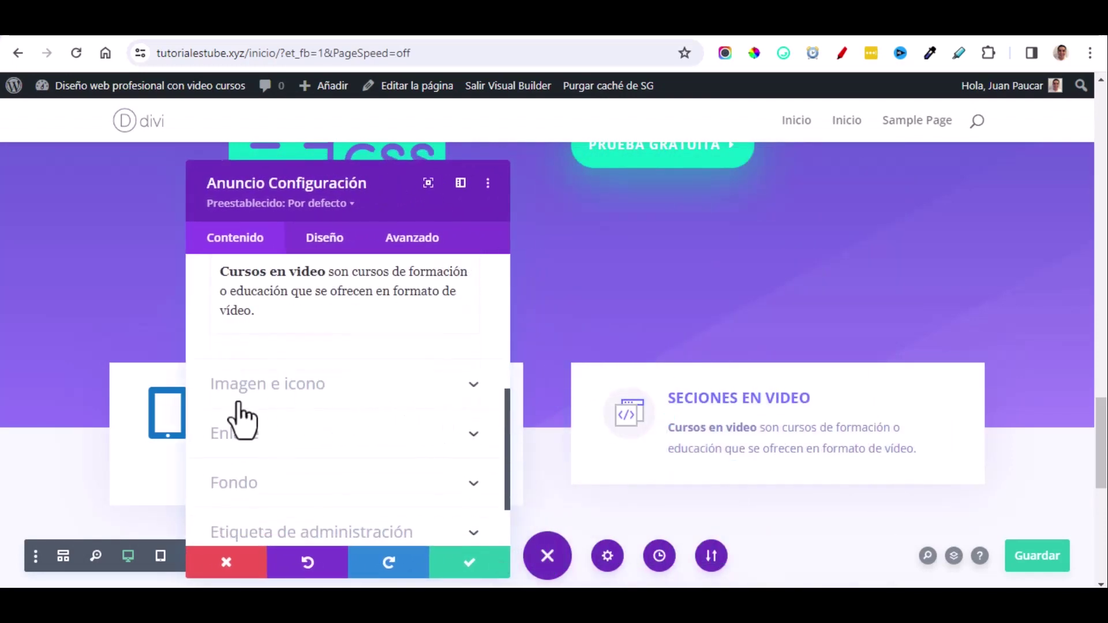
click(429, 386)
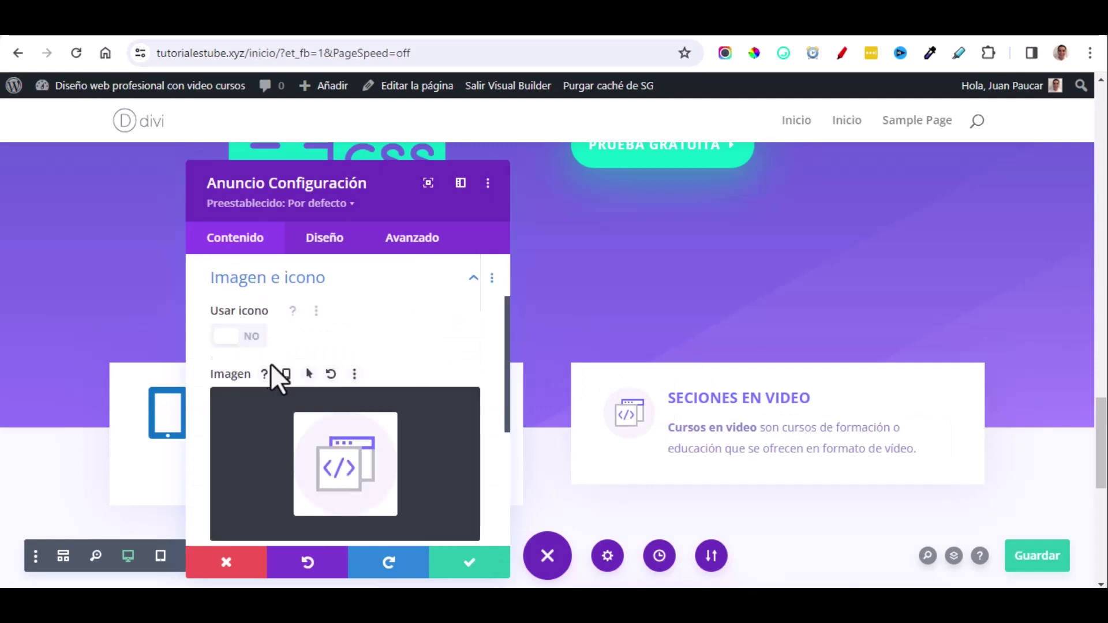
click(242, 338)
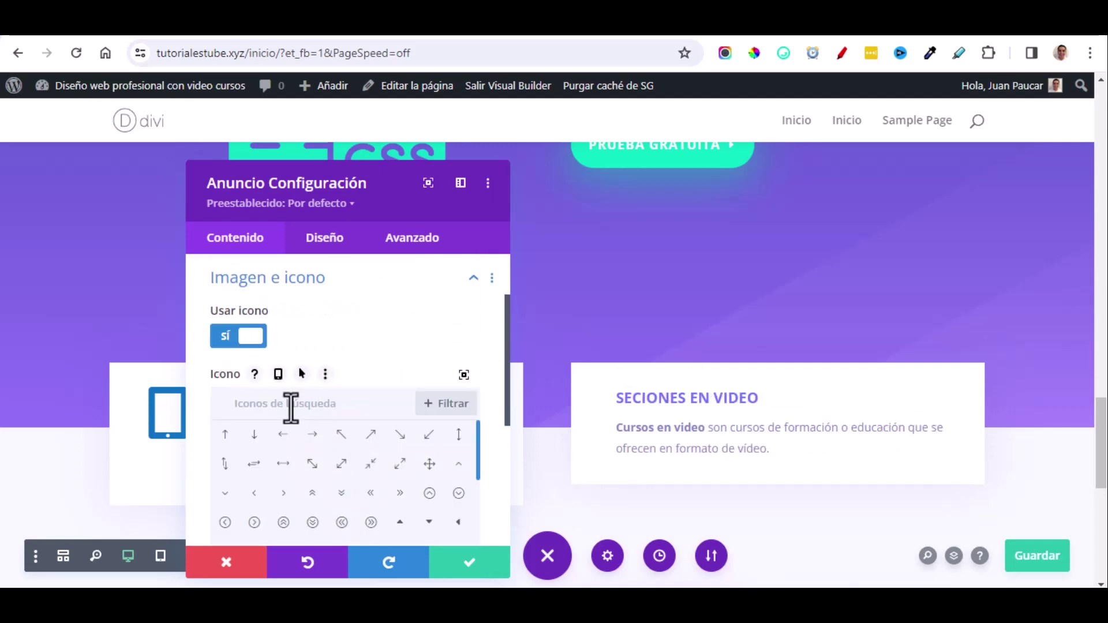
text(VIDEO)
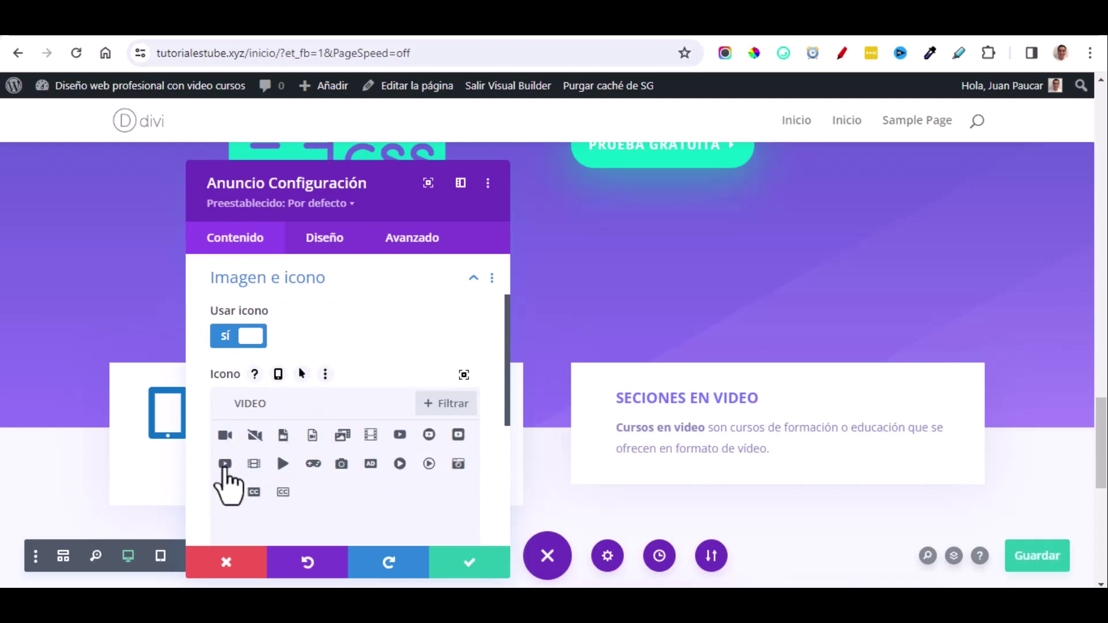
click(225, 465)
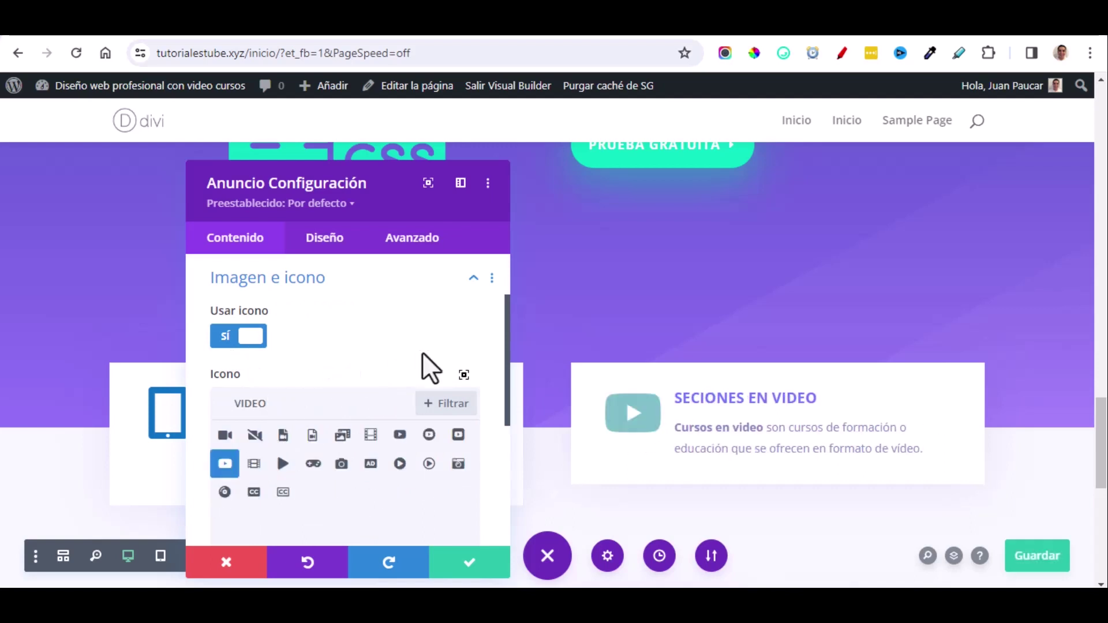
Set the video icon's colour to blue #0c71c3 and save the blurb settings.
click(321, 242)
click(363, 311)
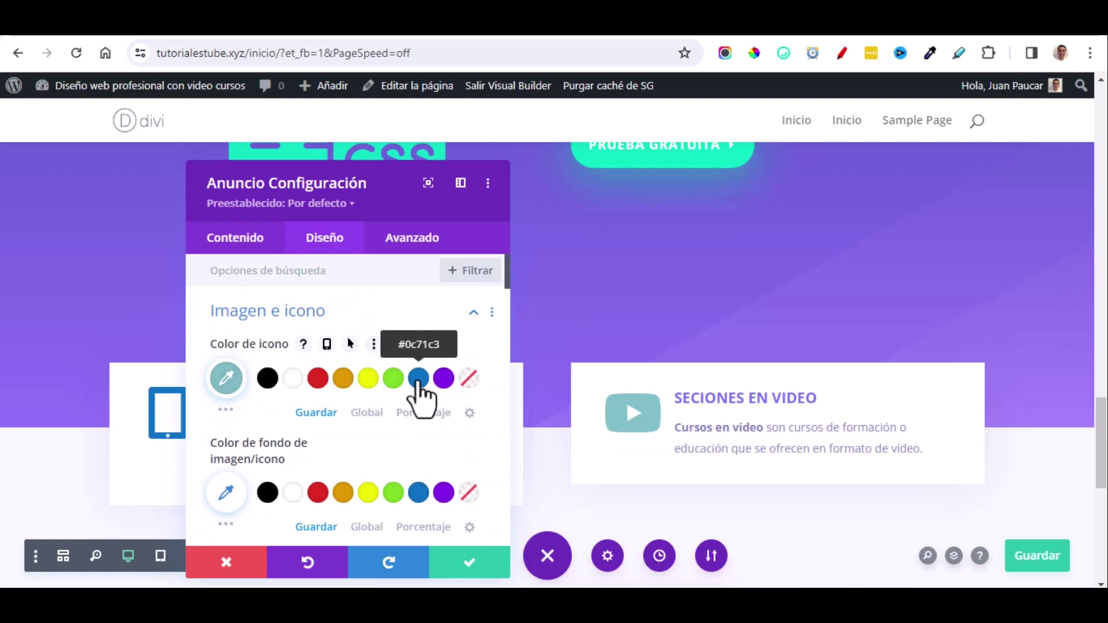
click(418, 379)
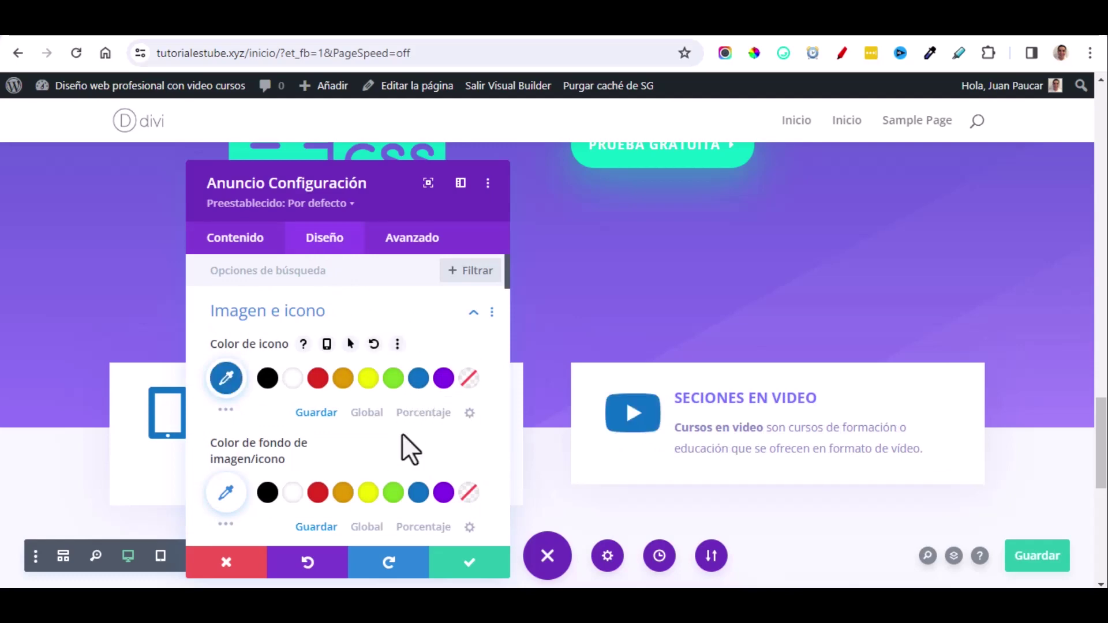
click(469, 568)
Copy the heading "¿Listo para empezar?" from the tiendajuan.com page.
scroll(668, 388, down, 3)
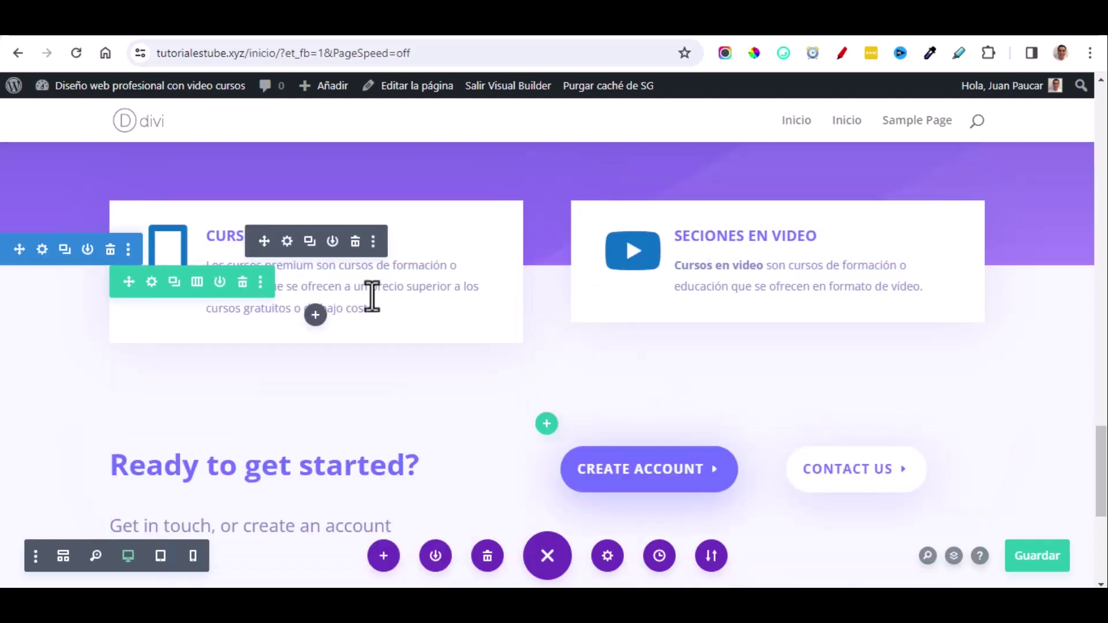
scroll(582, 369, up, 2)
scroll(579, 420, down, 4)
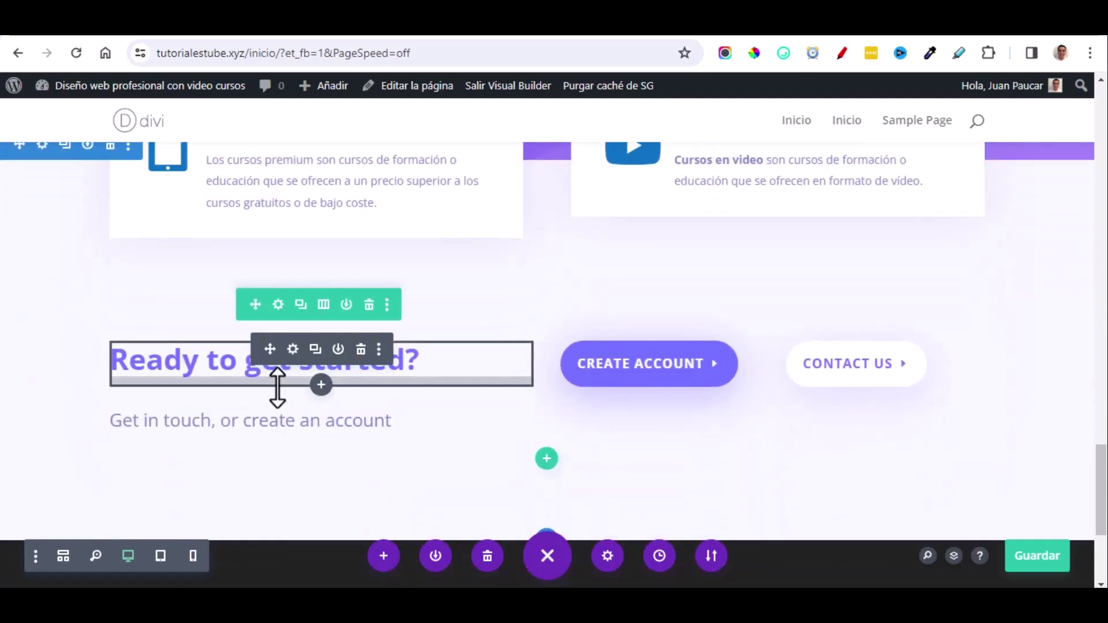
click(397, 34)
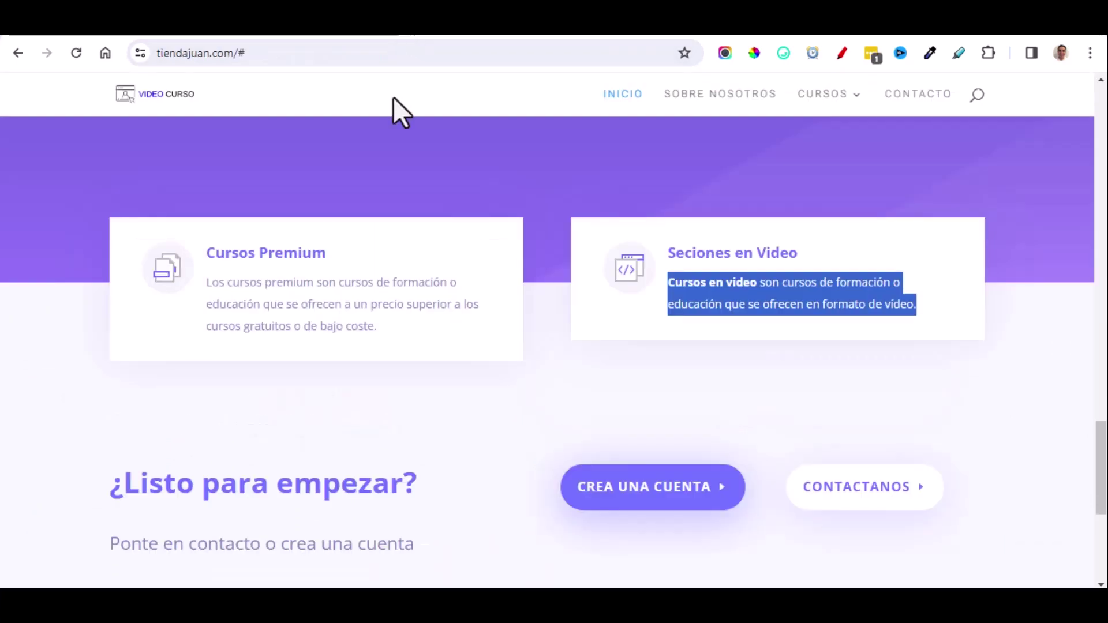
scroll(351, 327, down, 3)
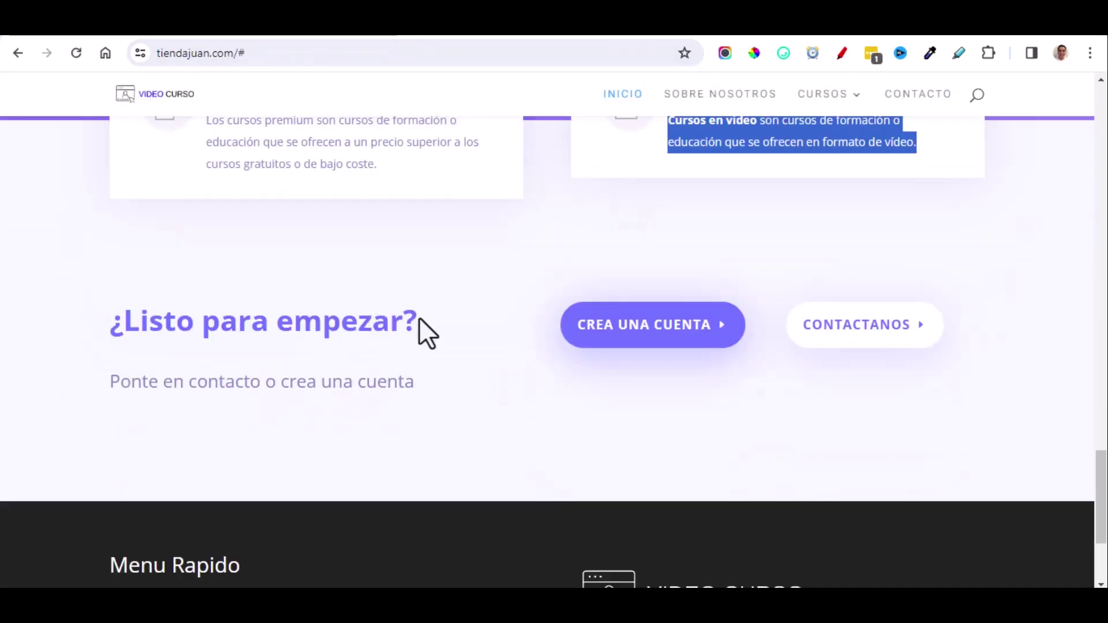
drag(419, 317, 115, 190)
key(ctrl+c)
Back in the Divi page, replace the "Ready to get started?" heading with the copied "¿Listo para empezar?" and save the module.
click(258, 33)
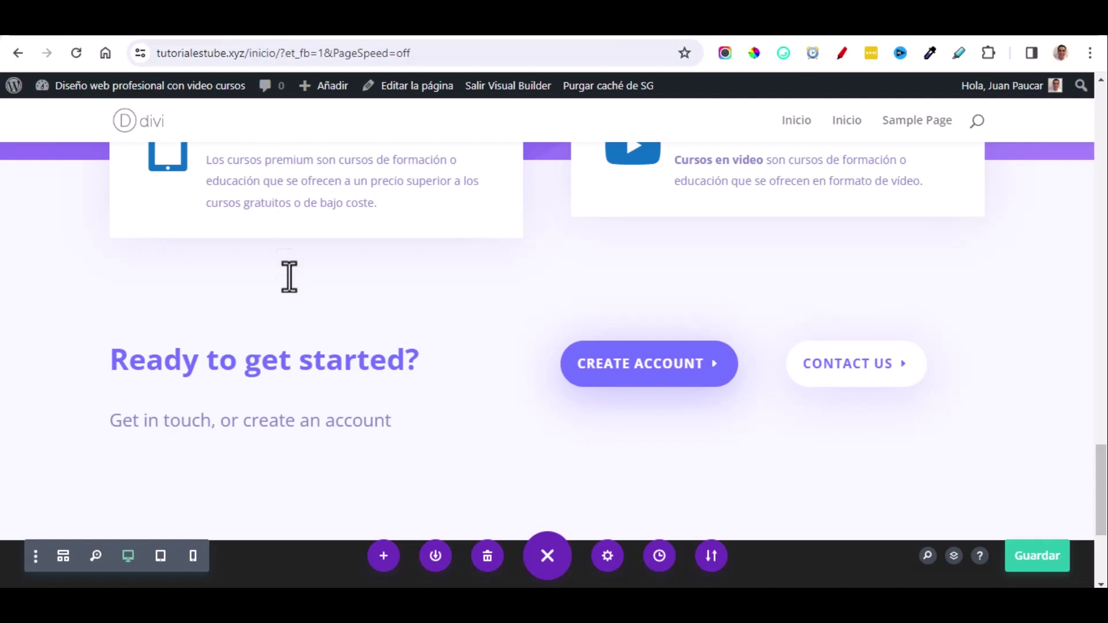
mouse_move(346, 376)
click(291, 350)
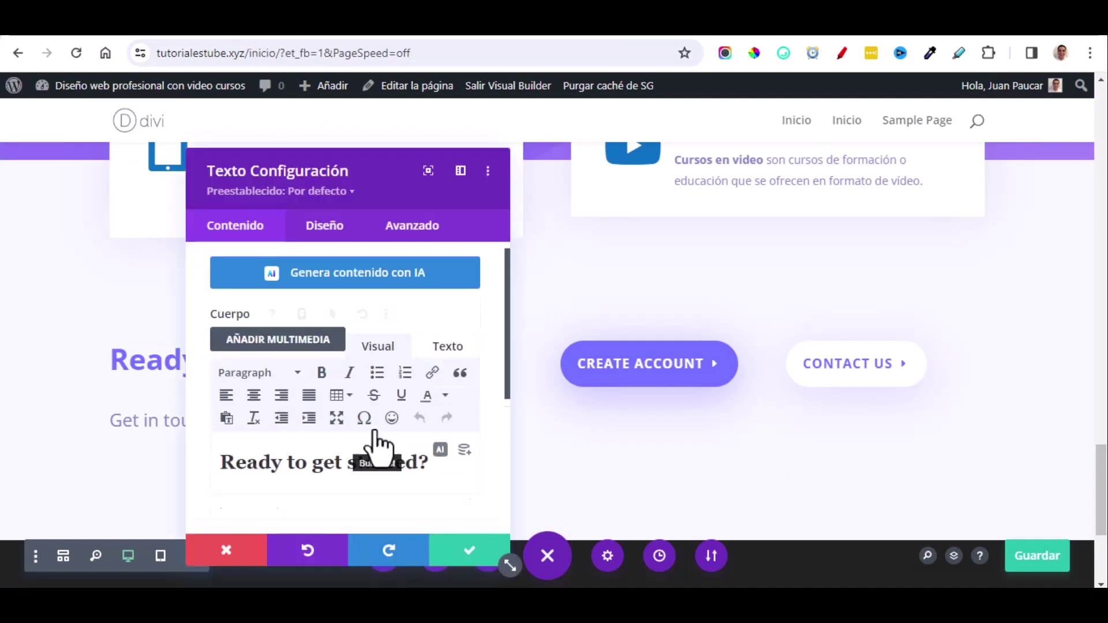
scroll(404, 416, down, 2)
key(ctrl+a)
key(ctrl+v)
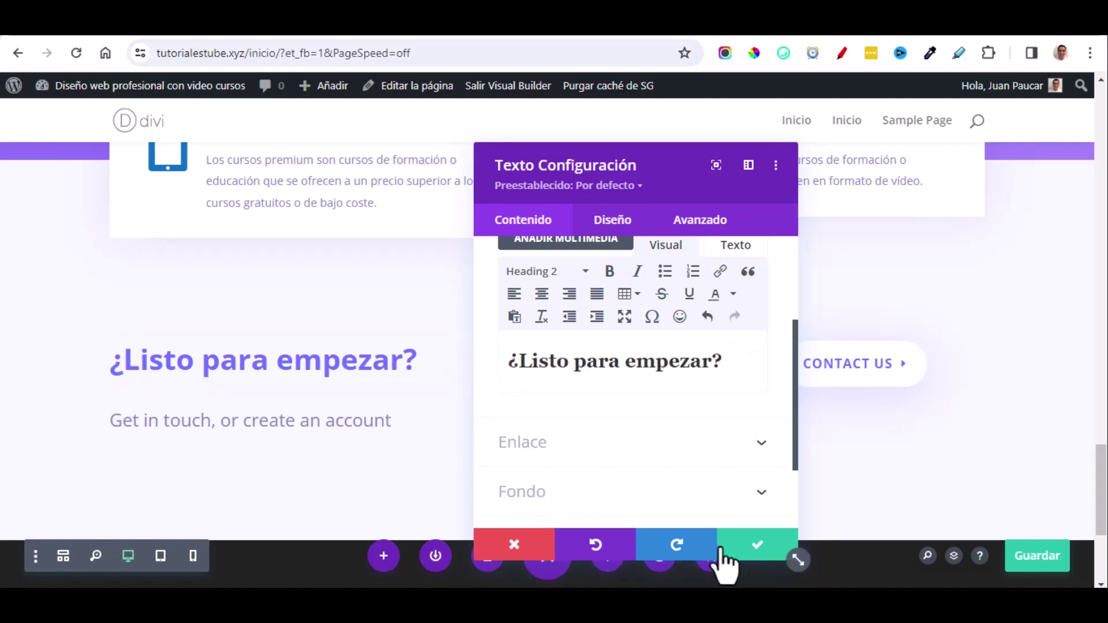
click(753, 548)
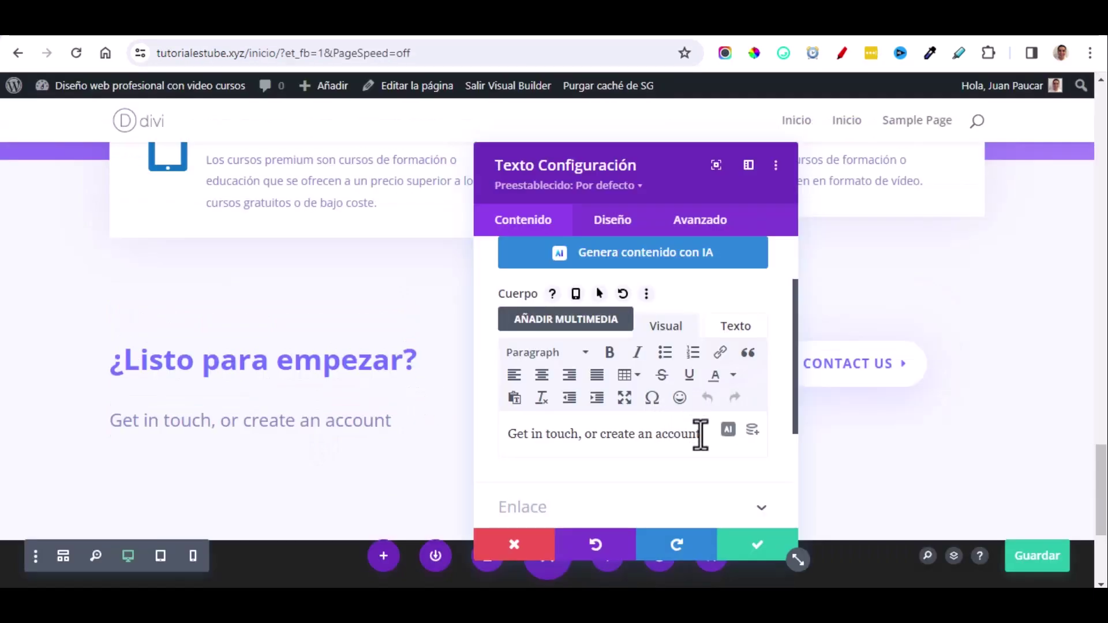
Replace the text under the heading with "Ponte en contacto o crea una cuenta" and save the module.
drag(701, 434, 507, 434)
text(Ponte en contacto o crea una cuenta)
click(749, 549)
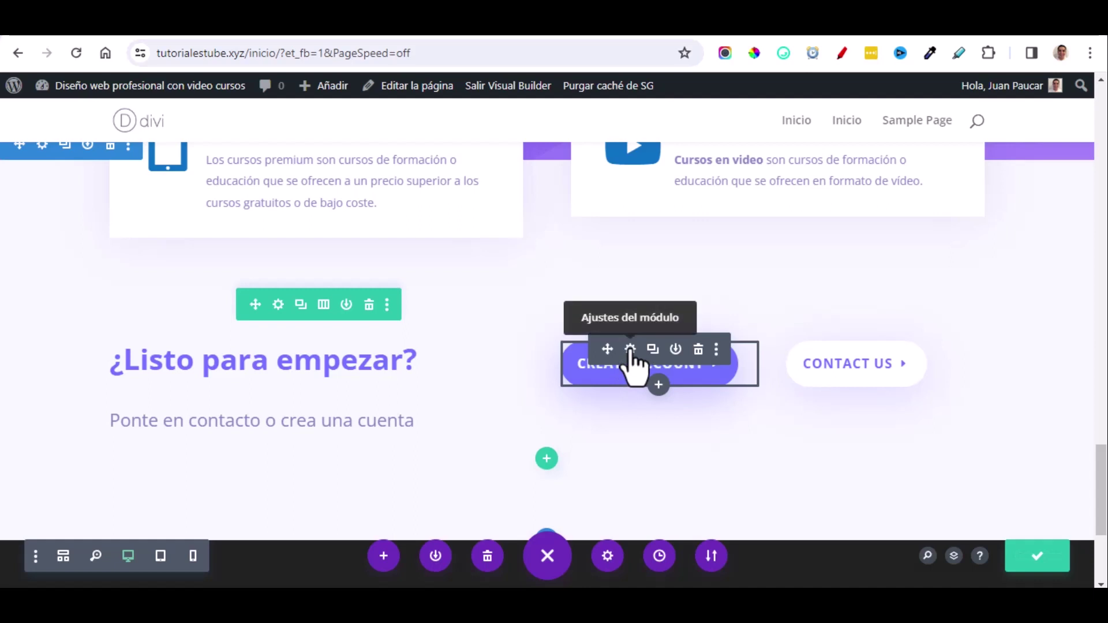
Change the text of the "Create Account" button to "Crear una cuenta", check its link settings and save the module.
click(623, 381)
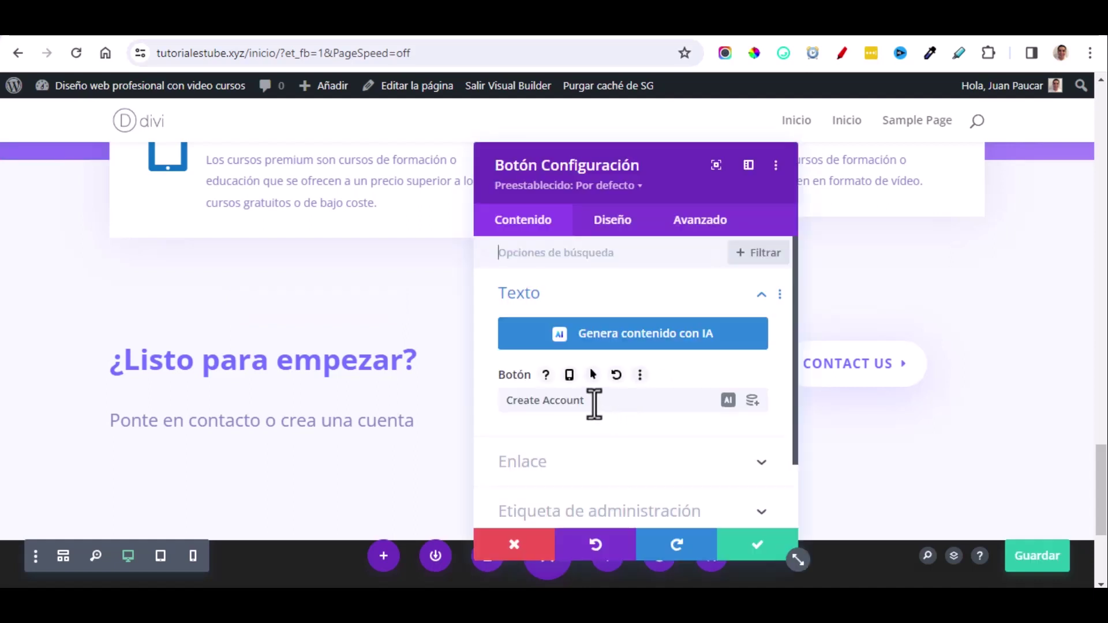
click(594, 402)
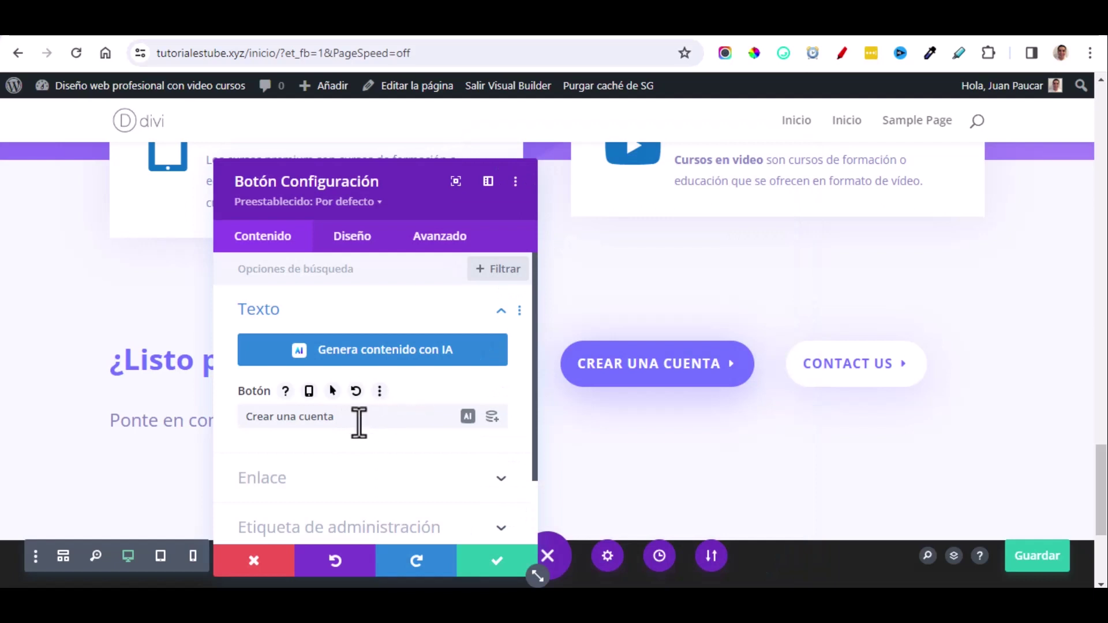
scroll(346, 418, down, 2)
click(494, 410)
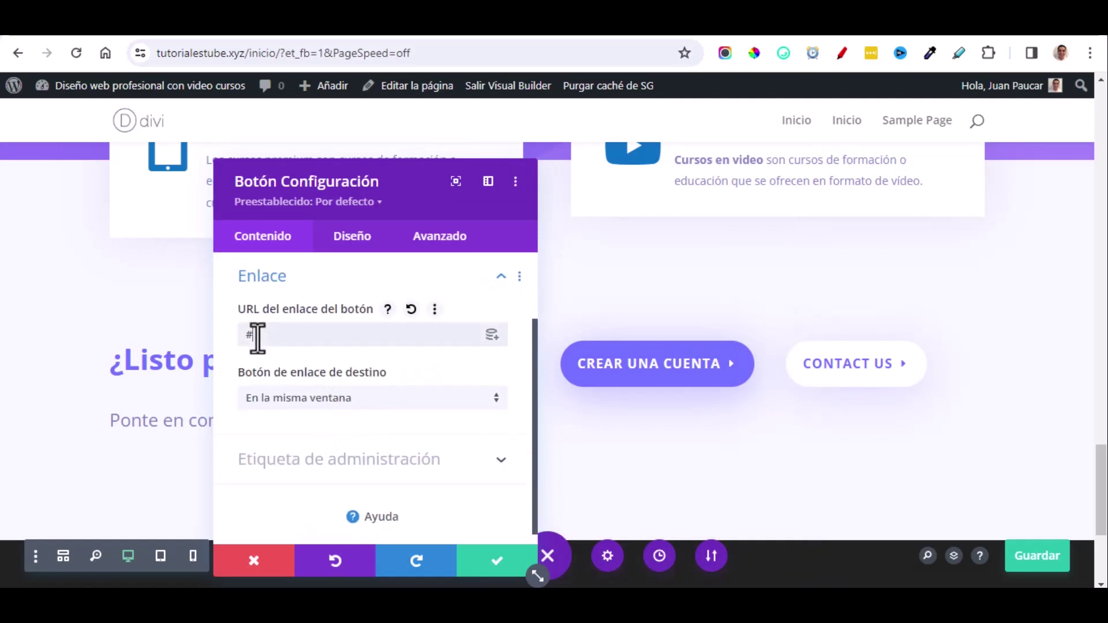
click(488, 571)
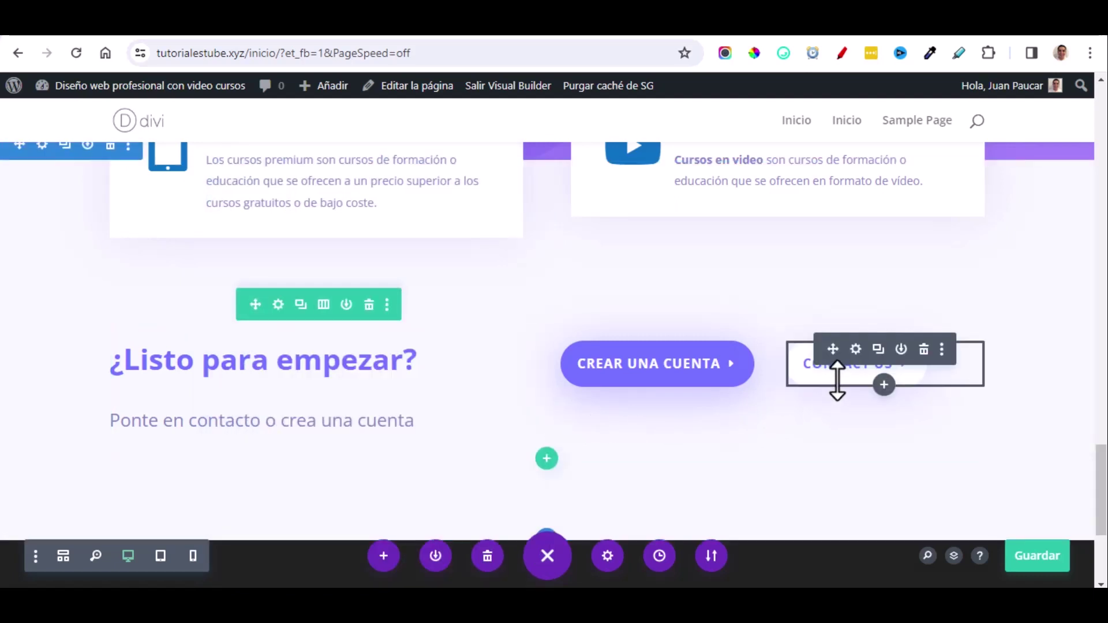
Change the text of the "Contact Us" button to "Contactanos" and save the module.
click(857, 363)
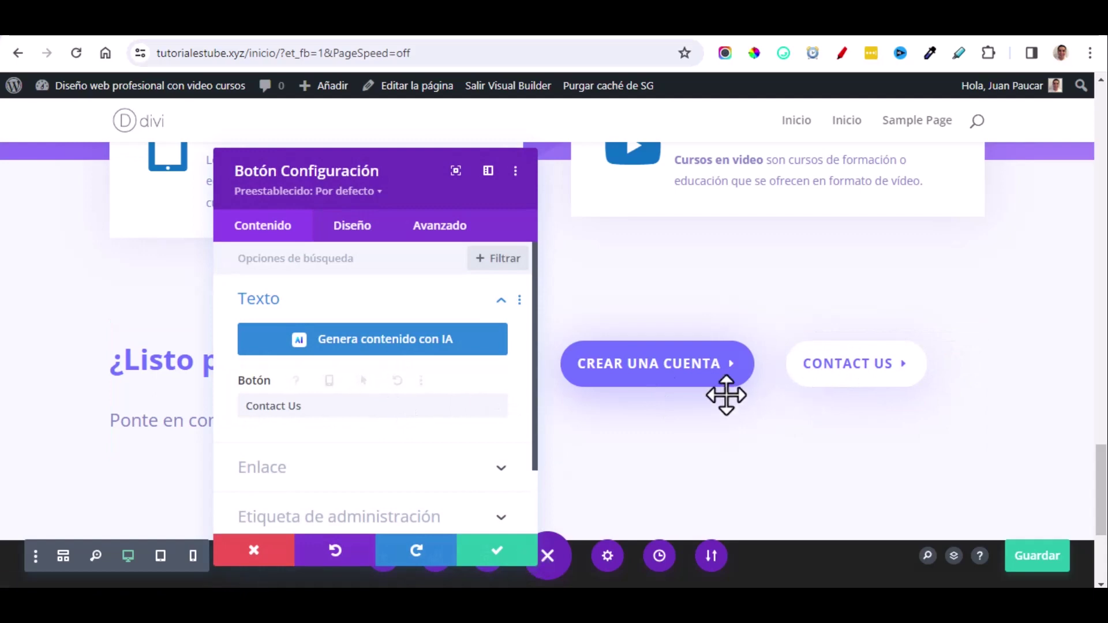
click(352, 405)
key(BackSpace)
key(BackSpace)
key(BackSpace)
text(anos)
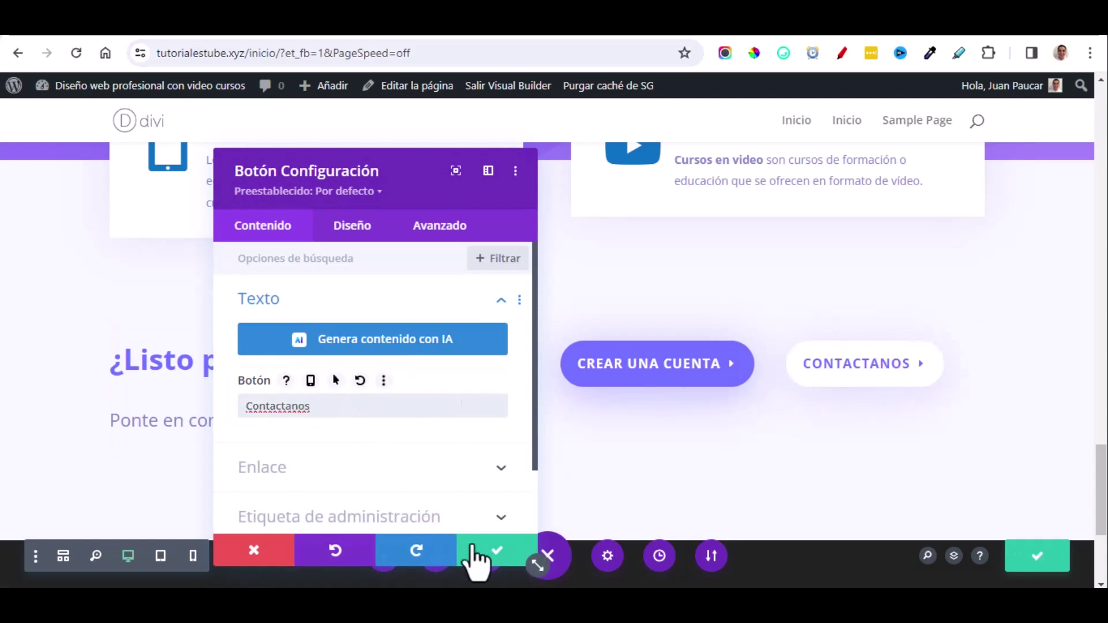
click(494, 566)
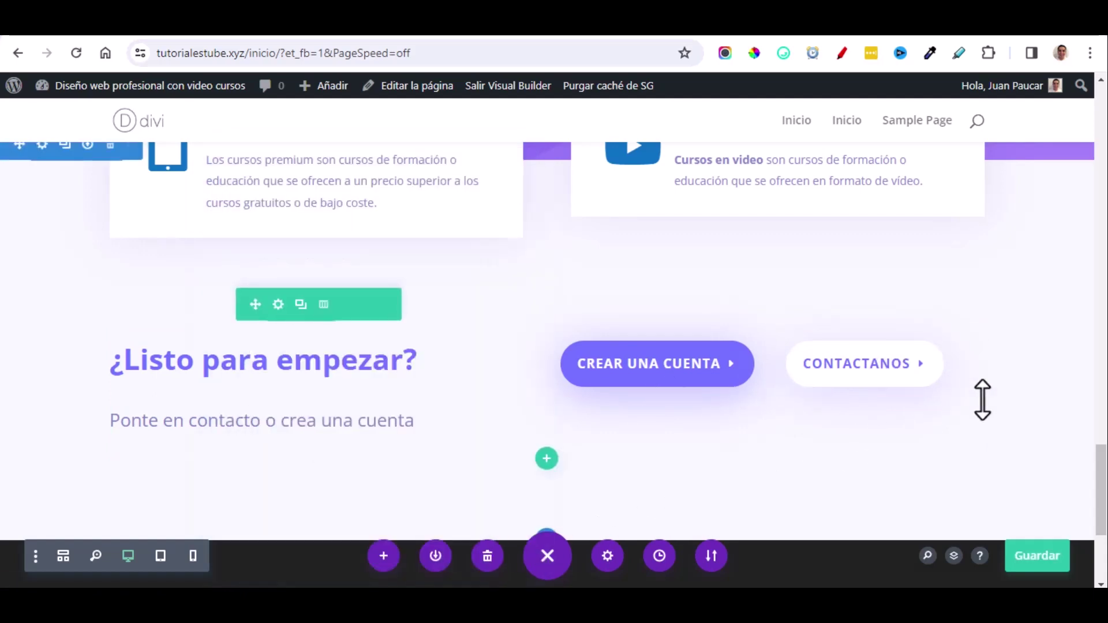
Review the edited home page in the builder, from the hero section down to the "¿Listo para empezar?" section.
scroll(1021, 445, down, 2)
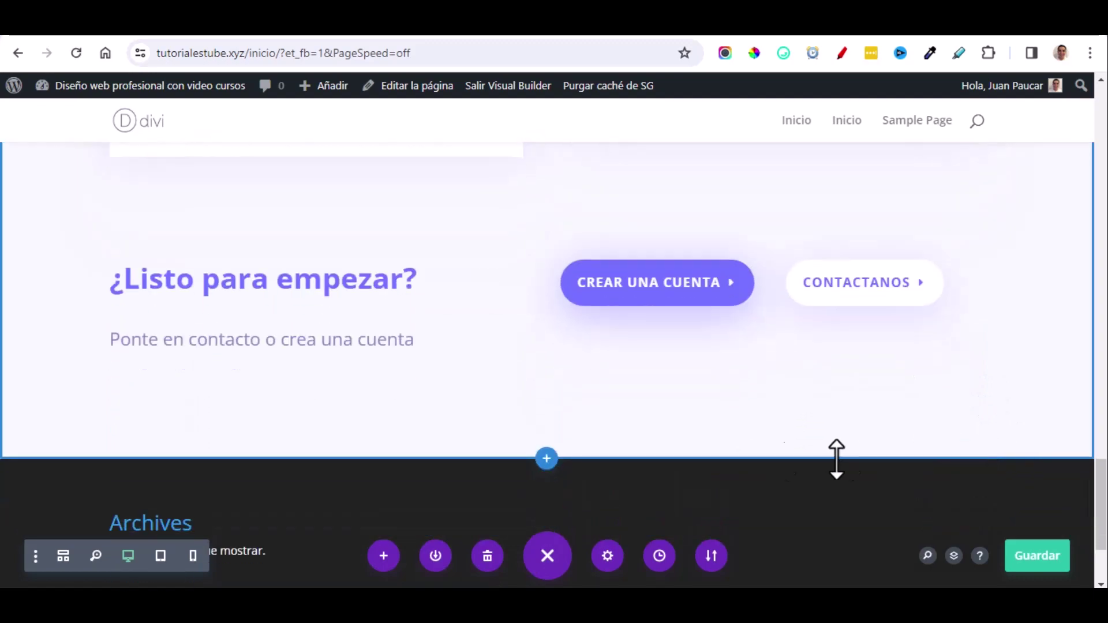
scroll(509, 393, up, 20)
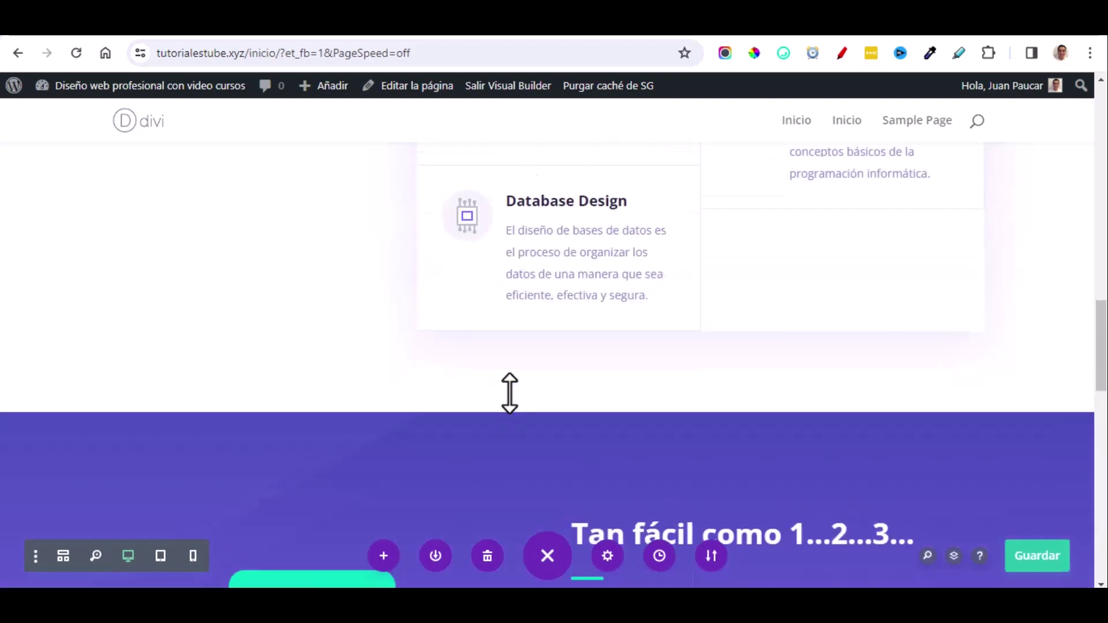
scroll(509, 394, up, 10)
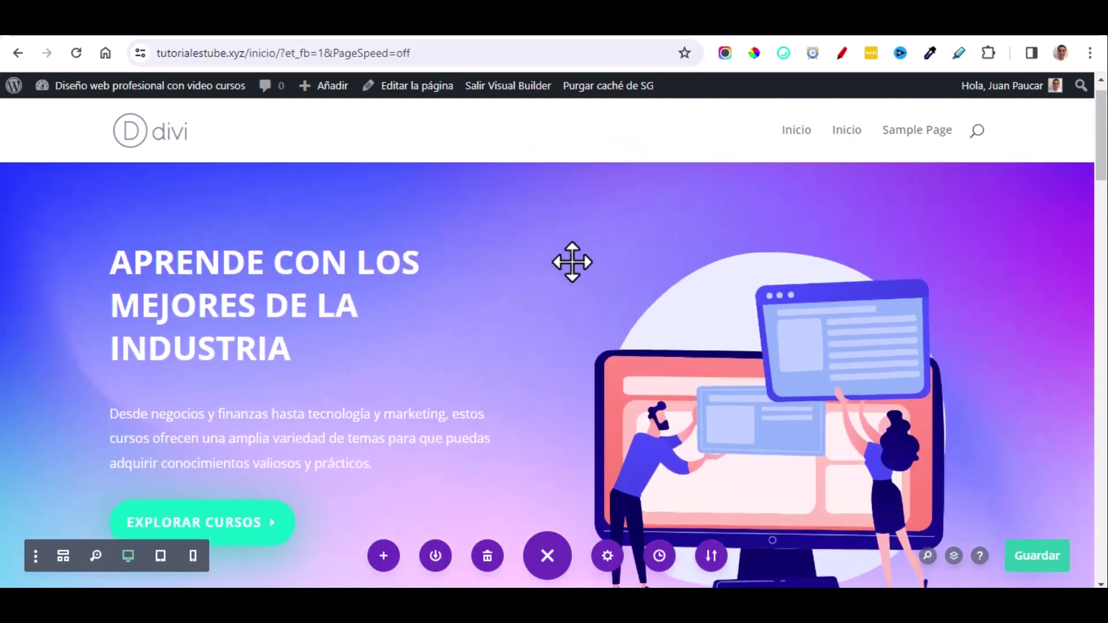
scroll(580, 271, down, 5)
scroll(512, 386, down, 4)
scroll(425, 398, down, 8)
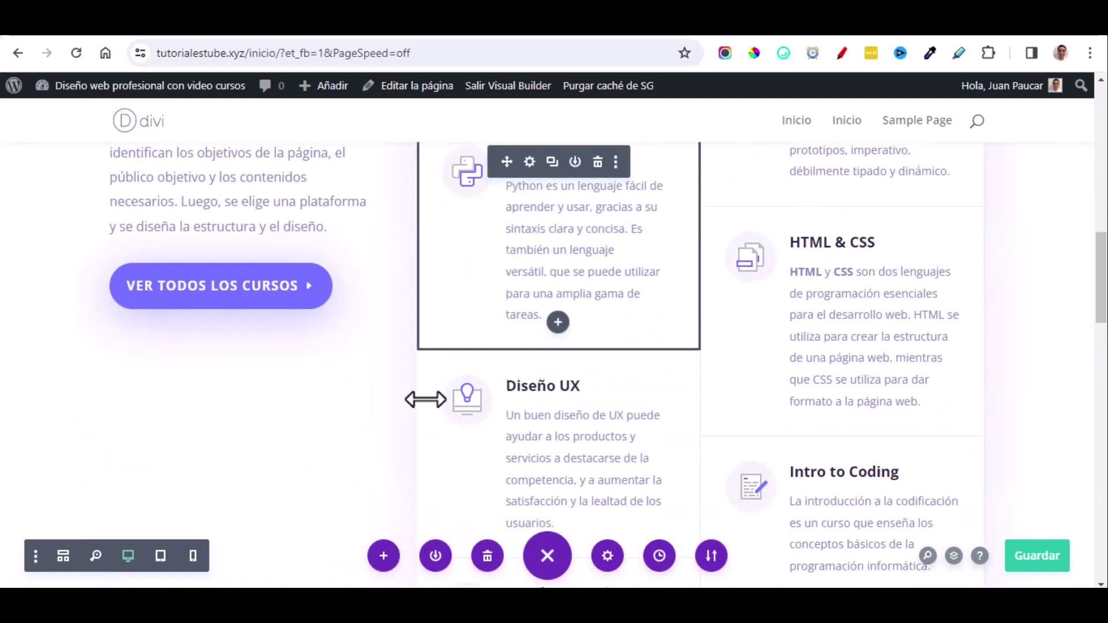
scroll(969, 445, down, 10)
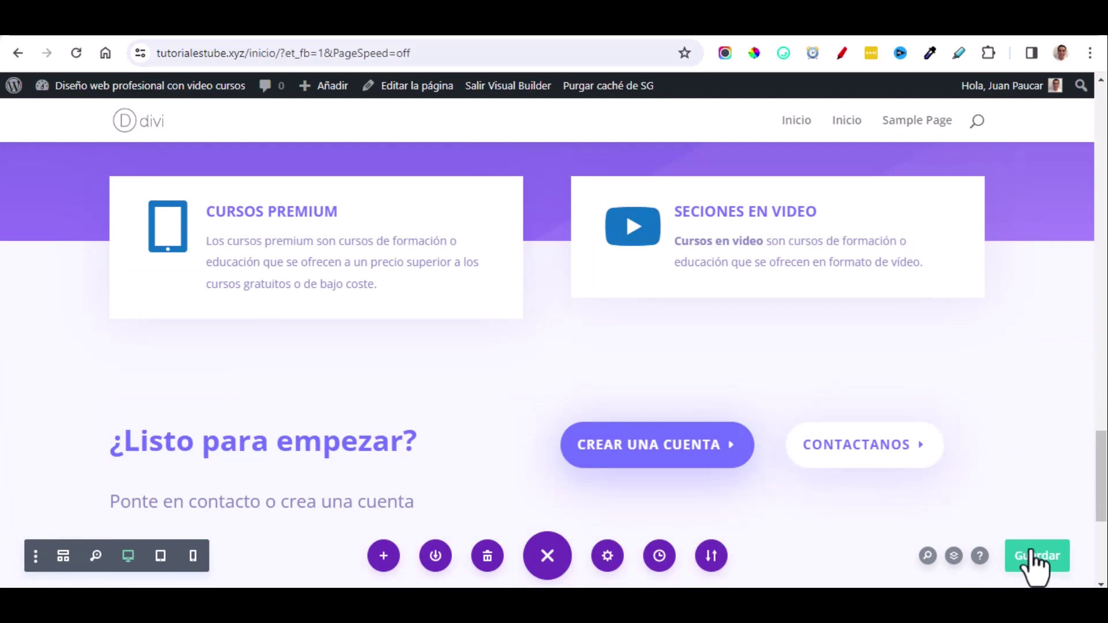
scroll(556, 322, down, 1)
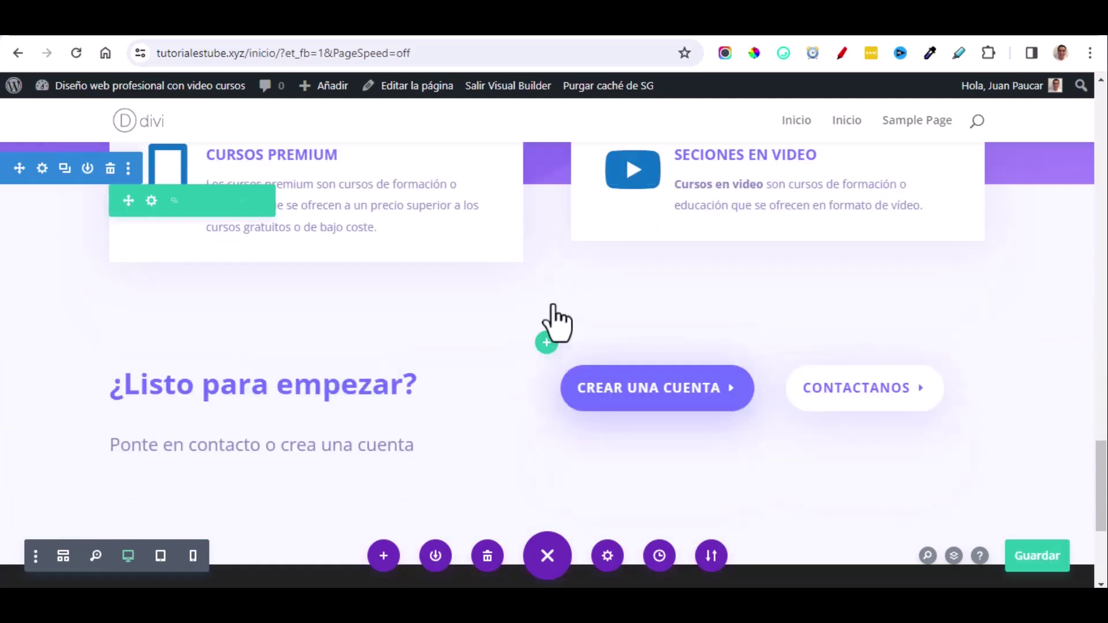
Exit the Visual Builder and review every section of the live home page down to the footer.
click(510, 87)
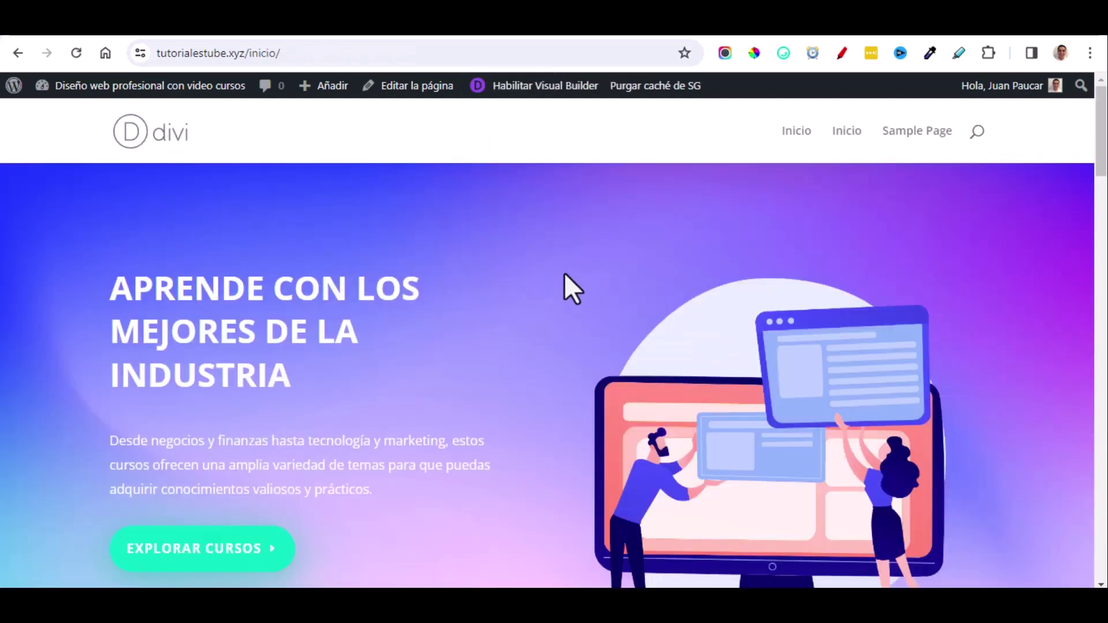
scroll(572, 274, down, 3)
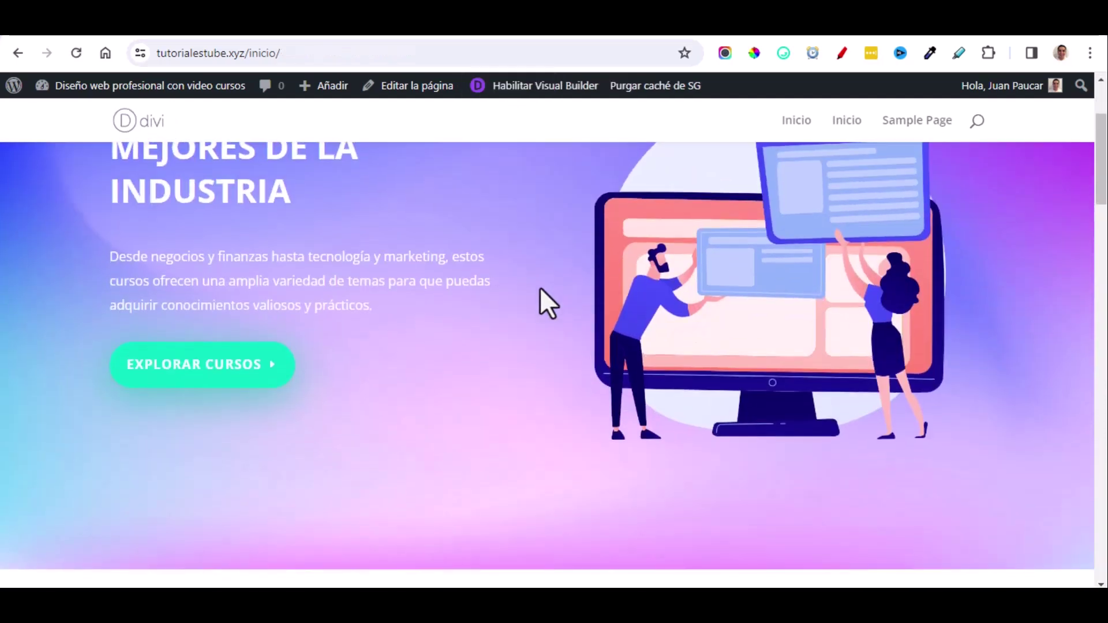
scroll(540, 289, down, 4)
scroll(590, 351, down, 7)
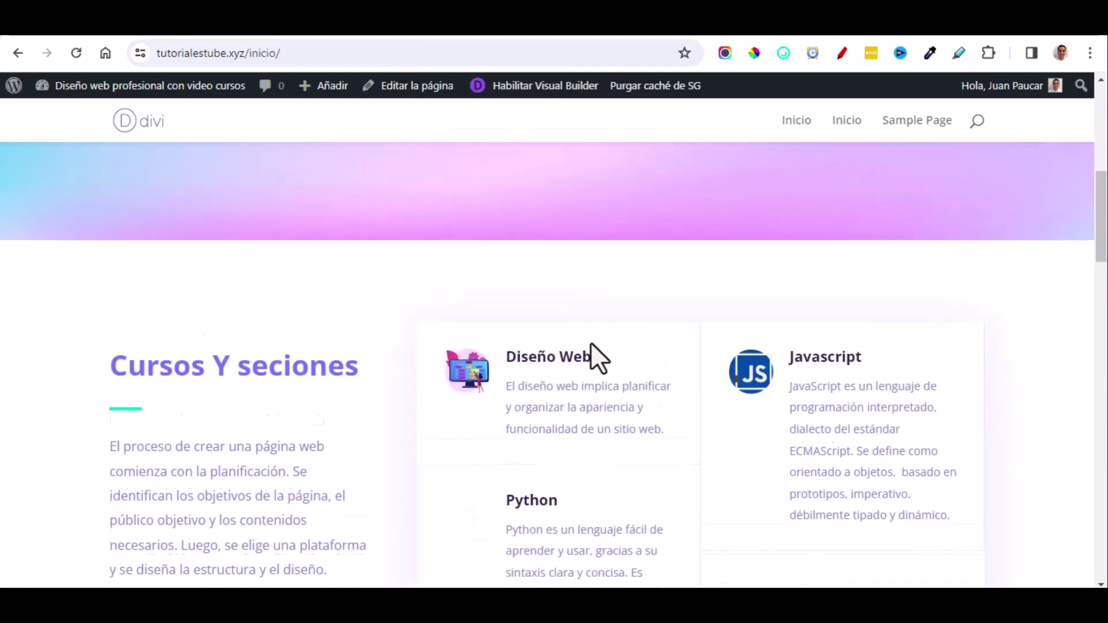
scroll(671, 430, down, 10)
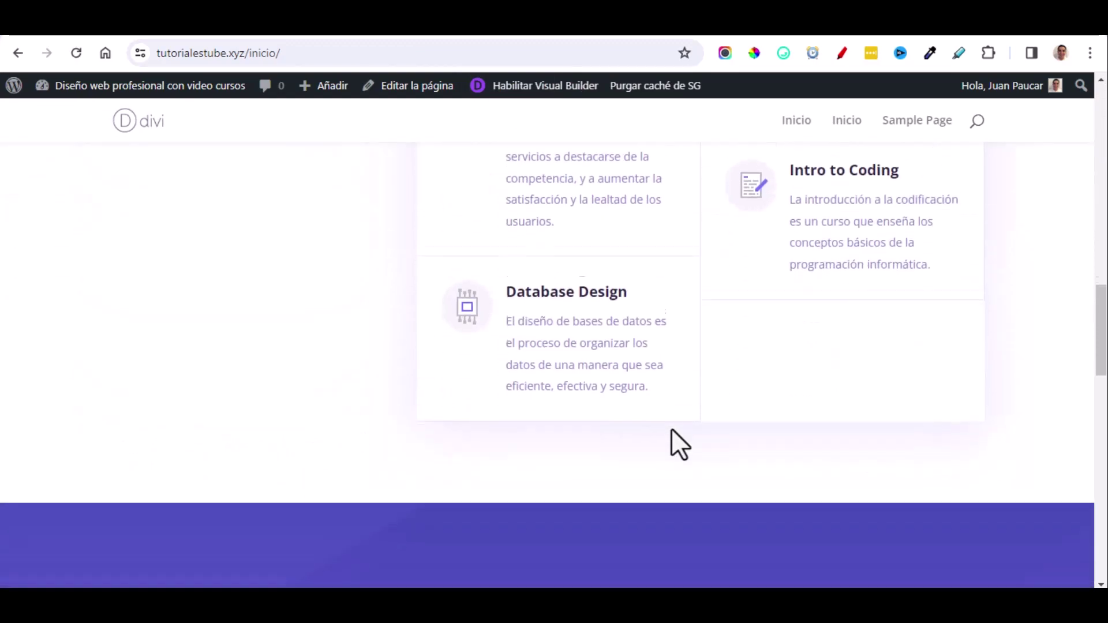
scroll(495, 441, down, 5)
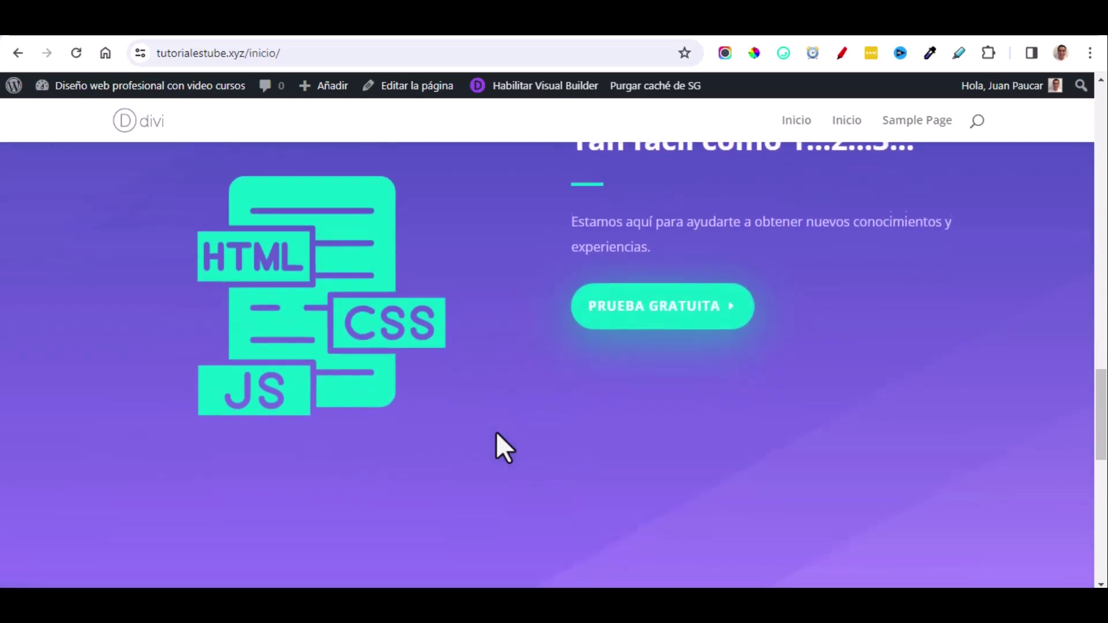
scroll(553, 439, down, 5)
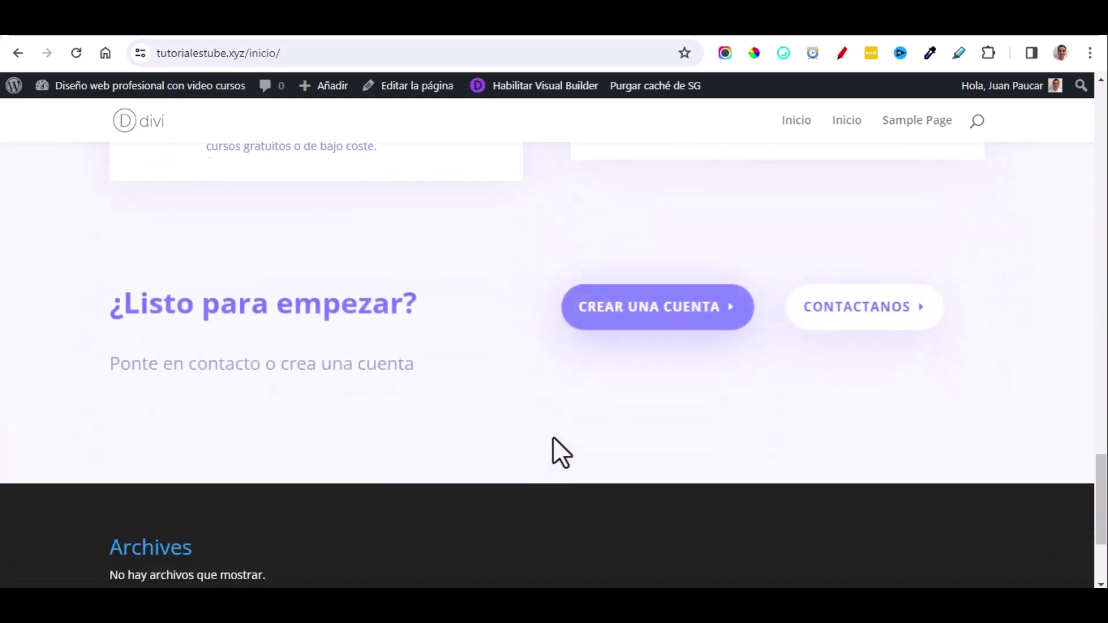
scroll(490, 363, up, 1)
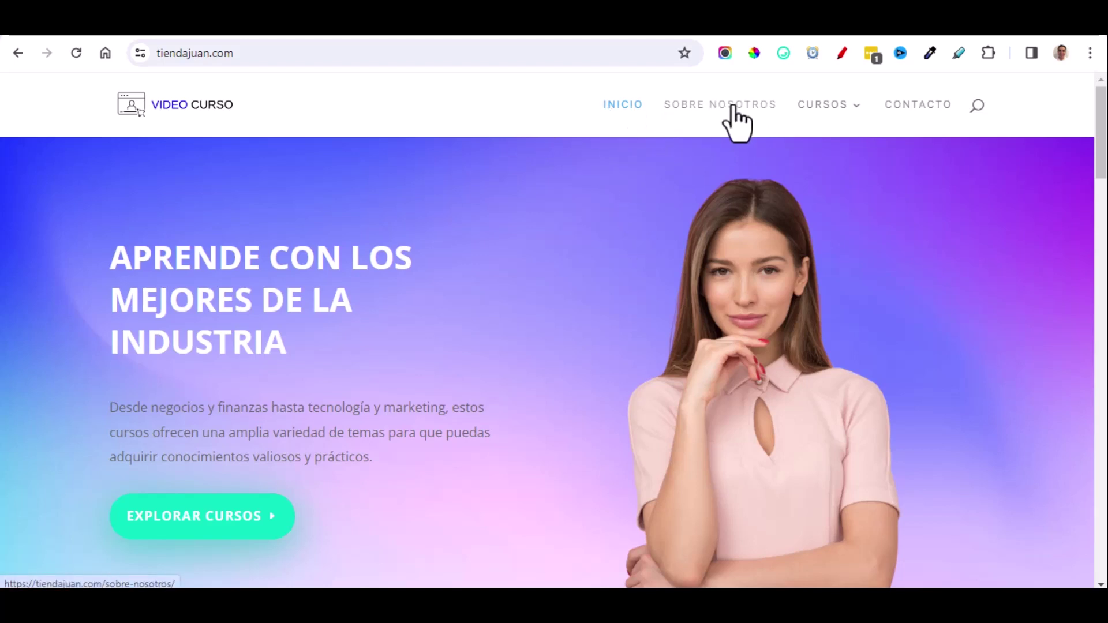
On the tiendajuan.com reference site, open the Sobre Nosotros page and examine its hero and learning sections.
mouse_move(815, 110)
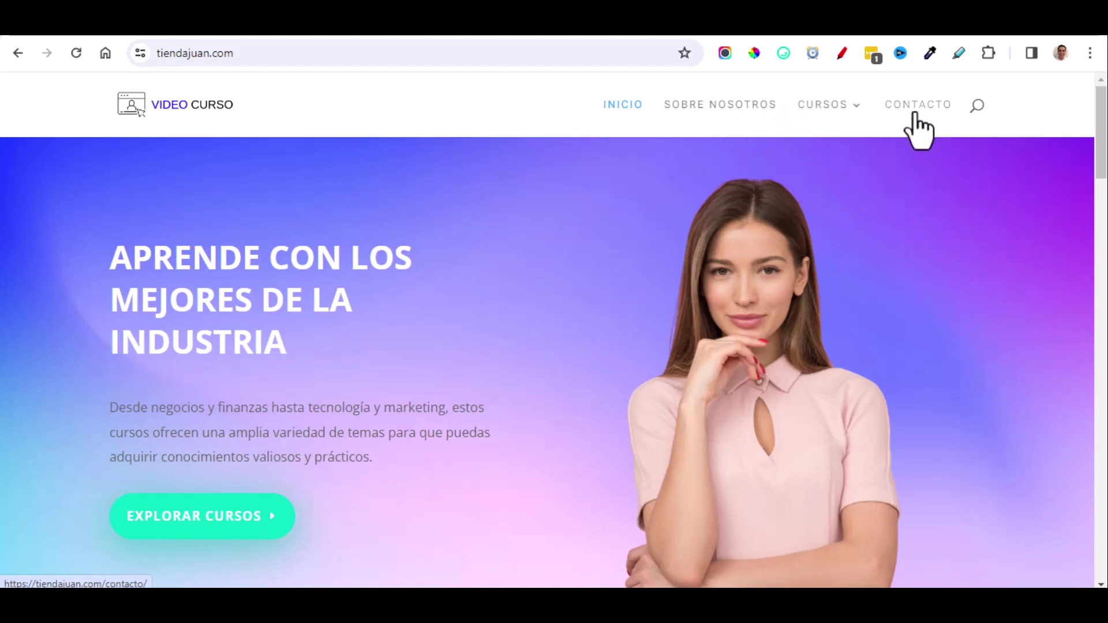
click(715, 105)
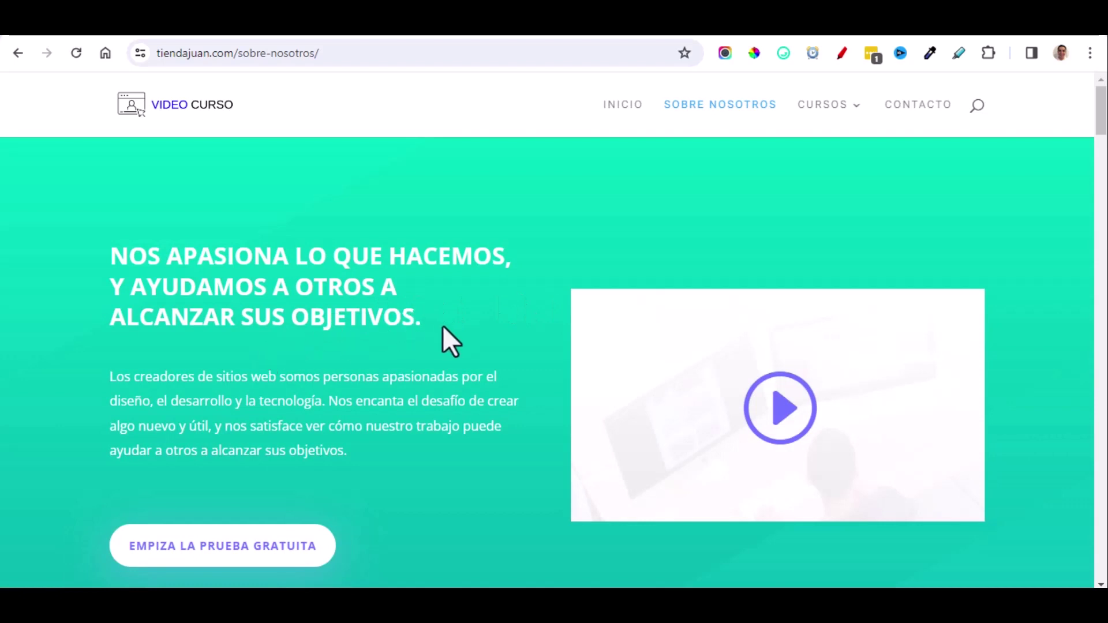
scroll(588, 450, down, 7)
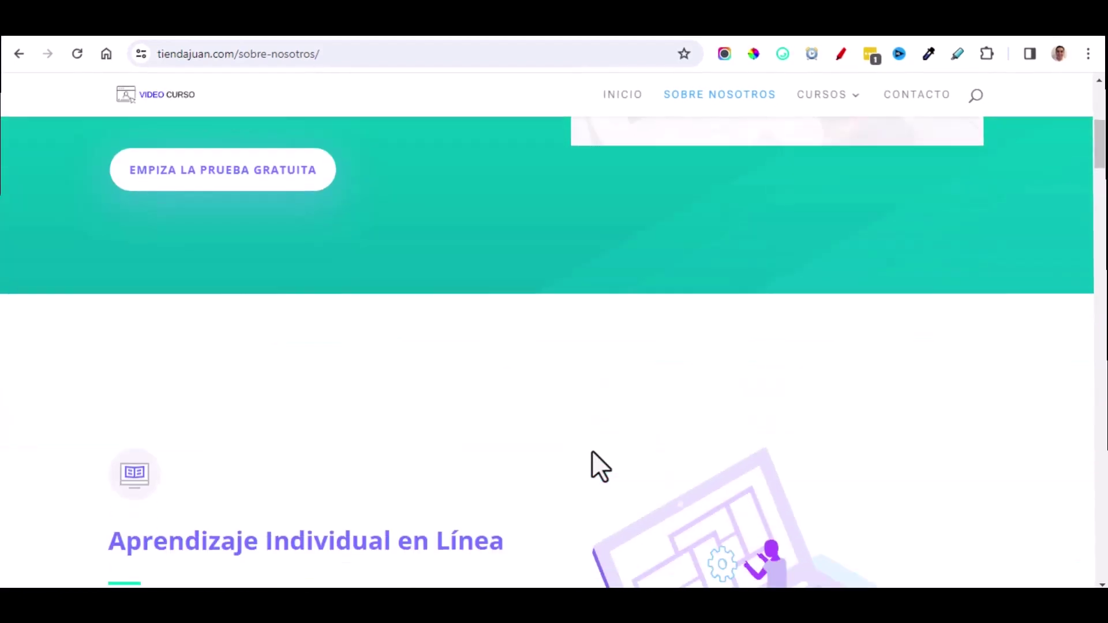
scroll(594, 456, down, 4)
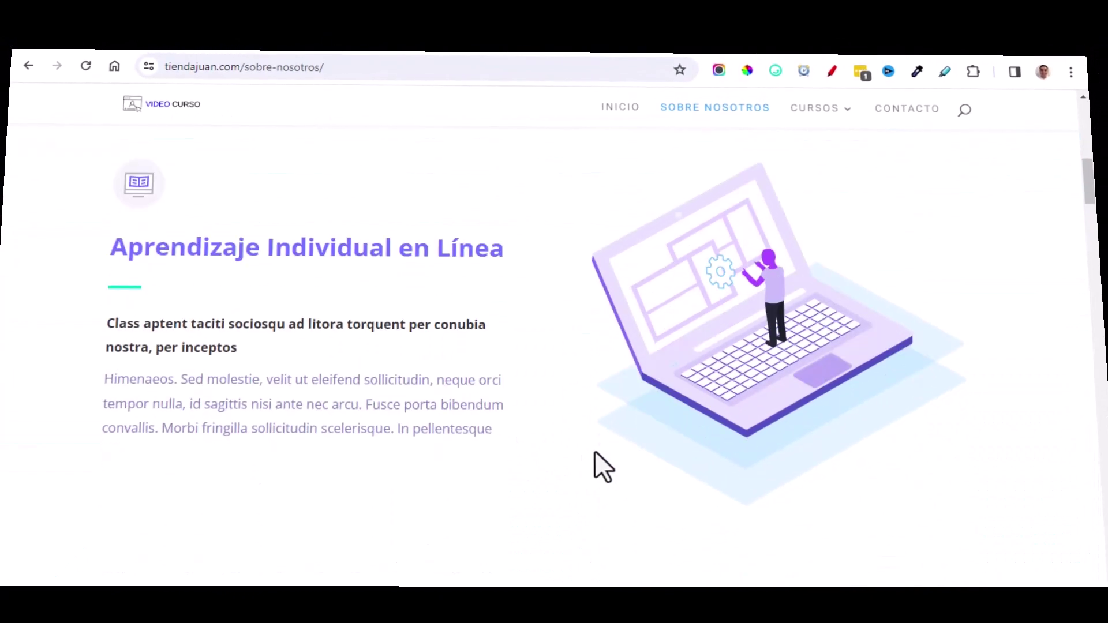
scroll(583, 436, down, 5)
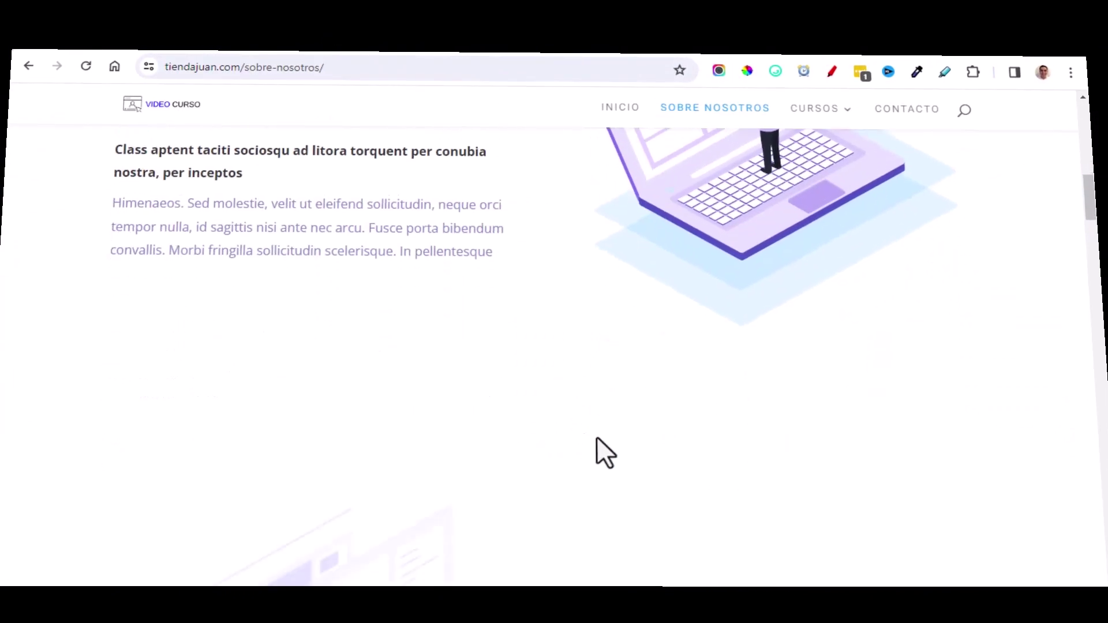
scroll(627, 456, up, 2)
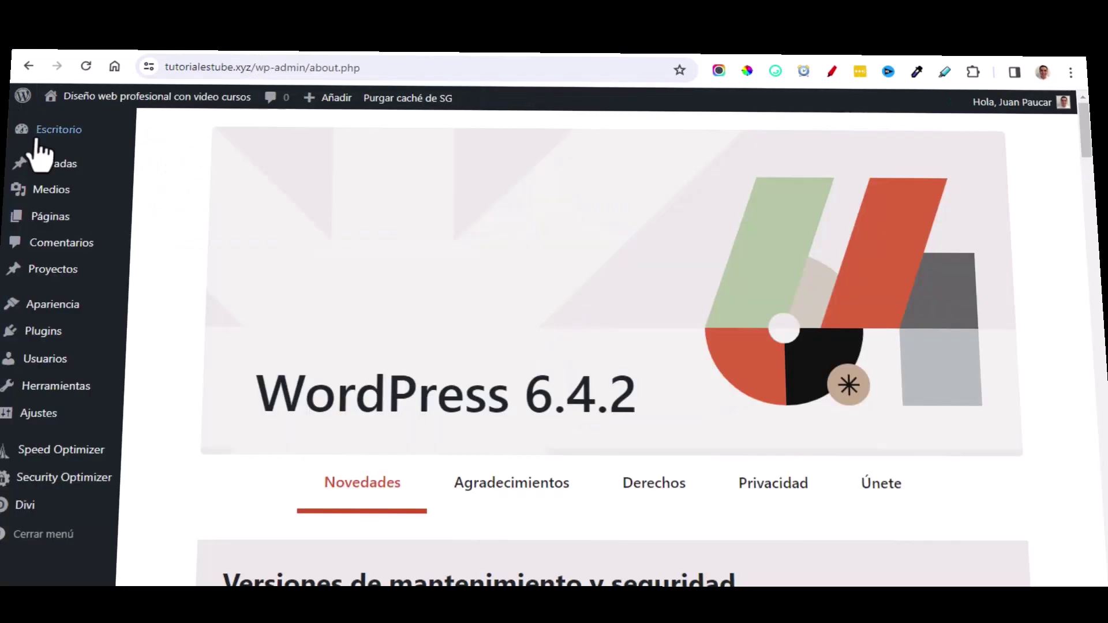
In the WordPress admin of tutorialestube.xyz, create a new page titled "Sobre Nosotros" and publish it.
mouse_move(64, 231)
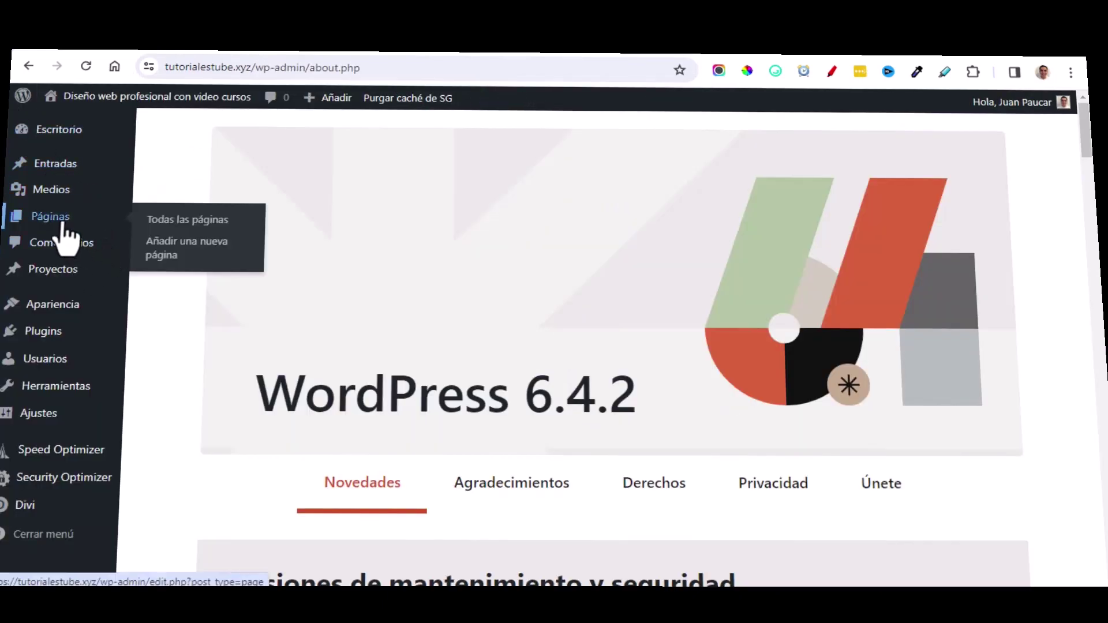
click(165, 248)
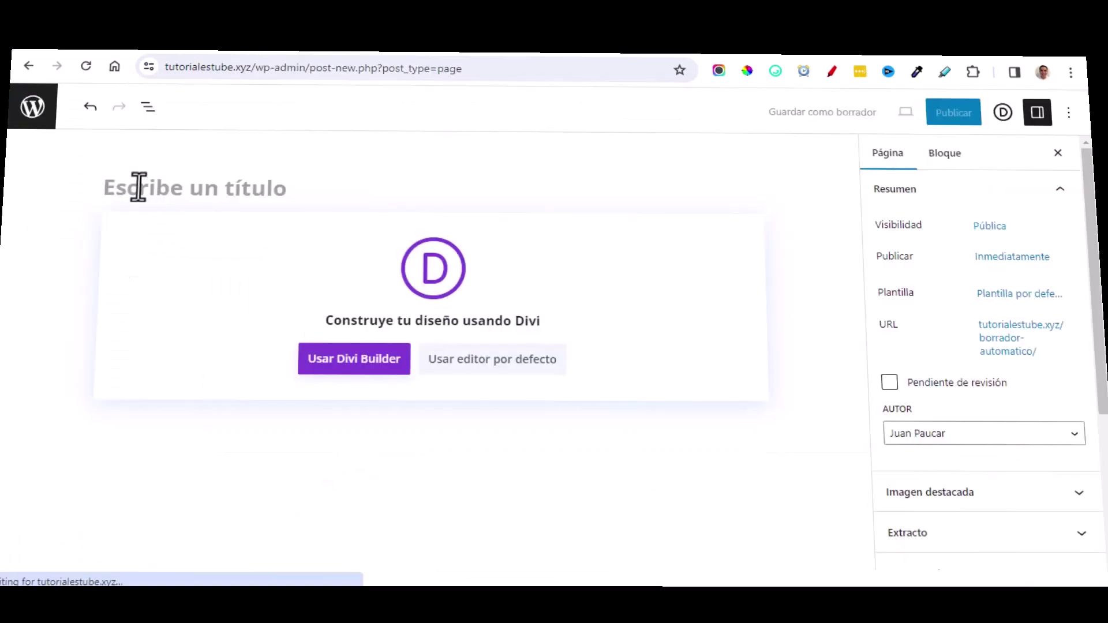
text(Sobre Nosotros)
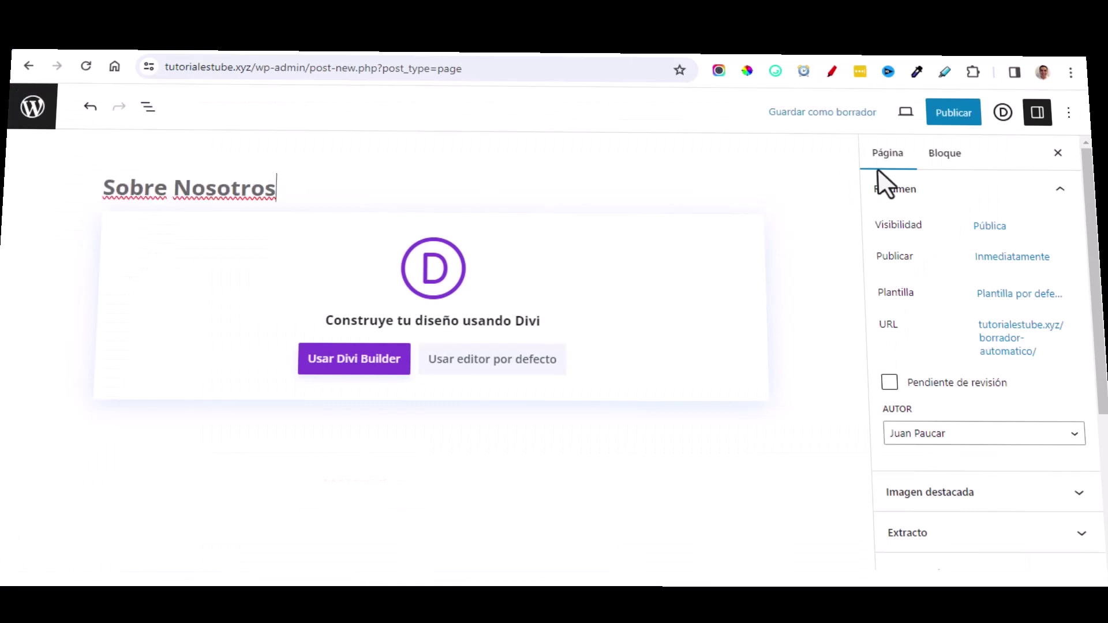
click(954, 113)
click(923, 111)
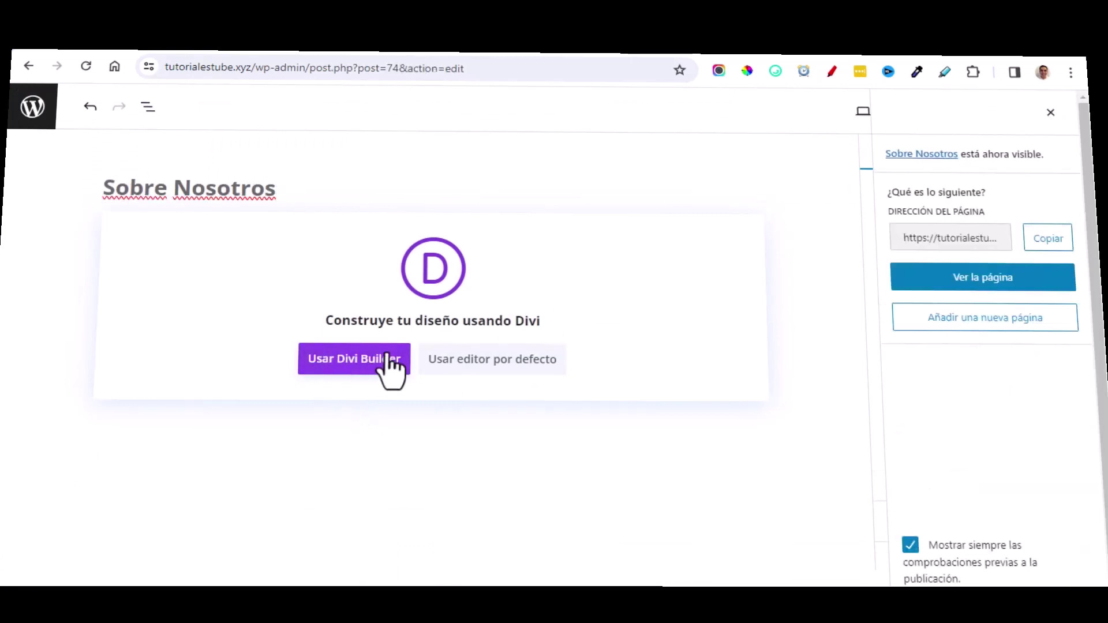
Open the new page in Divi Builder and load the LMS About layout from the Learning Management (LMS) pack.
click(354, 359)
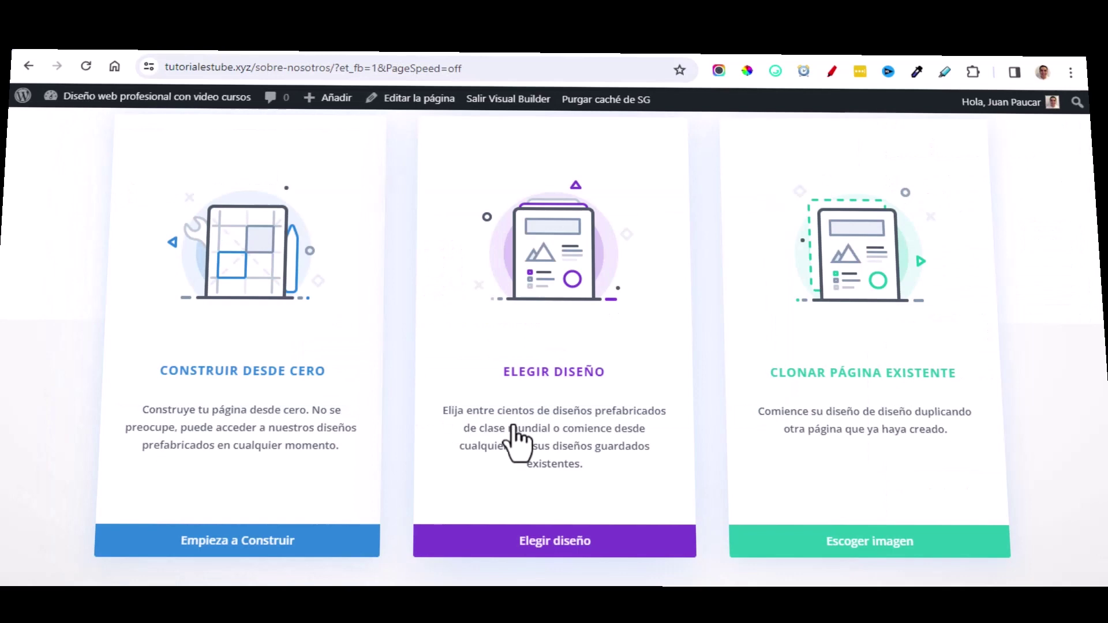
click(563, 565)
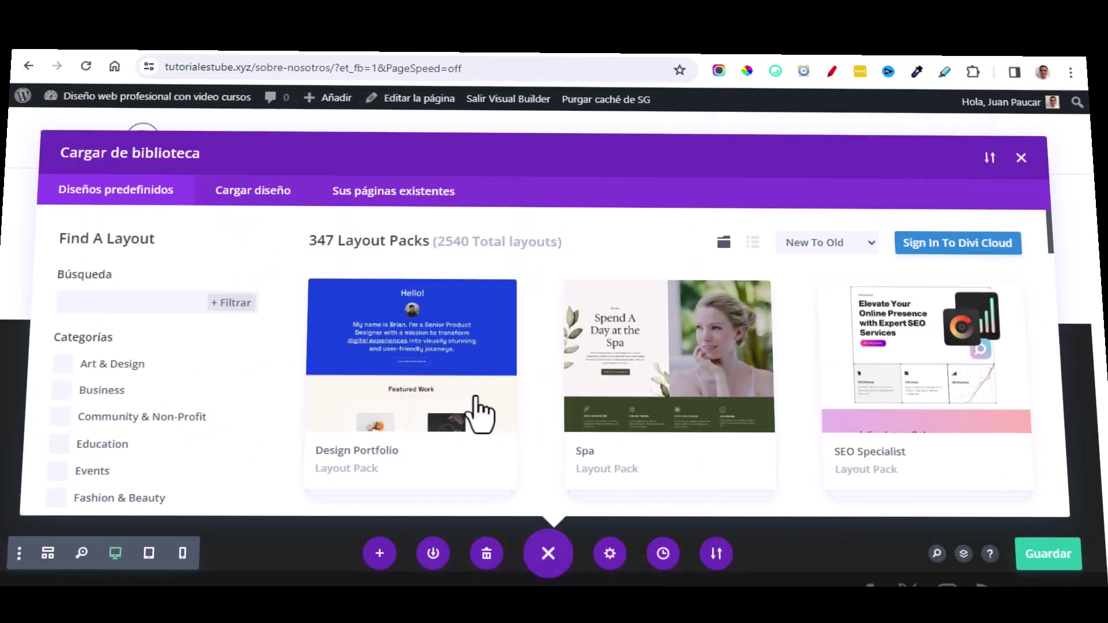
scroll(479, 413, down, 10)
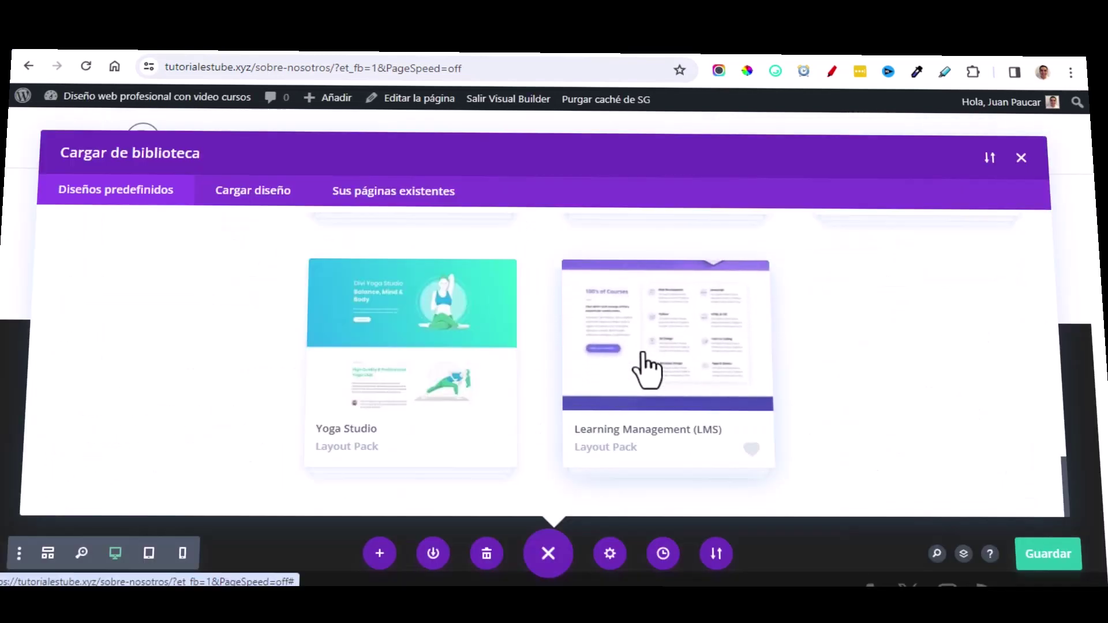
click(648, 366)
scroll(531, 392, down, 3)
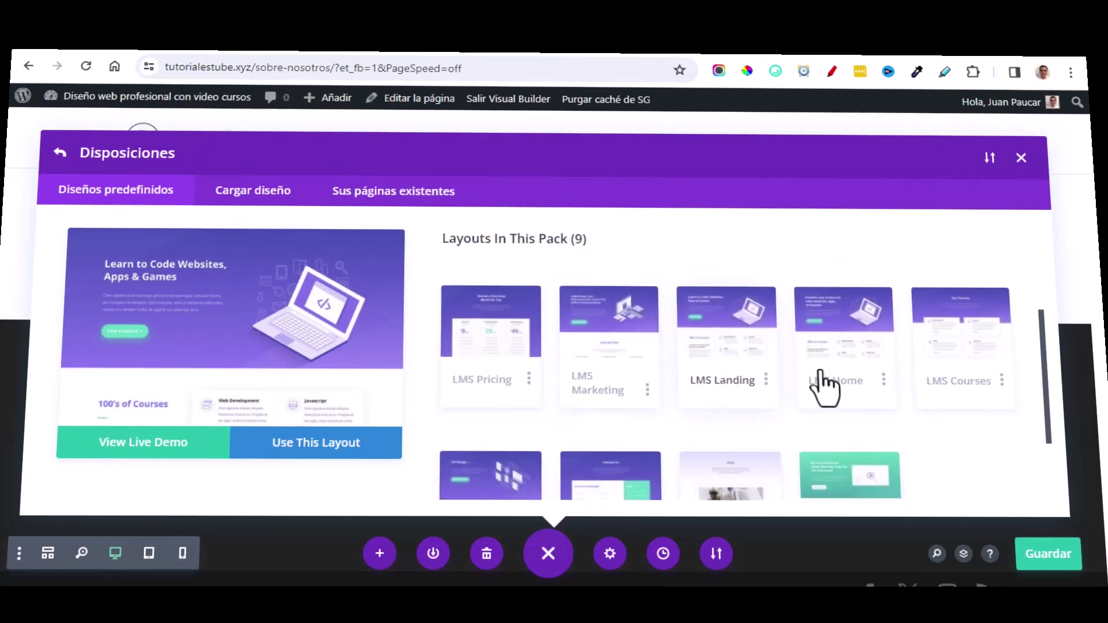
scroll(929, 378, down, 3)
click(833, 403)
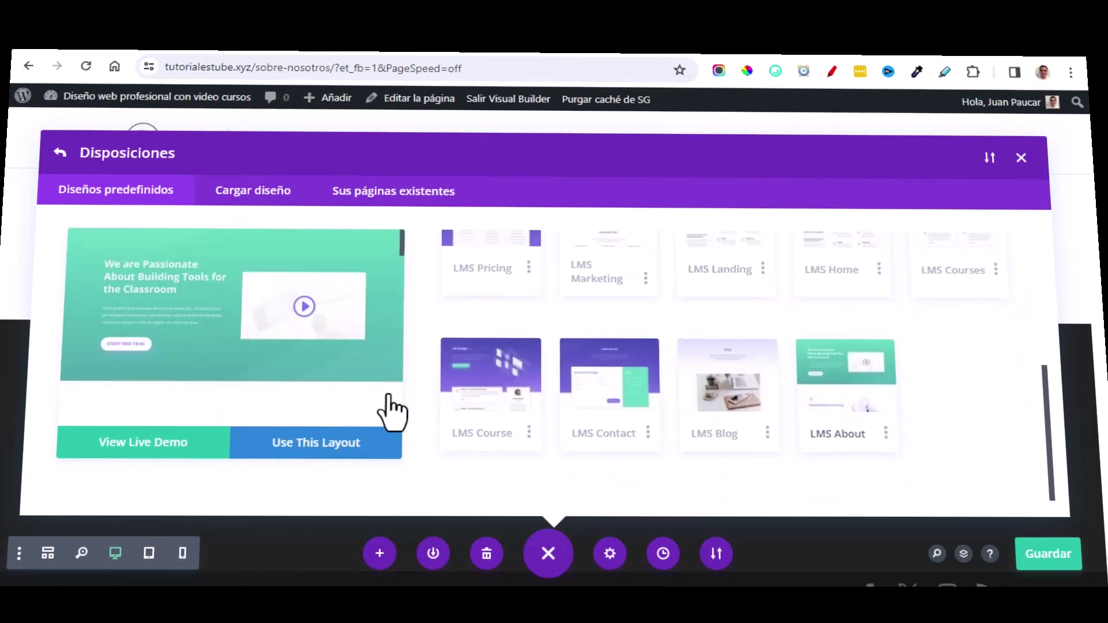
click(387, 430)
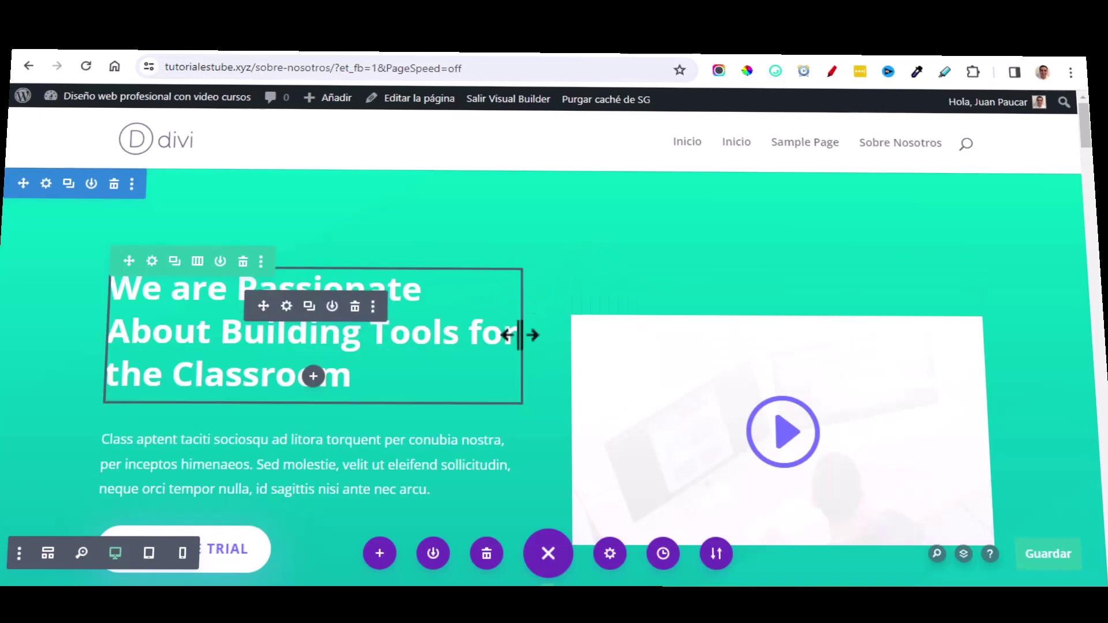
scroll(455, 347, down, 5)
scroll(455, 347, up, 5)
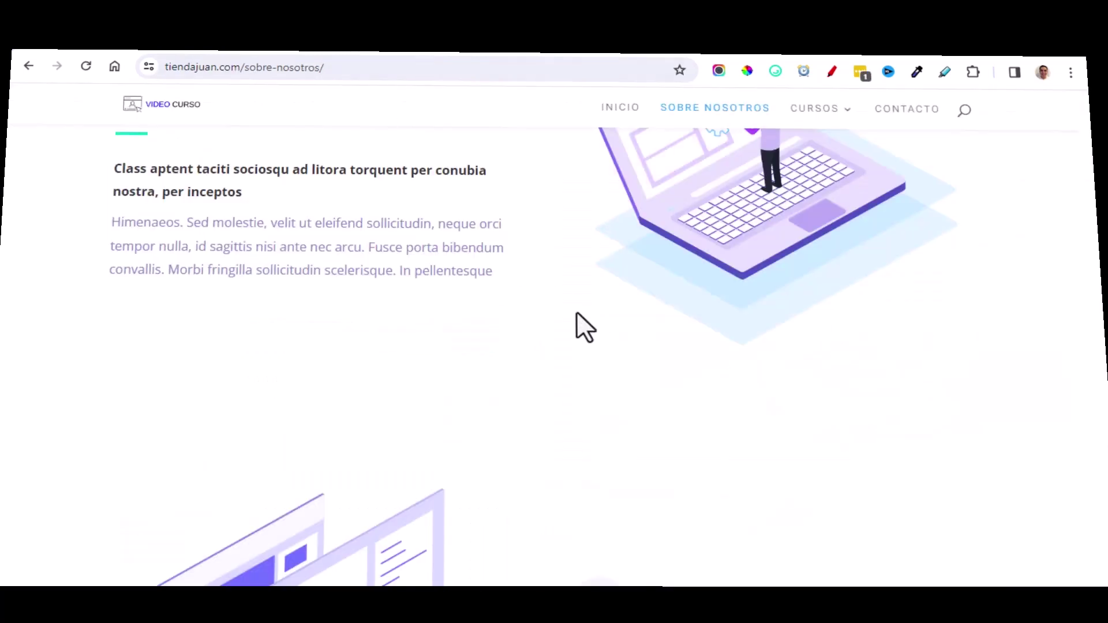
Copy the heading "NOS APASIONA LO QUE HACEMOS, Y AYUDAMOS A OTROS A ALCANZAR SUS OBJETIVOS." from the tiendajuan.com Sobre Nosotros page.
scroll(514, 306, up, 6)
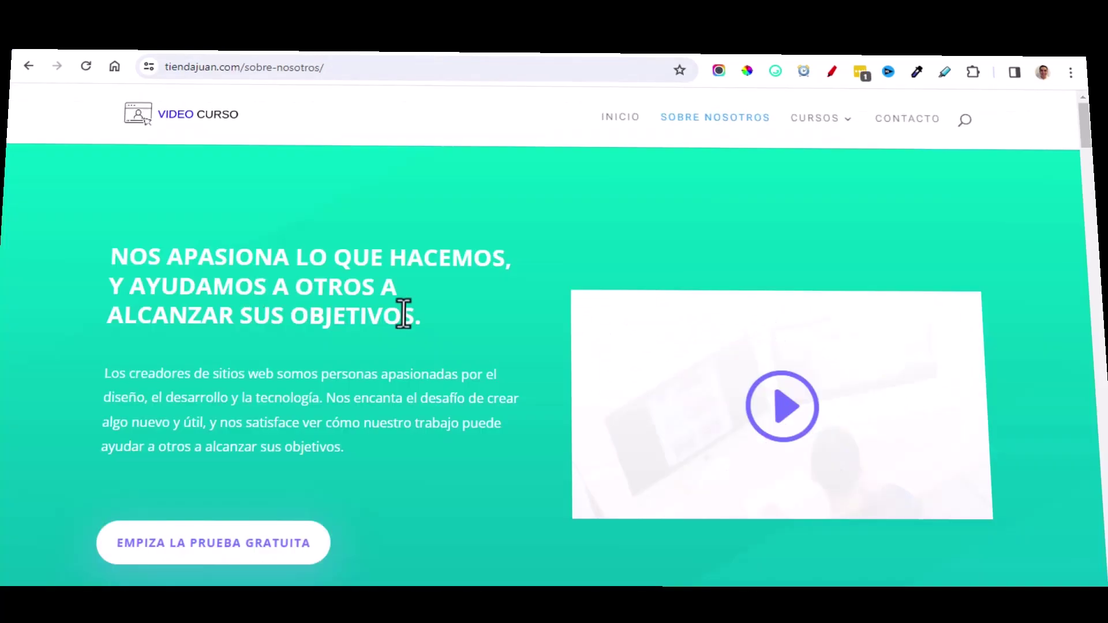
drag(425, 323, 271, 263)
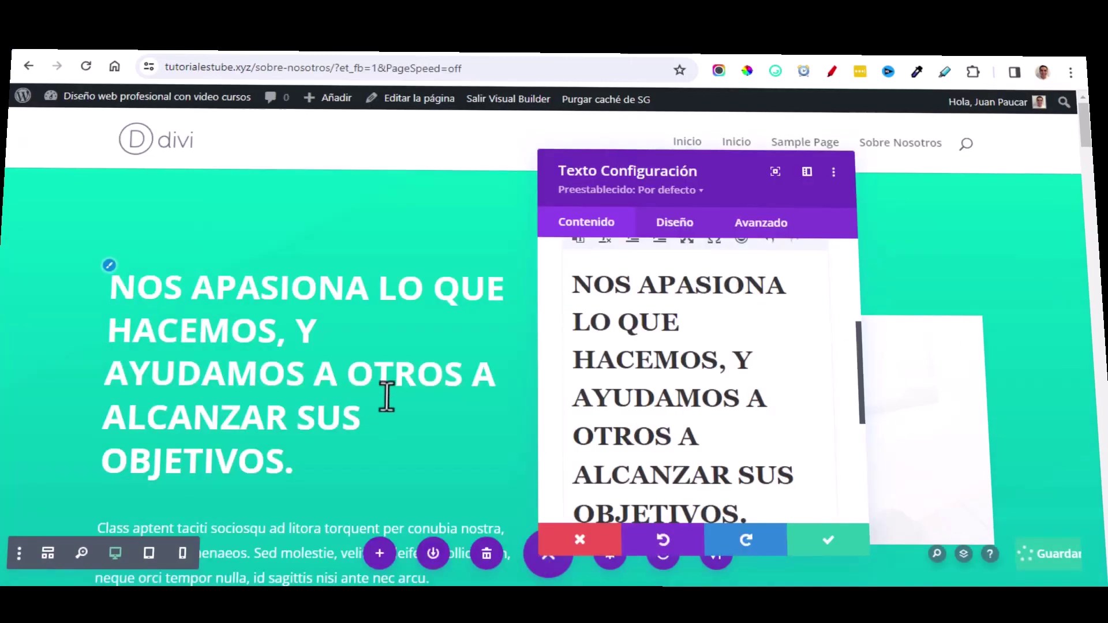
Set the hero heading's H1 text size to 33 px and accept the text module changes.
click(112, 282)
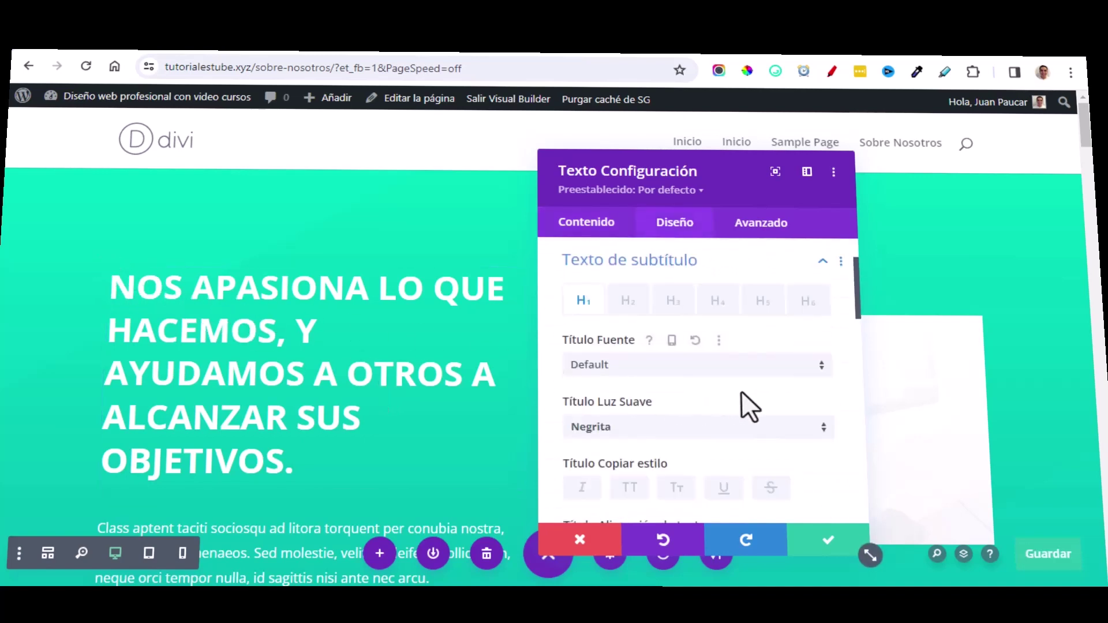
scroll(741, 392, down, 5)
scroll(741, 390, down, 1)
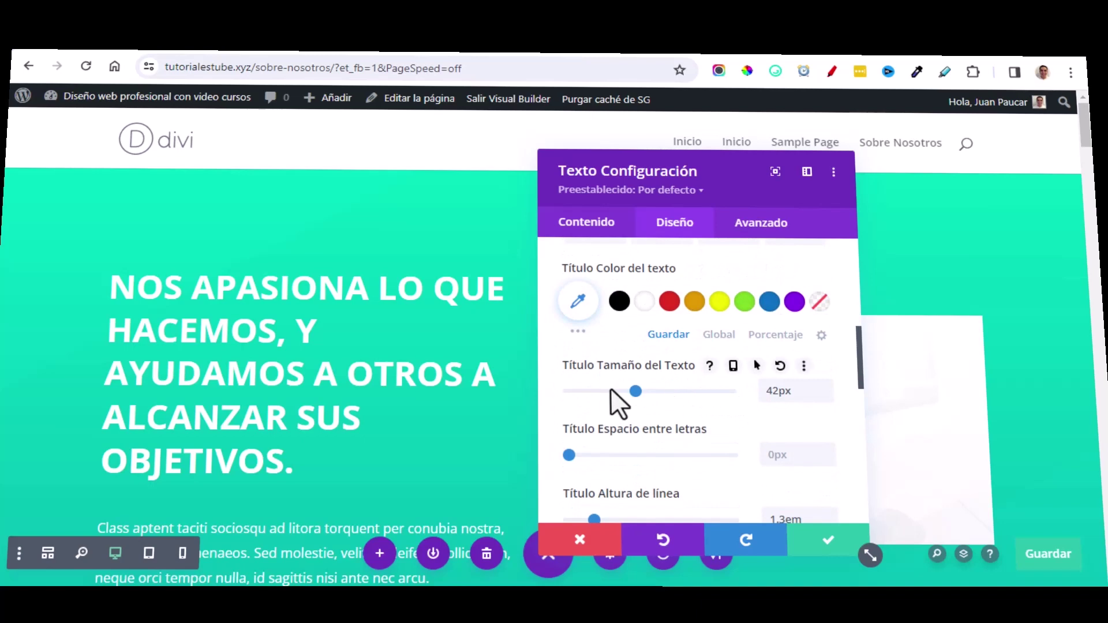
click(825, 396)
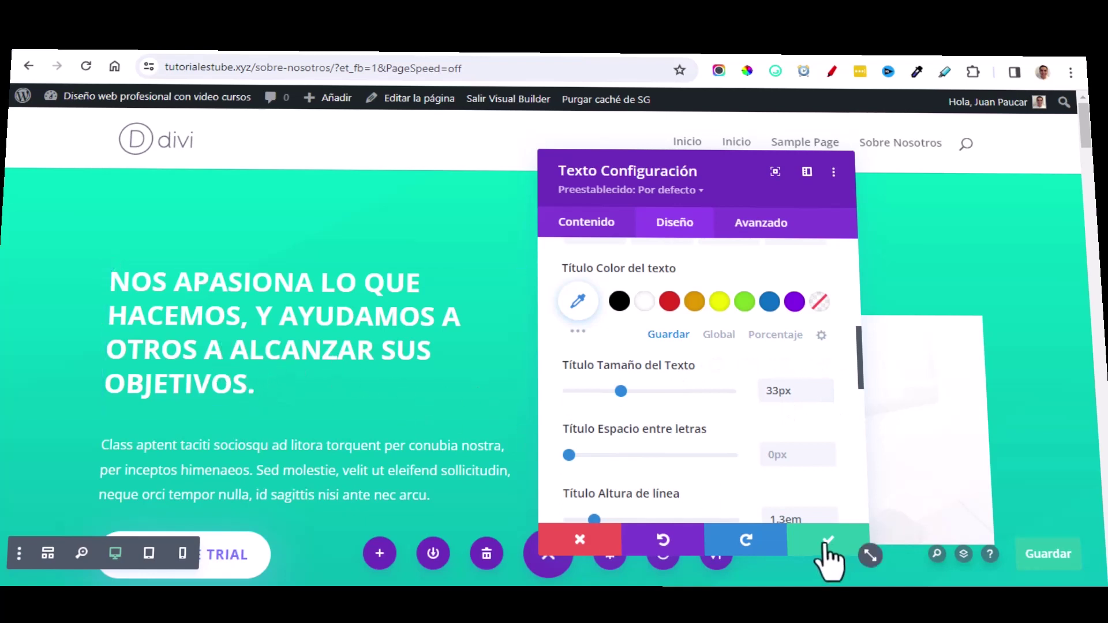
click(803, 530)
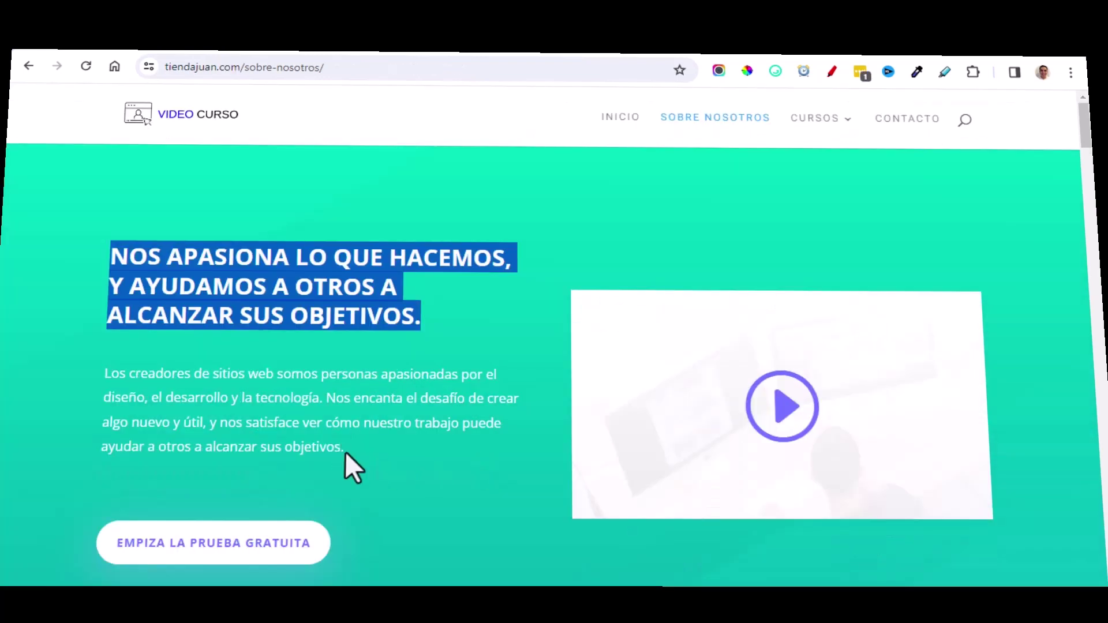
Replace the hero's placeholder paragraph with the "Los creadores de sitios web somos personas apasionadas..." text copied from tiendajuan.com.
drag(345, 451, 105, 374)
key(ctrl+c)
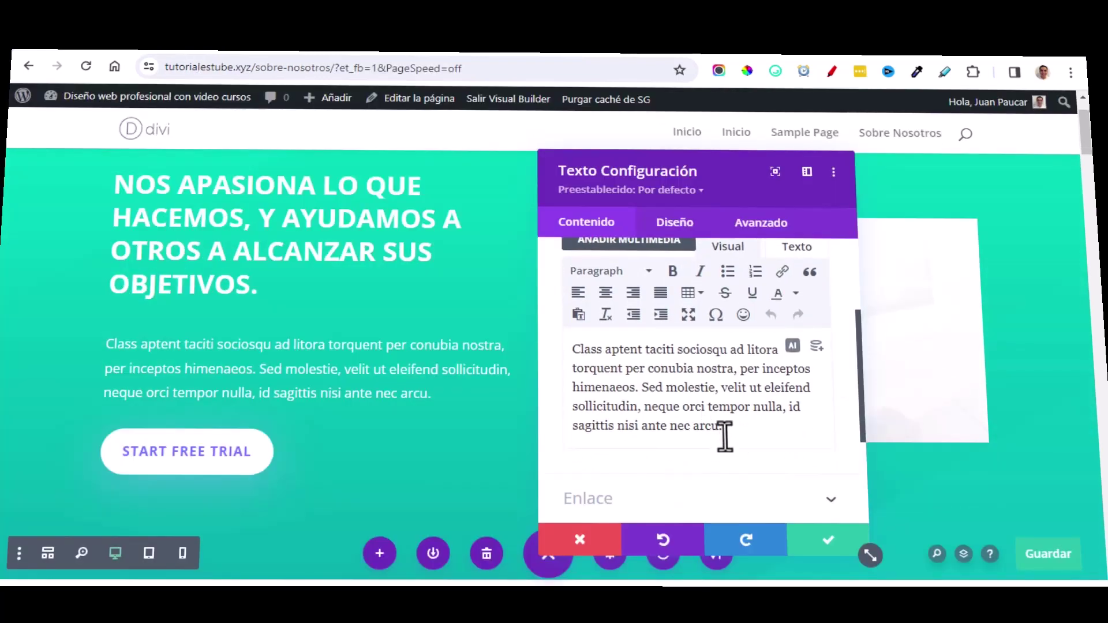
key(ctrl+a)
key(ctrl+v)
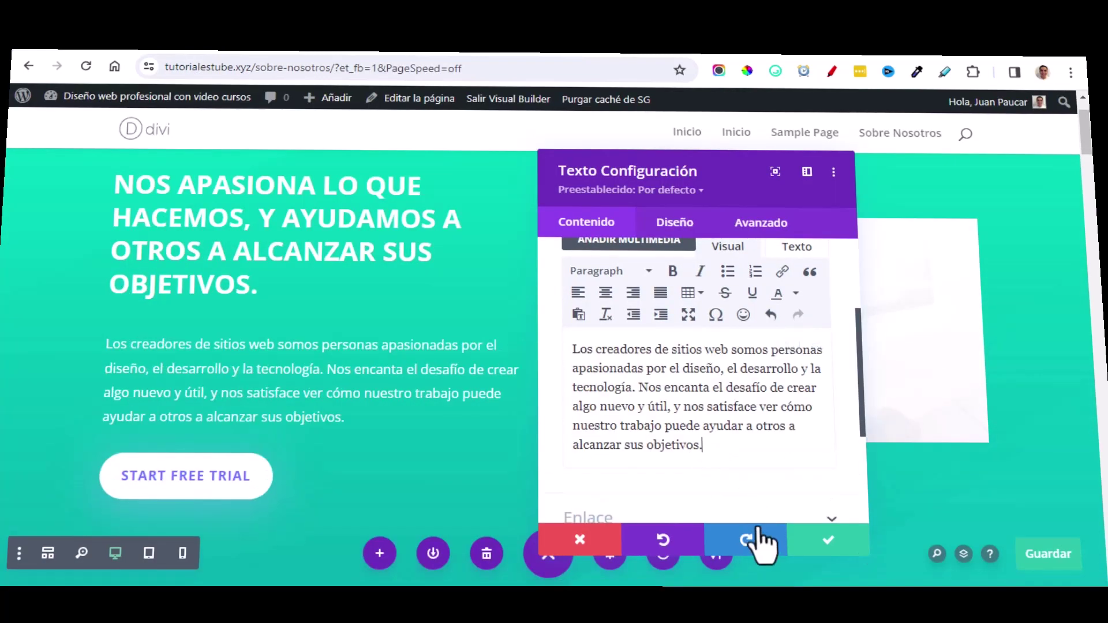
click(825, 545)
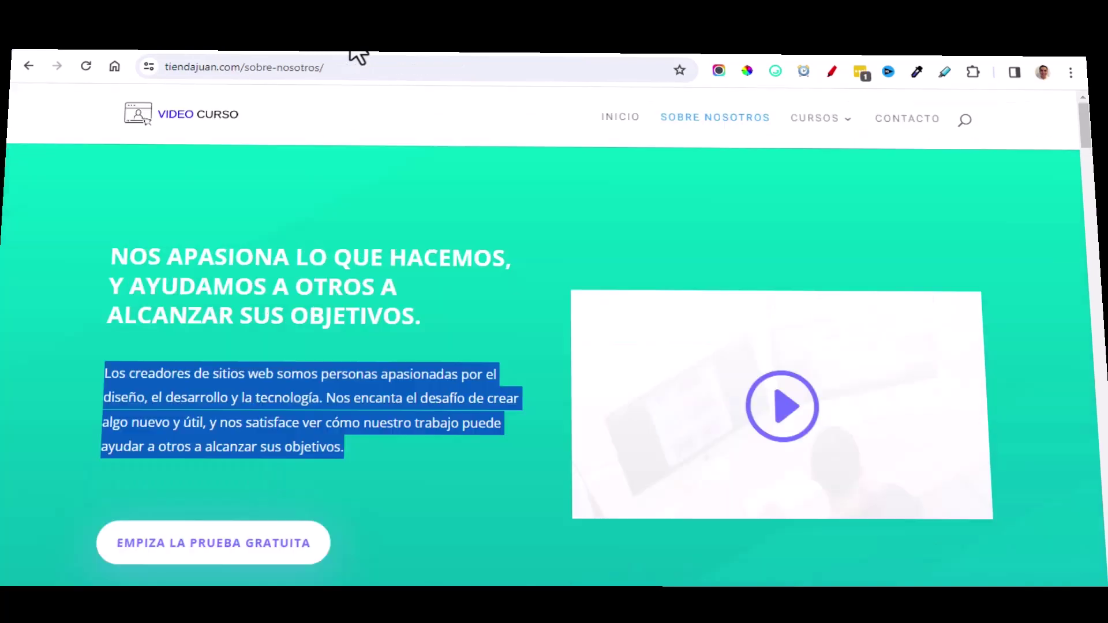
Change the hero button text to "Empieza la prueba gratuita", check its link settings and accept the changes.
scroll(346, 420, down, 2)
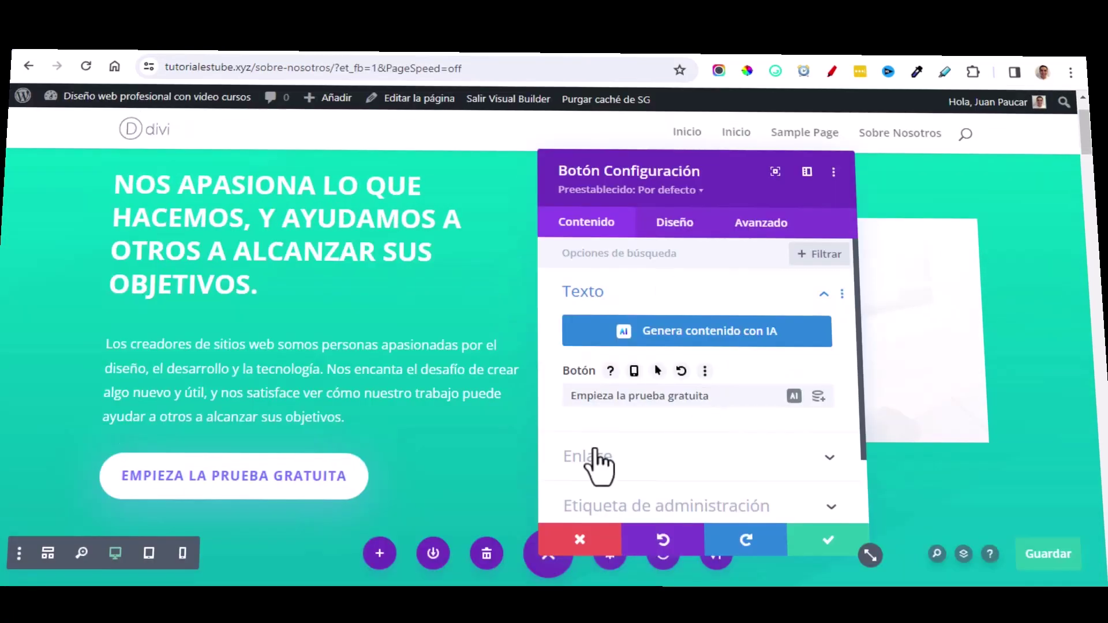
scroll(662, 485, down, 1)
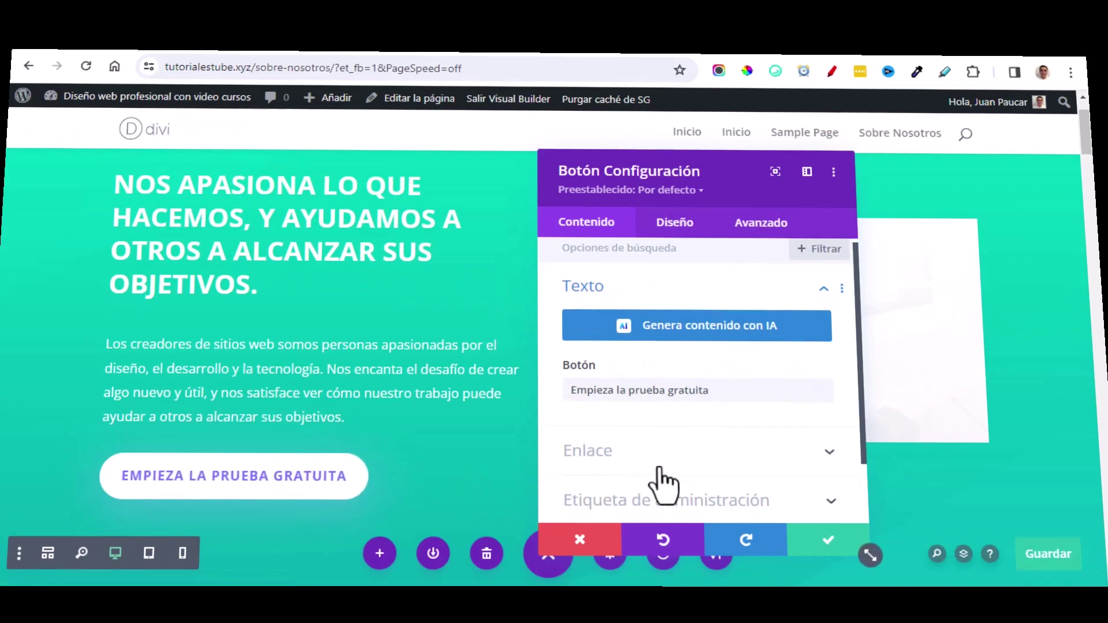
scroll(663, 485, down, 2)
click(752, 381)
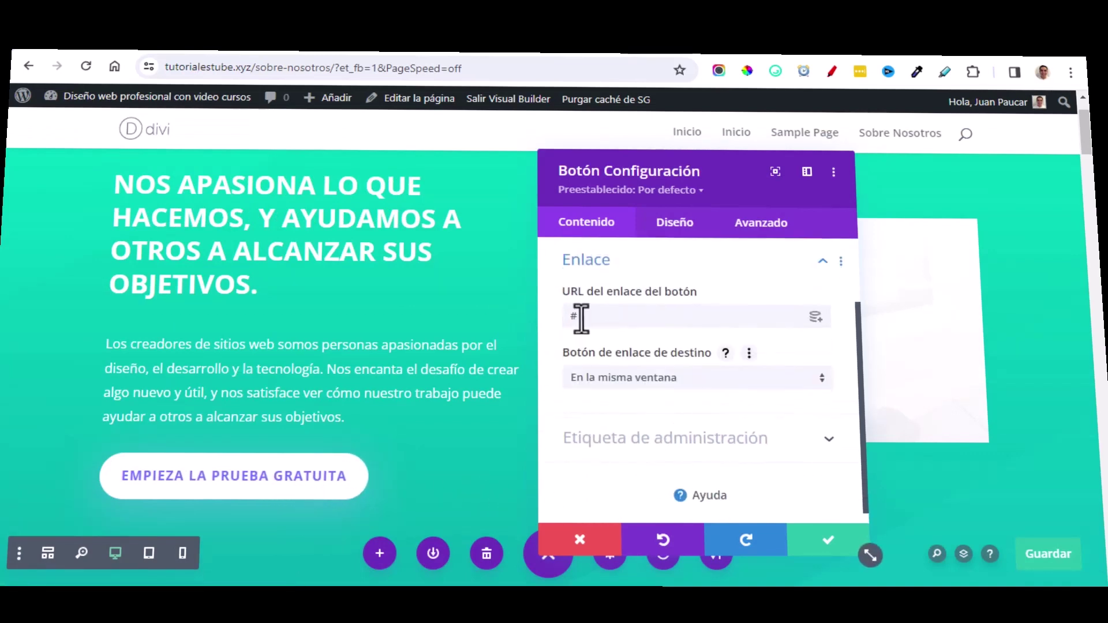
click(829, 540)
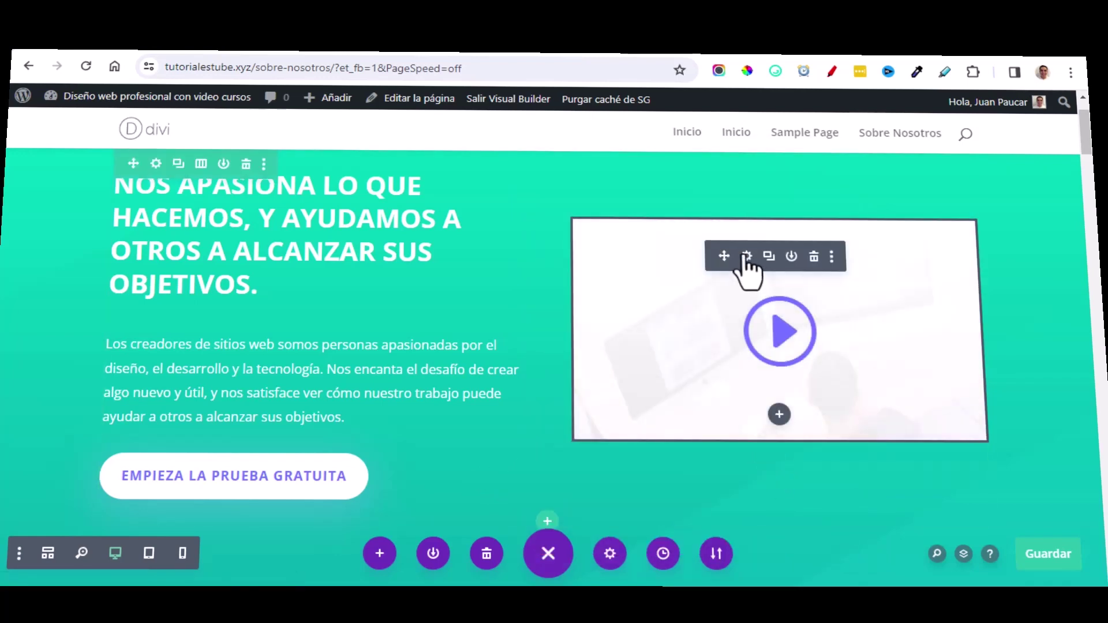
click(747, 256)
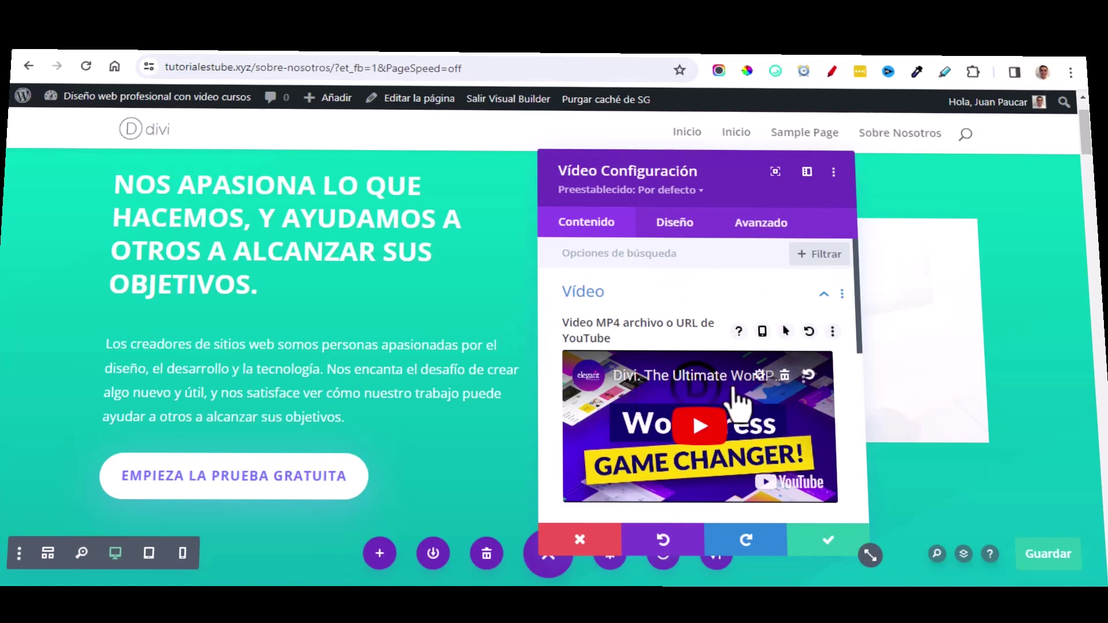
click(760, 374)
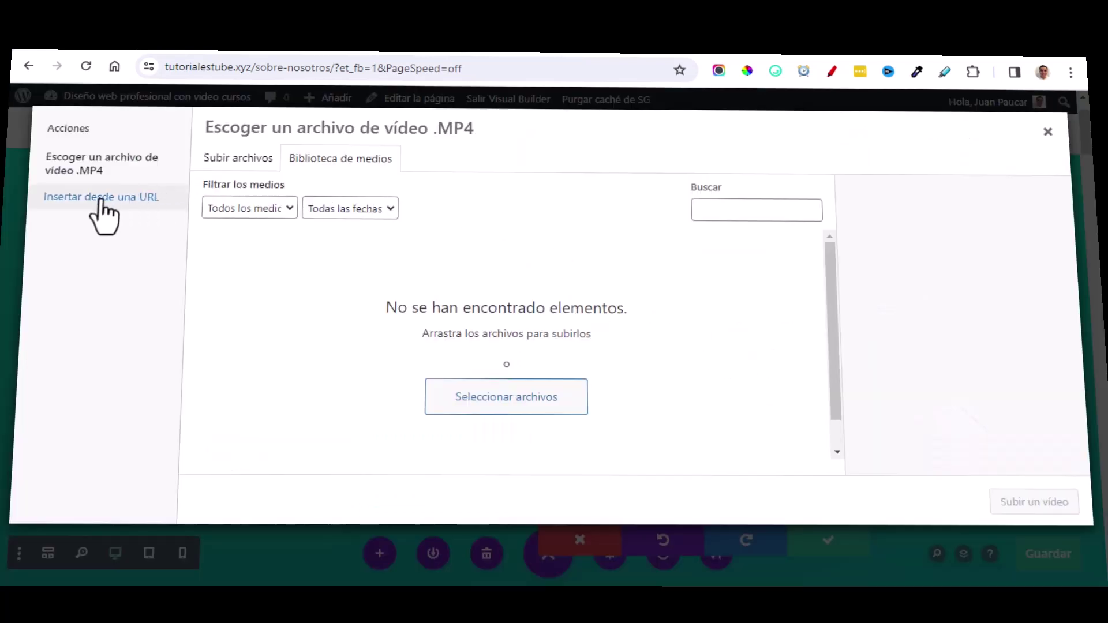
click(144, 199)
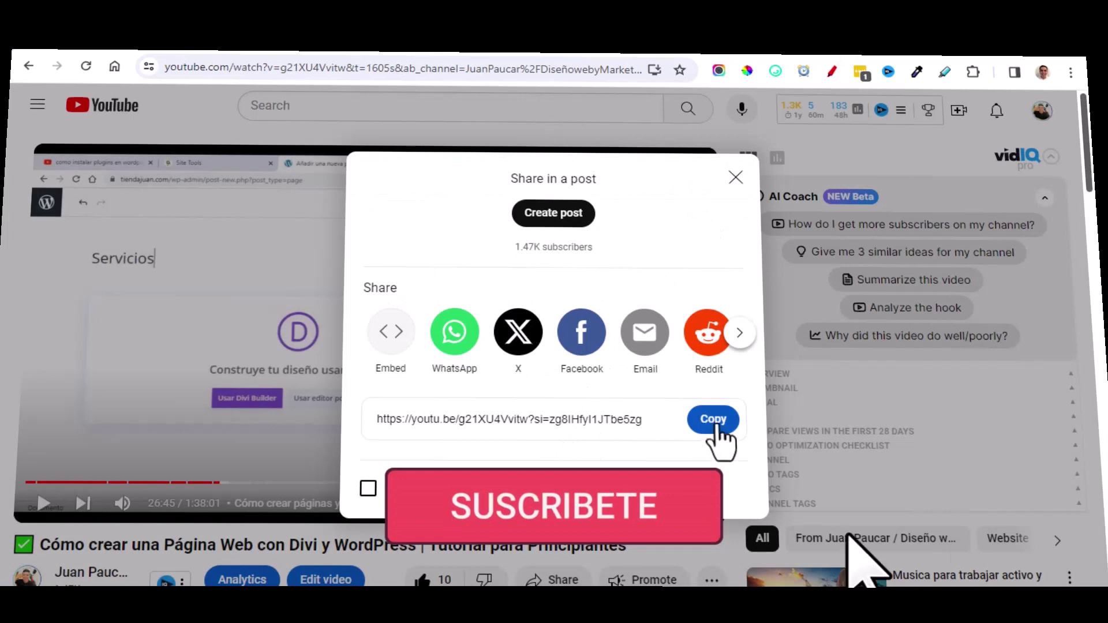
click(713, 420)
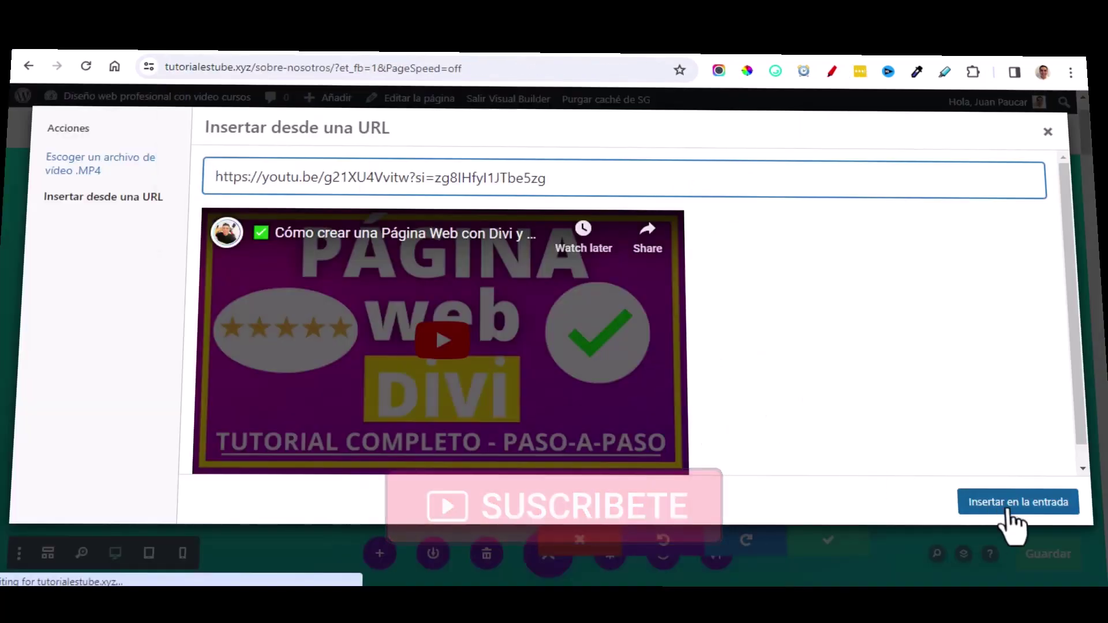
click(1031, 511)
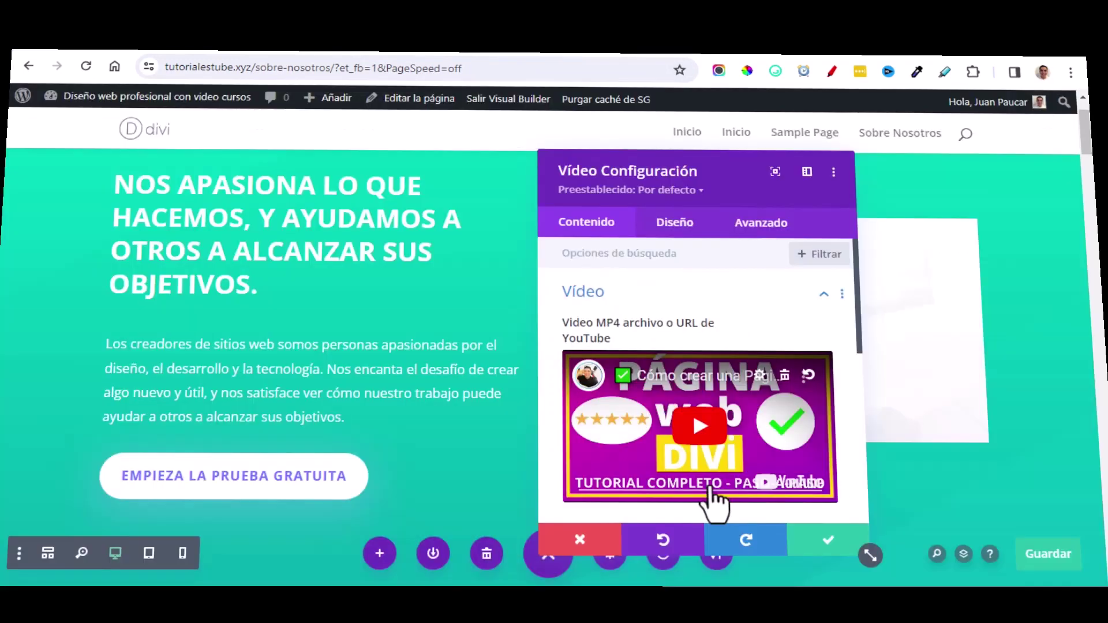
click(829, 543)
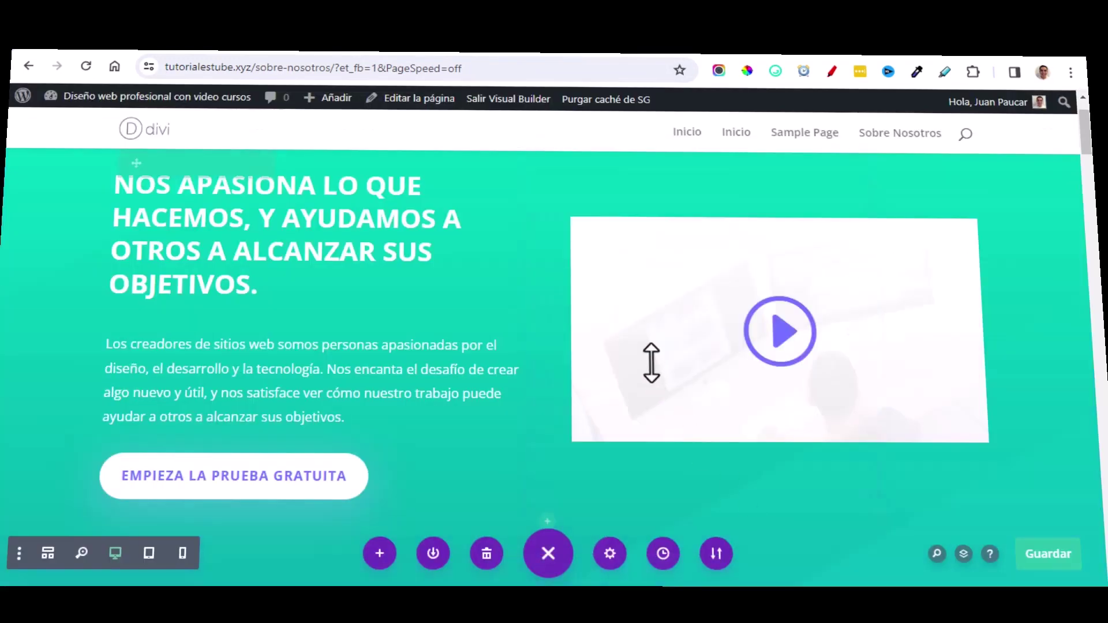
mouse_move(618, 346)
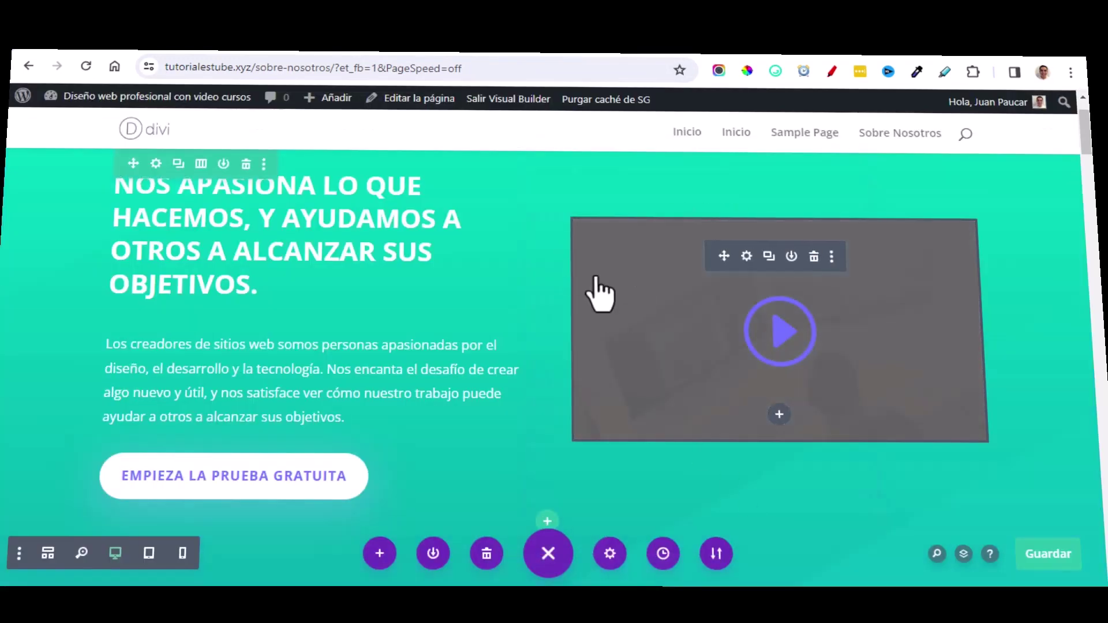
click(781, 338)
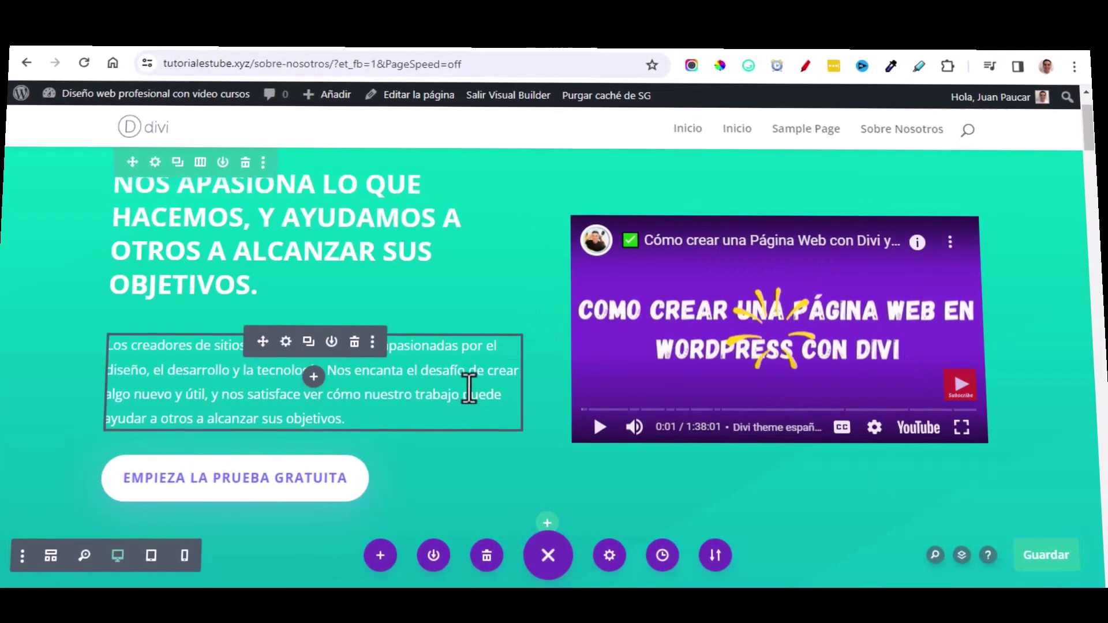
Delete the white section below the hero that contains the "Individual Online Learning" row.
scroll(470, 388, down, 2)
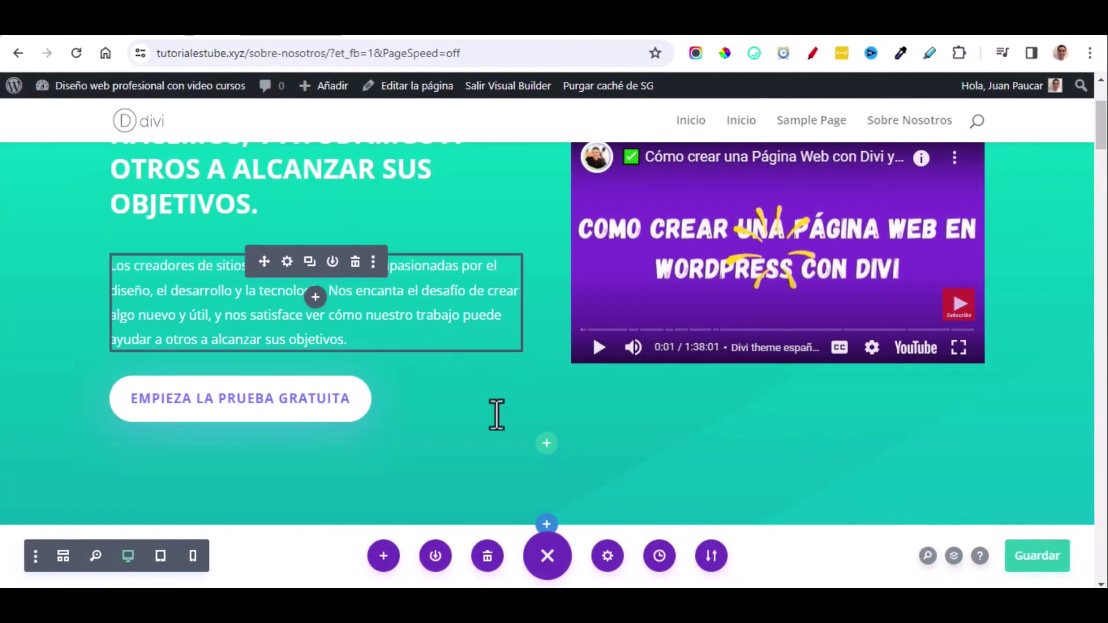
scroll(494, 415, up, 3)
scroll(529, 454, down, 7)
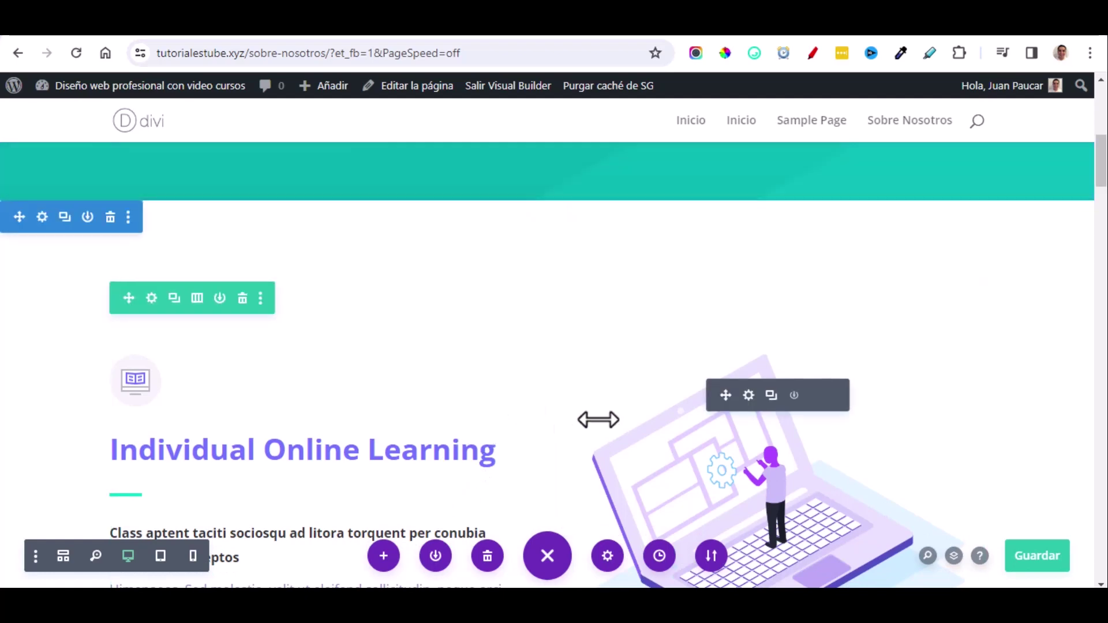
scroll(525, 447, down, 4)
scroll(487, 431, down, 1)
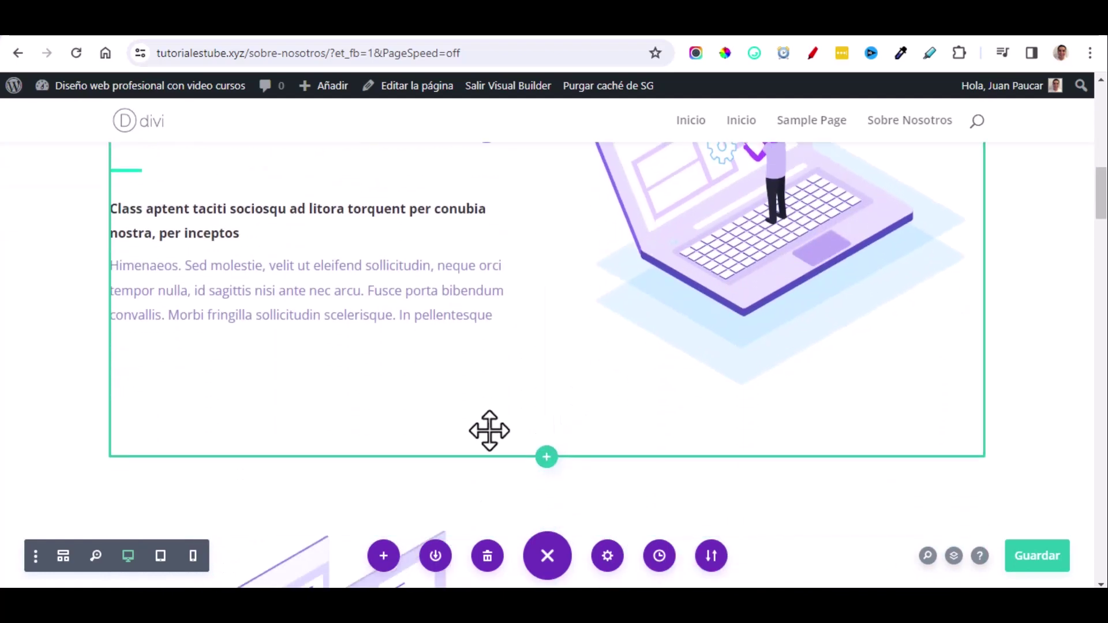
scroll(511, 489, up, 1)
scroll(512, 489, up, 6)
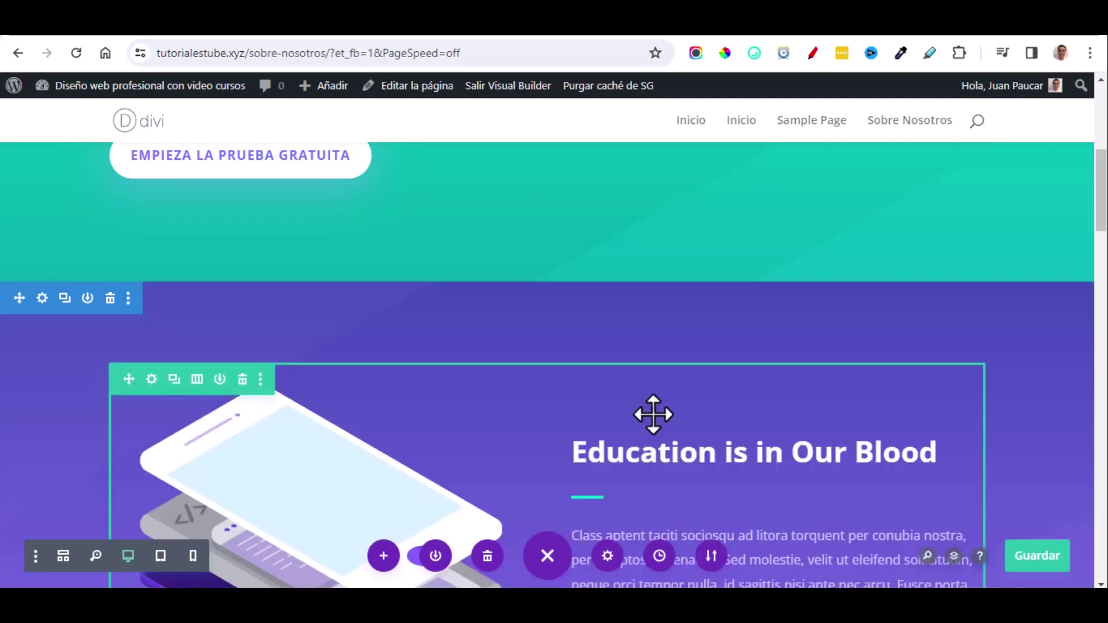
Save the page and exit the Visual Builder to review the published Sobre Nosotros page down to its contact section.
scroll(731, 388, down, 5)
scroll(998, 328, up, 4)
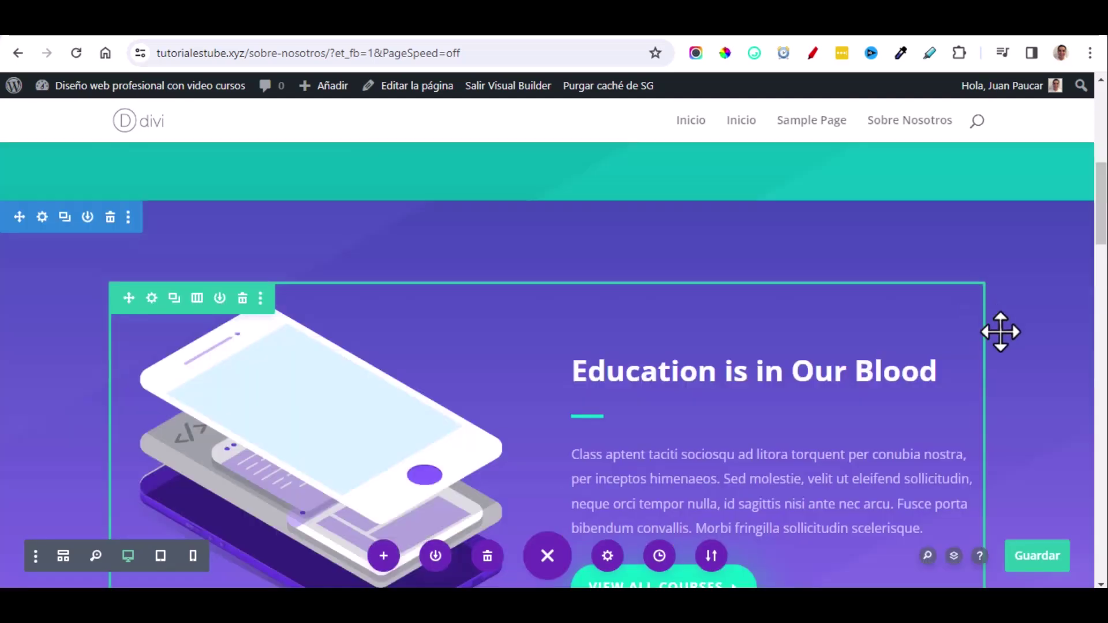
click(1036, 565)
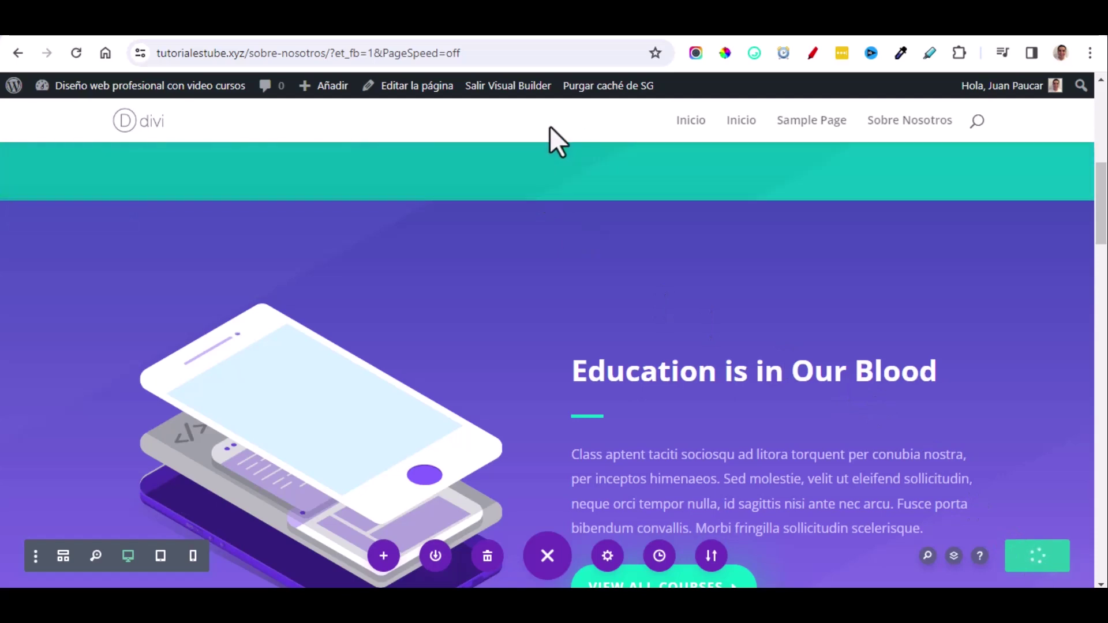
click(504, 89)
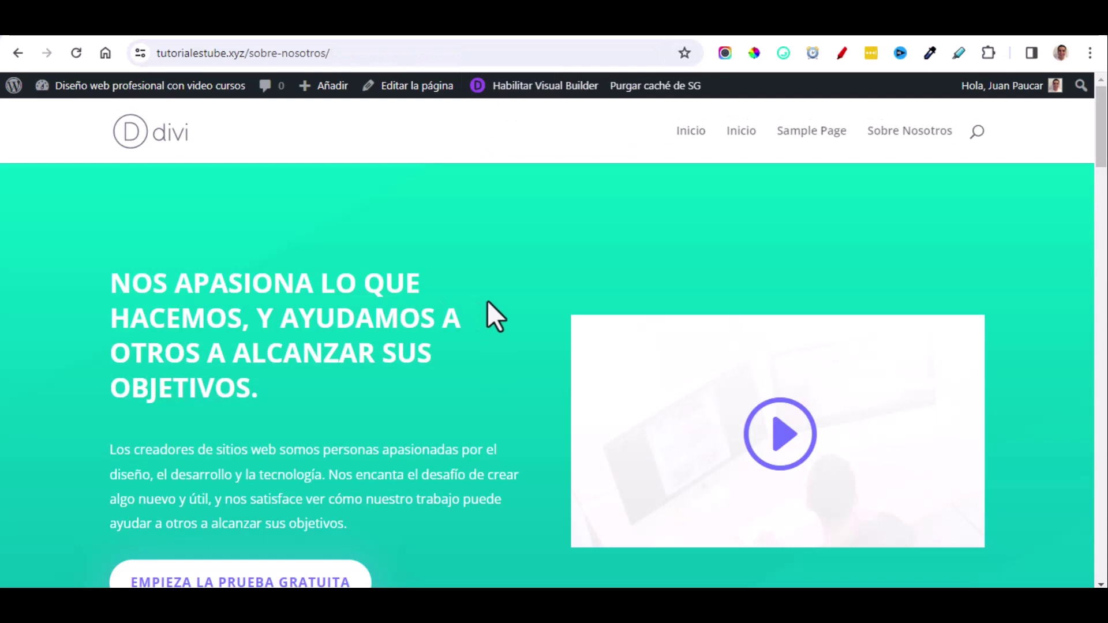
scroll(497, 291, down, 7)
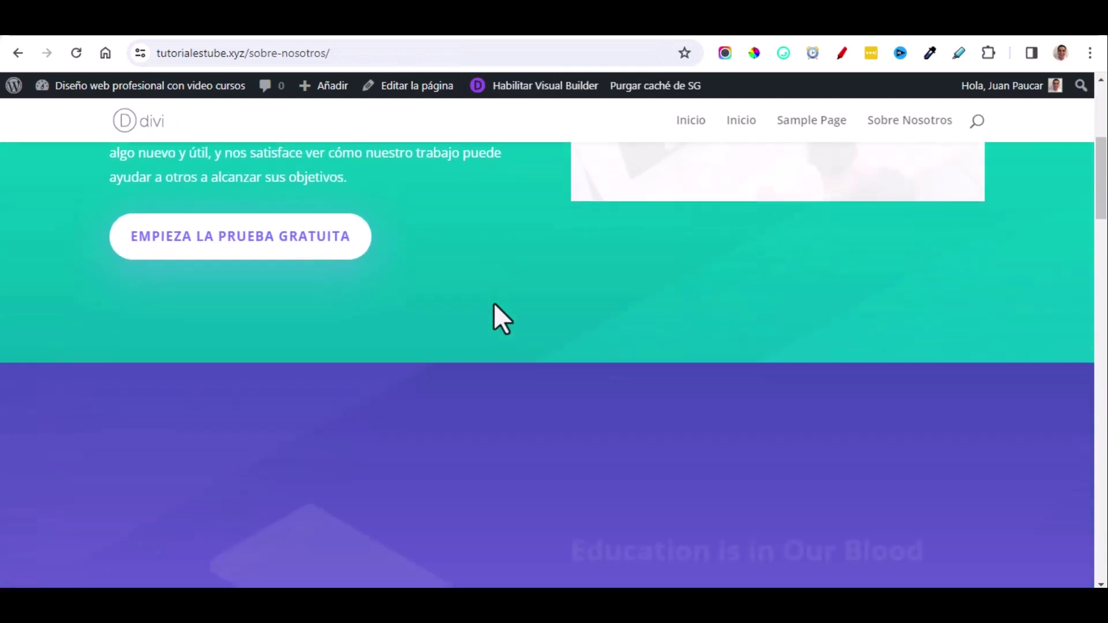
scroll(492, 354, down, 8)
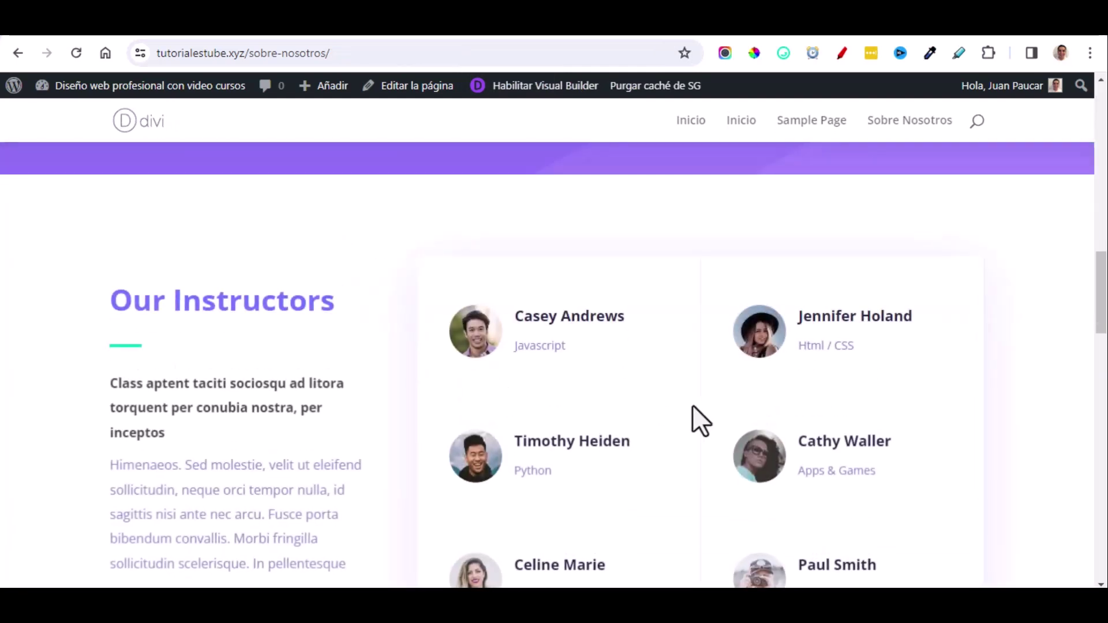
scroll(586, 379, up, 5)
scroll(587, 379, down, 11)
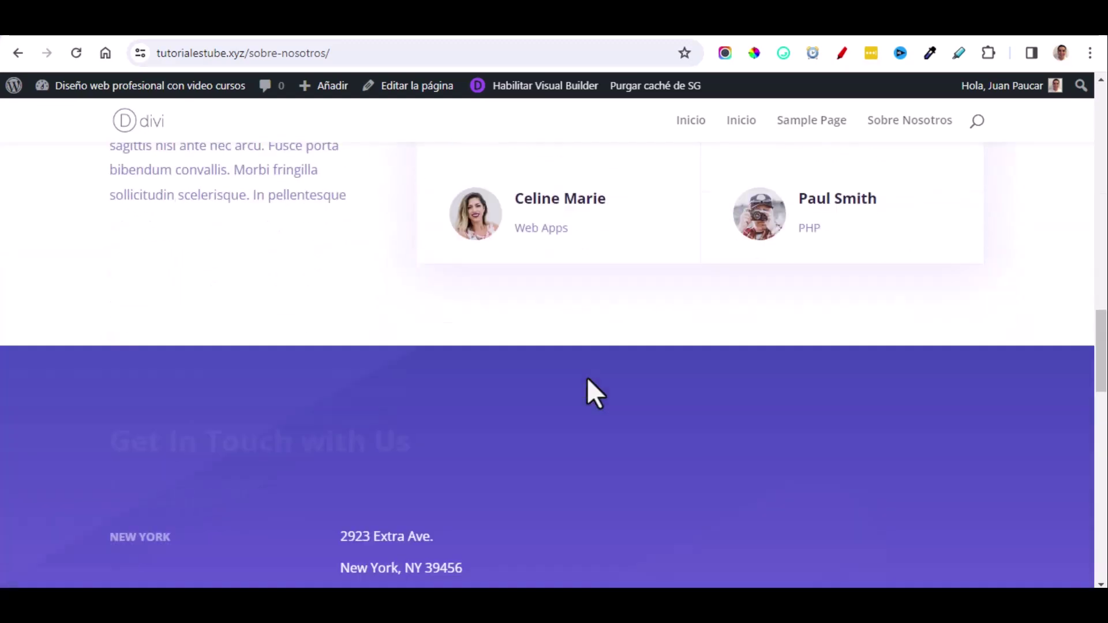
scroll(587, 379, up, 20)
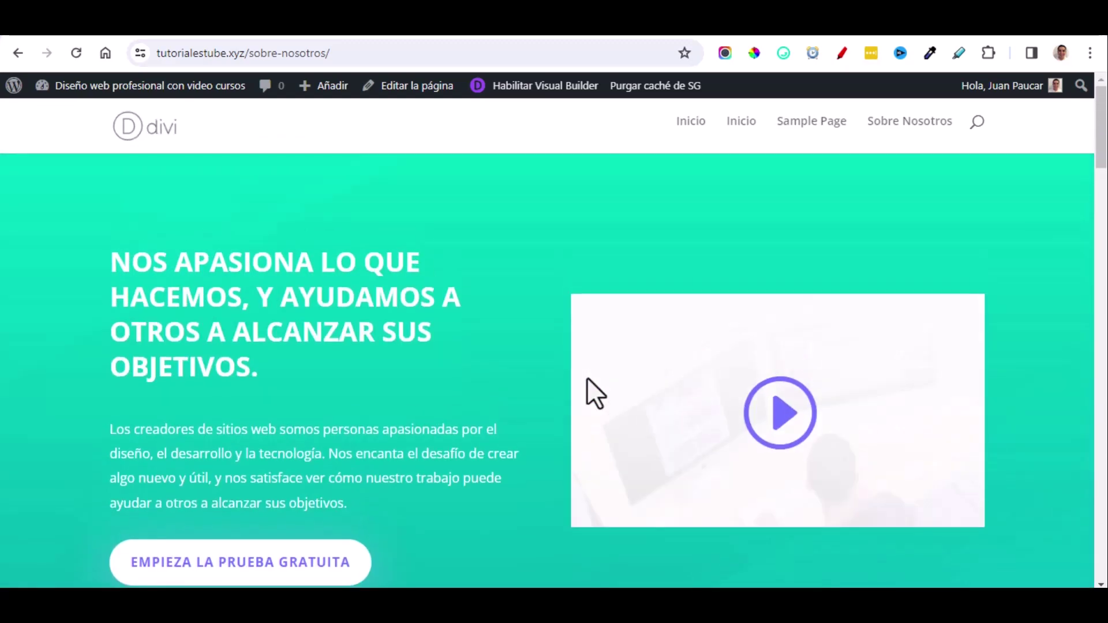
scroll(454, 421, down, 7)
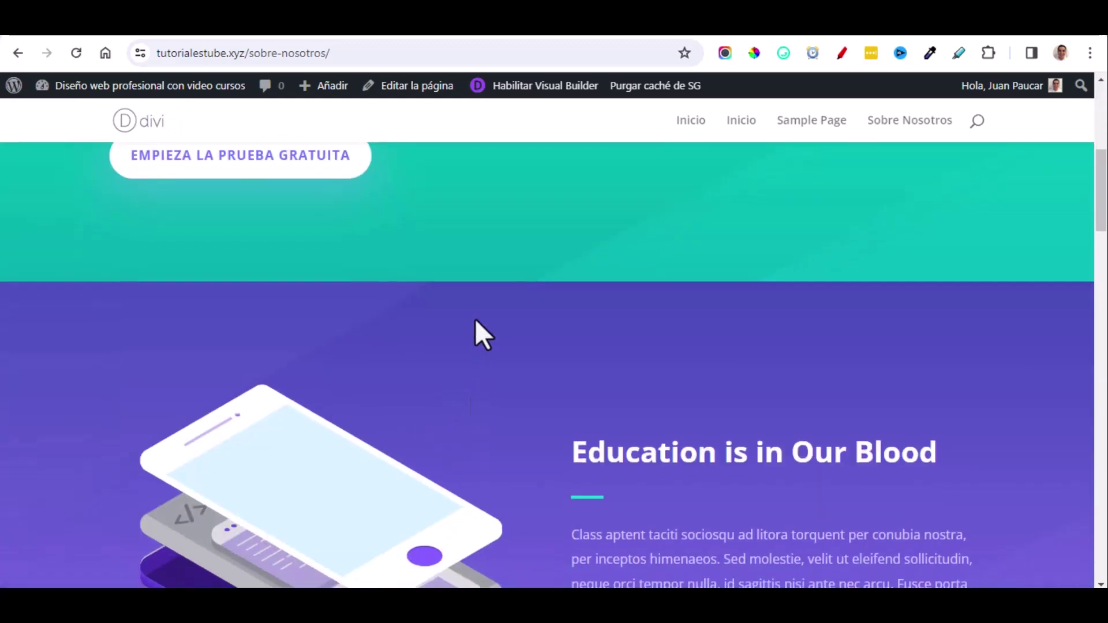
Create and publish a new WordPress page titled "Cursos".
mouse_move(16, 94)
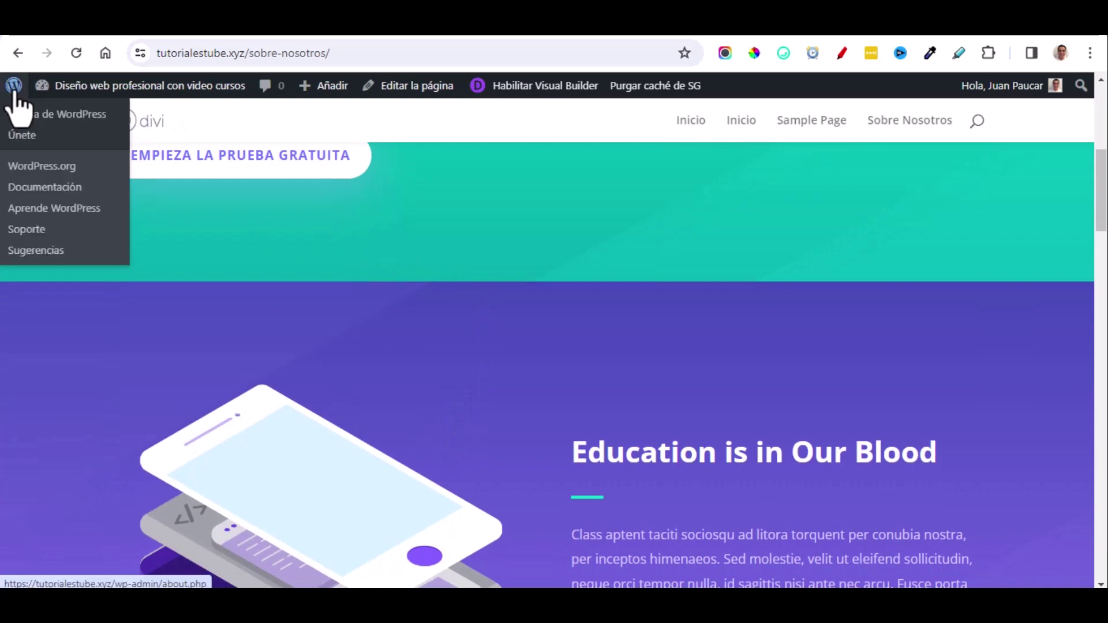
click(24, 115)
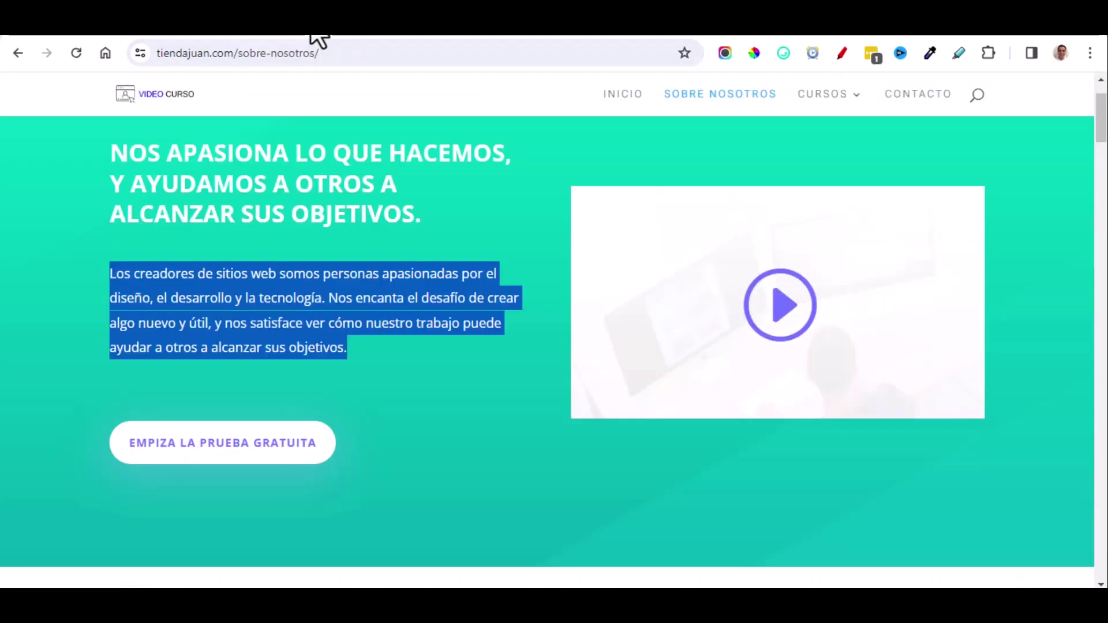
mouse_move(804, 113)
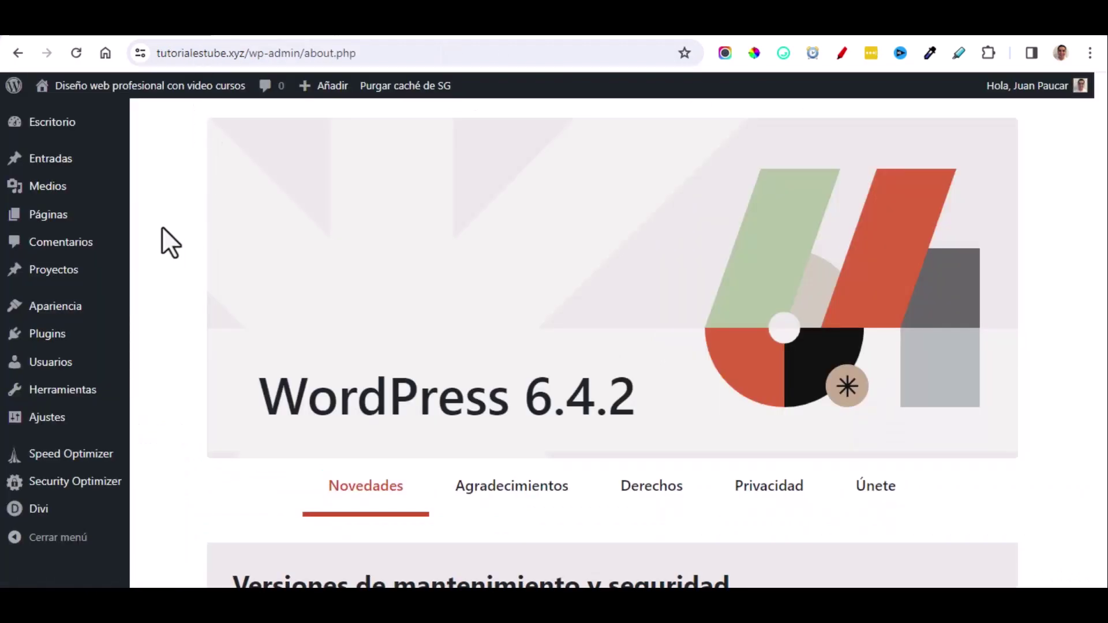
mouse_move(50, 218)
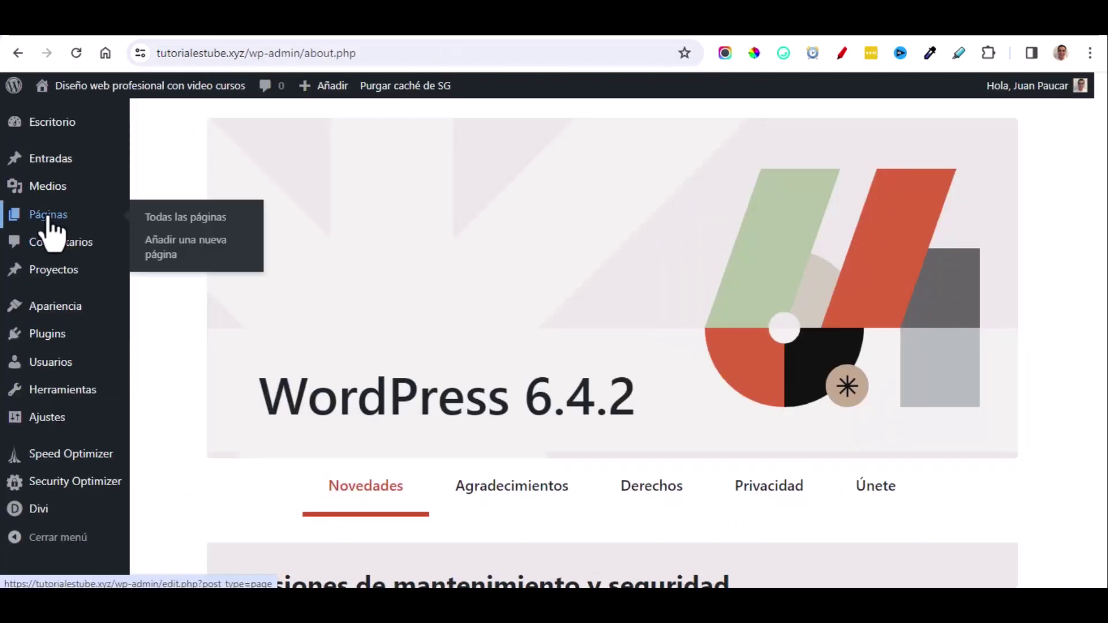
click(171, 262)
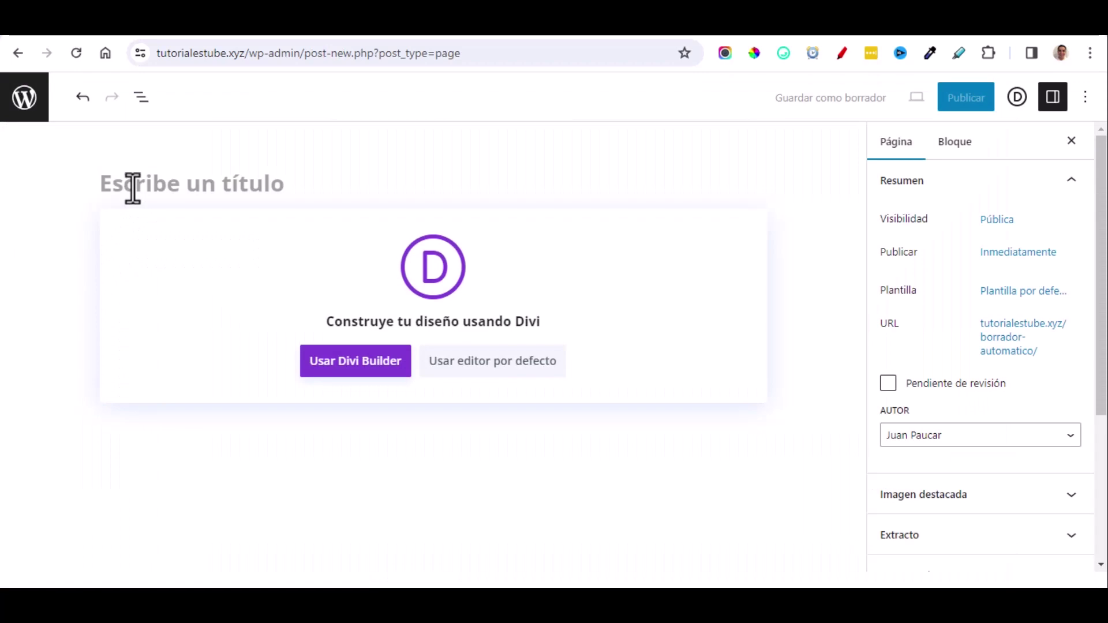
click(133, 188)
text(Cursos)
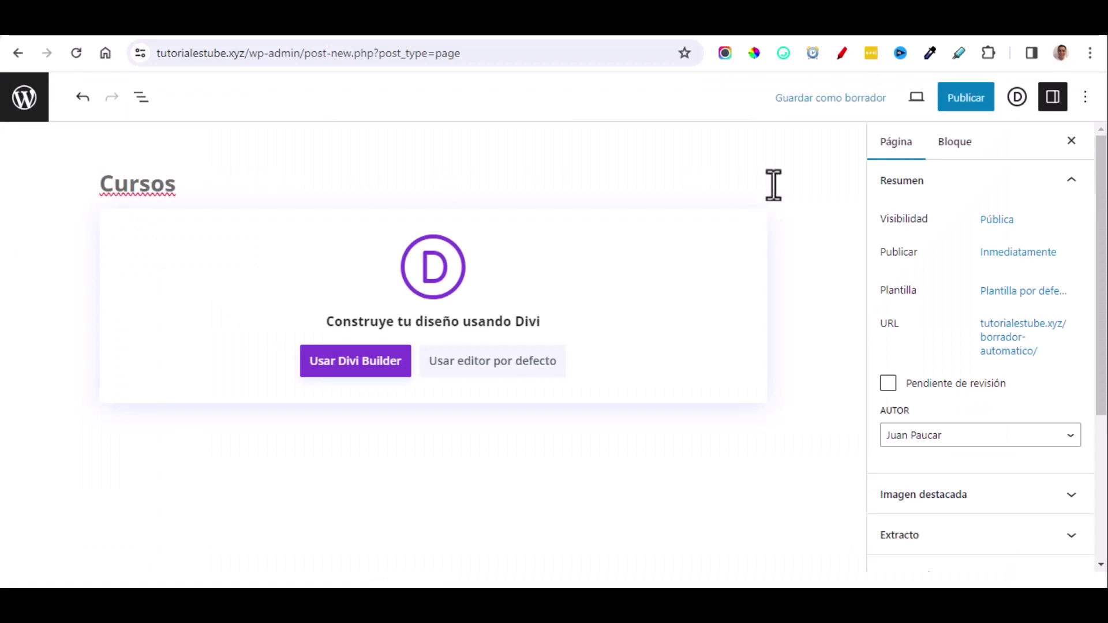
click(946, 101)
click(927, 104)
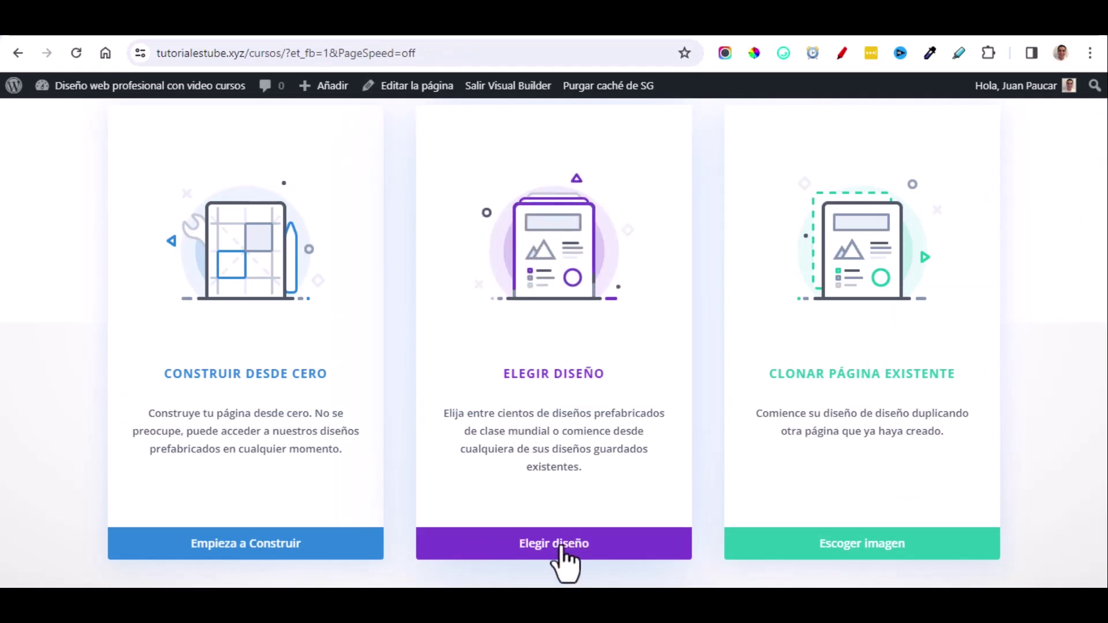
Load the premade LMS Courses layout from the Education category's Learning Management (LMS) pack into the Cursos page.
click(560, 551)
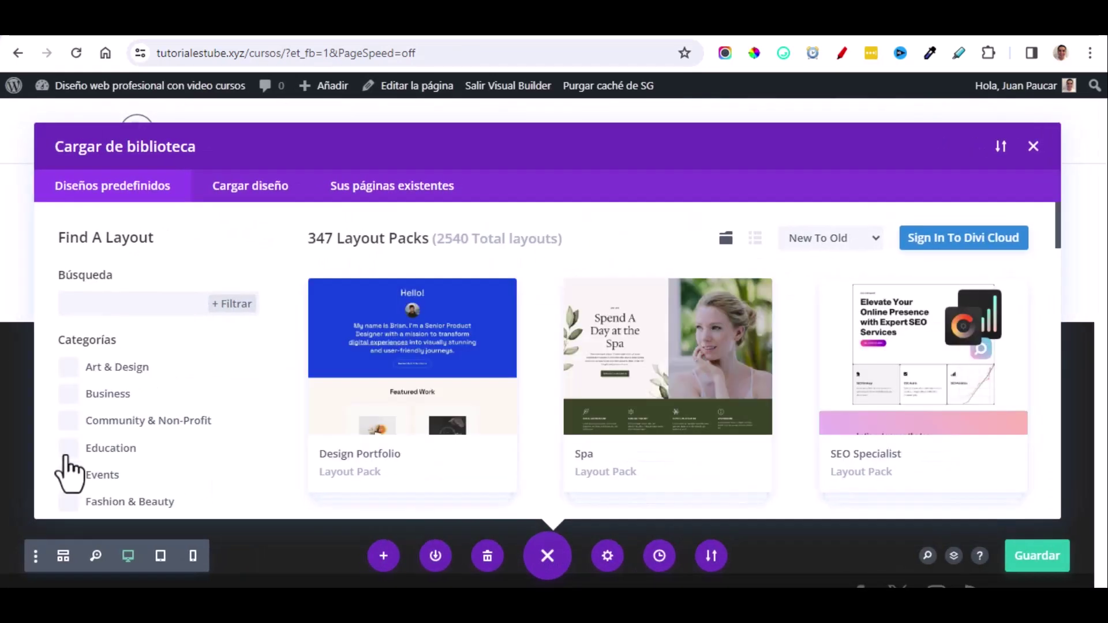
click(67, 452)
click(651, 371)
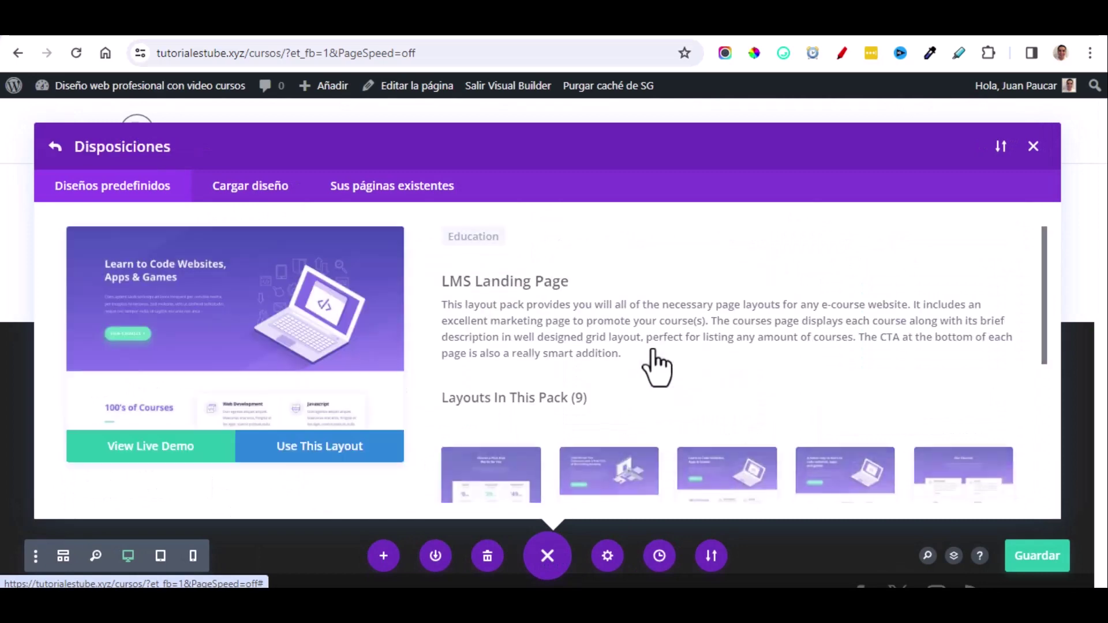
scroll(559, 350, down, 3)
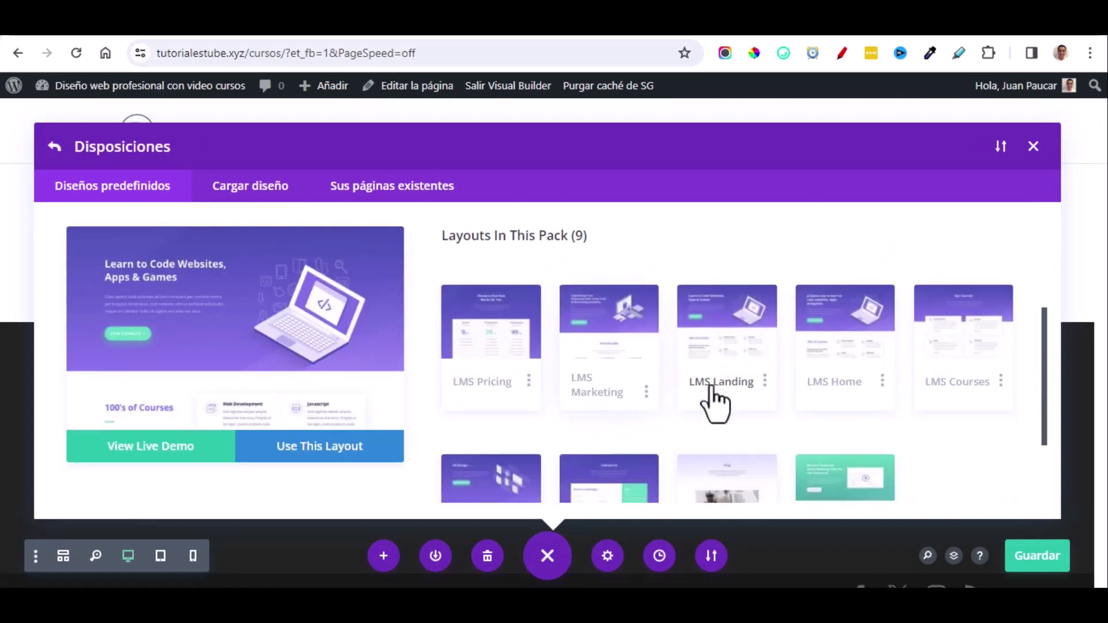
click(955, 353)
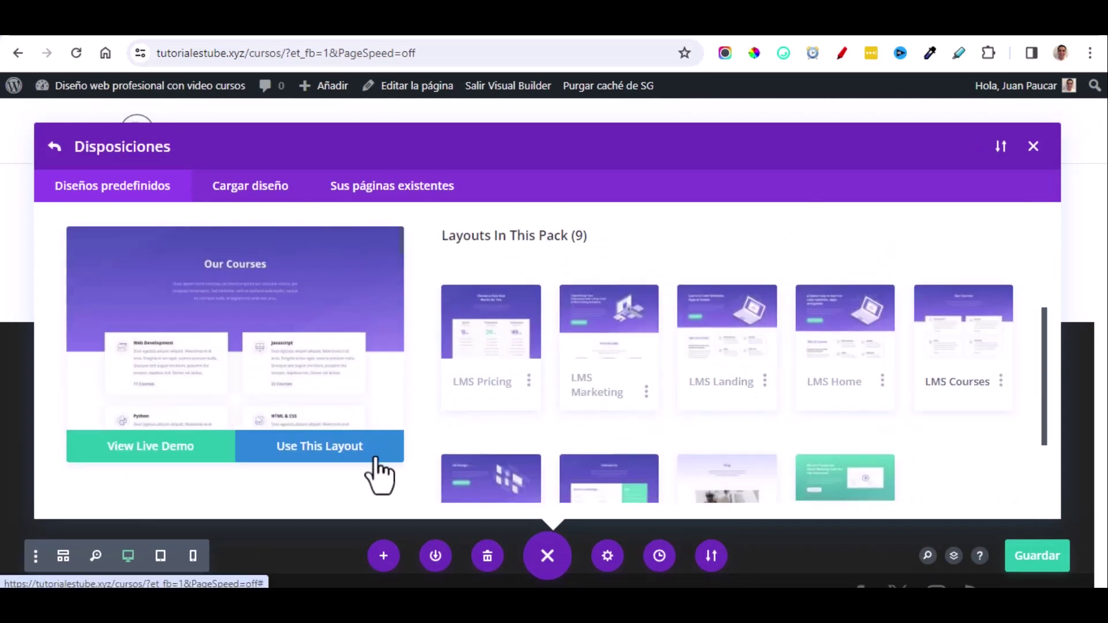
click(331, 455)
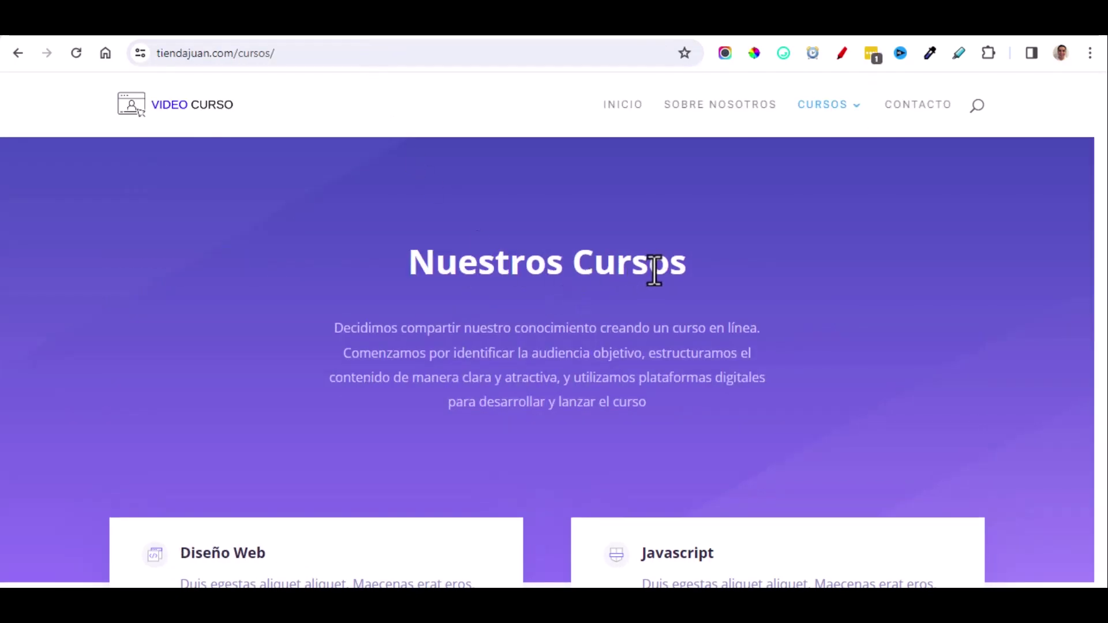
Replace the "Our Courses" heading with "Nuestros Cursos" copied from the reference site and accept the change.
drag(682, 272, 405, 270)
key(ctrl+c)
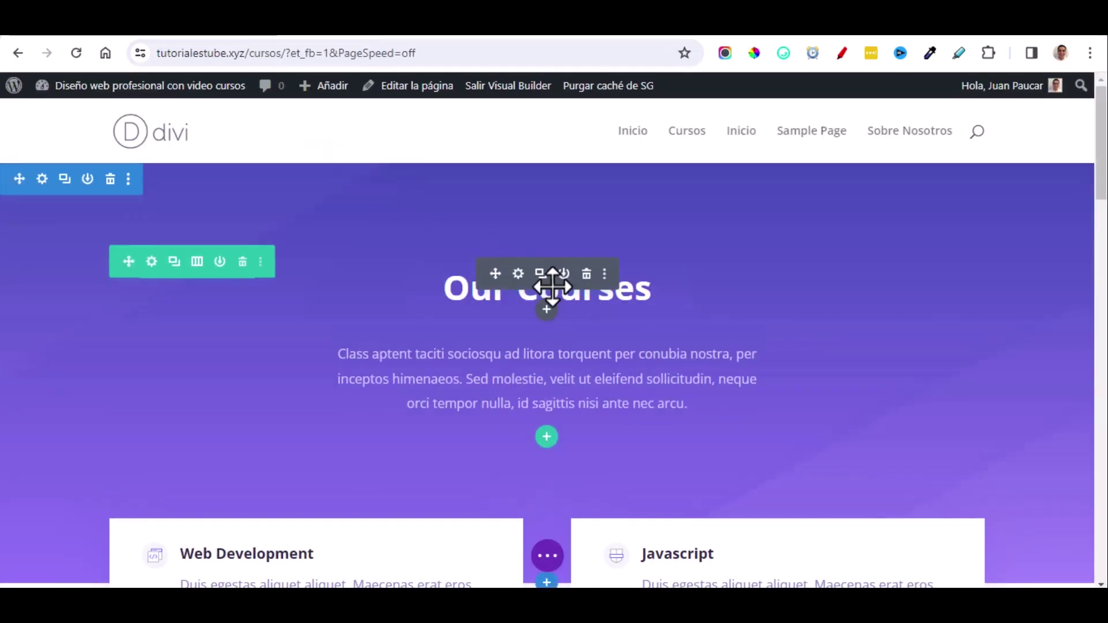
click(517, 273)
drag(740, 370, 565, 369)
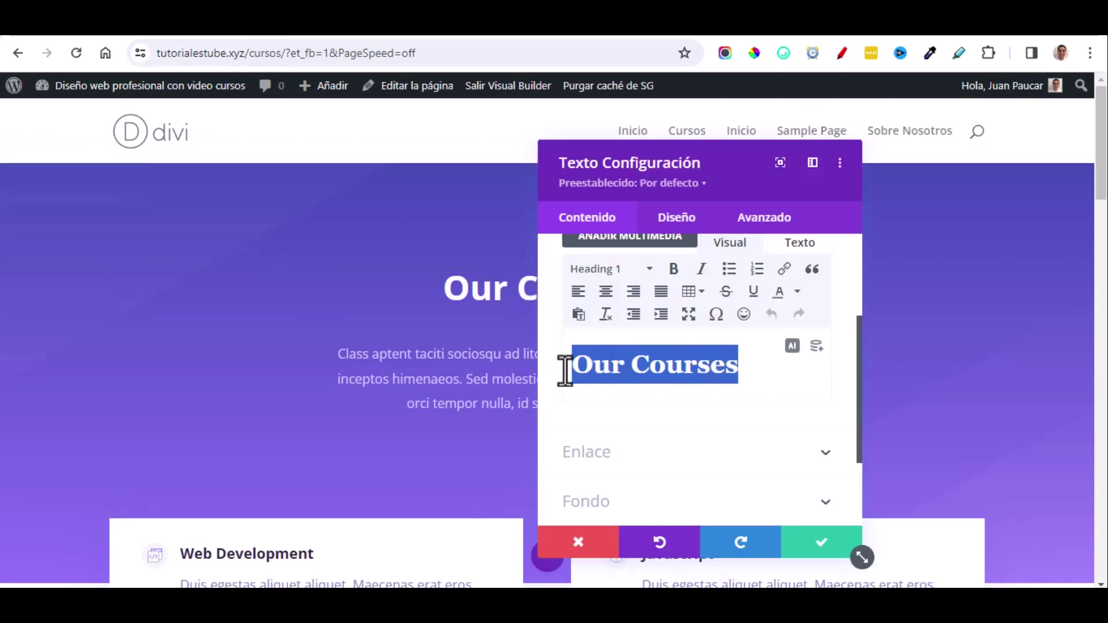
right_click(605, 370)
click(666, 165)
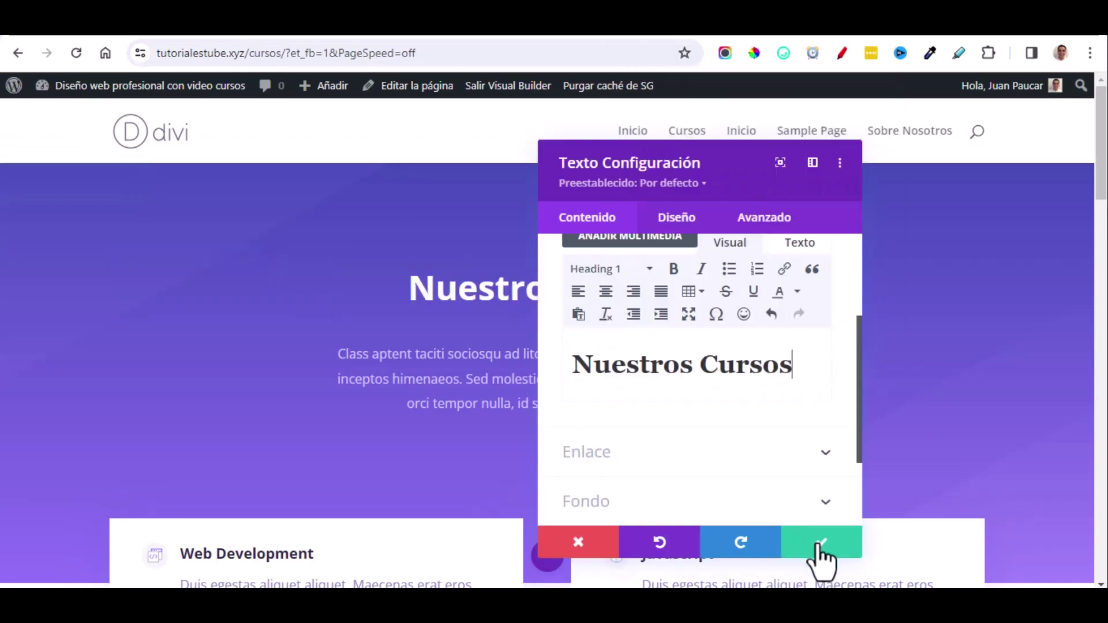
click(822, 545)
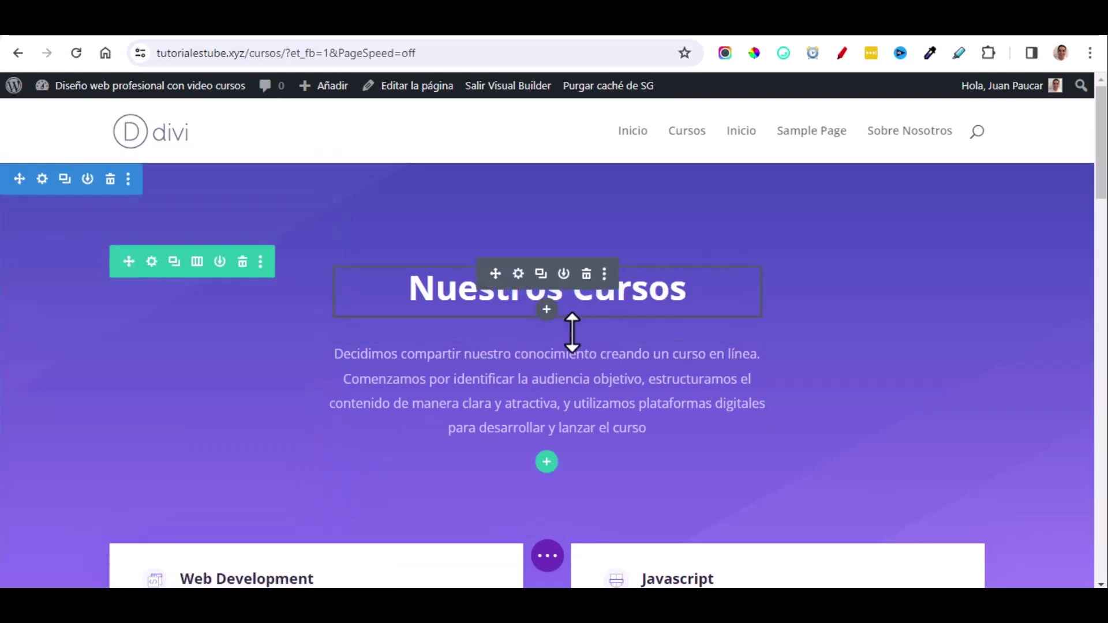
Save the page, exit the Visual Builder and review the published Cursos page down to its "Ready to get started?" section.
scroll(813, 434, down, 5)
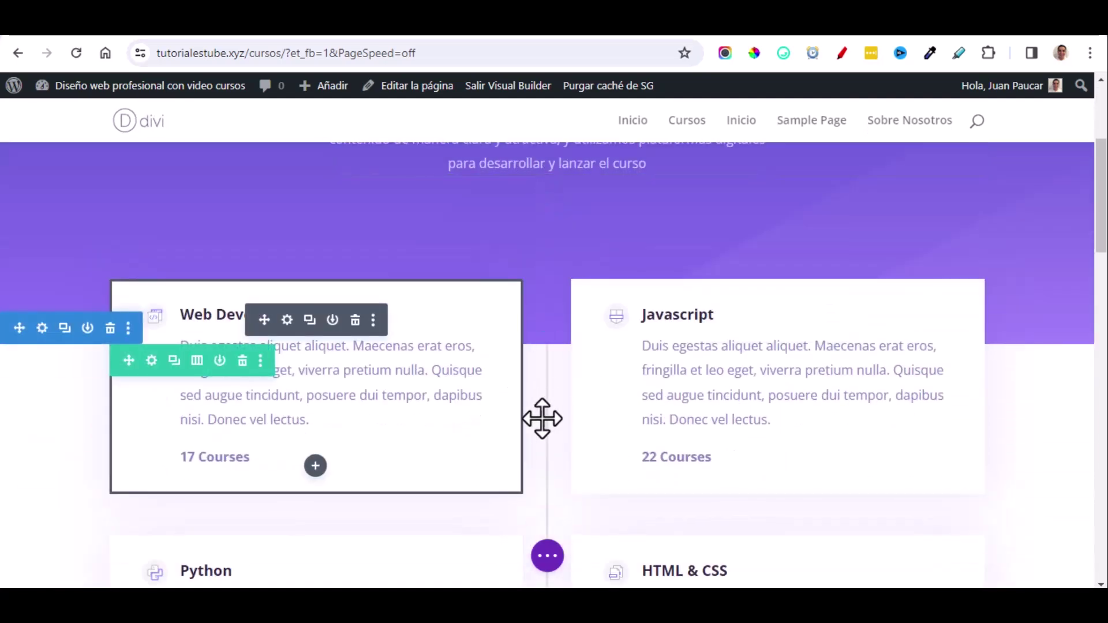
scroll(574, 415, down, 6)
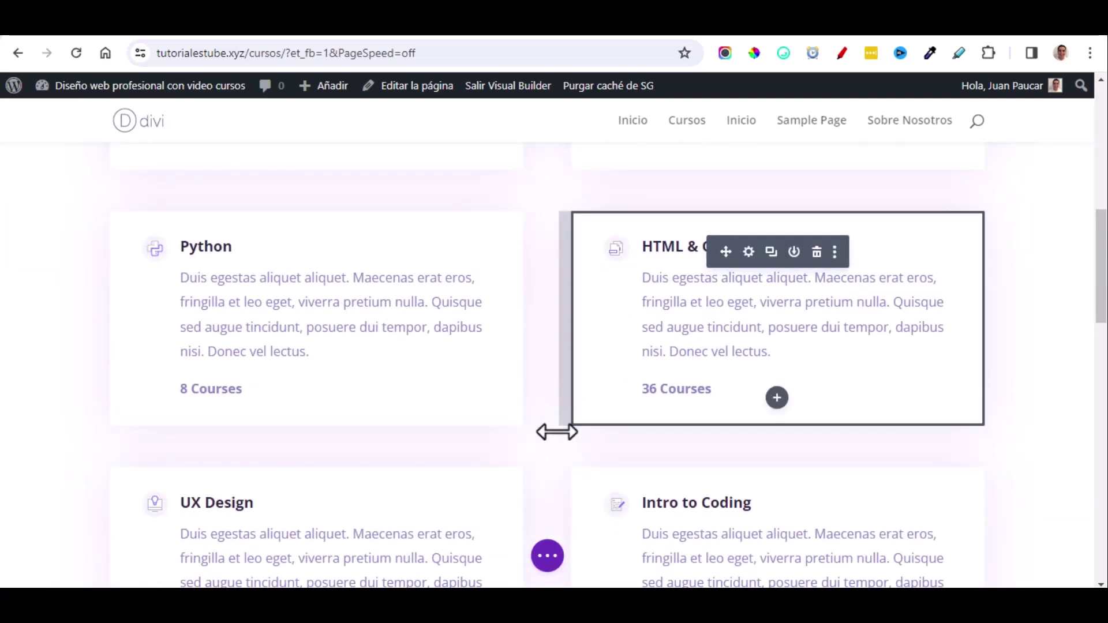
scroll(551, 453, down, 4)
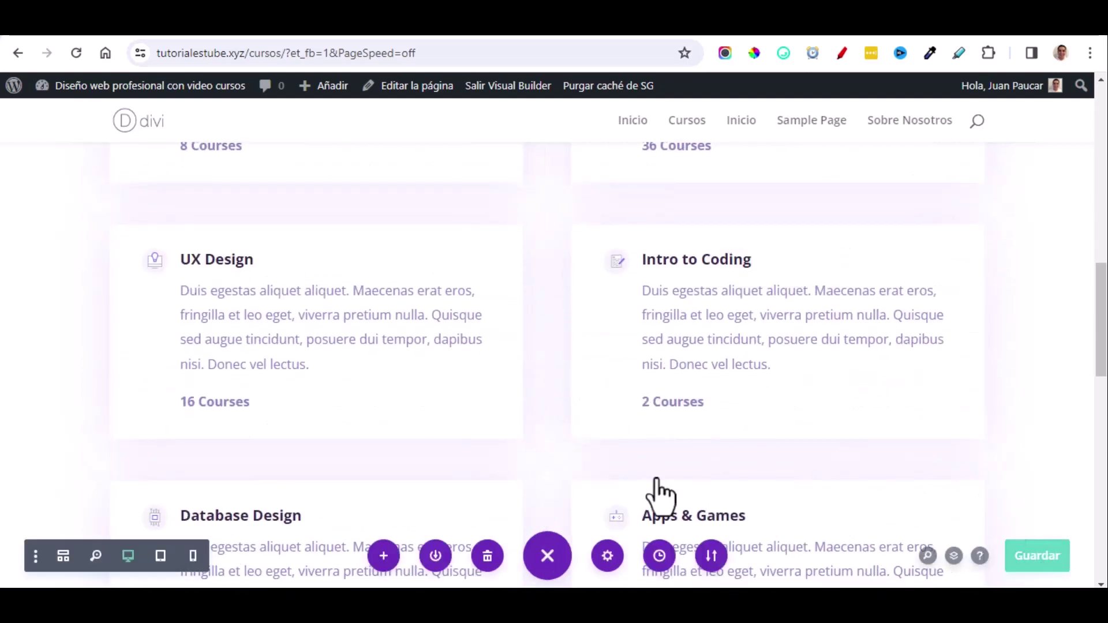
click(506, 84)
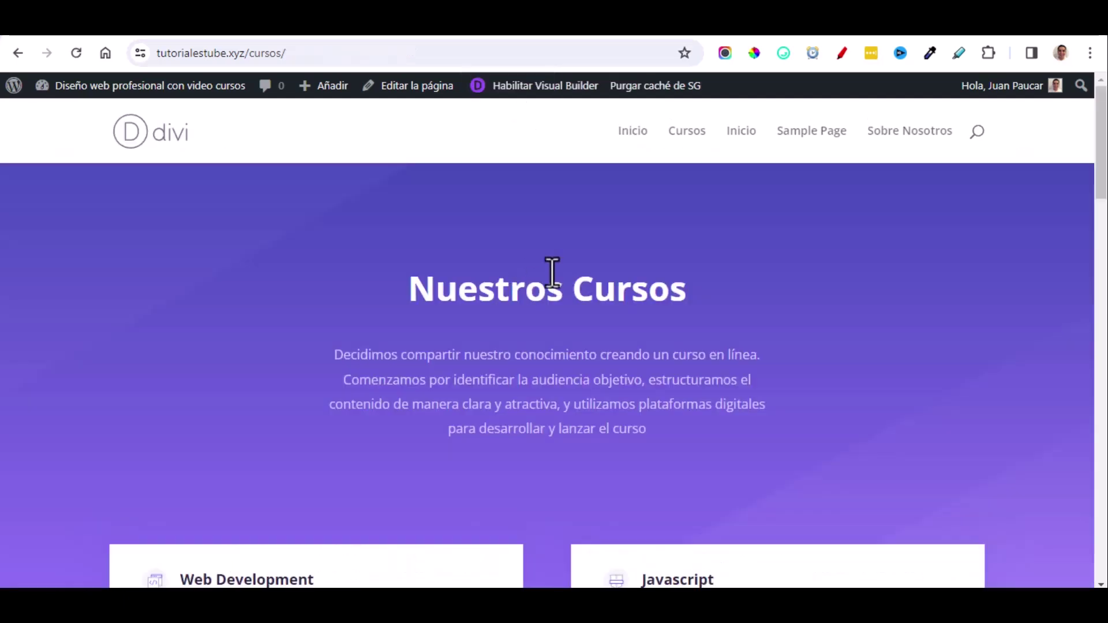
scroll(695, 282, down, 7)
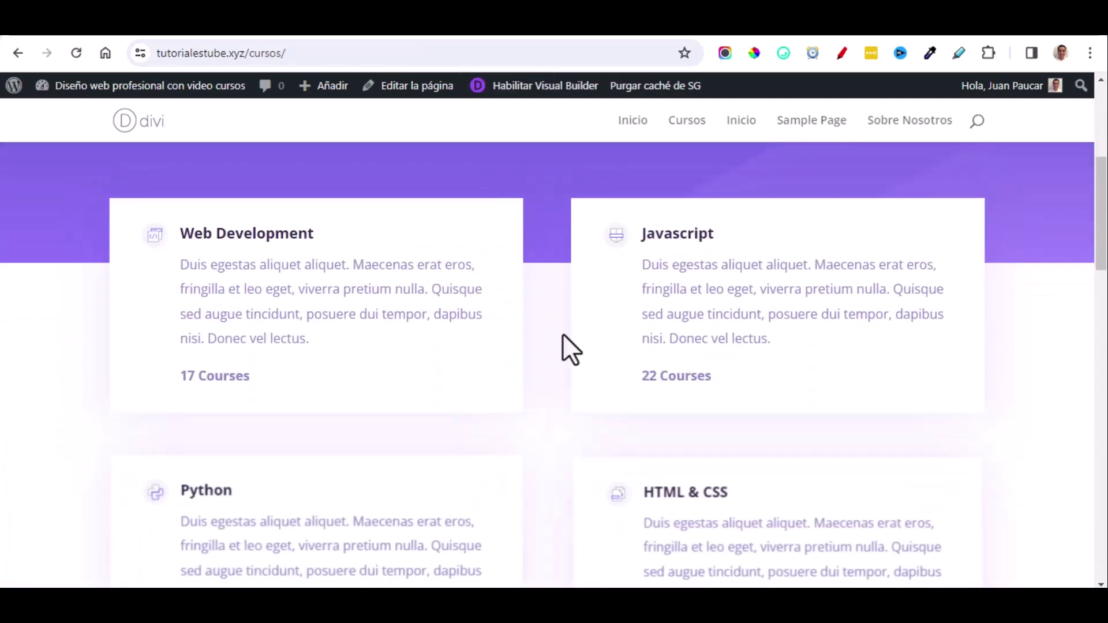
scroll(555, 346, down, 10)
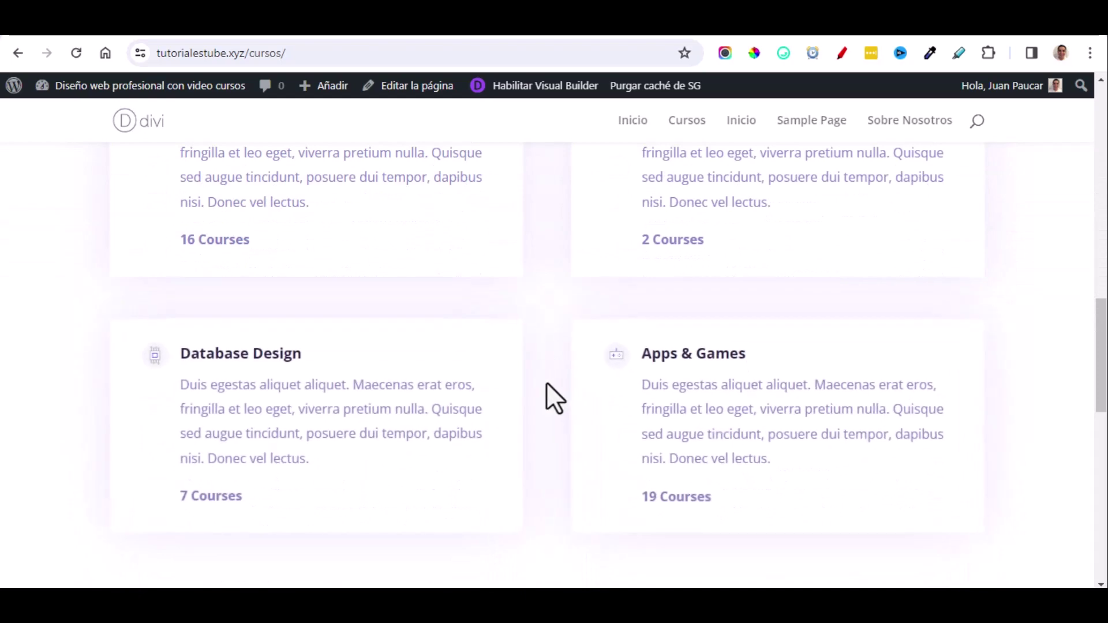
scroll(554, 395, down, 3)
scroll(545, 384, down, 10)
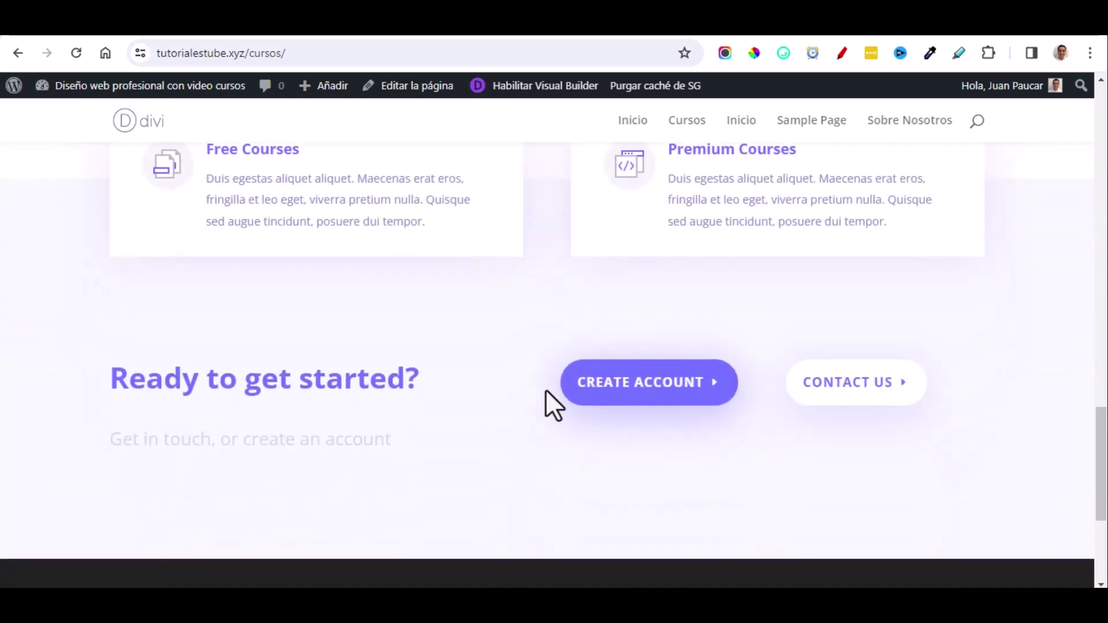
scroll(546, 392, up, 20)
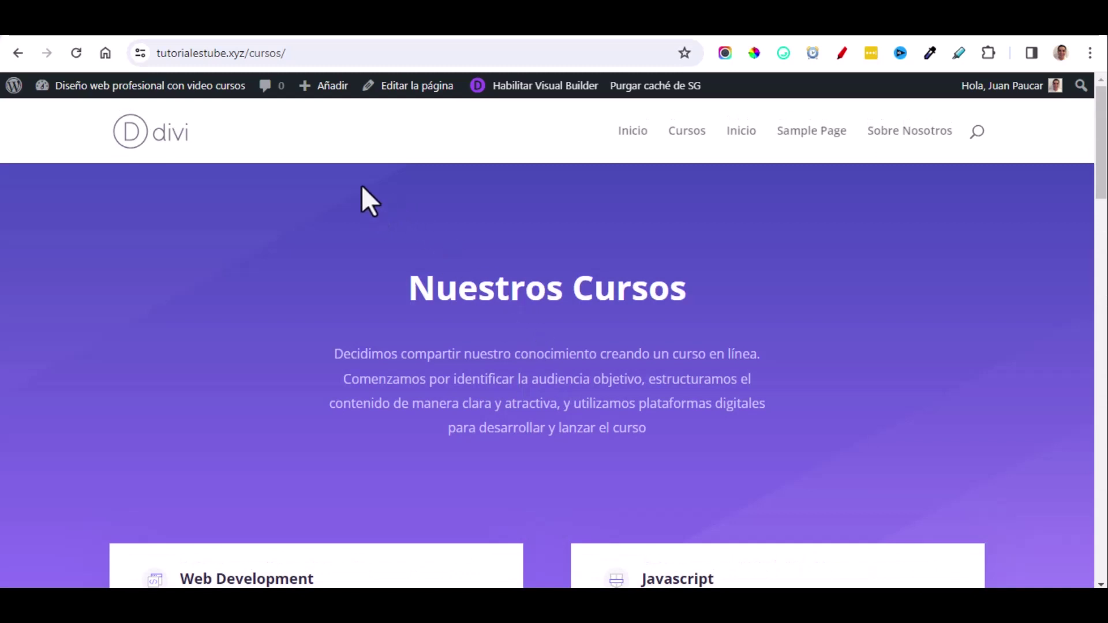
Check the Curso Único entry under Cursos on the reference site, and publish a new page titled "Curso Unico".
click(339, 36)
mouse_move(821, 109)
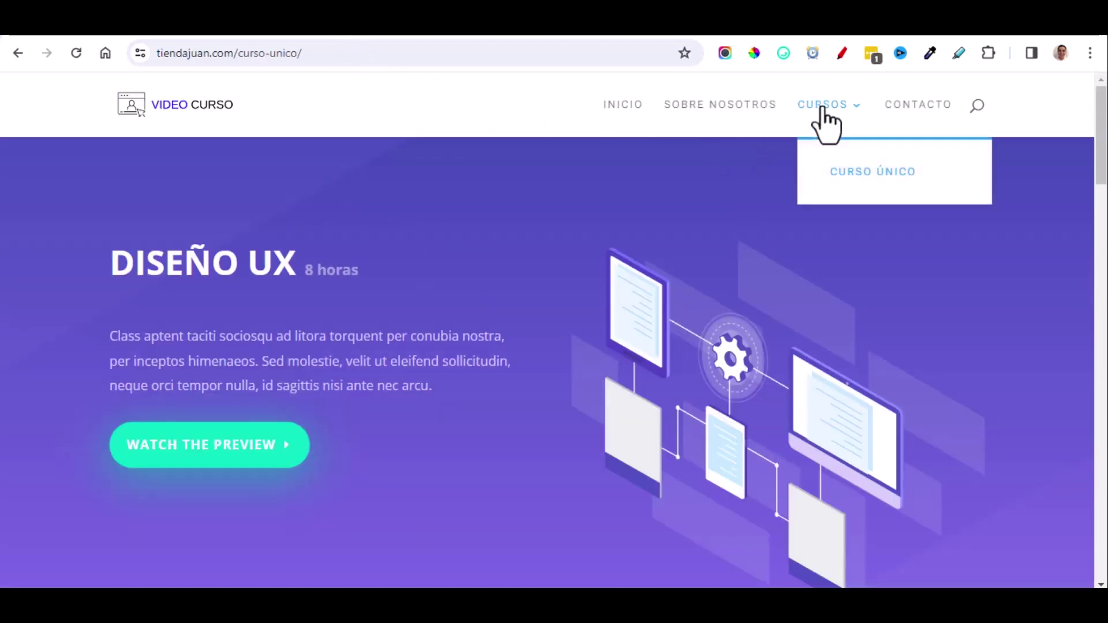
click(215, 36)
click(23, 113)
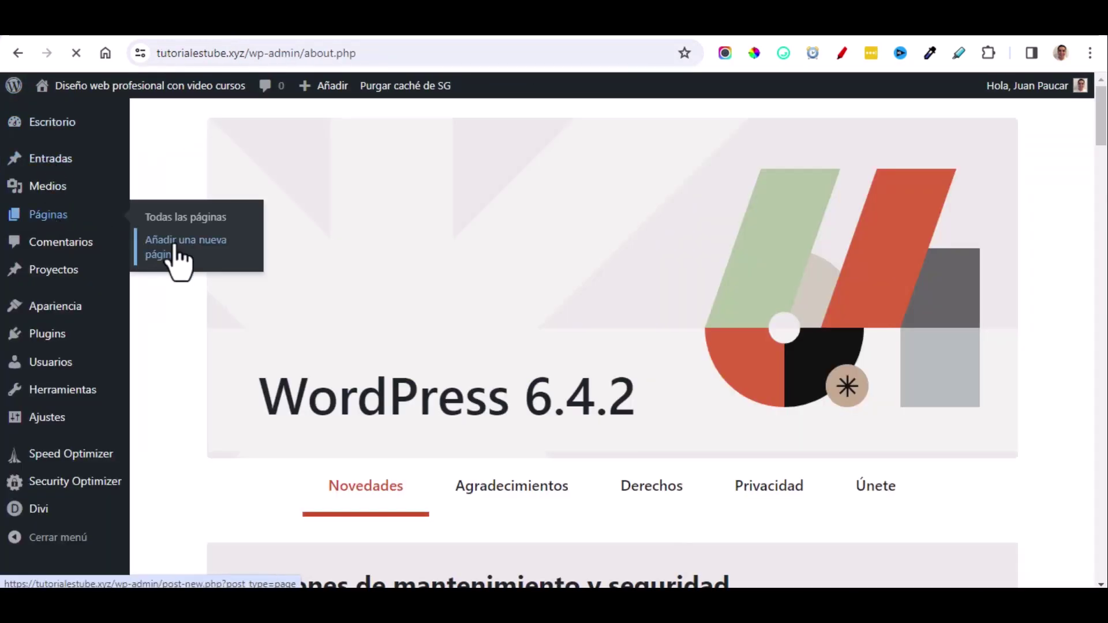
click(176, 254)
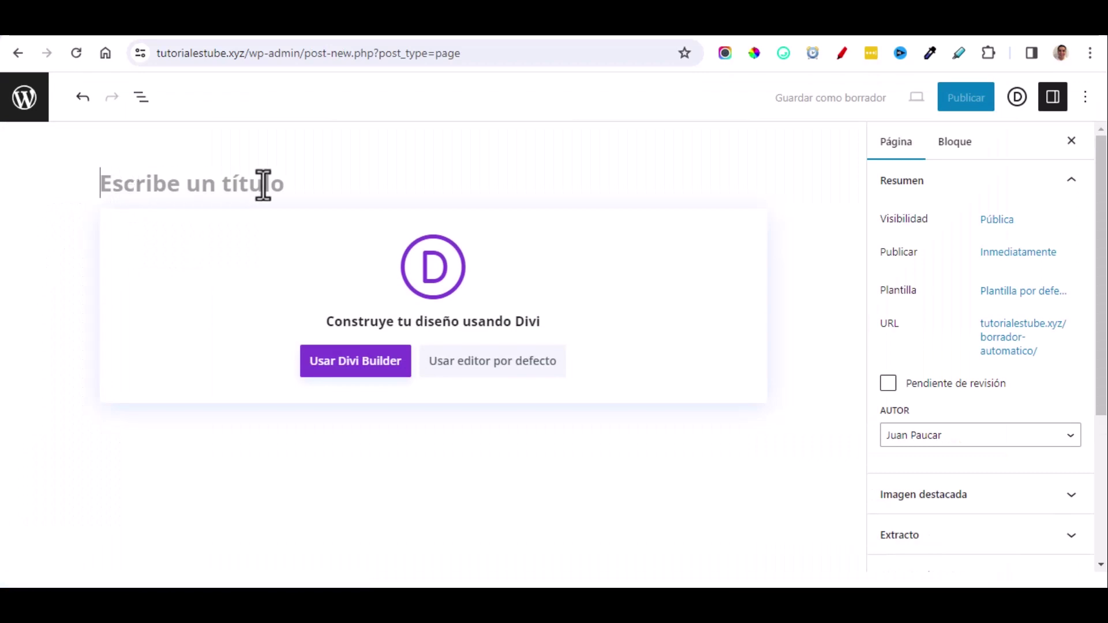
text(Curso Unico)
click(975, 101)
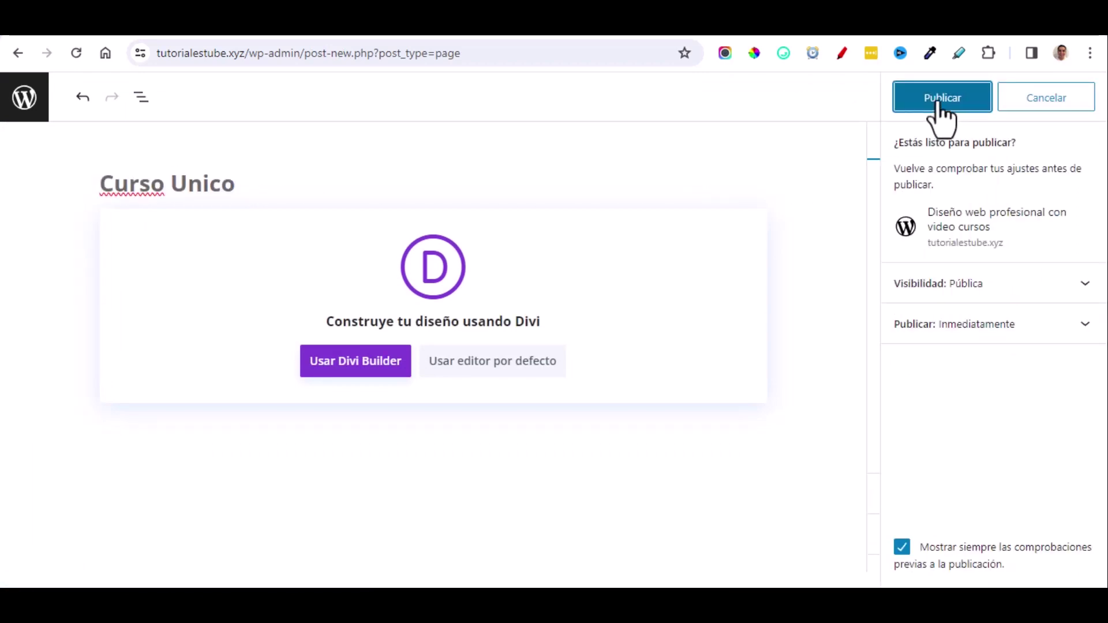
click(939, 99)
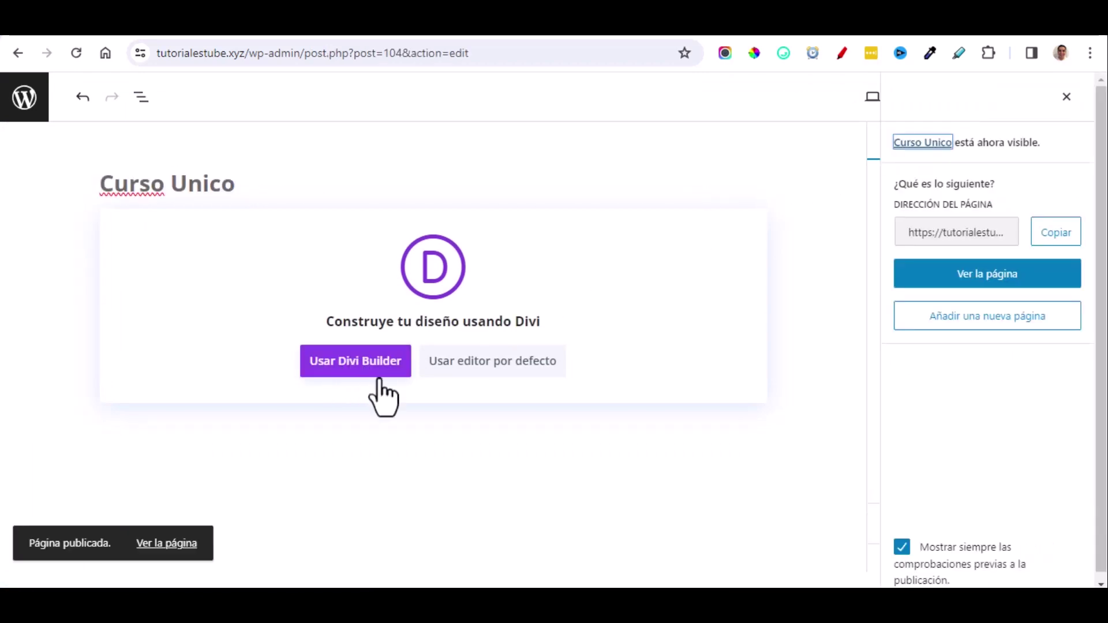
Open the Curso Unico page in Divi Builder, load the LMS Course layout from the Learning Management (LMS) pack and look through it.
click(379, 375)
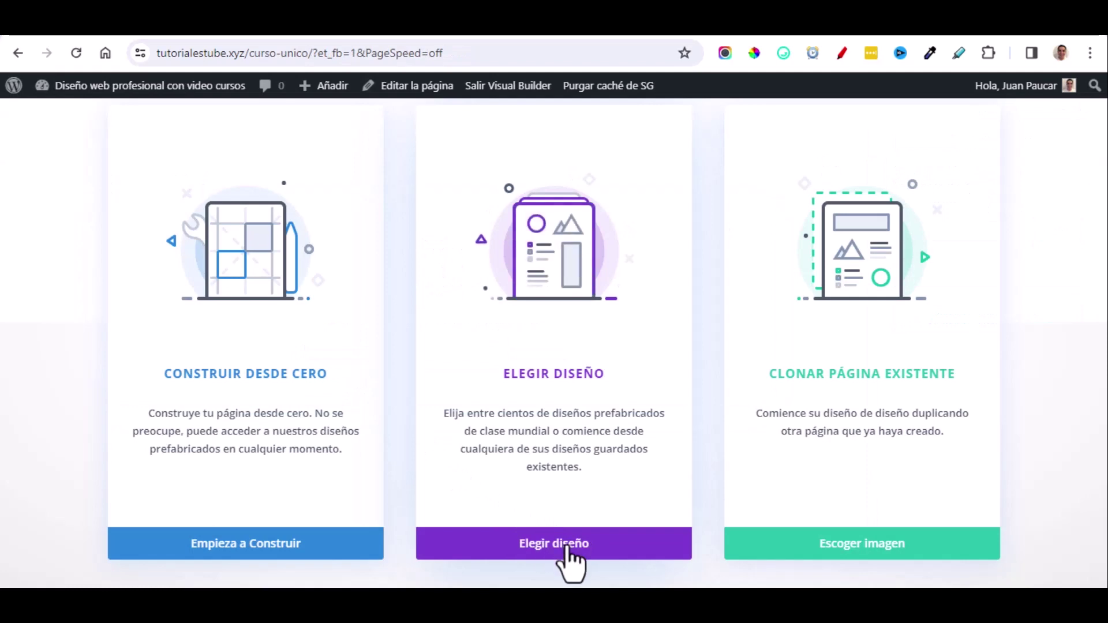
click(568, 554)
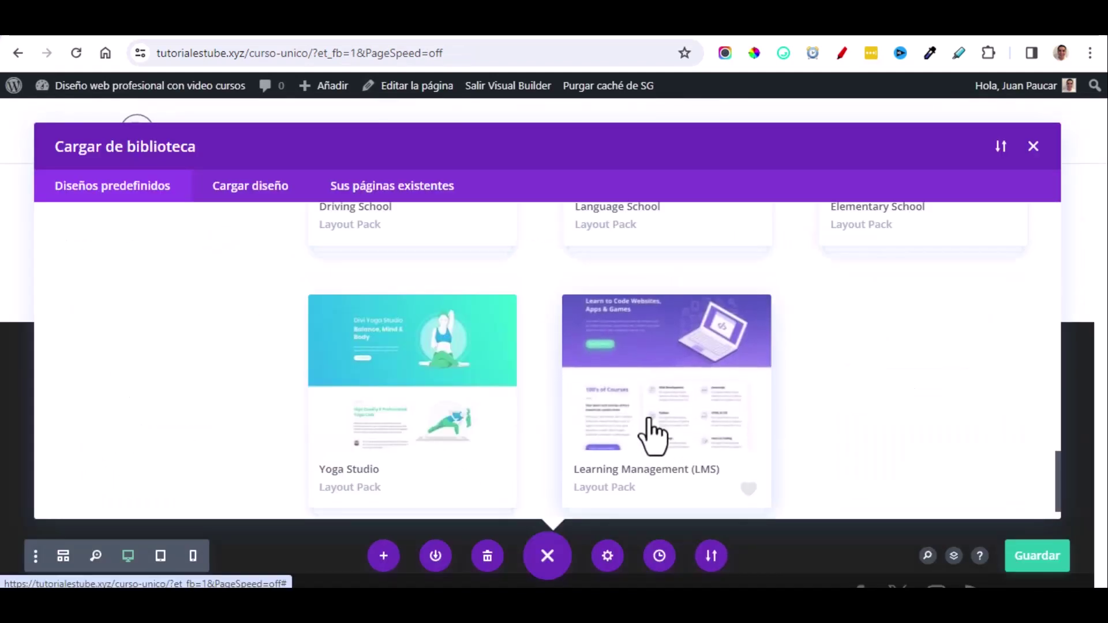
click(655, 435)
scroll(556, 404, down, 5)
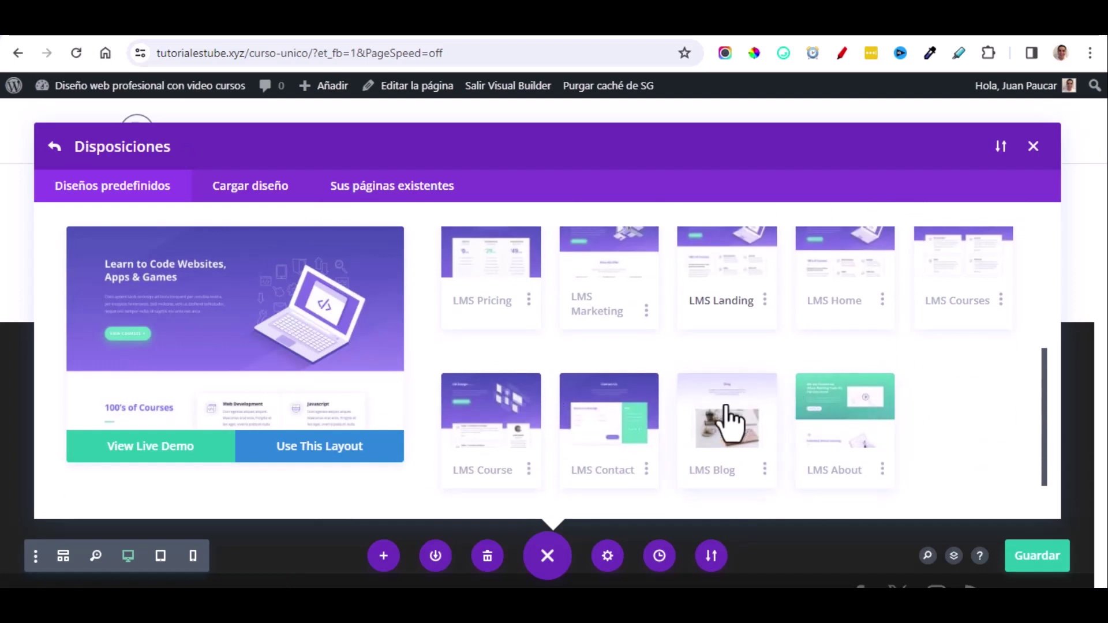
click(469, 437)
click(333, 452)
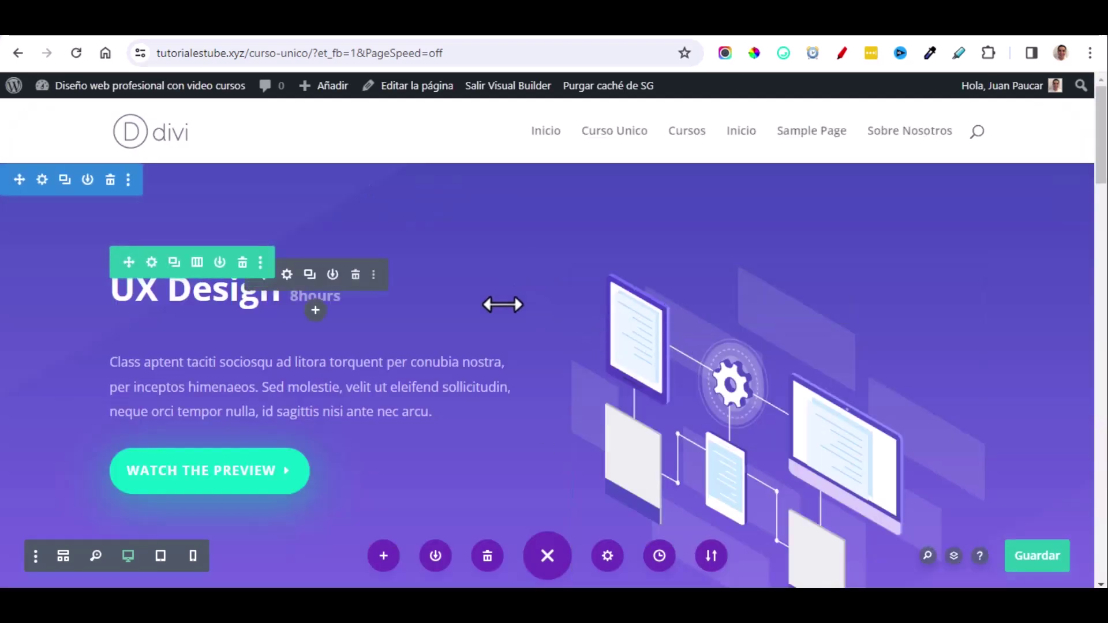
scroll(554, 337, down, 20)
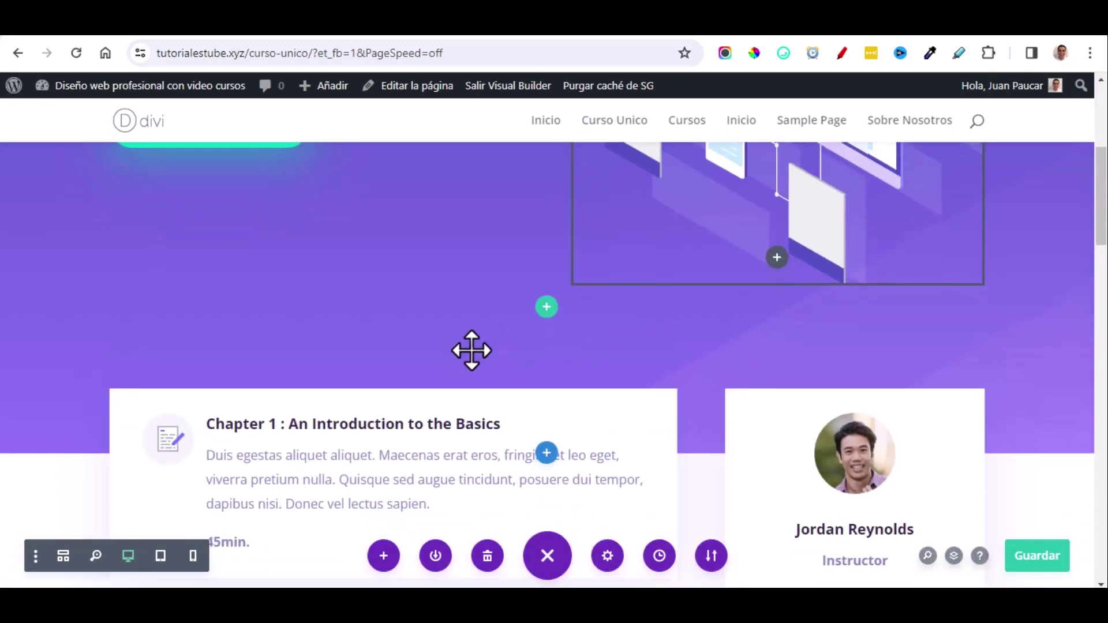
scroll(398, 409, down, 10)
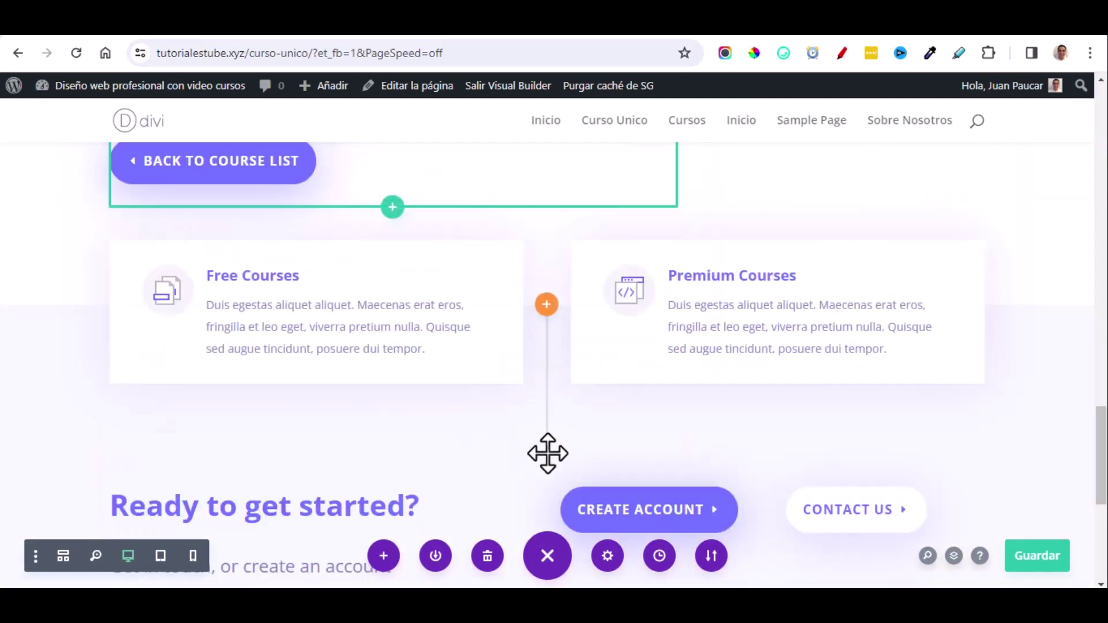
Save the Curso Unico page, exit the Visual Builder and review the published page down to its "Ready to get started?" section.
scroll(656, 405, up, 2)
scroll(698, 418, up, 5)
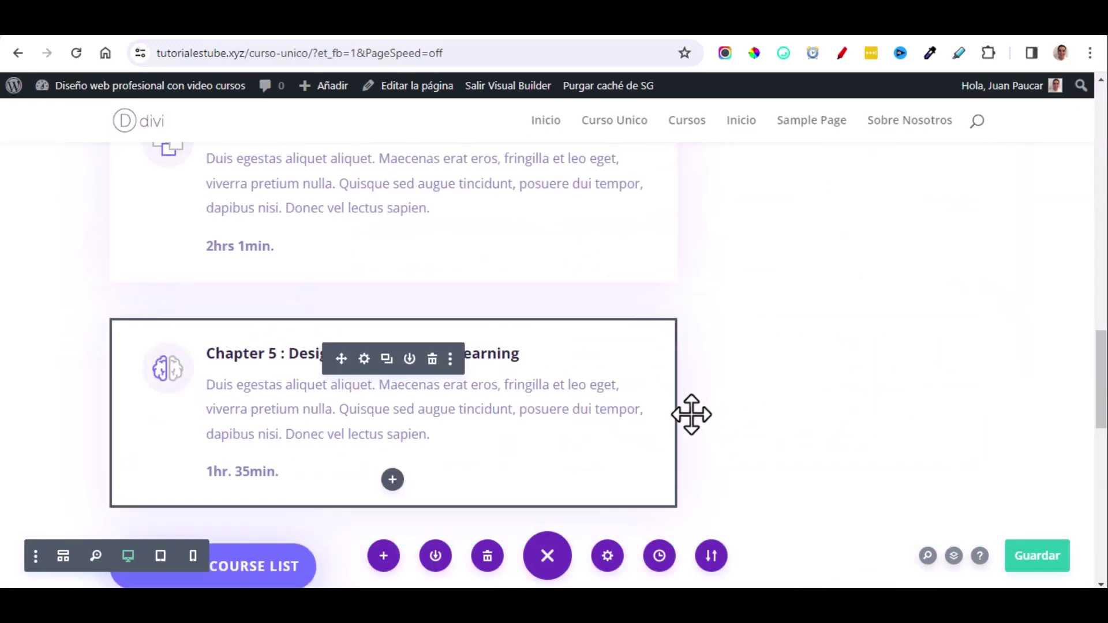
scroll(672, 389, up, 20)
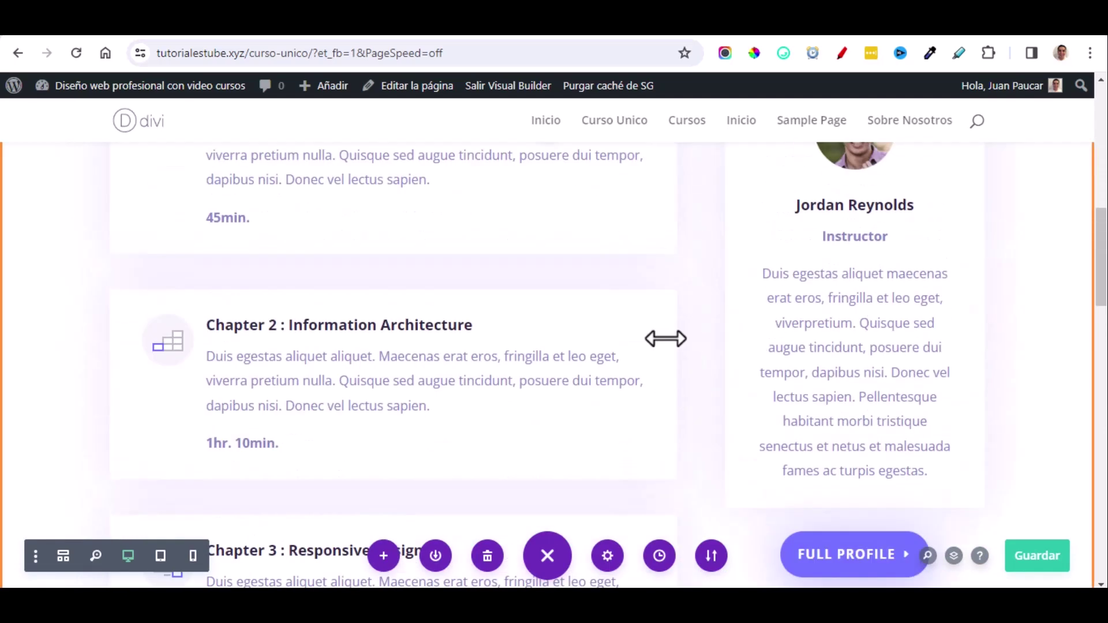
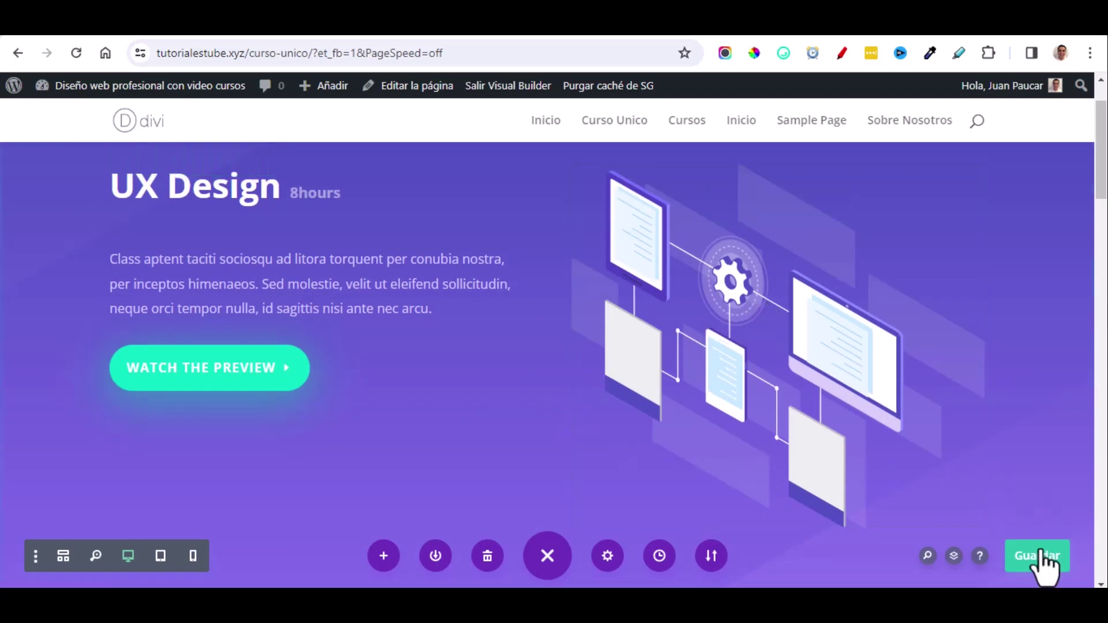
click(1025, 557)
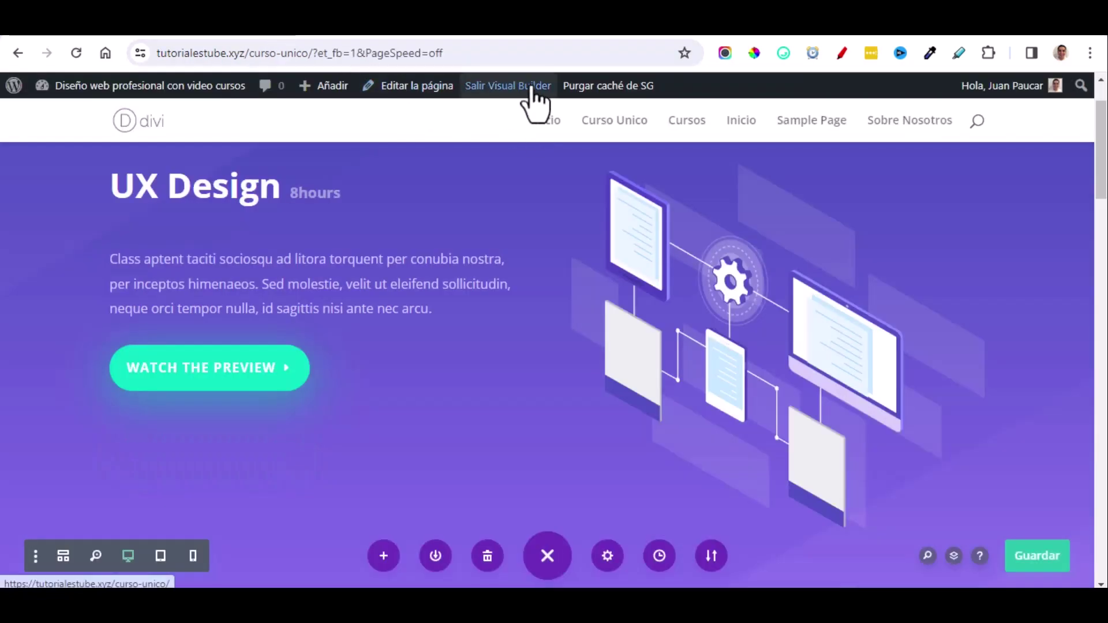
click(530, 86)
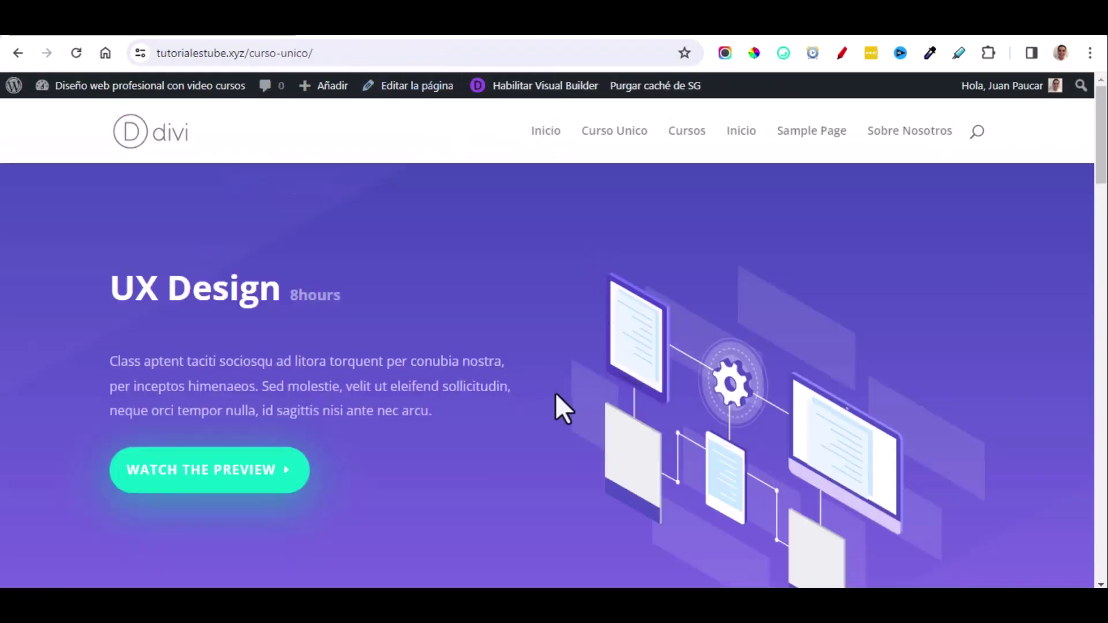
scroll(555, 394, down, 15)
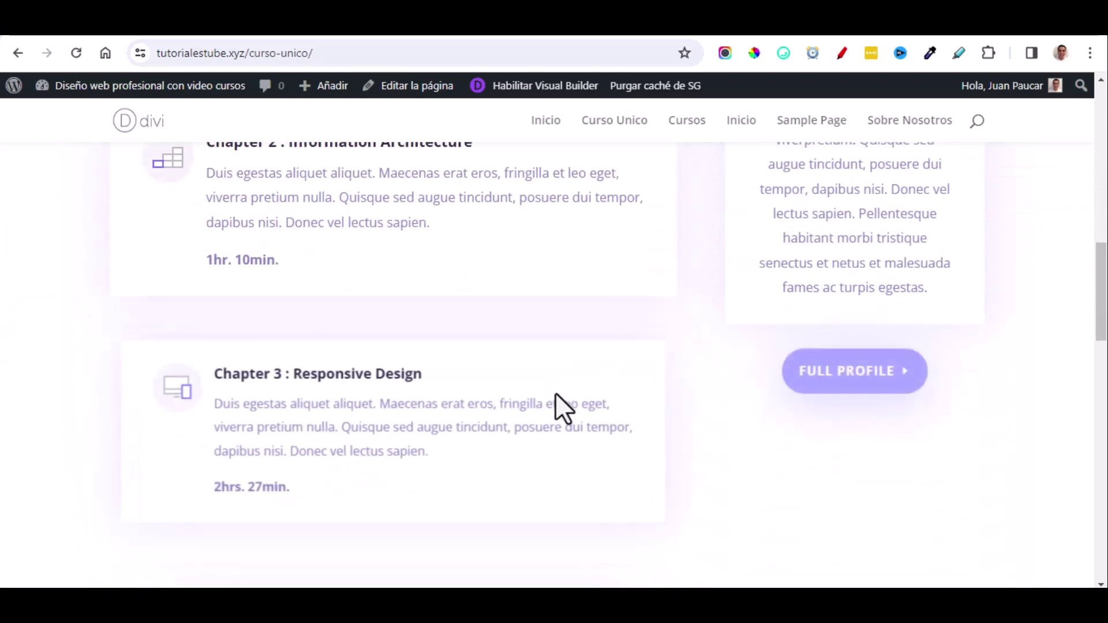
scroll(555, 392, down, 15)
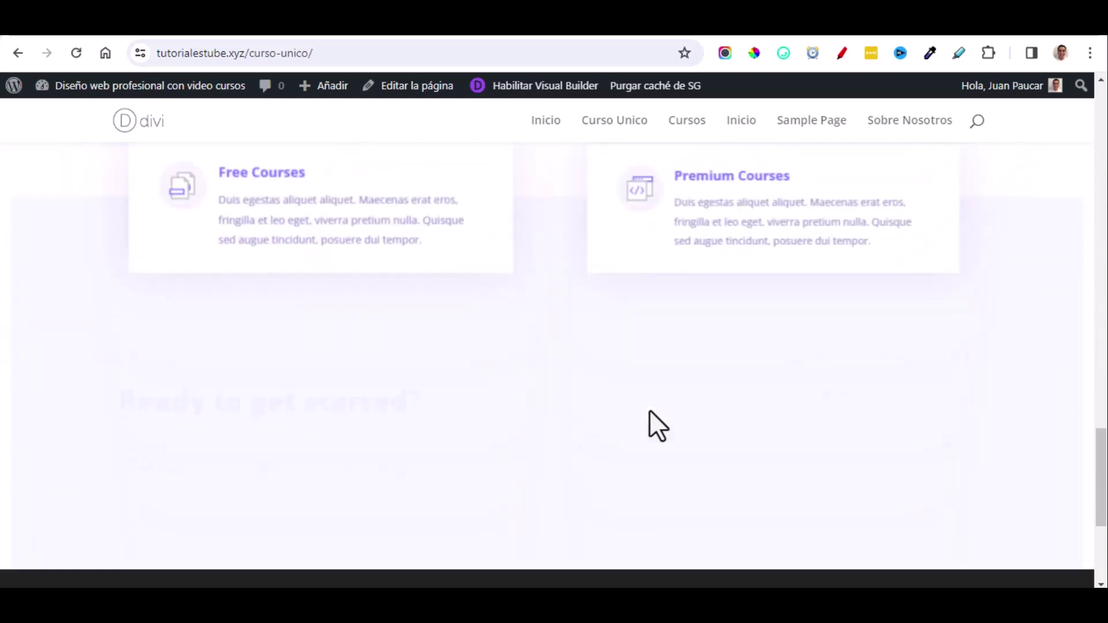
scroll(574, 353, up, 20)
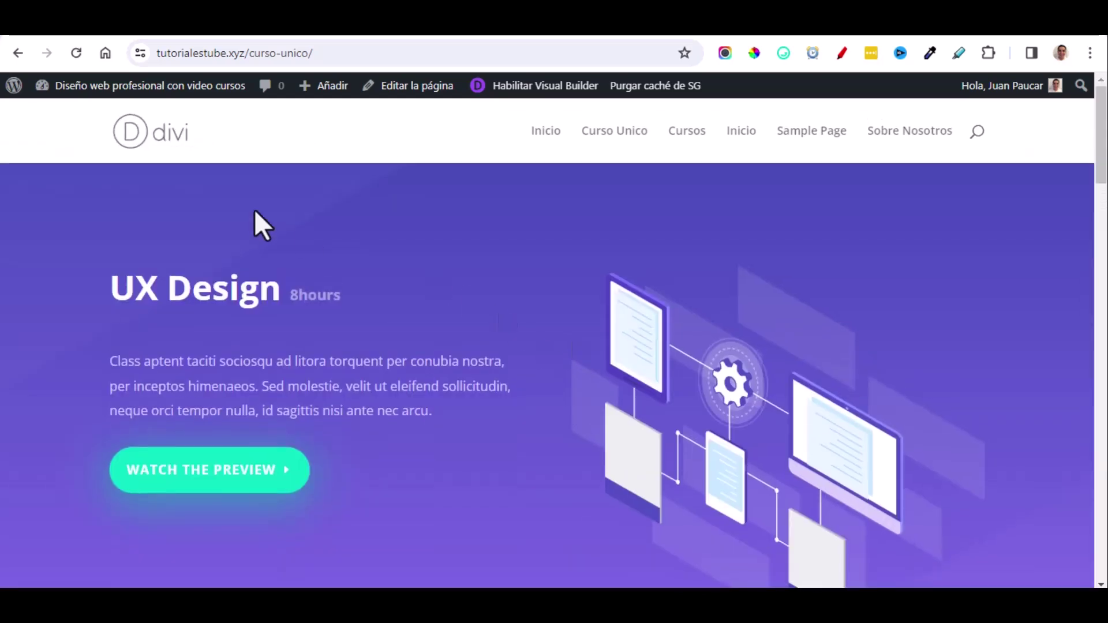
Add a new page titled "Contacto" from the WordPress dashboard and publish it.
click(14, 85)
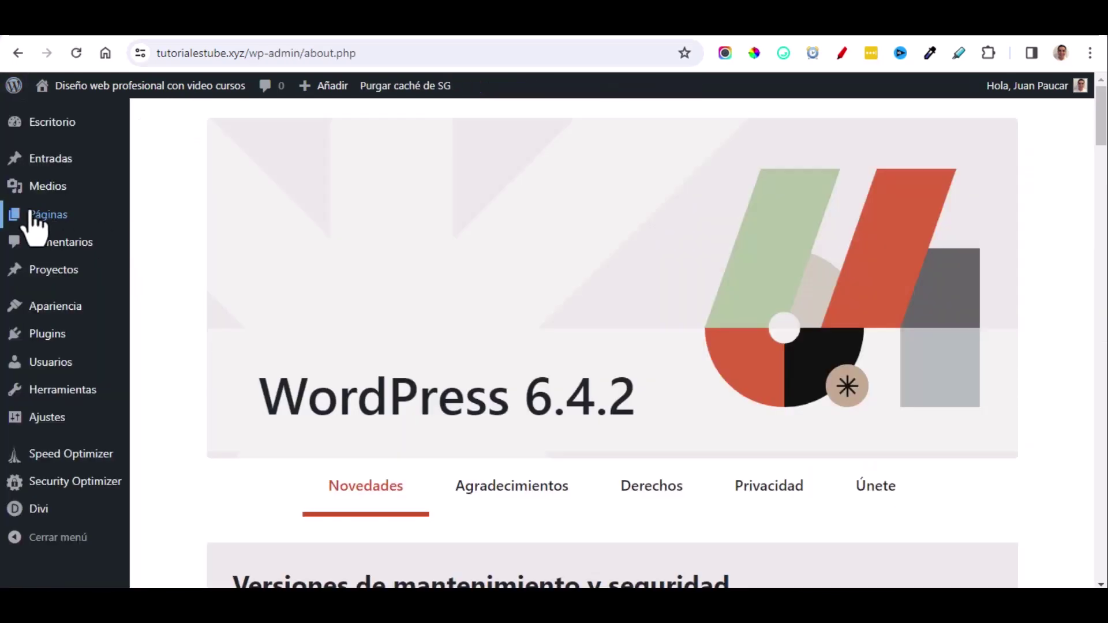
mouse_move(32, 222)
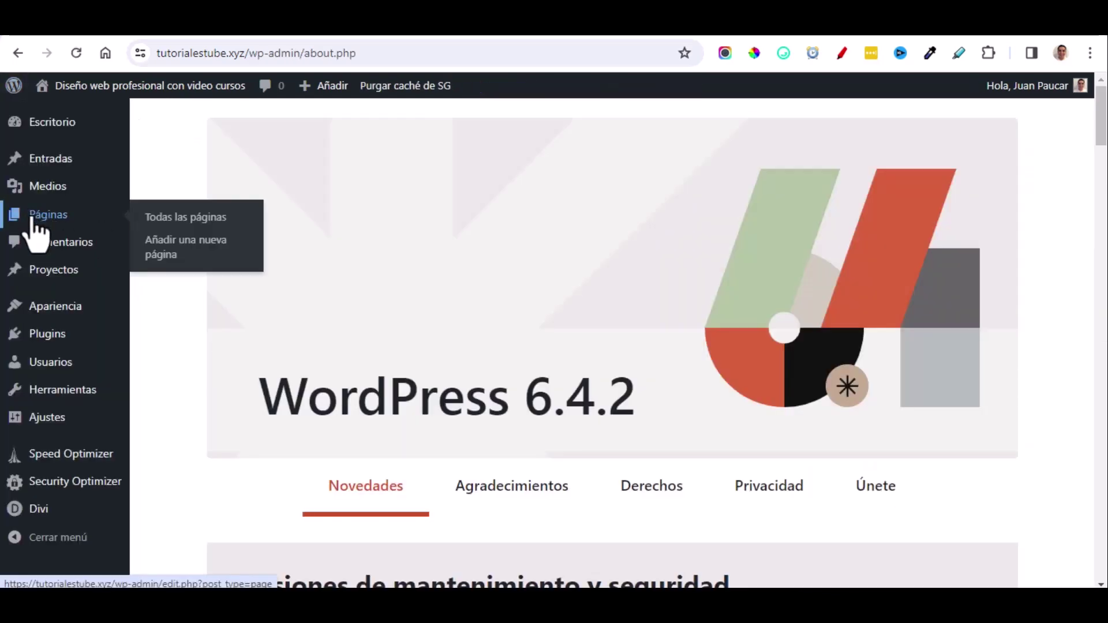
click(182, 254)
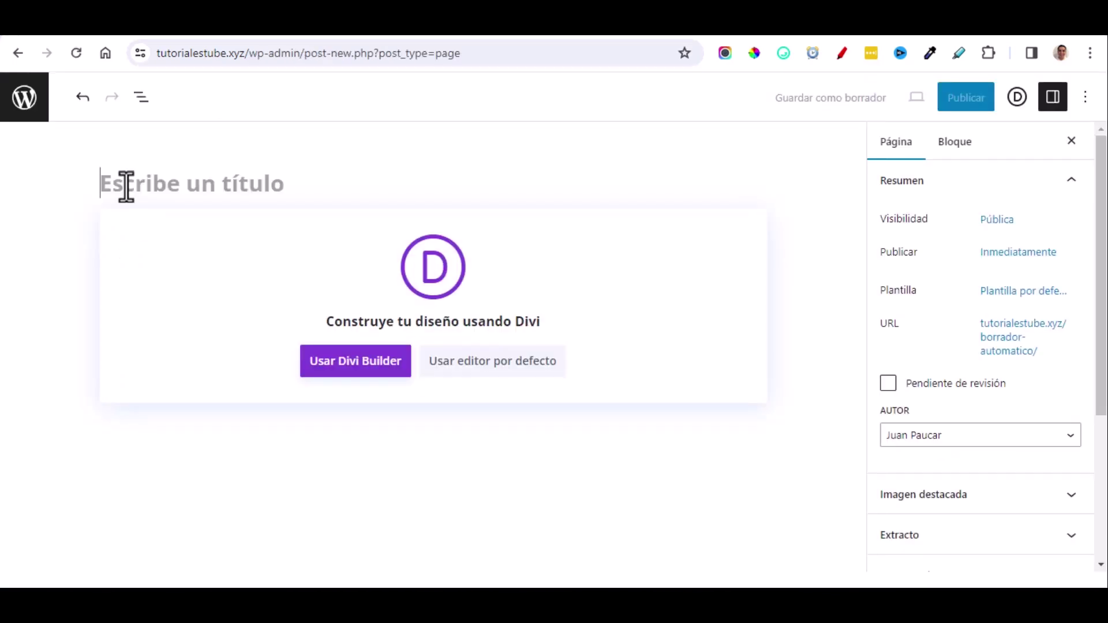
text(Contacto)
click(962, 103)
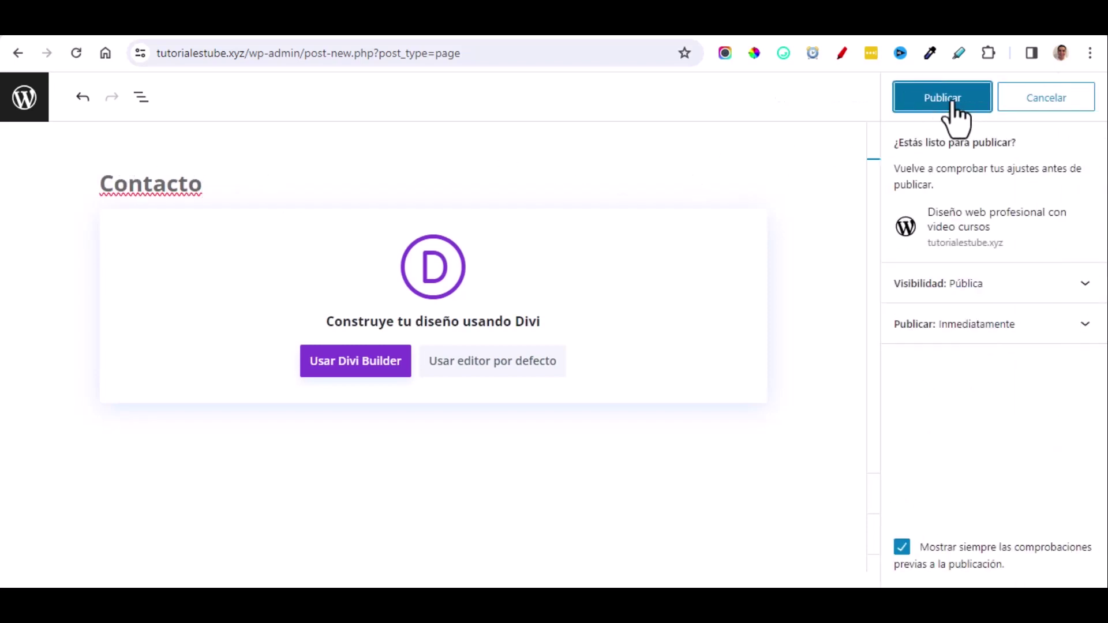
click(949, 104)
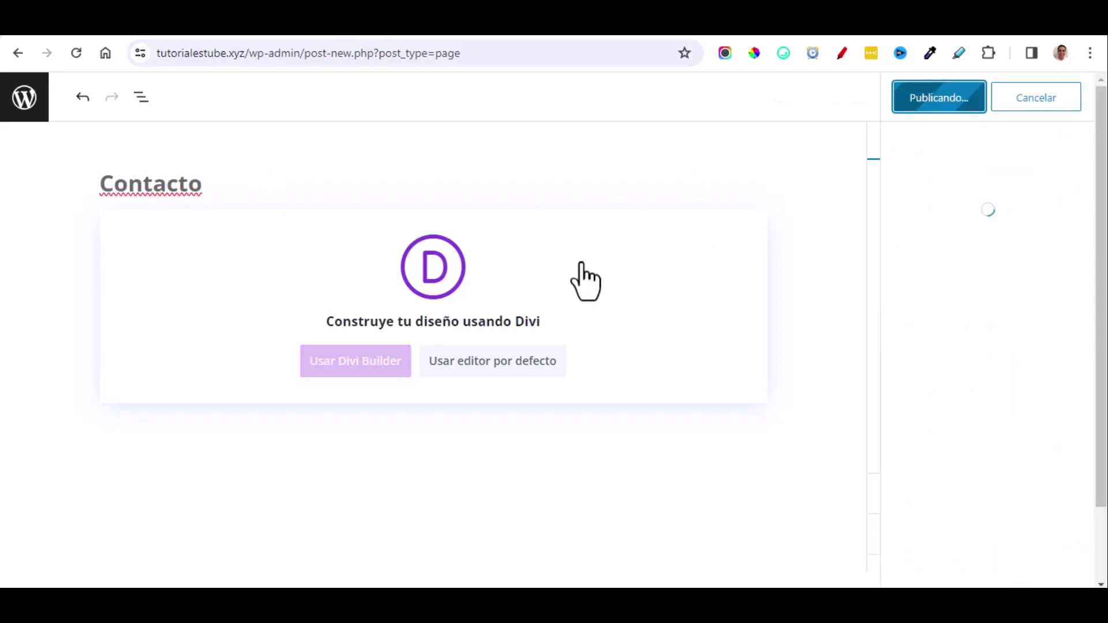
Open the Contacto page in Divi Builder and load the LMS Contact layout from the Learning Management (LMS) pack.
click(364, 370)
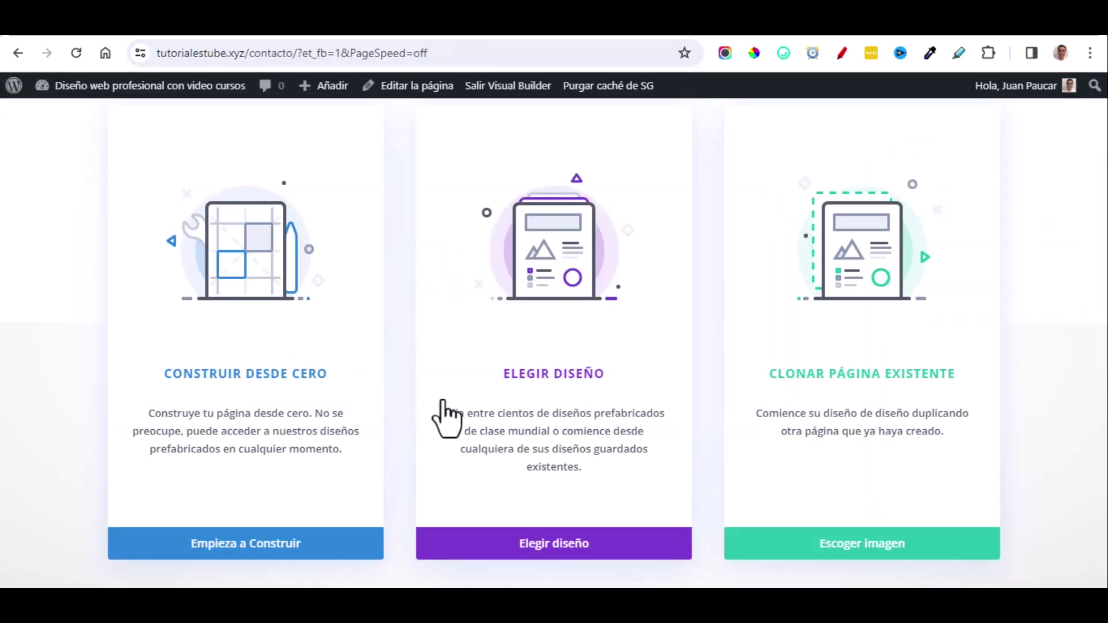
click(563, 543)
scroll(643, 388, down, 10)
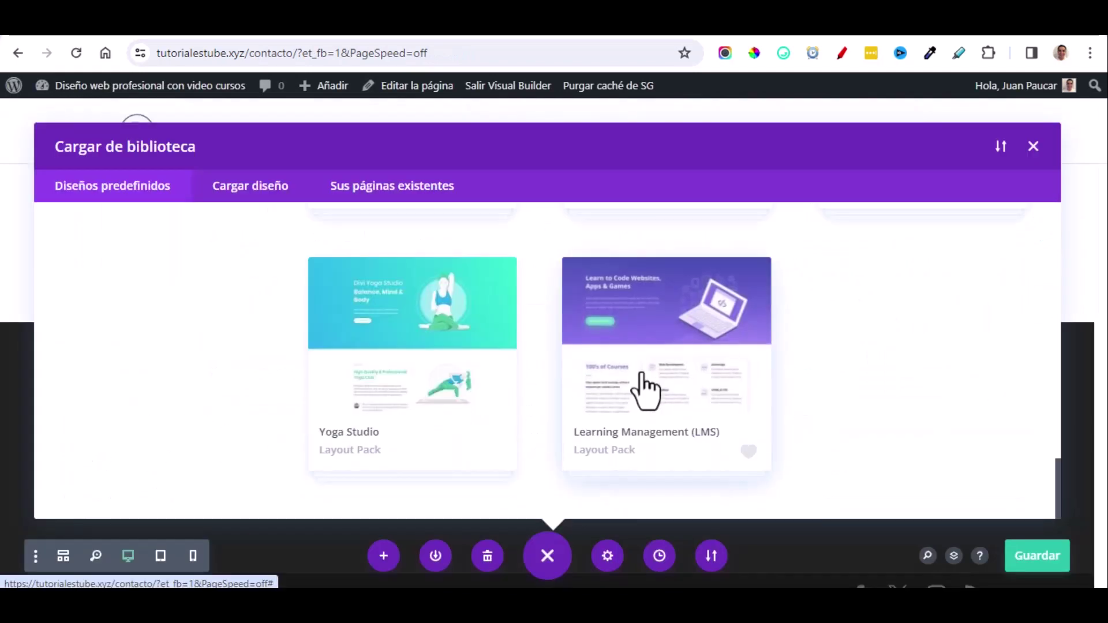
click(680, 398)
scroll(676, 384, down, 5)
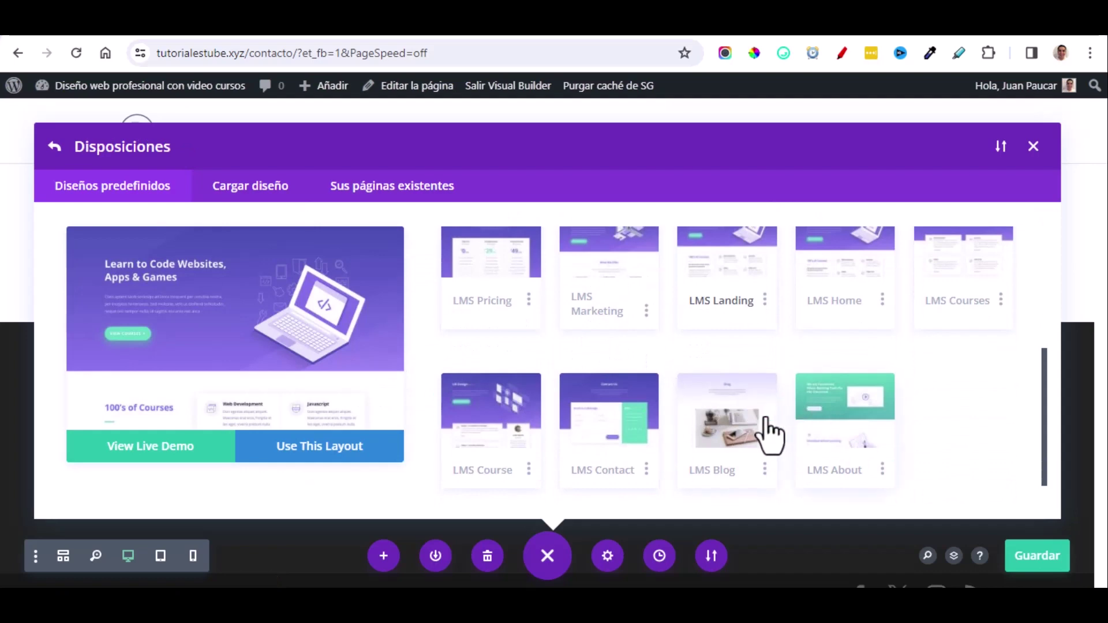
click(609, 444)
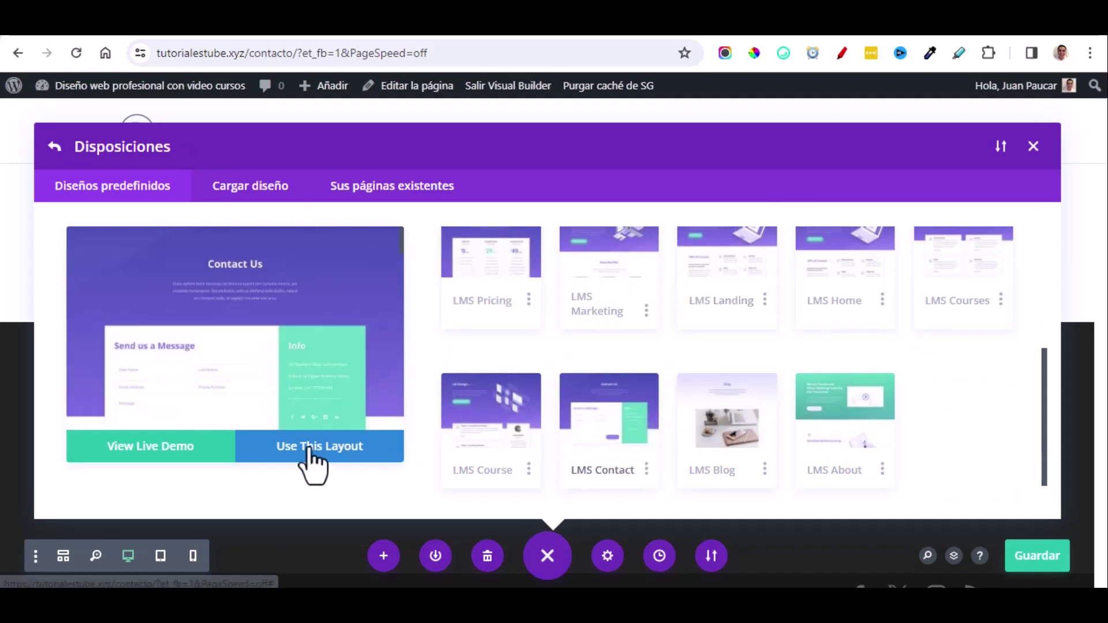
click(352, 465)
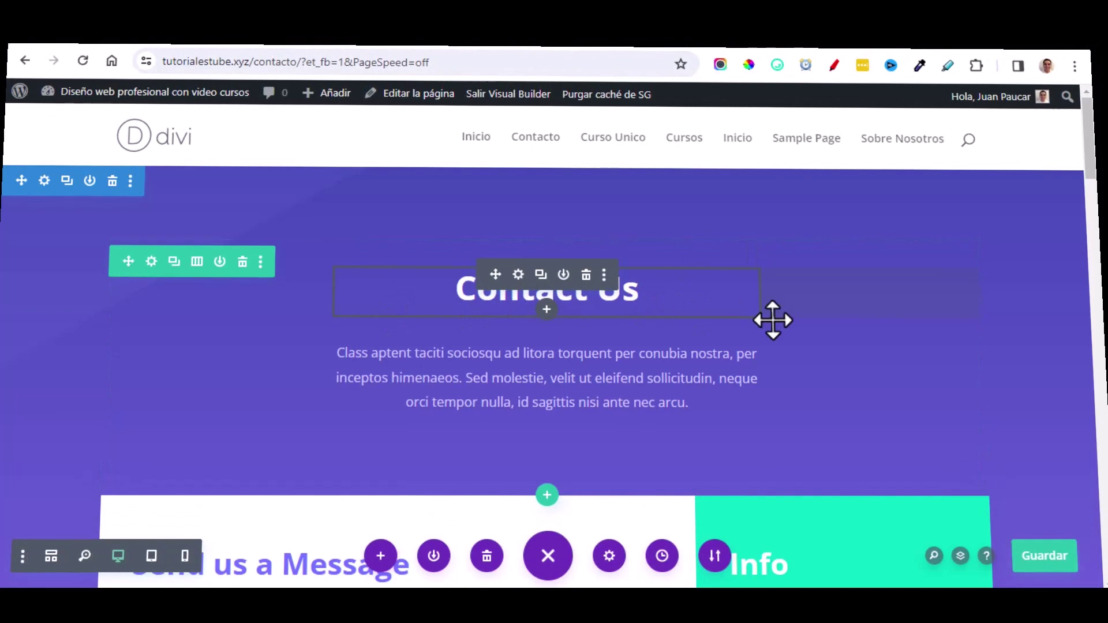
Replace the "Contact Us" heading with "Contactanos" and accept the change.
click(517, 276)
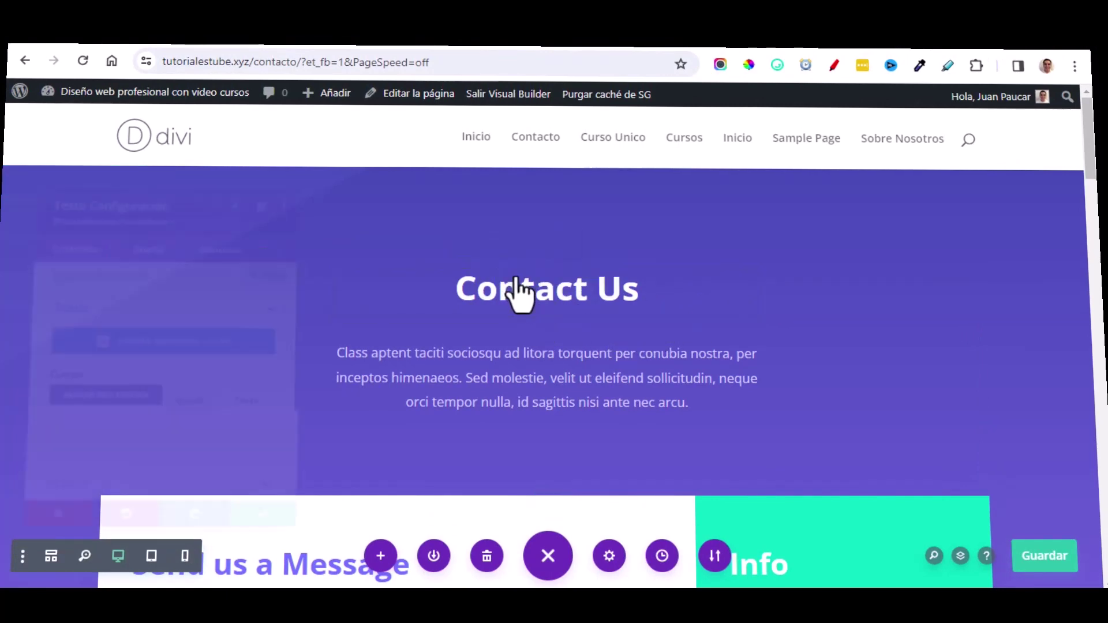
scroll(173, 439, down, 2)
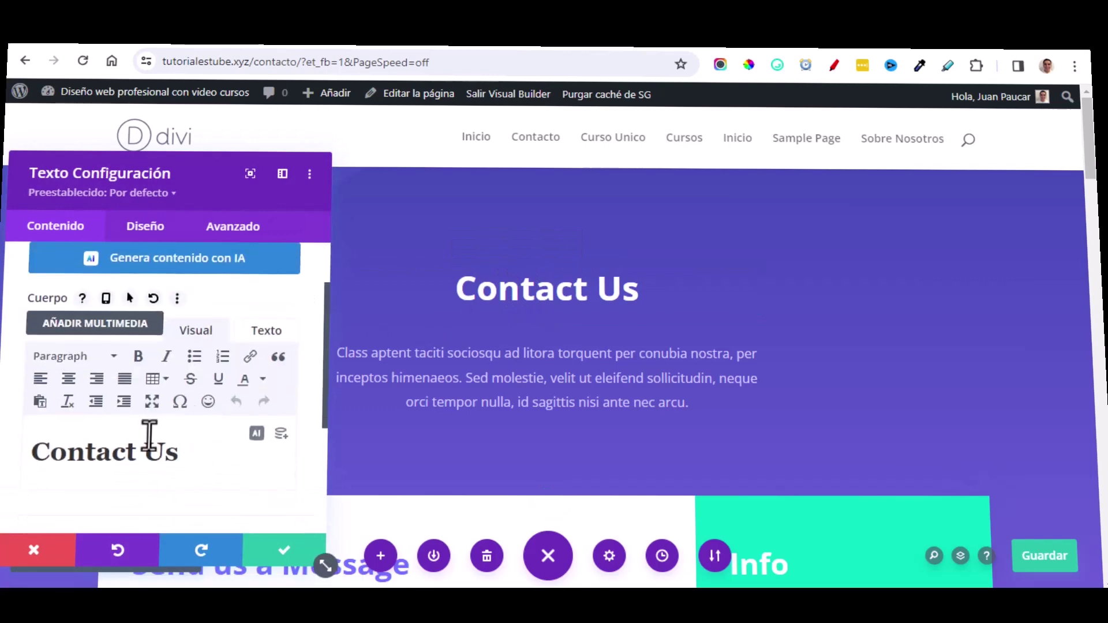
text(Contactanos)
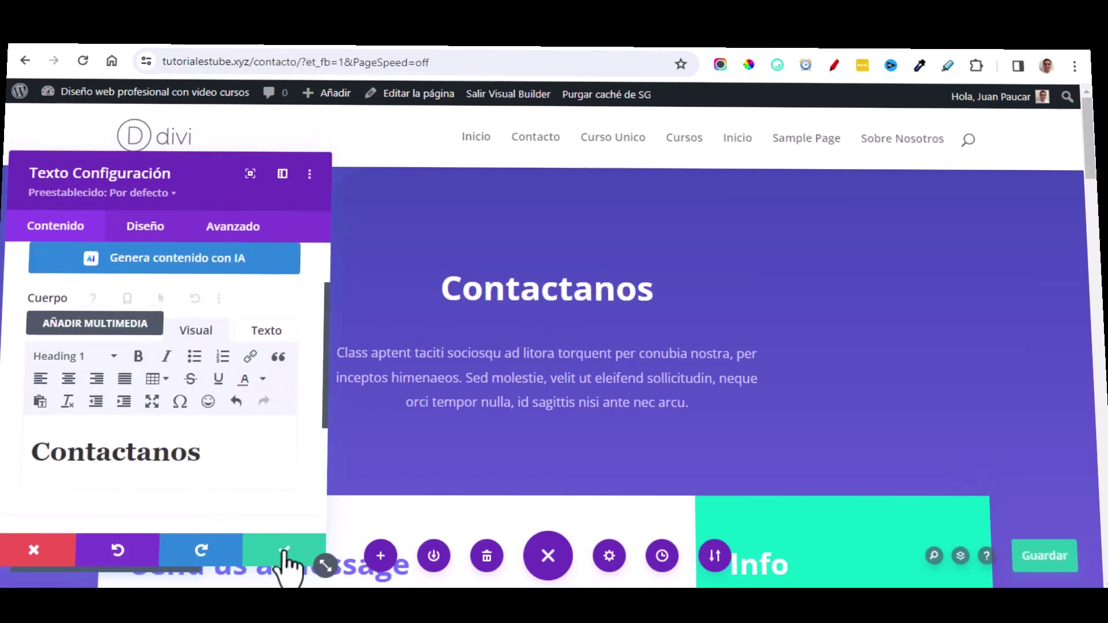
click(289, 553)
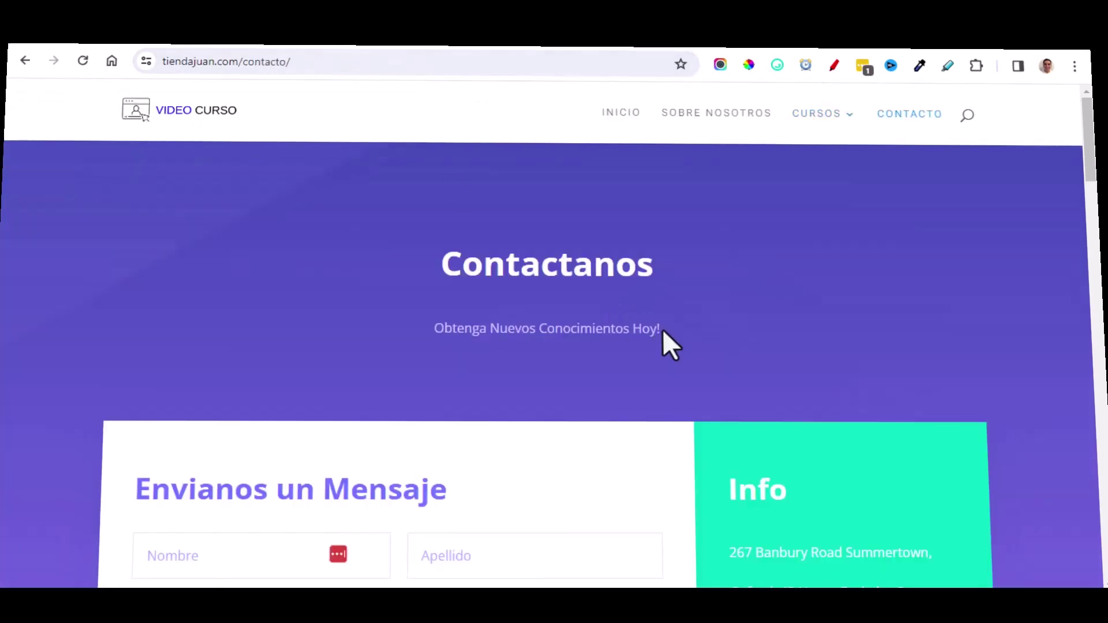
Replace the placeholder paragraph under the main heading with "Obtenga Nuevos Conocimientos Hoy!" copied from the reference site's contact page.
drag(661, 332, 515, 345)
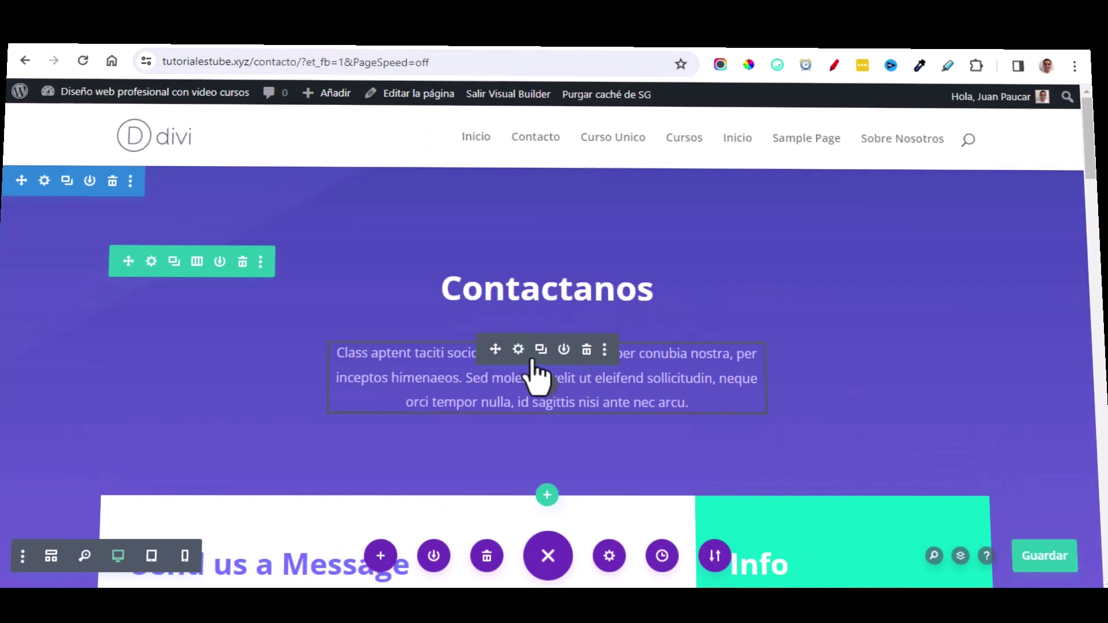
click(518, 349)
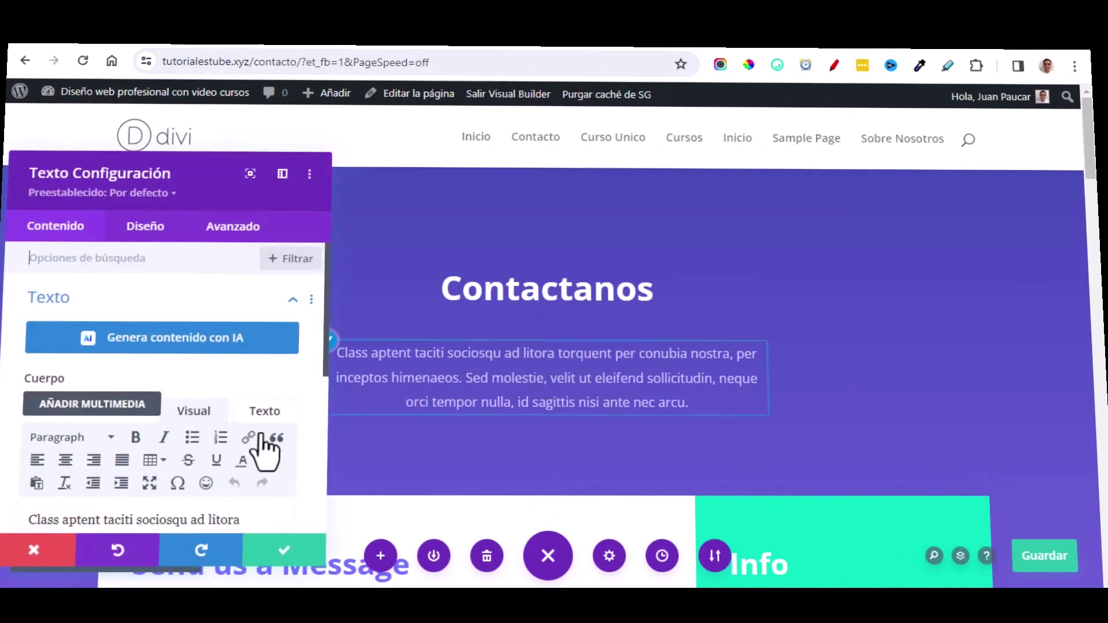
scroll(265, 449, down, 3)
drag(184, 430, 32, 362)
text(Obtenga Nuevos Conocimientos Hoy!)
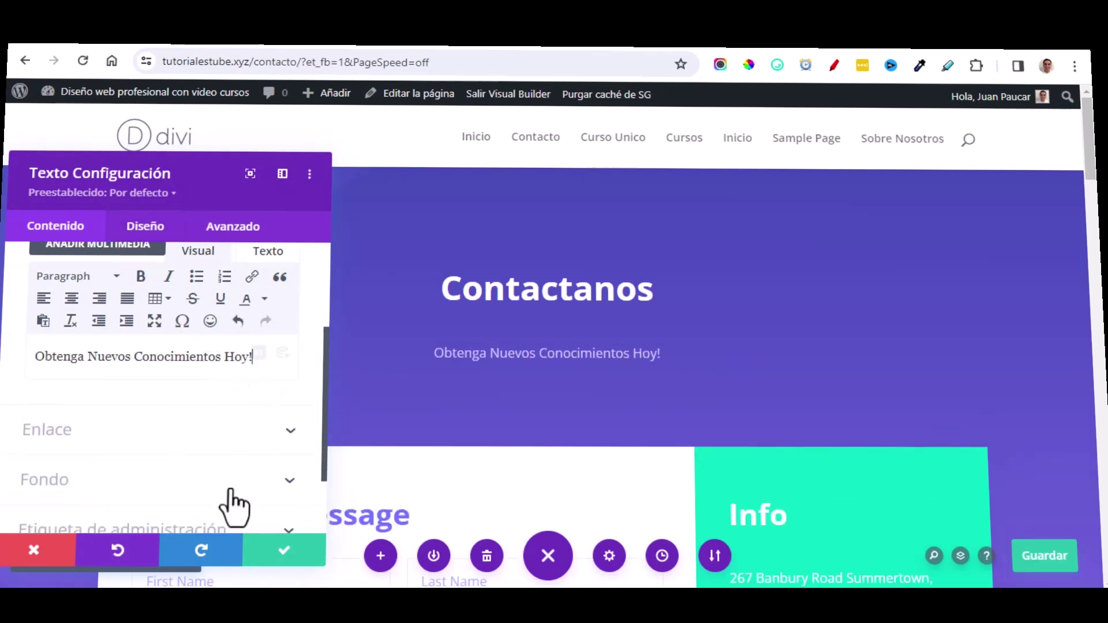
click(283, 553)
Replace the contact form's "Send us a Message" heading with "Envianos un Mensaje" and accept the change.
scroll(574, 389, down, 3)
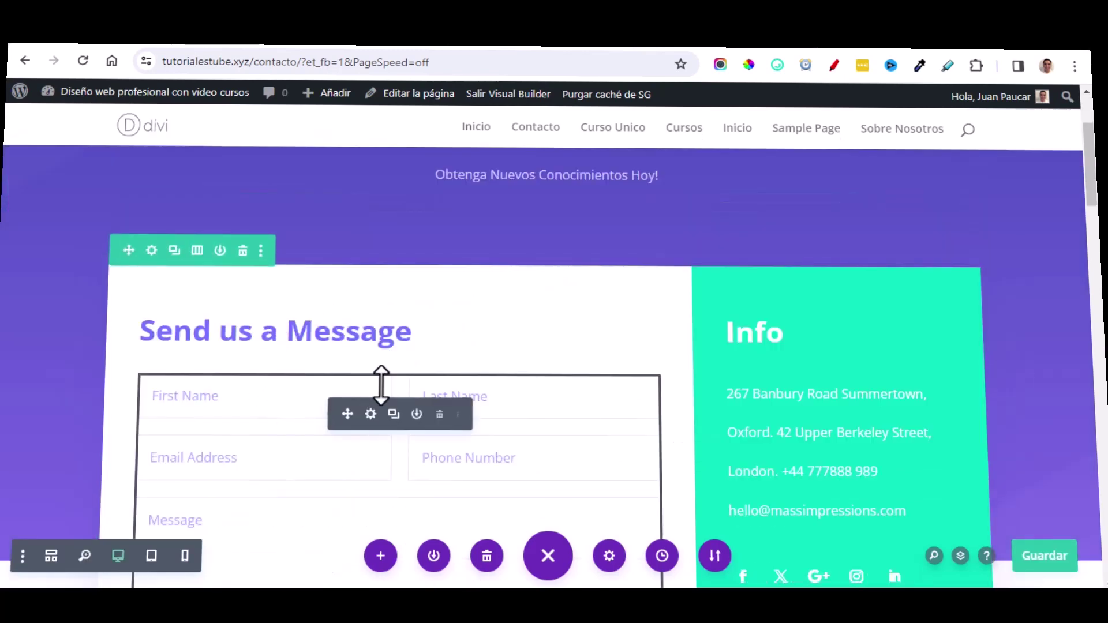
scroll(673, 388, down, 1)
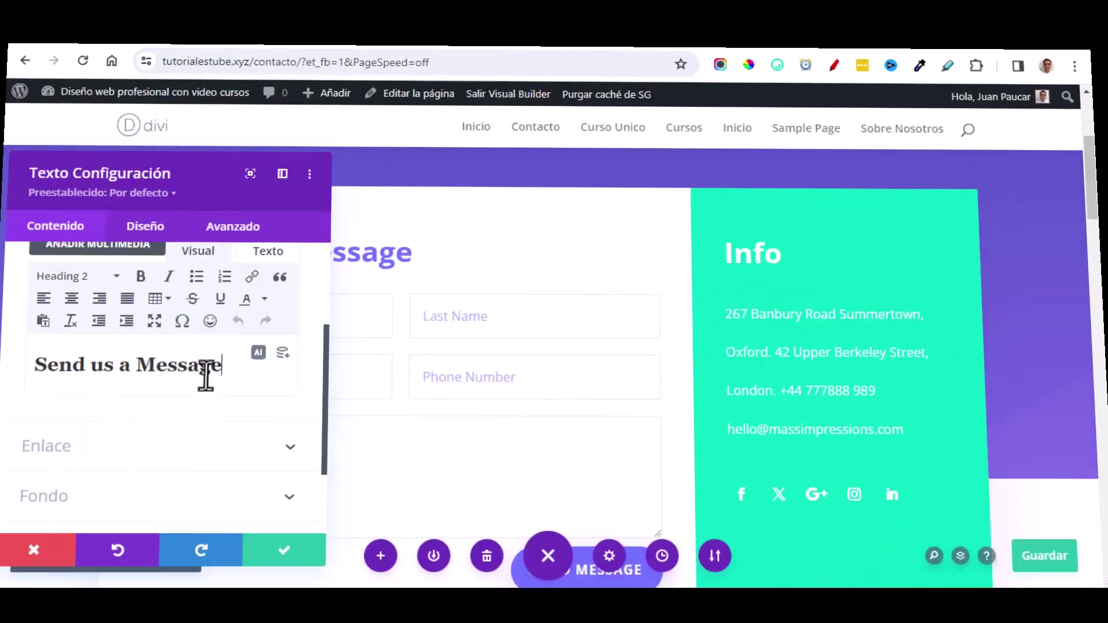
double_click(230, 369)
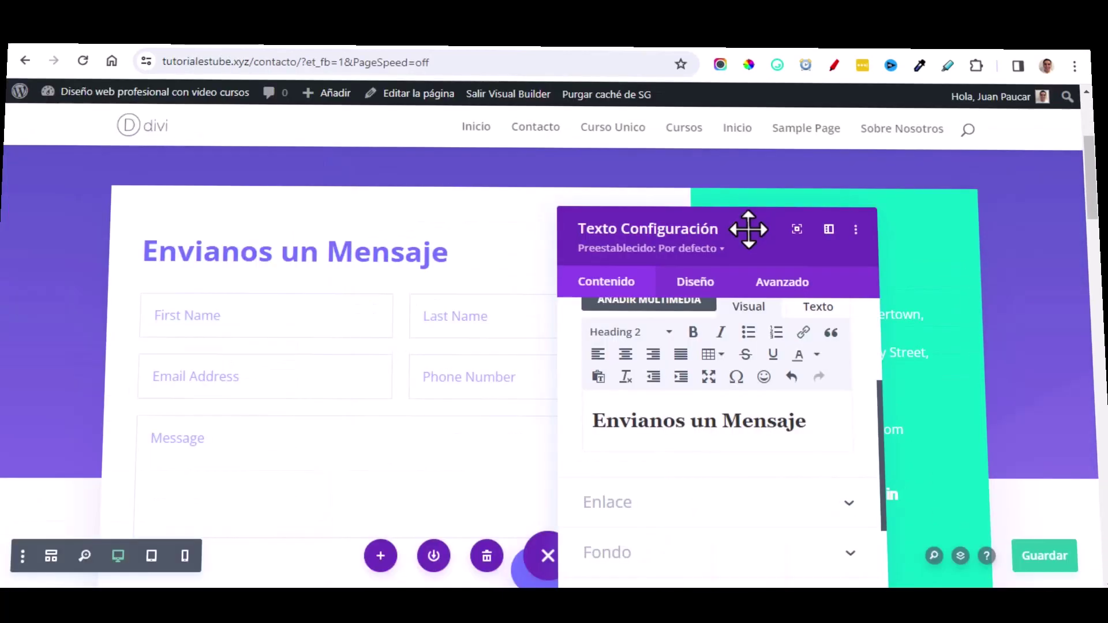
scroll(744, 392, down, 3)
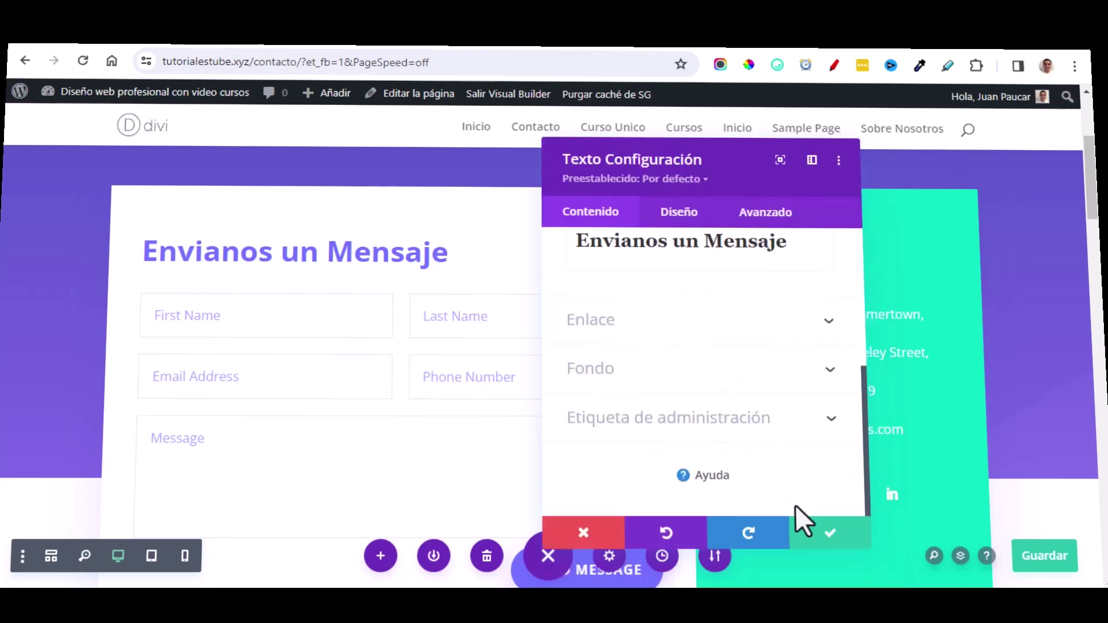
click(830, 536)
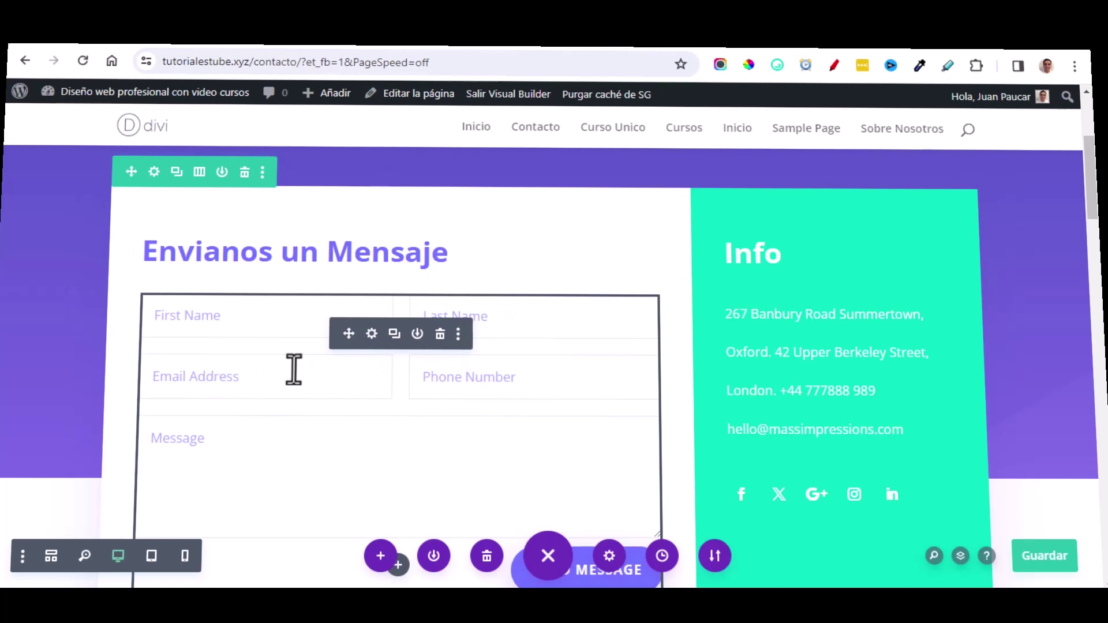
Set the contact form's first-name field ID and title to "Nombre" and accept the field settings.
click(372, 333)
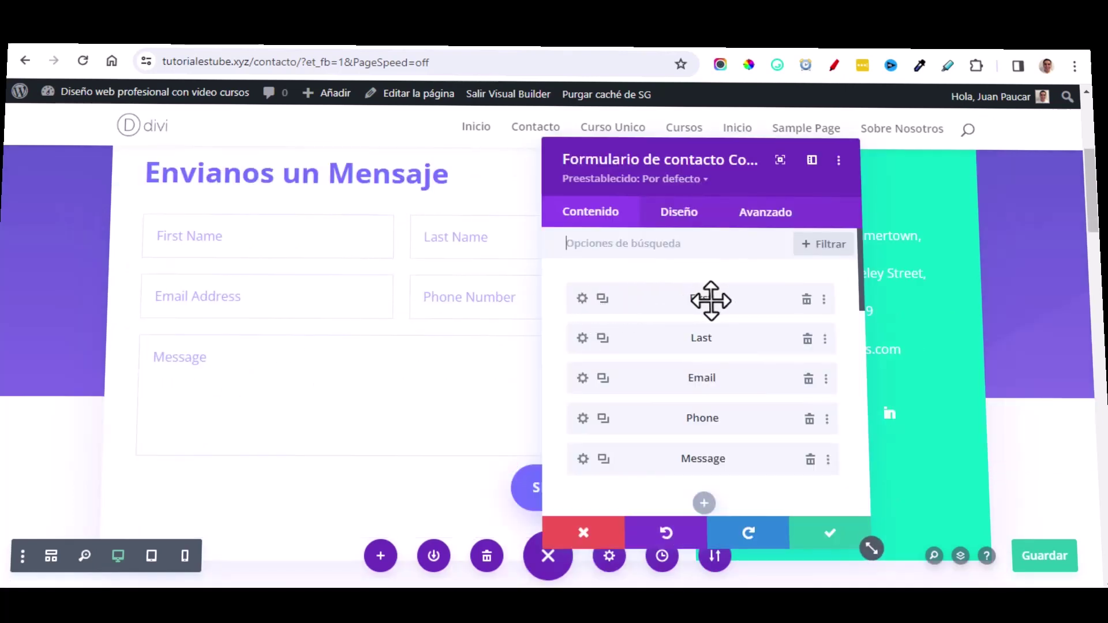
click(582, 299)
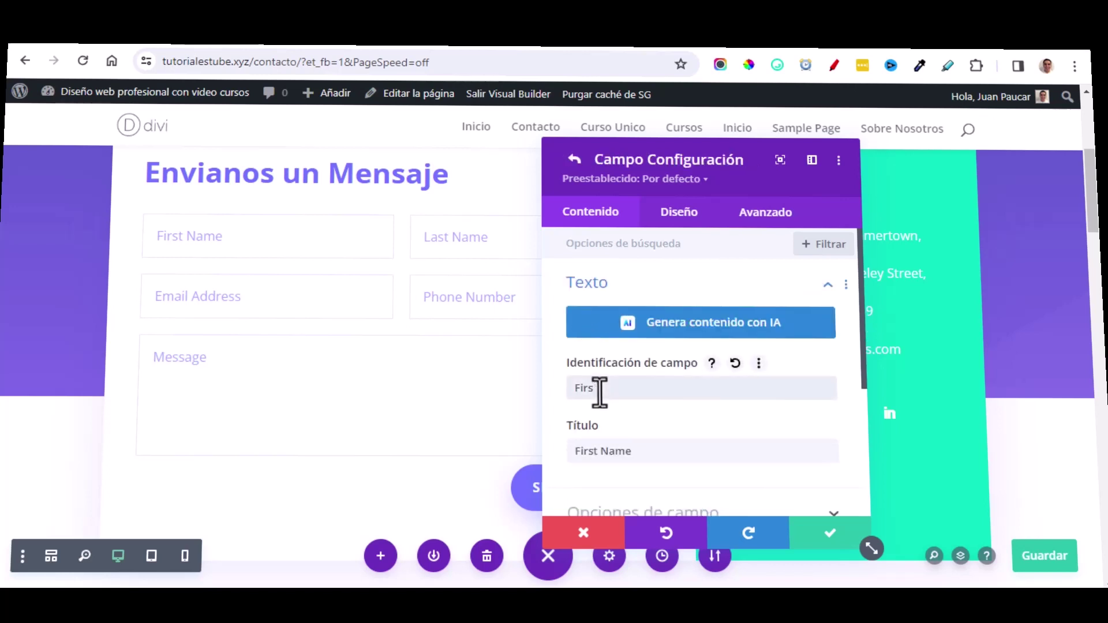
click(650, 454)
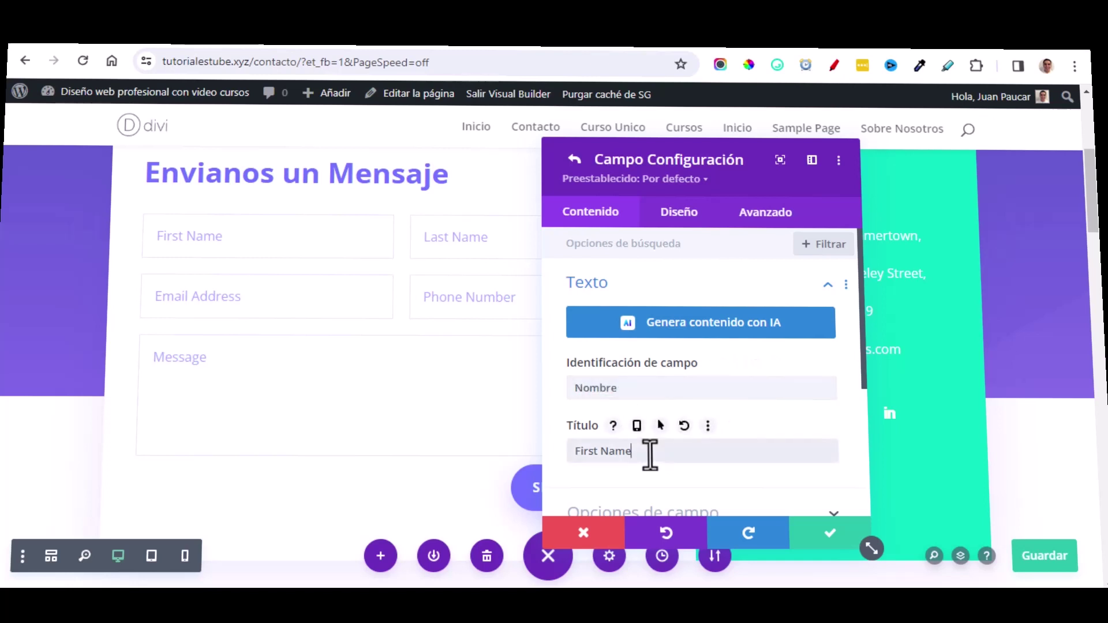
text(Nombre)
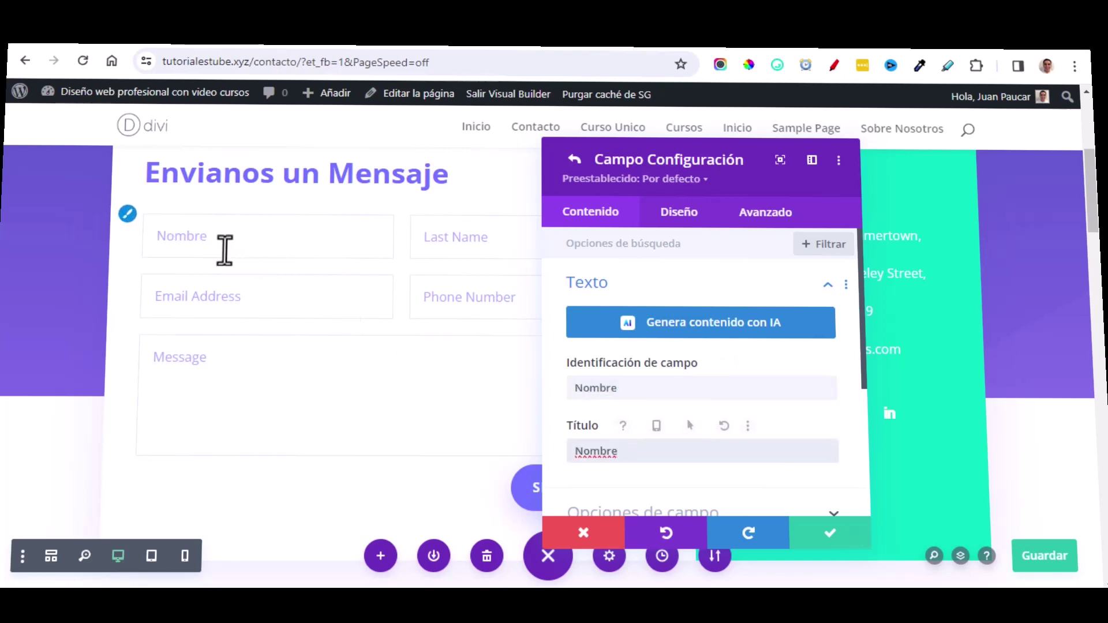
scroll(717, 395, down, 3)
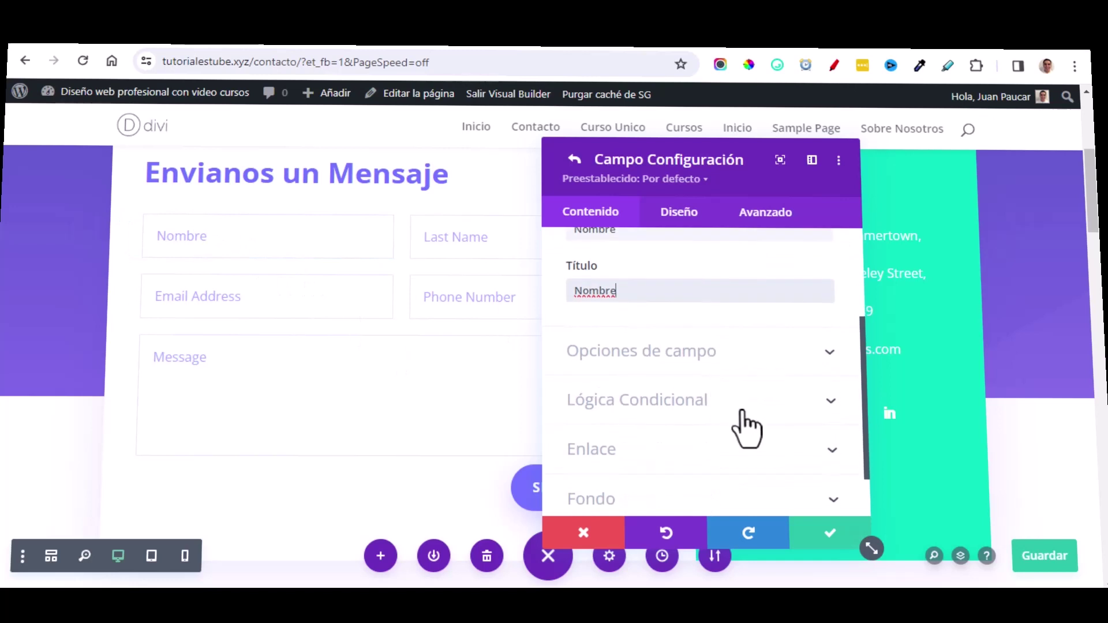
click(831, 536)
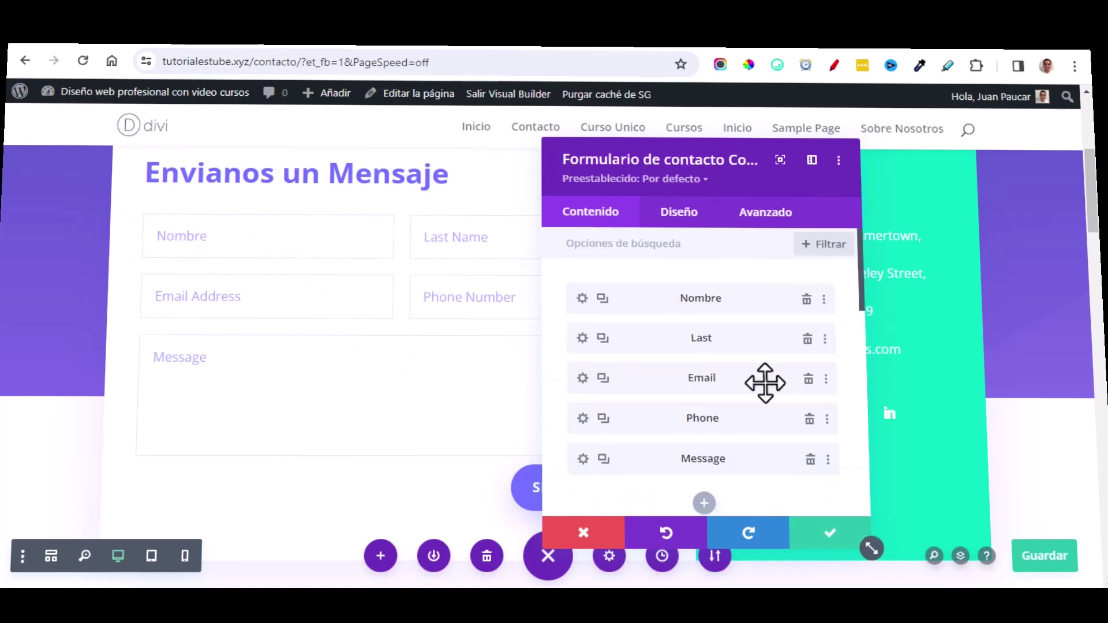
Set the last-name field's ID and title to "Apellido" and accept the field settings.
click(582, 340)
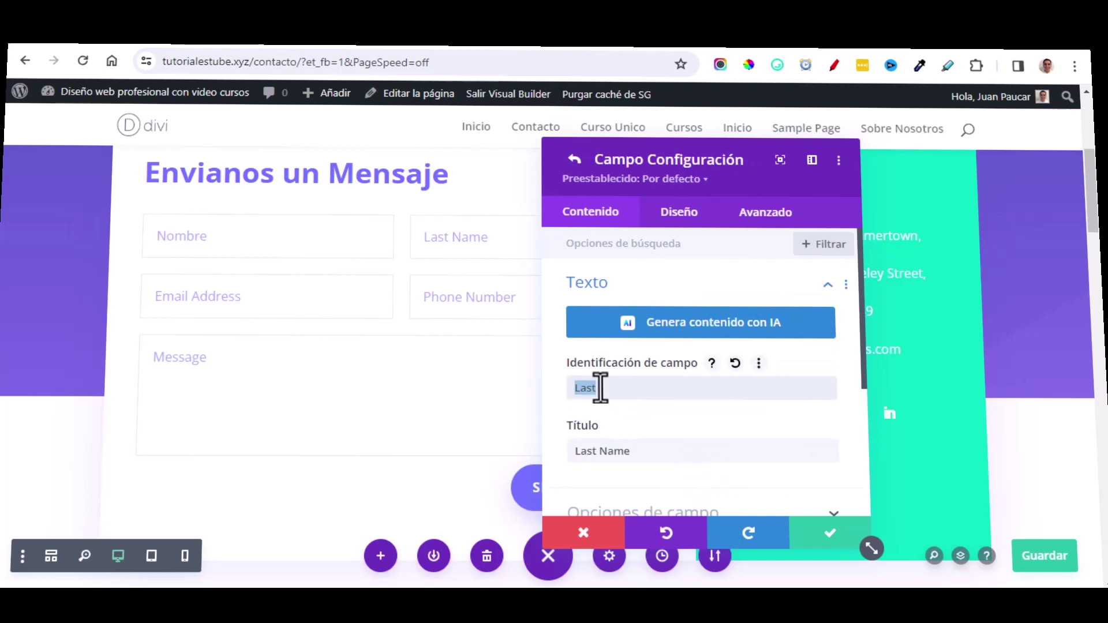
triple_click(603, 451)
text(Apellido)
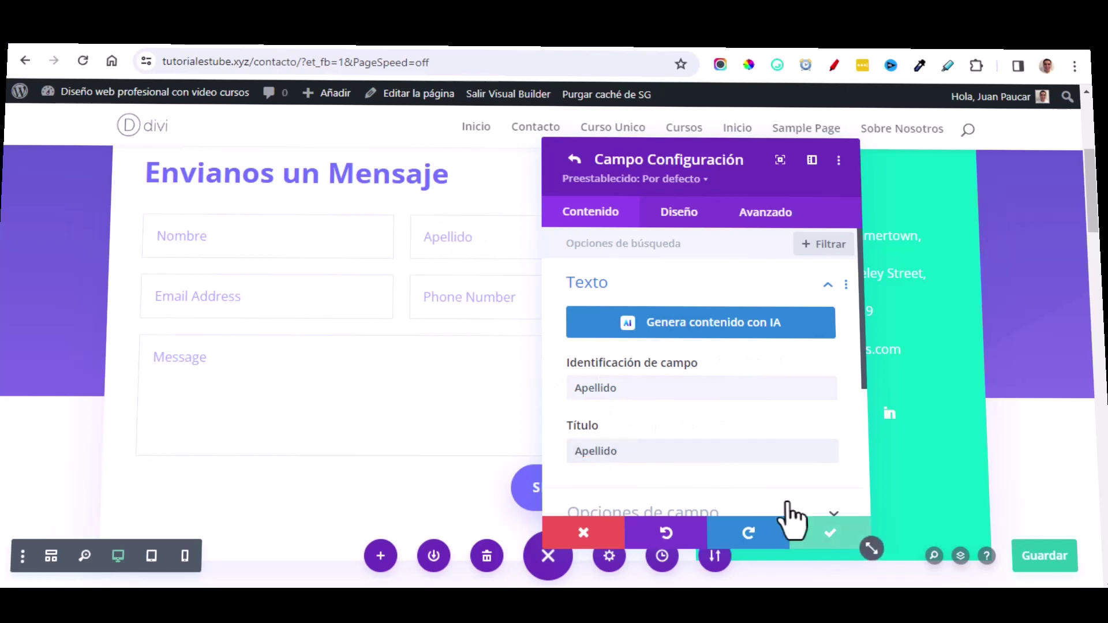
click(795, 525)
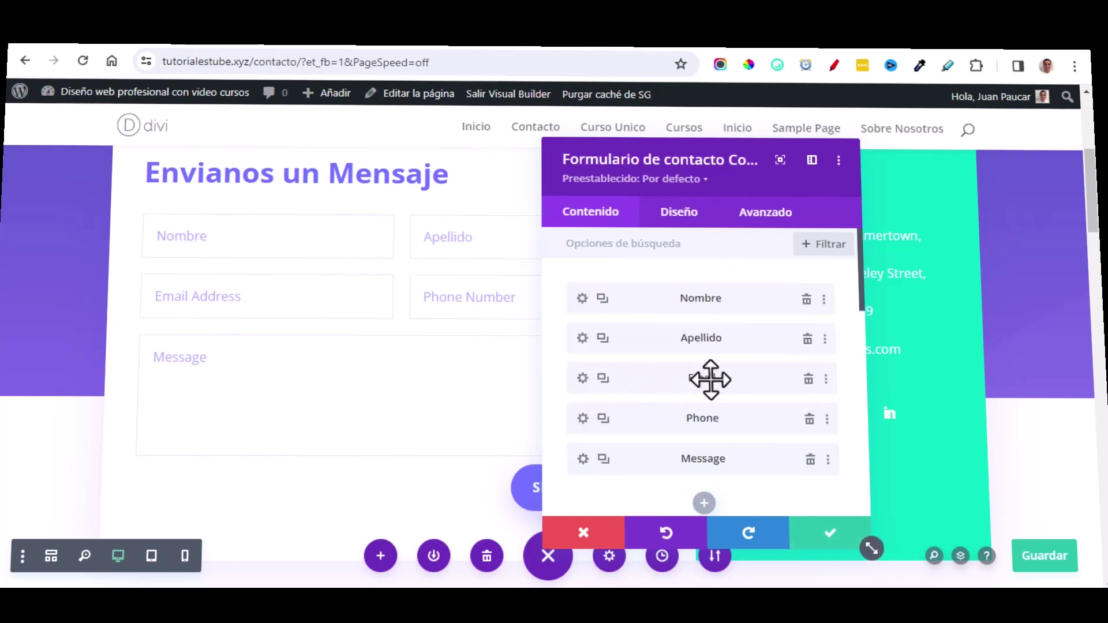
Set the email field's ID and title to "Correo" and accept the field settings.
click(582, 380)
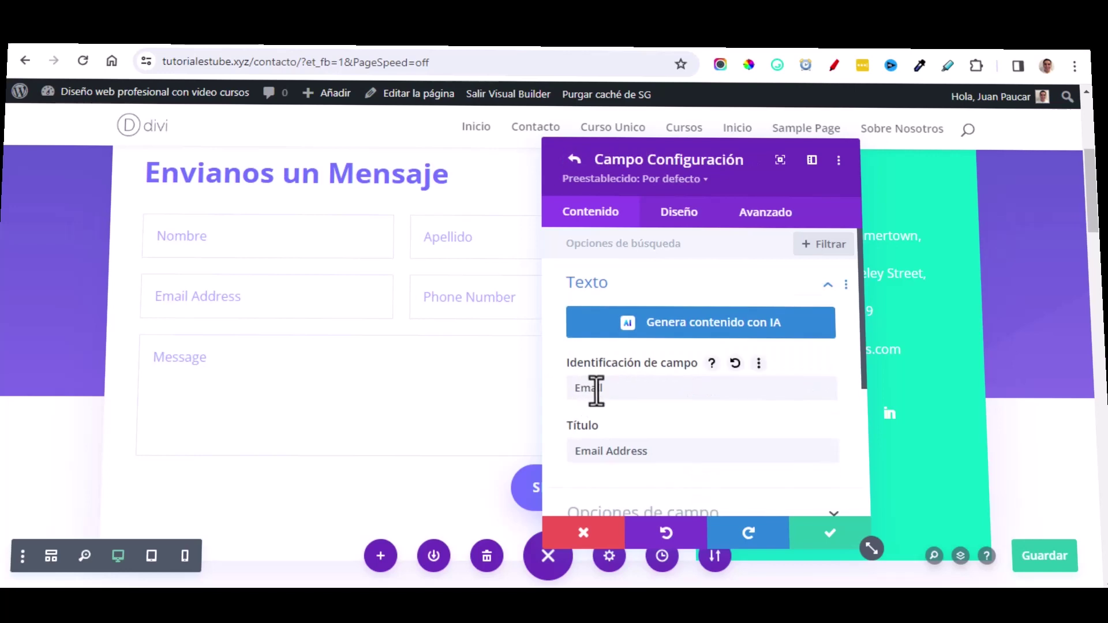
double_click(600, 387)
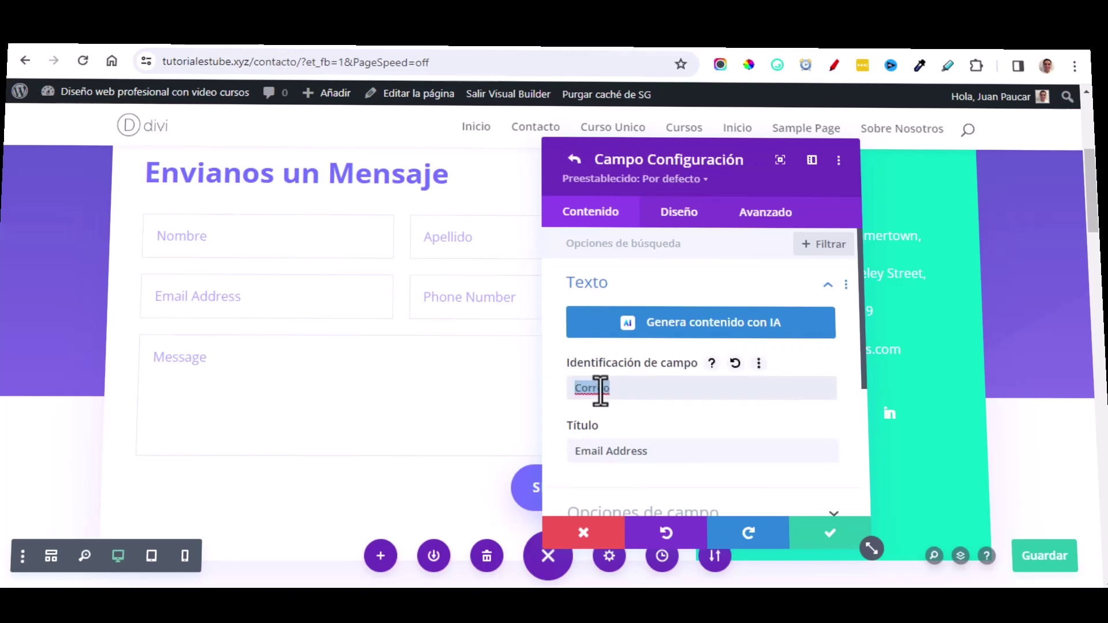
right_click(600, 387)
triple_click(620, 451)
text(Correo)
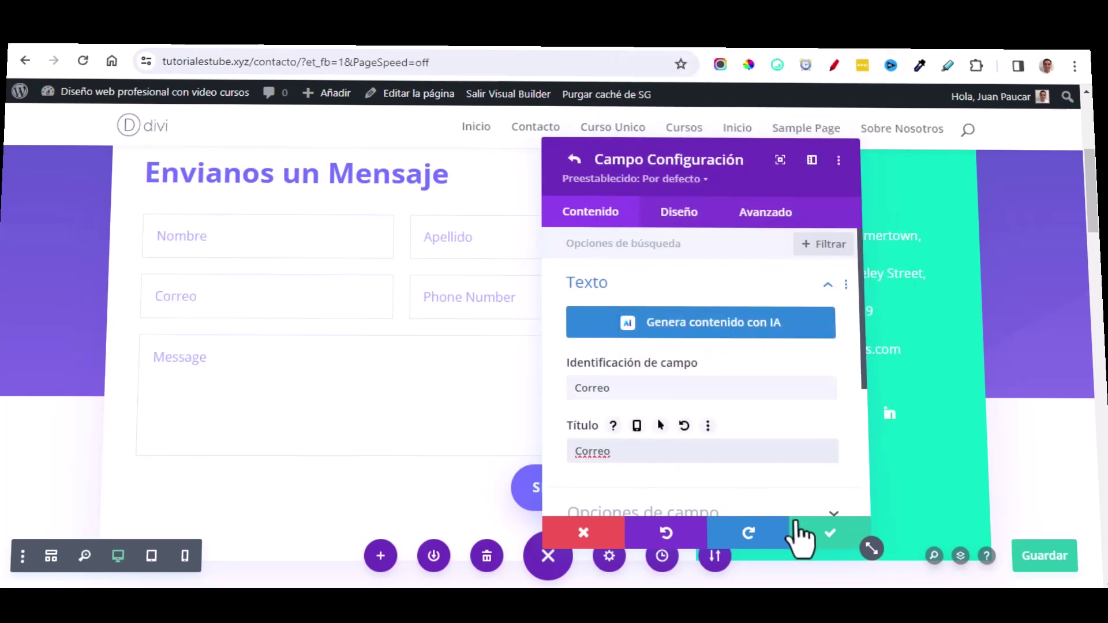
click(815, 537)
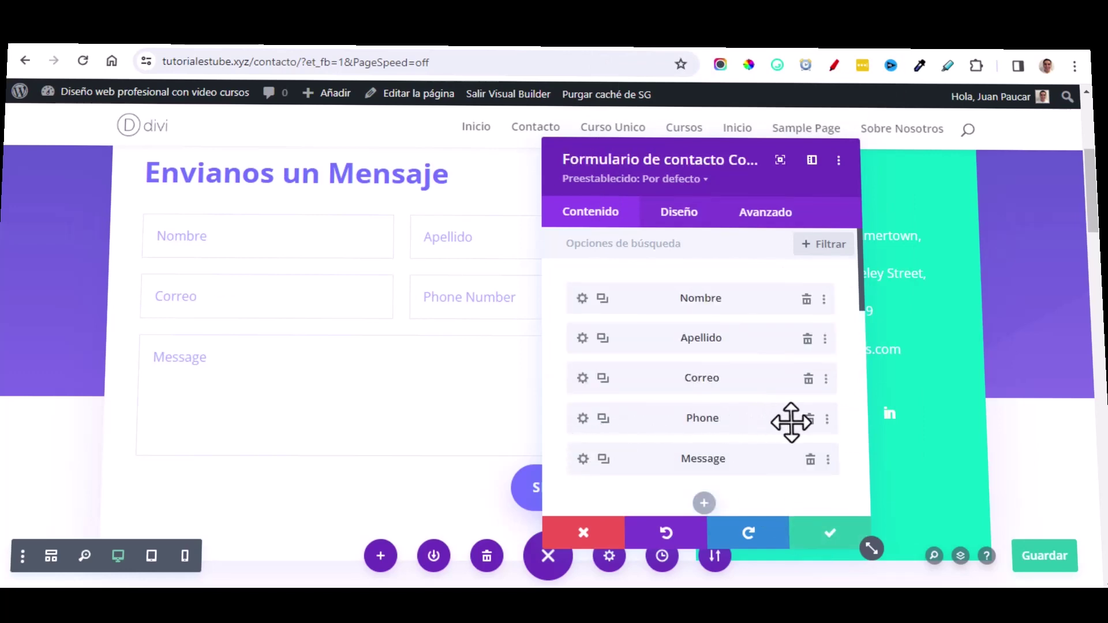
Set the phone field's ID and title to "Telefono" and accept the field settings.
click(582, 418)
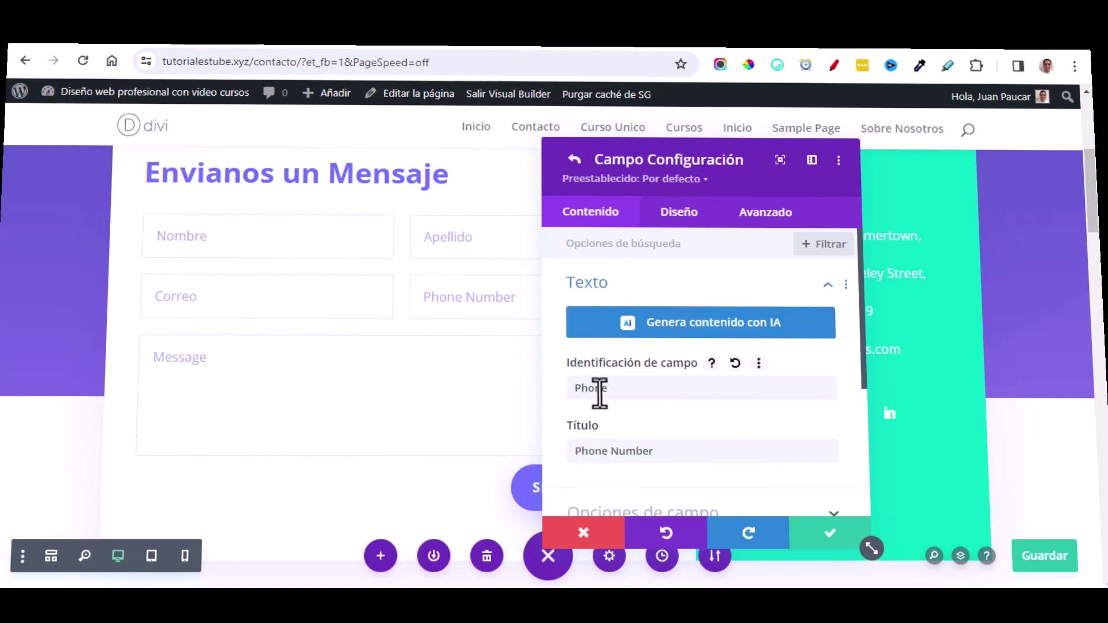
double_click(597, 388)
text(Telefono)
click(638, 452)
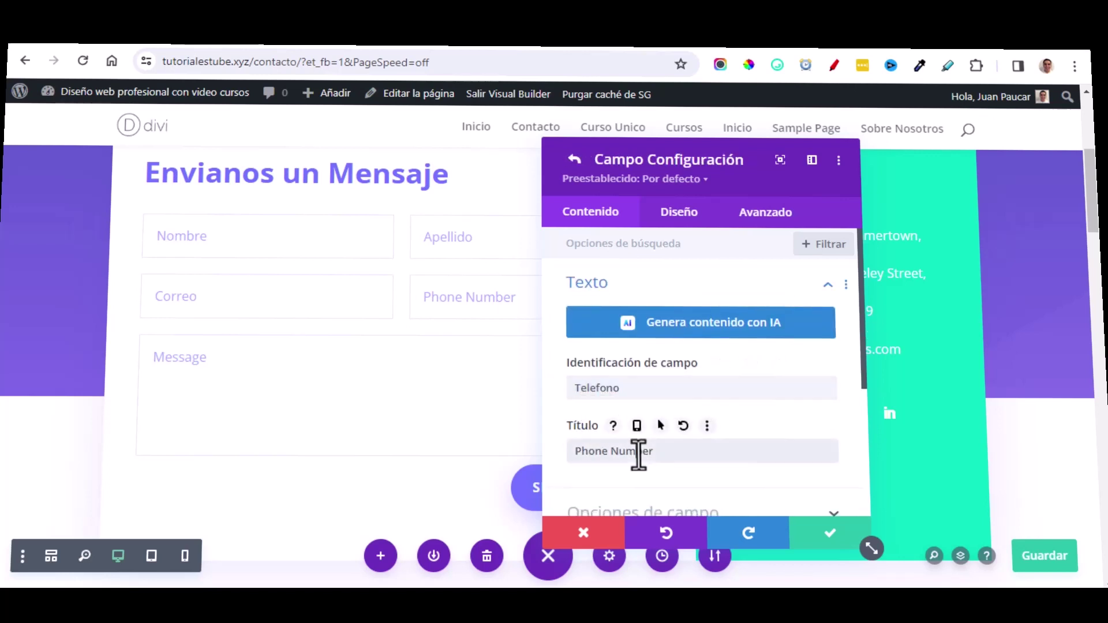
triple_click(638, 452)
text(Telefono)
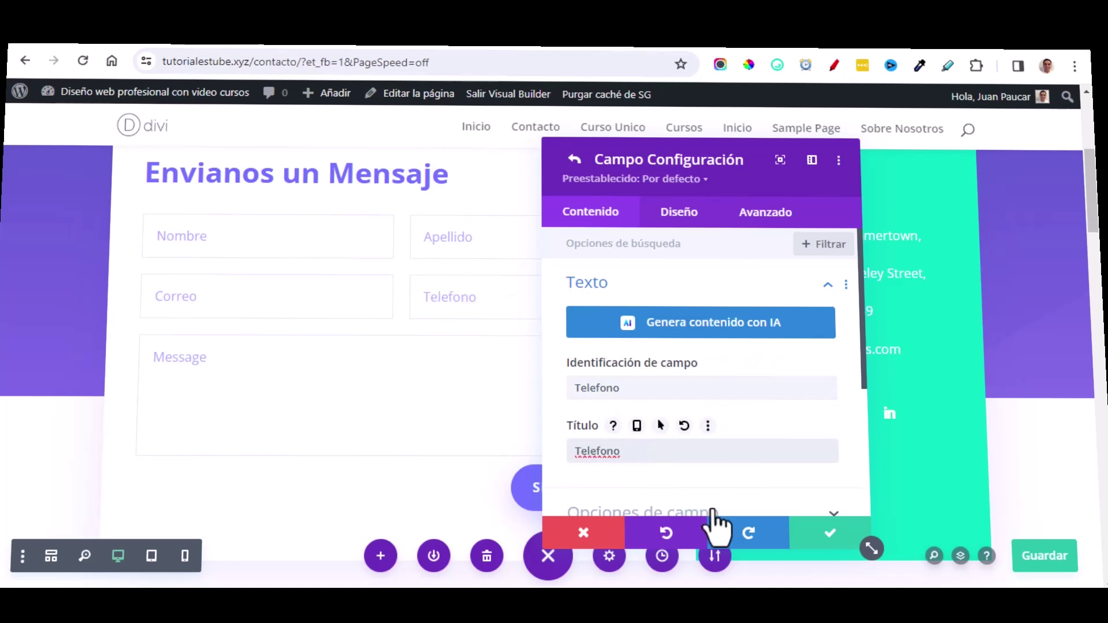
click(807, 534)
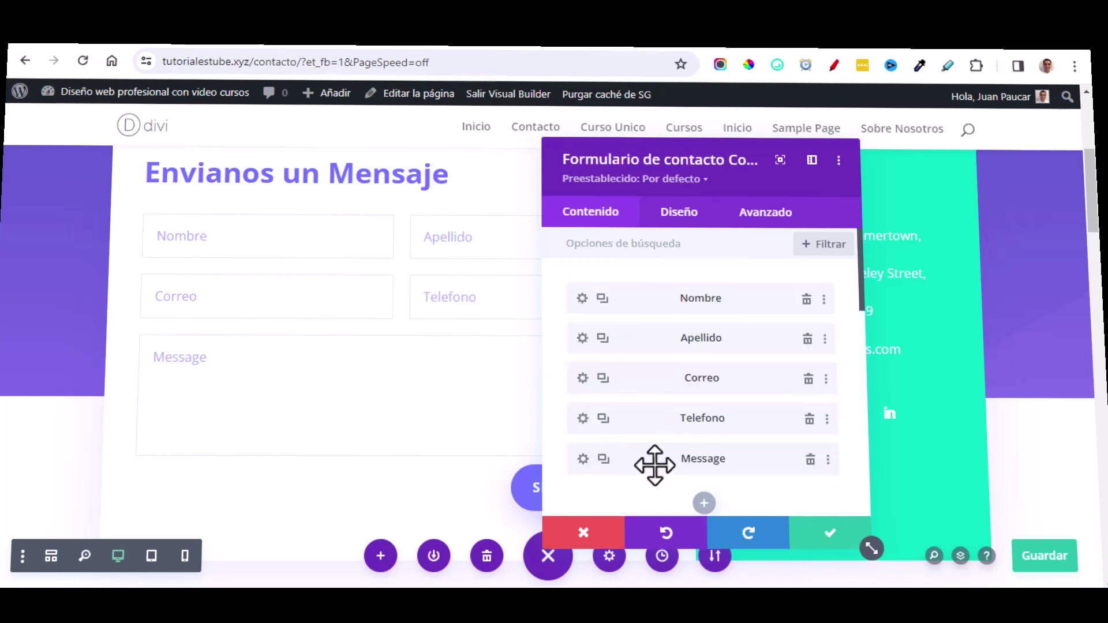
Set the message field's ID and title to "Mensaje" and accept the field settings.
click(583, 459)
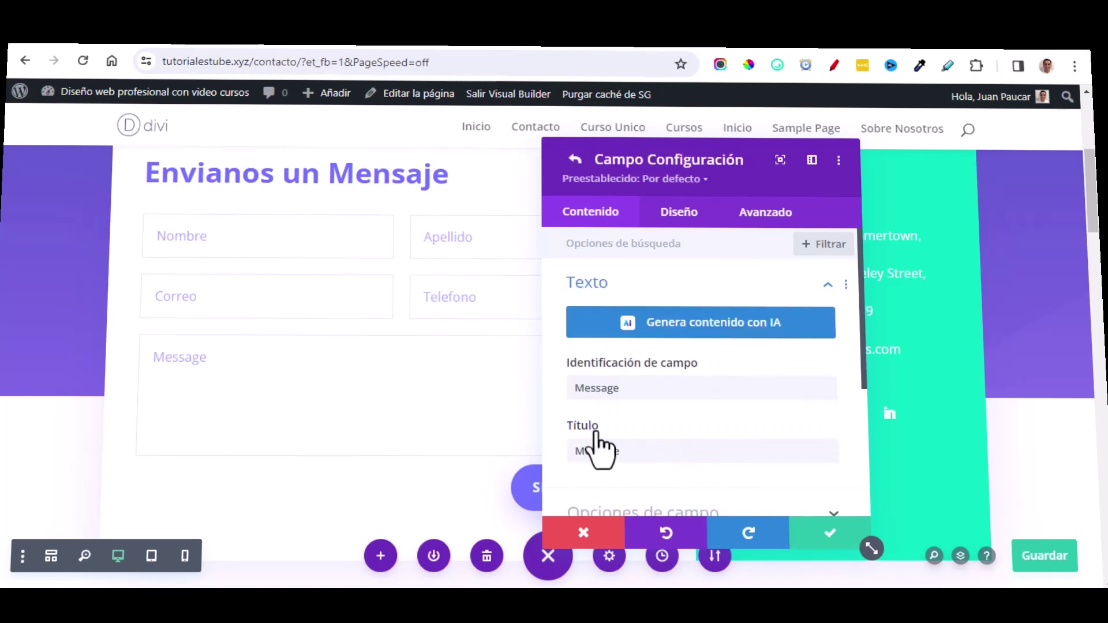
double_click(609, 389)
text(Mensaje)
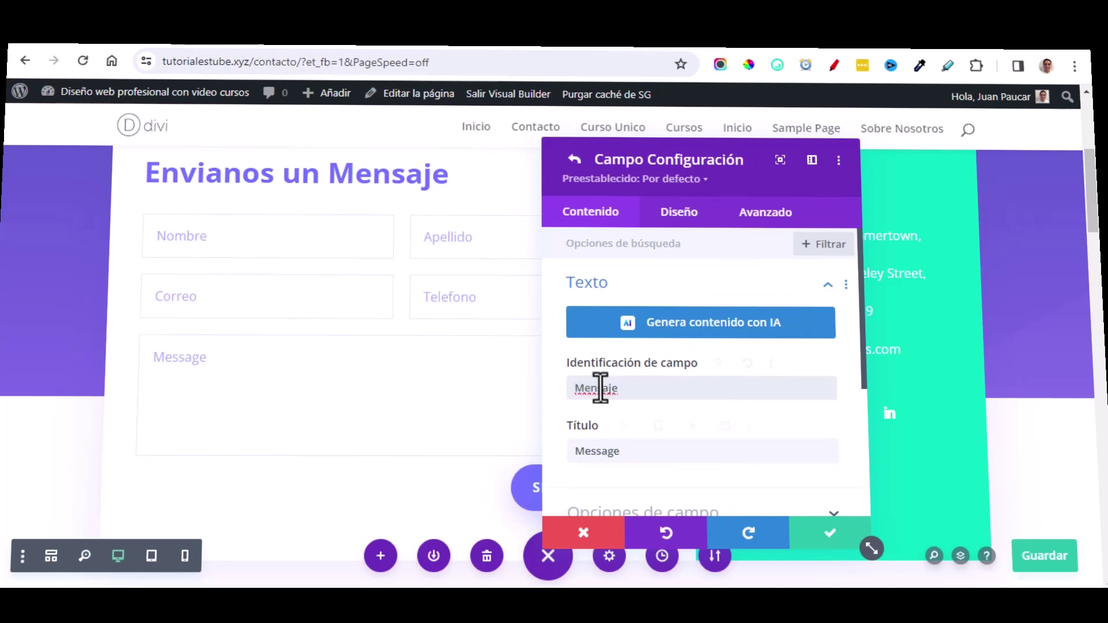
double_click(598, 451)
right_click(601, 448)
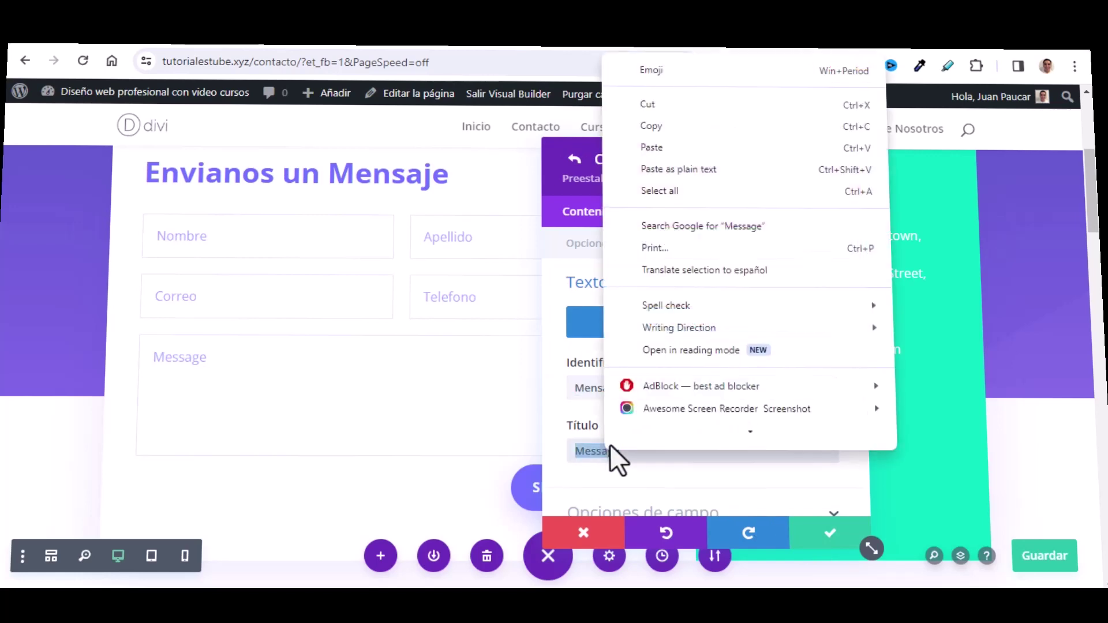
click(649, 146)
click(818, 536)
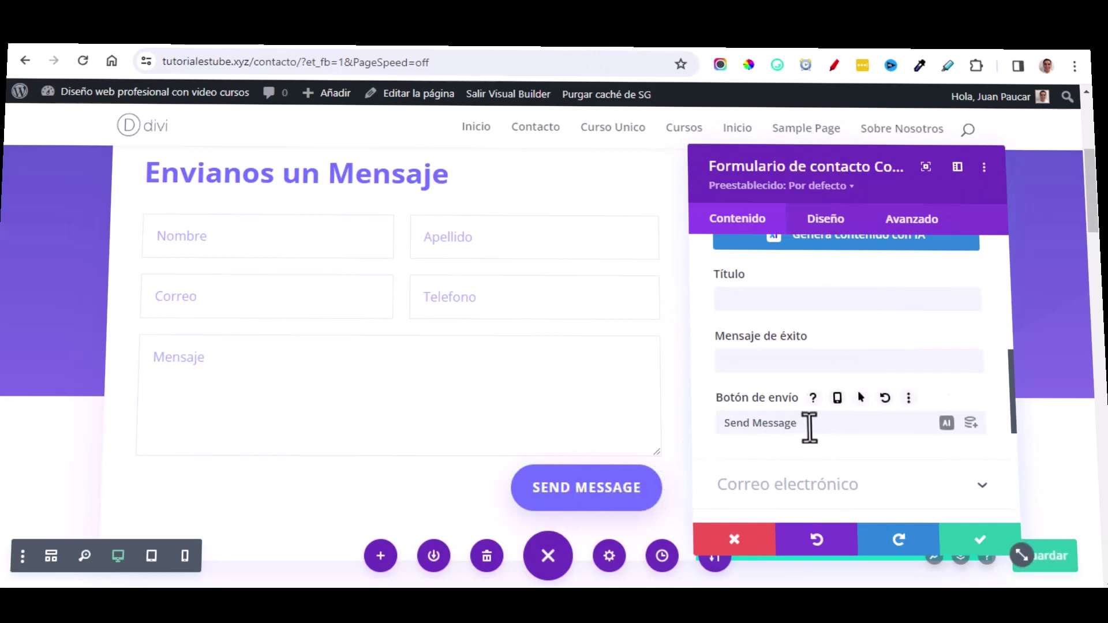
Change the contact form's submit button text to "Enviar mensaje" and accept the form settings.
drag(808, 427, 737, 423)
text(Enviar mensaje)
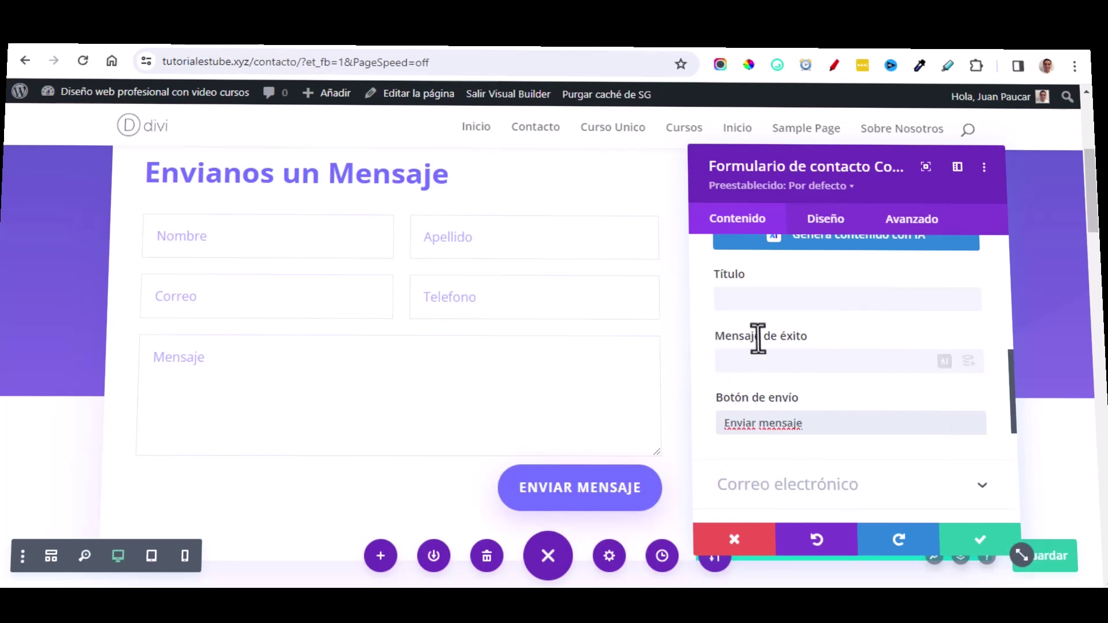
click(979, 548)
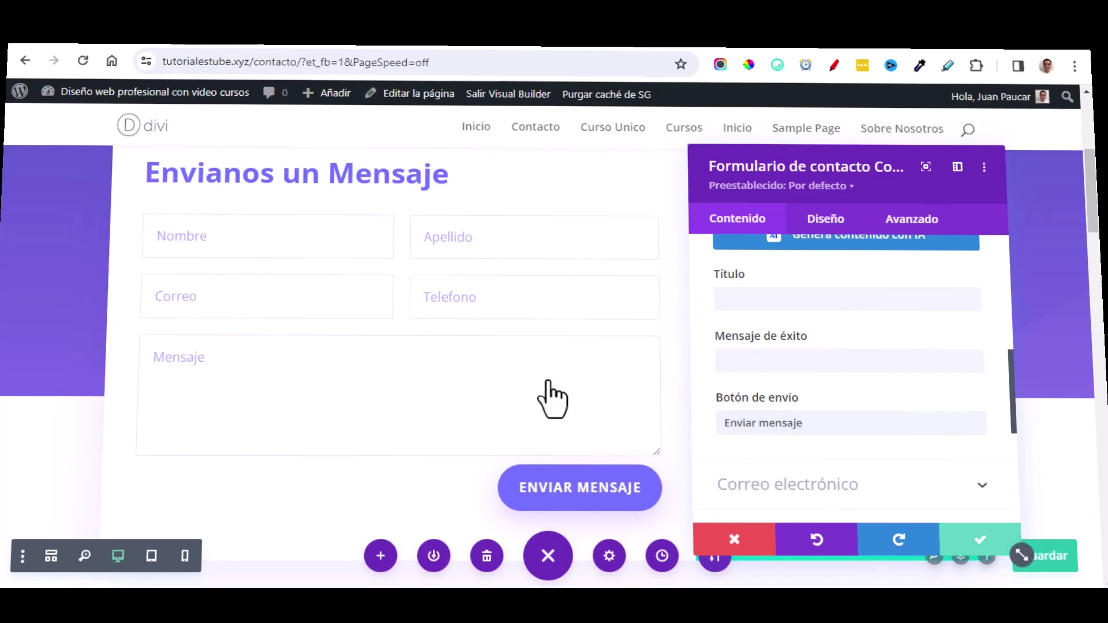
Review the Info box, the Frequently Asked Questions section and the remaining sections further down the contact page.
scroll(500, 361, down, 4)
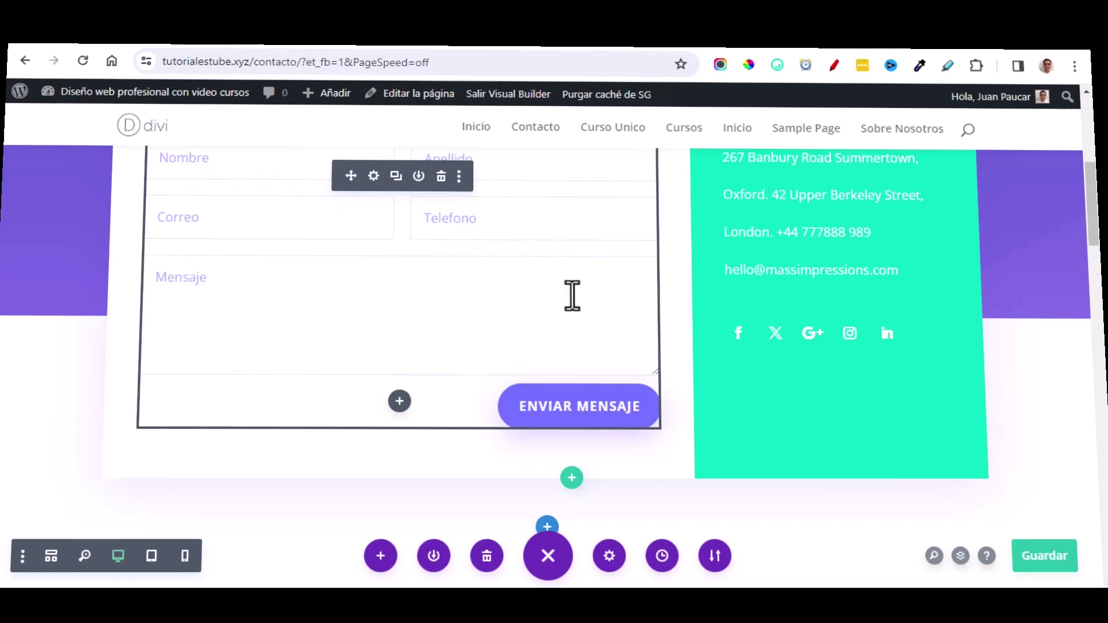
scroll(816, 335, up, 4)
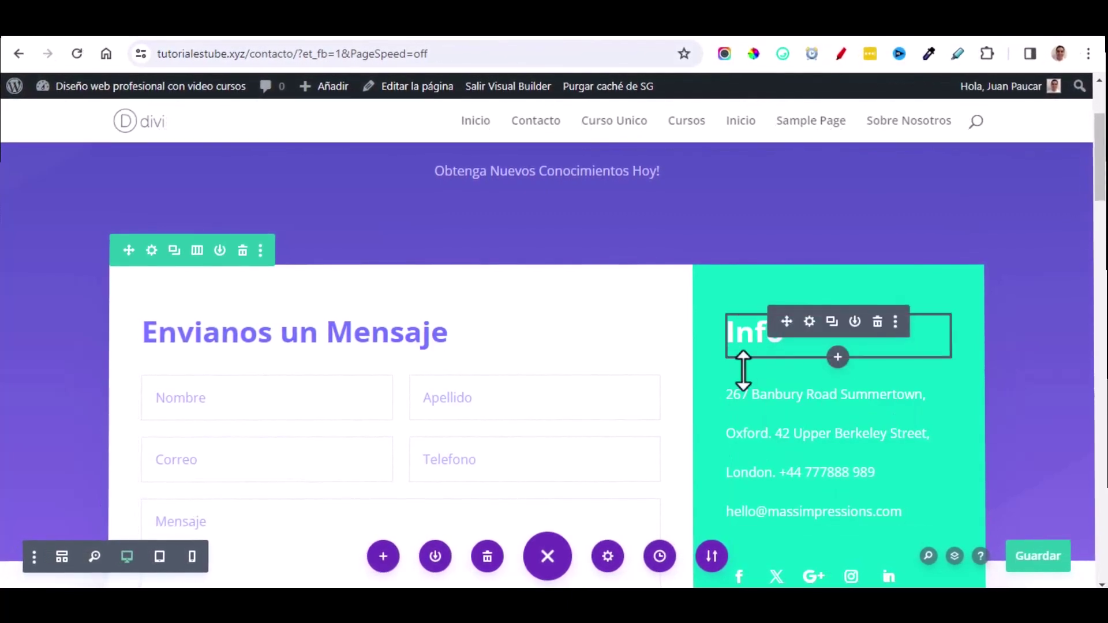
scroll(1004, 375, down, 3)
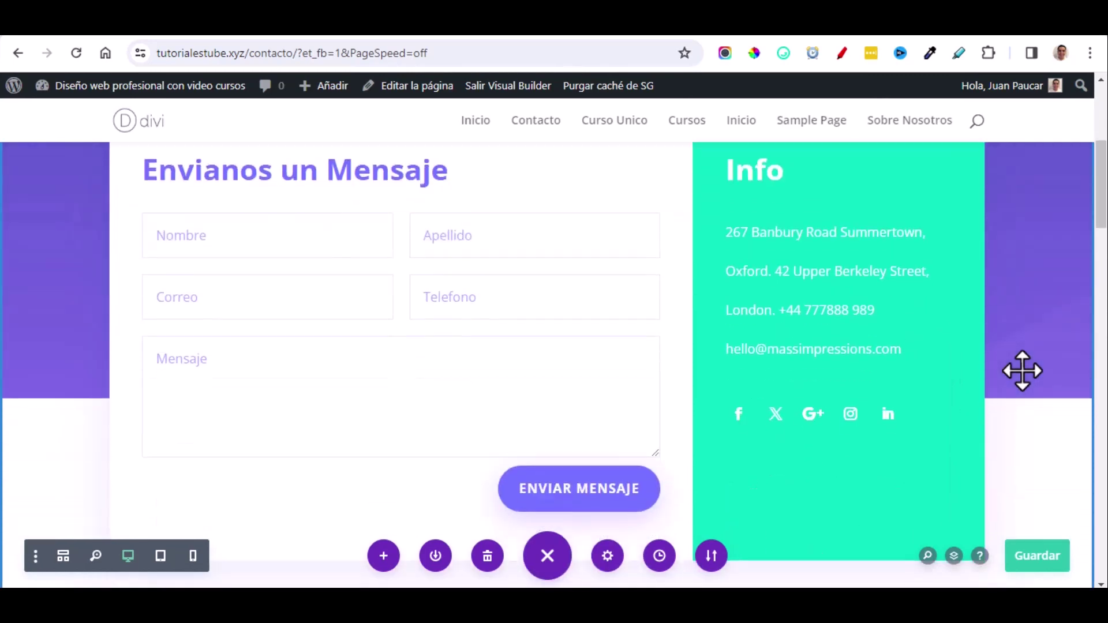
scroll(770, 426, down, 6)
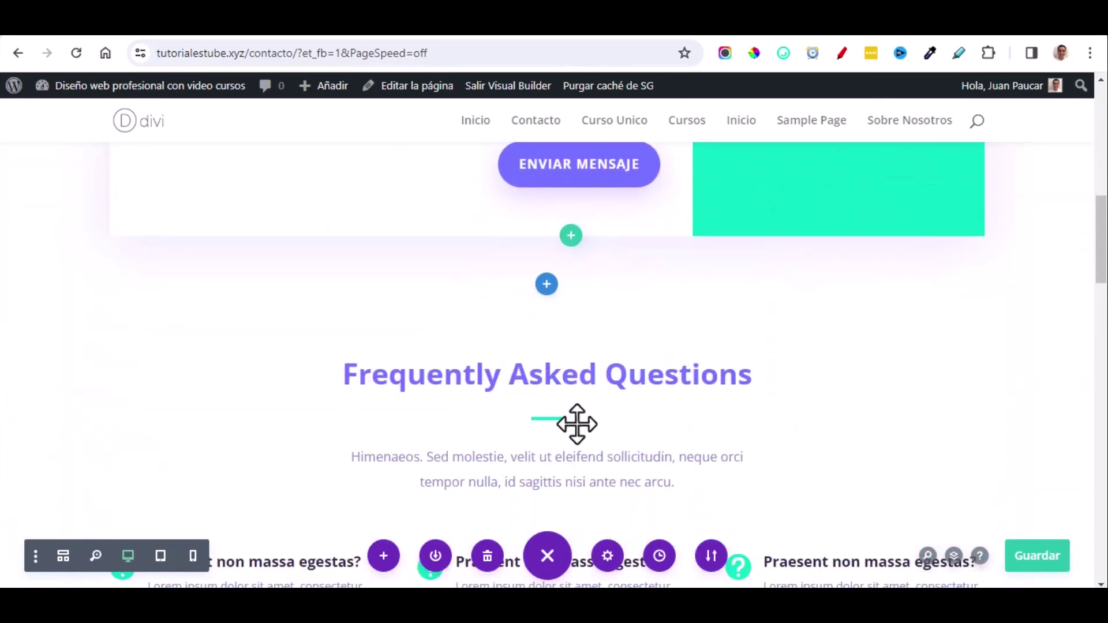
scroll(670, 445, down, 8)
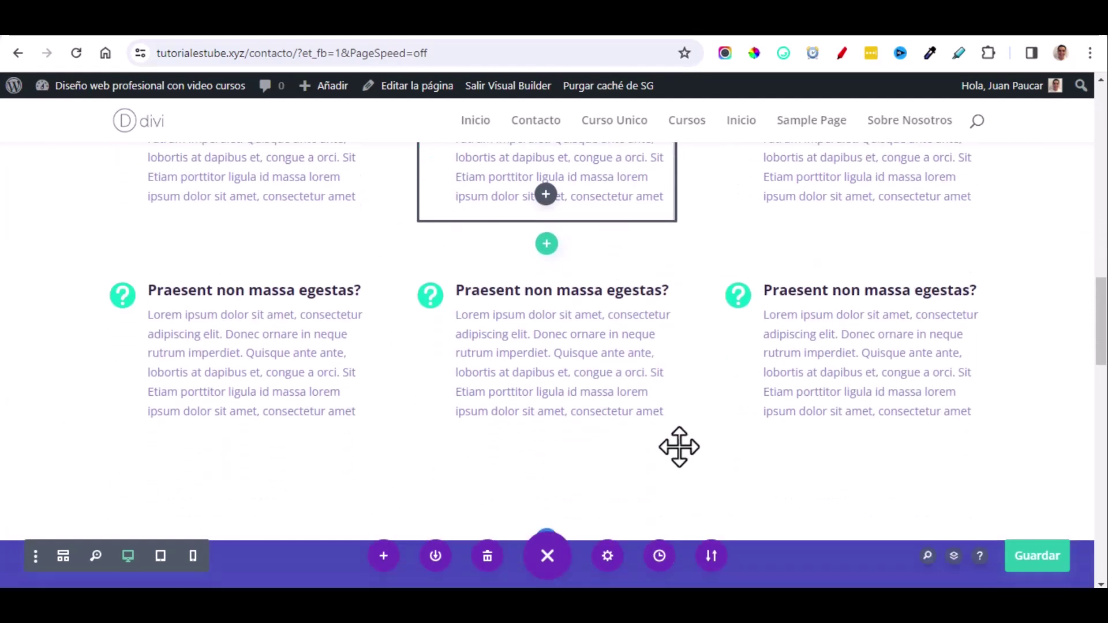
scroll(709, 444, up, 10)
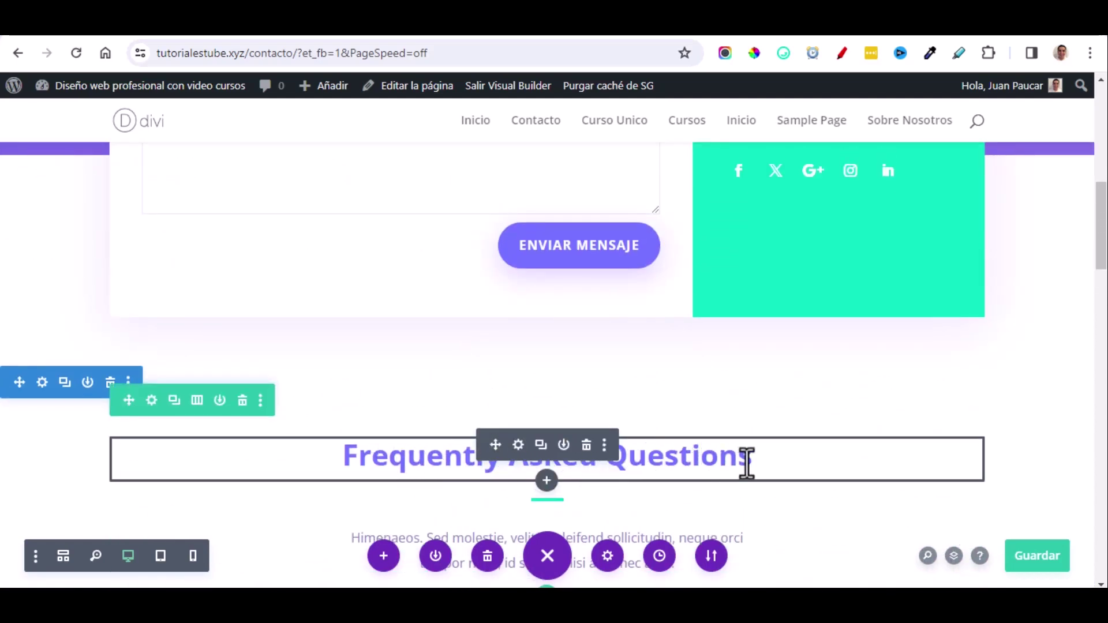
scroll(237, 460, down, 13)
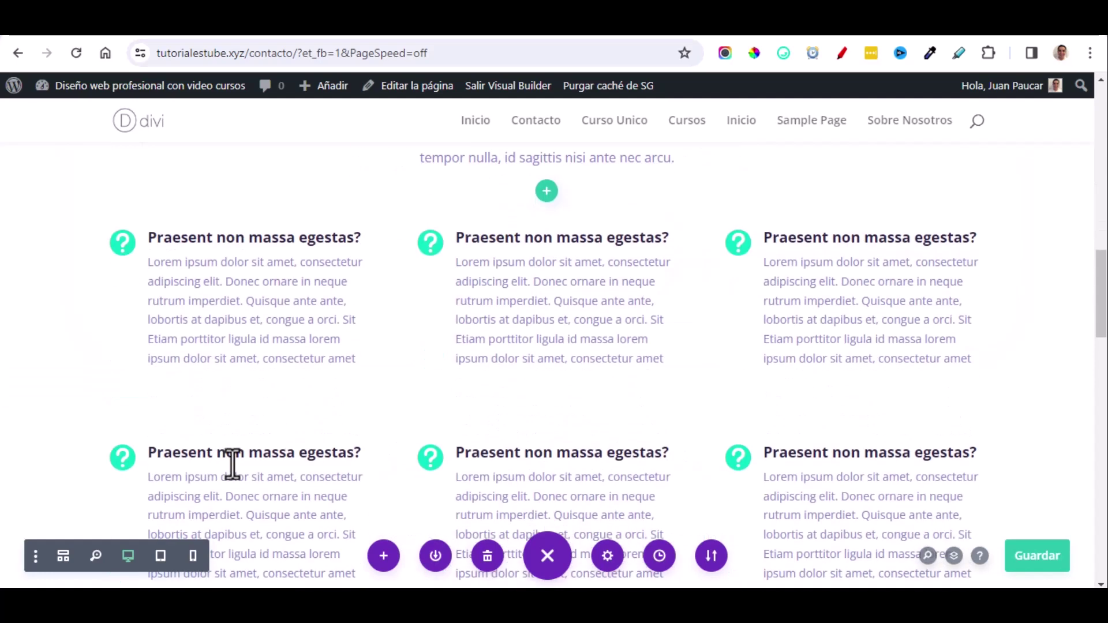
scroll(507, 408, down, 9)
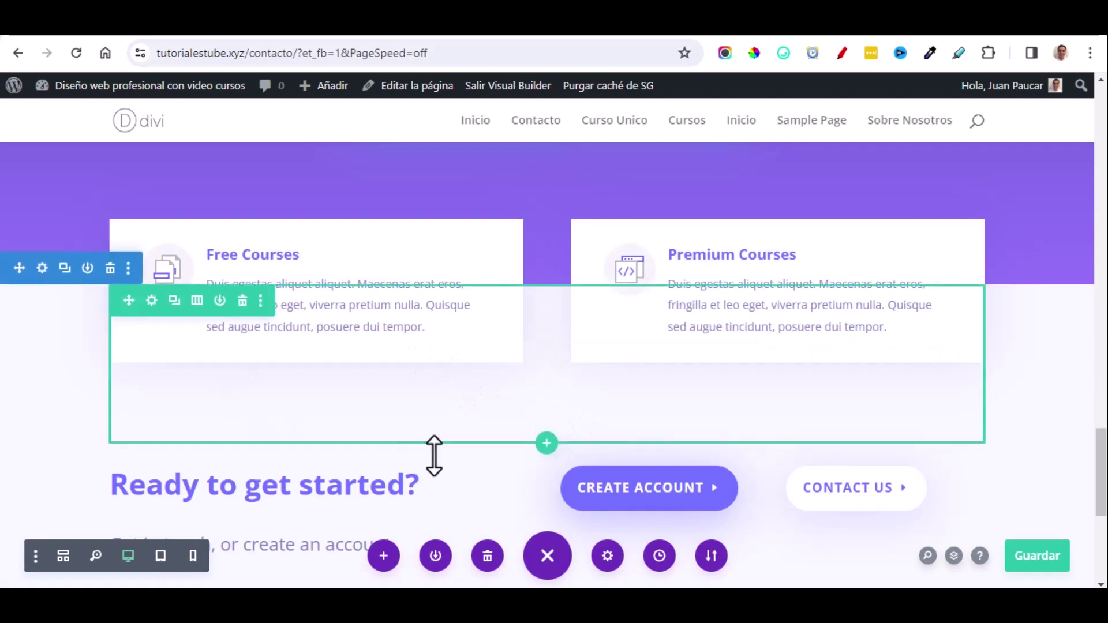
scroll(473, 483, down, 1)
scroll(469, 483, down, 2)
Delete the Free/Premium Courses section and the "Contact Us" subscription section below the FAQ, and save the page.
scroll(470, 483, up, 6)
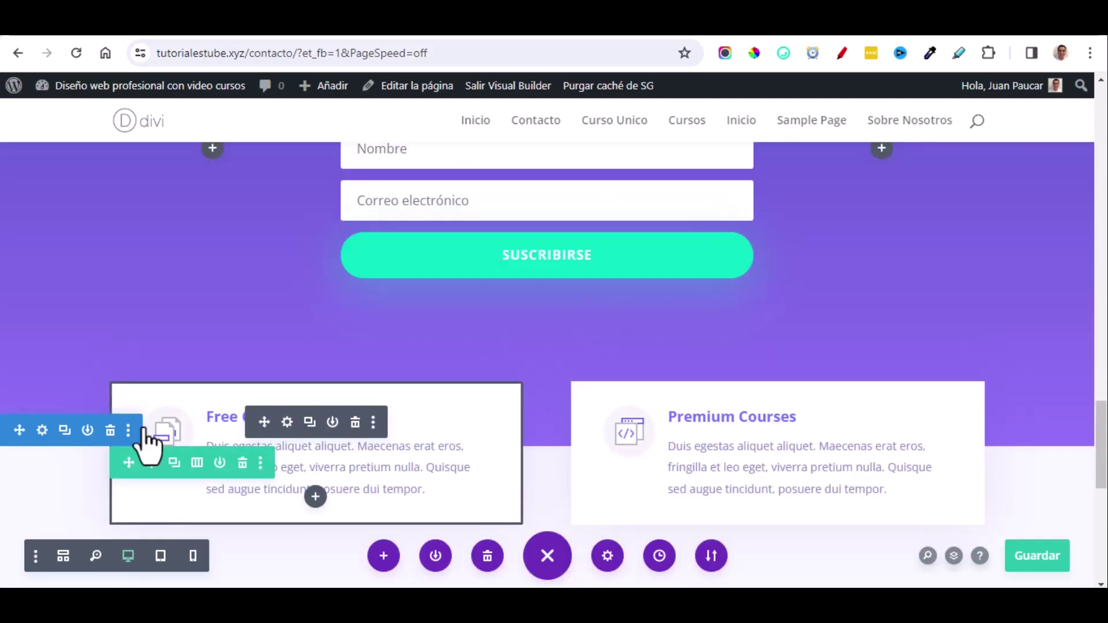
click(109, 433)
scroll(230, 421, up, 8)
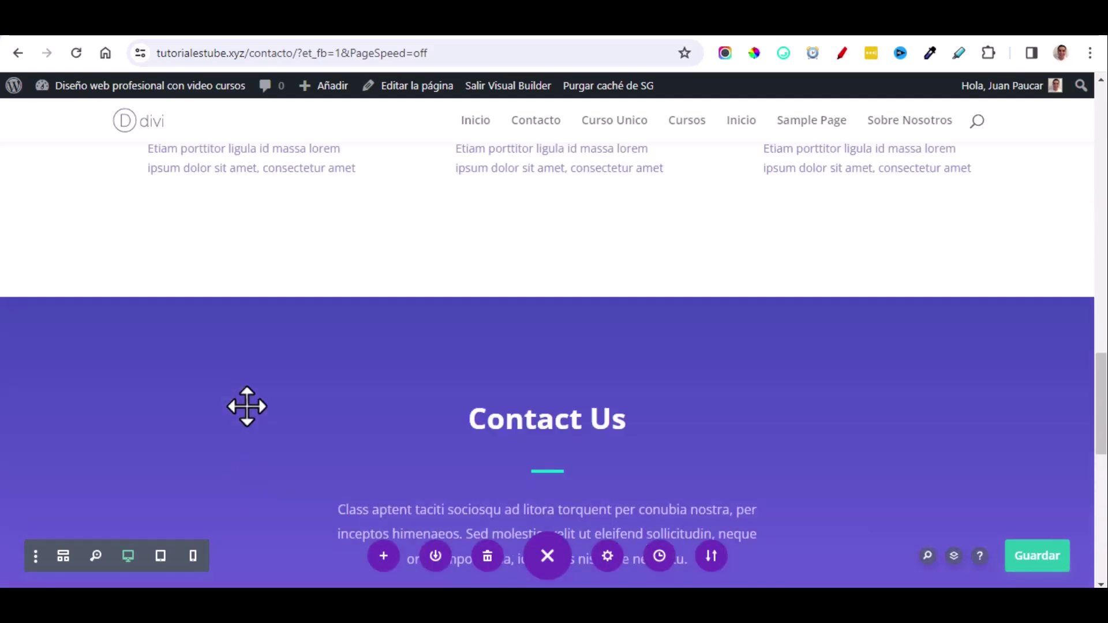
mouse_move(44, 320)
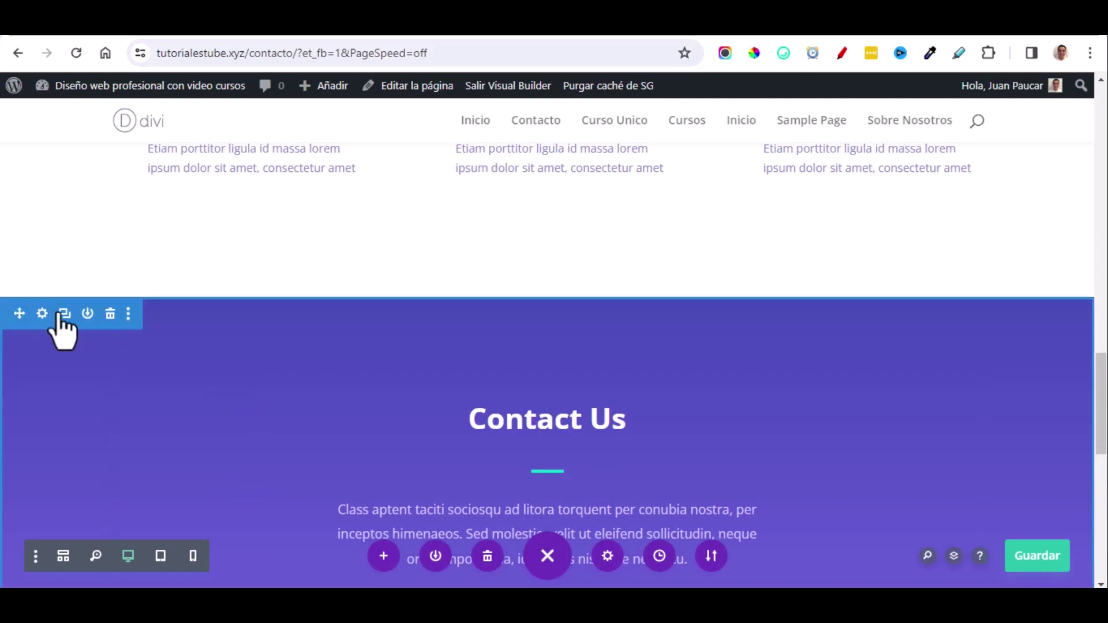
key(ctrl+s)
click(110, 314)
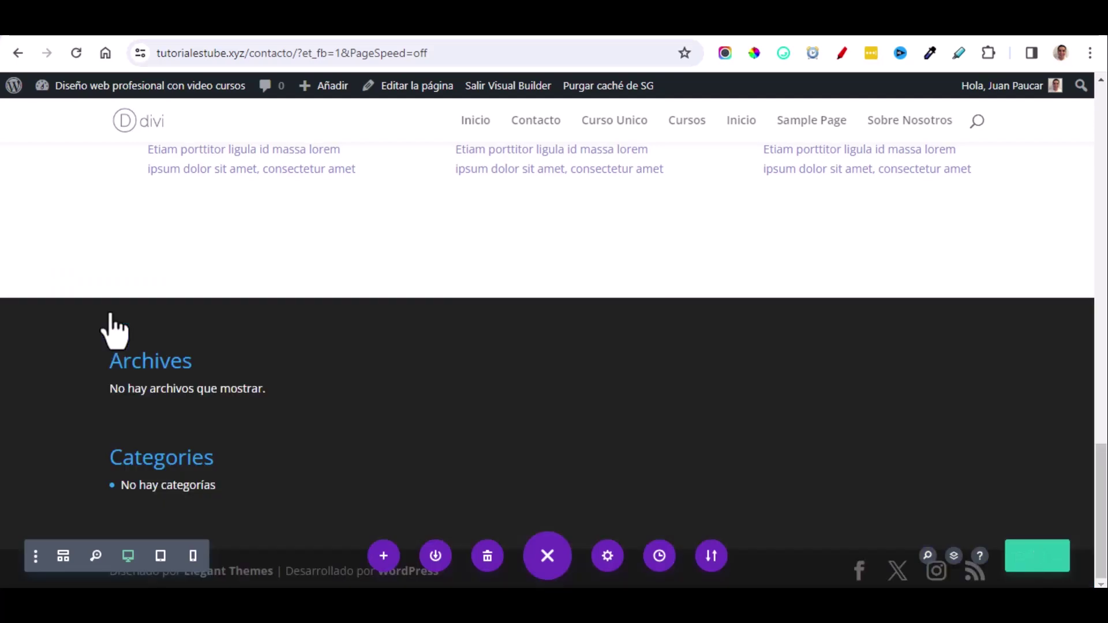
Delete the Frequently Asked Questions section from the contact page and review the remaining form and Info box.
scroll(418, 286, up, 10)
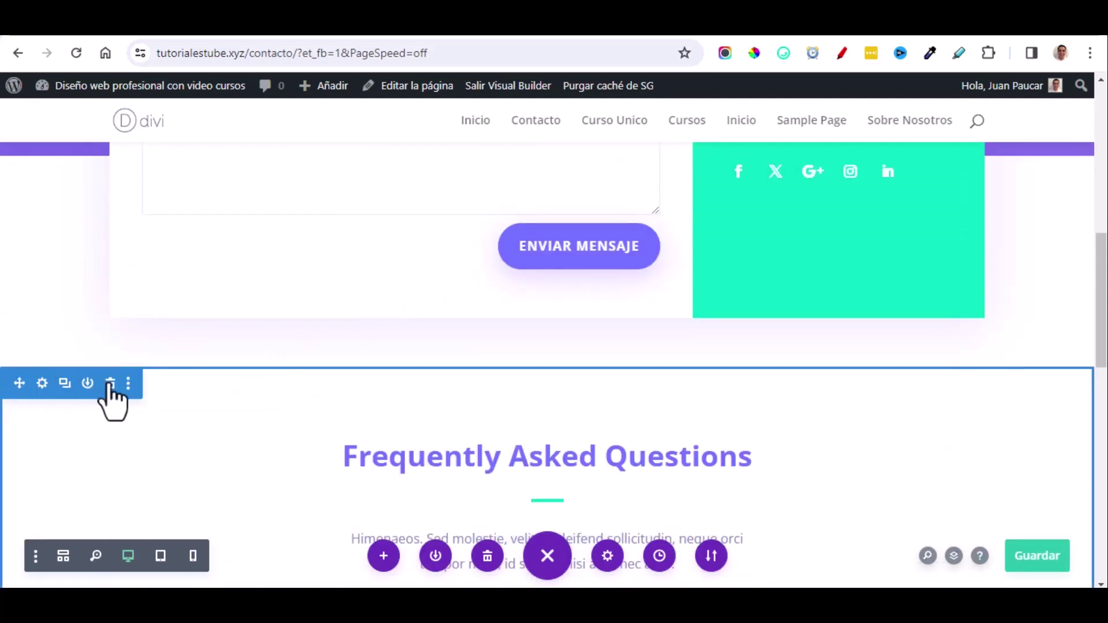
click(110, 384)
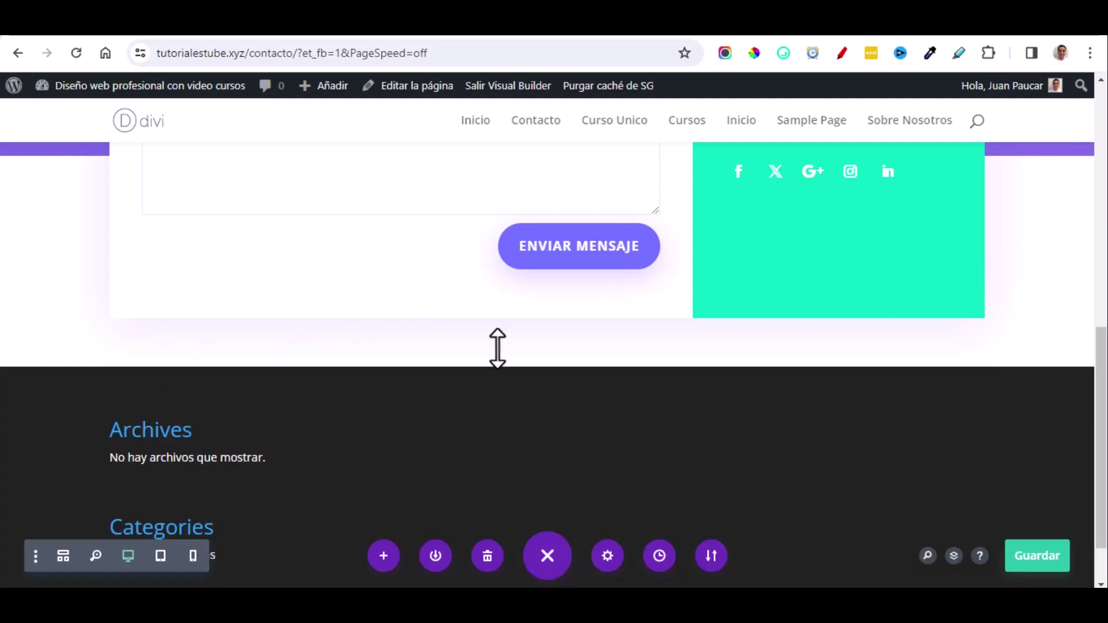
scroll(502, 349, up, 8)
scroll(512, 366, down, 6)
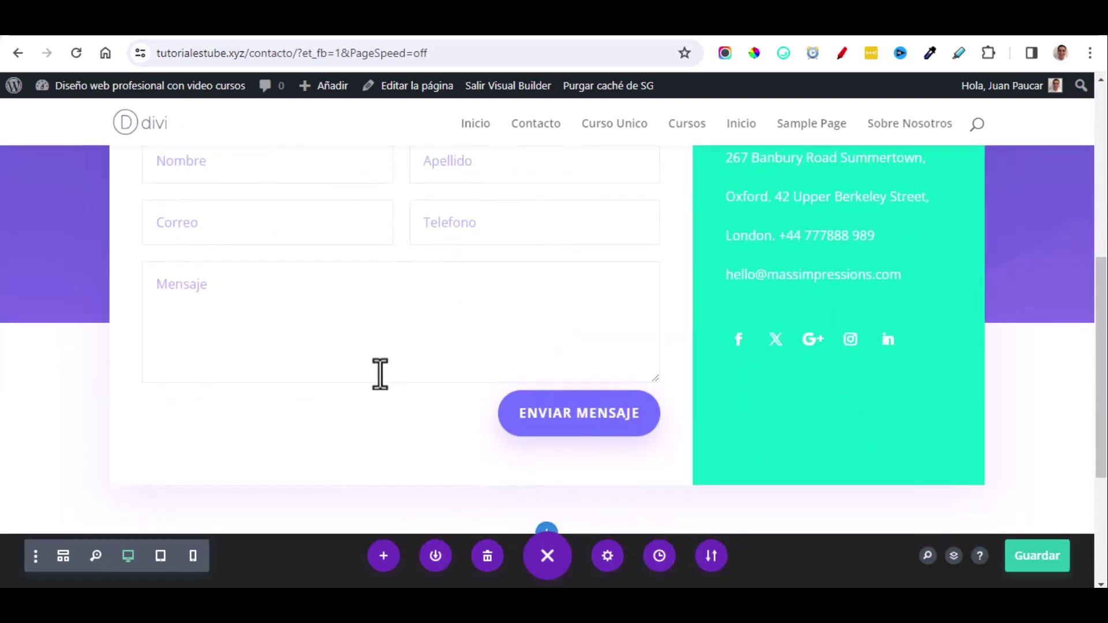
scroll(380, 374, up, 5)
drag(680, 405, 831, 415)
scroll(702, 309, down, 4)
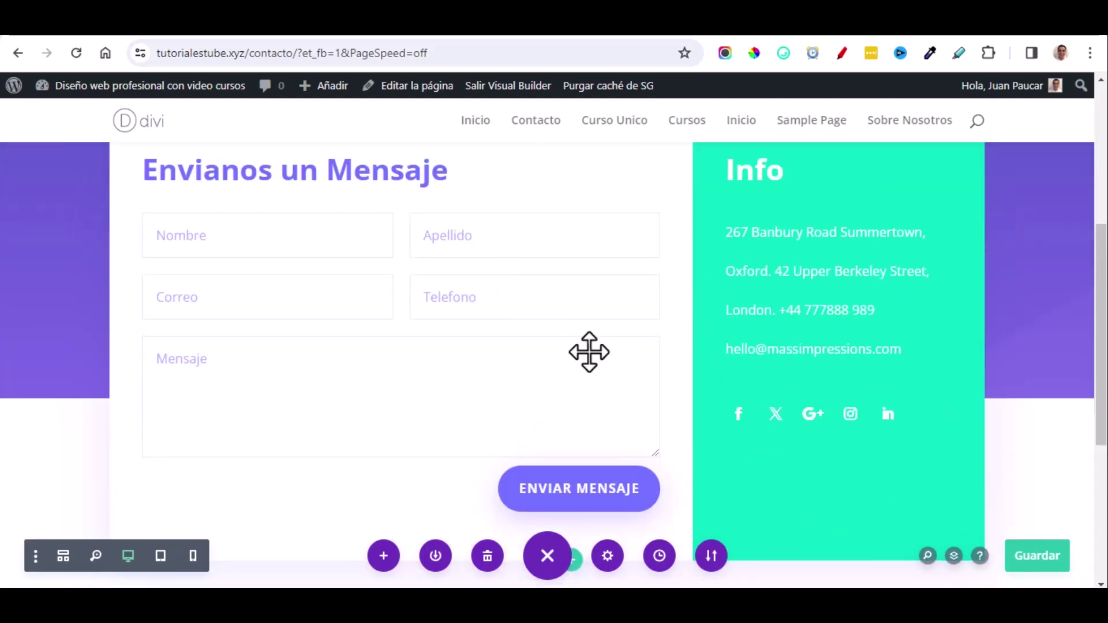
scroll(613, 346, up, 4)
scroll(660, 241, down, 1)
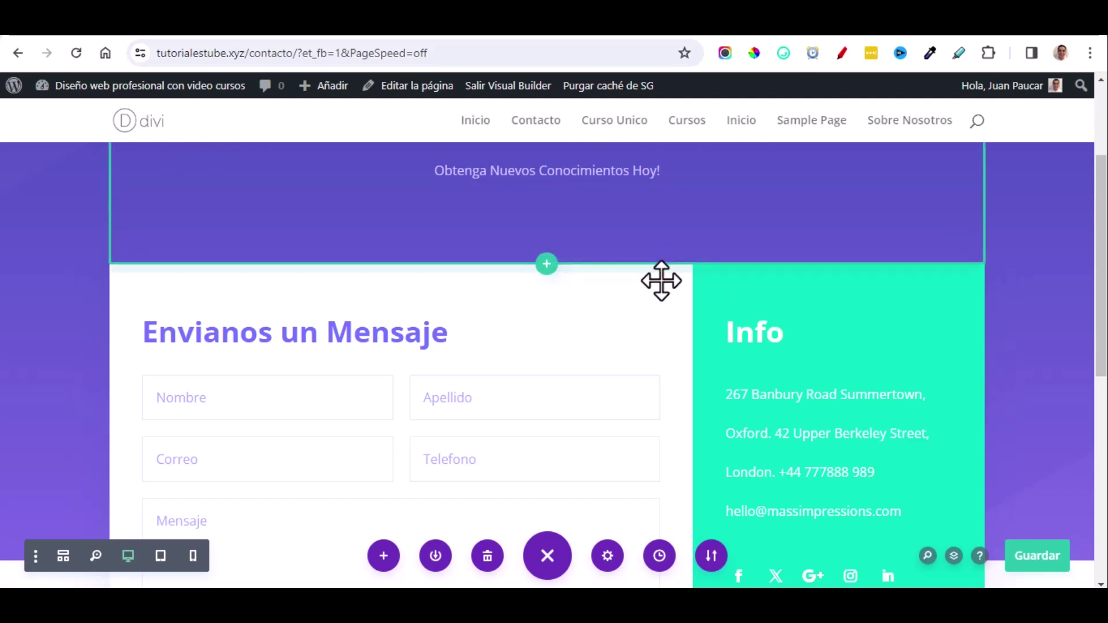
Create a WordPress navigation menu named "Menu" plus the site owner's first name, assigned to the Menú principal location.
click(14, 85)
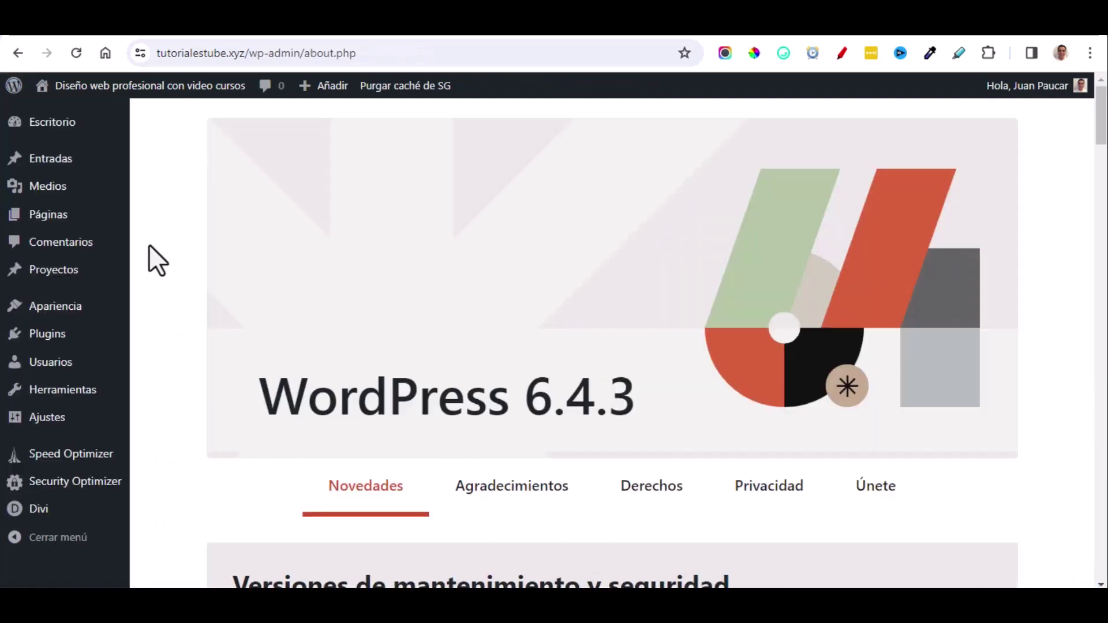
mouse_move(67, 324)
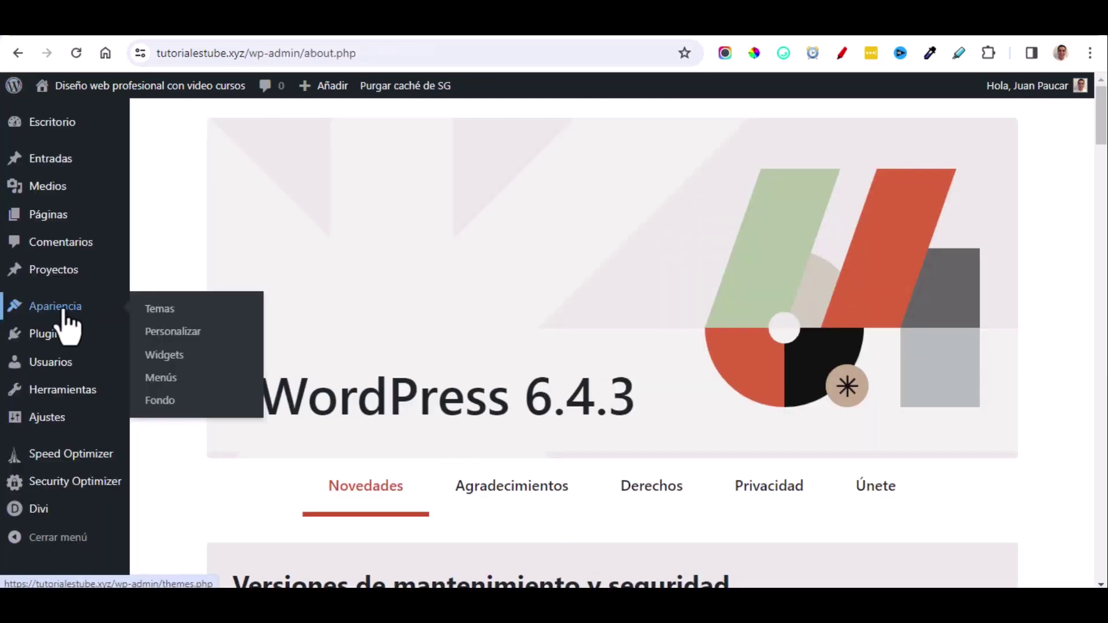
click(167, 379)
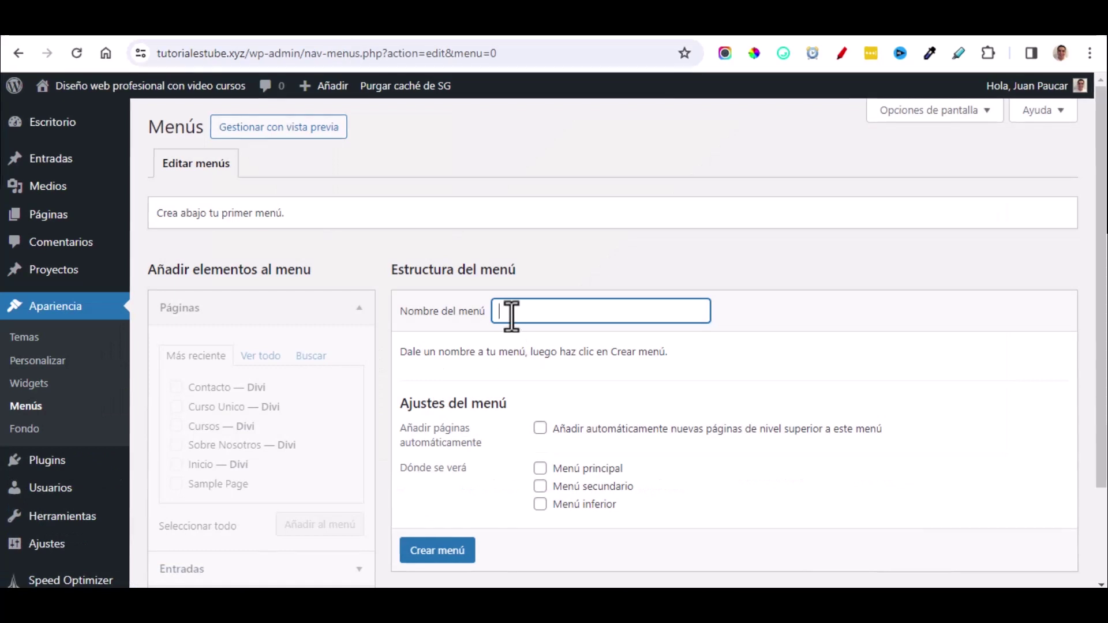
key(Return)
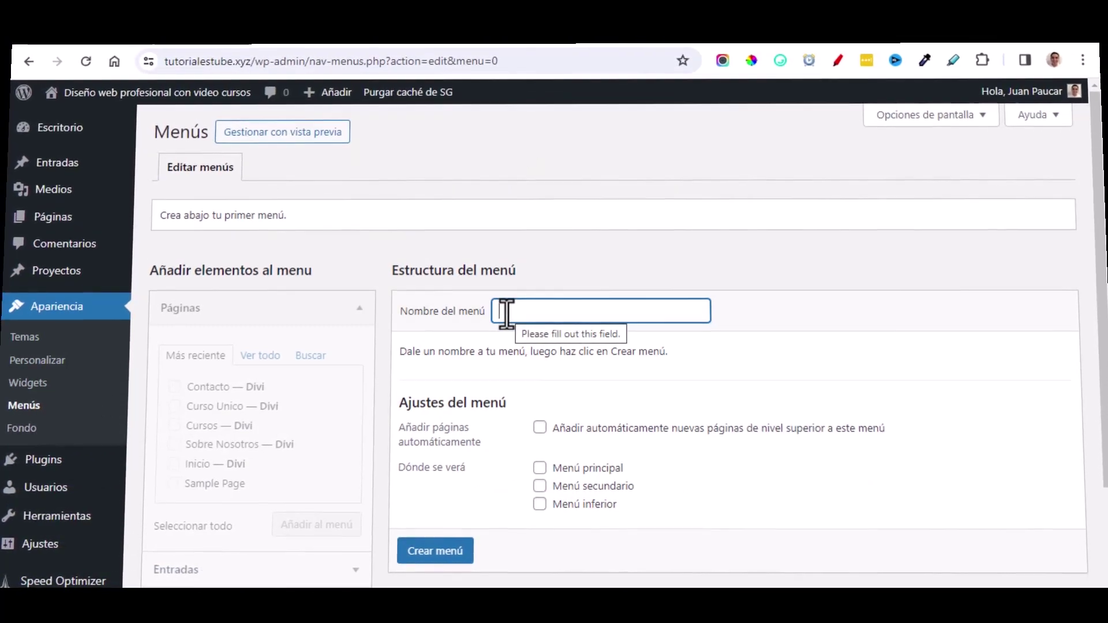
text(Menu Juan)
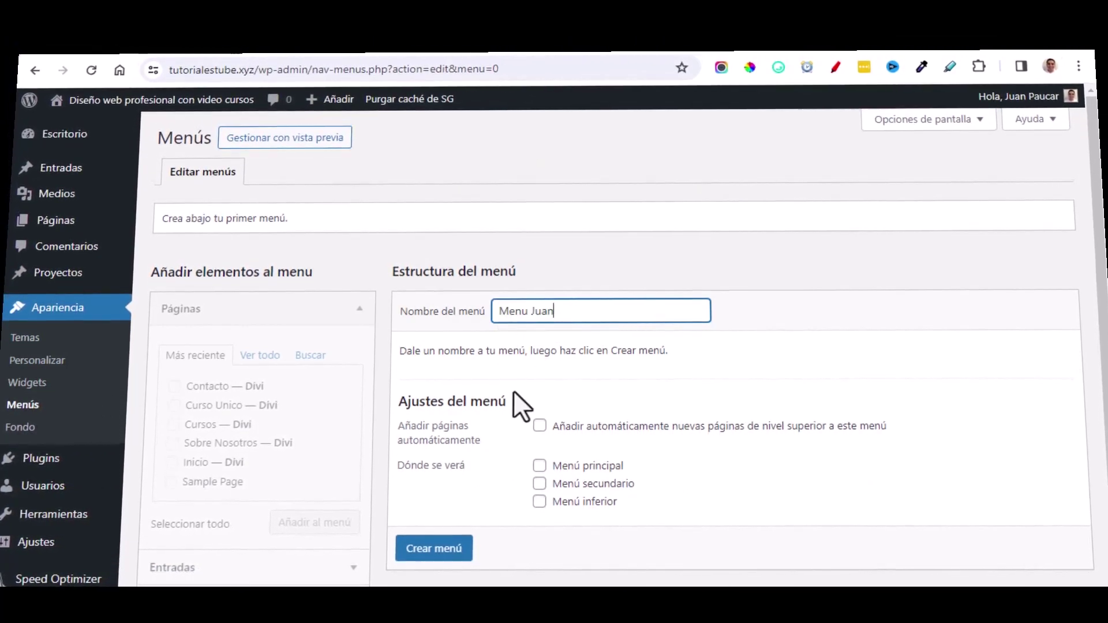
click(539, 466)
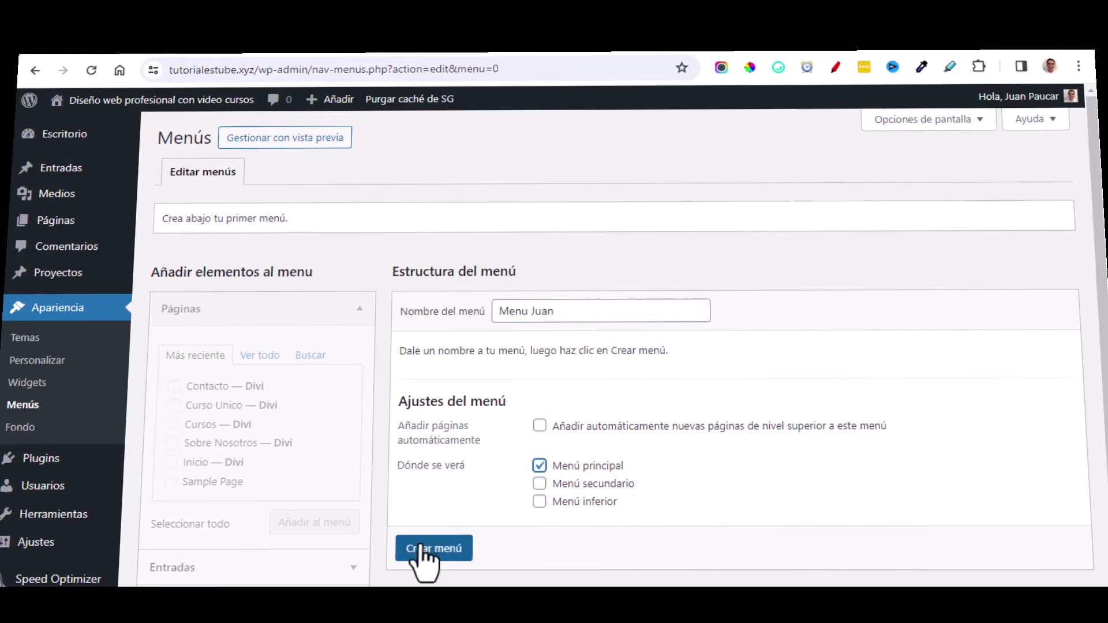
click(441, 551)
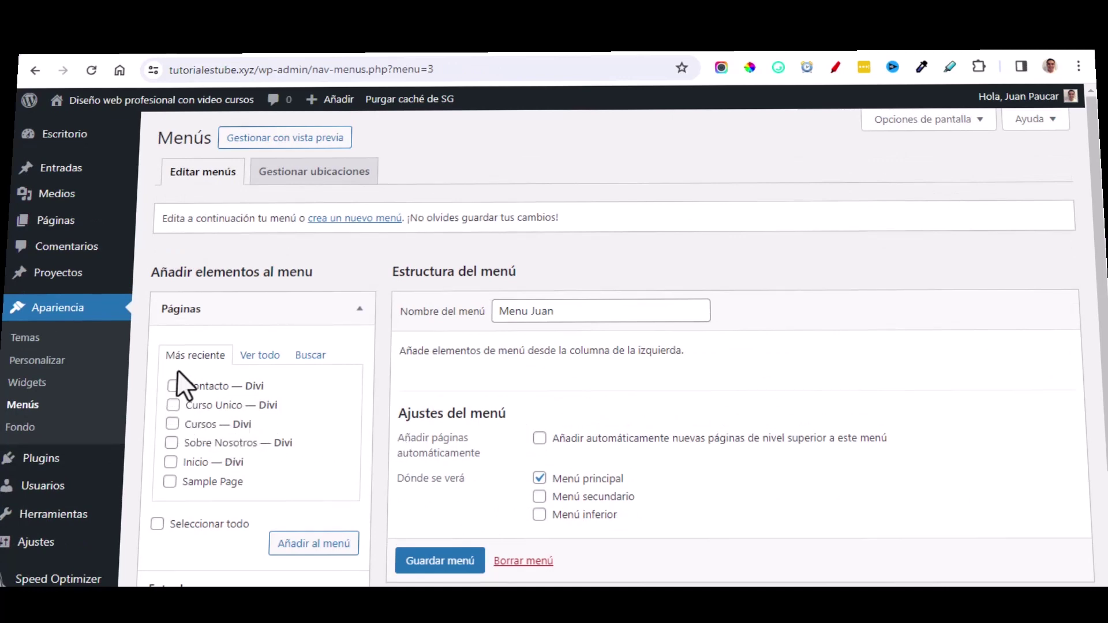
Add the Divi pages Contacto, Curso Unico, Cursos, Inicio and Sobre Nosotros to the new menu.
scroll(177, 370, down, 1)
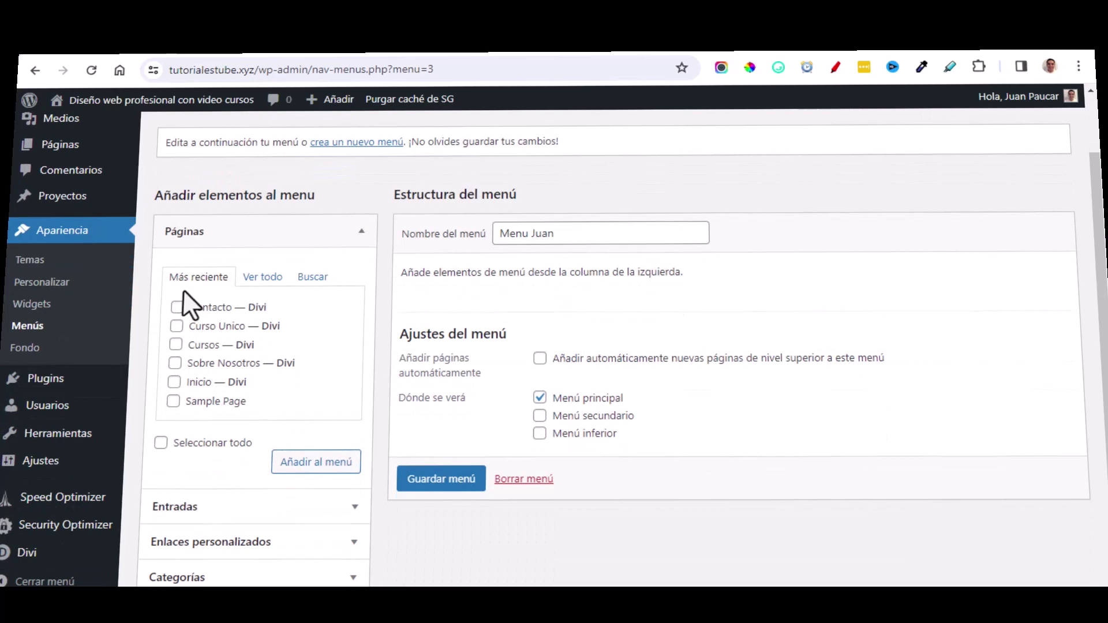
click(265, 280)
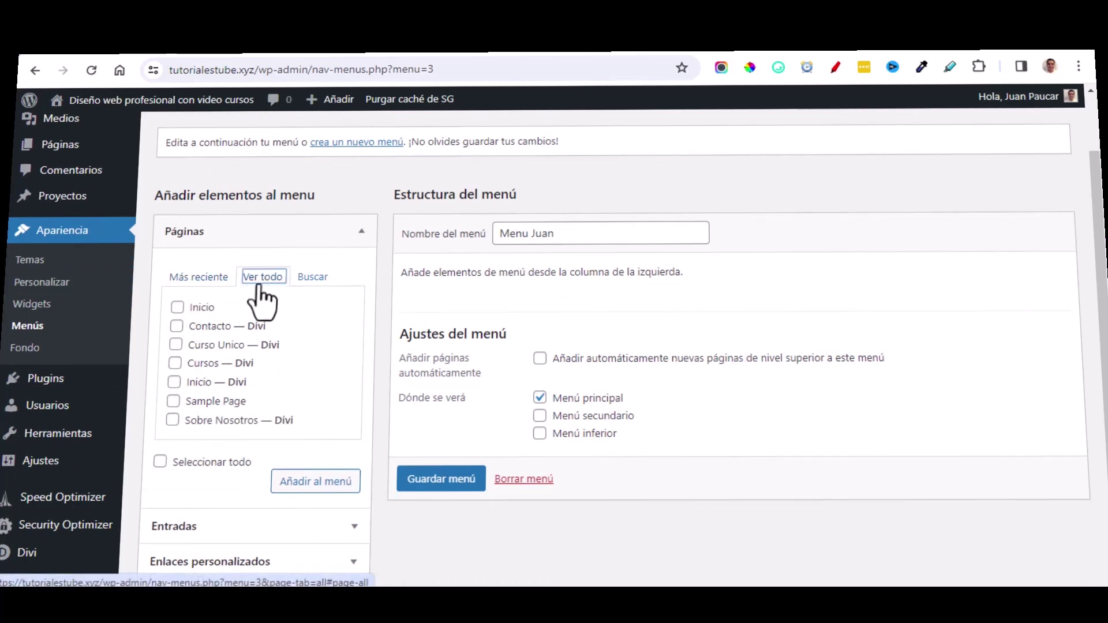
click(176, 326)
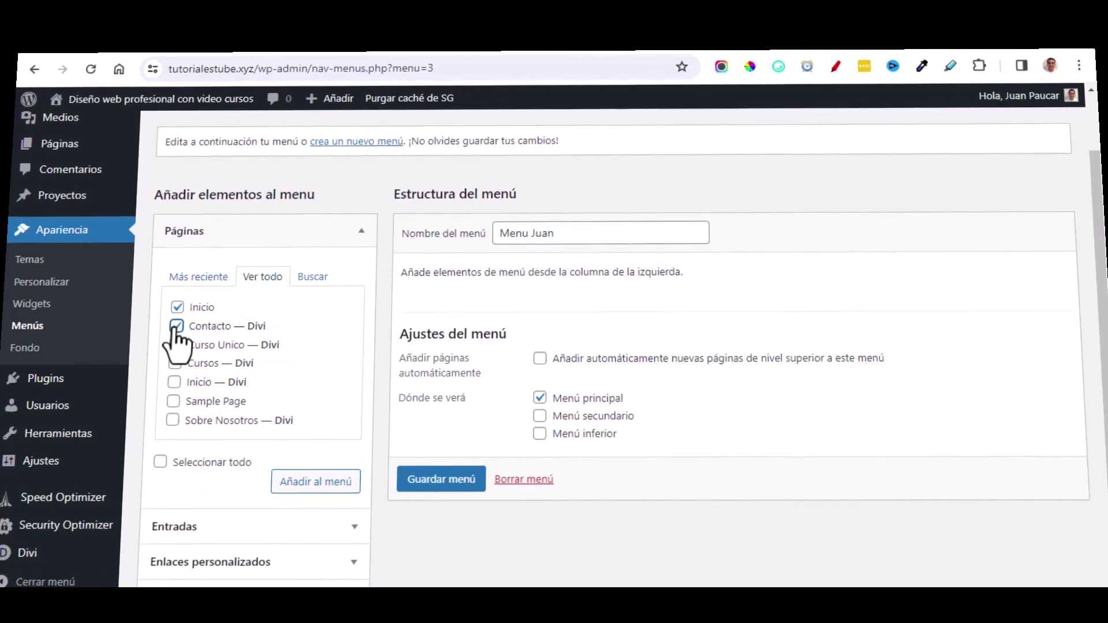
click(176, 345)
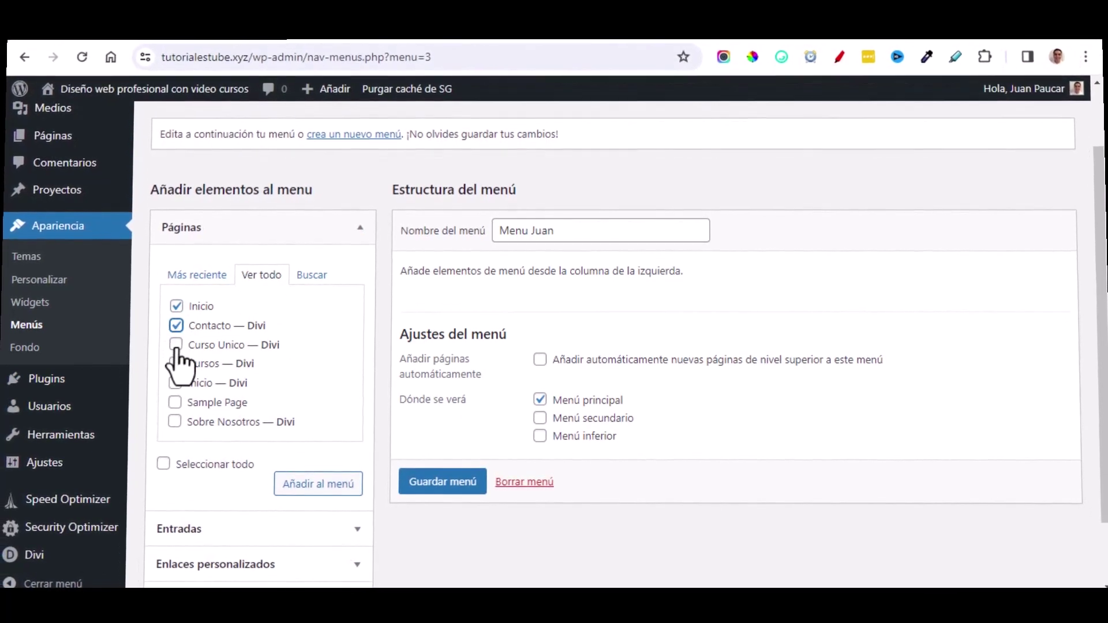
click(174, 364)
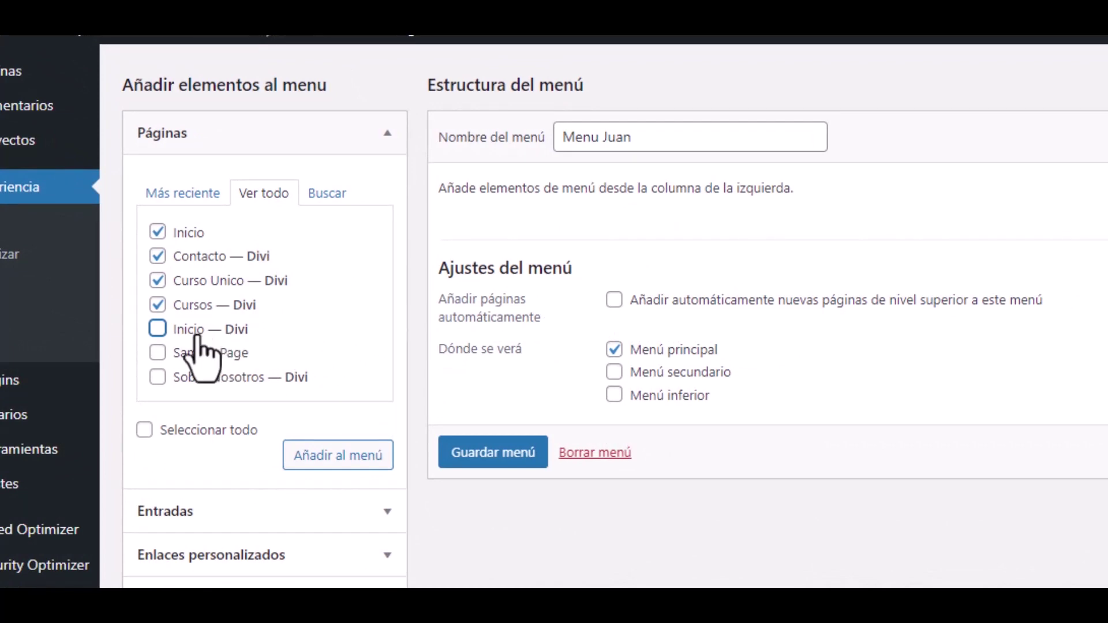
click(157, 329)
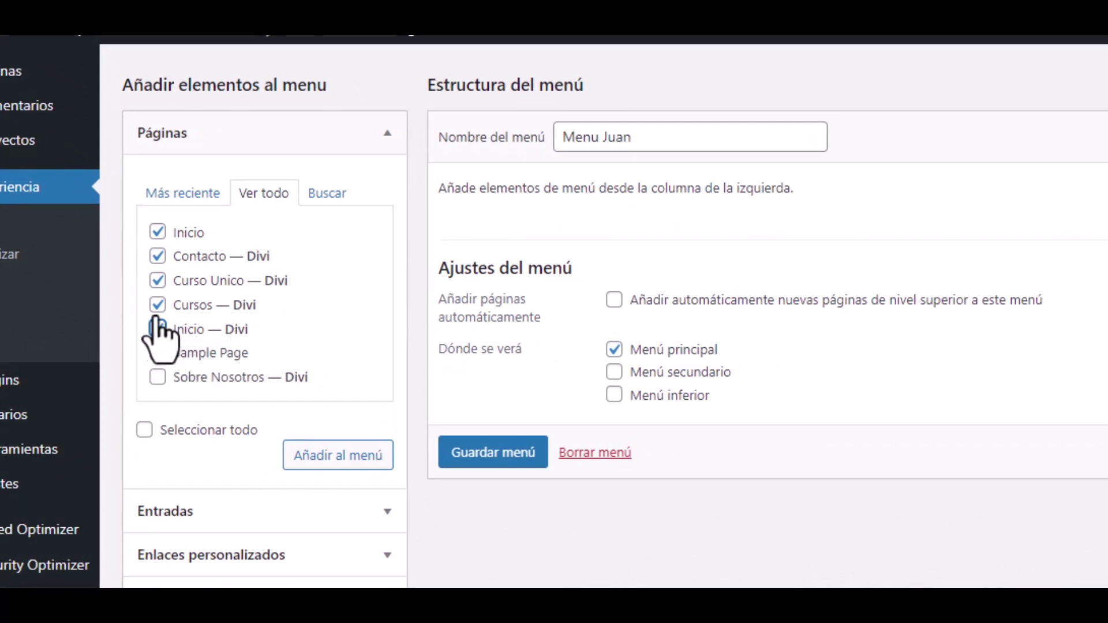
click(158, 233)
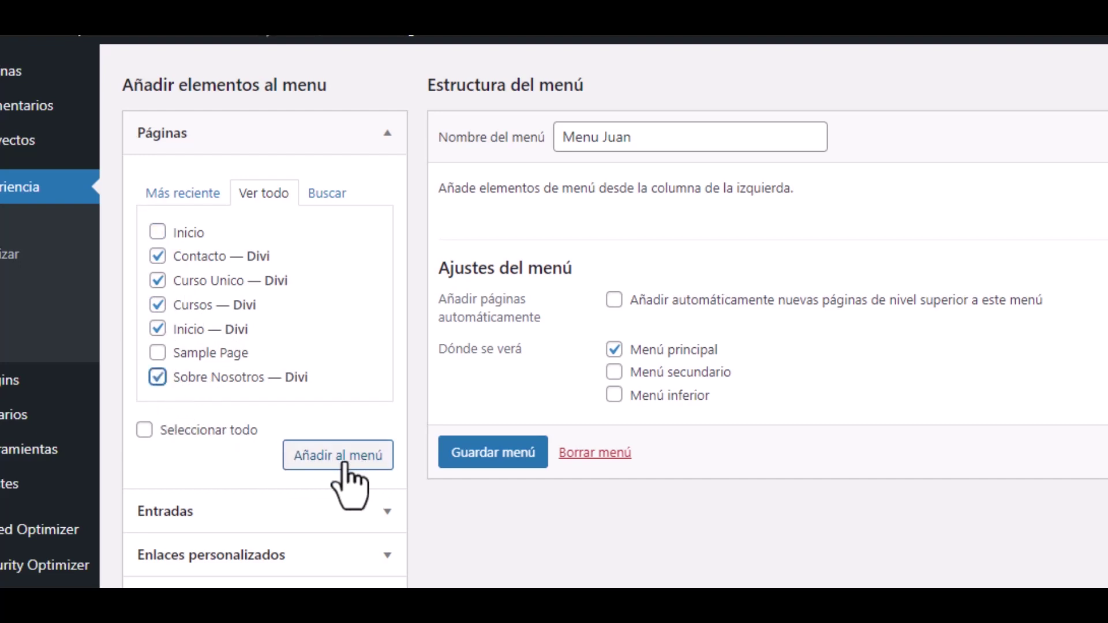
click(363, 456)
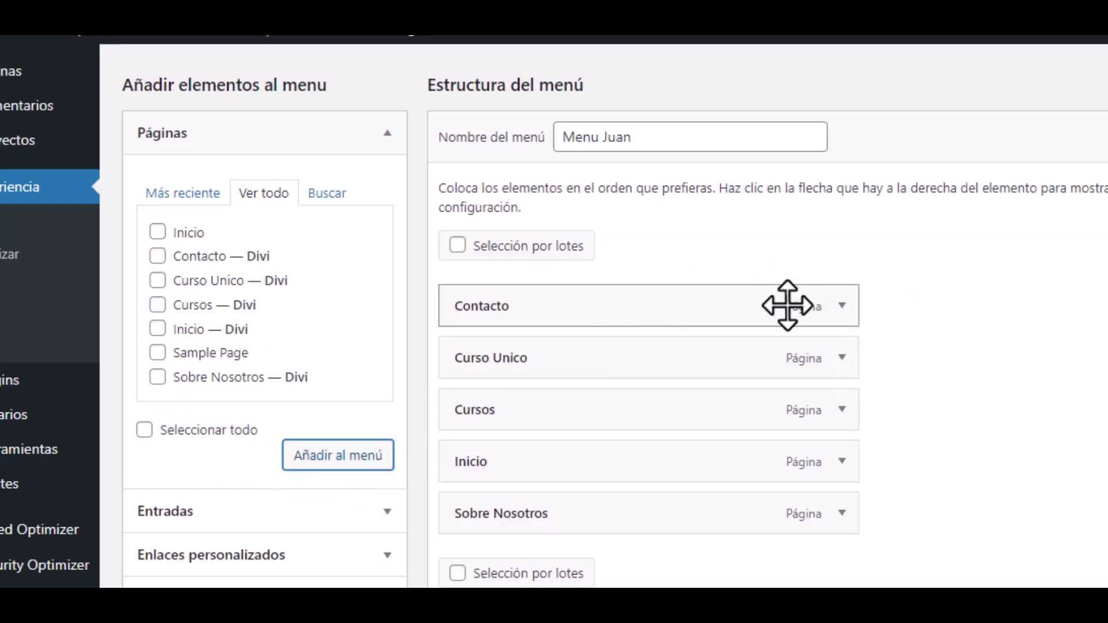
Order the menu as Inicio, Sobre Nosotros, Cursos, Contacto, nest Curso Unico under Cursos, and save the menu.
scroll(537, 467, down, 2)
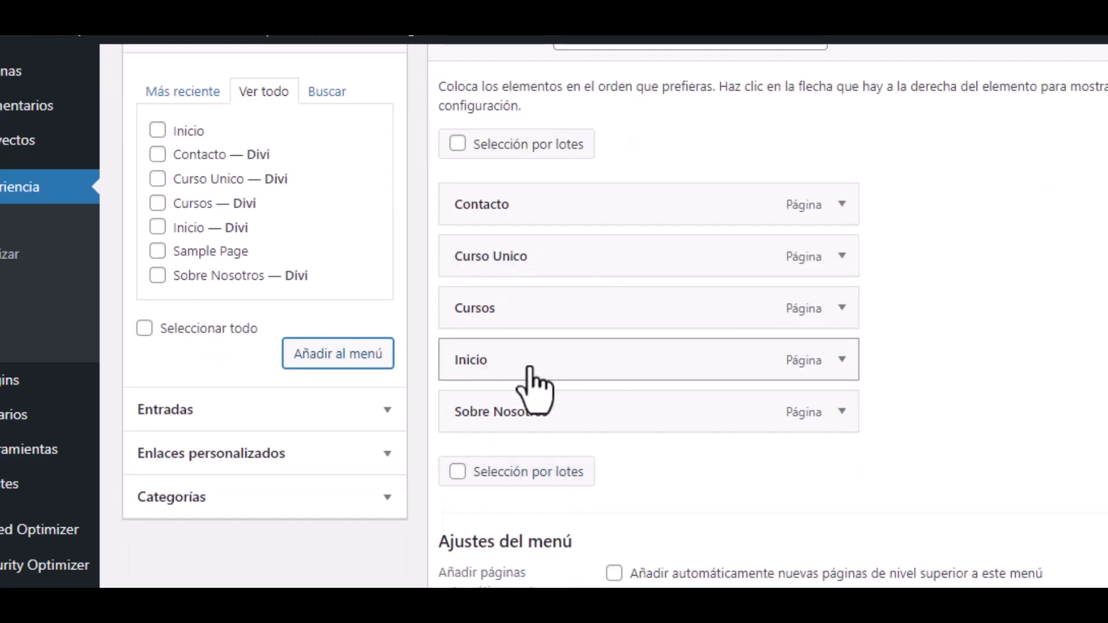
drag(529, 371, 527, 206)
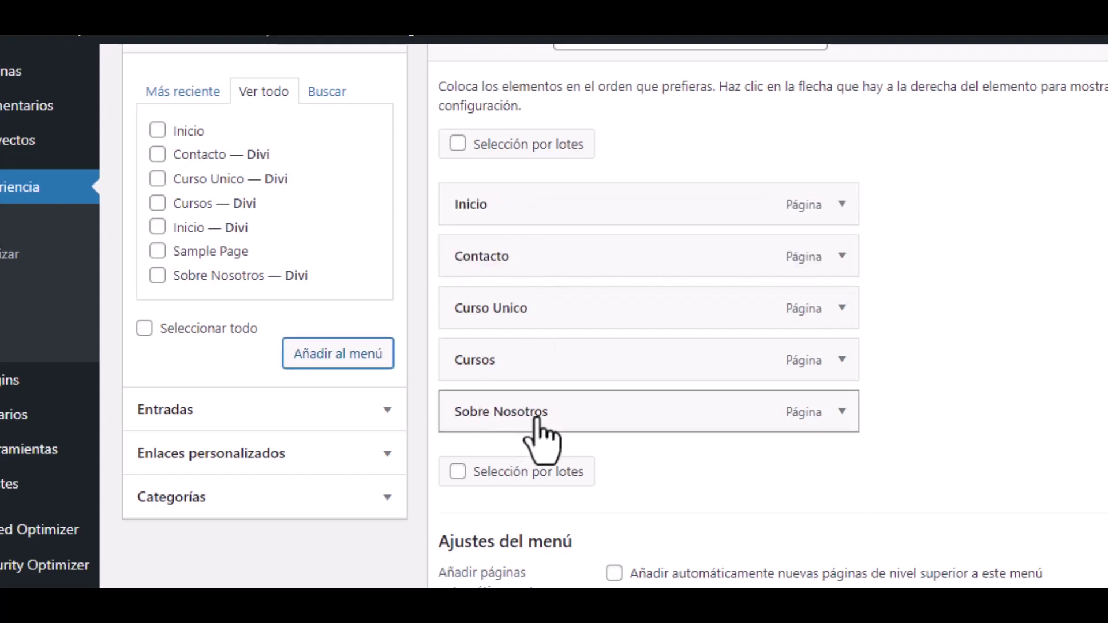
drag(536, 420, 528, 259)
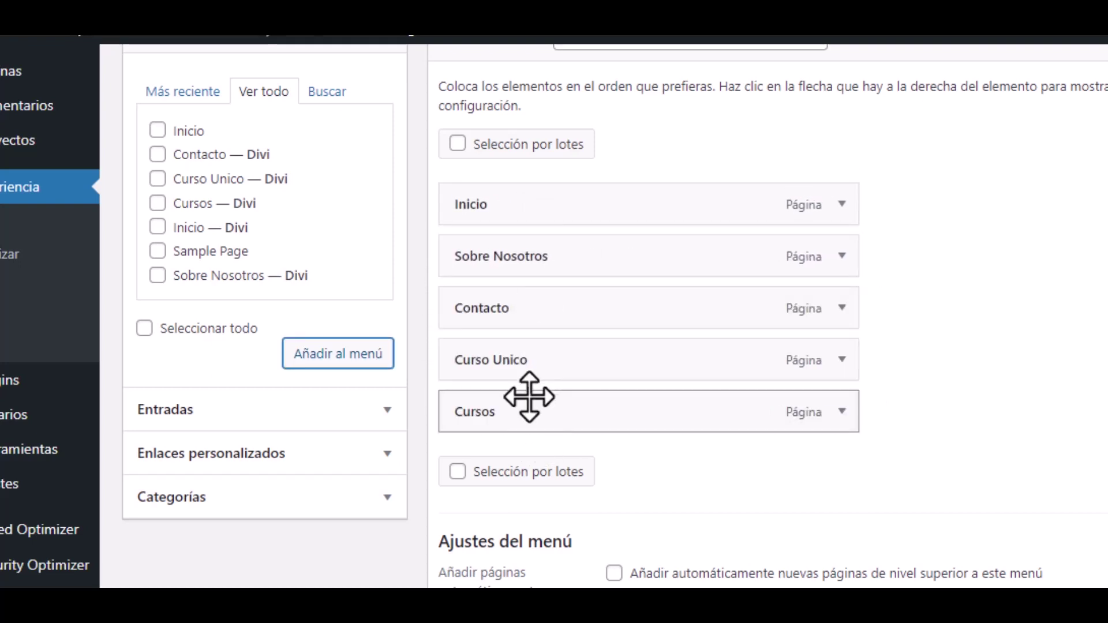
drag(507, 415, 507, 312)
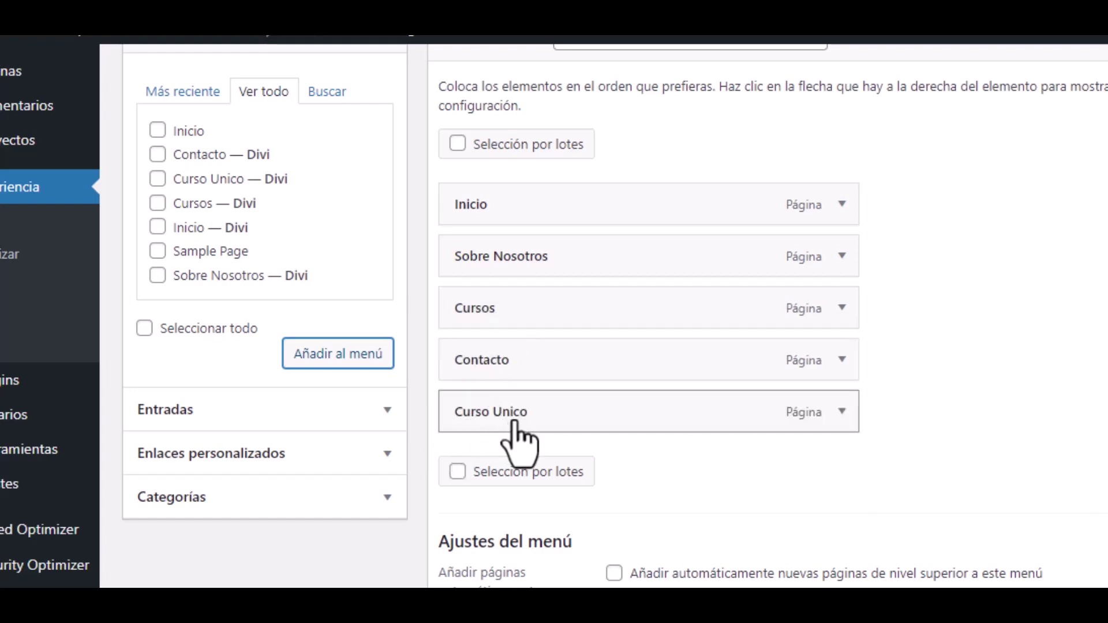
drag(526, 430, 468, 375)
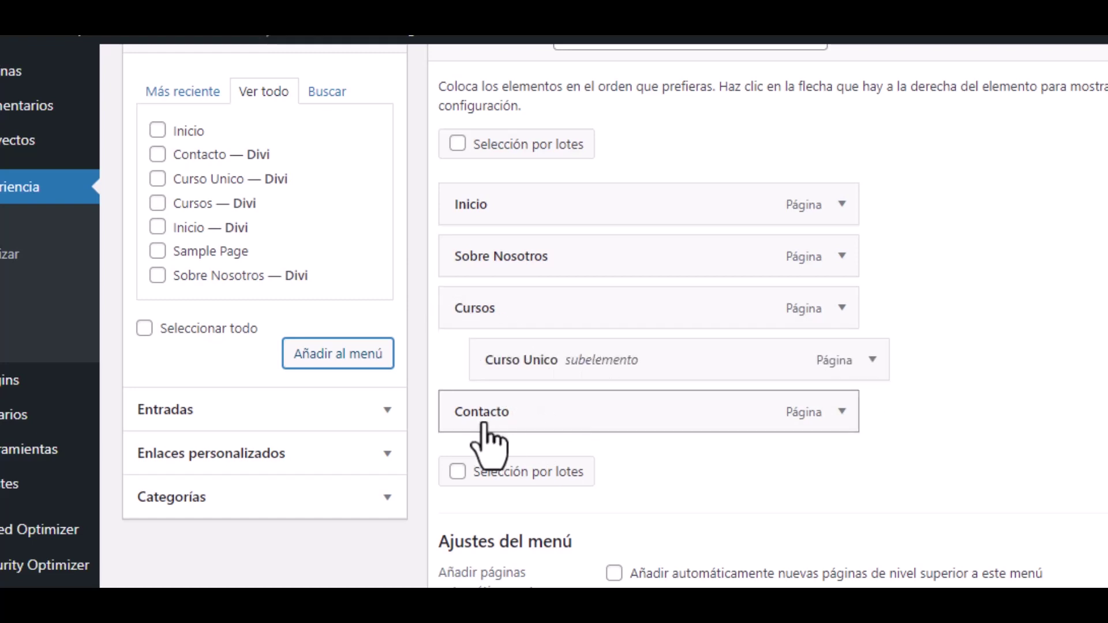
scroll(600, 380, down, 2)
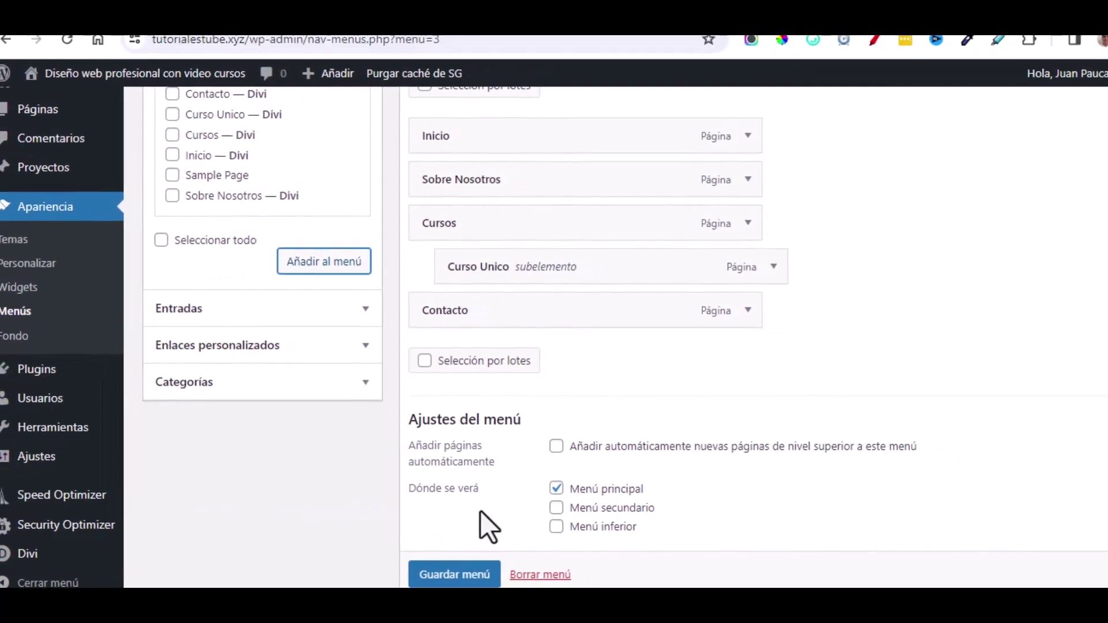
click(429, 557)
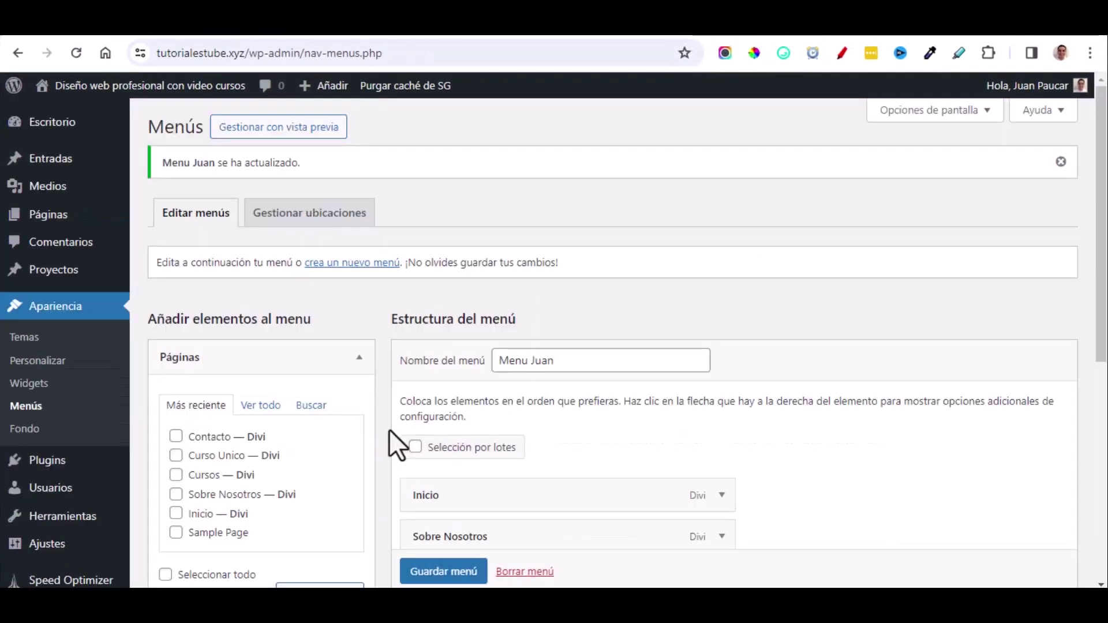
Open the live site in a new tab to check the header navigation, and return to the menu editor.
mouse_move(130, 89)
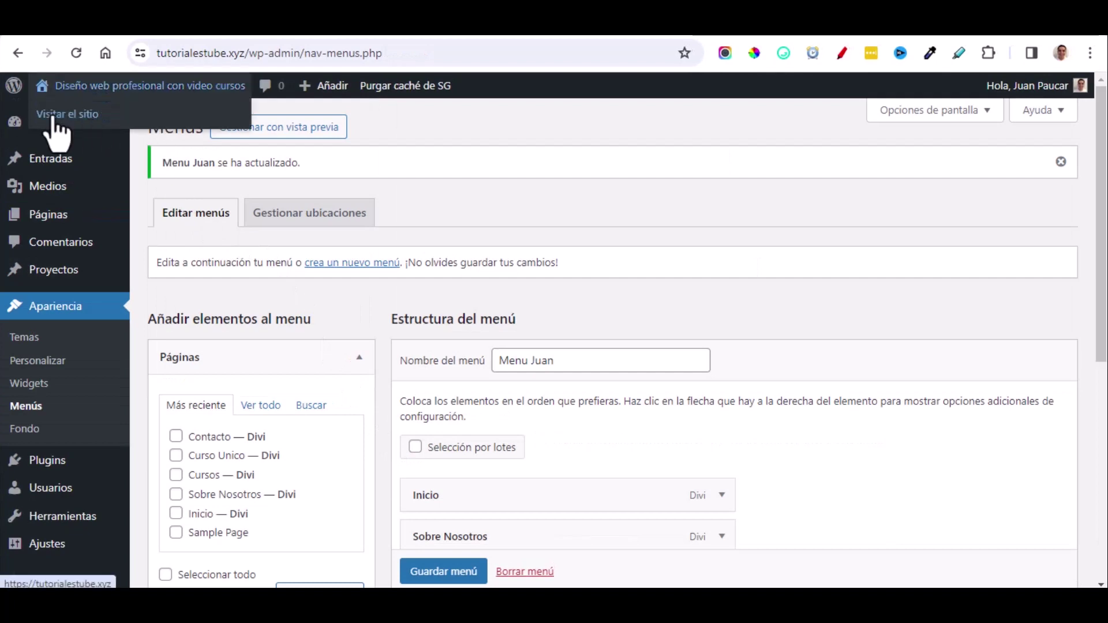
right_click(84, 115)
click(111, 128)
key(ctrl+Tab)
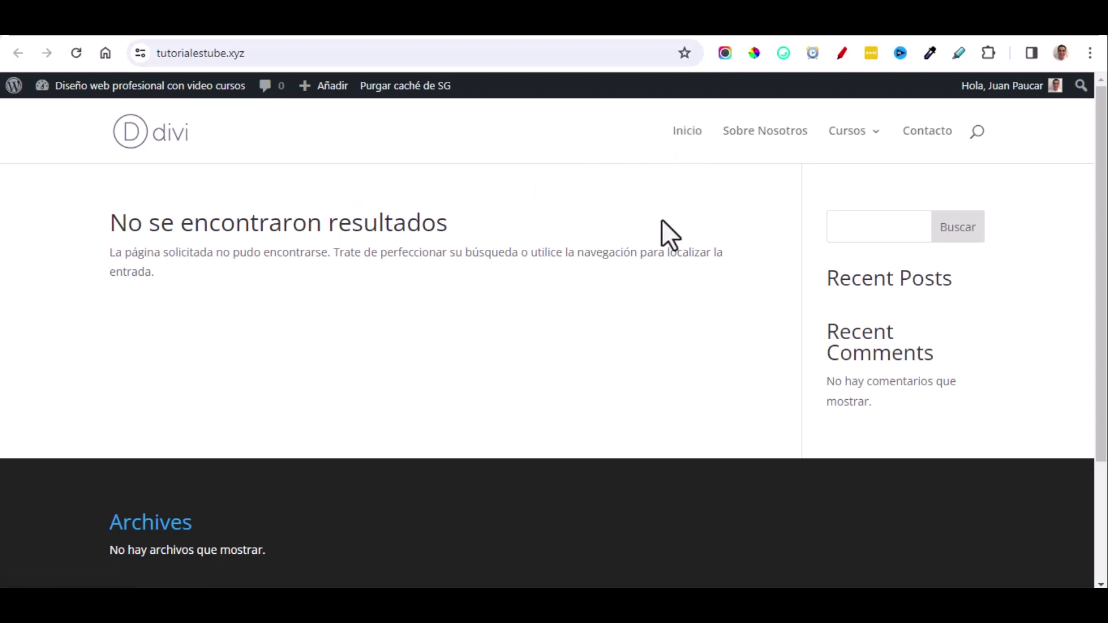
click(301, 35)
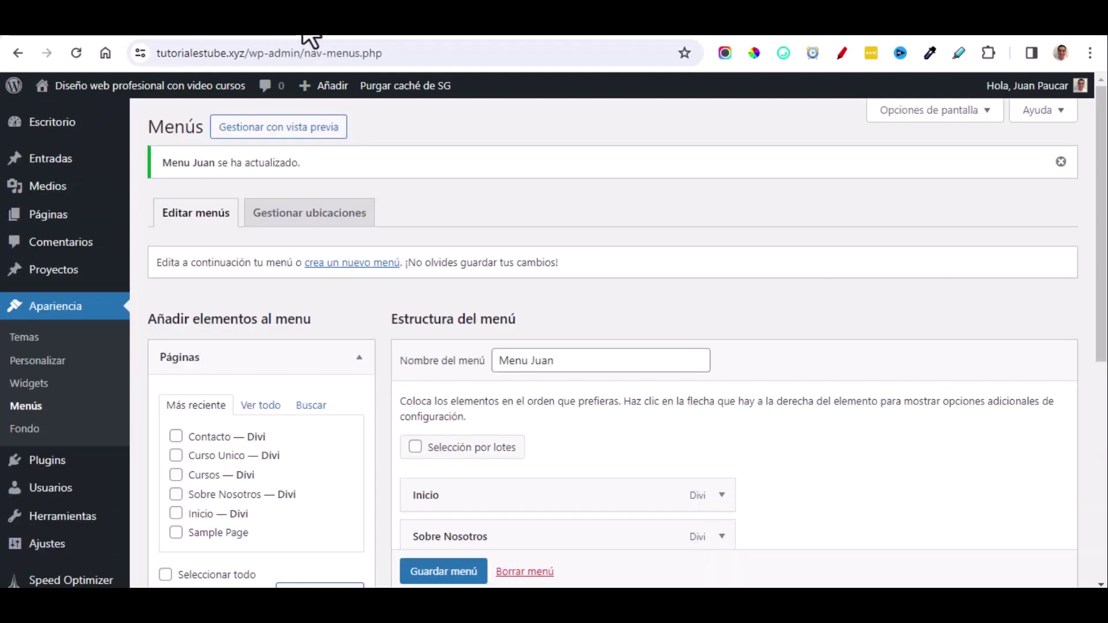
In the WordPress reading settings, make the homepage a static page with Inicio as the Portada, and save the changes.
scroll(69, 461, down, 2)
mouse_move(53, 479)
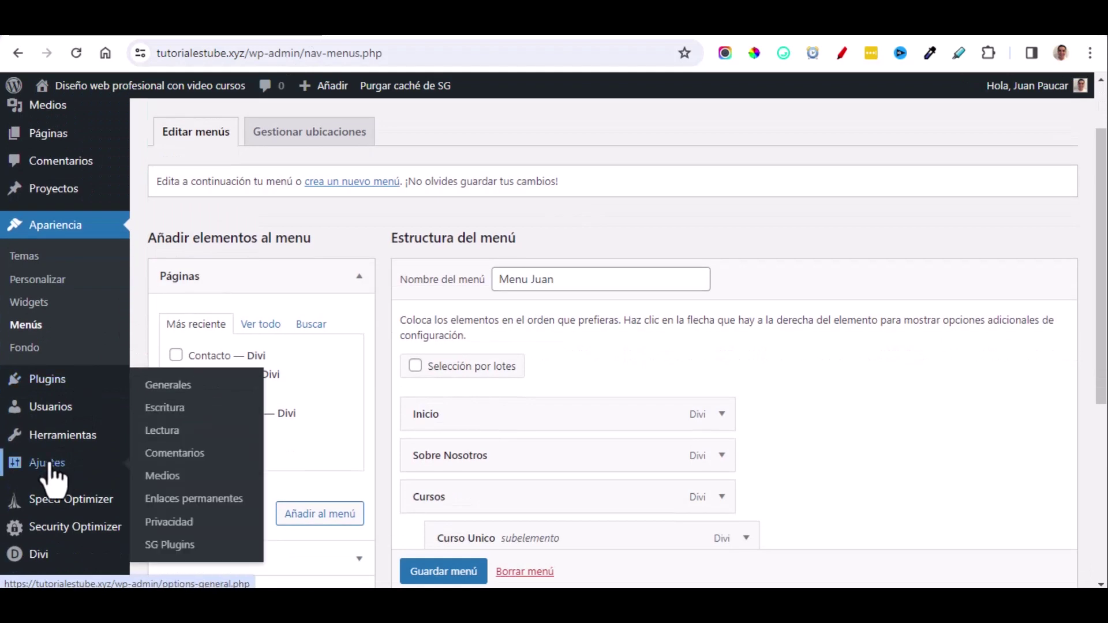
click(163, 432)
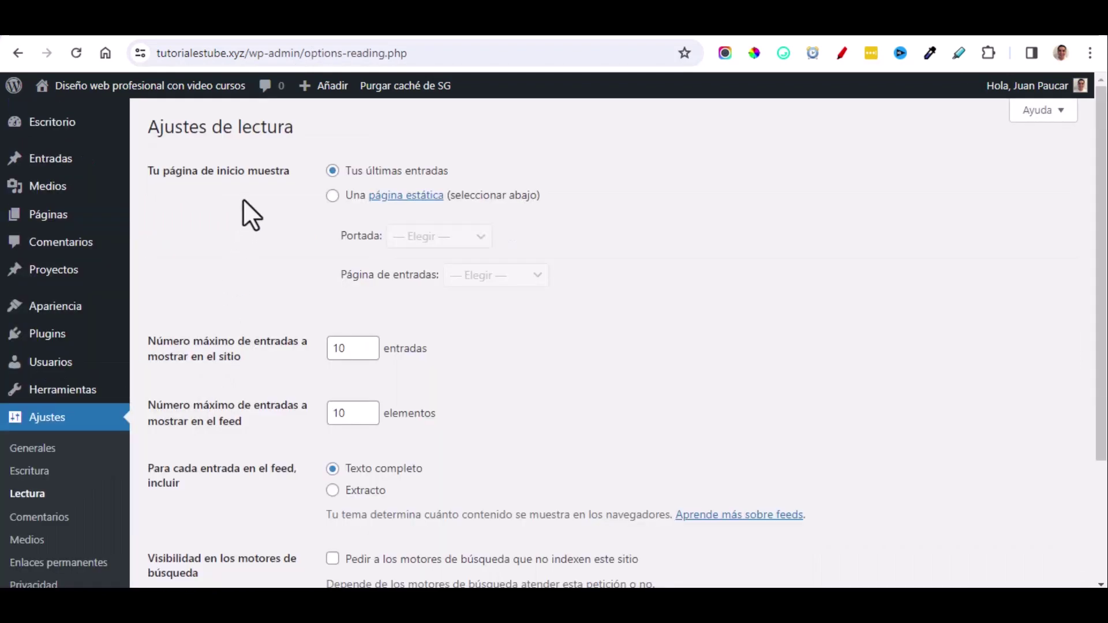
click(334, 196)
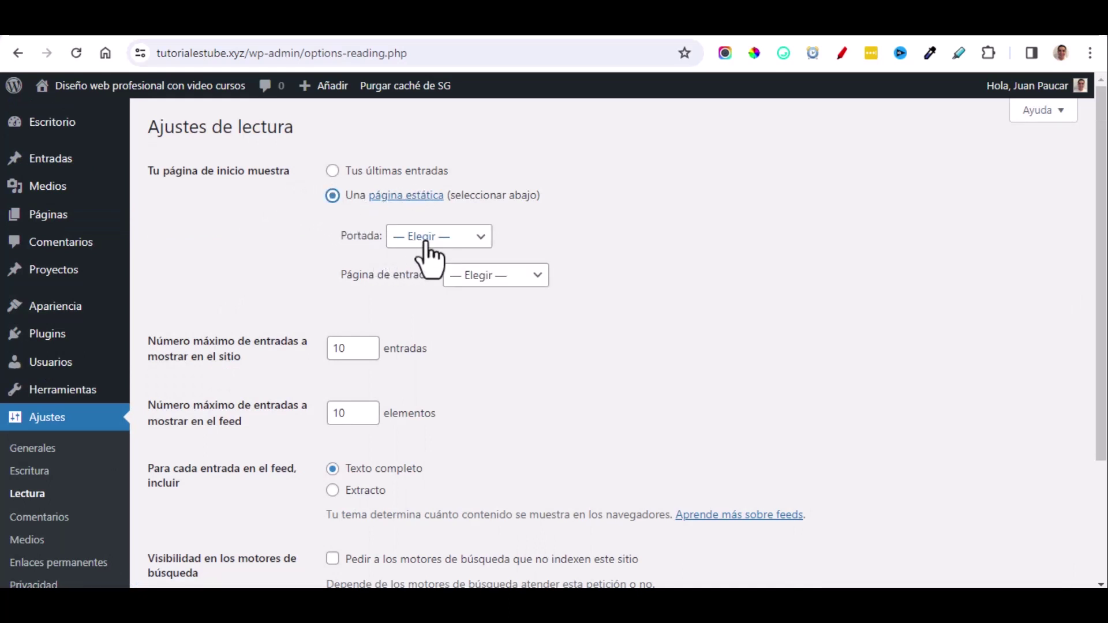
click(480, 236)
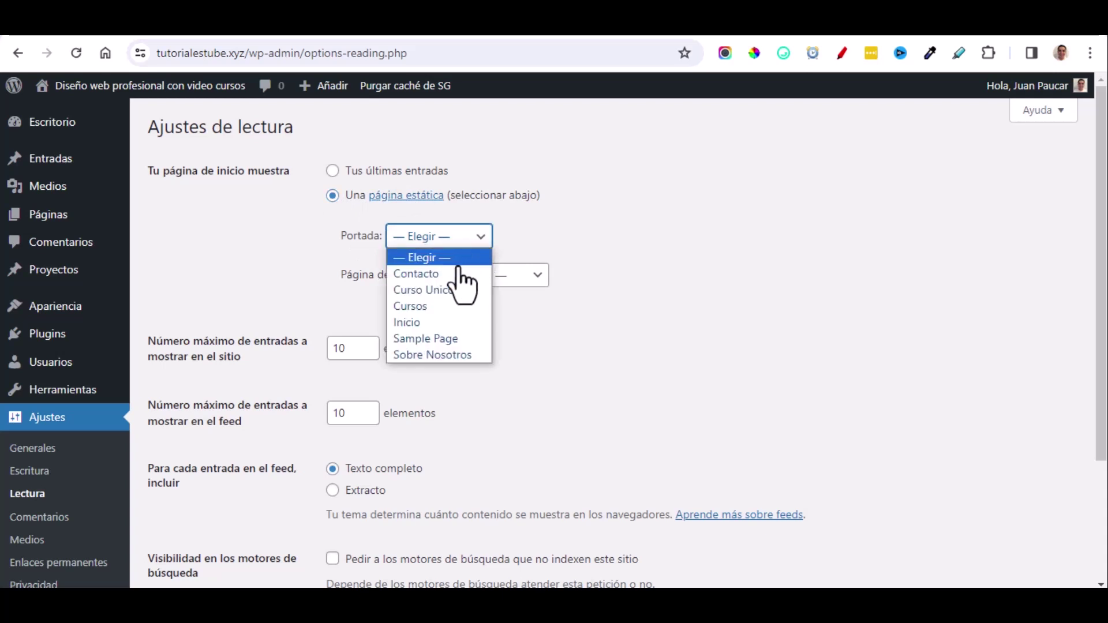
scroll(259, 427, down, 3)
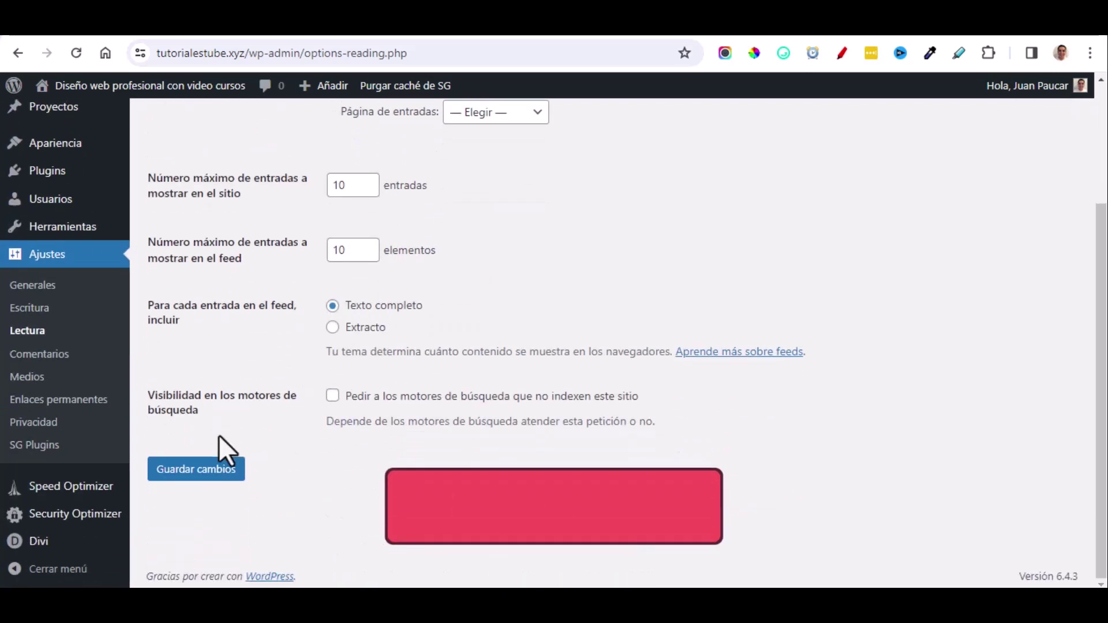
click(193, 475)
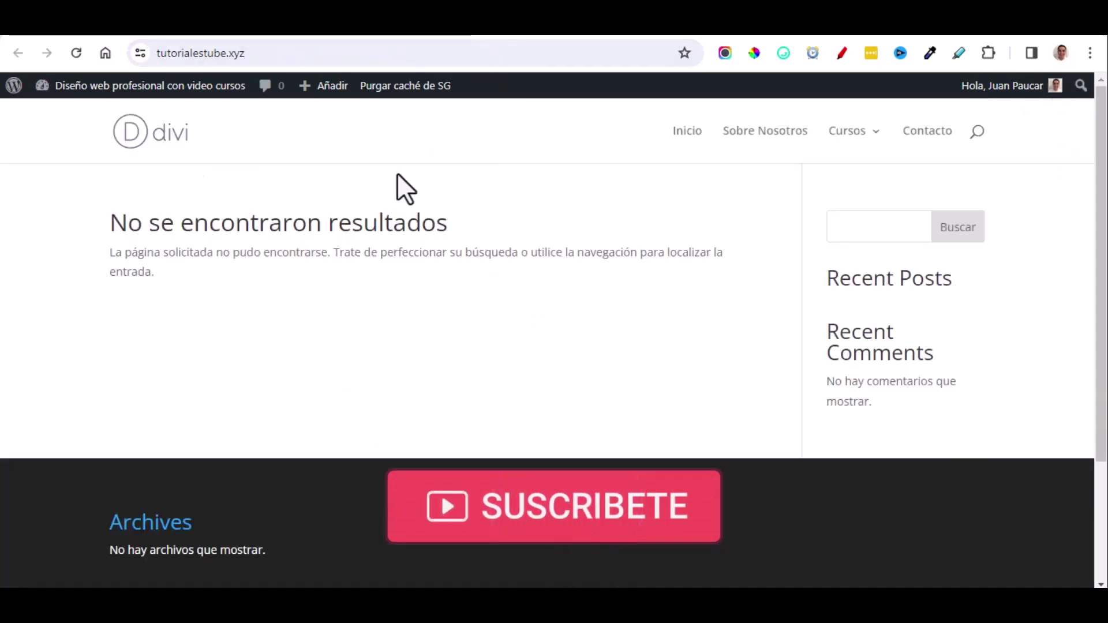
Reload the live site and look over the homepage's hero and course sections.
click(77, 53)
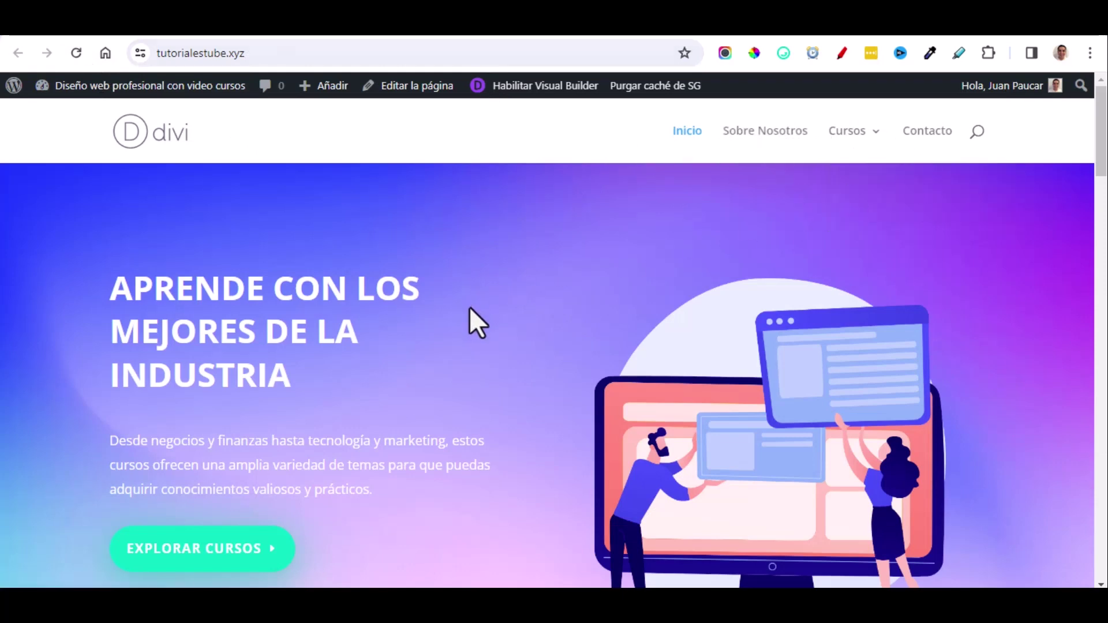
scroll(469, 307, down, 10)
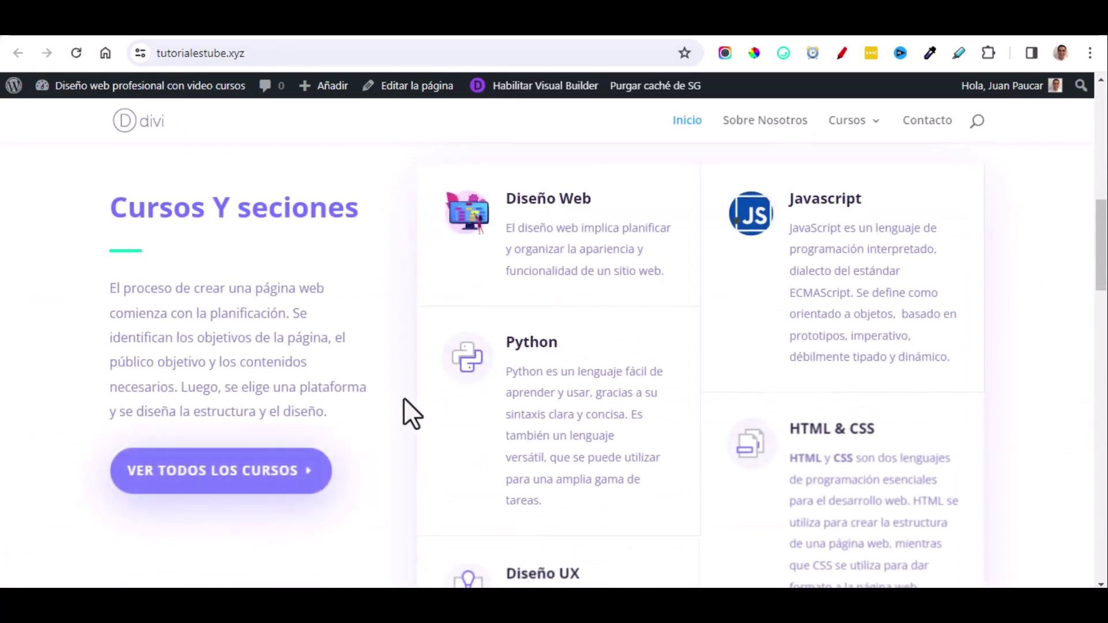
scroll(404, 413, down, 2)
scroll(480, 371, up, 12)
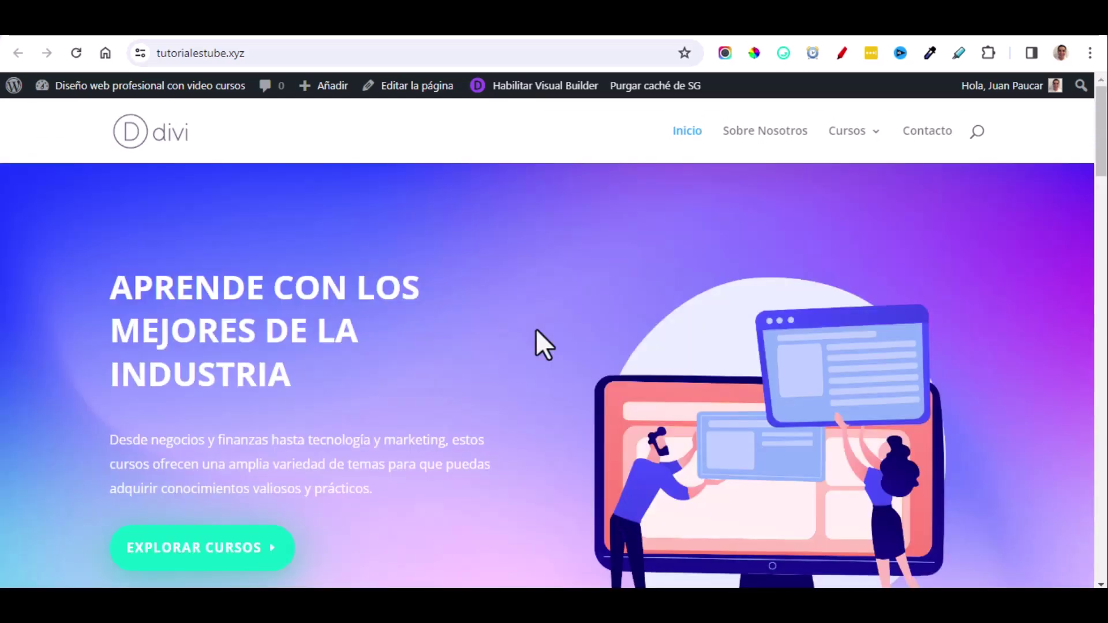
In the Divi theme options, set the VIDEO CURSO image from the media library as the site logo and save.
click(313, 36)
scroll(110, 479, down, 3)
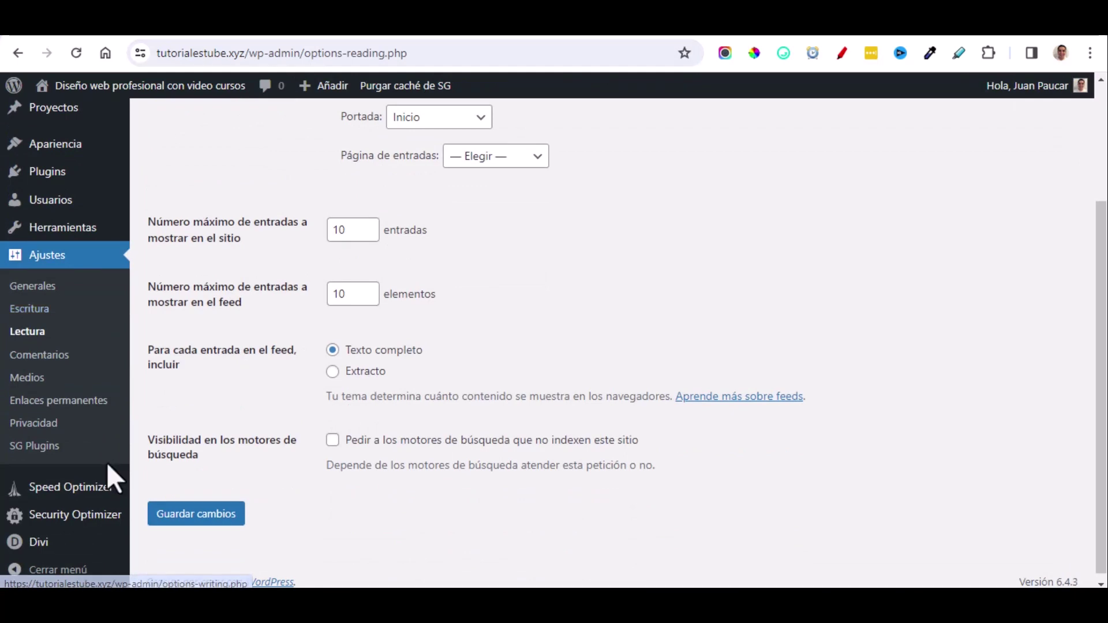
mouse_move(50, 551)
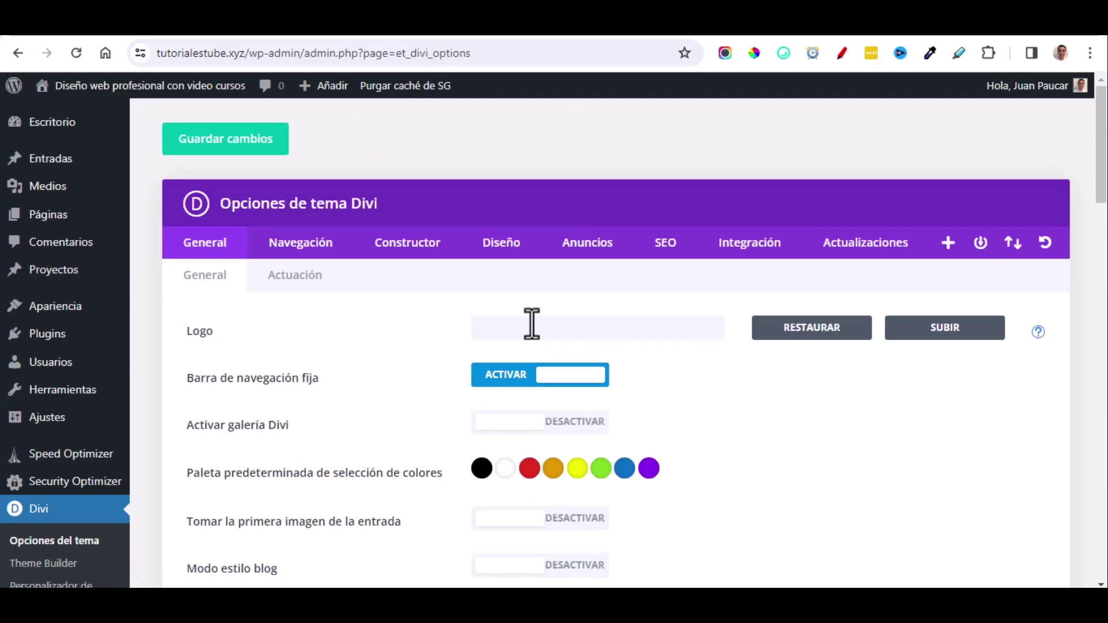
click(959, 332)
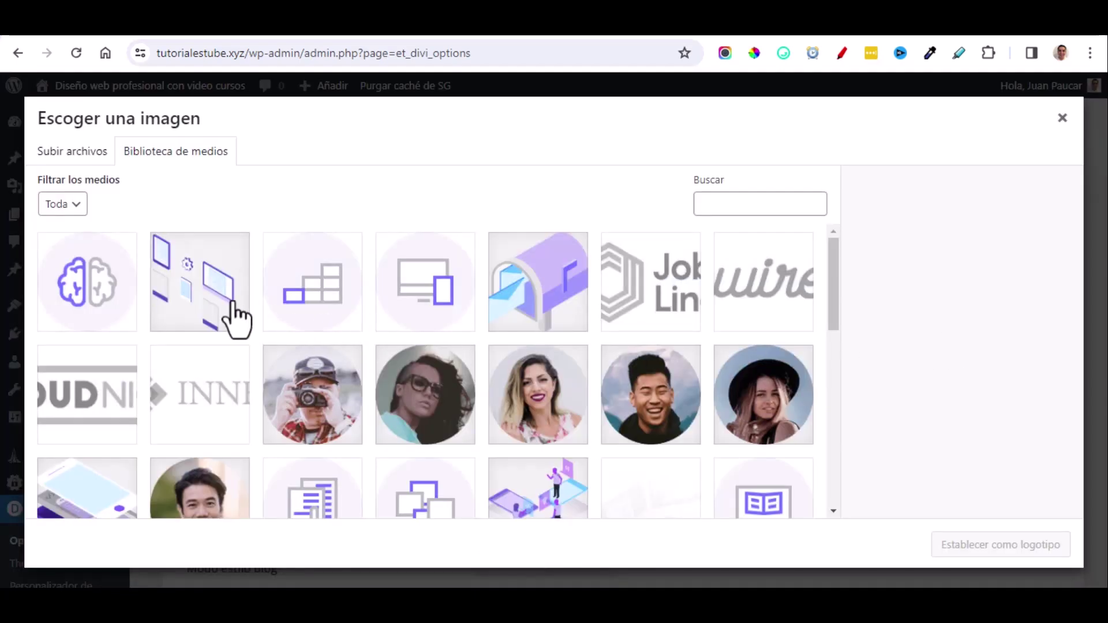
scroll(404, 357, down, 5)
click(90, 430)
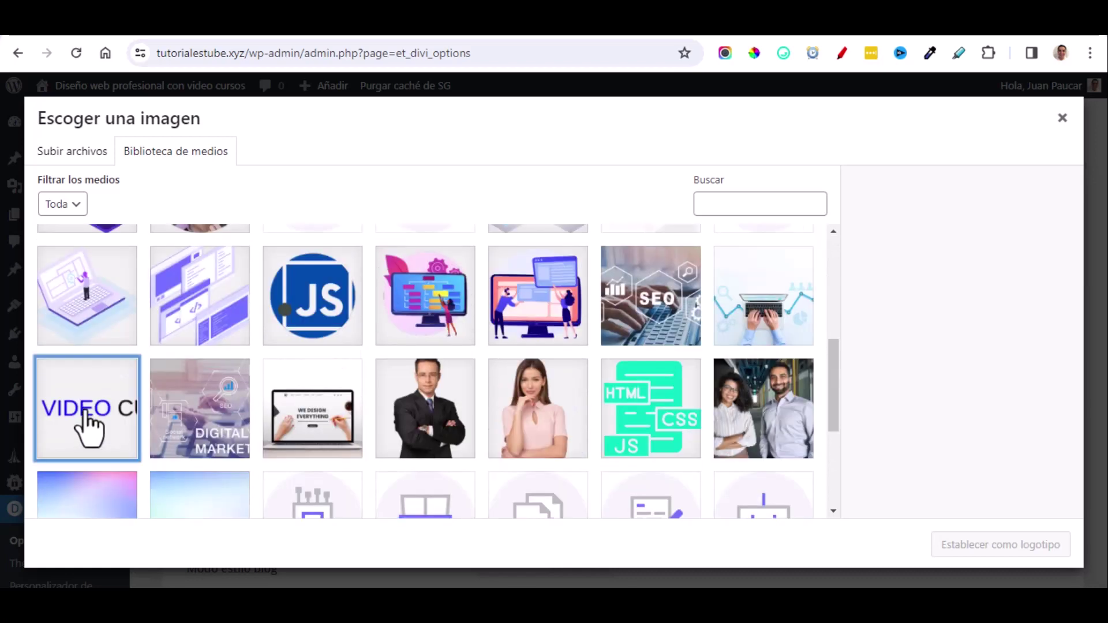
click(1002, 546)
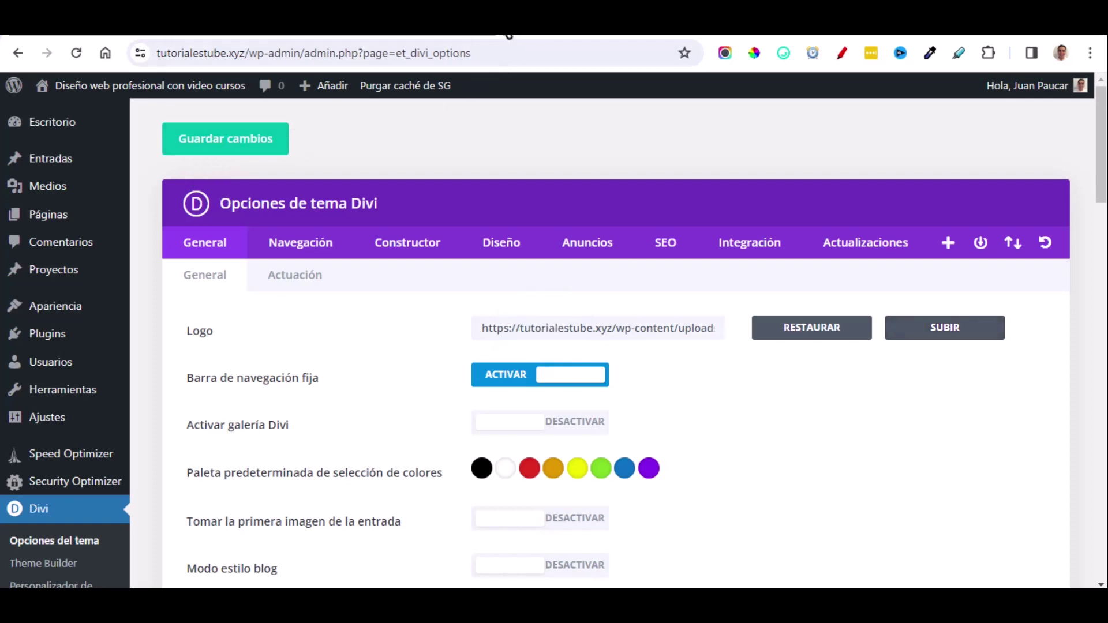
Return to the live homepage and reload it to check the logo in the header.
click(498, 34)
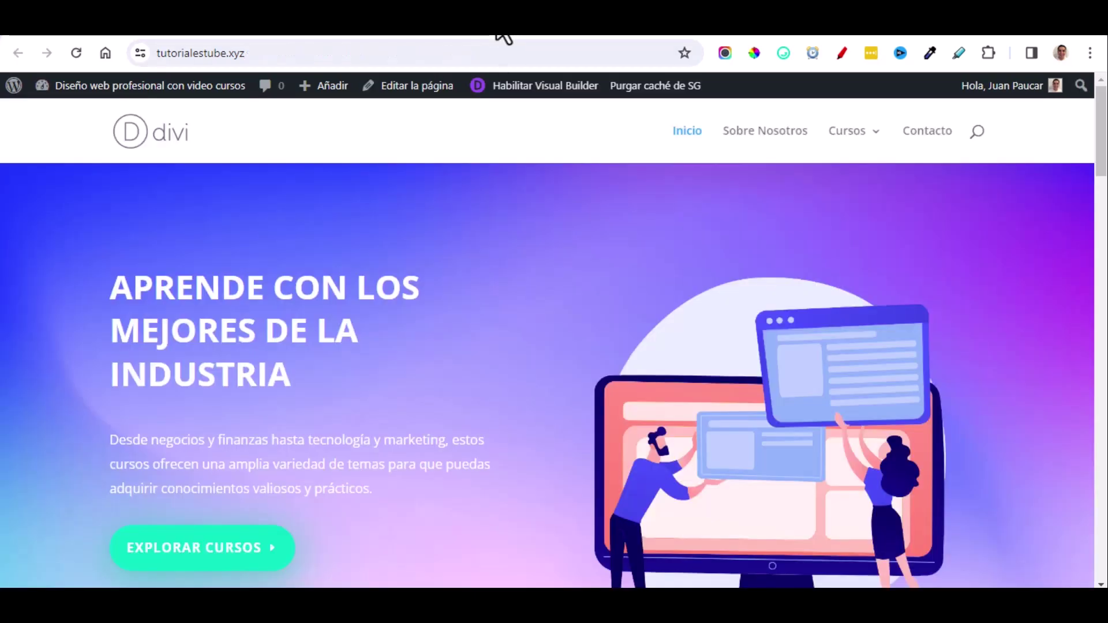
click(127, 91)
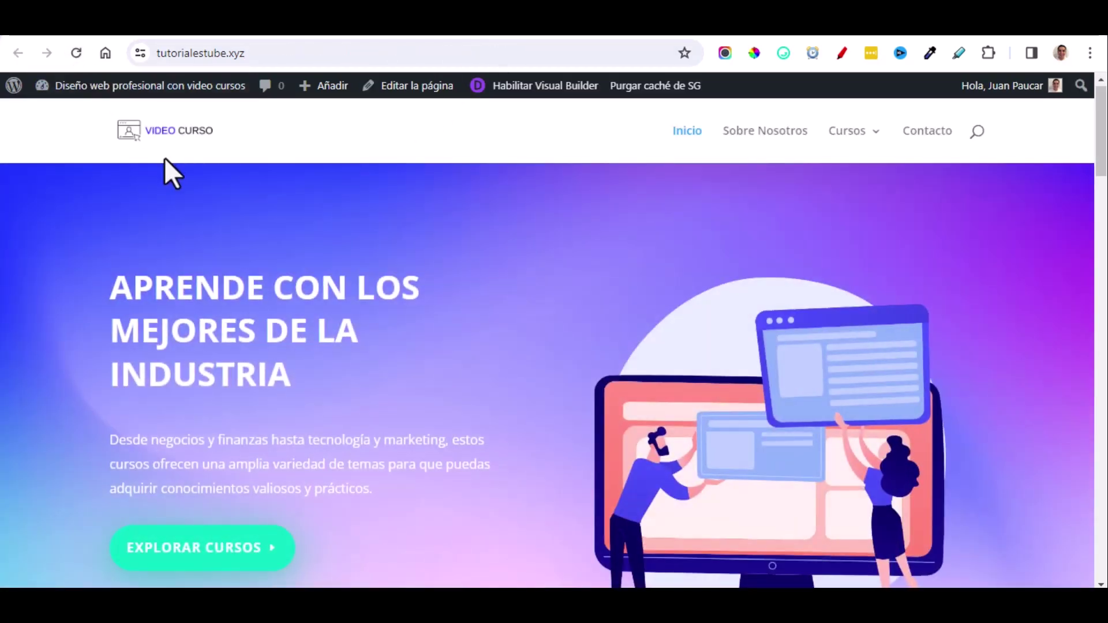
click(607, 271)
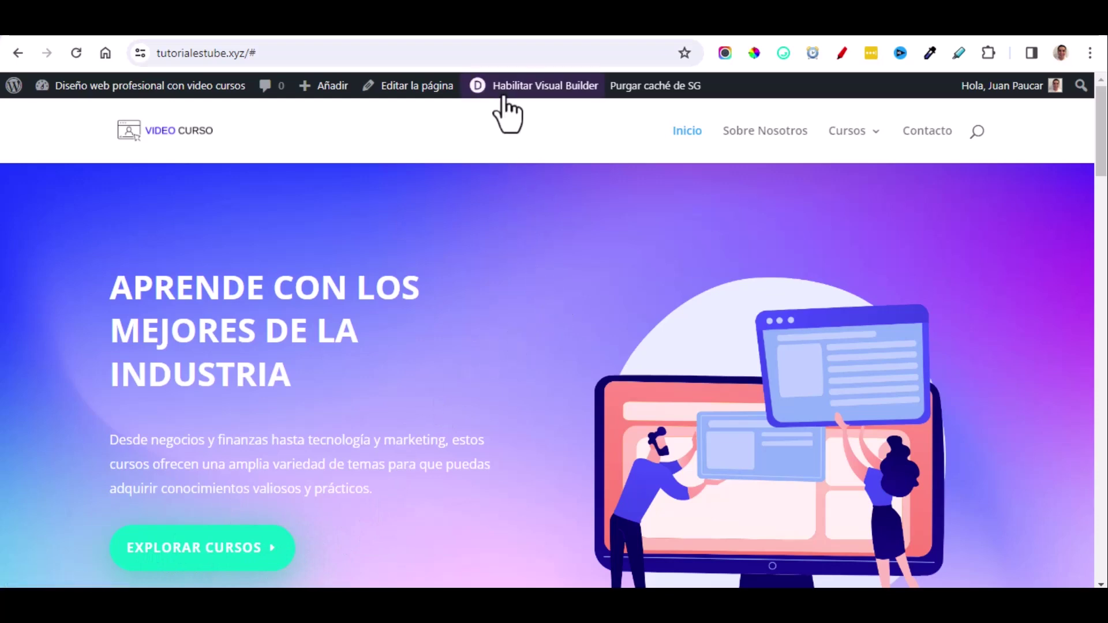
Enable the Visual Builder on the homepage and switch its preview to tablet view.
click(563, 86)
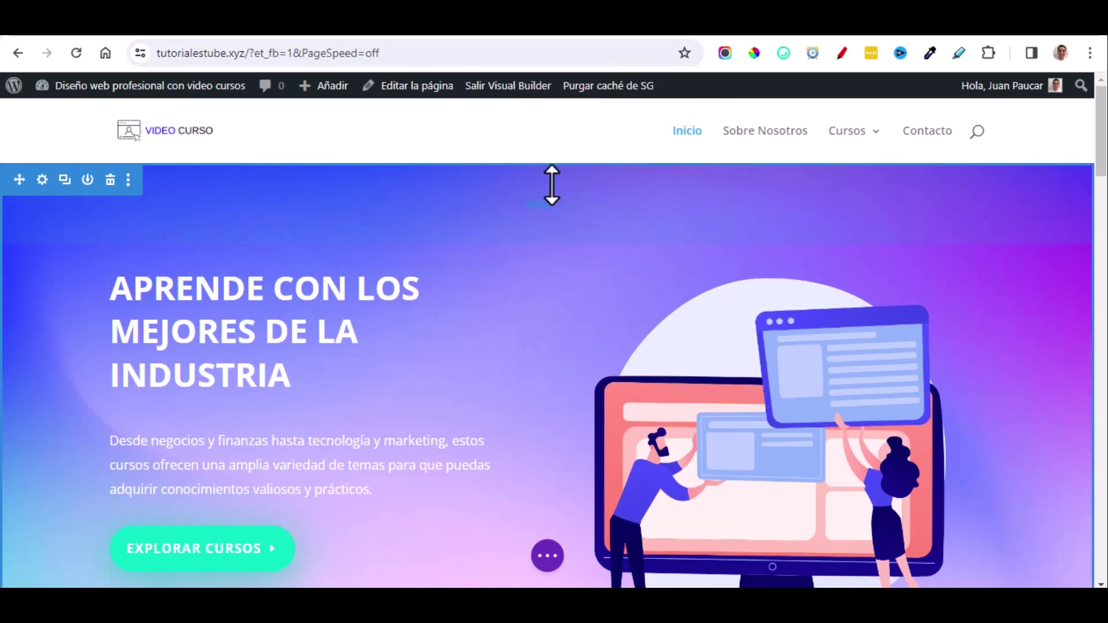
click(547, 555)
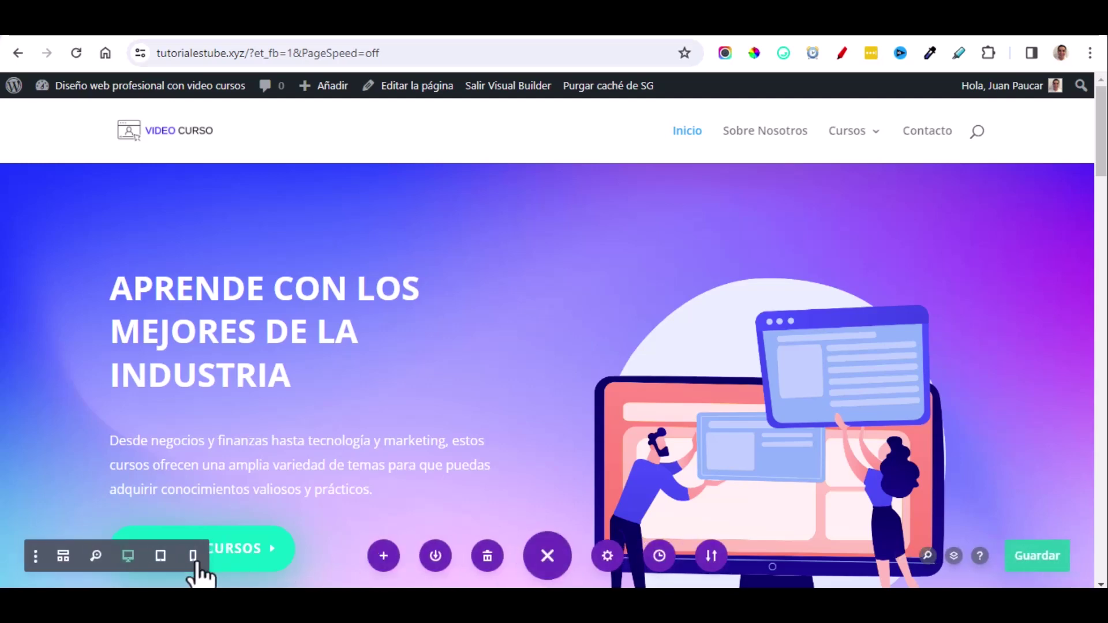
click(161, 556)
Examine how the homepage sections lay out in tablet view, from the hero down to the closing contact section.
scroll(725, 379, down, 4)
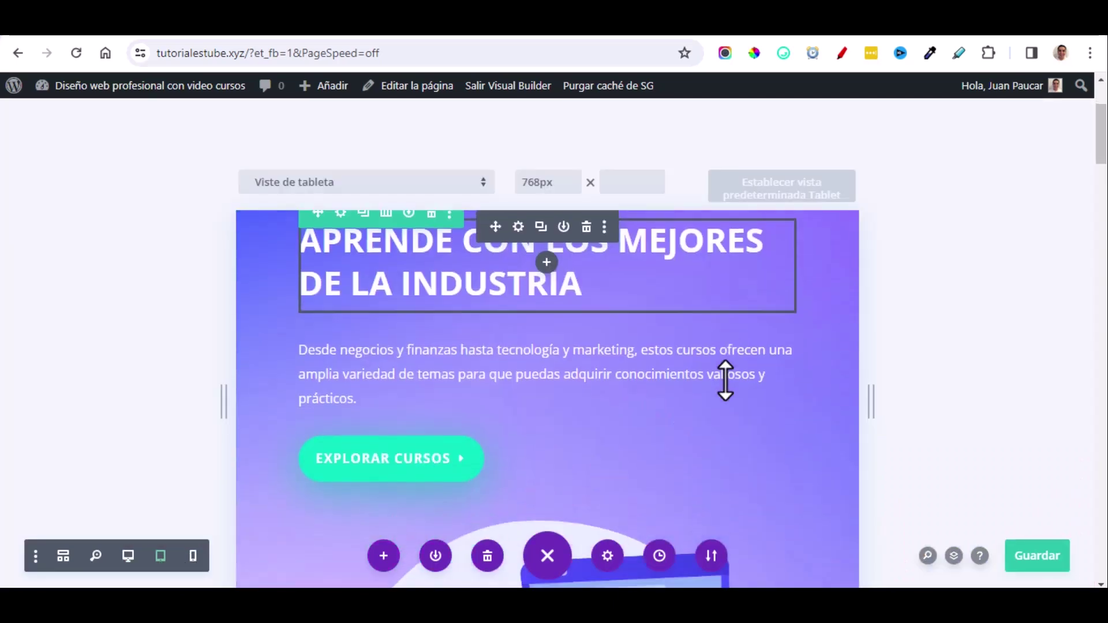
scroll(725, 379, down, 5)
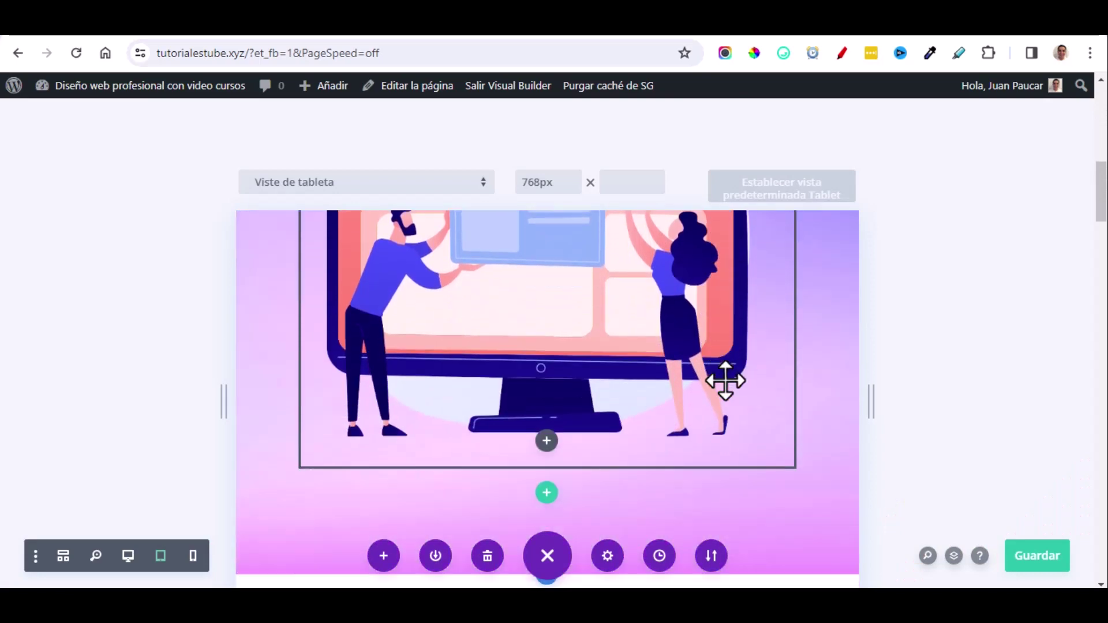
scroll(722, 376, up, 4)
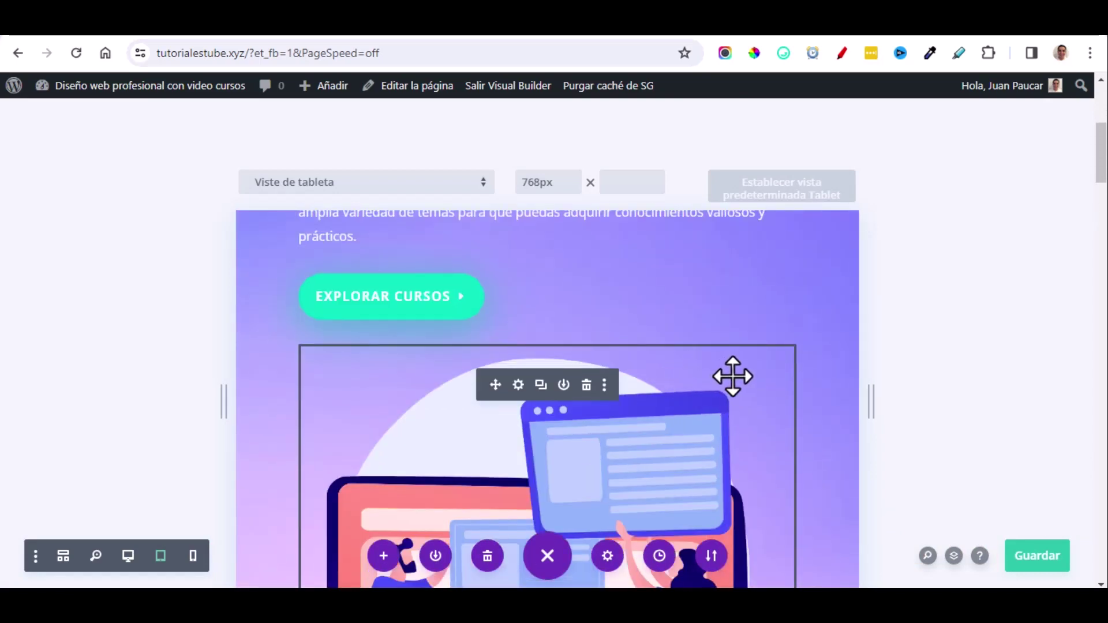
scroll(733, 376, down, 8)
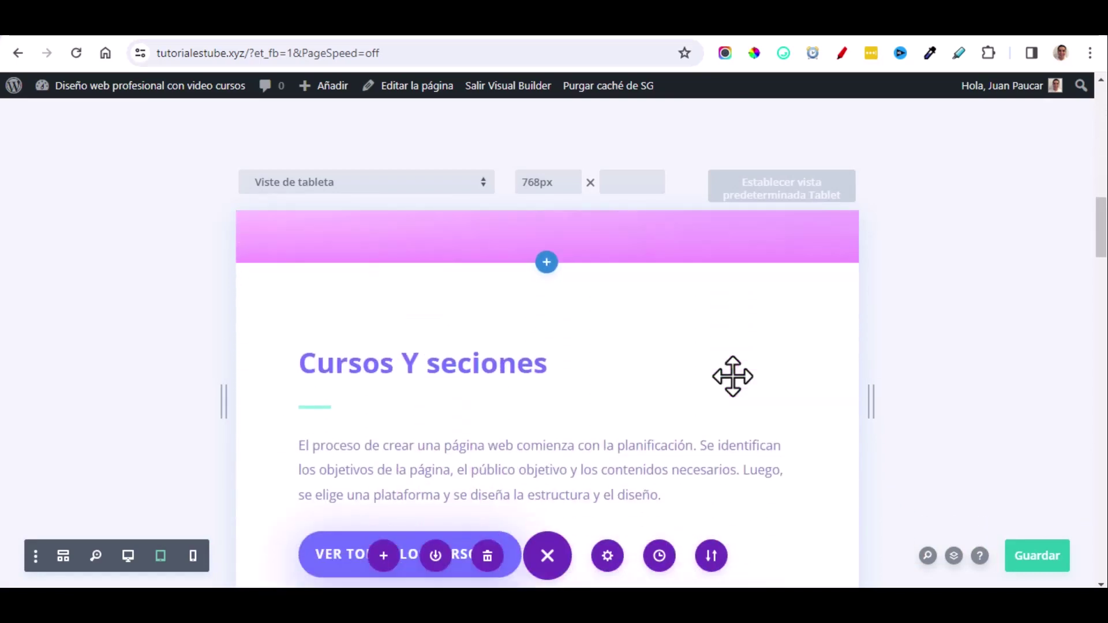
scroll(705, 389, down, 10)
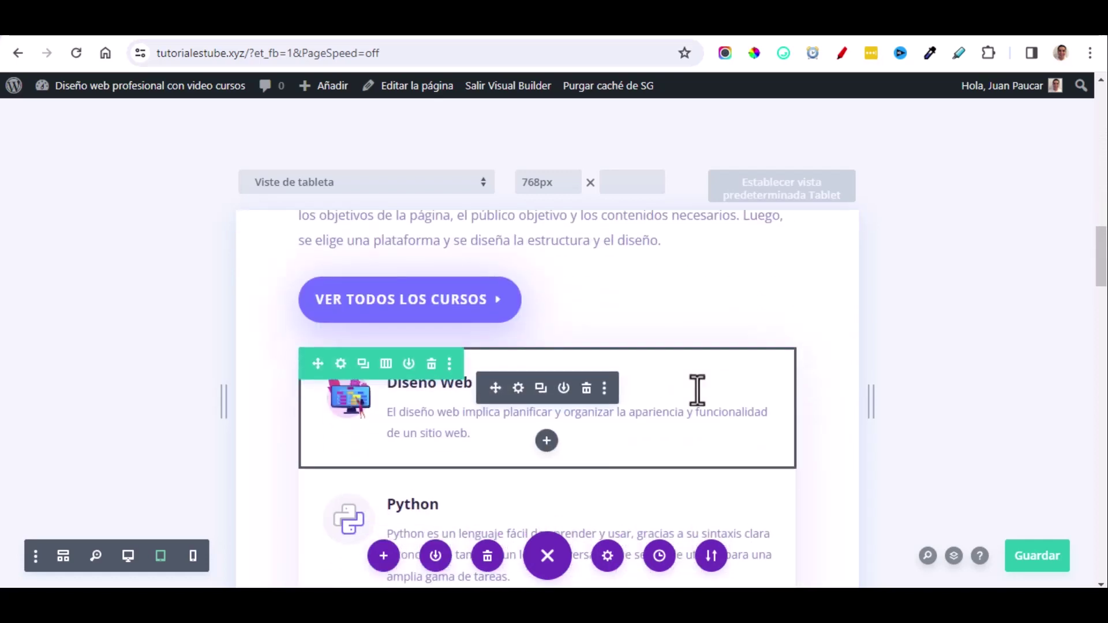
scroll(705, 388, down, 10)
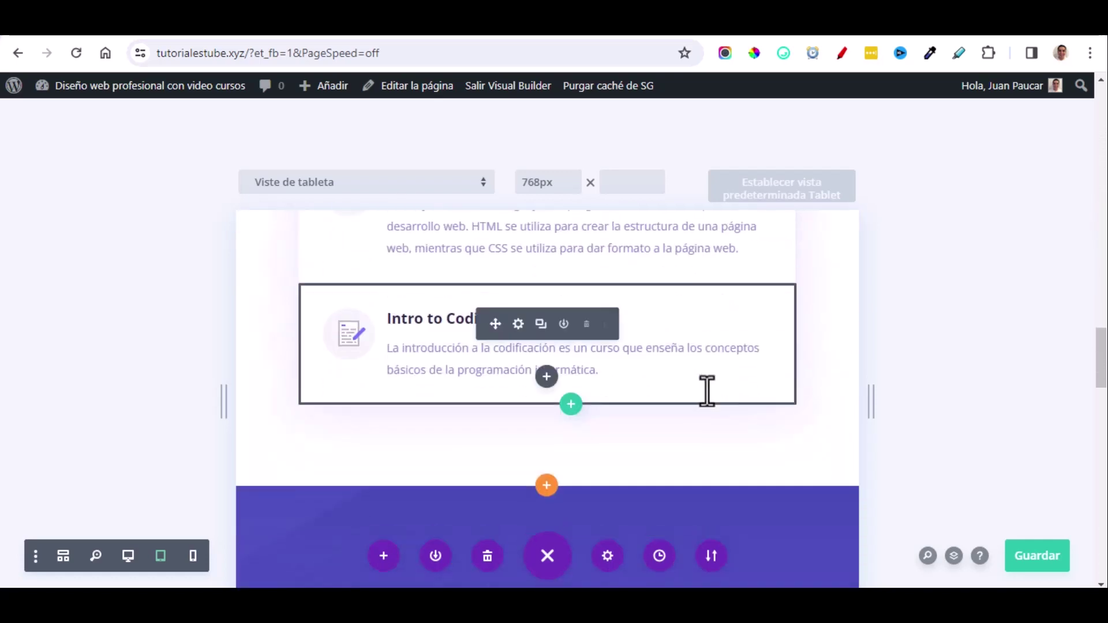
scroll(705, 388, down, 10)
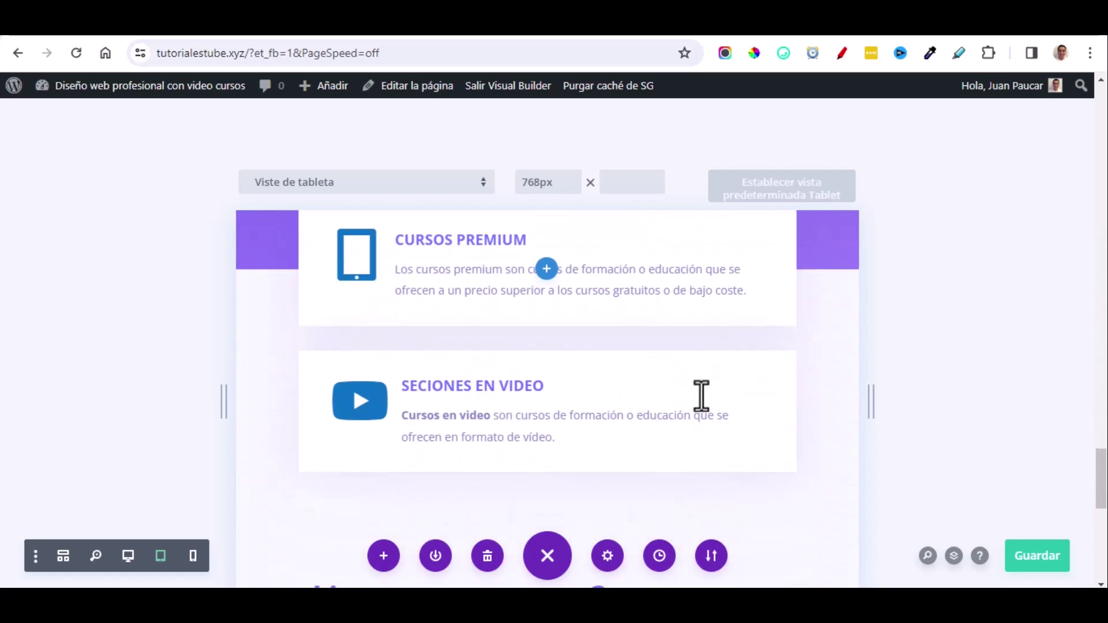
scroll(664, 421, down, 1)
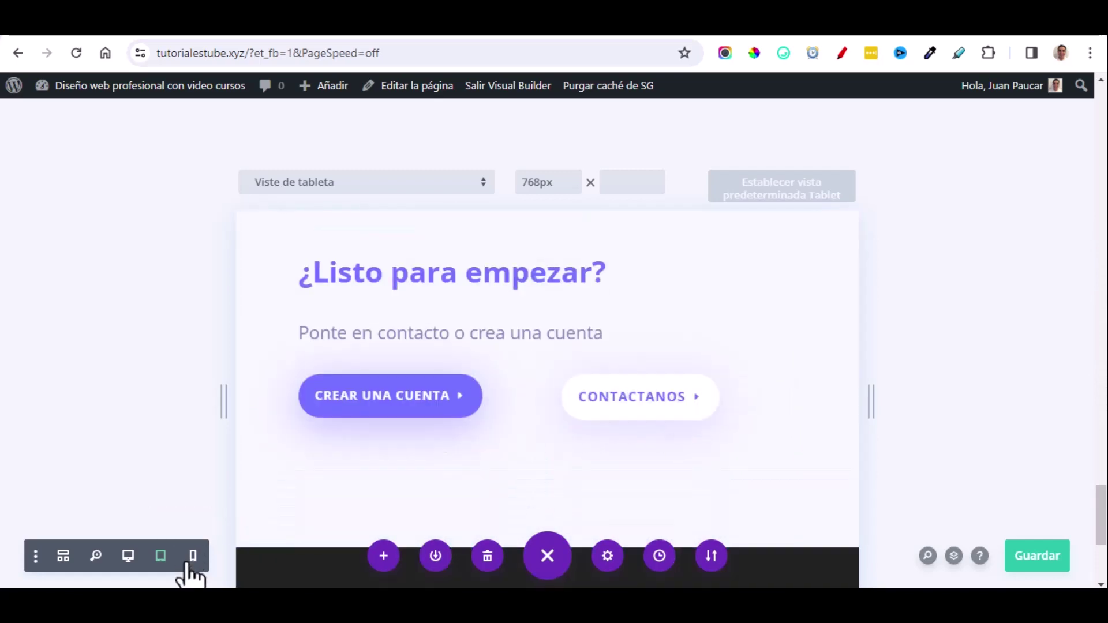
Switch the preview to phone view and examine the homepage from the closing section back up to the hero image.
scroll(631, 428, up, 8)
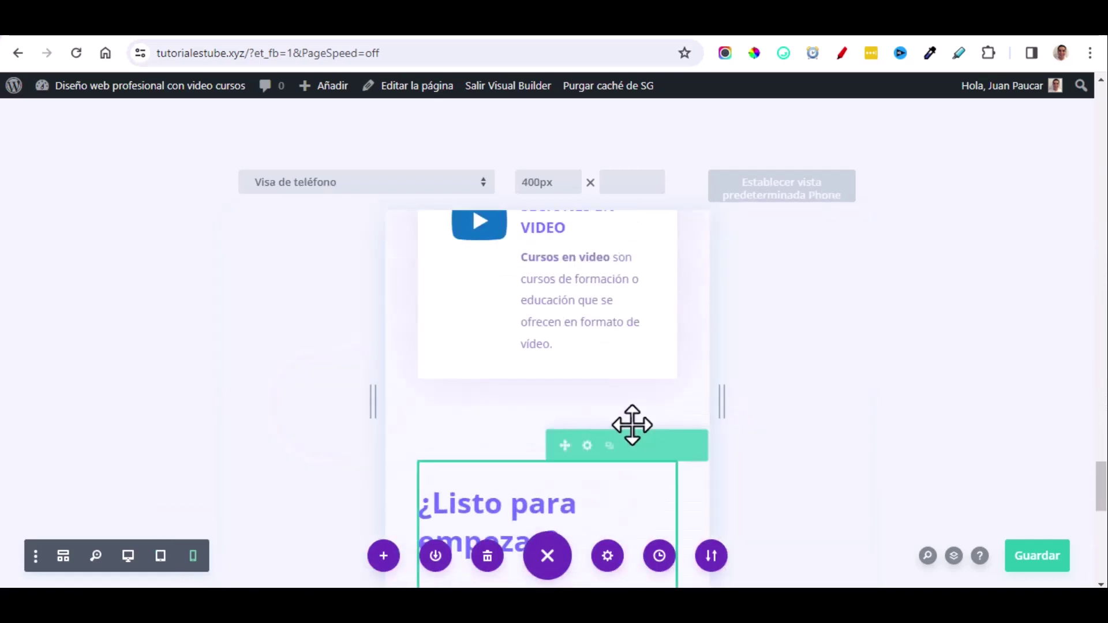
scroll(630, 415, up, 10)
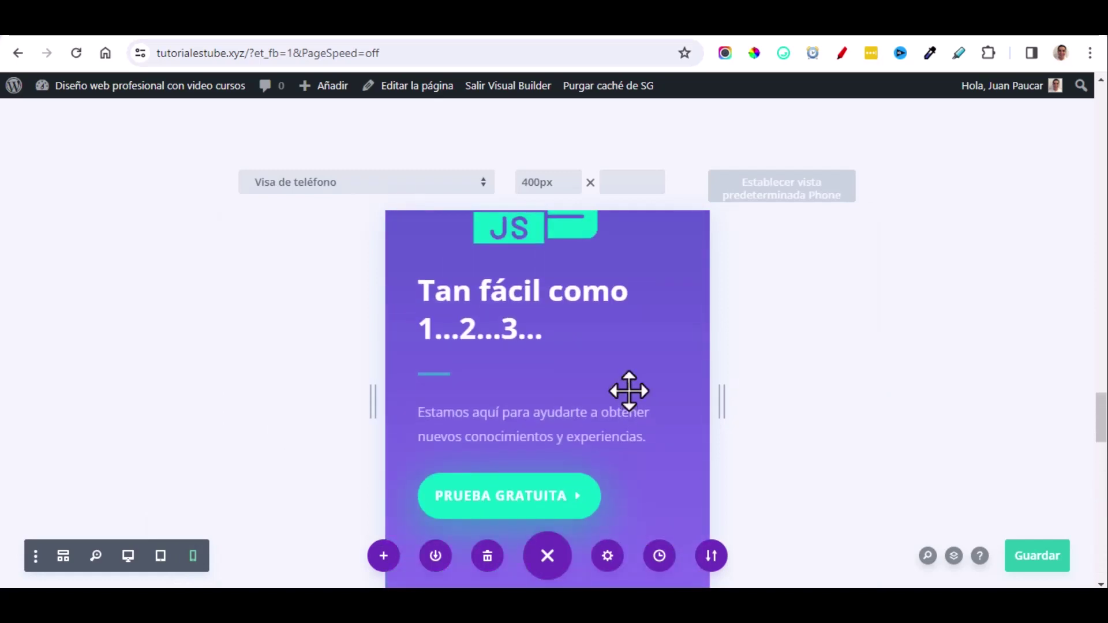
scroll(628, 391, up, 10)
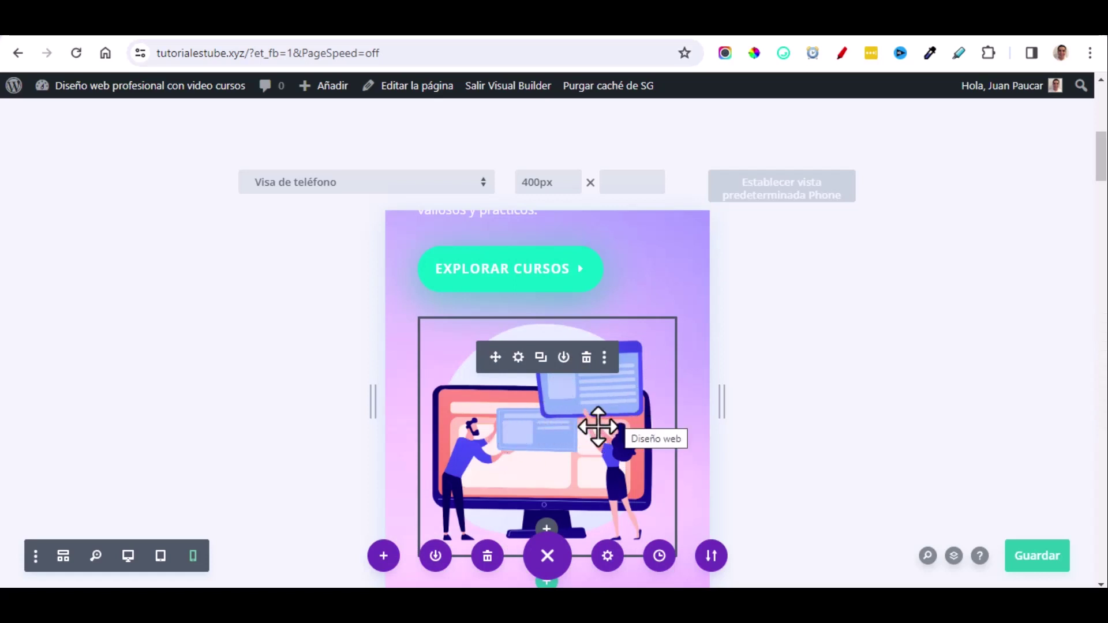
scroll(603, 425, down, 5)
scroll(611, 417, up, 5)
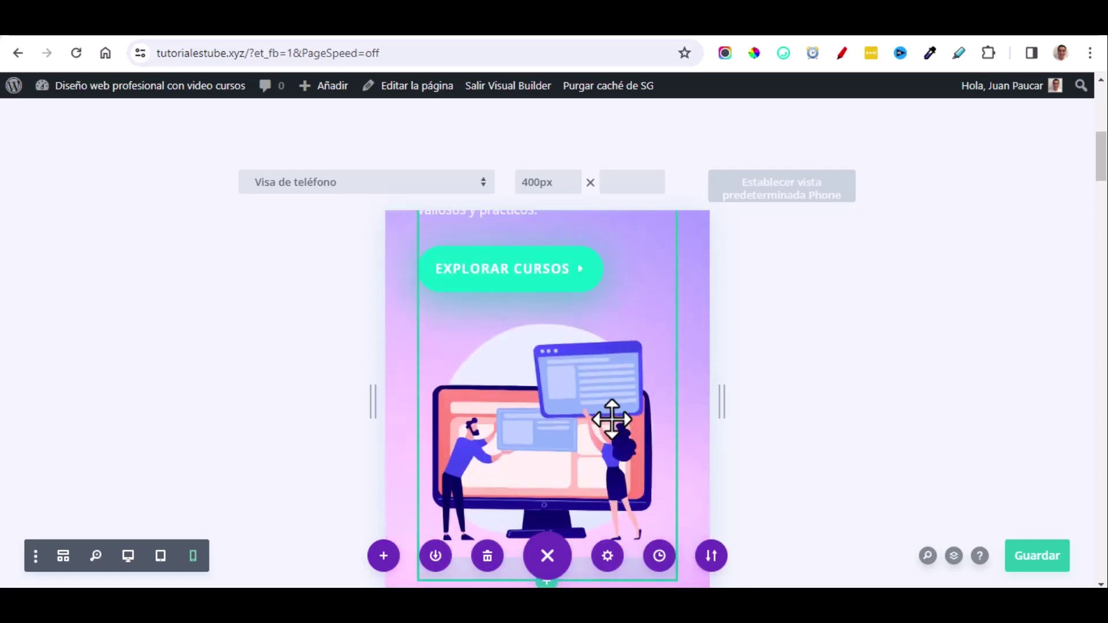
Disable the hero illustration's visibility on phone (Teléfono) and tablet (Tableta) and accept the image settings.
mouse_move(612, 420)
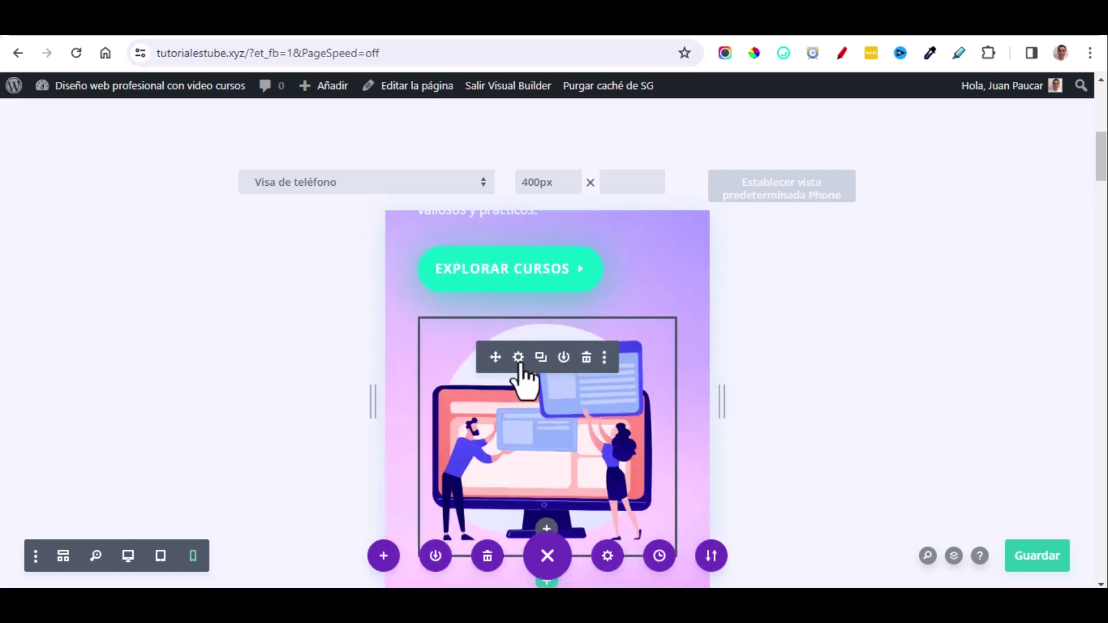
click(519, 359)
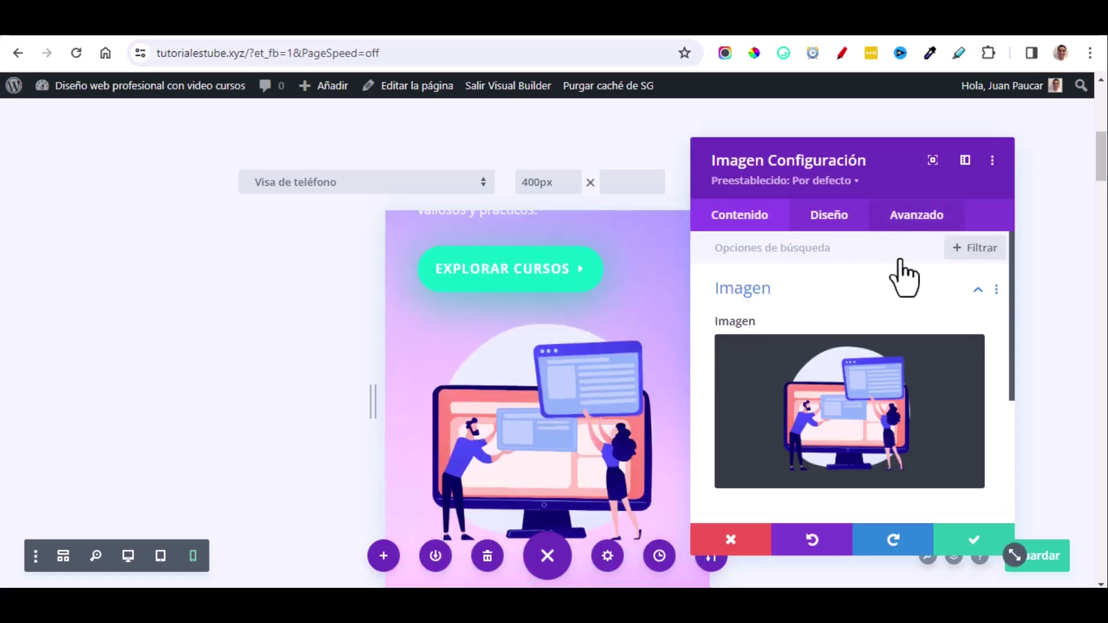
click(916, 214)
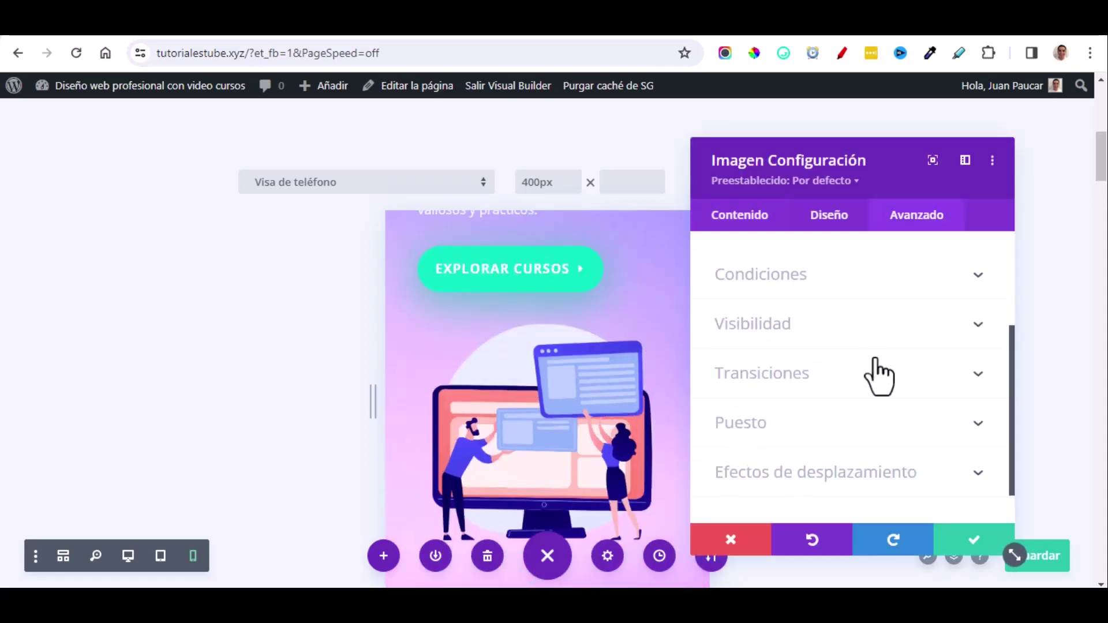
click(906, 328)
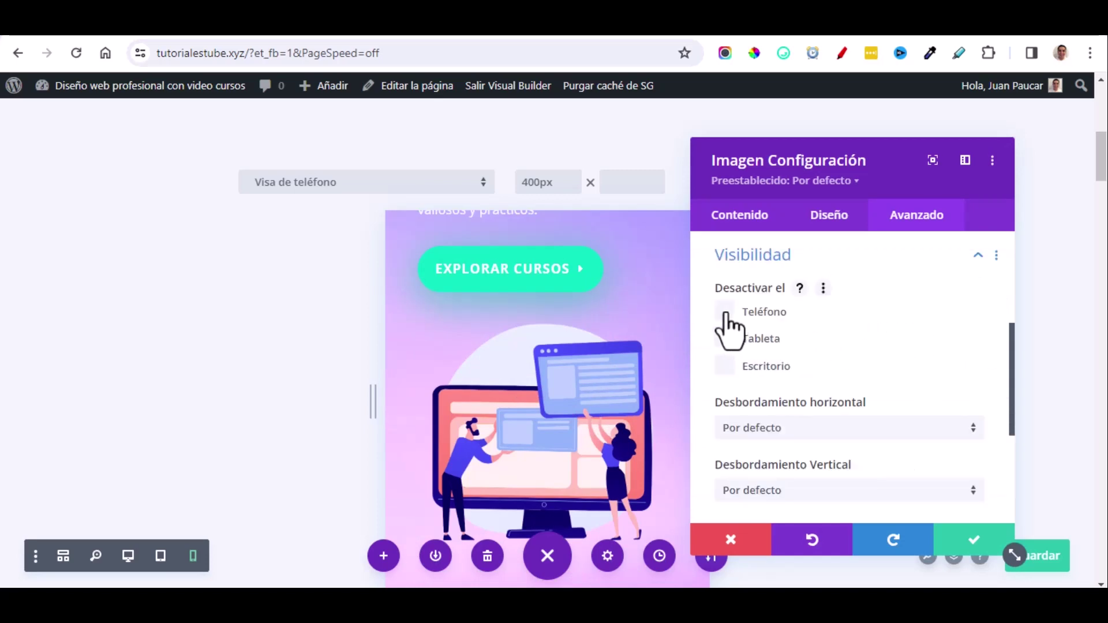
click(724, 312)
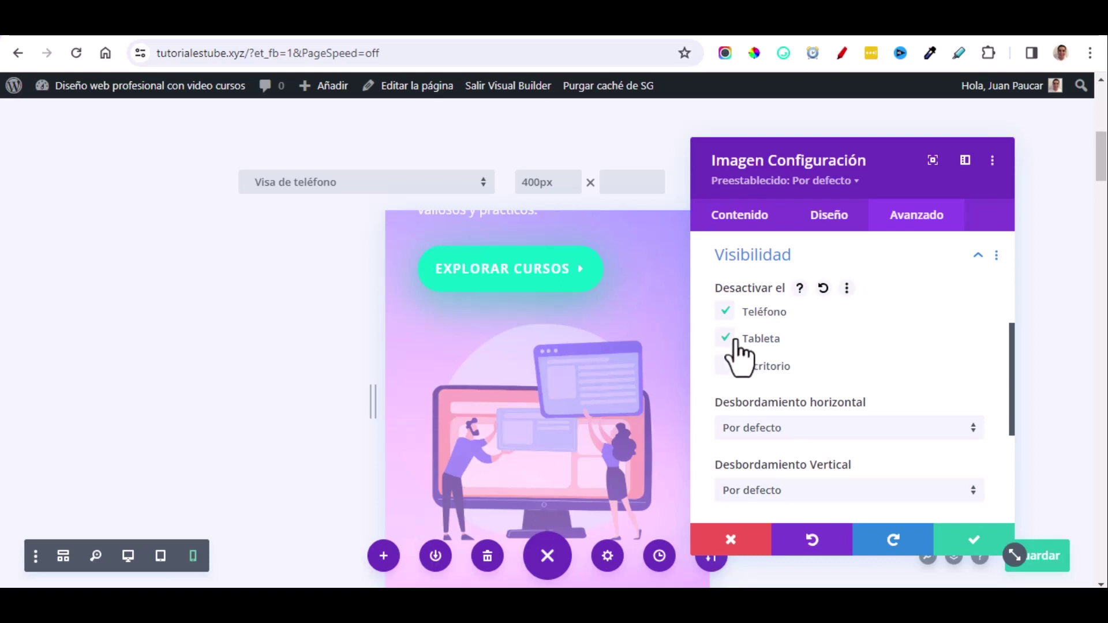
click(972, 548)
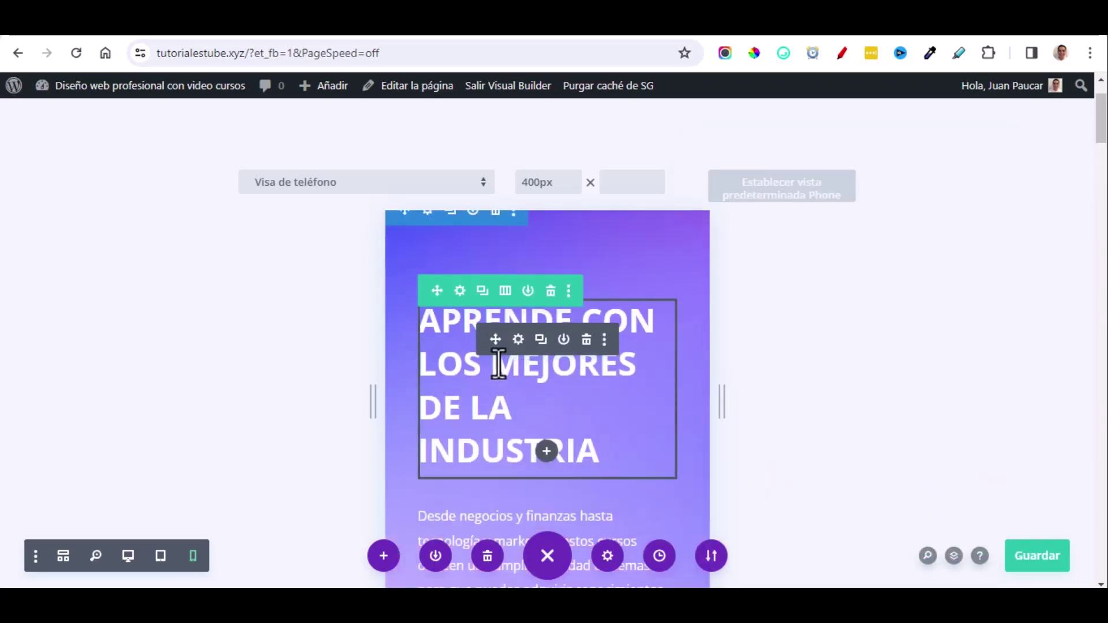
Set the text size of the hero title "APRENDE CON LOS MEJORES DE LA INDUSTRIA" to 39px.
click(518, 340)
click(419, 300)
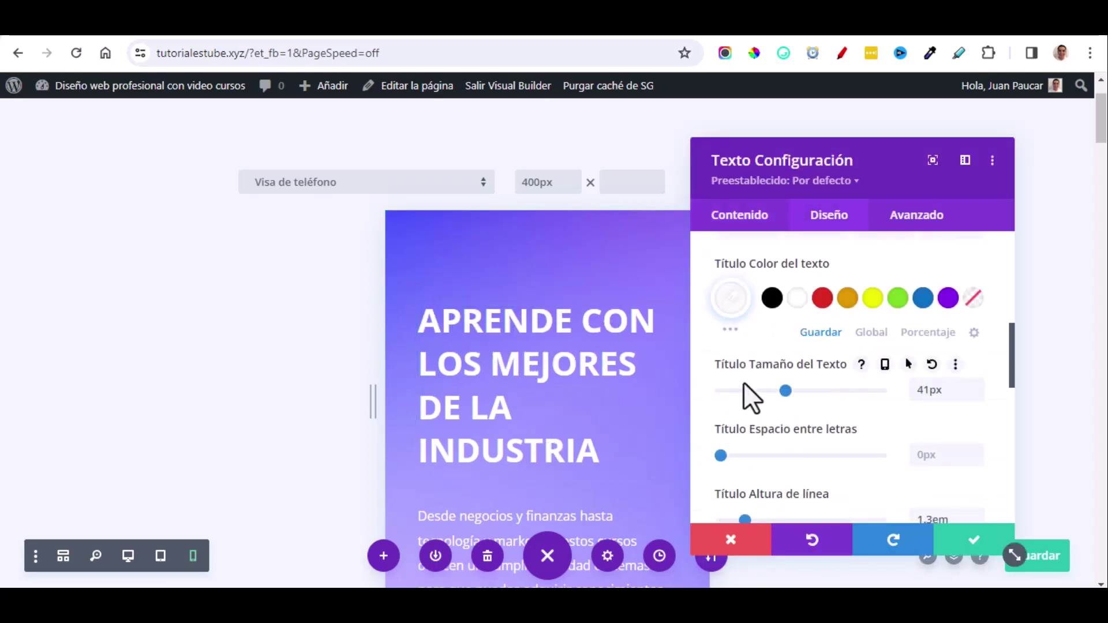
double_click(976, 394)
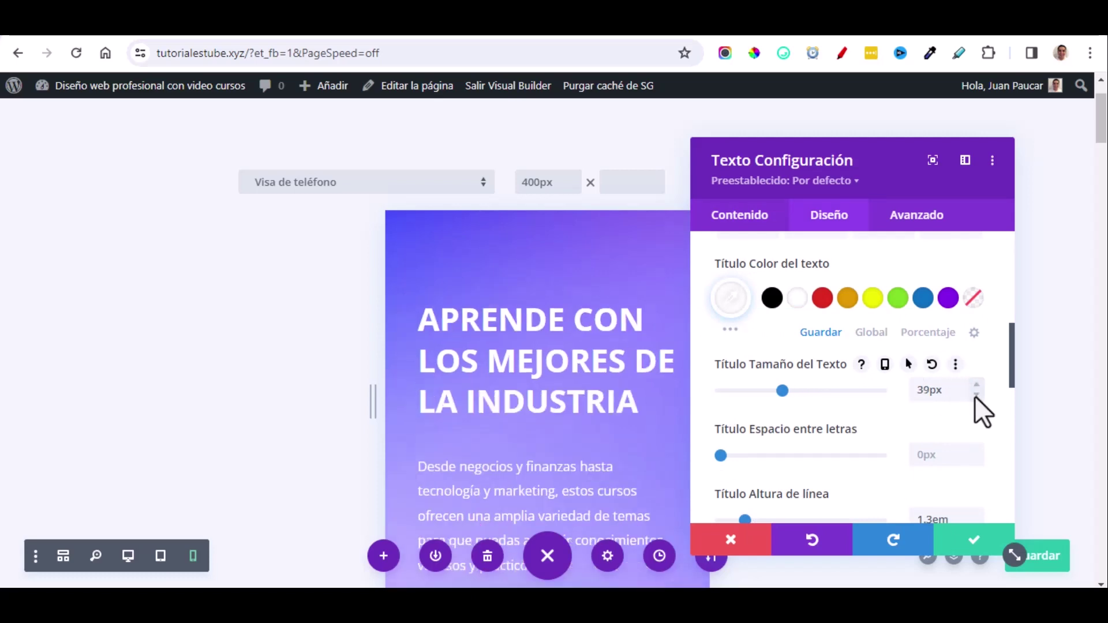
click(974, 541)
Review the hero and the courses section in phone view and switch the preview back to desktop.
scroll(595, 438, down, 4)
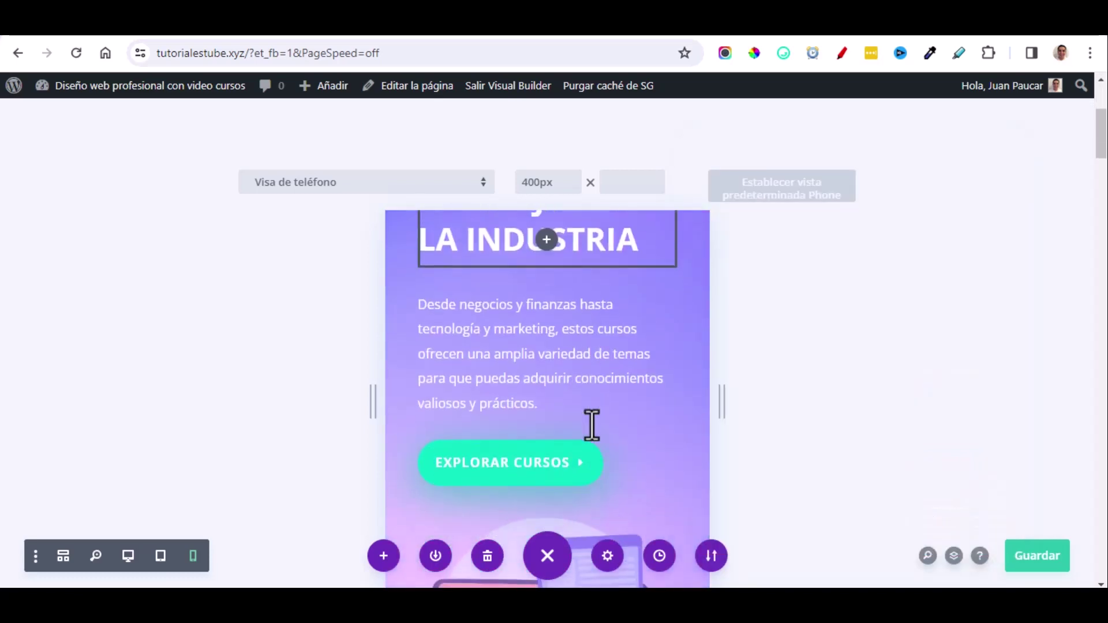
scroll(598, 432, down, 4)
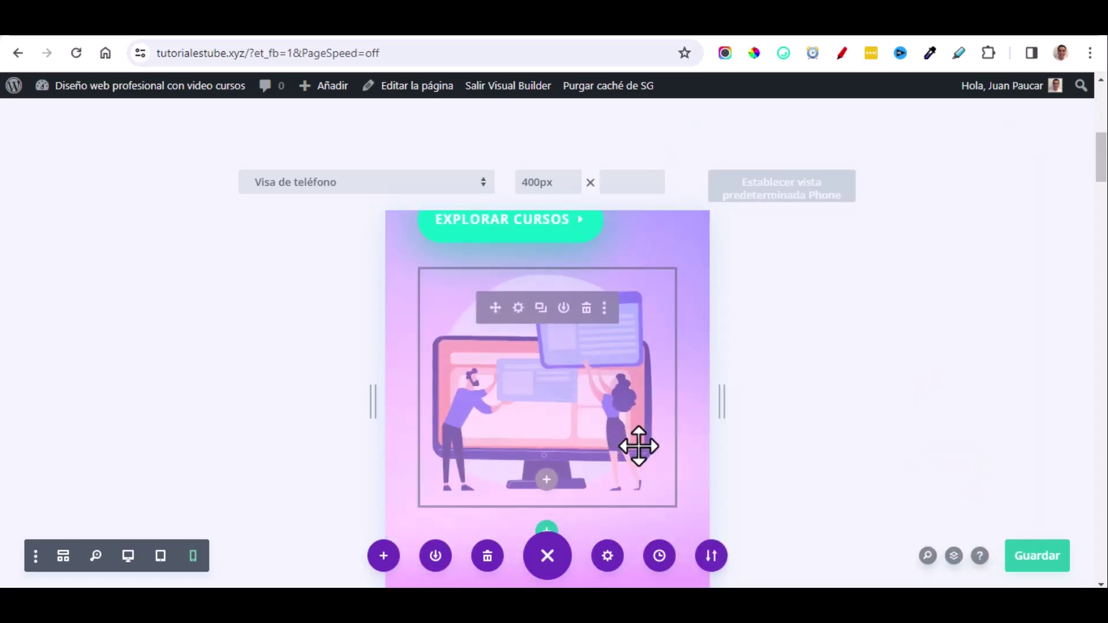
scroll(626, 444, down, 5)
scroll(598, 425, down, 5)
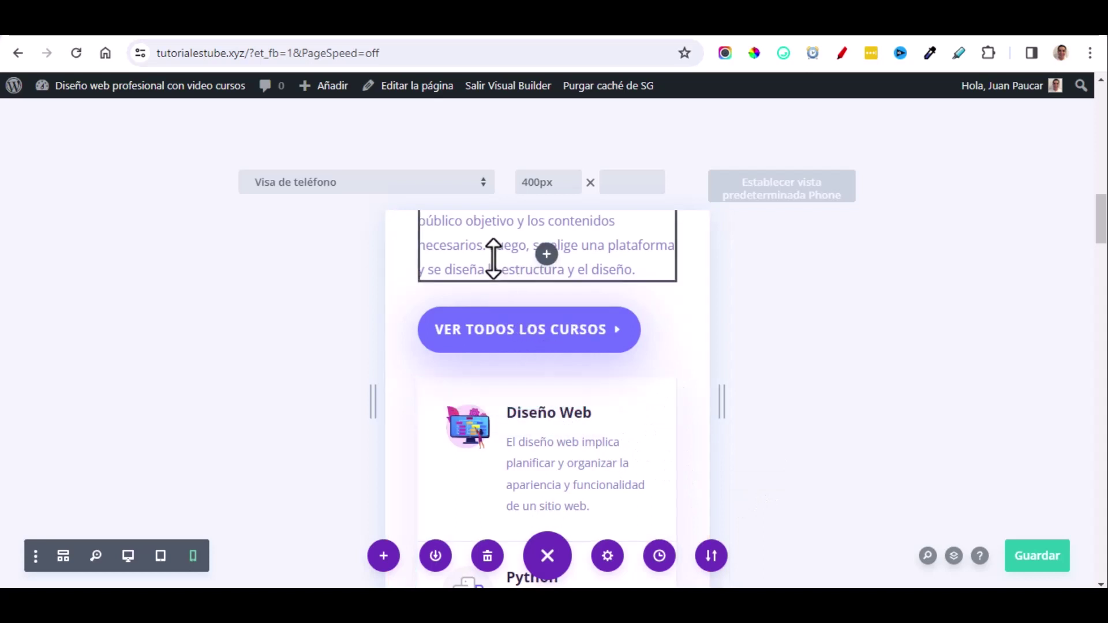
click(128, 556)
scroll(556, 457, up, 10)
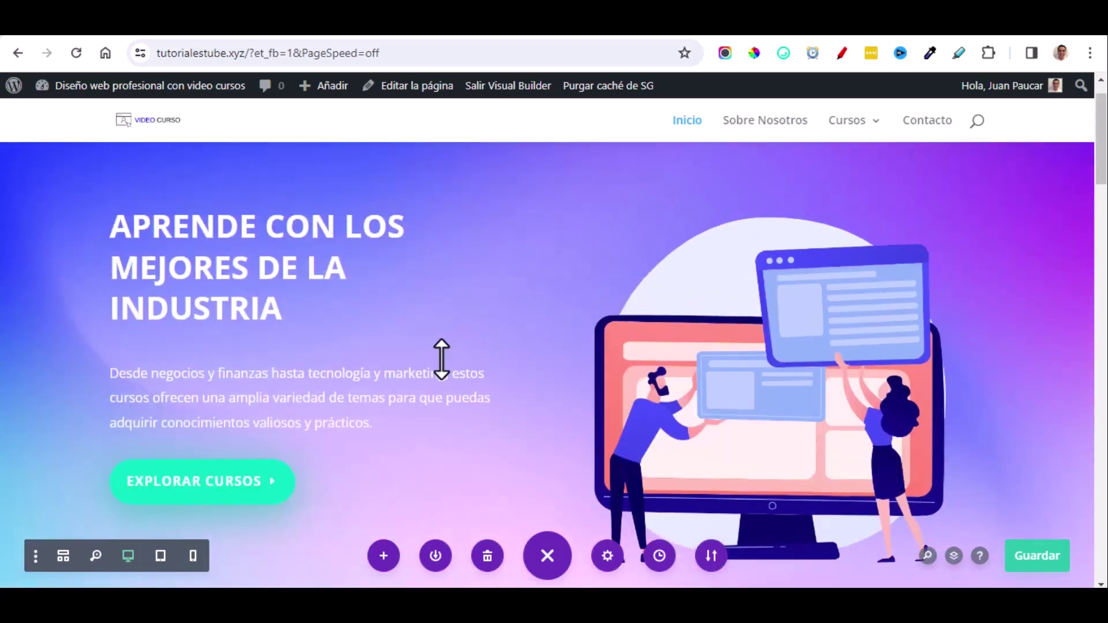
Open the link settings of the hero's EXPLORAR CURSOS button.
scroll(441, 359, down, 3)
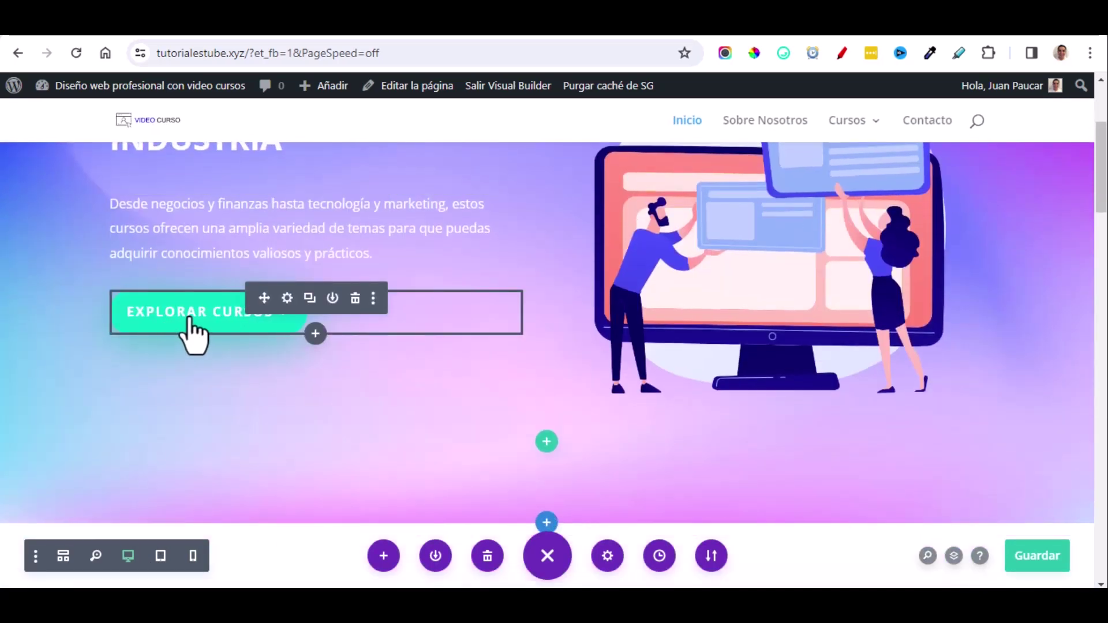
click(287, 298)
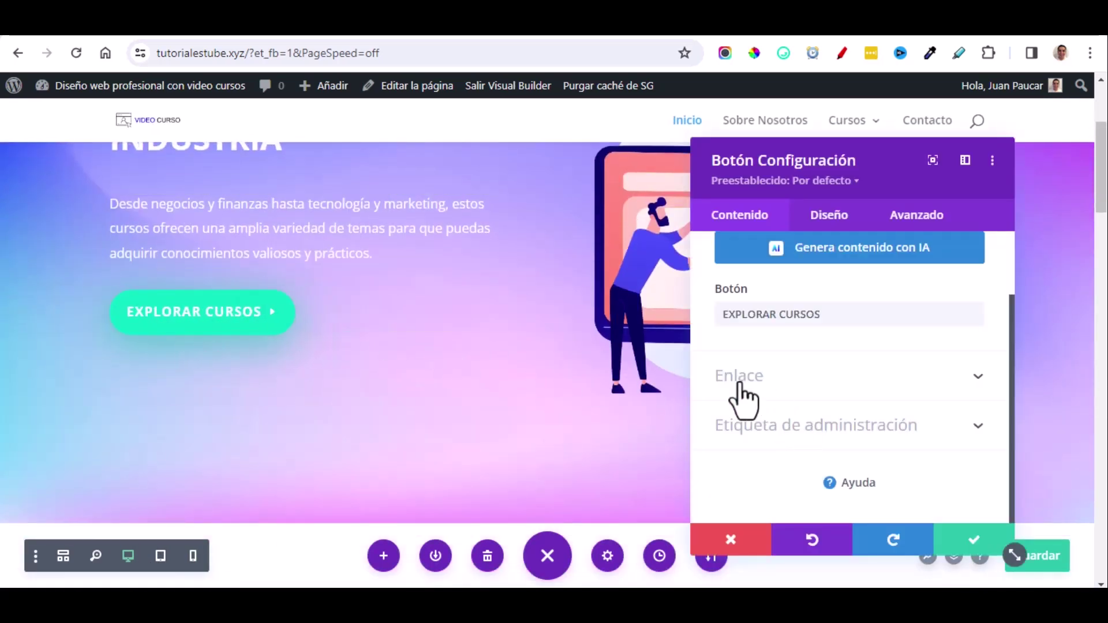
click(947, 378)
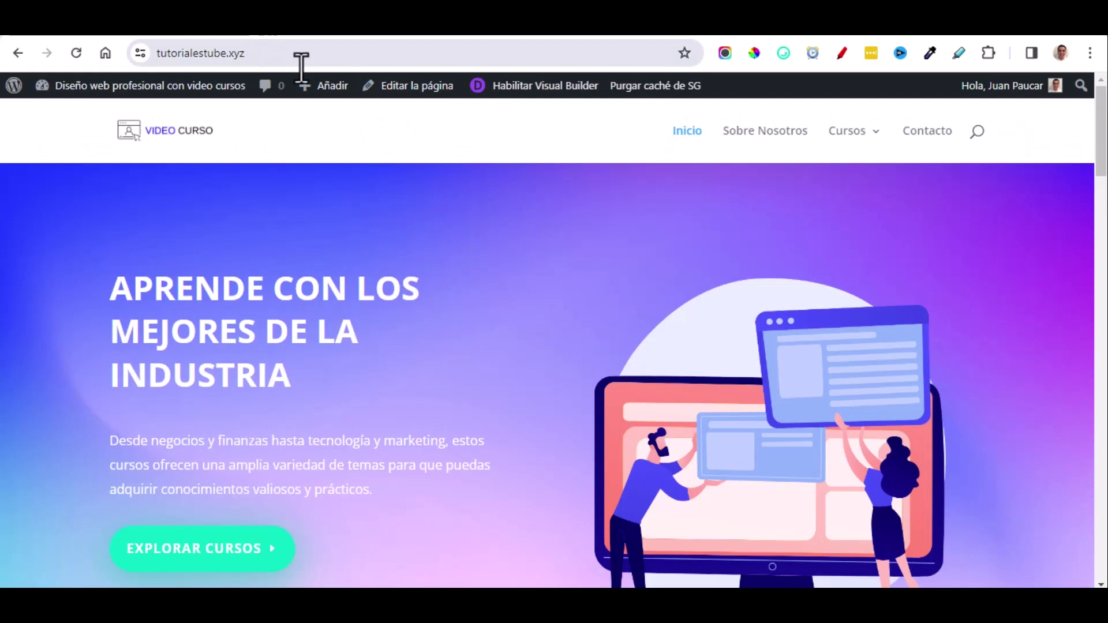
Open the Cursos page on the live site and copy its address.
mouse_move(846, 134)
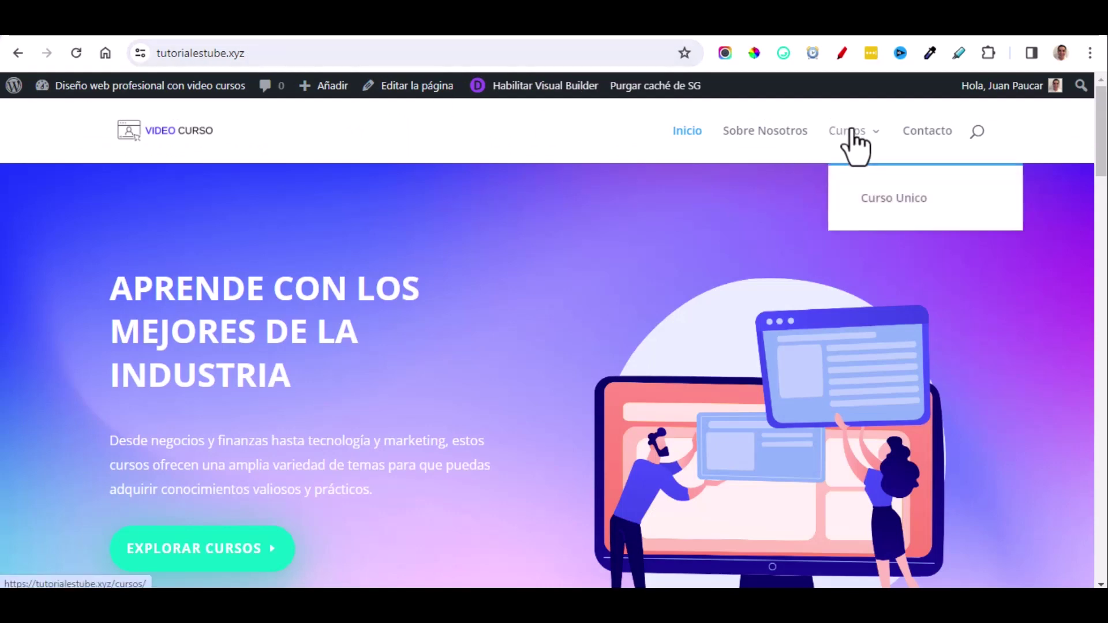
click(846, 134)
click(263, 53)
key(ctrl+c)
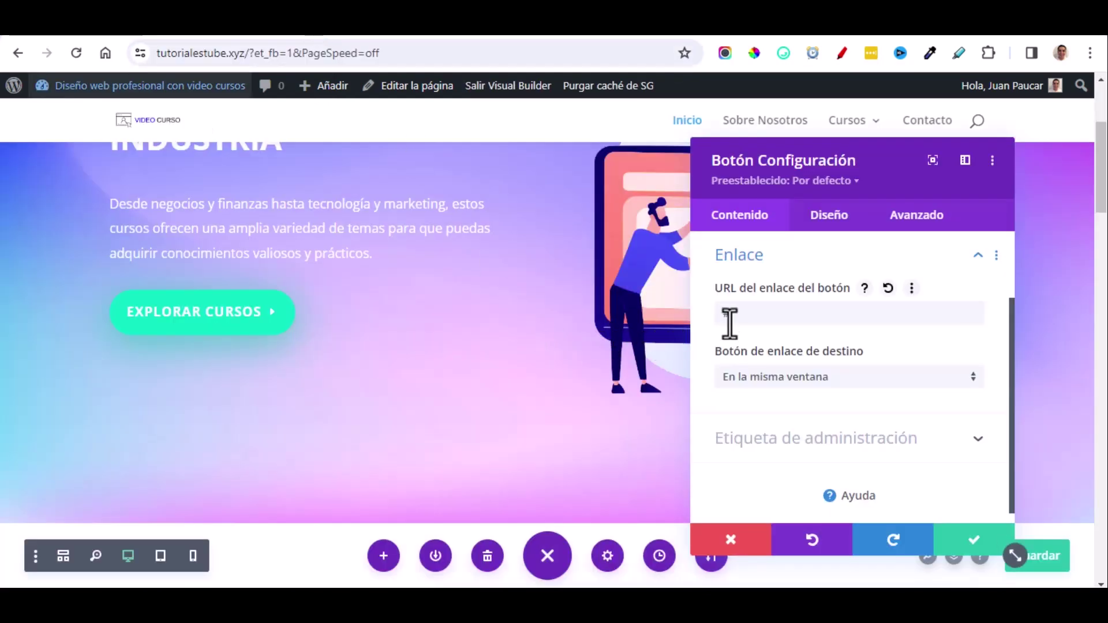
click(732, 315)
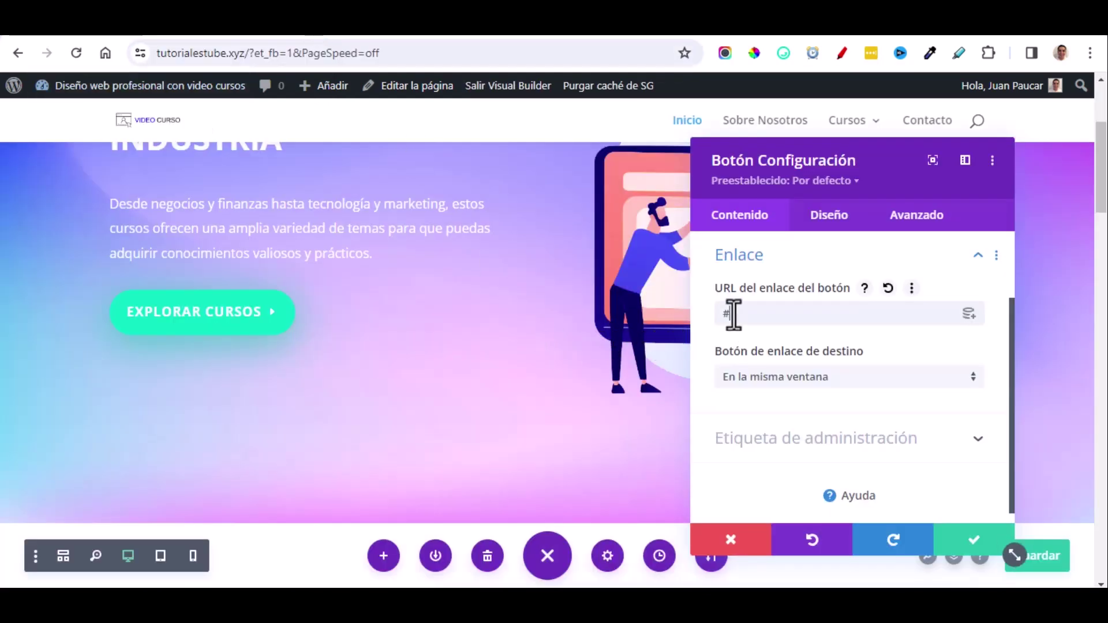
right_click(732, 314)
click(787, 175)
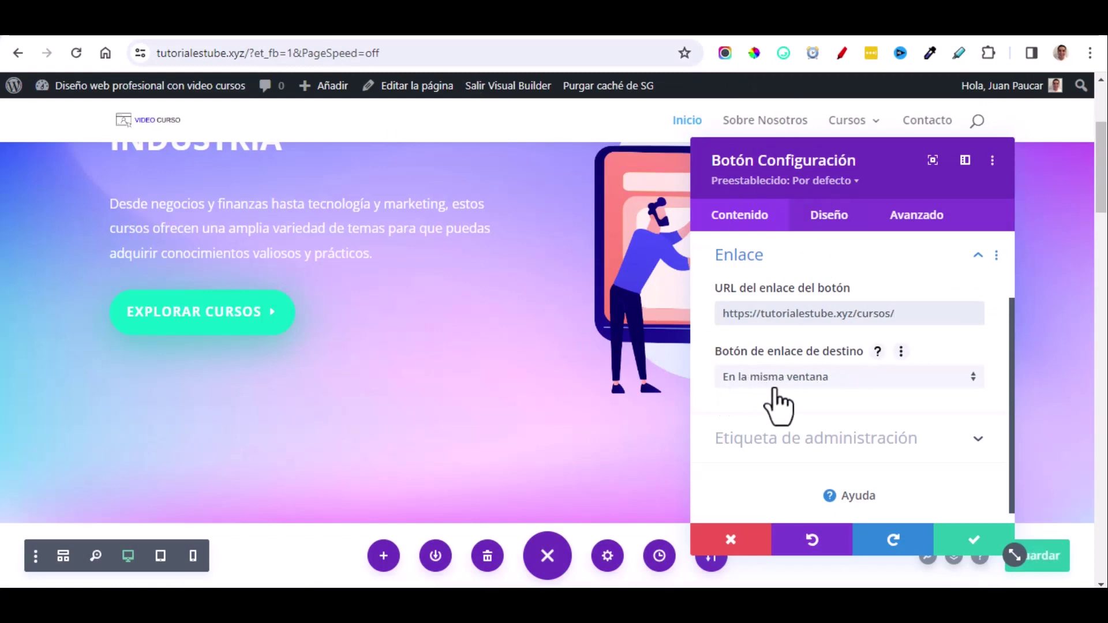
click(909, 385)
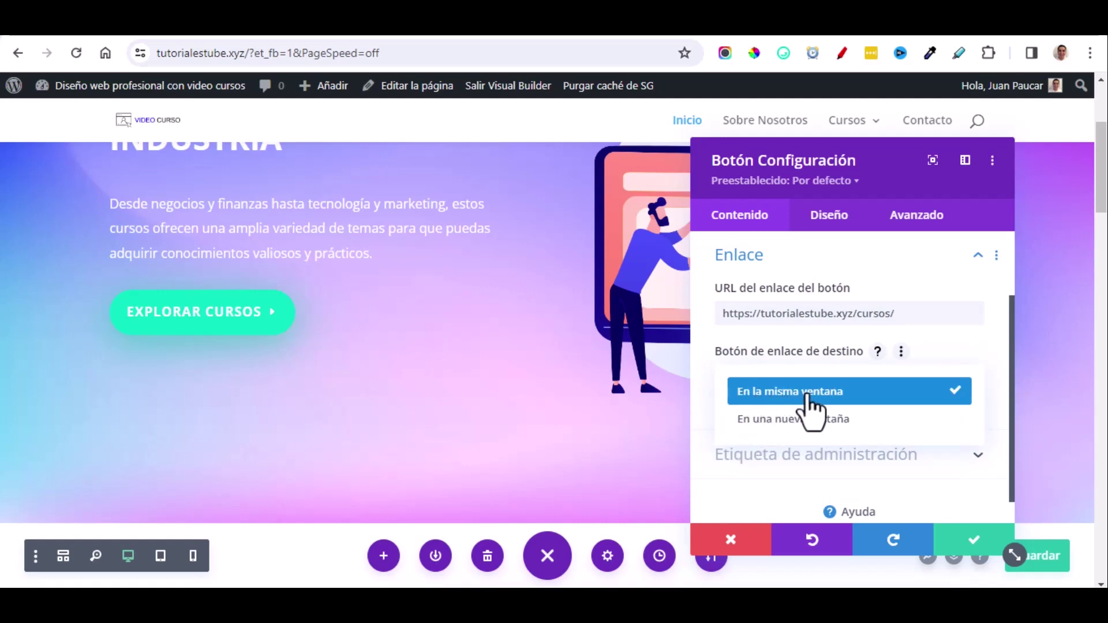
click(972, 547)
Open the settings of the VER TODOS LOS CURSOS button and copy the live Curso Unico page's address.
scroll(508, 410, down, 8)
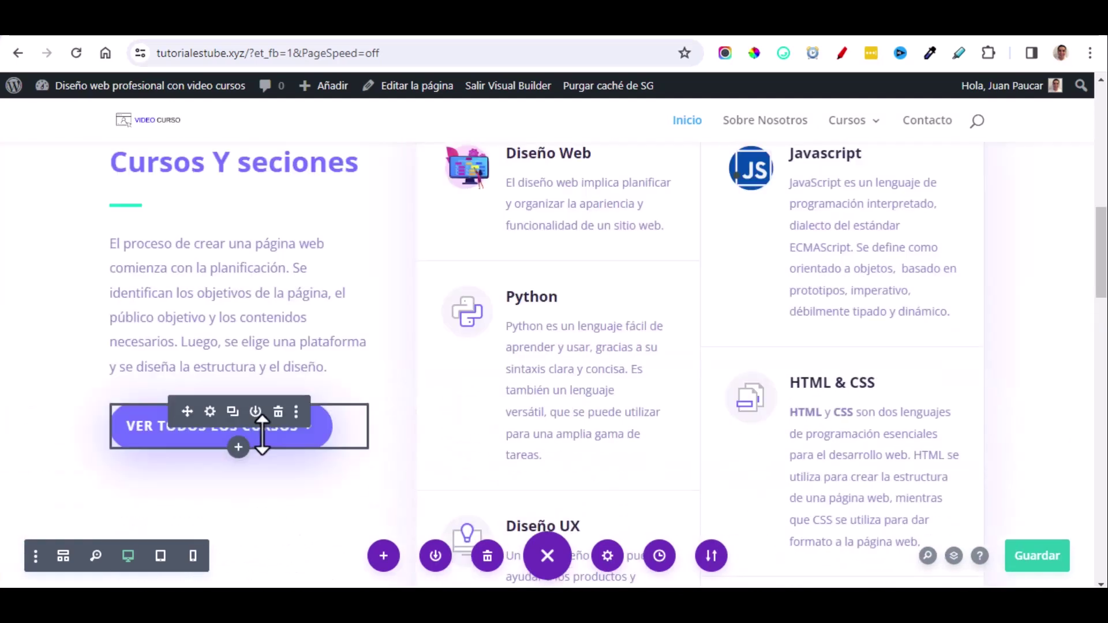
click(211, 413)
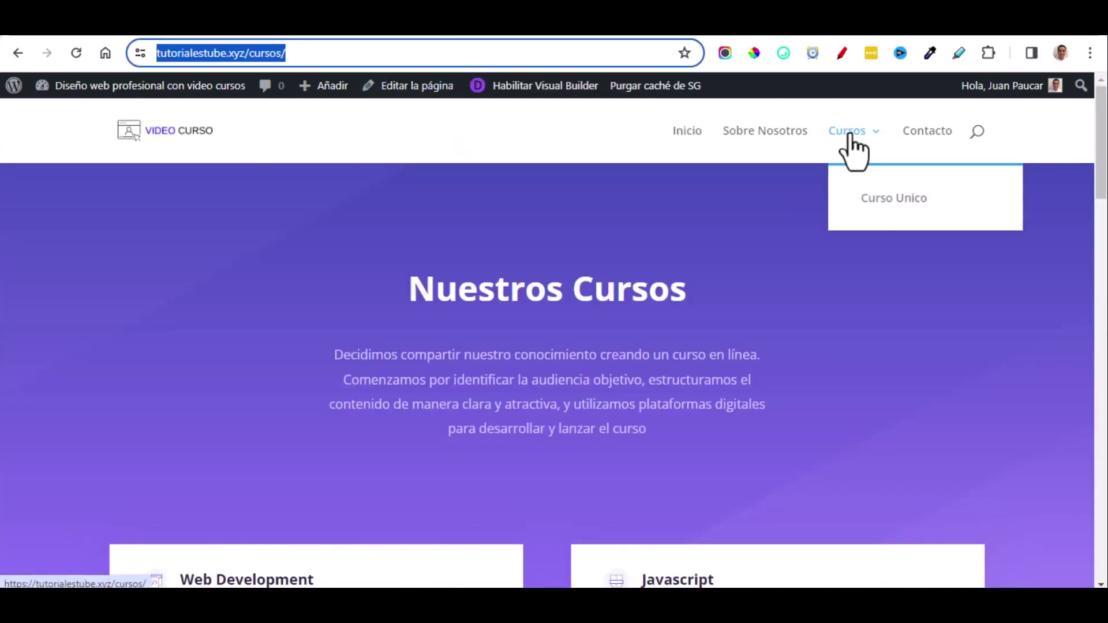
click(893, 198)
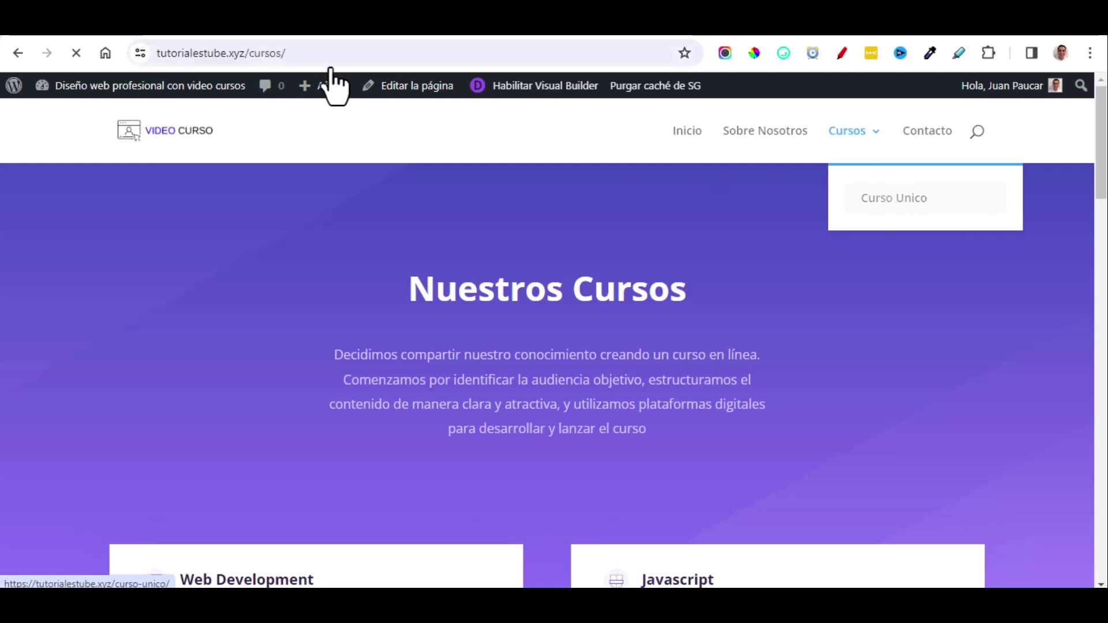
click(262, 52)
key(ctrl+c)
right_click(267, 52)
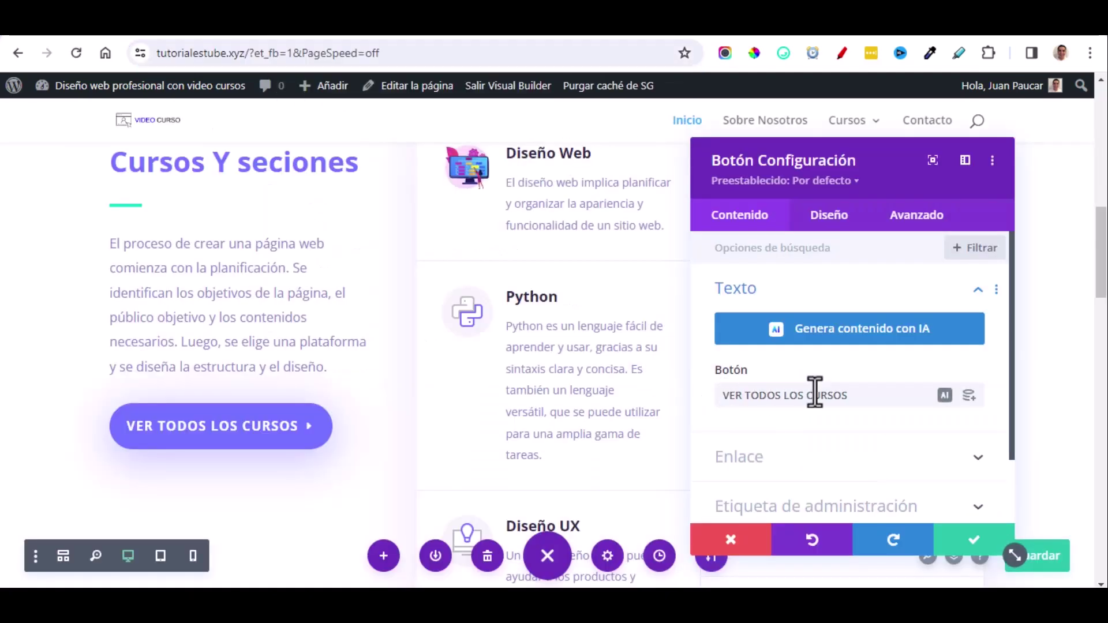
scroll(831, 456, down, 2)
click(802, 383)
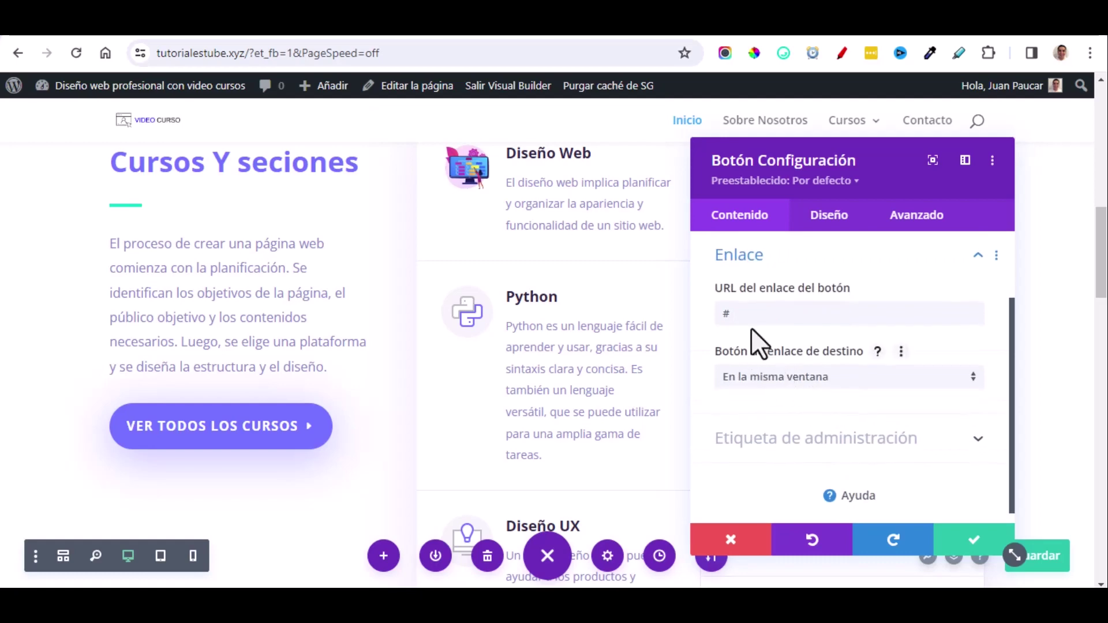
double_click(740, 315)
key(ctrl+v)
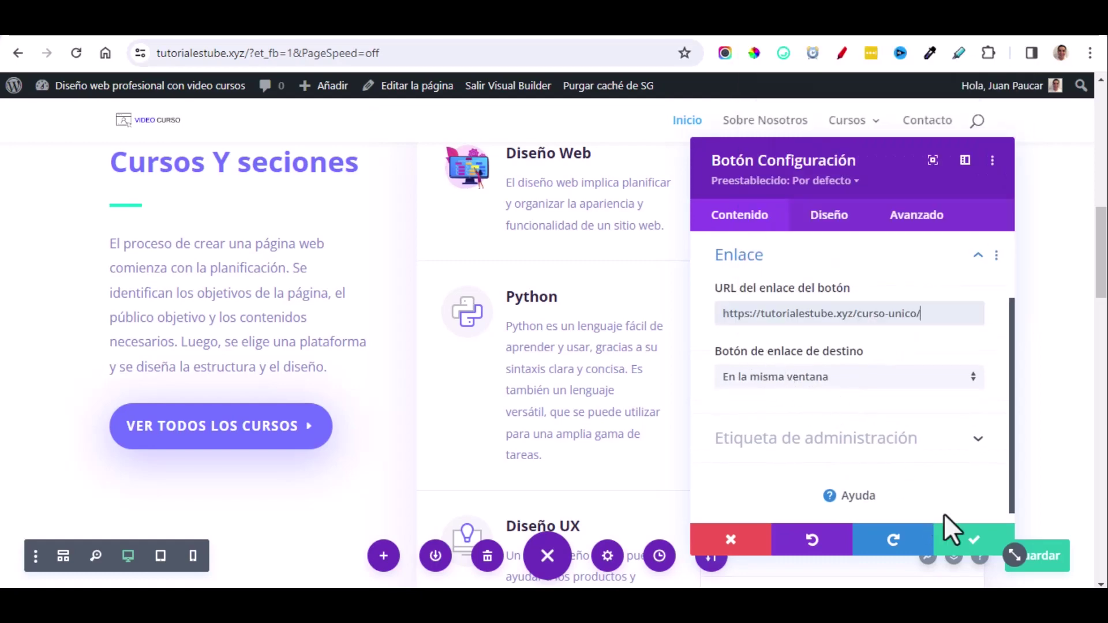
click(975, 542)
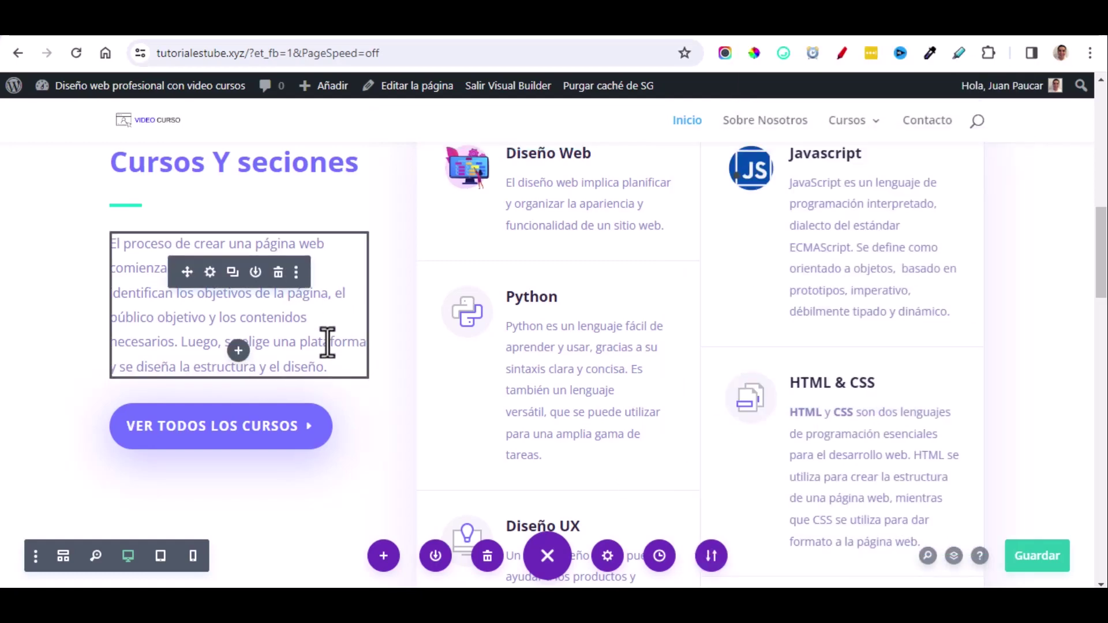
Go to the live homepage and follow the EXPLORAR CURSOS button to test its link.
scroll(358, 358, down, 3)
scroll(382, 372, down, 6)
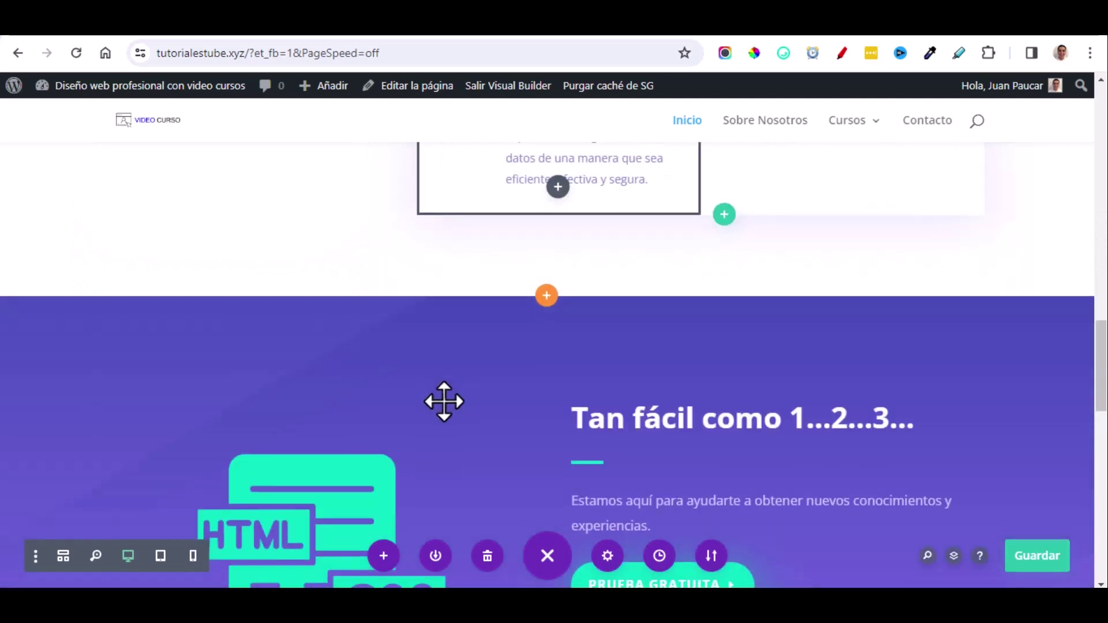
scroll(444, 401, down, 6)
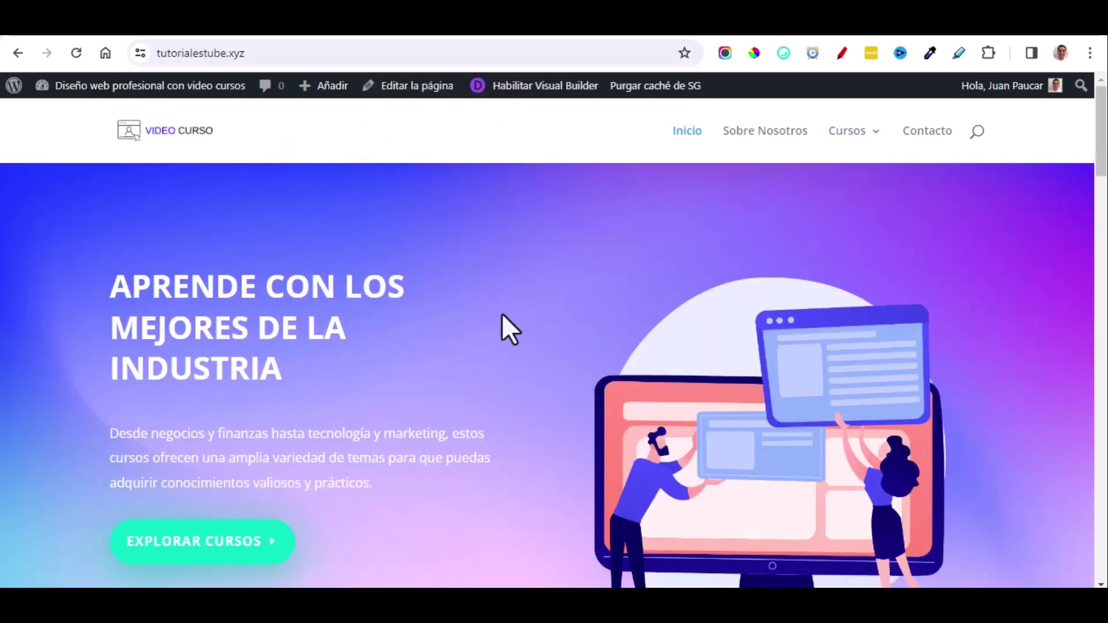
scroll(161, 417, down, 3)
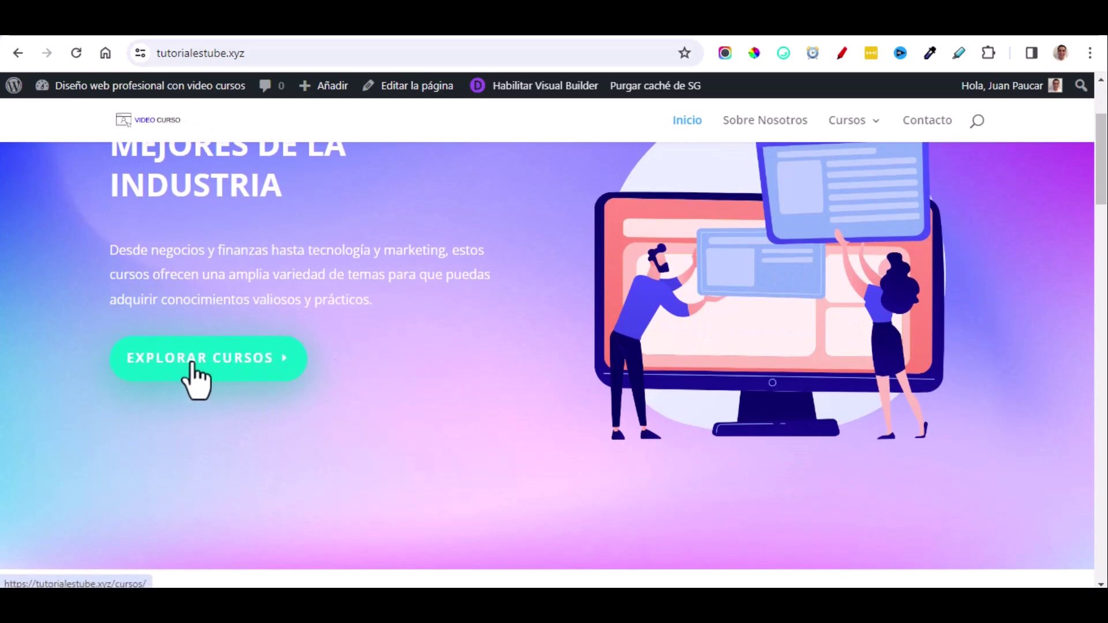
click(236, 367)
scroll(582, 326, down, 2)
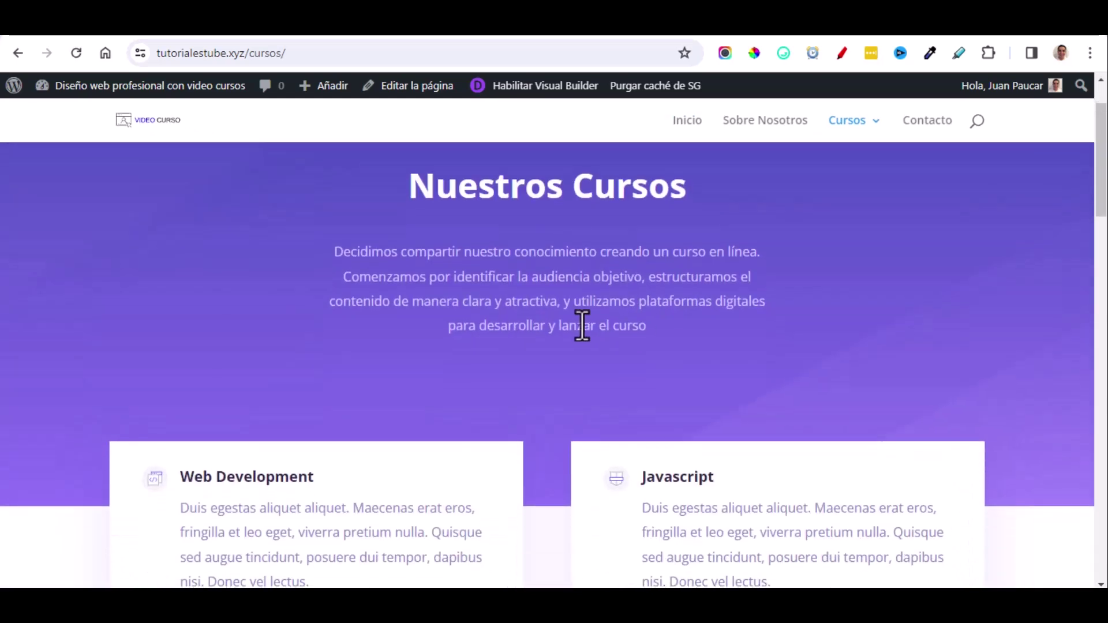
scroll(582, 326, up, 2)
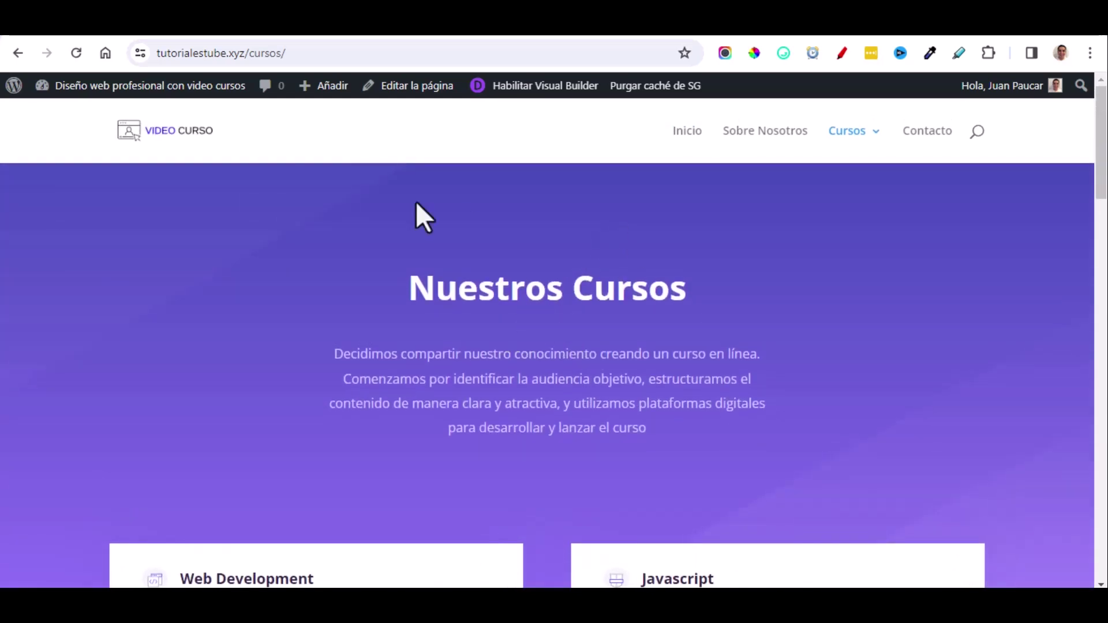
Return to the homepage through the site logo and test the VER TODOS LOS CURSOS button in the courses section.
click(194, 133)
scroll(389, 335, down, 10)
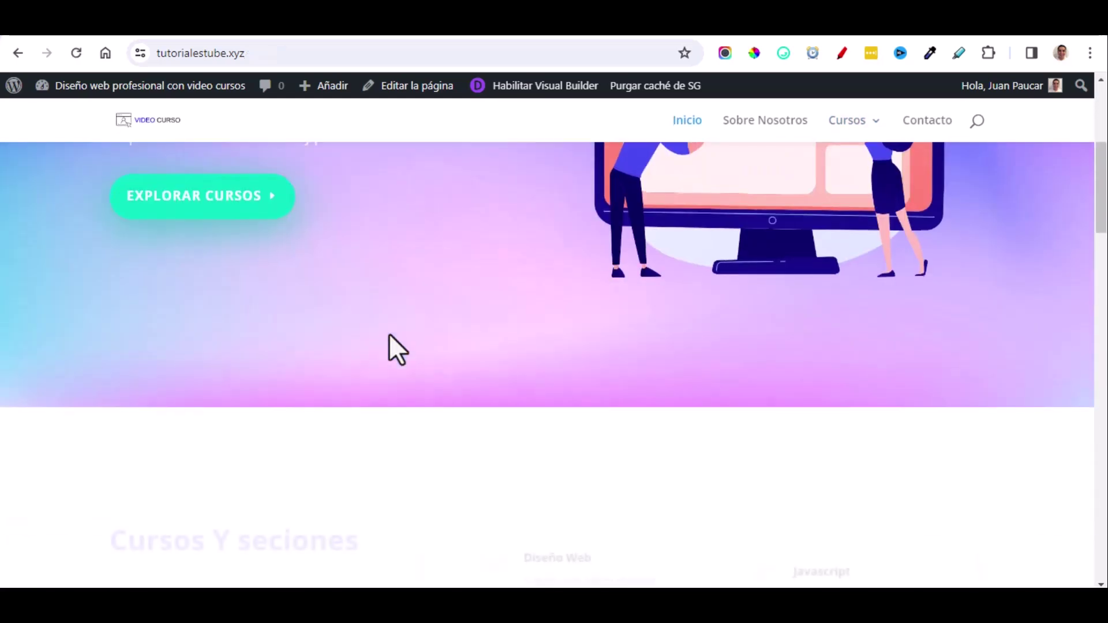
scroll(388, 333, down, 3)
click(269, 370)
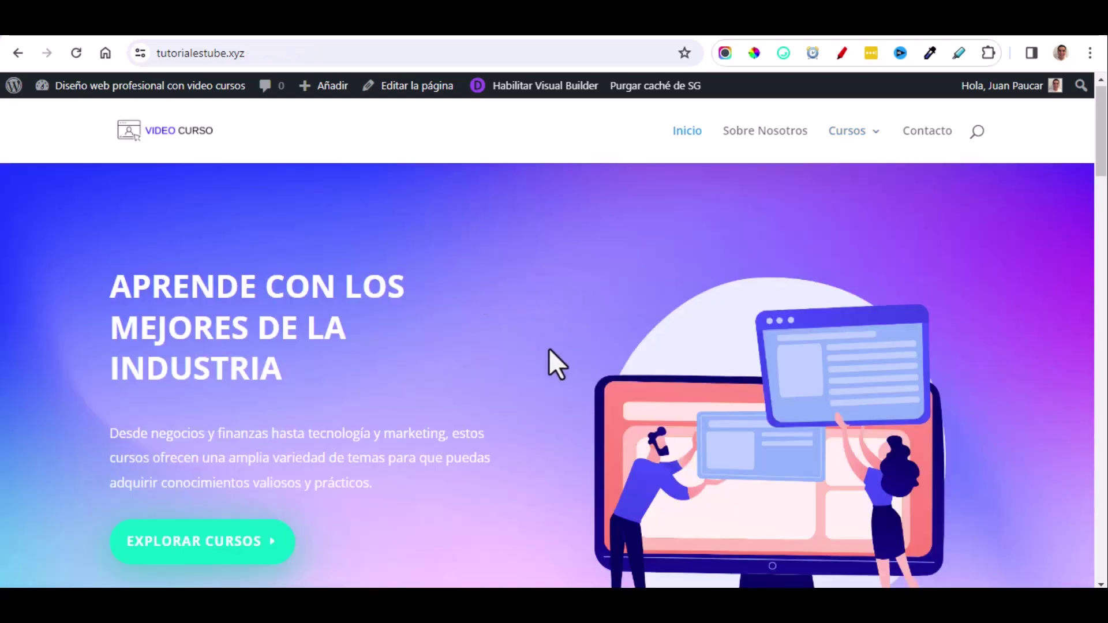
scroll(549, 348, down, 7)
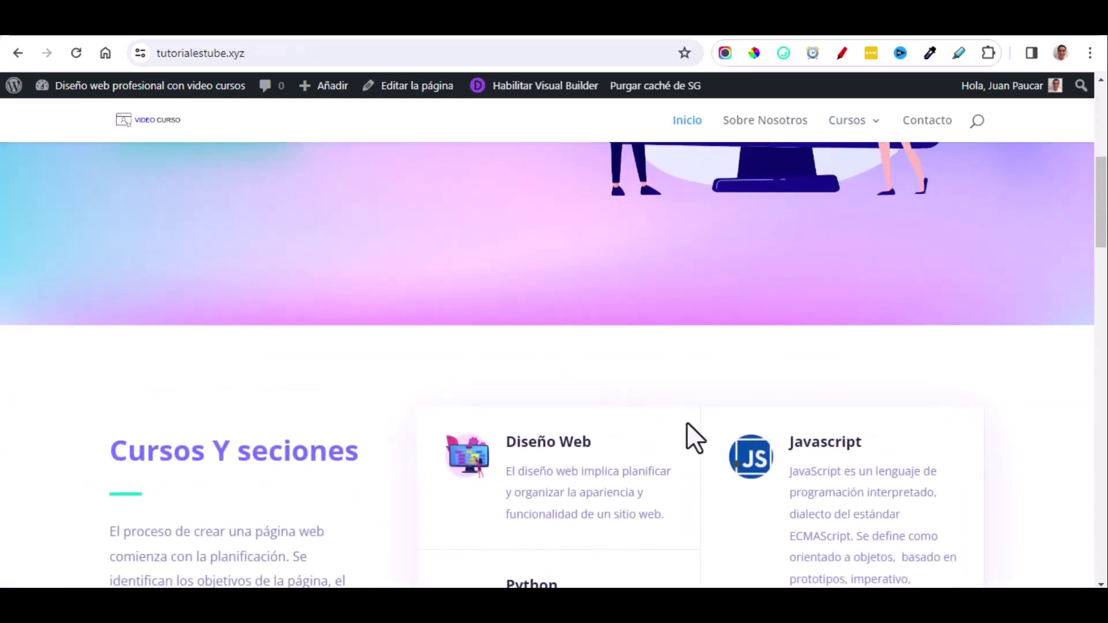
Review the live homepage from the Cursos Y seciones section down through the PRUEBA GRATUITA section to the footer.
scroll(689, 423, down, 3)
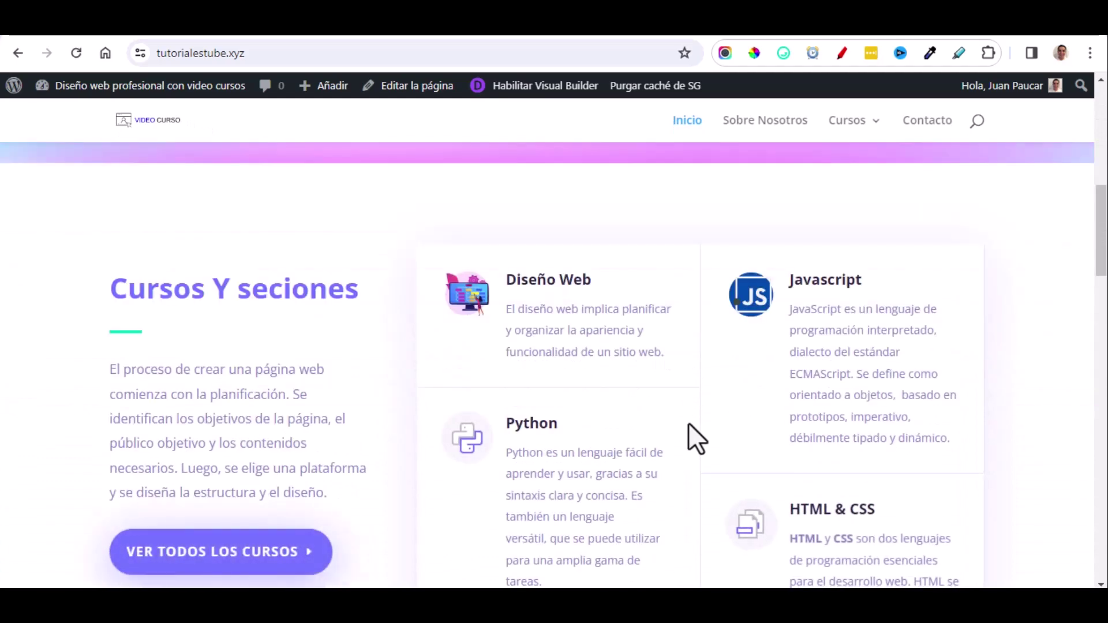
scroll(688, 425, down, 1)
scroll(687, 424, down, 8)
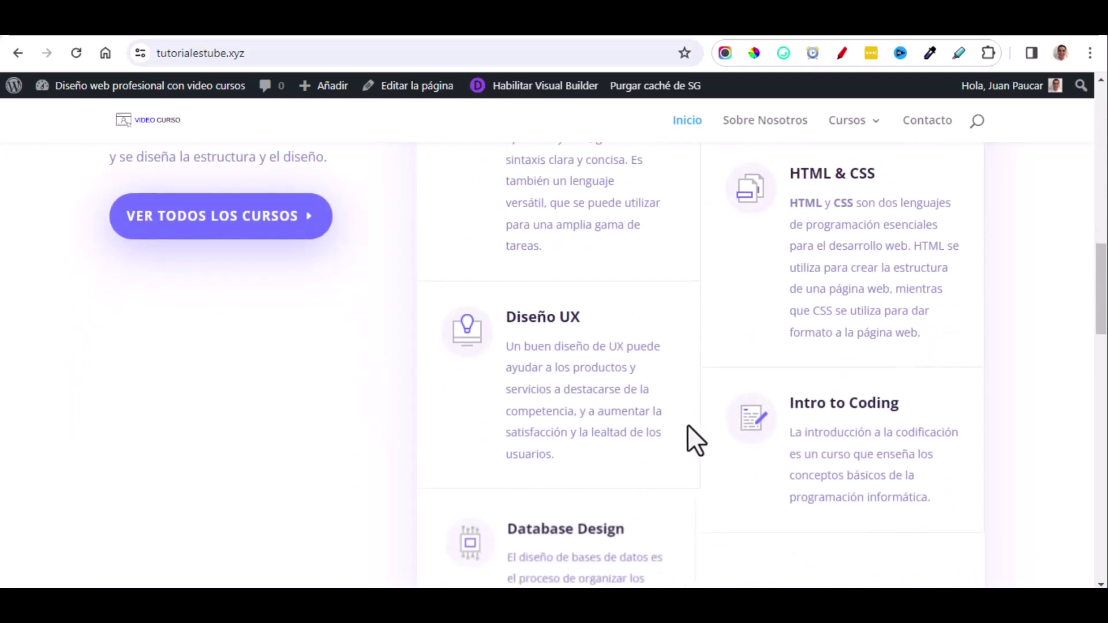
scroll(687, 424, down, 7)
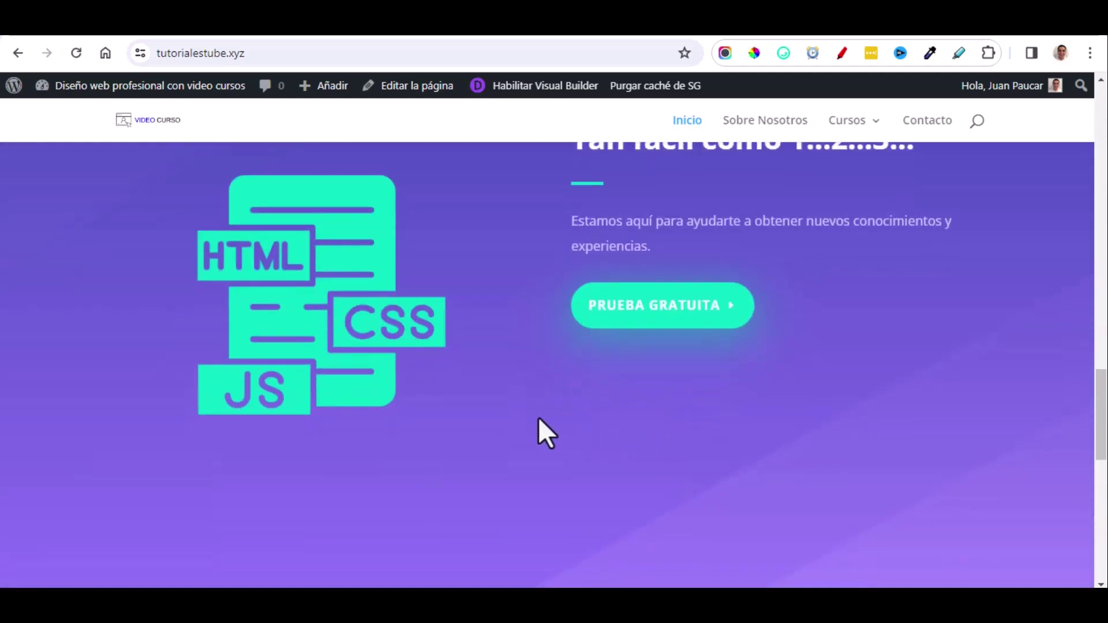
scroll(583, 428, down, 10)
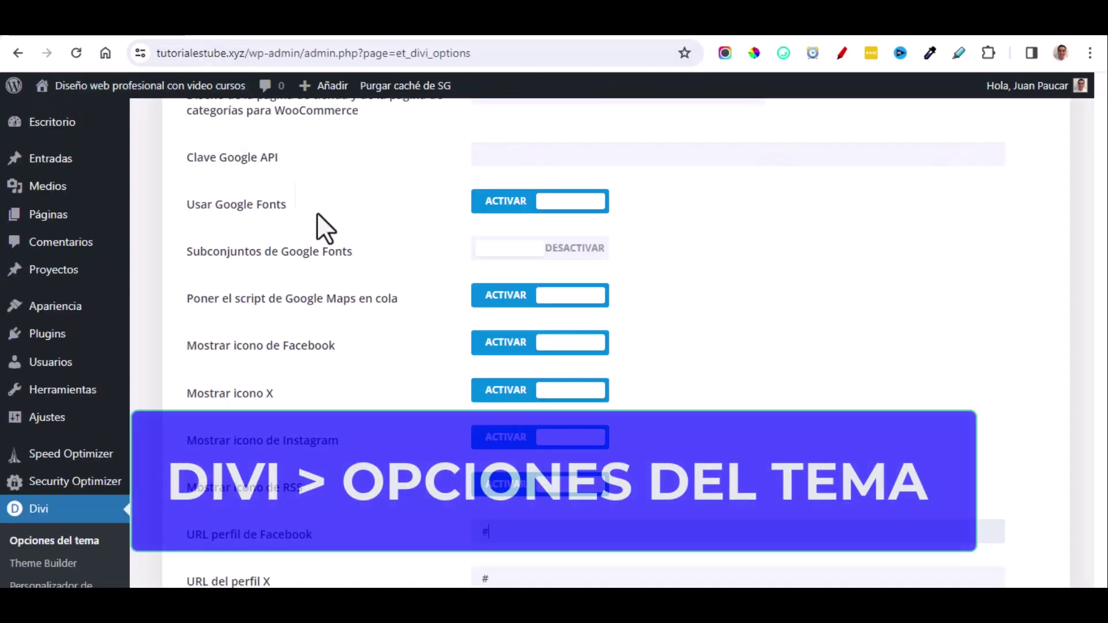
Check the social profile URLs in Divi's theme options, and open the footer's Barra inferior settings in the theme customizer.
scroll(317, 212, down, 3)
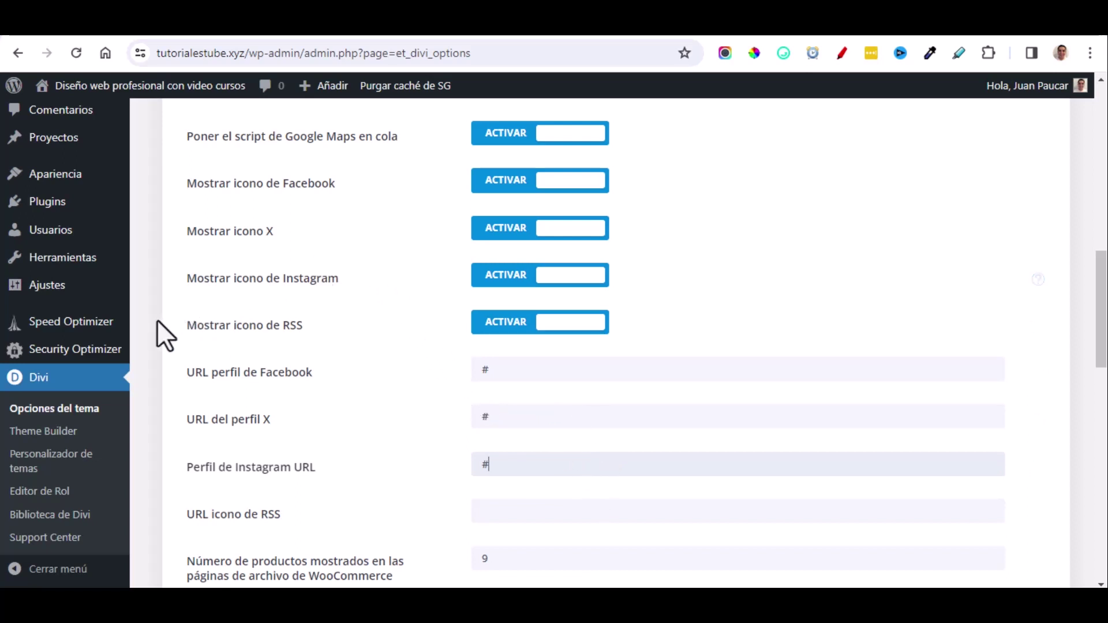
mouse_move(75, 183)
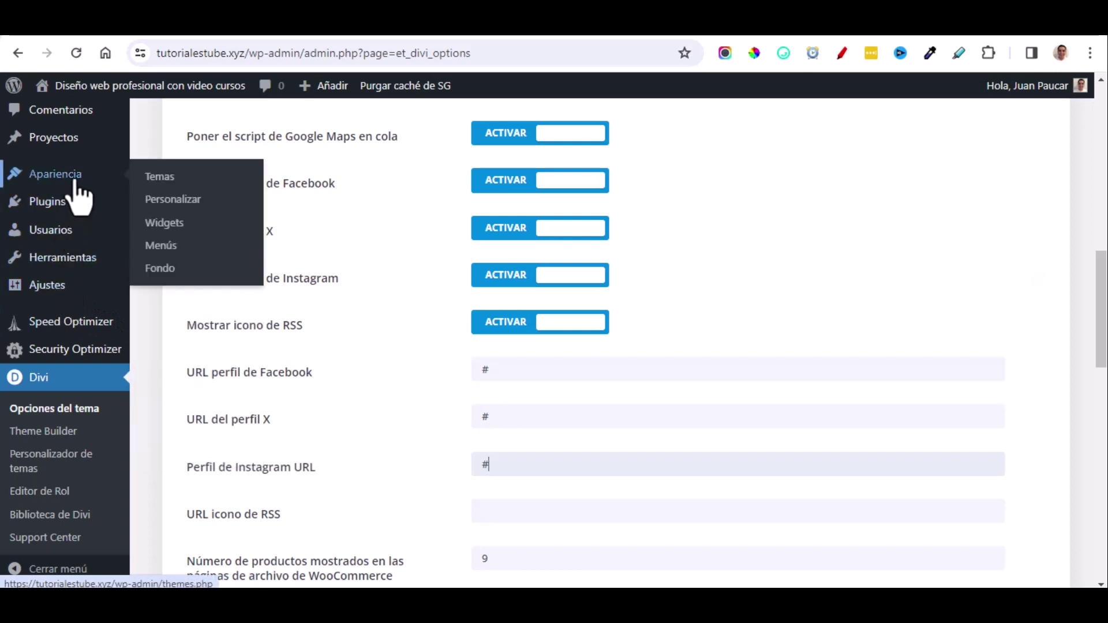
click(169, 197)
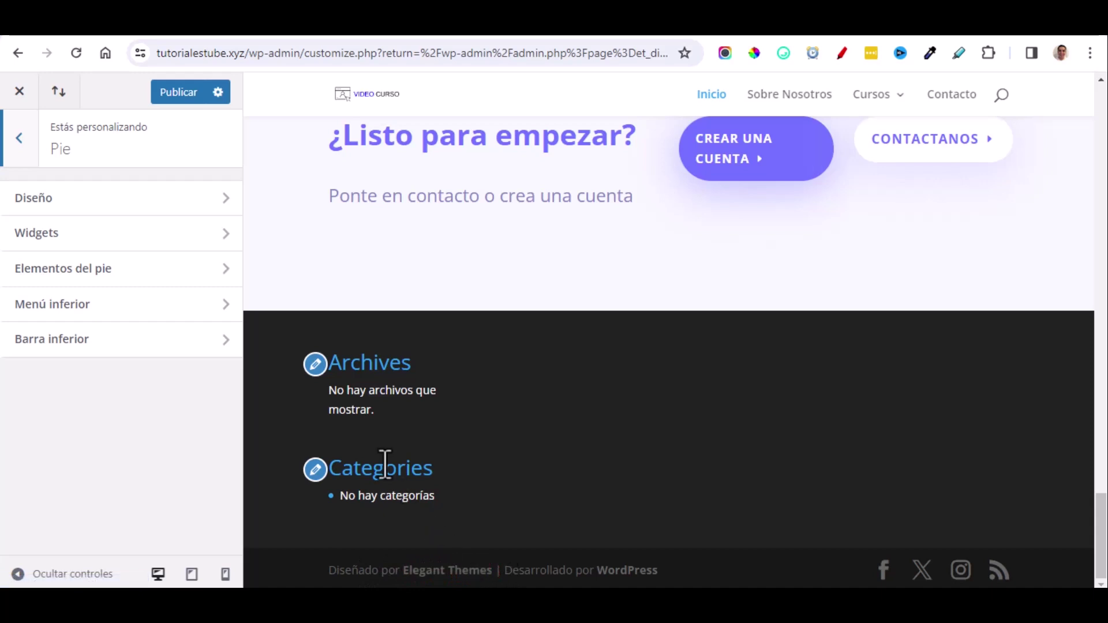
click(179, 355)
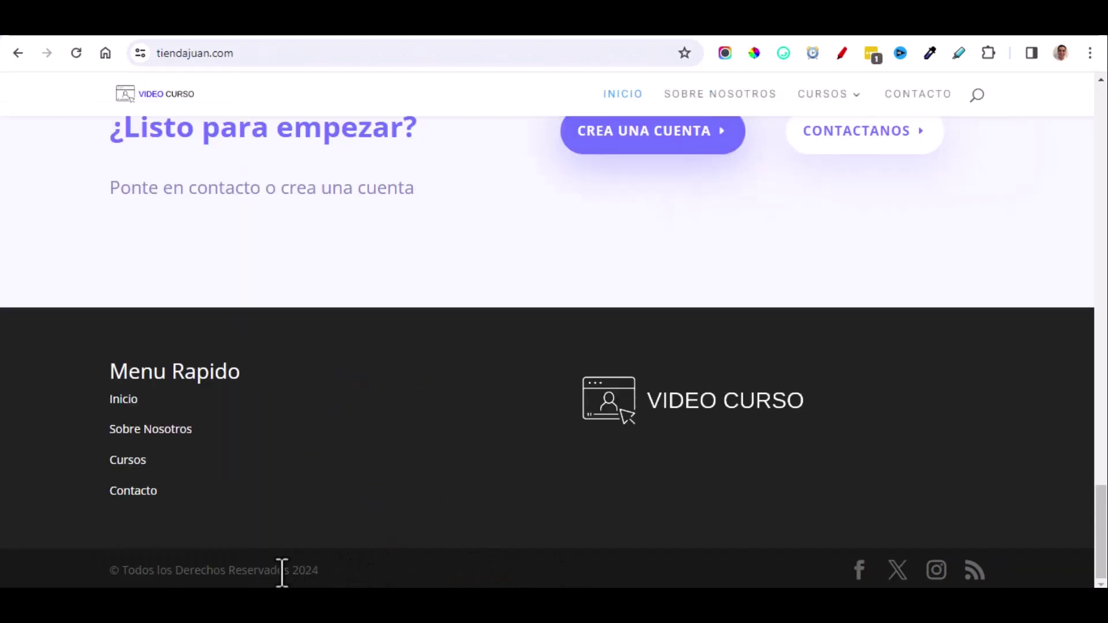
Copy the footer credits from tiendajuan.com, set "© Todos los Derechos Reservados 2024" as this site's footer credits and publish the change.
triple_click(283, 571)
key(ctrl+c)
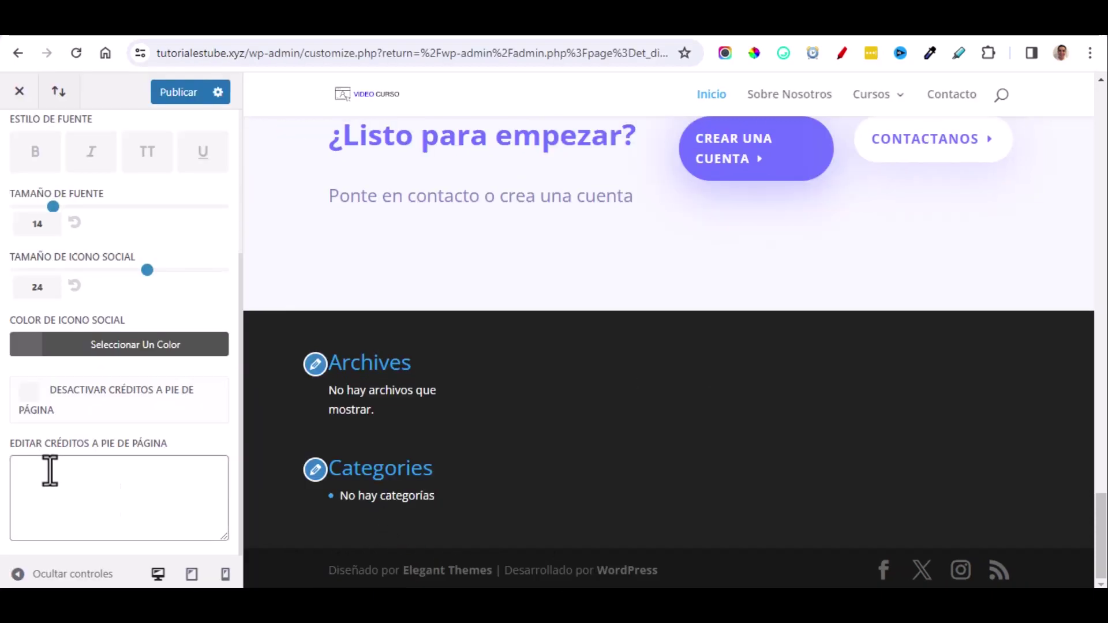
click(49, 470)
key(ctrl+v)
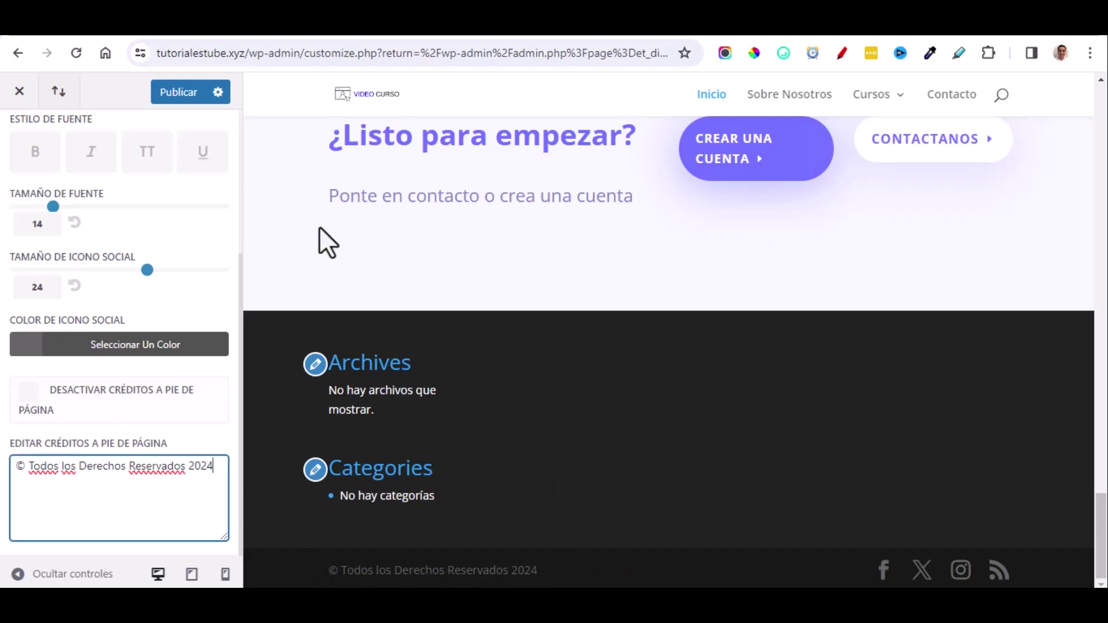
click(176, 93)
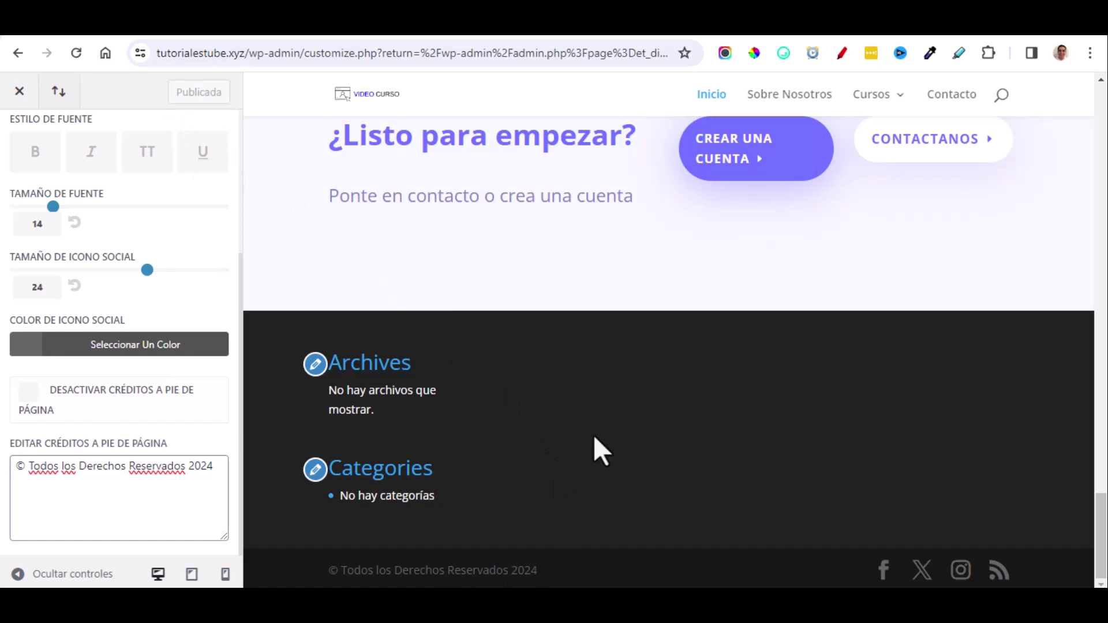